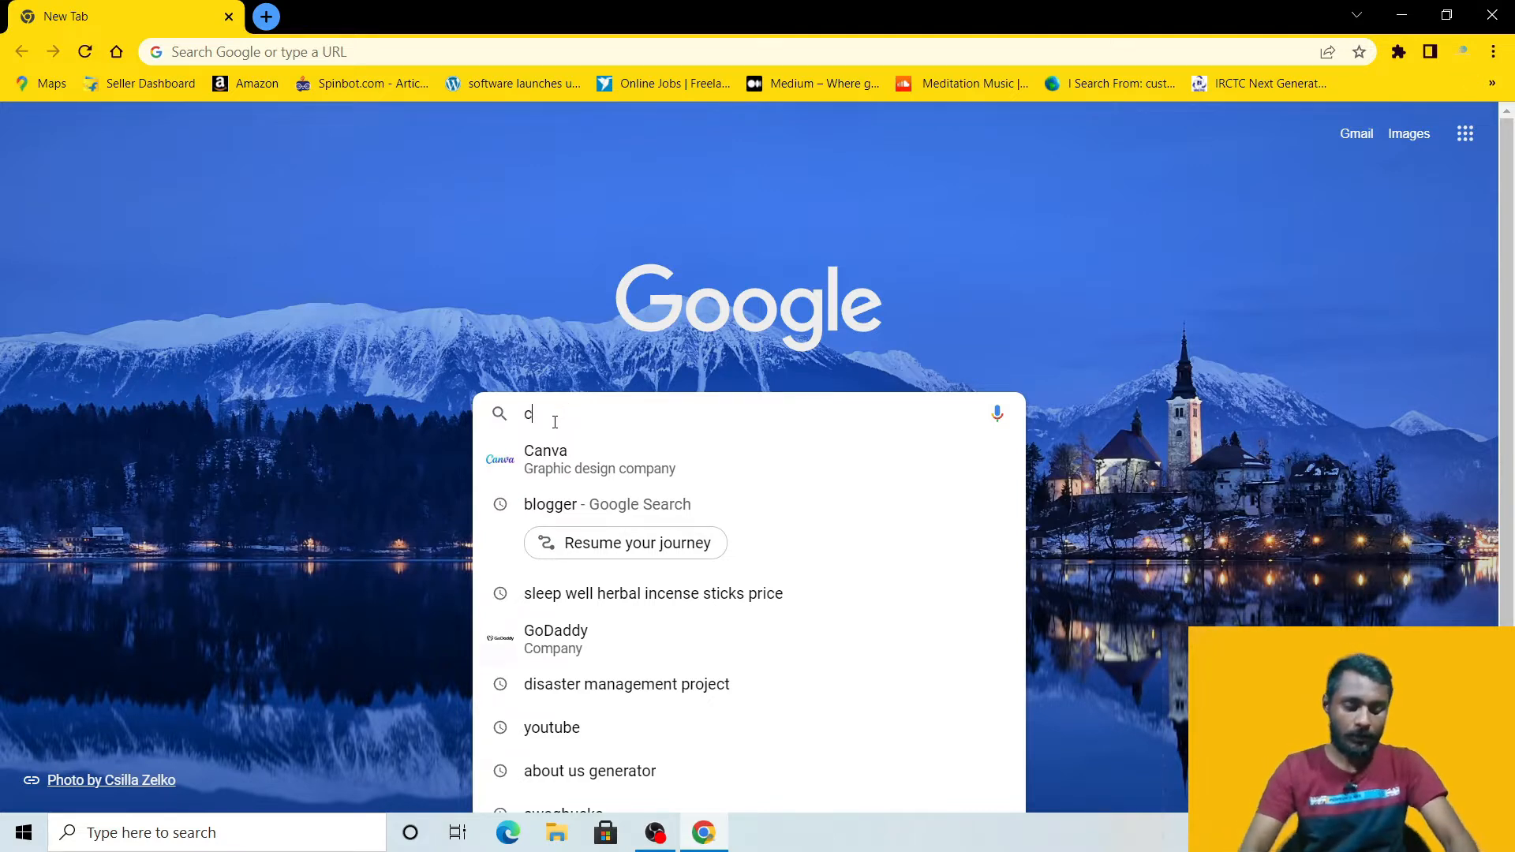
# Step: Search Google for canva, open the official Canva website and show the account options
pyautogui.write('anva')
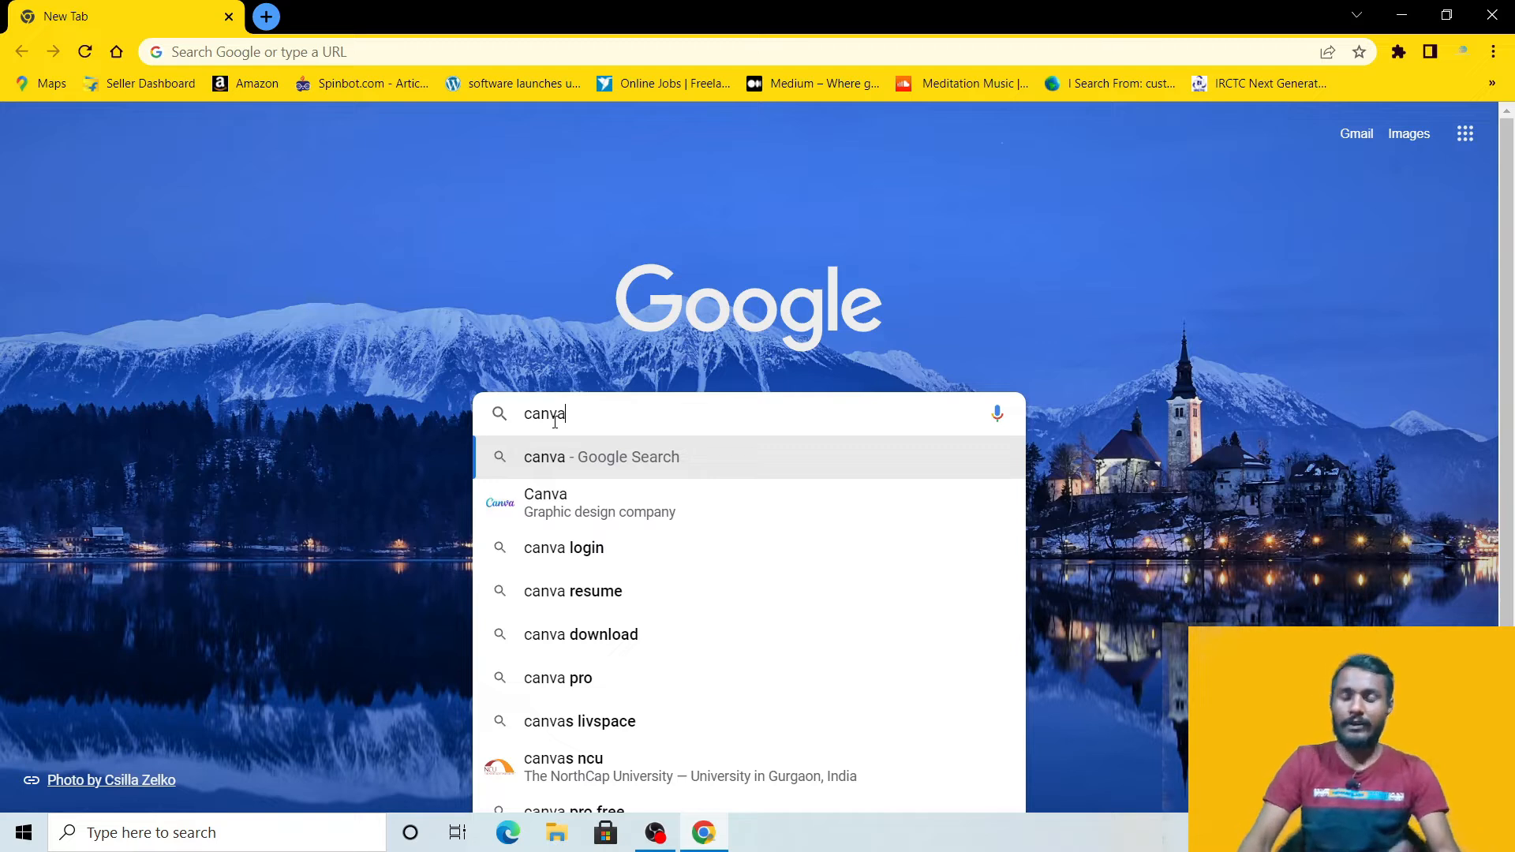
pyautogui.press('Down')
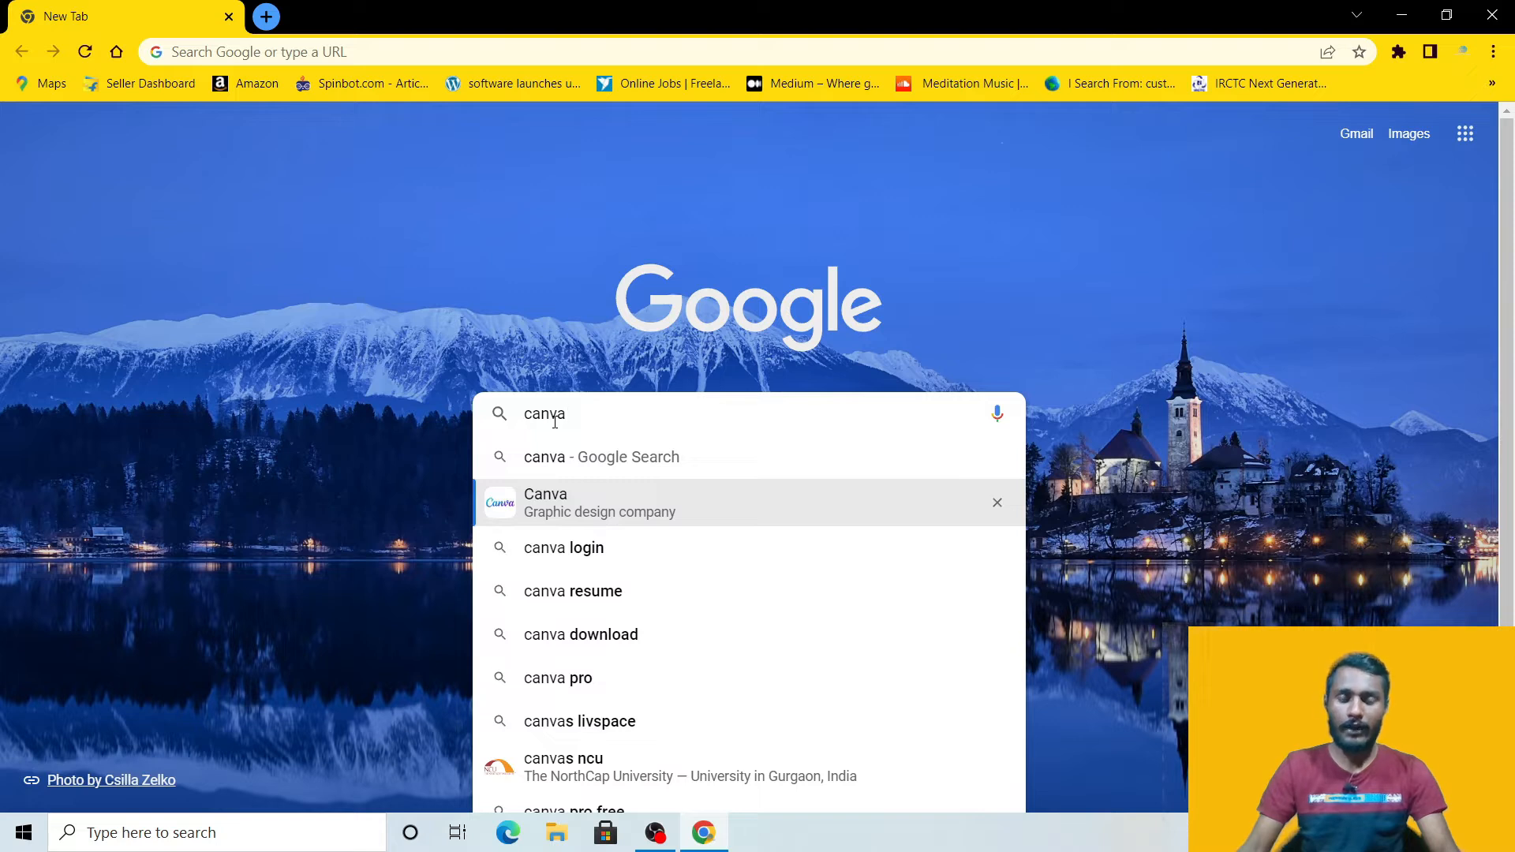
pyautogui.press('Return')
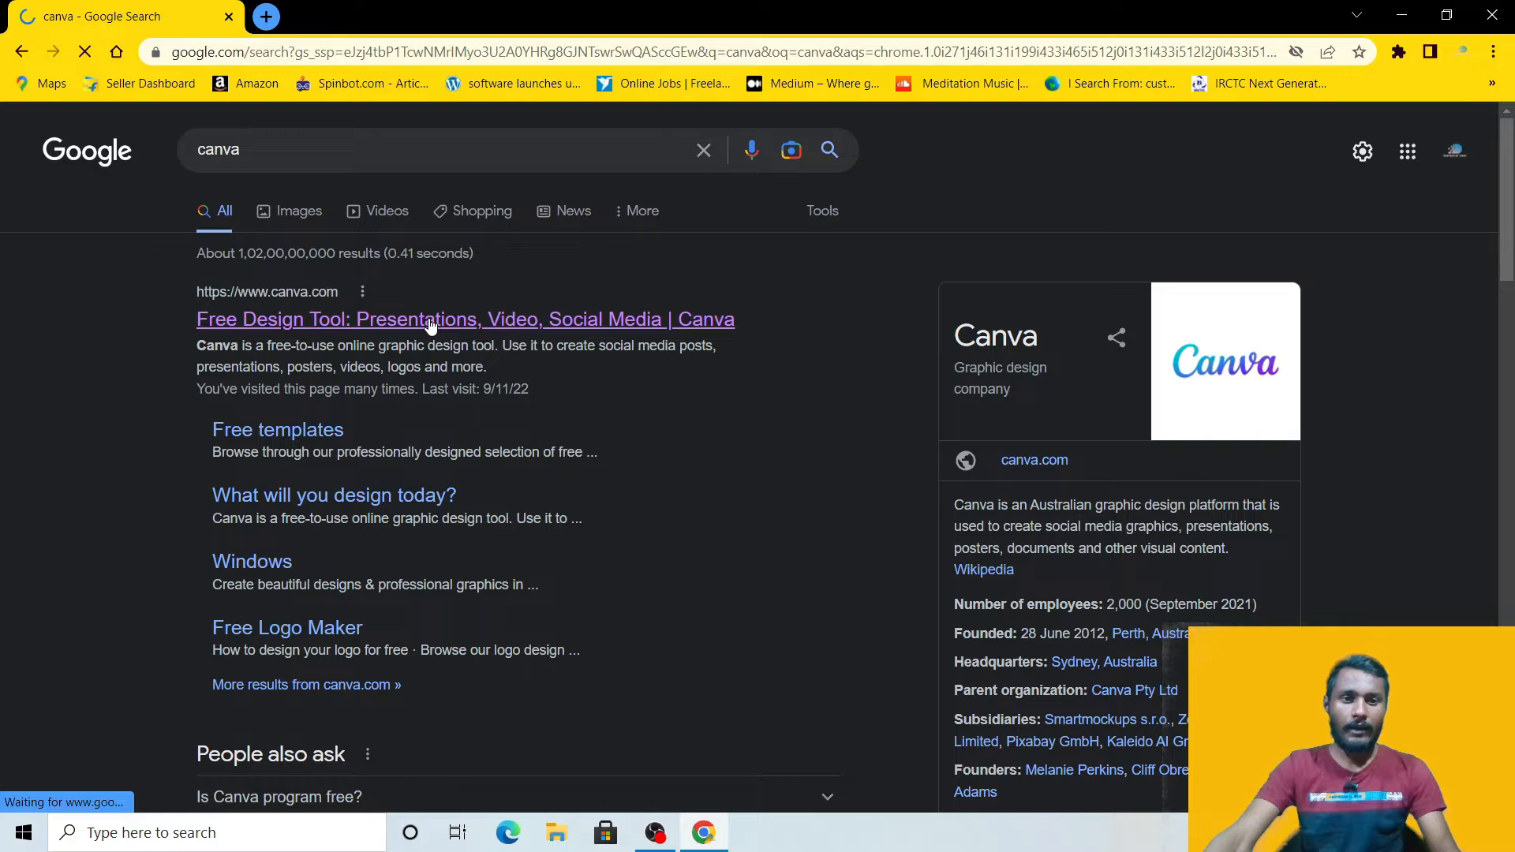
pyautogui.click(398, 324)
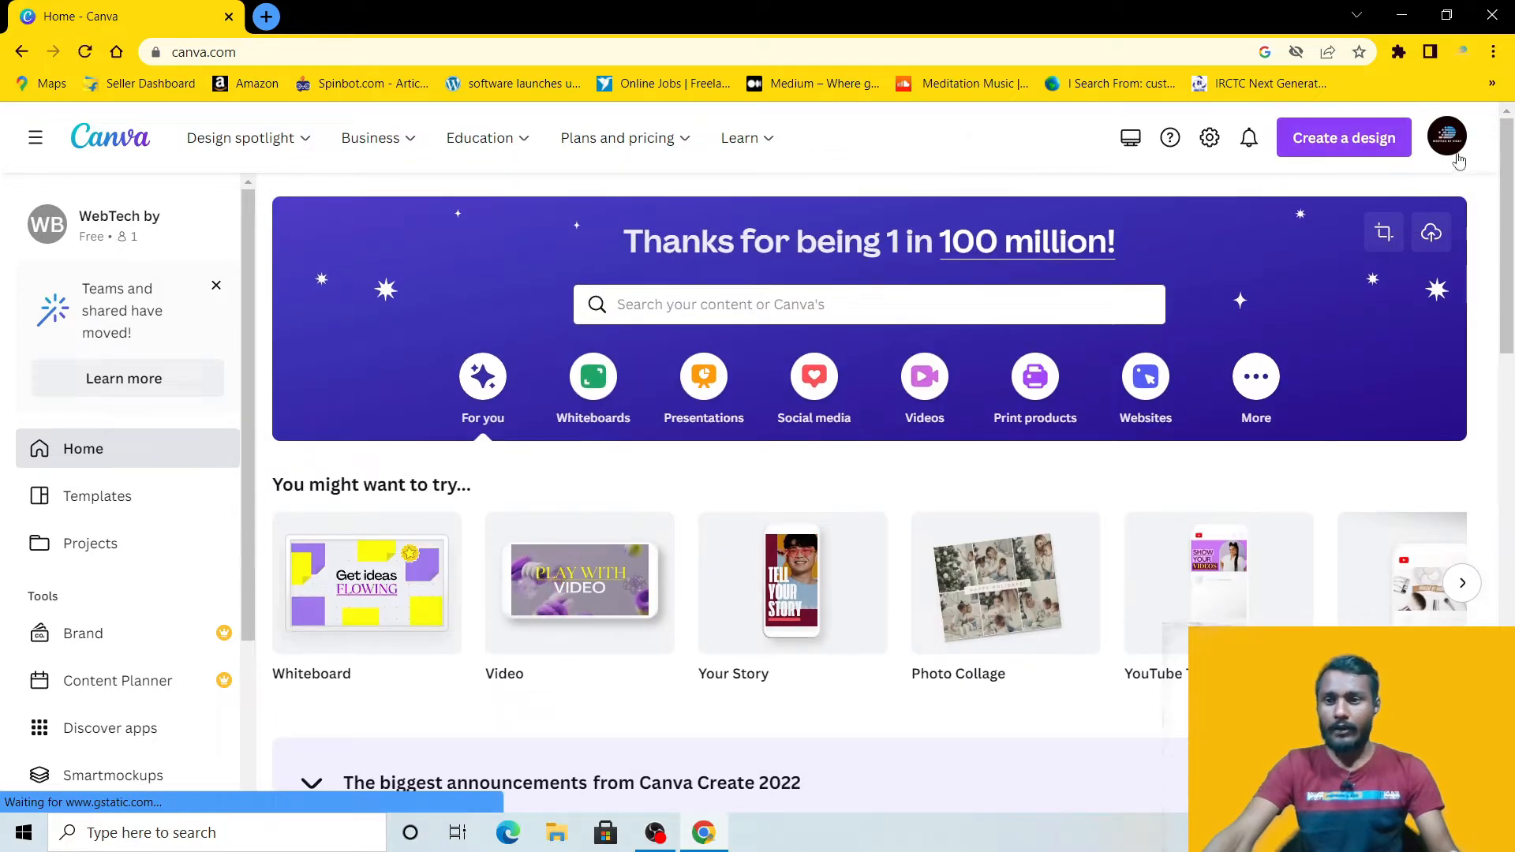
pyautogui.click(1450, 150)
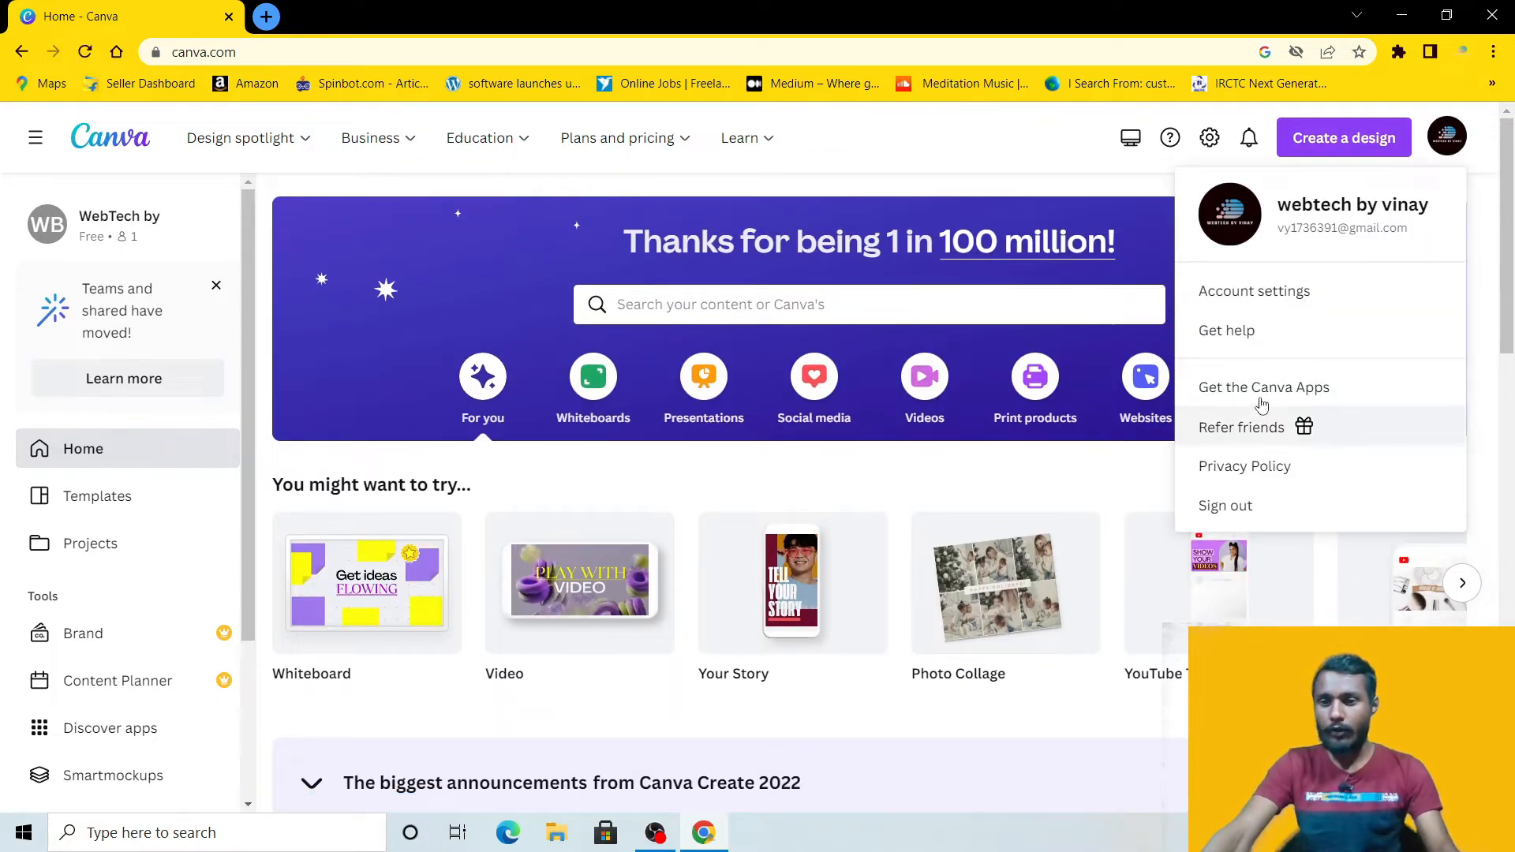
# Step: Open a new Incognito window and load canva.com in it
pyautogui.click(265, 16)
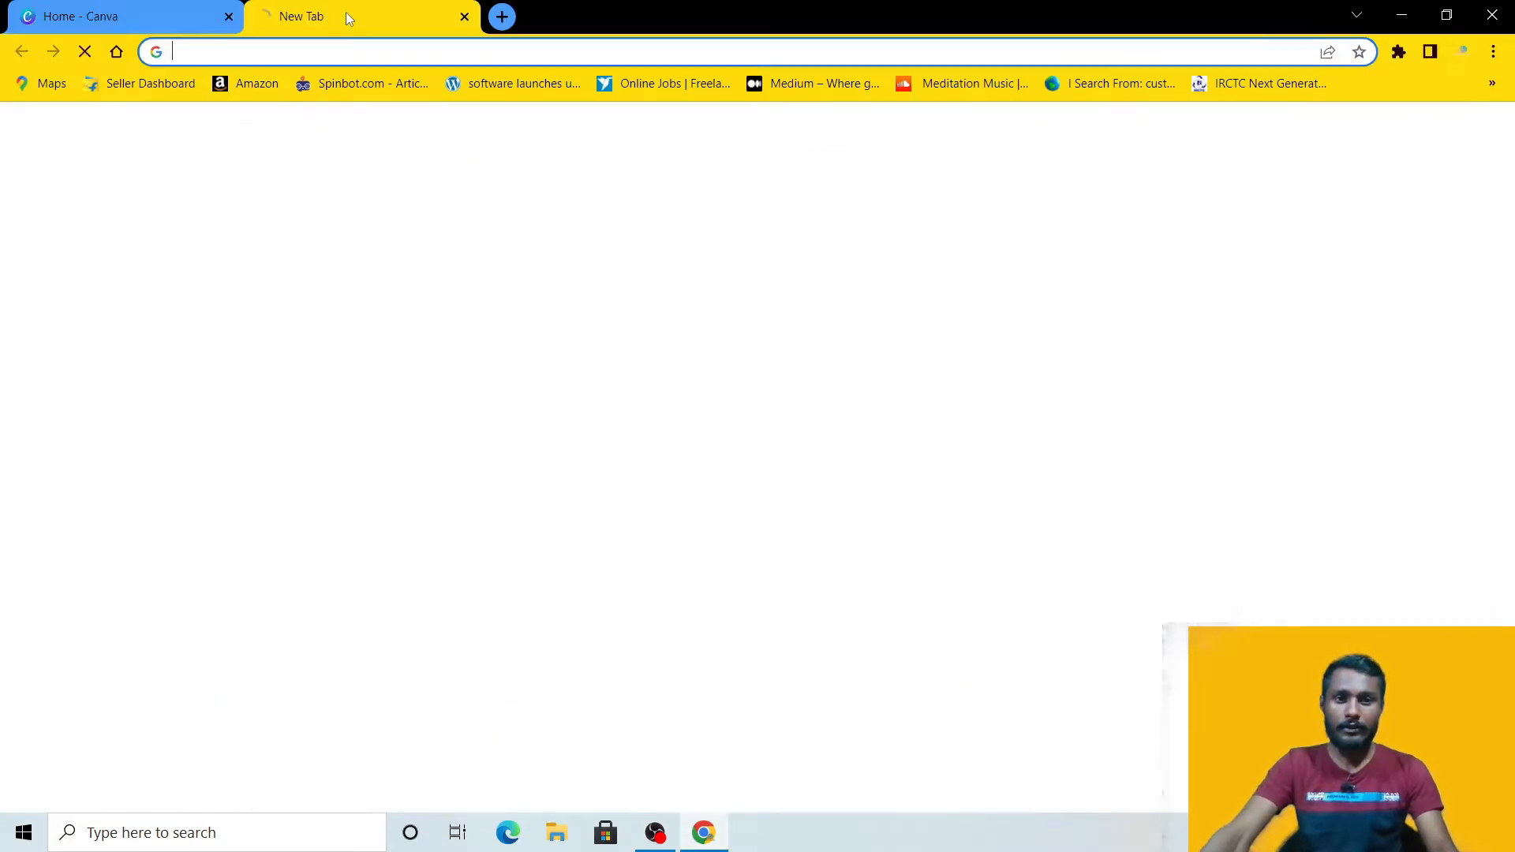
pyautogui.click(1493, 51)
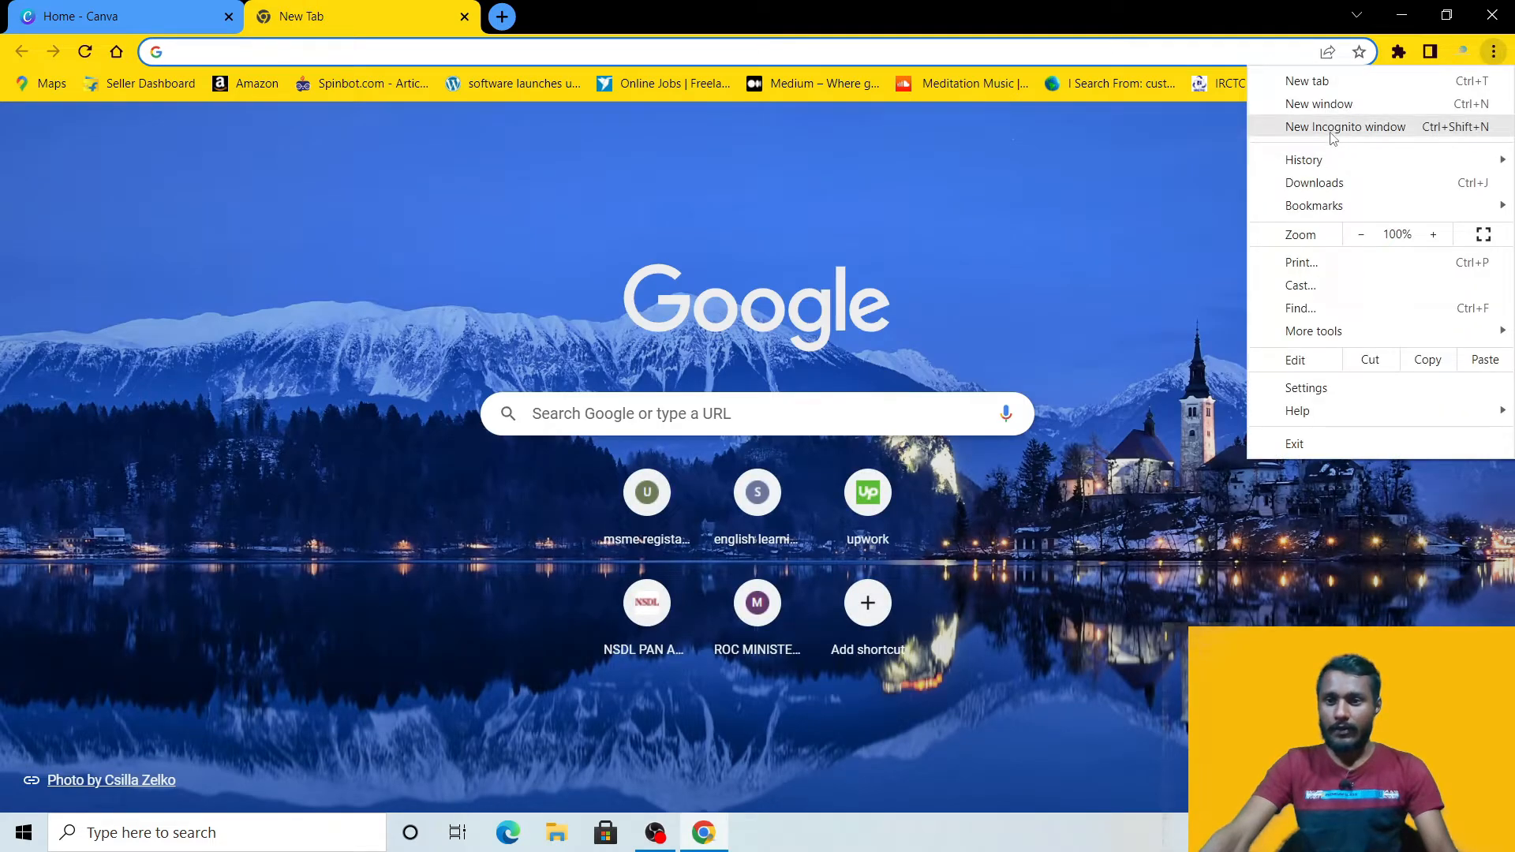
pyautogui.click(1334, 129)
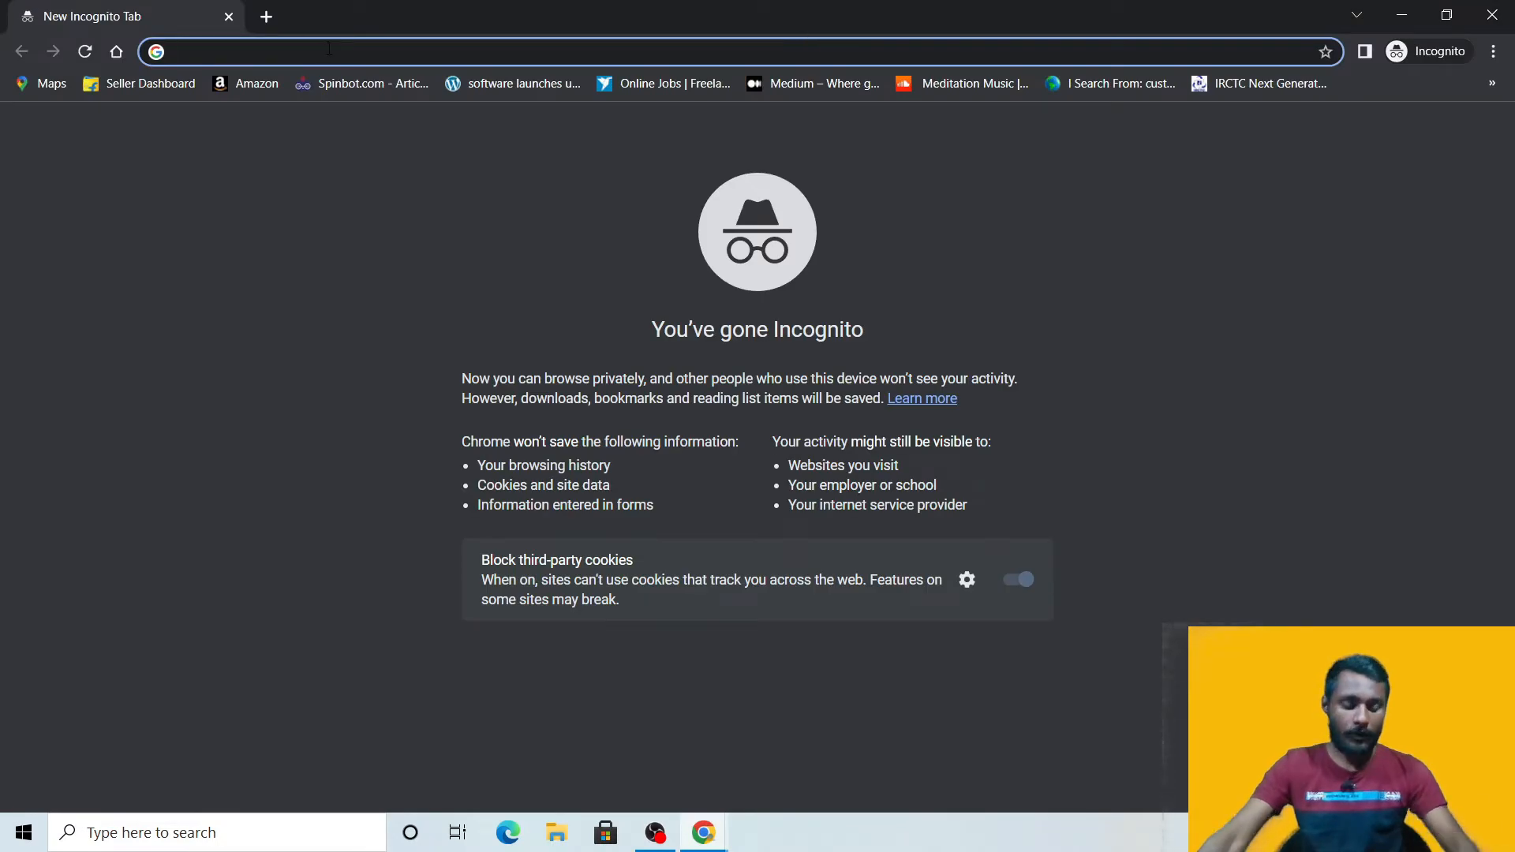
pyautogui.write('canva')
pyautogui.press('Down')
pyautogui.press('Up')
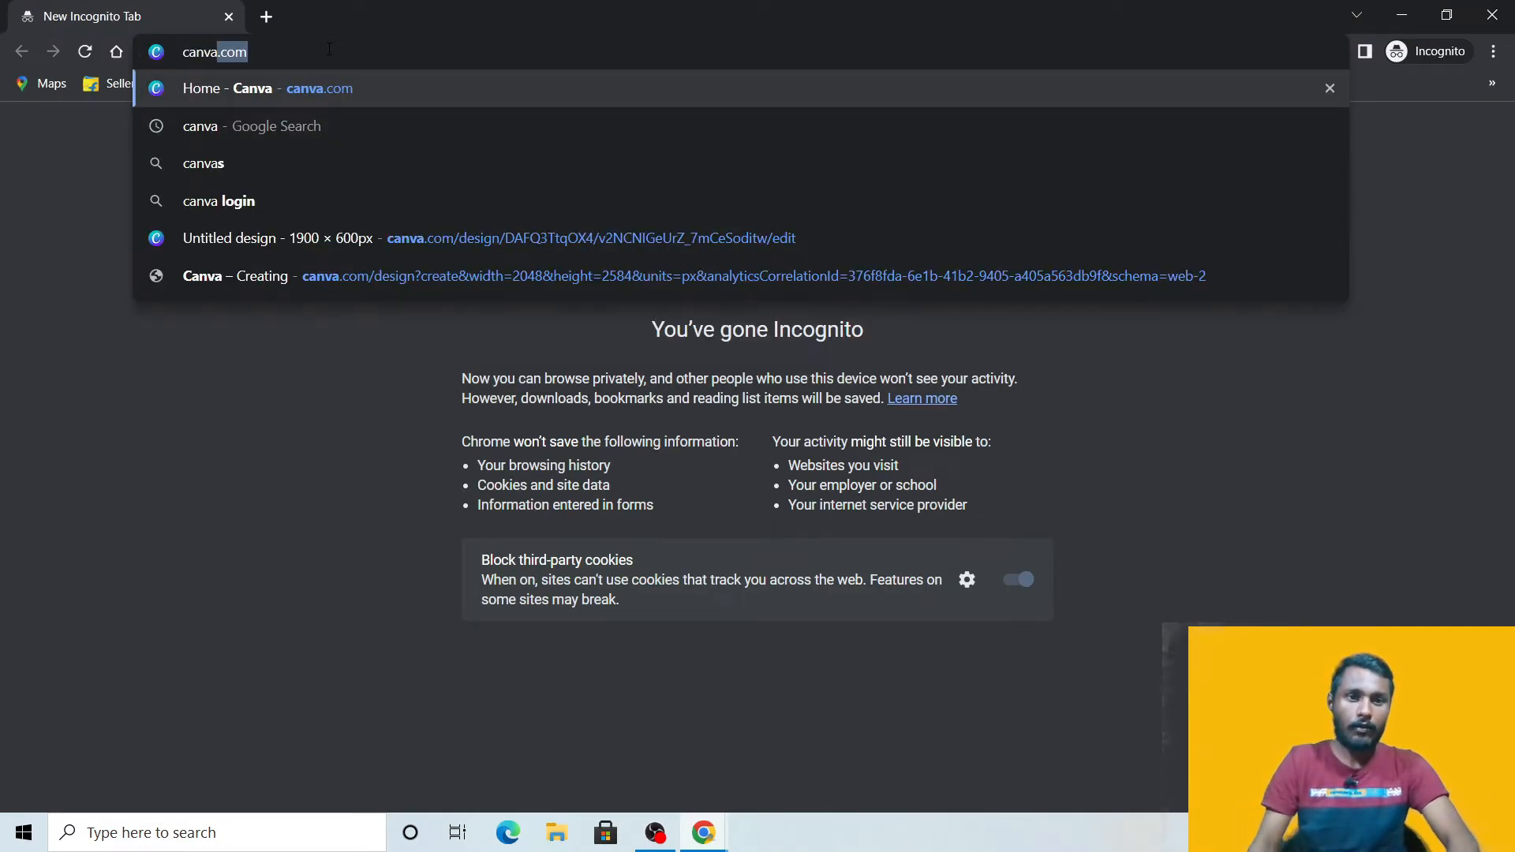
pyautogui.press('Return')
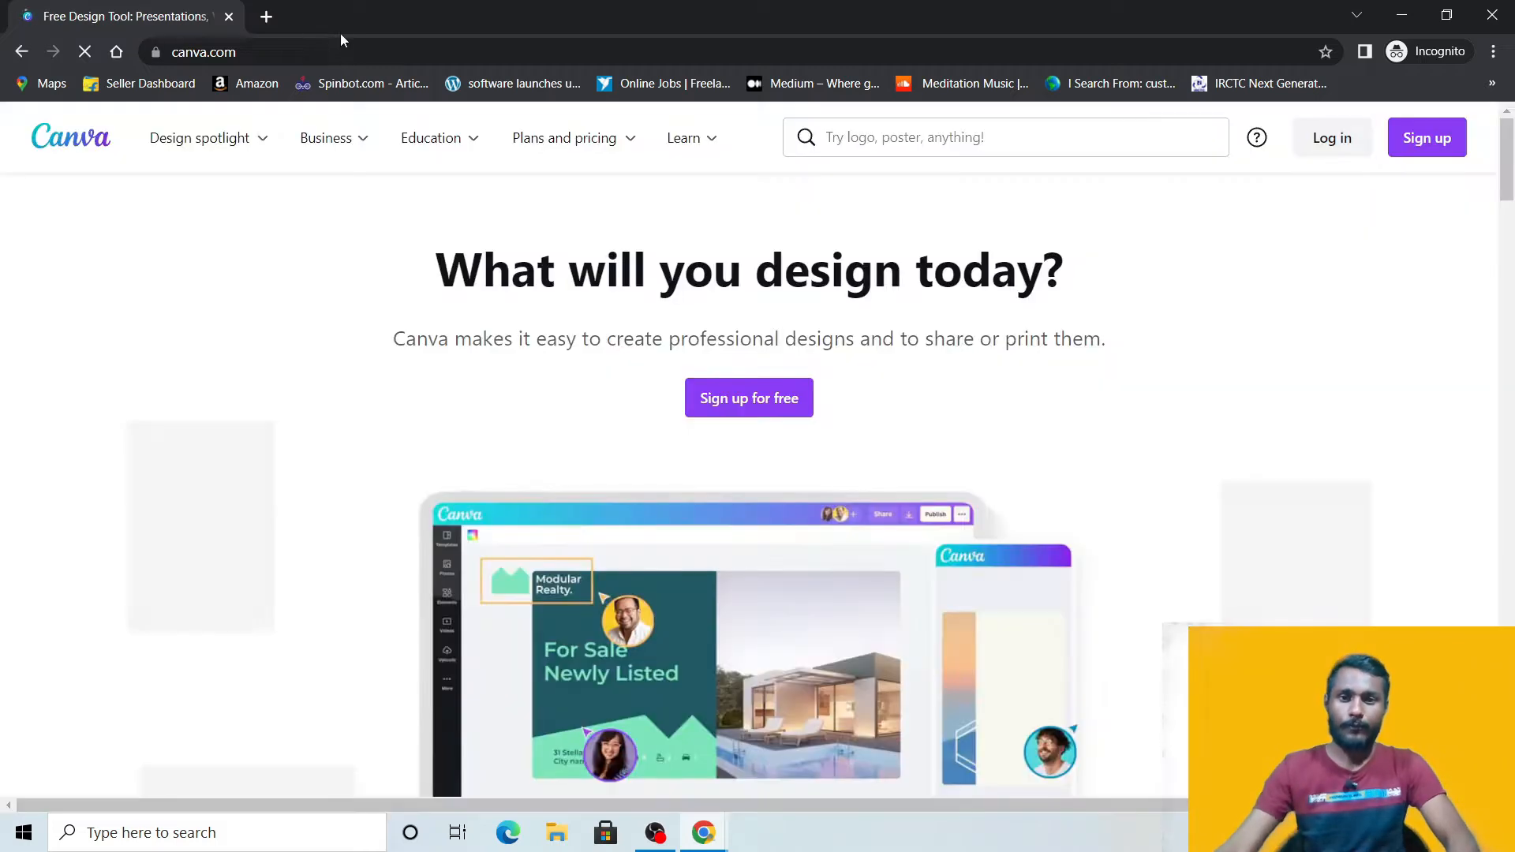
# Step: Look over Canva's public landing page and start logging in with Google, closing the sign-in window without entering an account
pyautogui.scroll(-6, 701, 386)
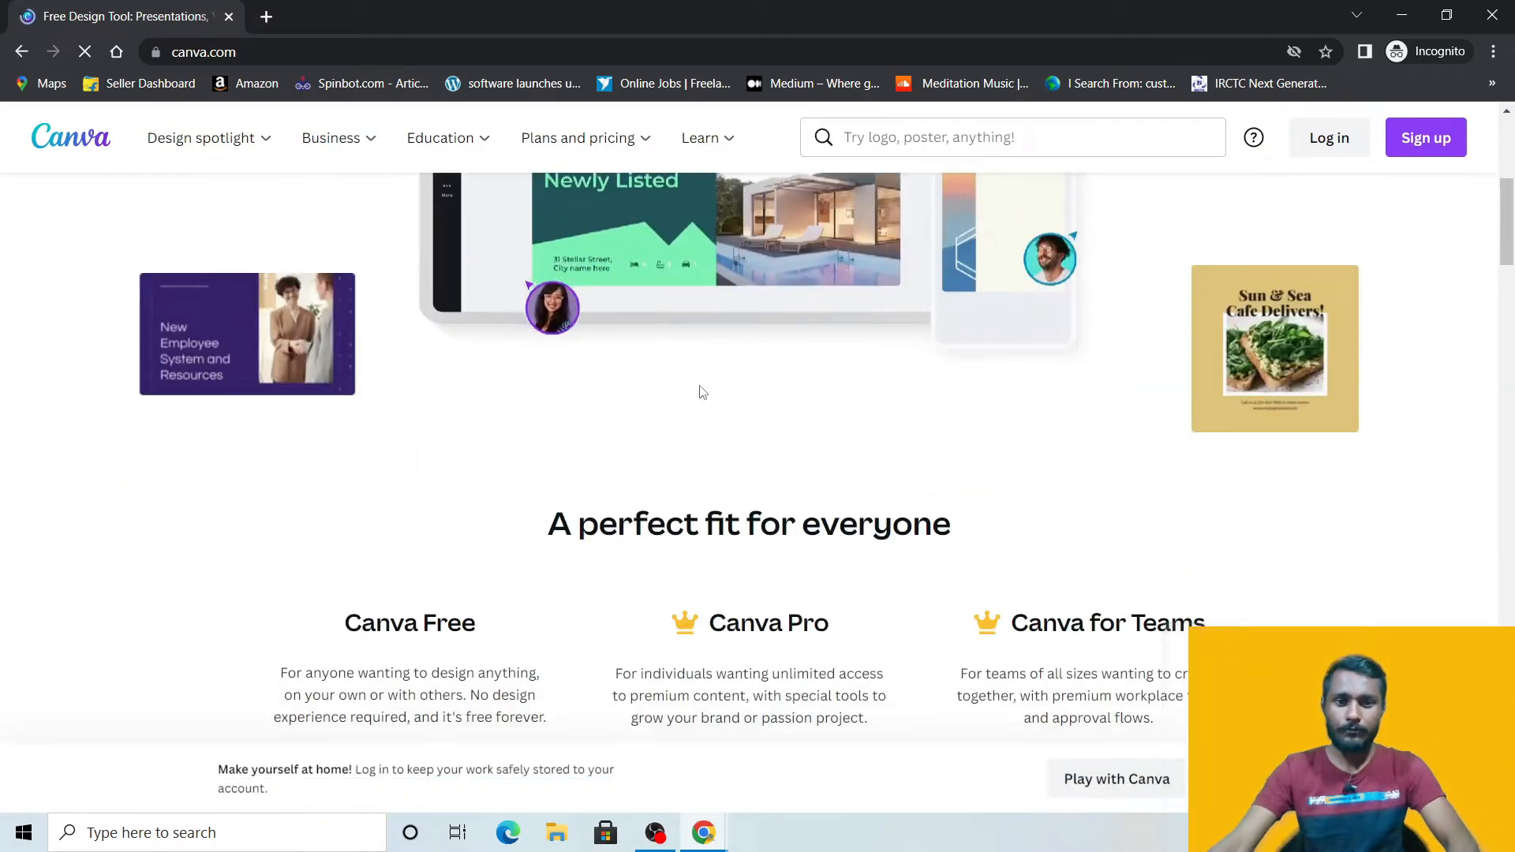
pyautogui.scroll(5, 701, 392)
pyautogui.scroll(1, 703, 395)
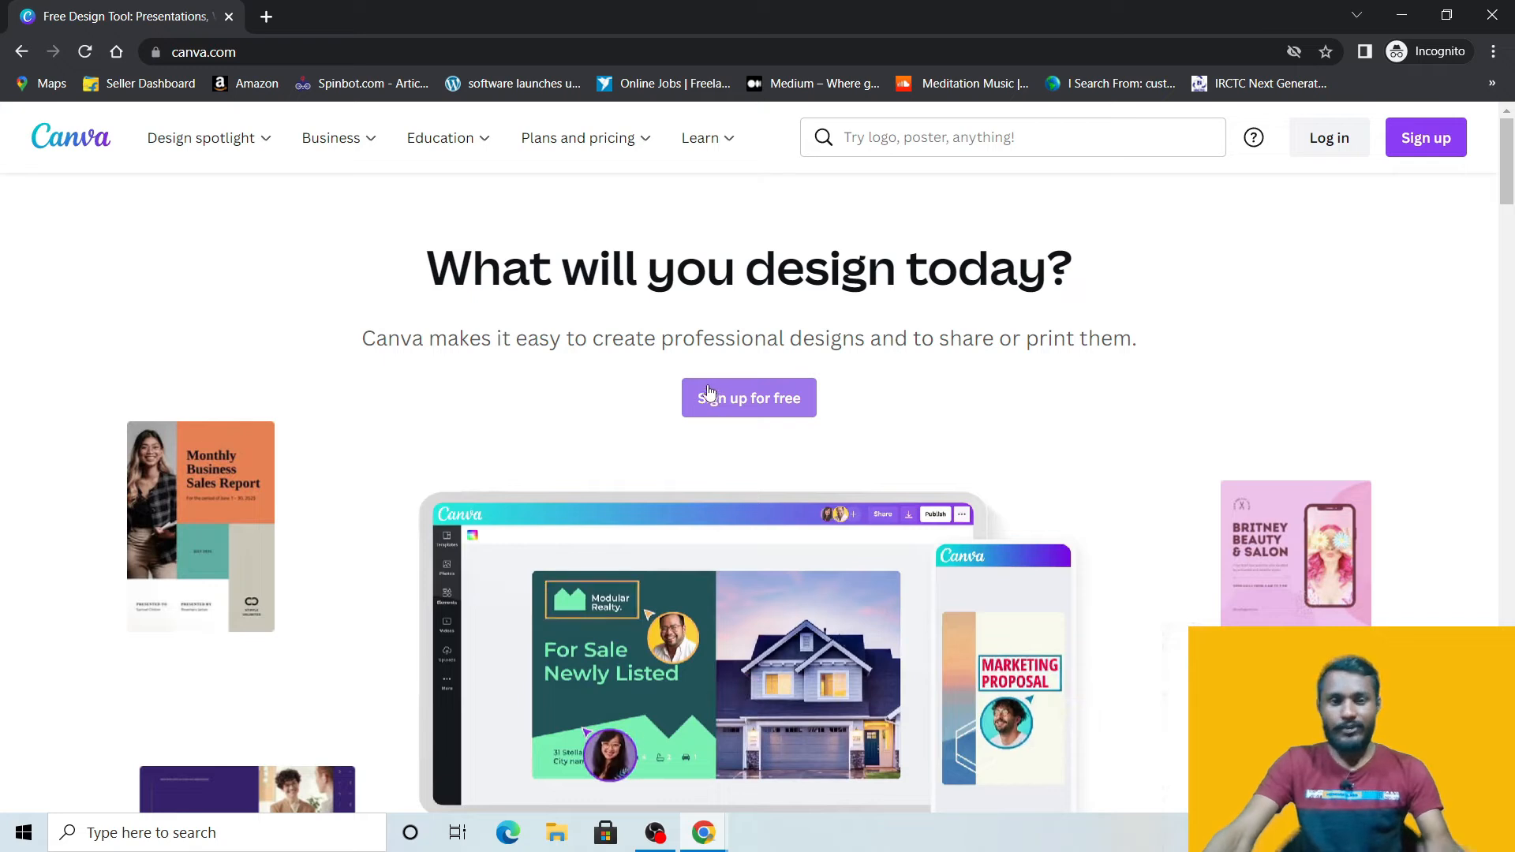
pyautogui.scroll(-2, 631, 411)
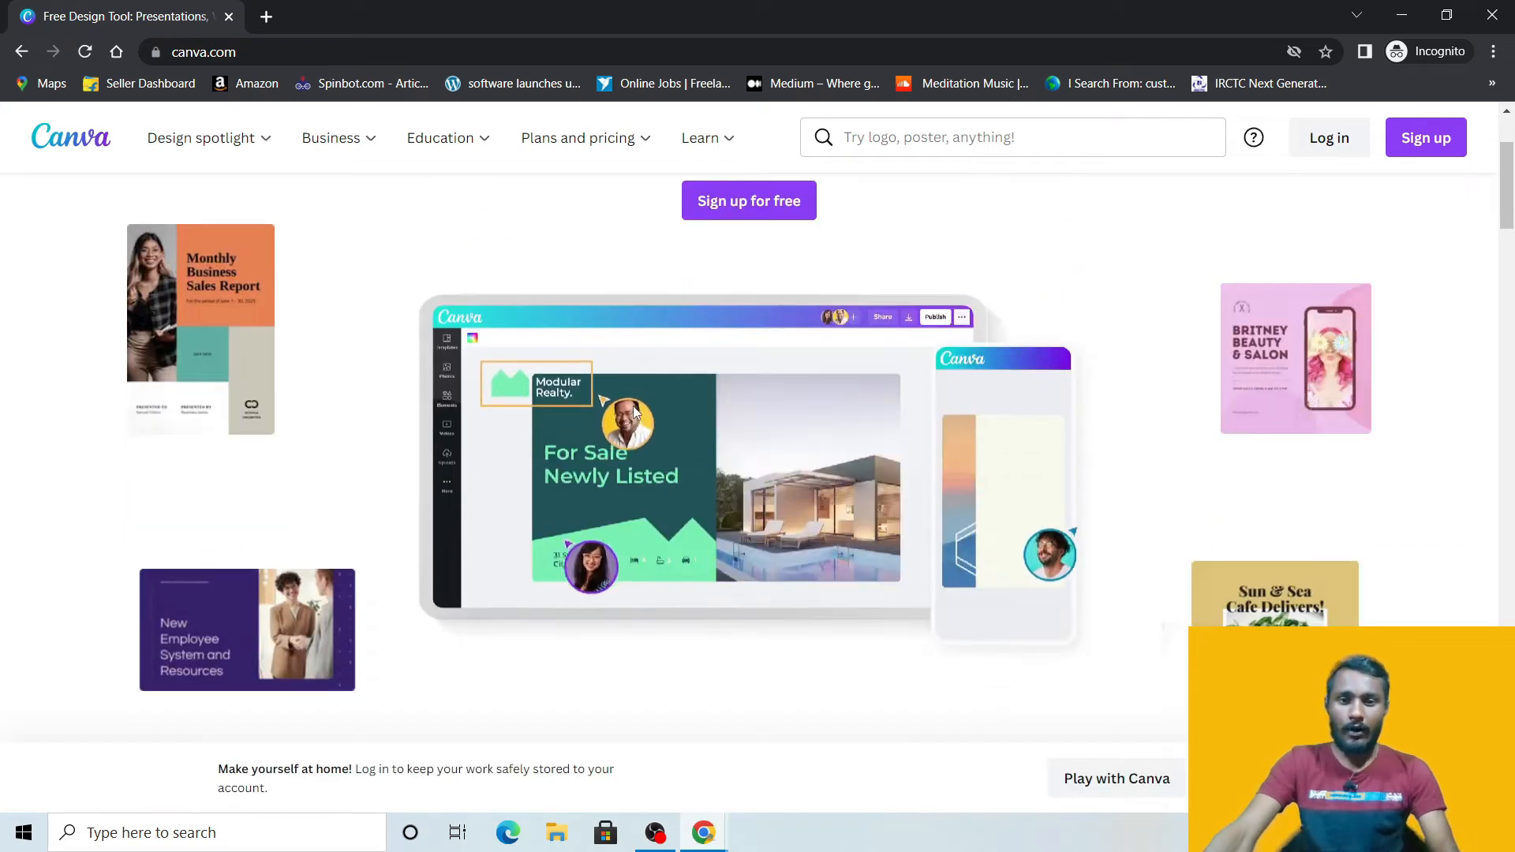
pyautogui.scroll(2, 633, 406)
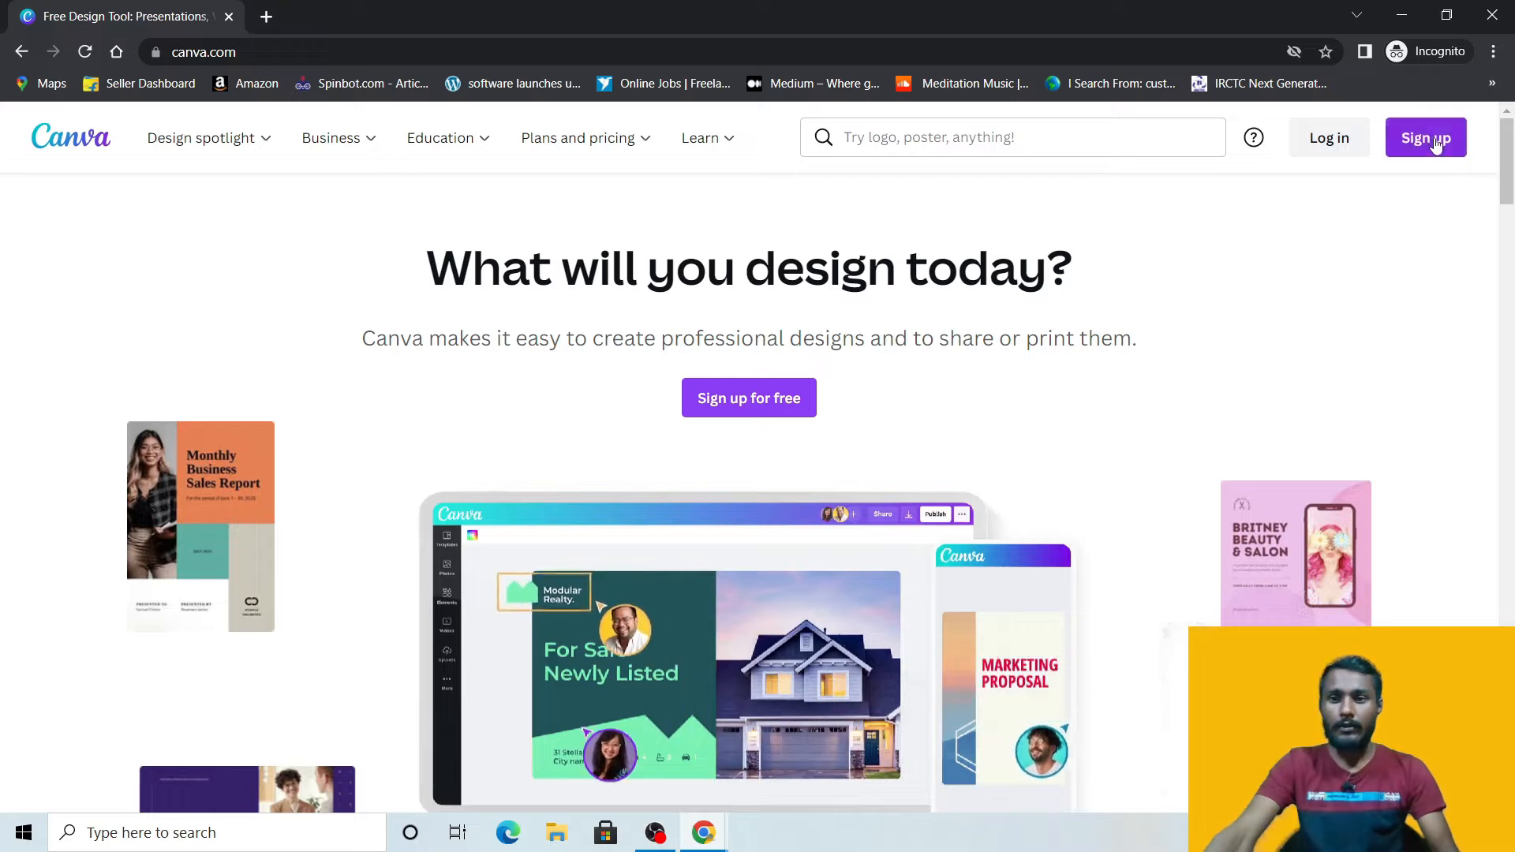
pyautogui.click(1351, 148)
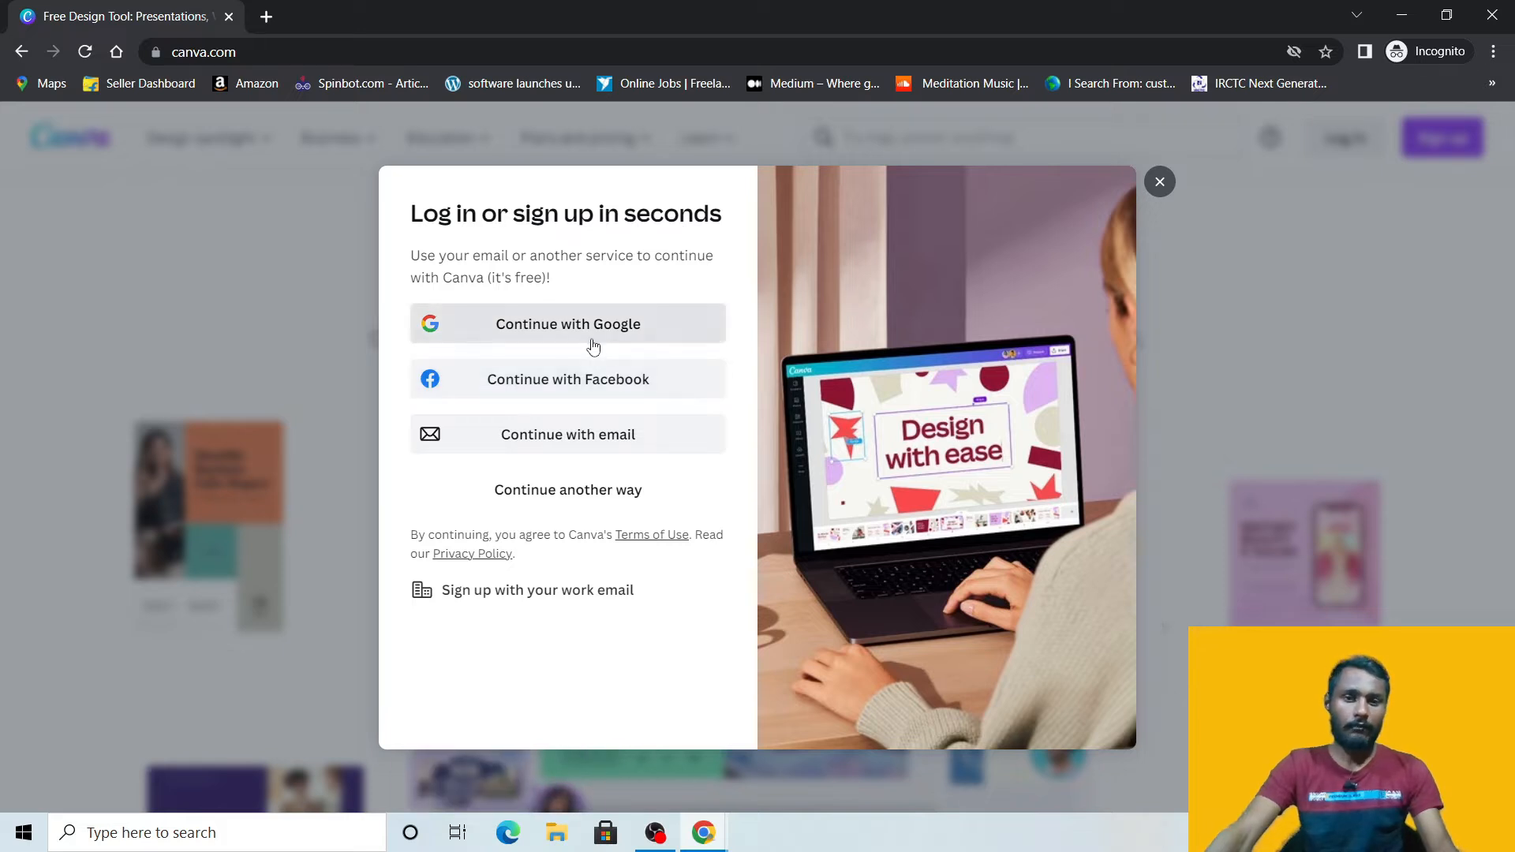
pyautogui.click(550, 332)
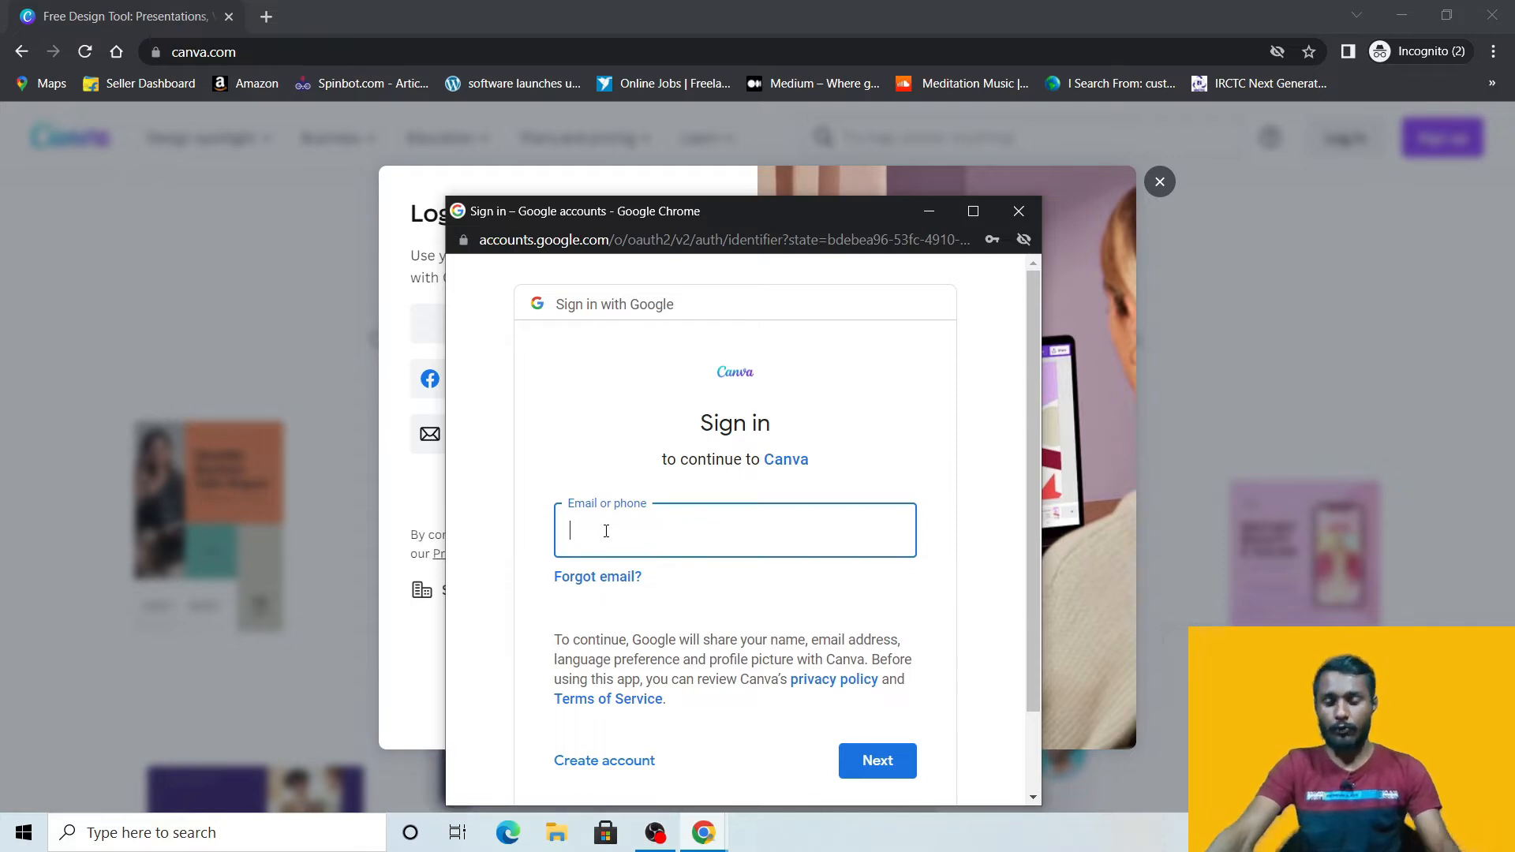
pyautogui.click(1020, 213)
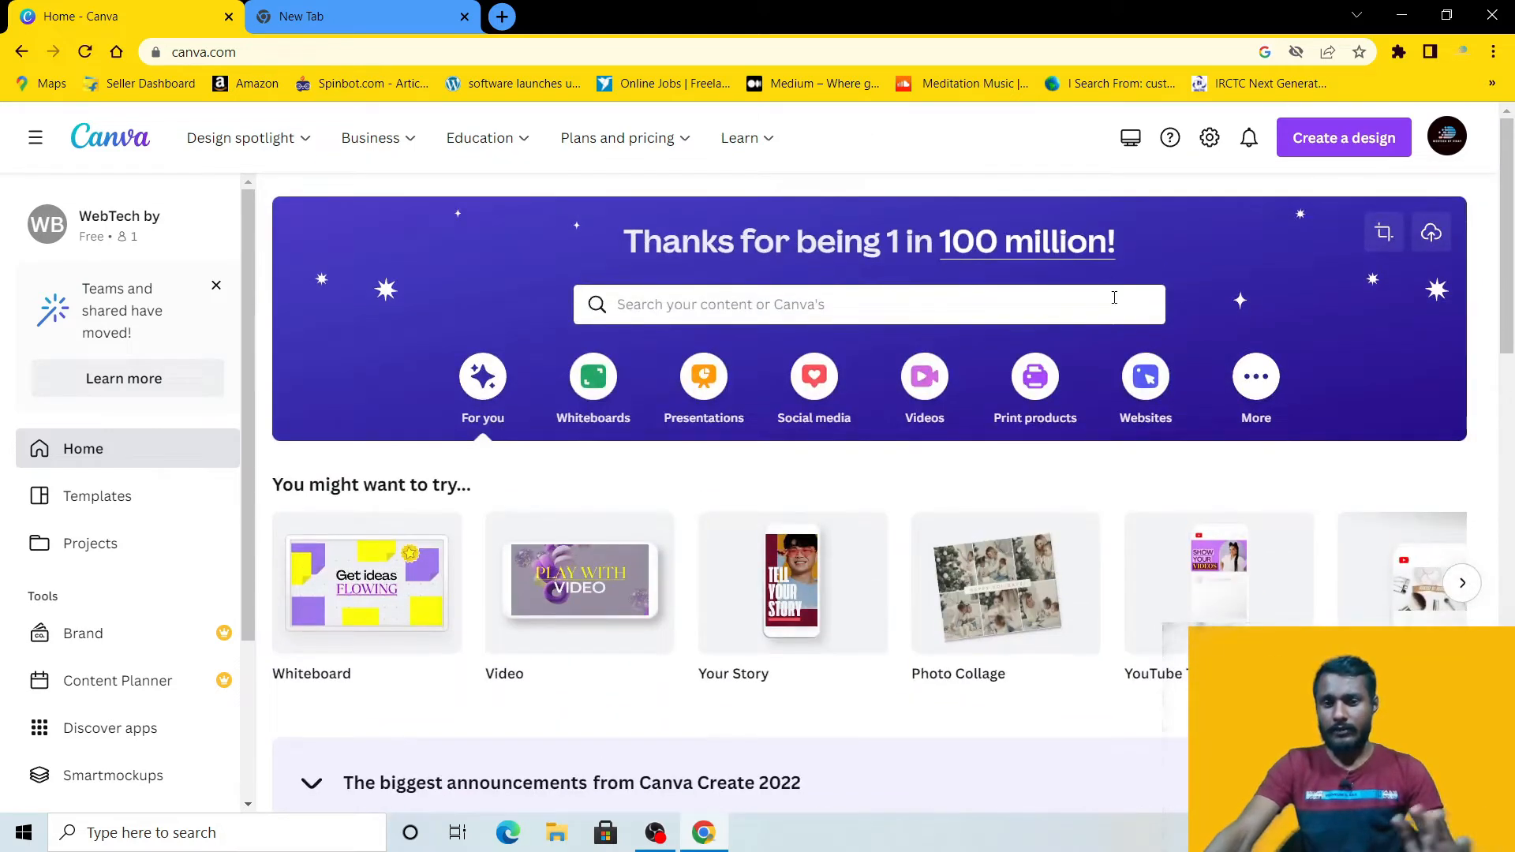
# Step: Examine the logged-in Canva home page, including the suggested designs, the Canva Create 2022 announcements and the Business and Design spotlight options
pyautogui.scroll(-10, 1115, 297)
pyautogui.scroll(9, 639, 310)
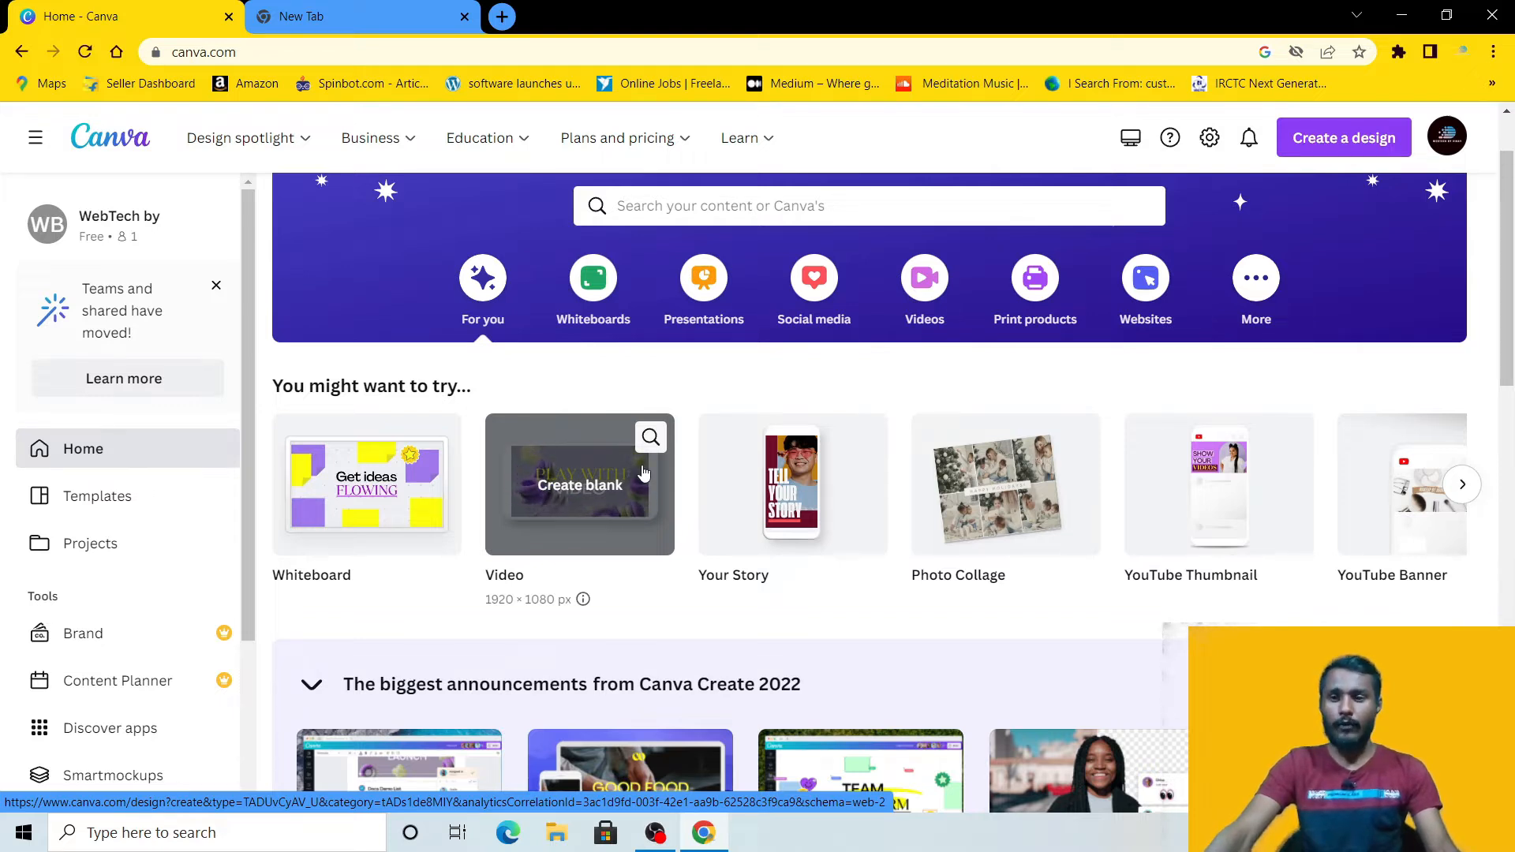
pyautogui.scroll(-8, 638, 391)
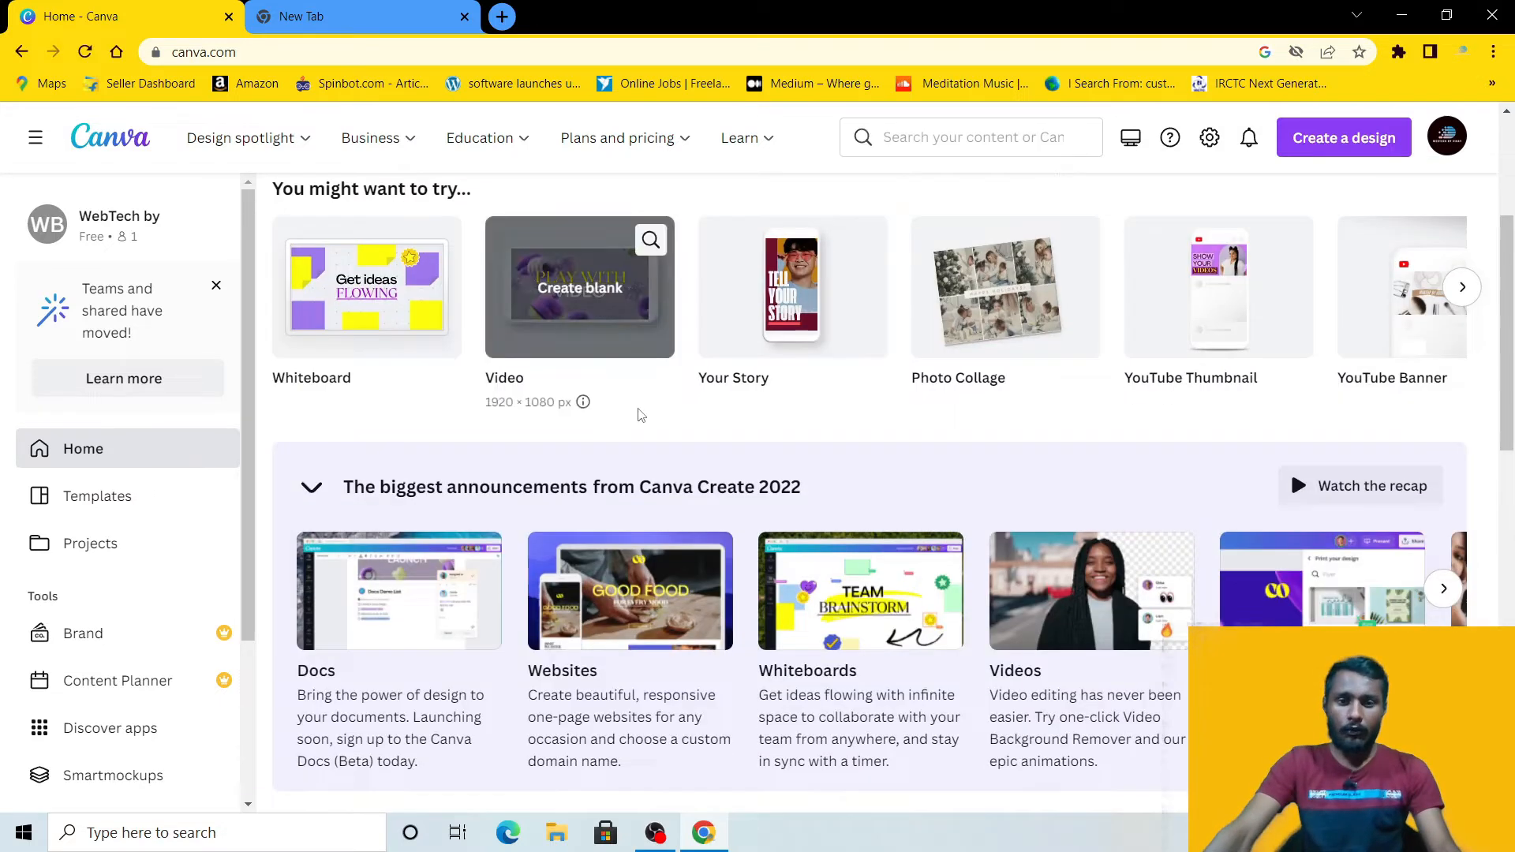
pyautogui.scroll(5, 638, 391)
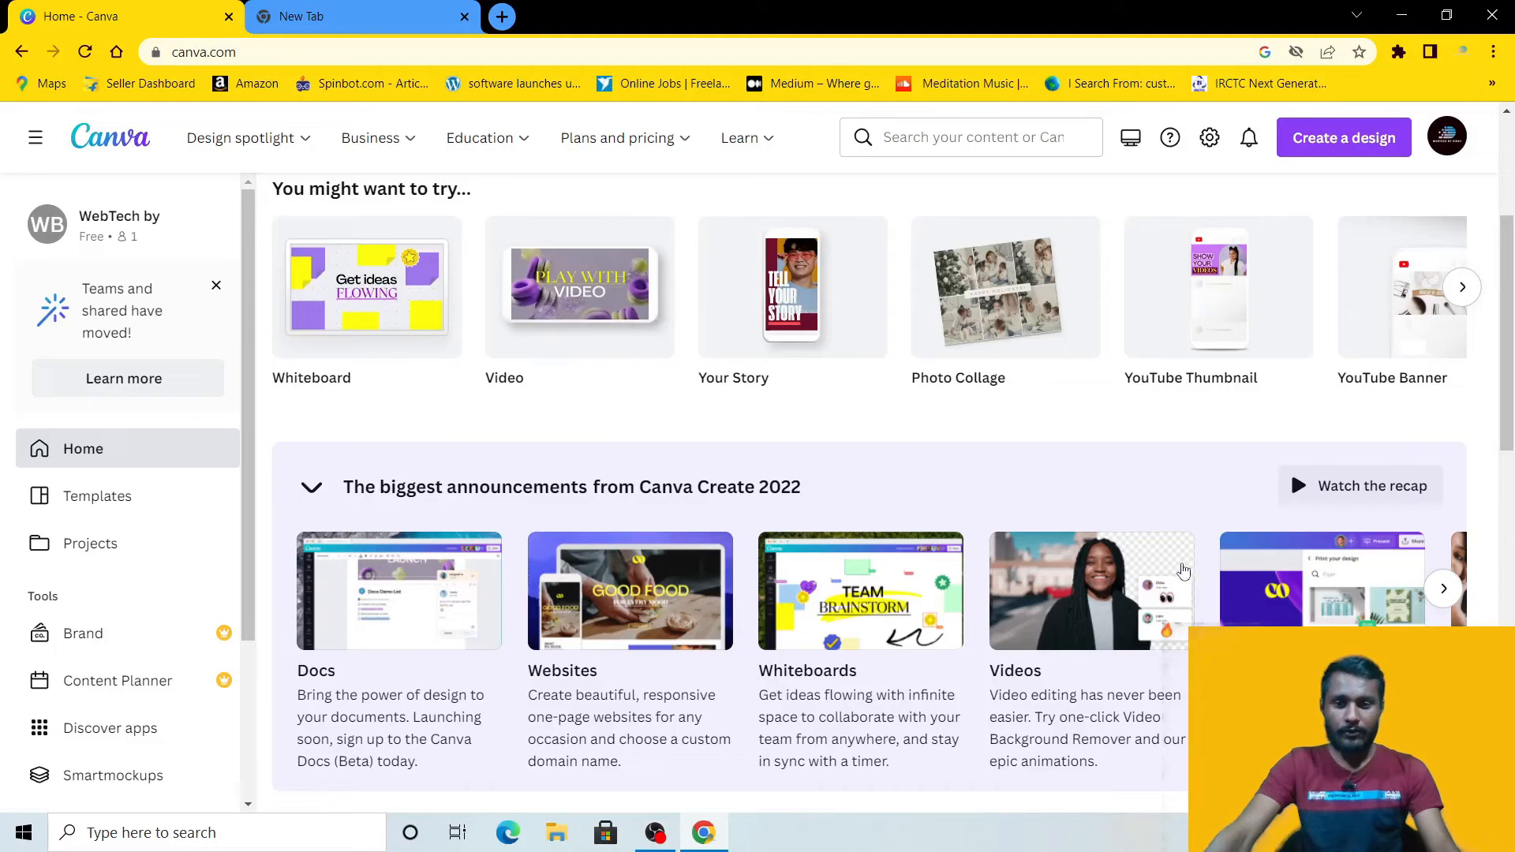
pyautogui.scroll(4, 787, 348)
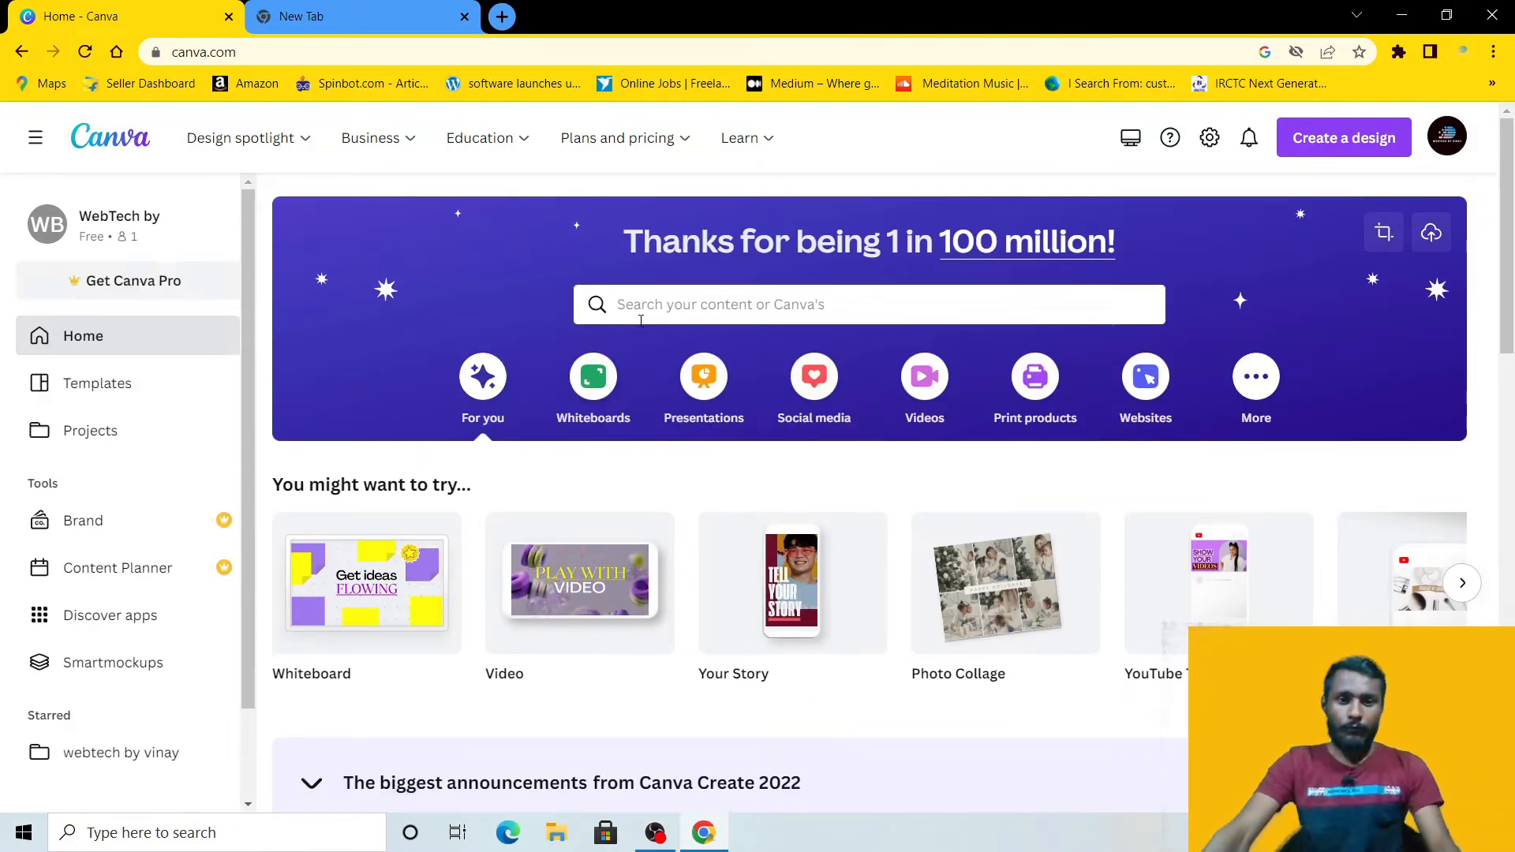
pyautogui.scroll(-2, 623, 355)
pyautogui.scroll(1, 631, 345)
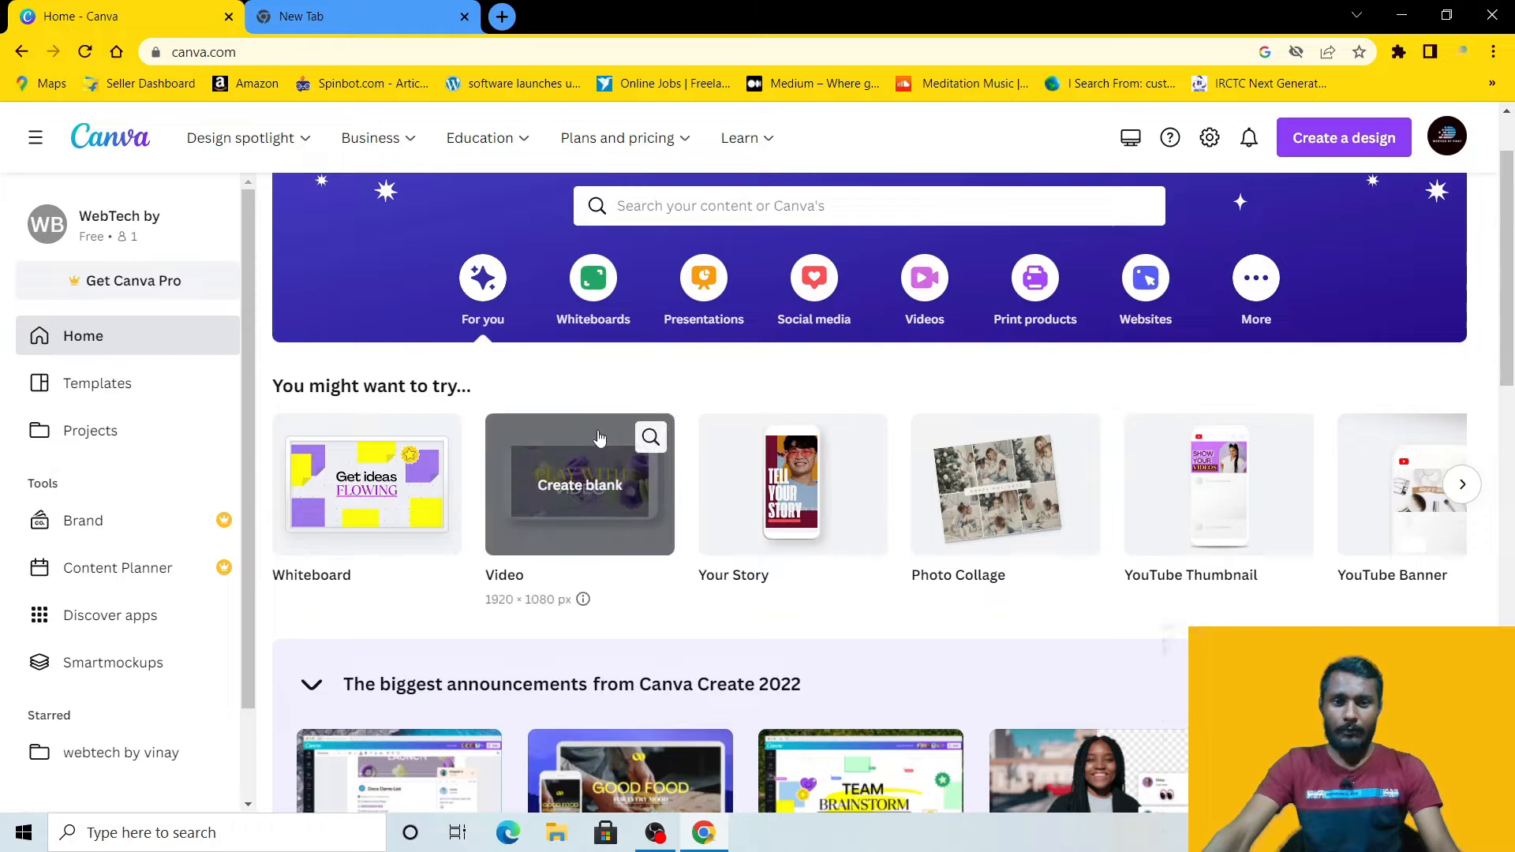
pyautogui.scroll(1, 648, 430)
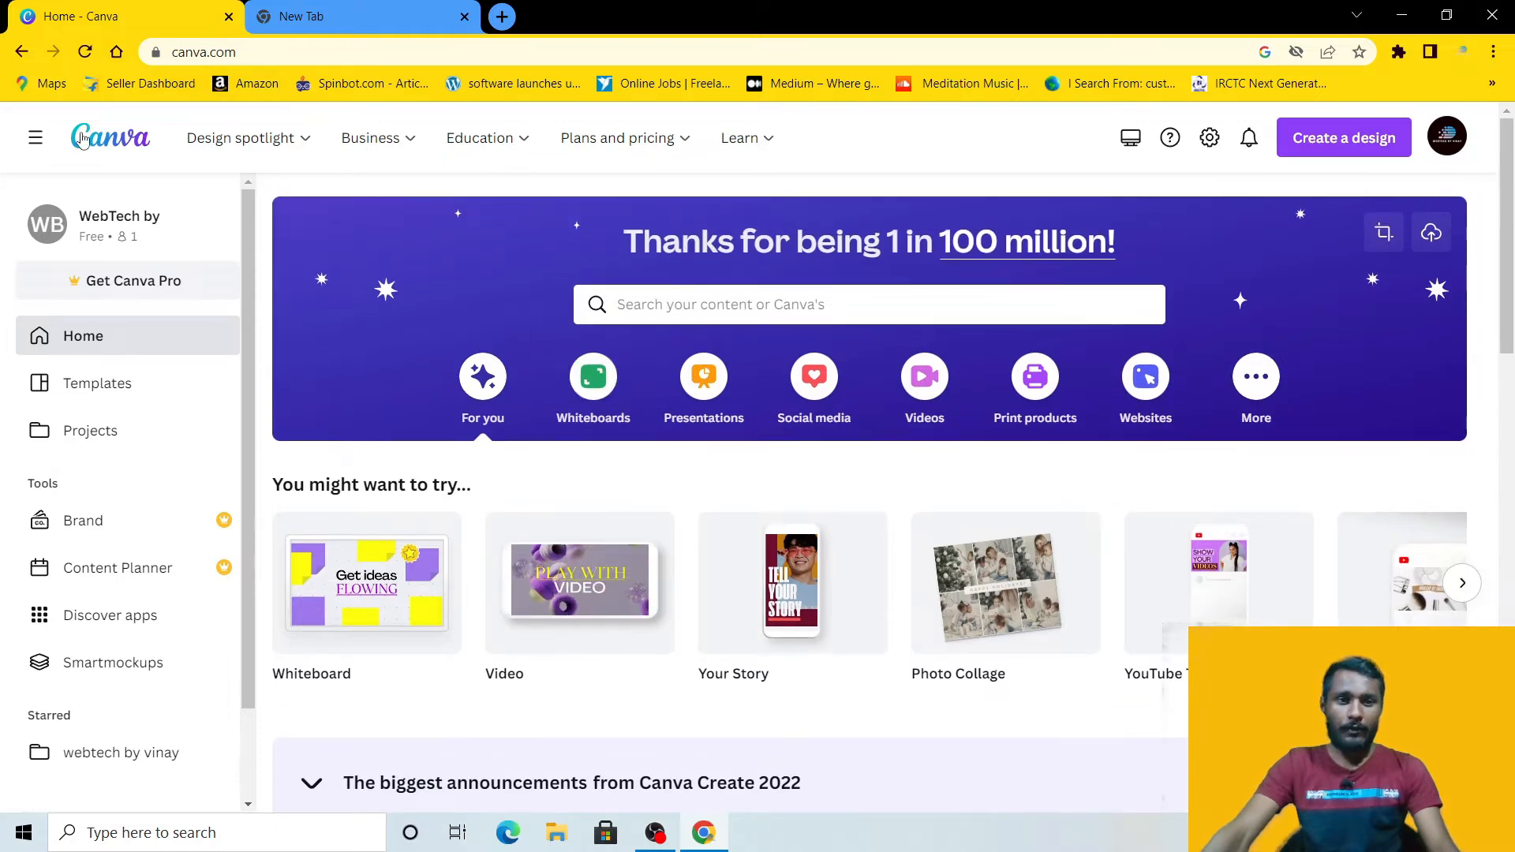
pyautogui.moveTo(365, 142)
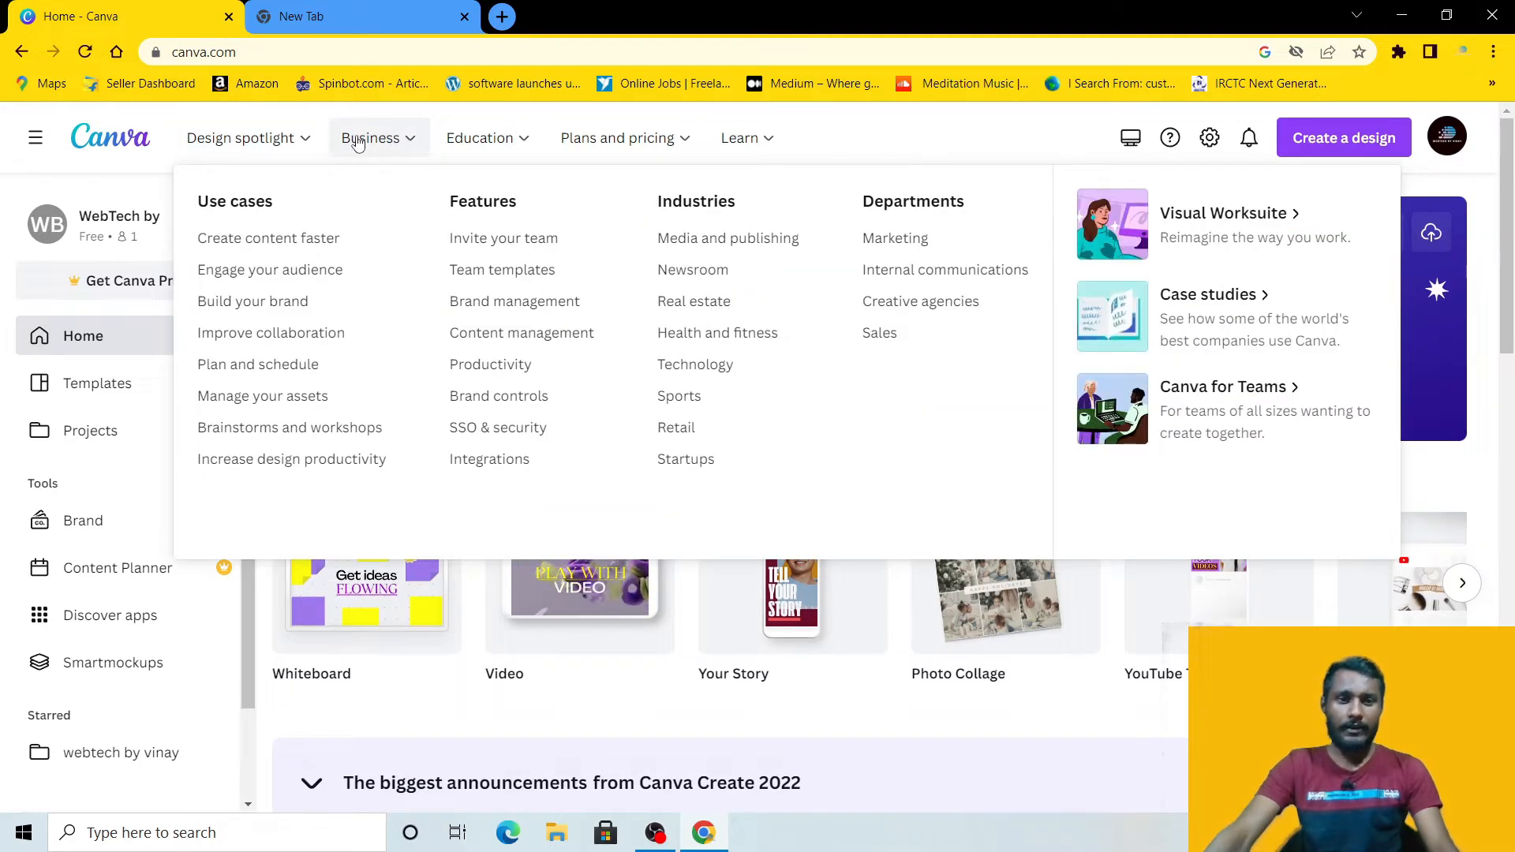
pyautogui.moveTo(241, 135)
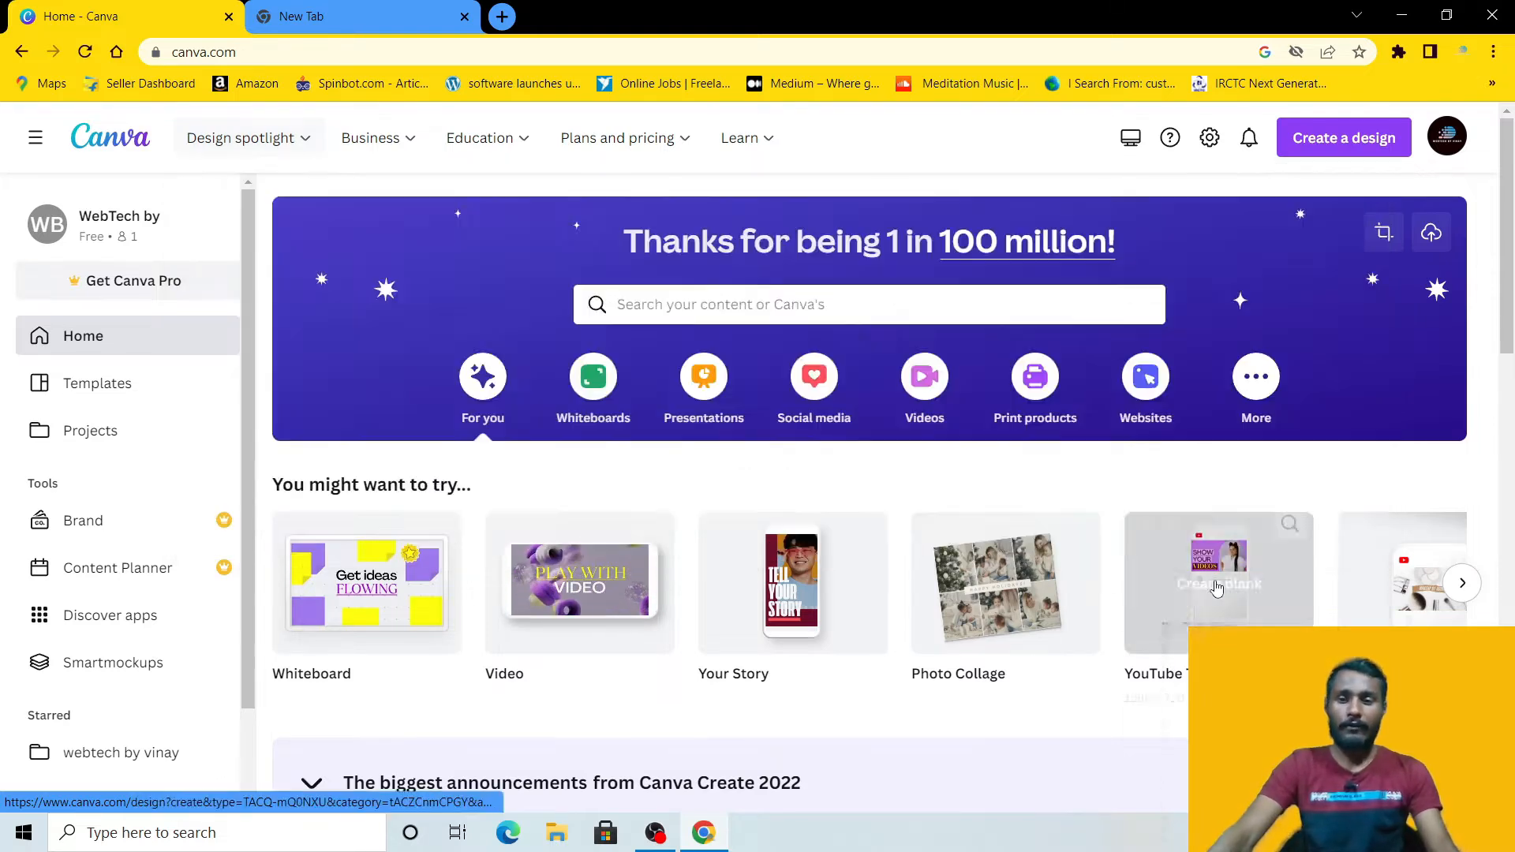
# Step: Browse the further suggested design types, such as Instagram posts, logos and Facebook covers, and review the Recent designs section
pyautogui.scroll(-6, 641, 383)
pyautogui.scroll(5, 641, 383)
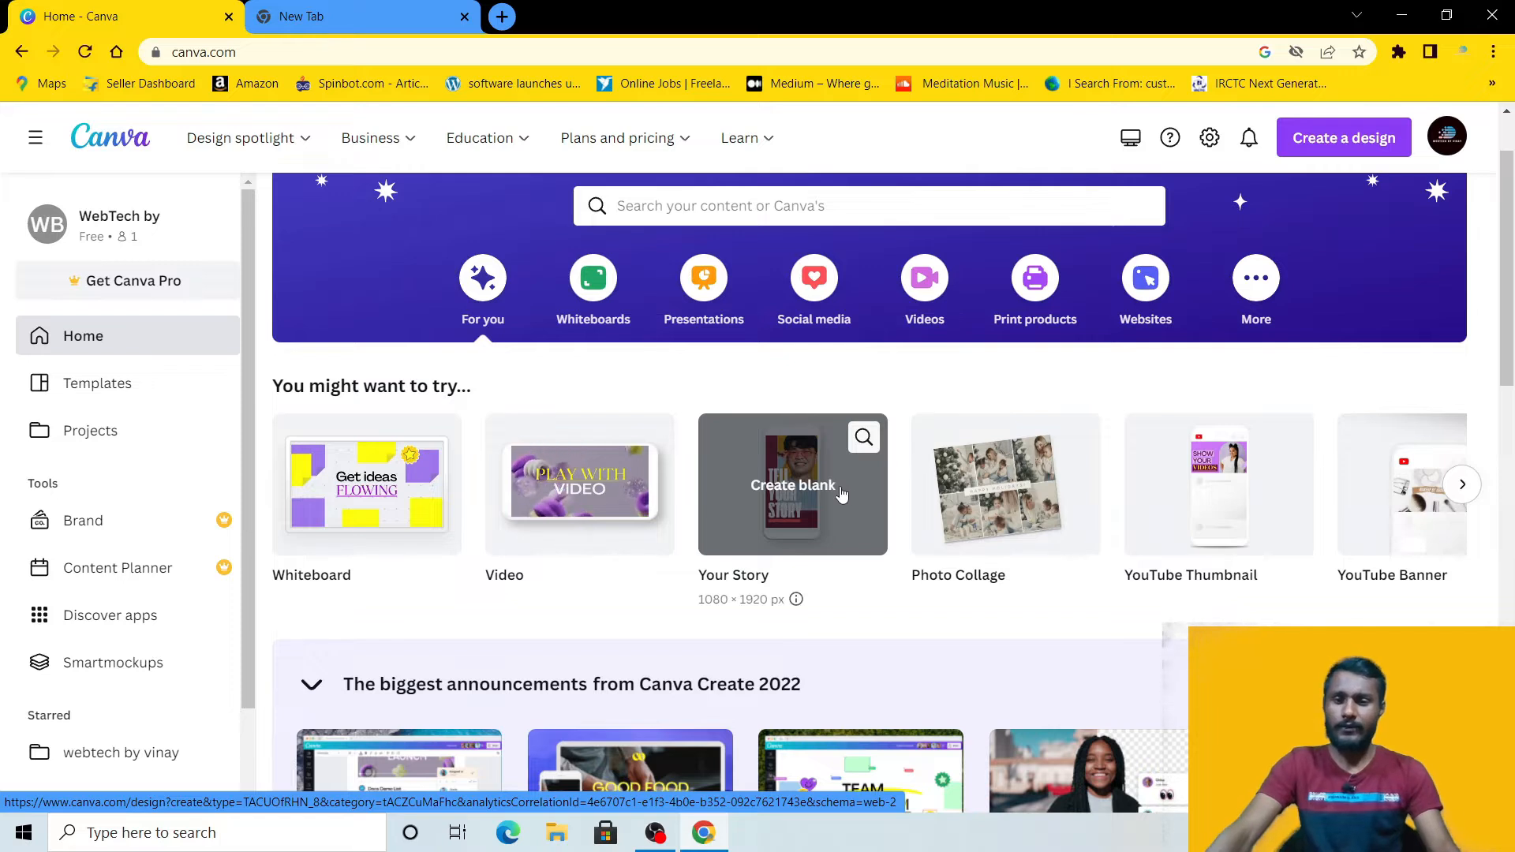
pyautogui.scroll(-1, 868, 505)
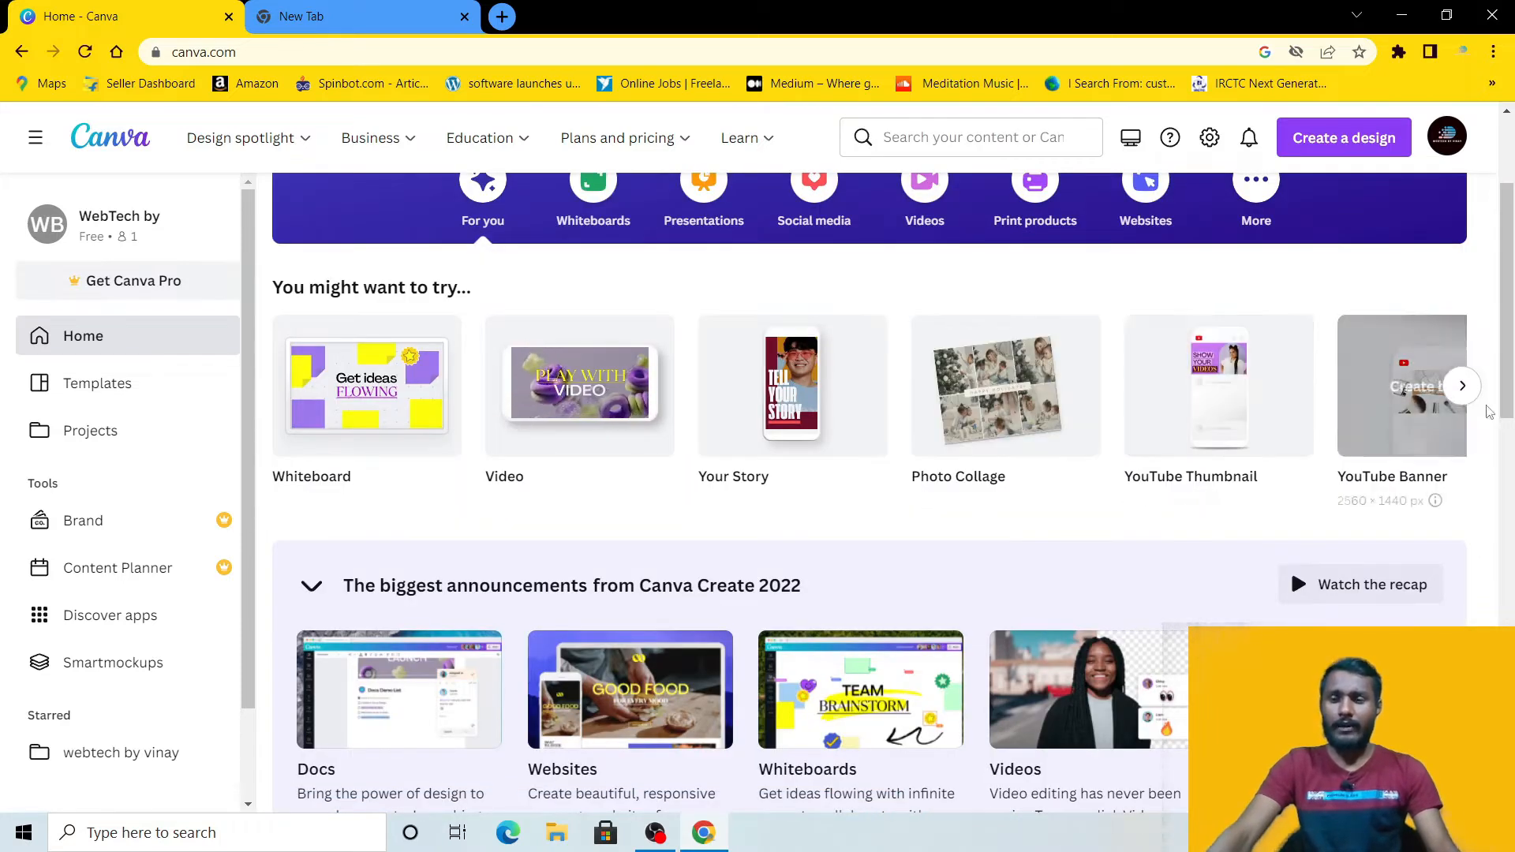
pyautogui.click(1462, 385)
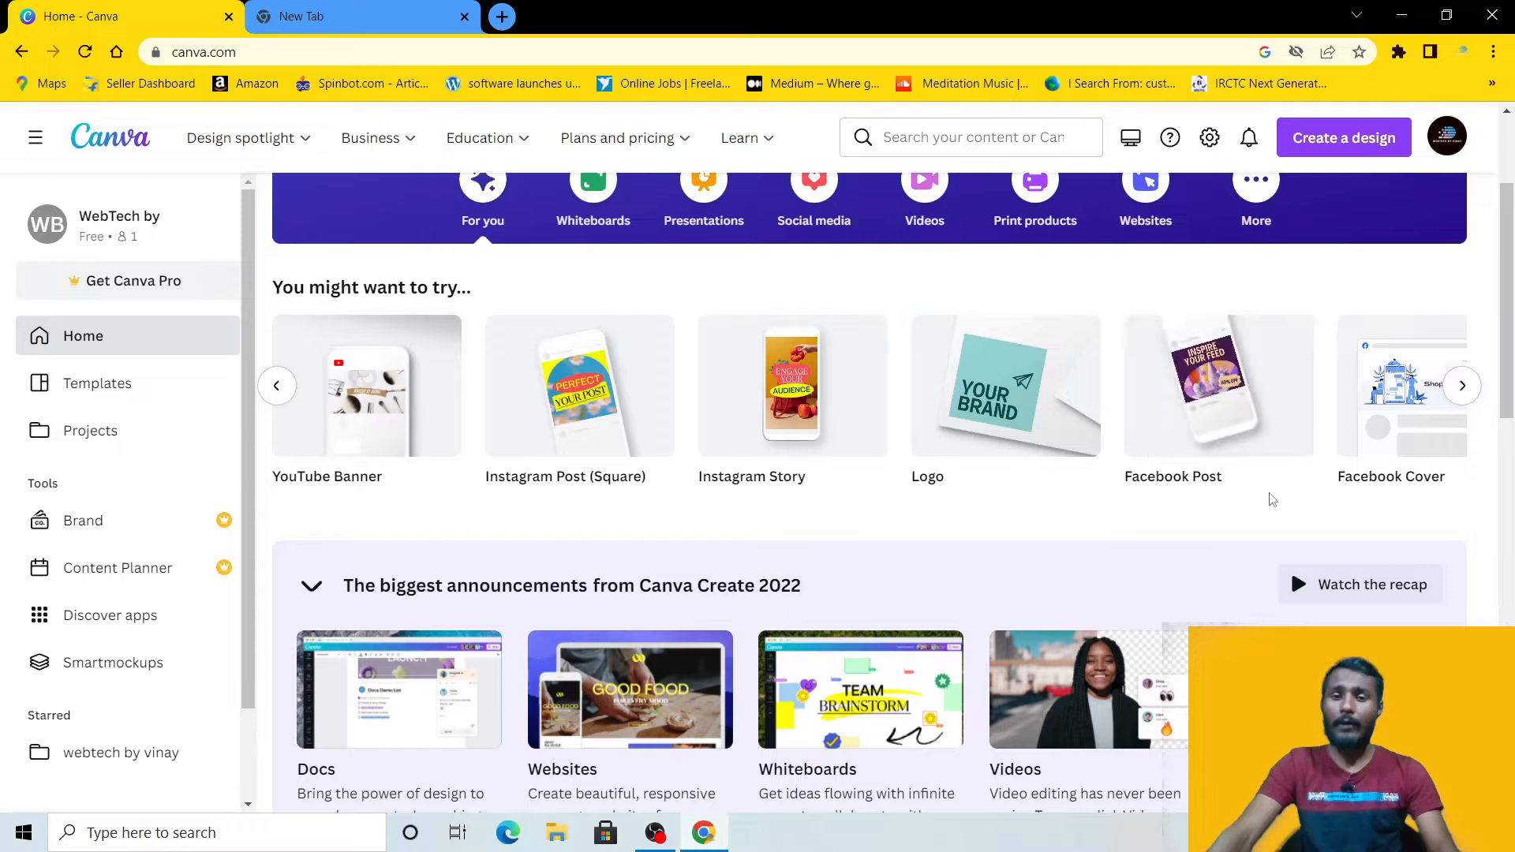
pyautogui.scroll(-3, 720, 594)
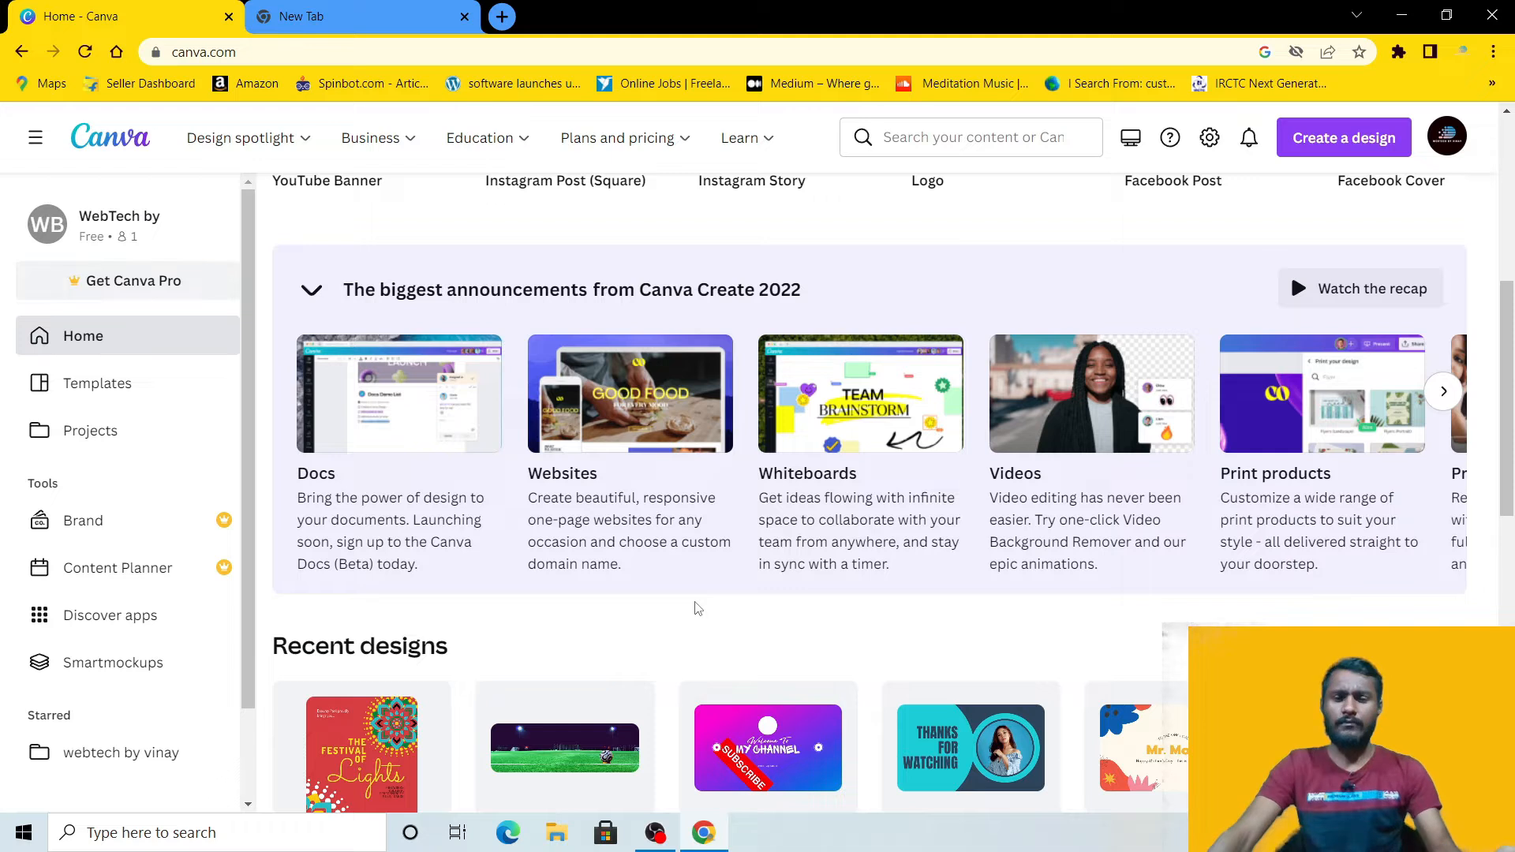
pyautogui.scroll(-5, 698, 608)
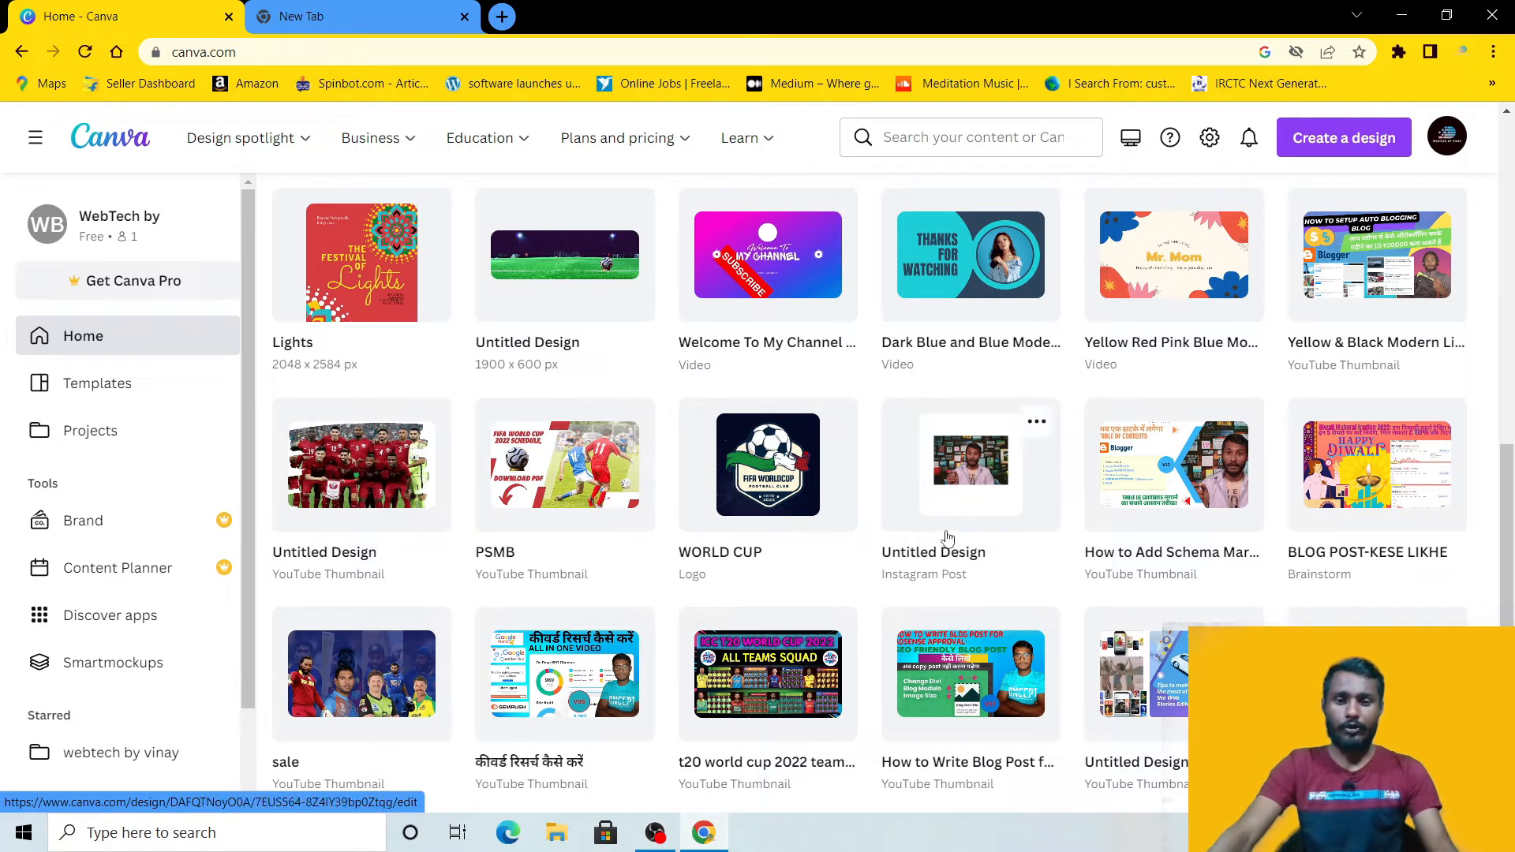
pyautogui.scroll(-7, 622, 544)
pyautogui.scroll(8, 695, 553)
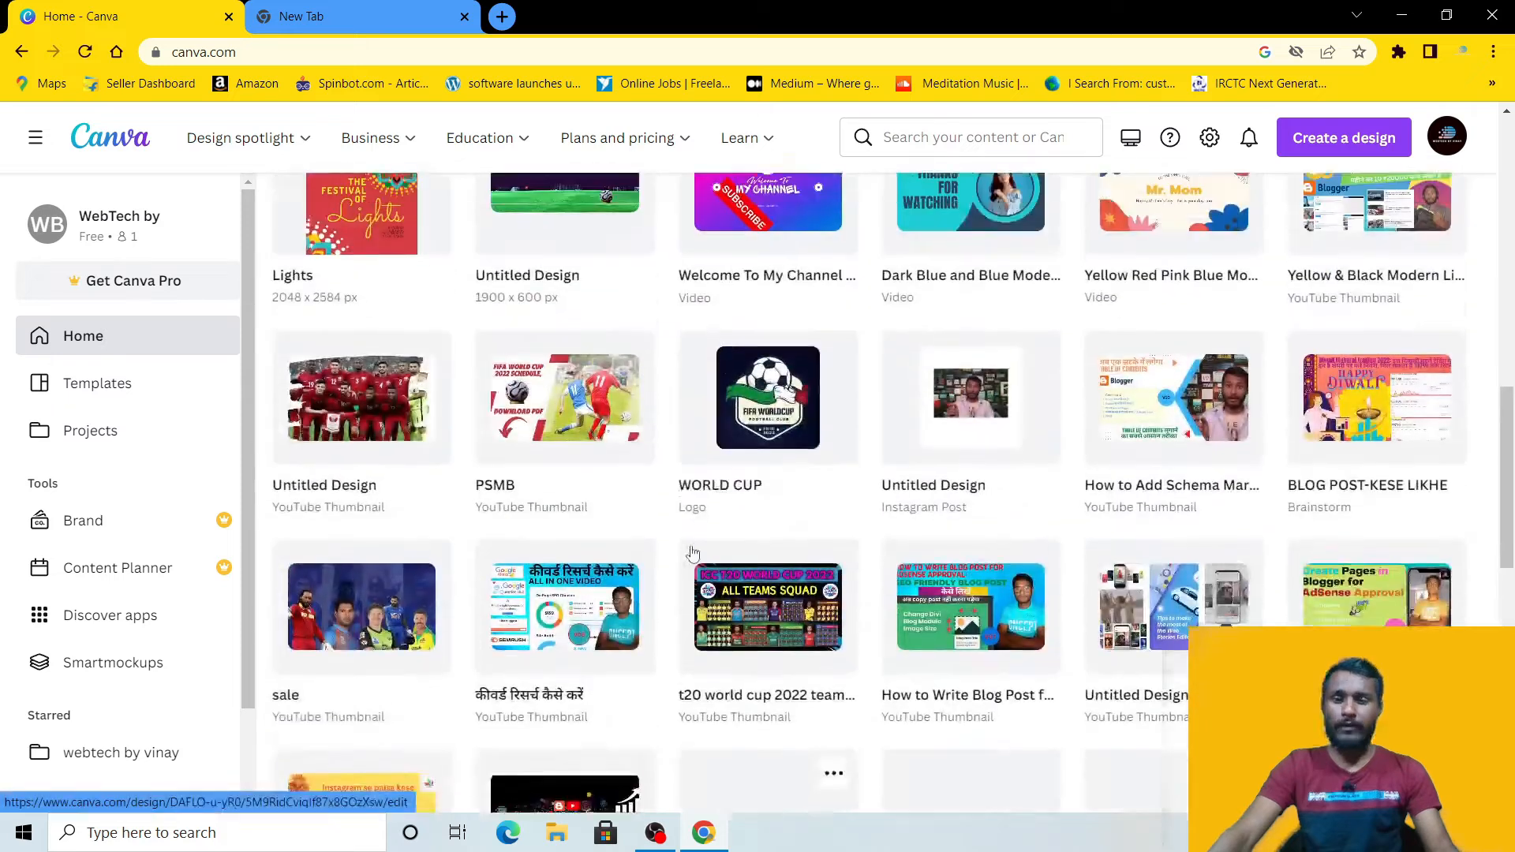
pyautogui.scroll(6, 694, 552)
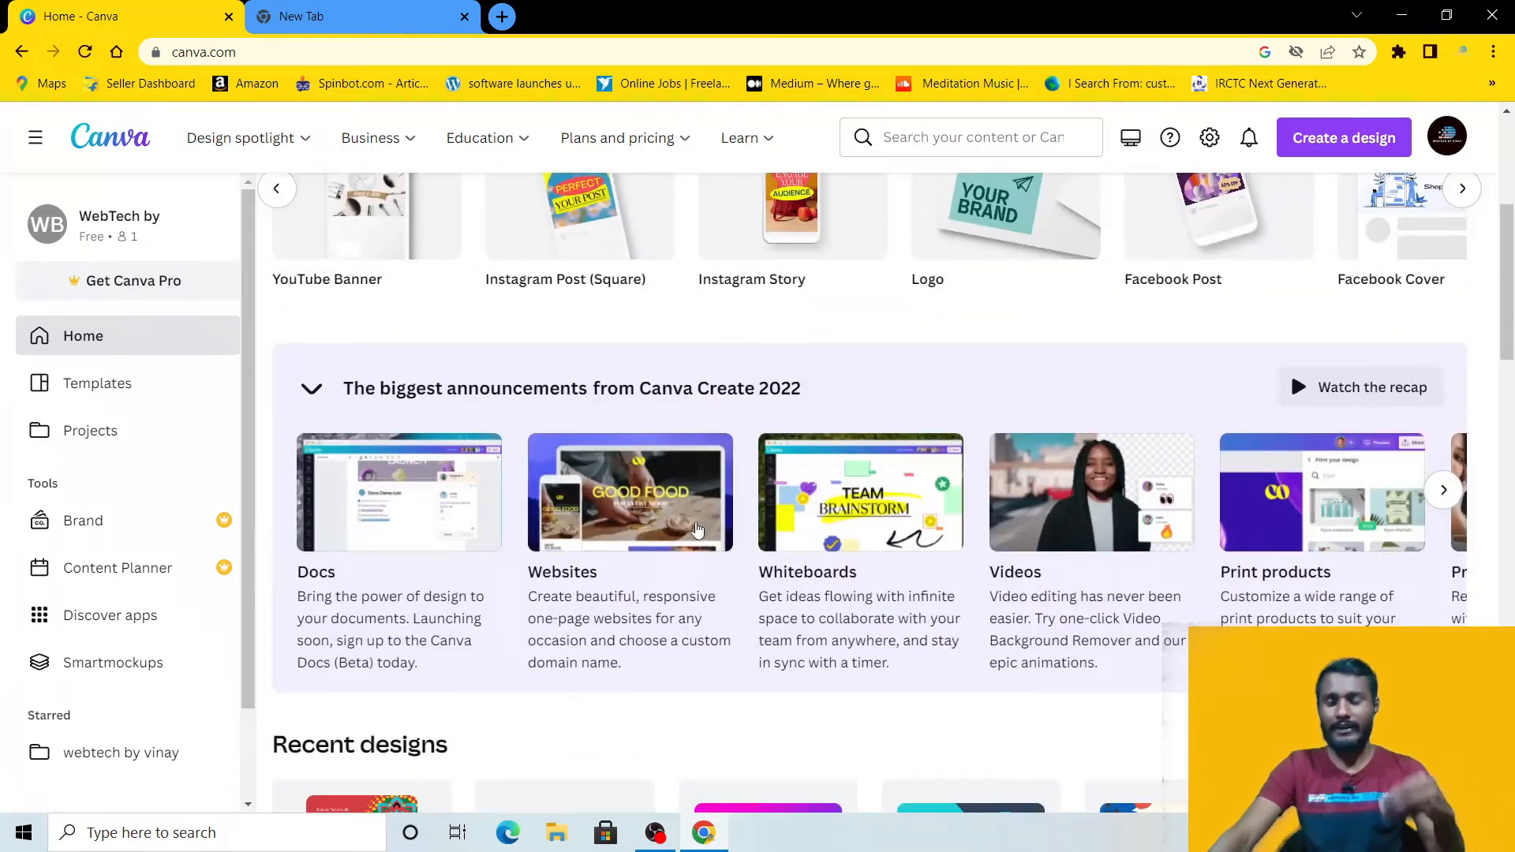
pyautogui.scroll(1, 708, 509)
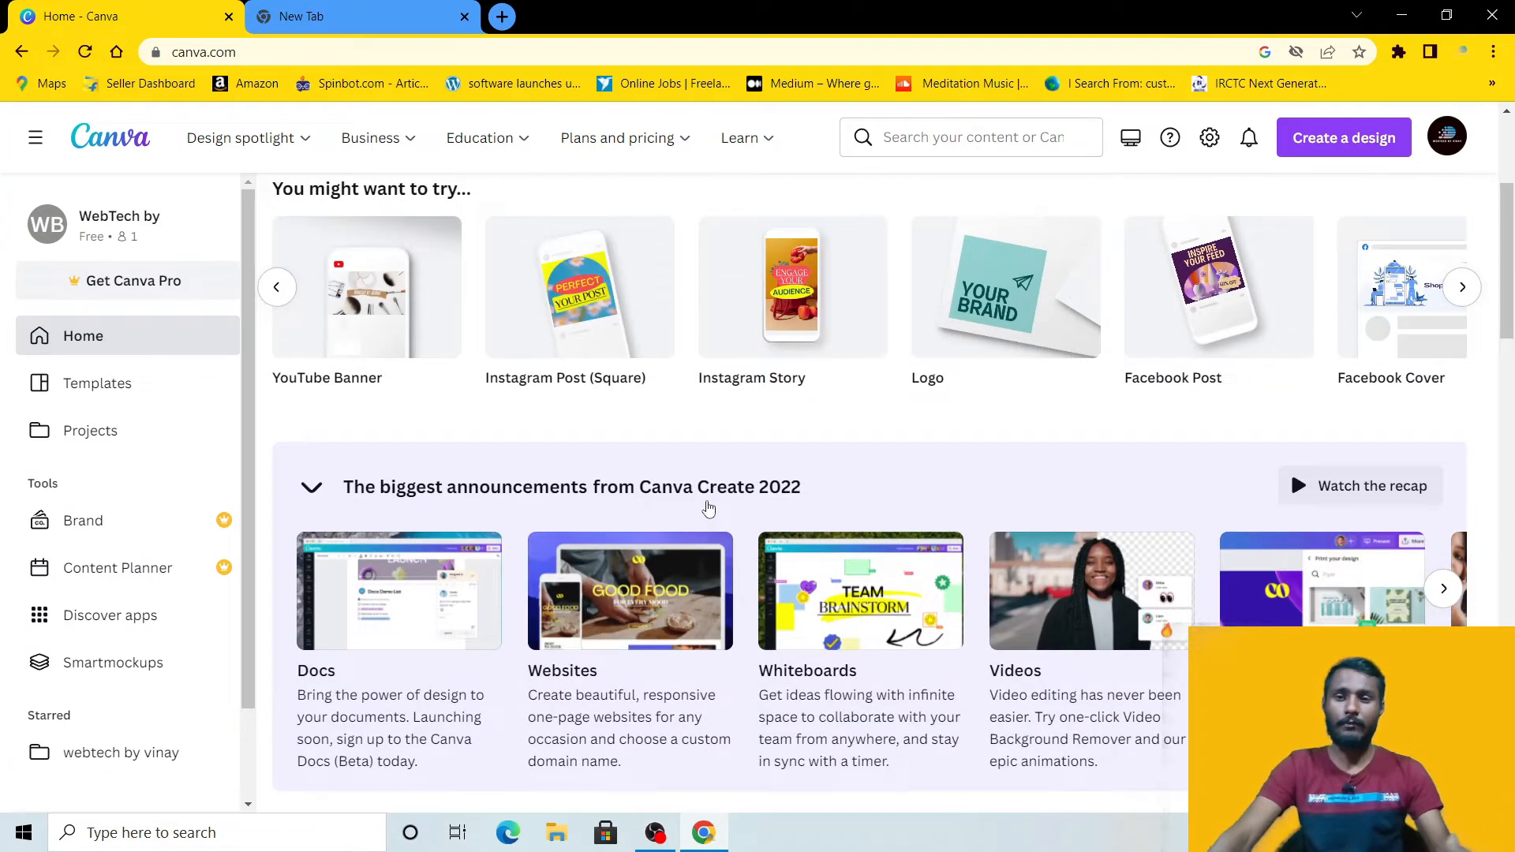
pyautogui.scroll(1, 708, 509)
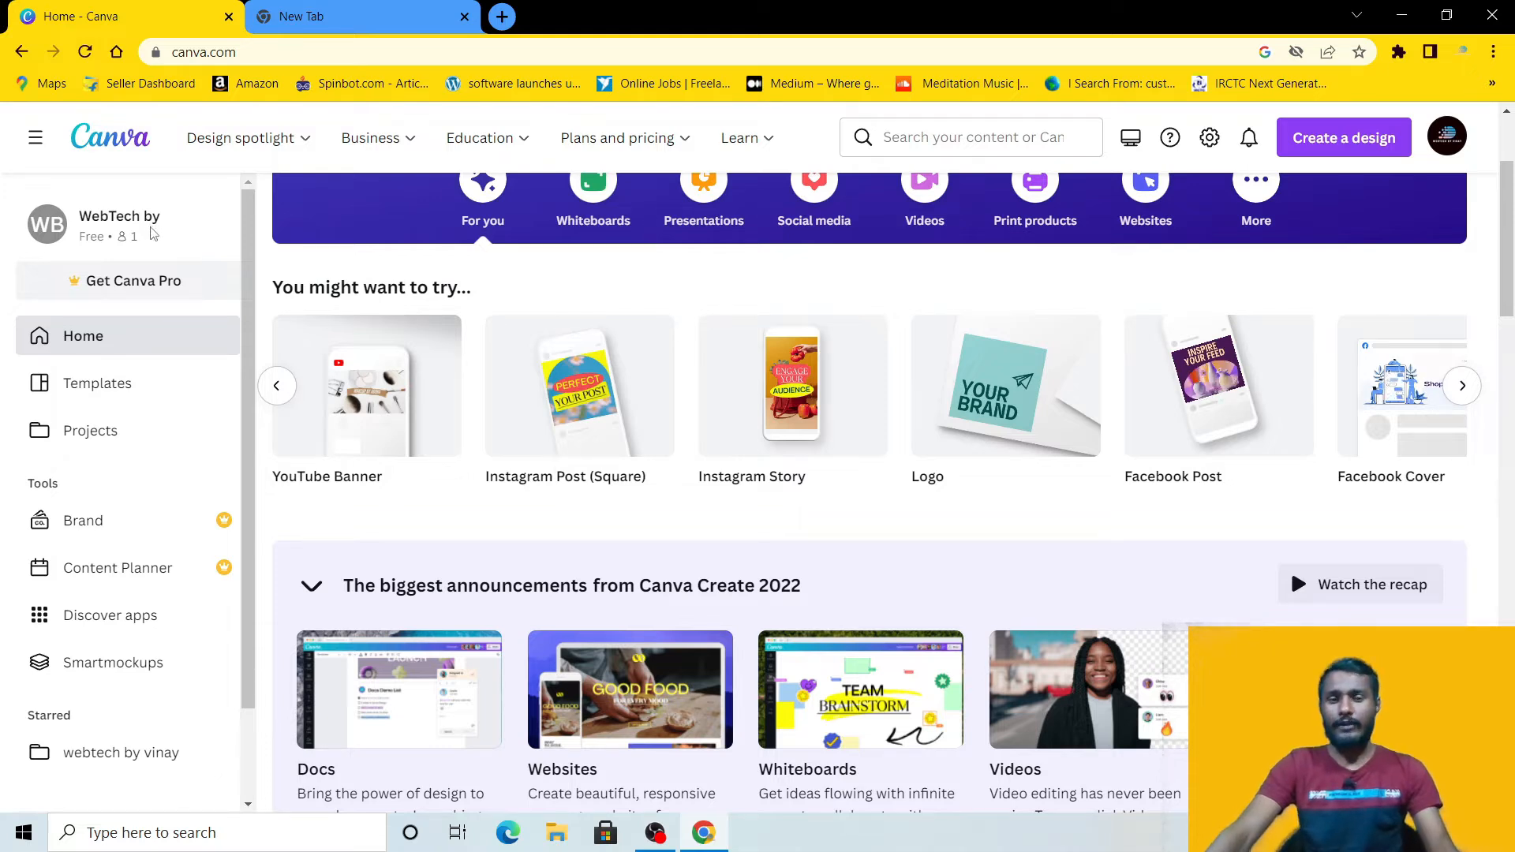
pyautogui.scroll(-4, 434, 411)
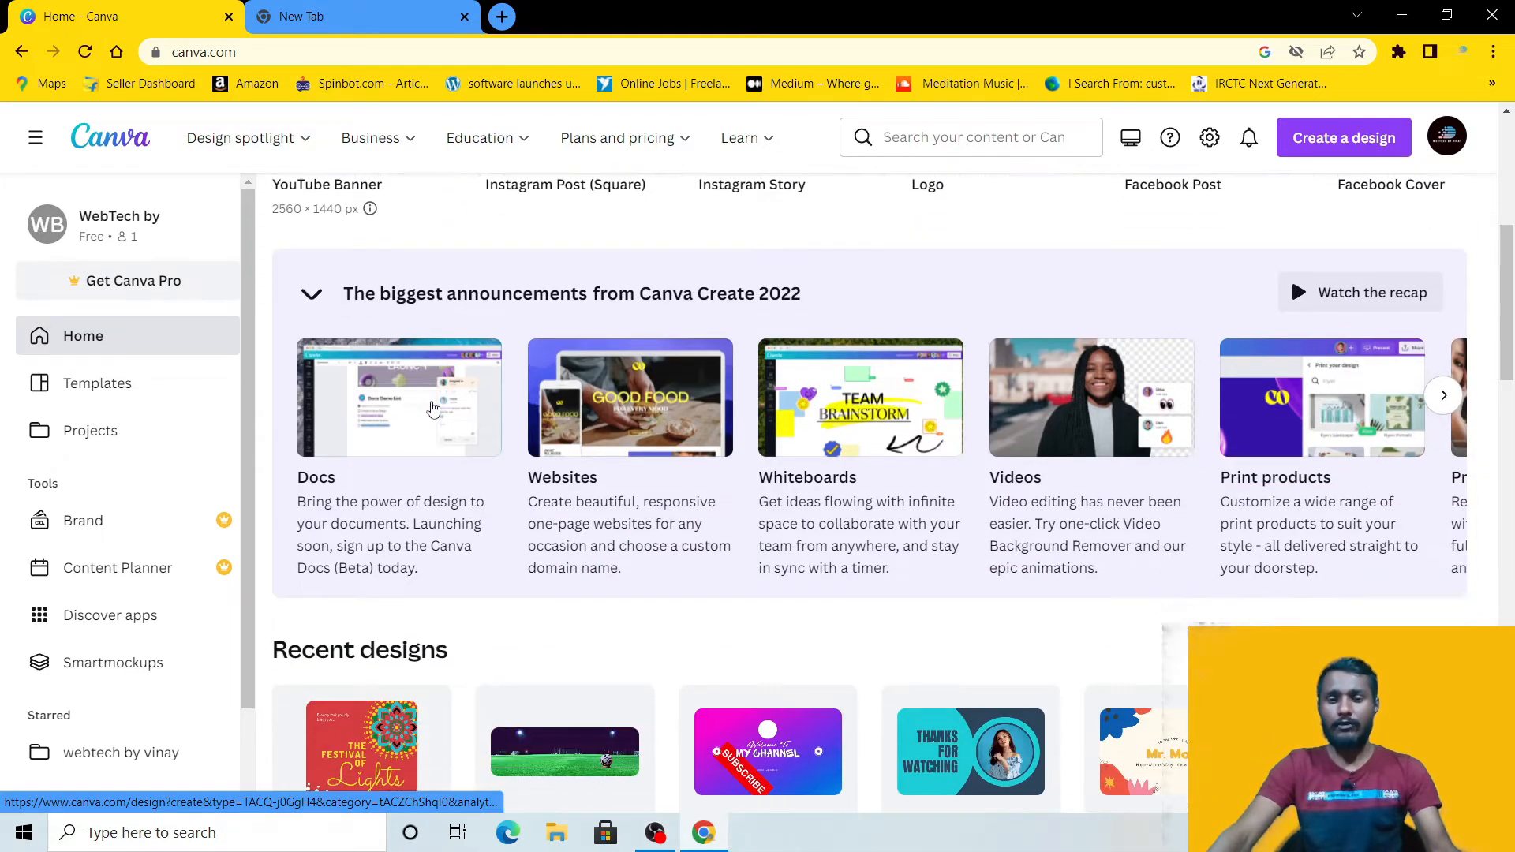
# Step: Look over the Recent designs section and the rest of the home page
pyautogui.scroll(-3, 474, 456)
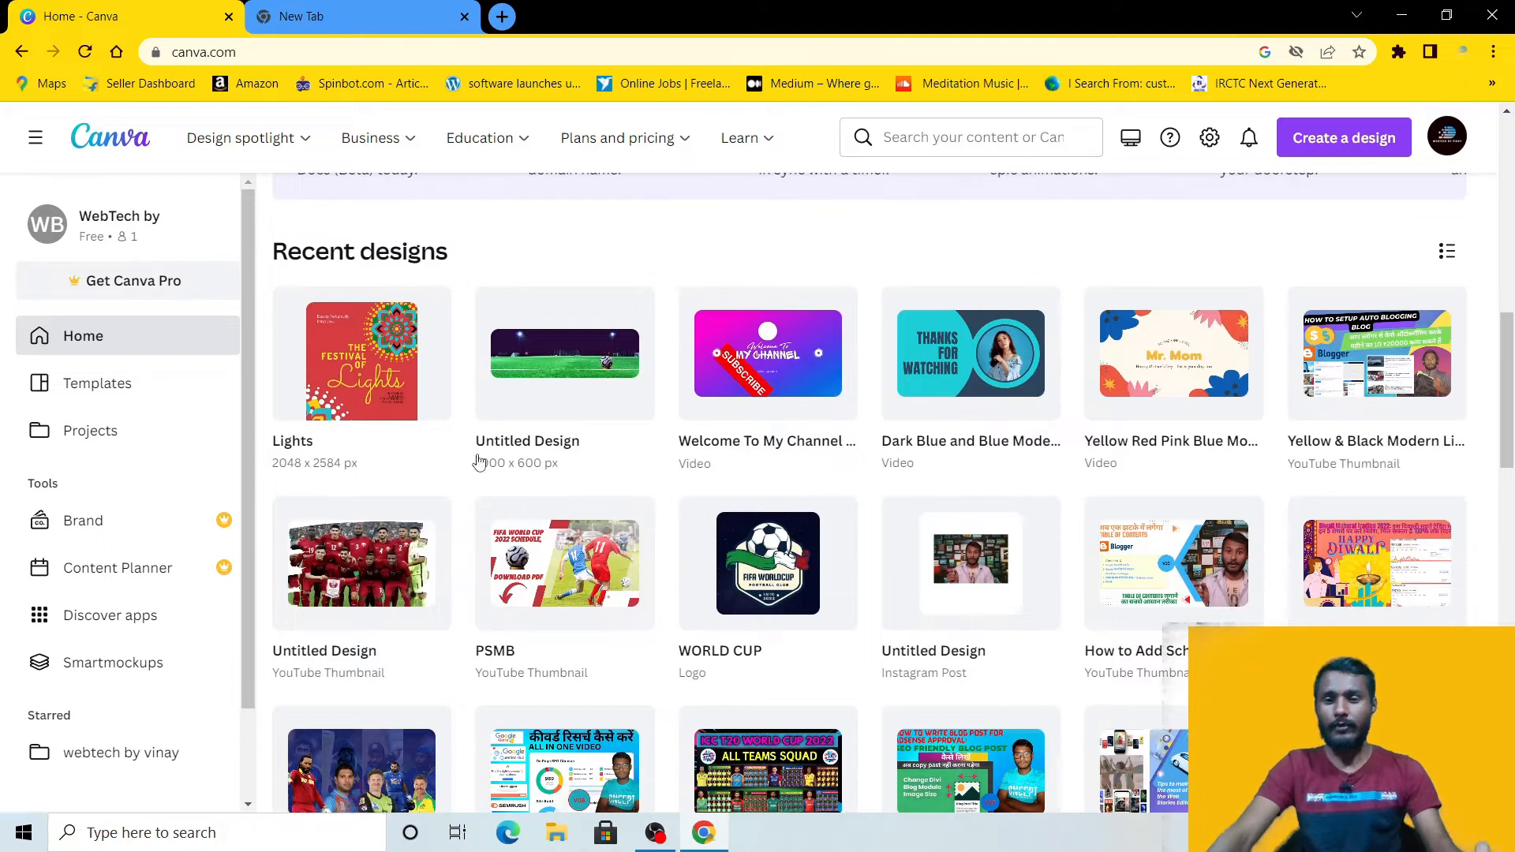
pyautogui.scroll(8, 745, 486)
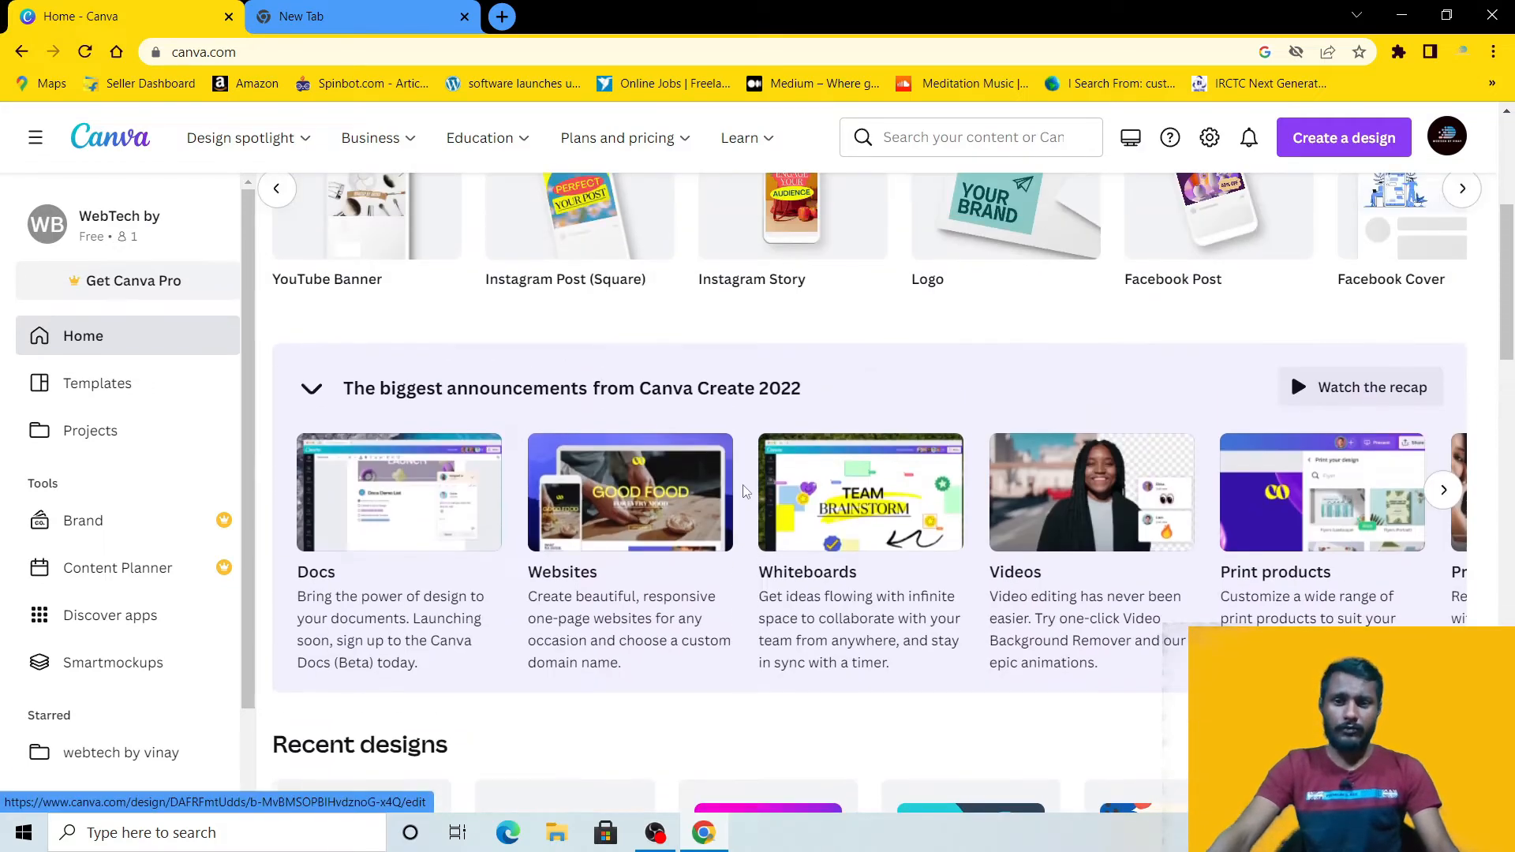
pyautogui.scroll(2, 746, 485)
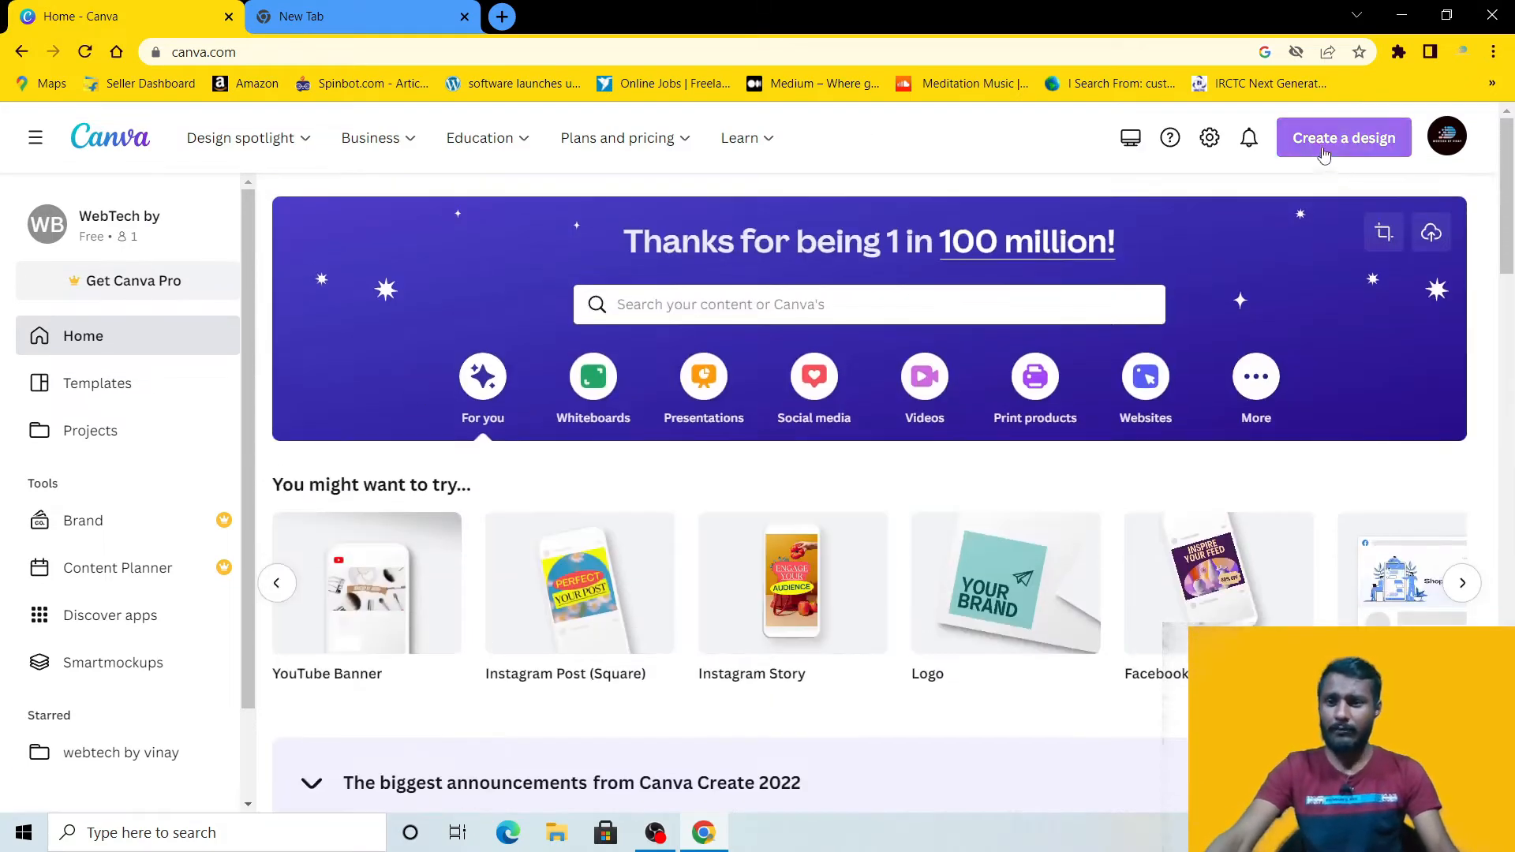
# Step: Browse the available design types, try a search for "the", and create a new YouTube Thumbnail design
pyautogui.click(1346, 143)
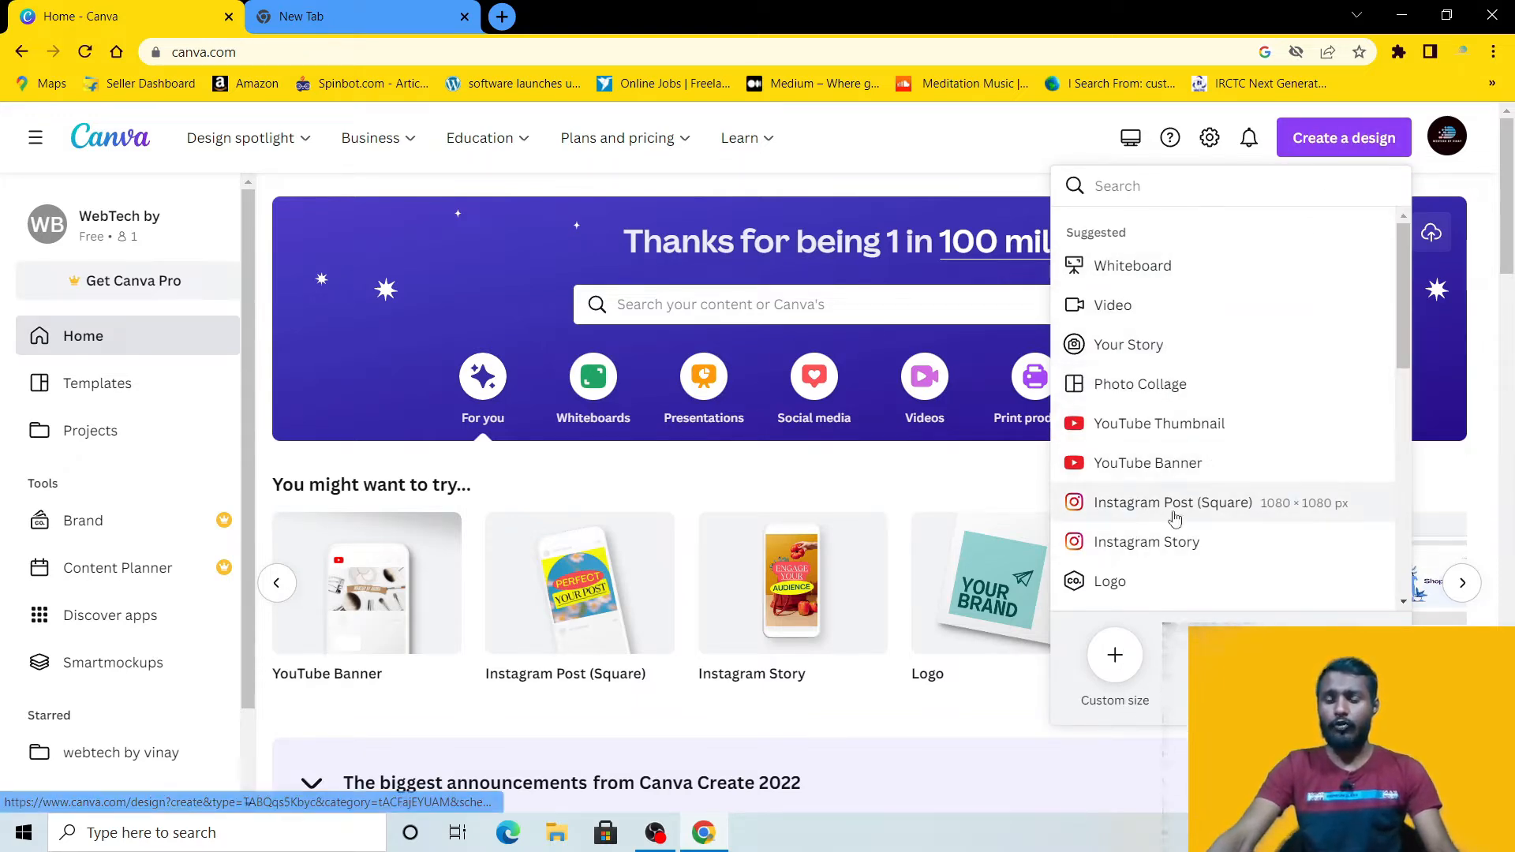
pyautogui.scroll(-1, 1121, 505)
pyautogui.scroll(-3, 1121, 505)
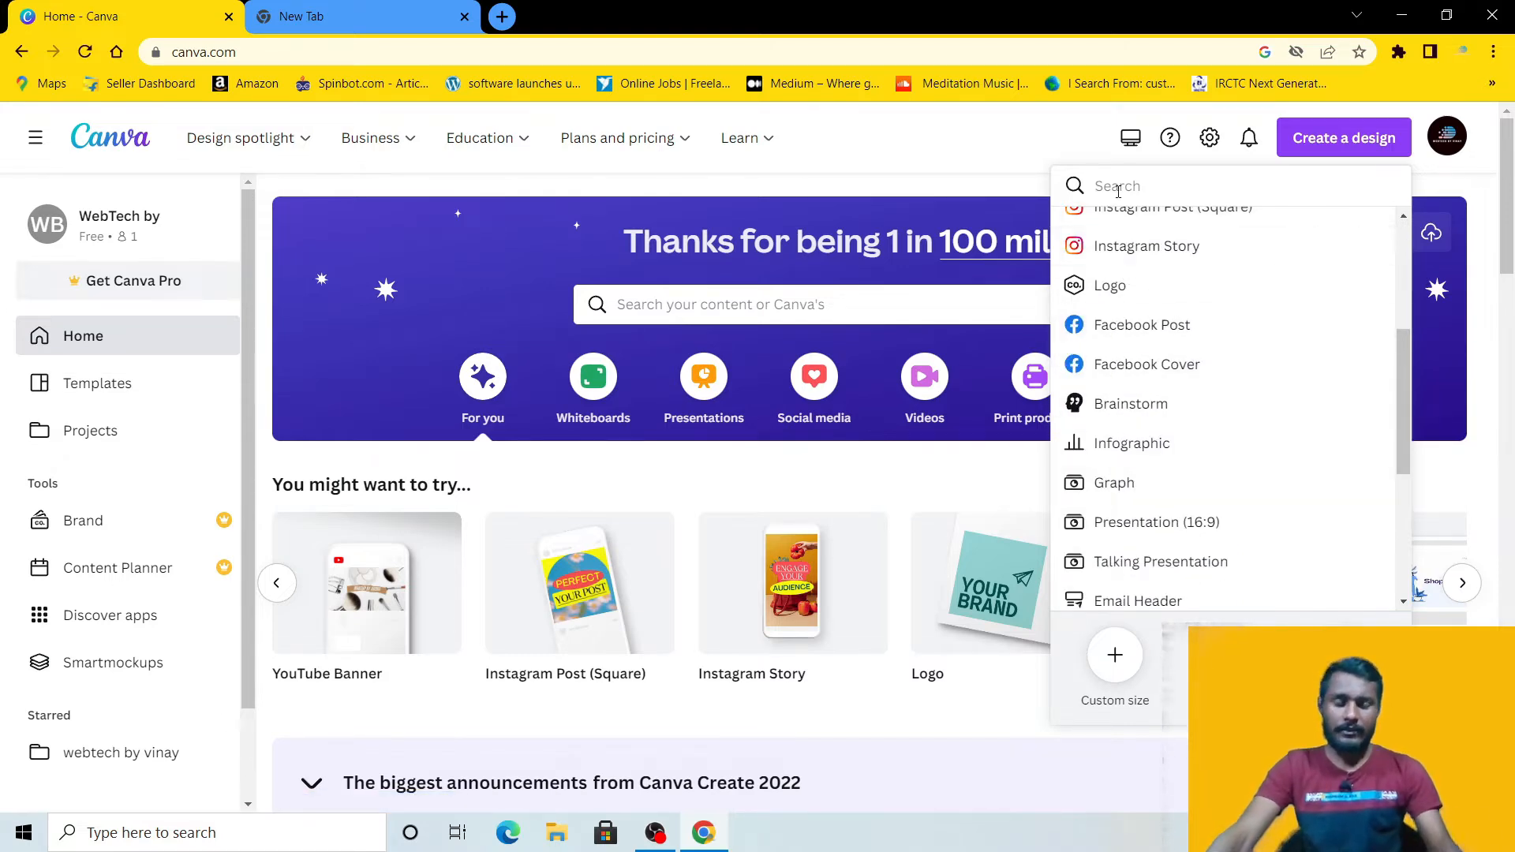
pyautogui.write('the')
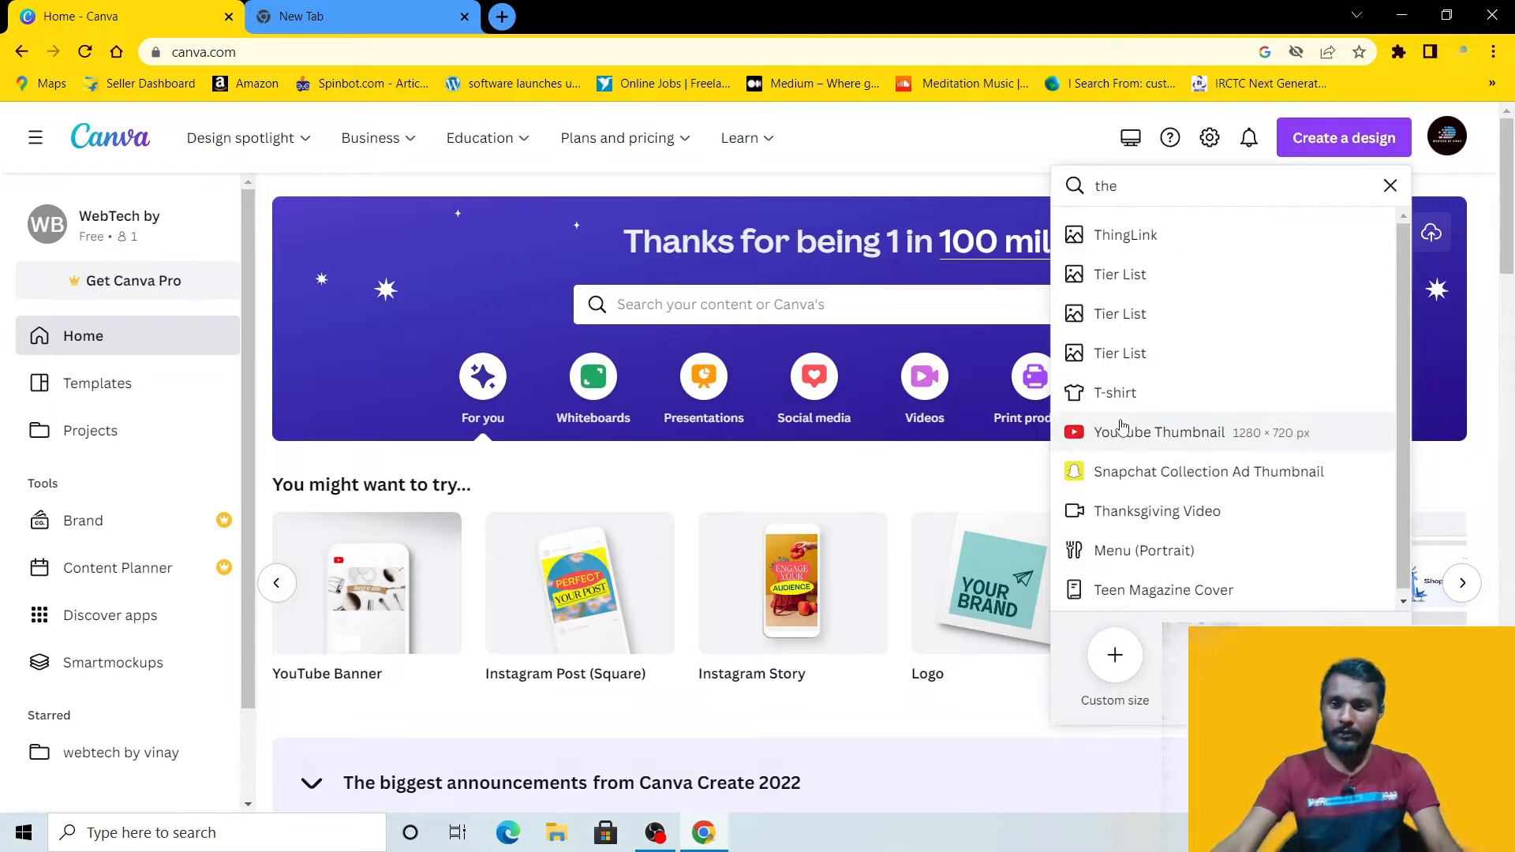
pyautogui.press('BackSpace')
pyautogui.press('BackSpace')
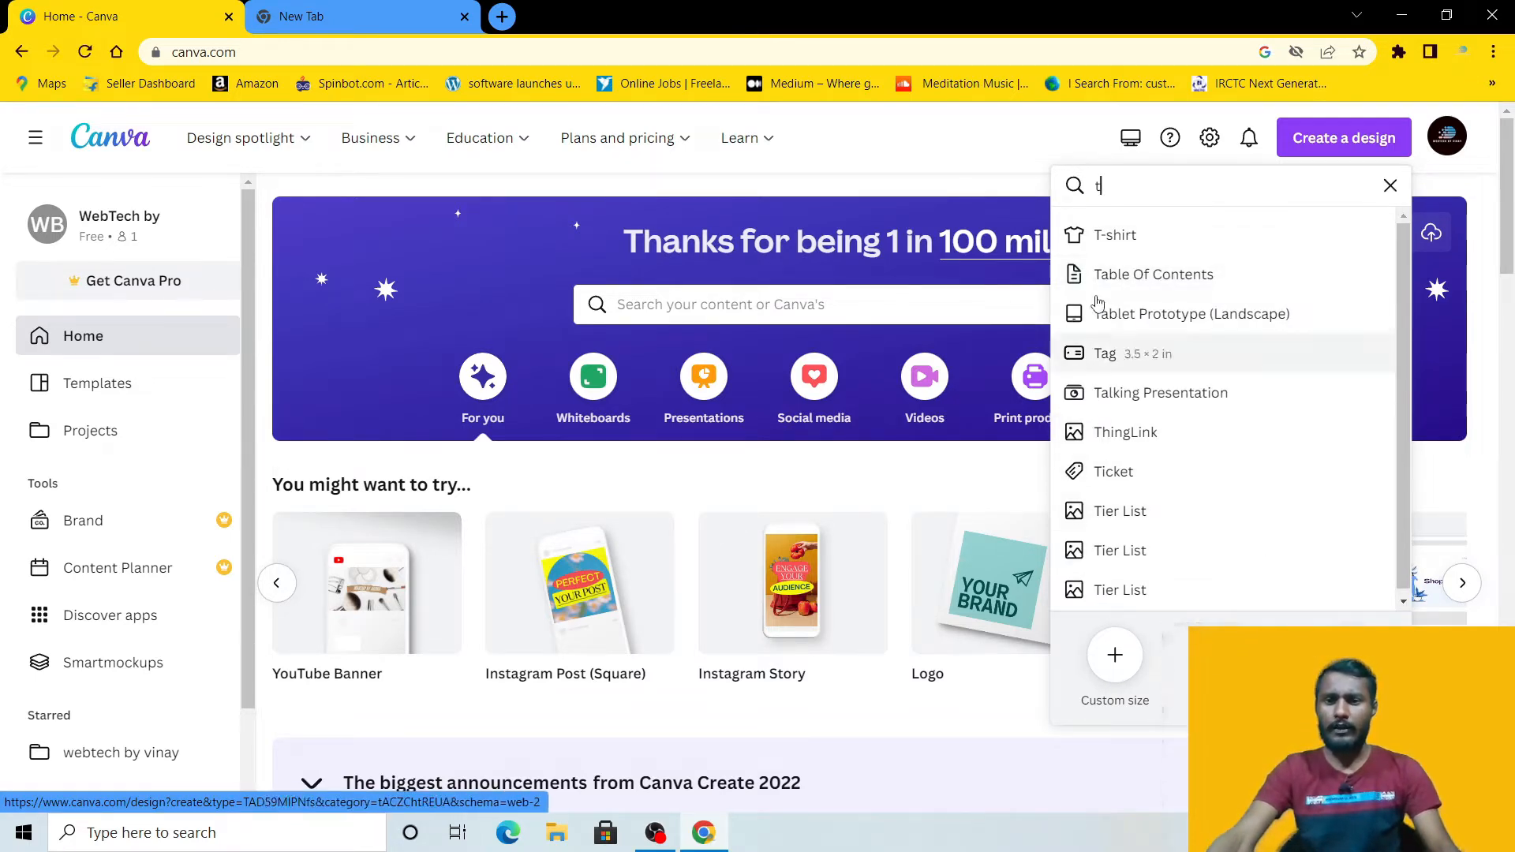
pyautogui.press('BackSpace')
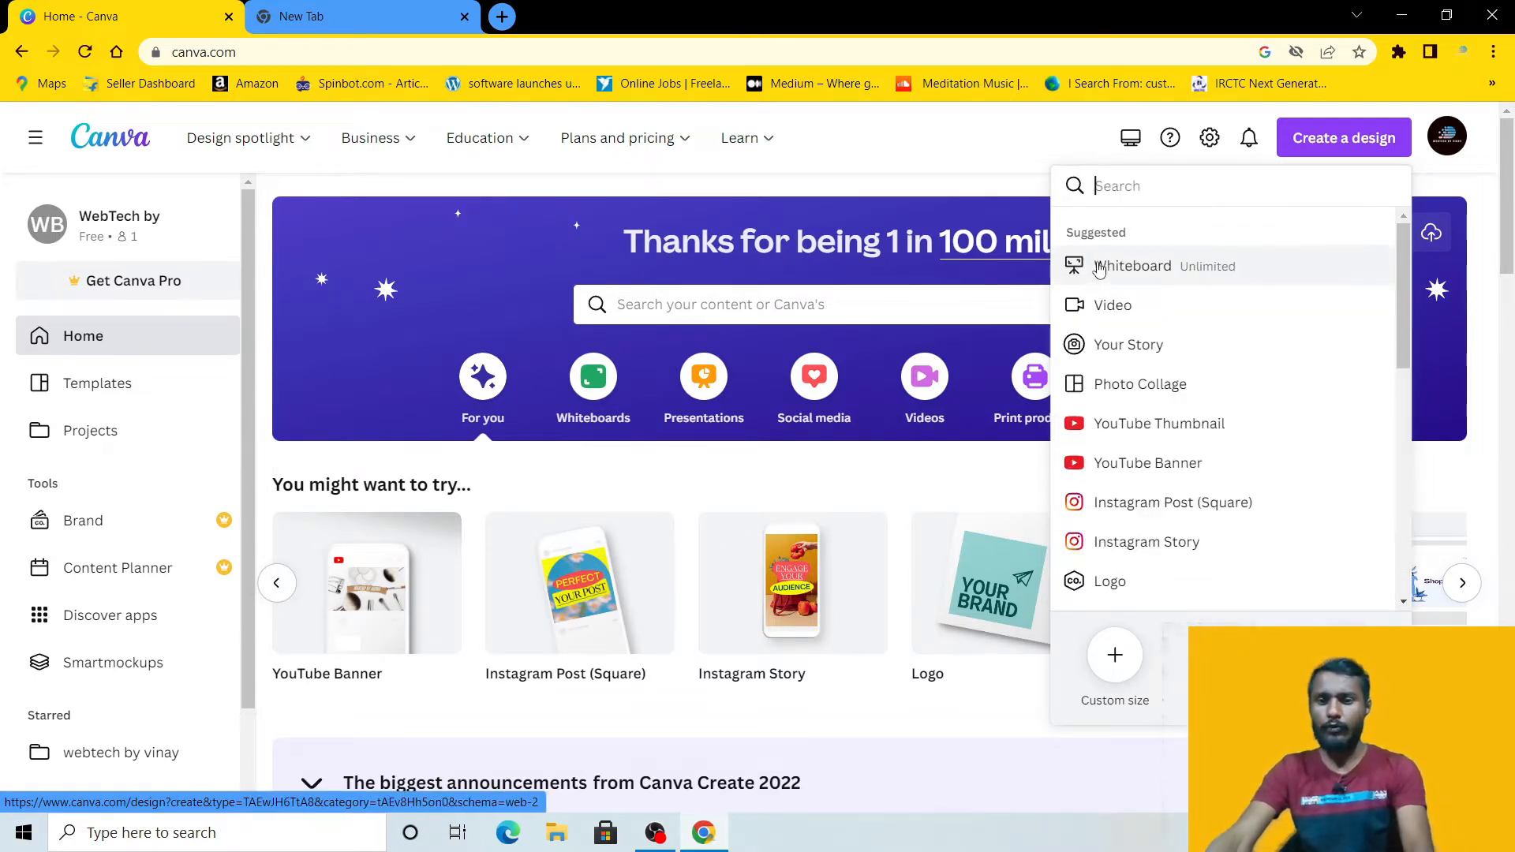
pyautogui.click(1125, 424)
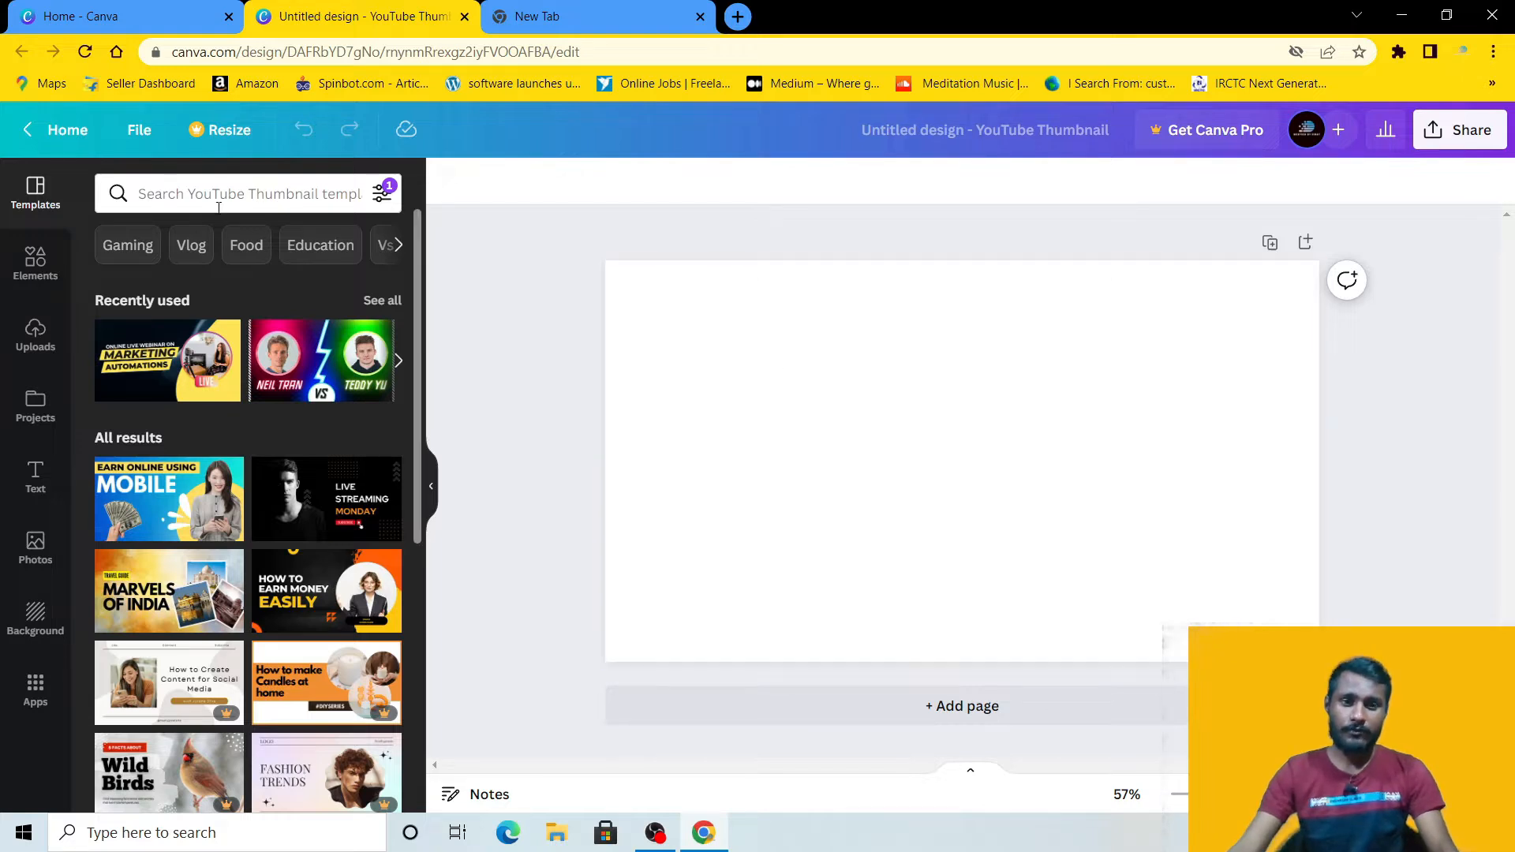
# Step: Try out the "Blank Canvas" template from a template search for "canva" and delete all its elements from the page
pyautogui.click(198, 196)
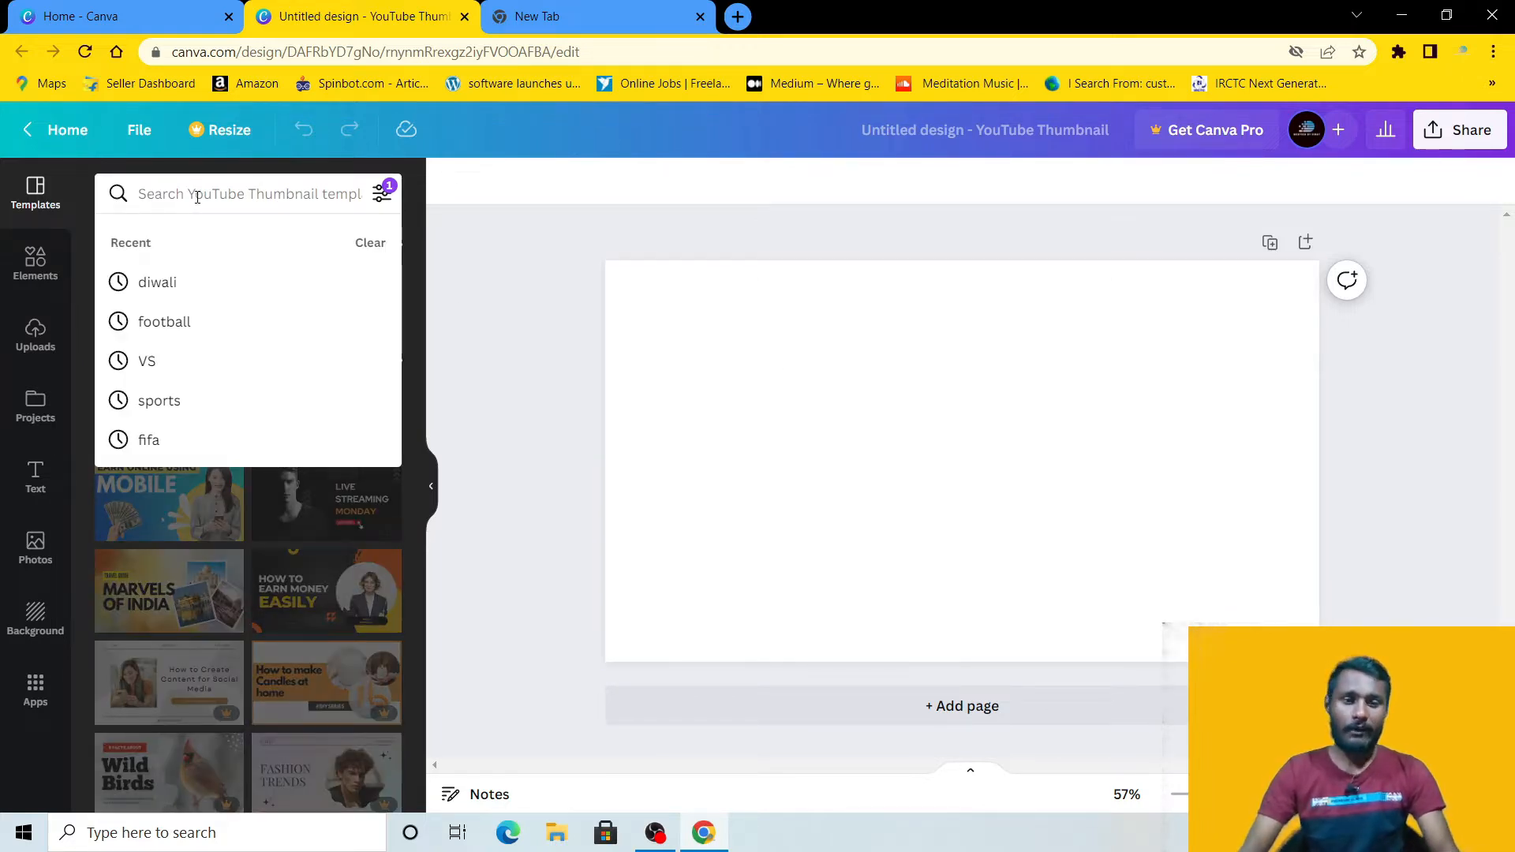
pyautogui.write('canva')
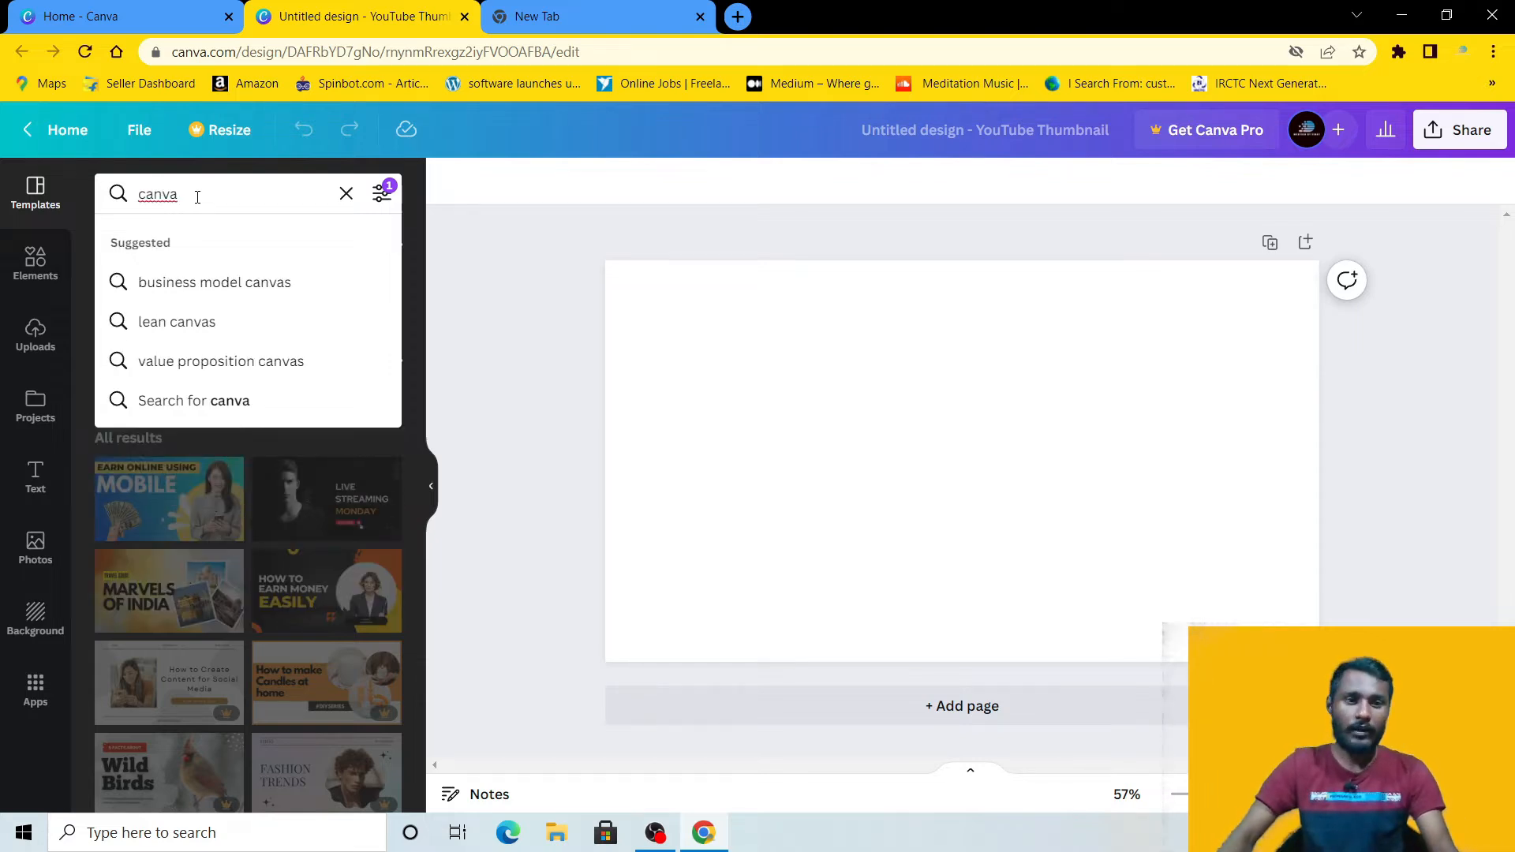
pyautogui.press('Return')
pyautogui.moveTo(237, 628)
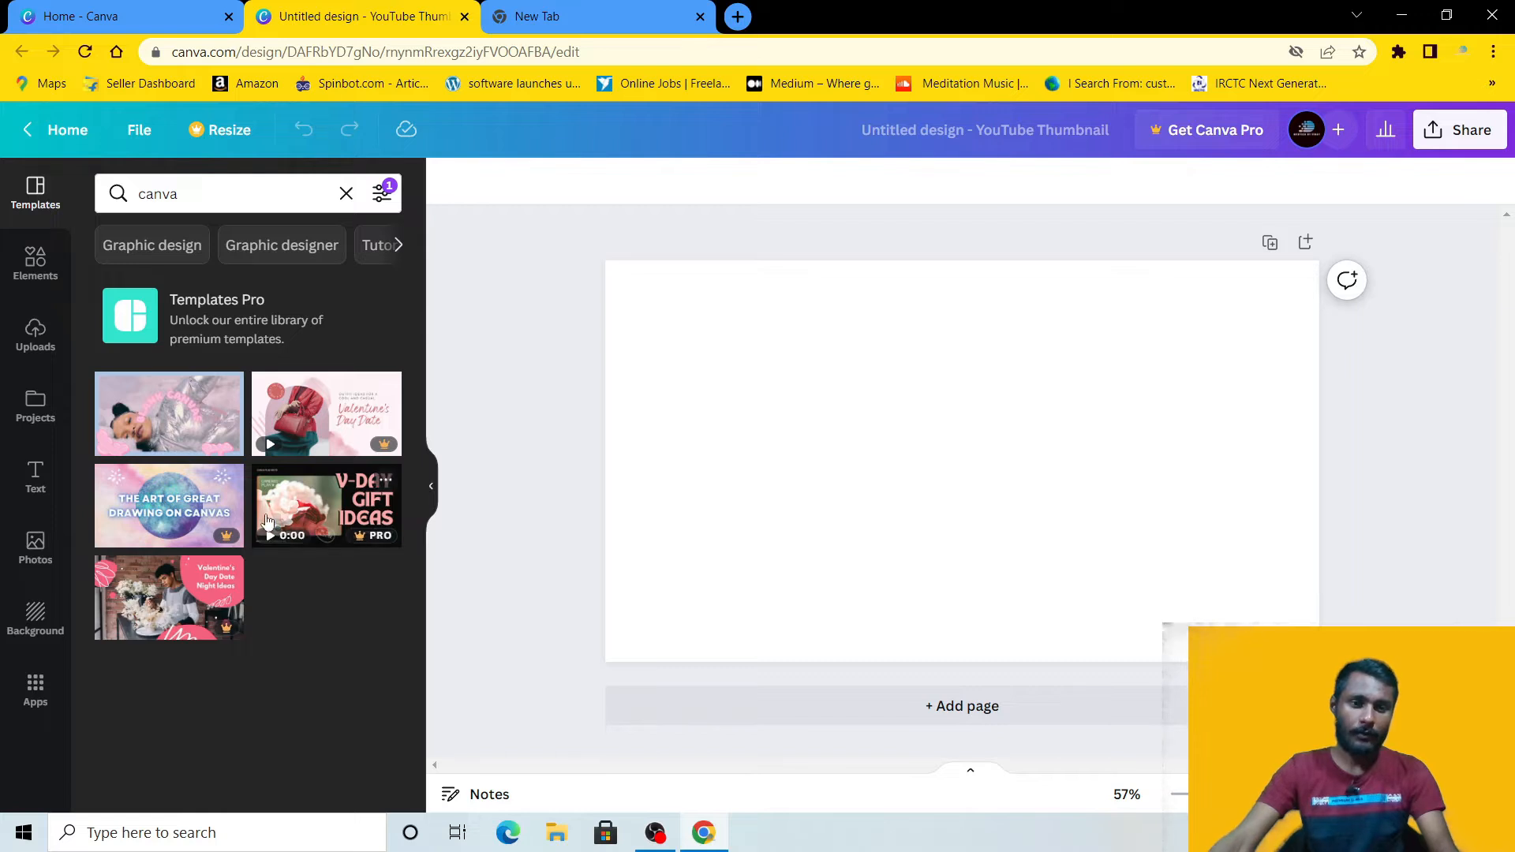
pyautogui.click(169, 427)
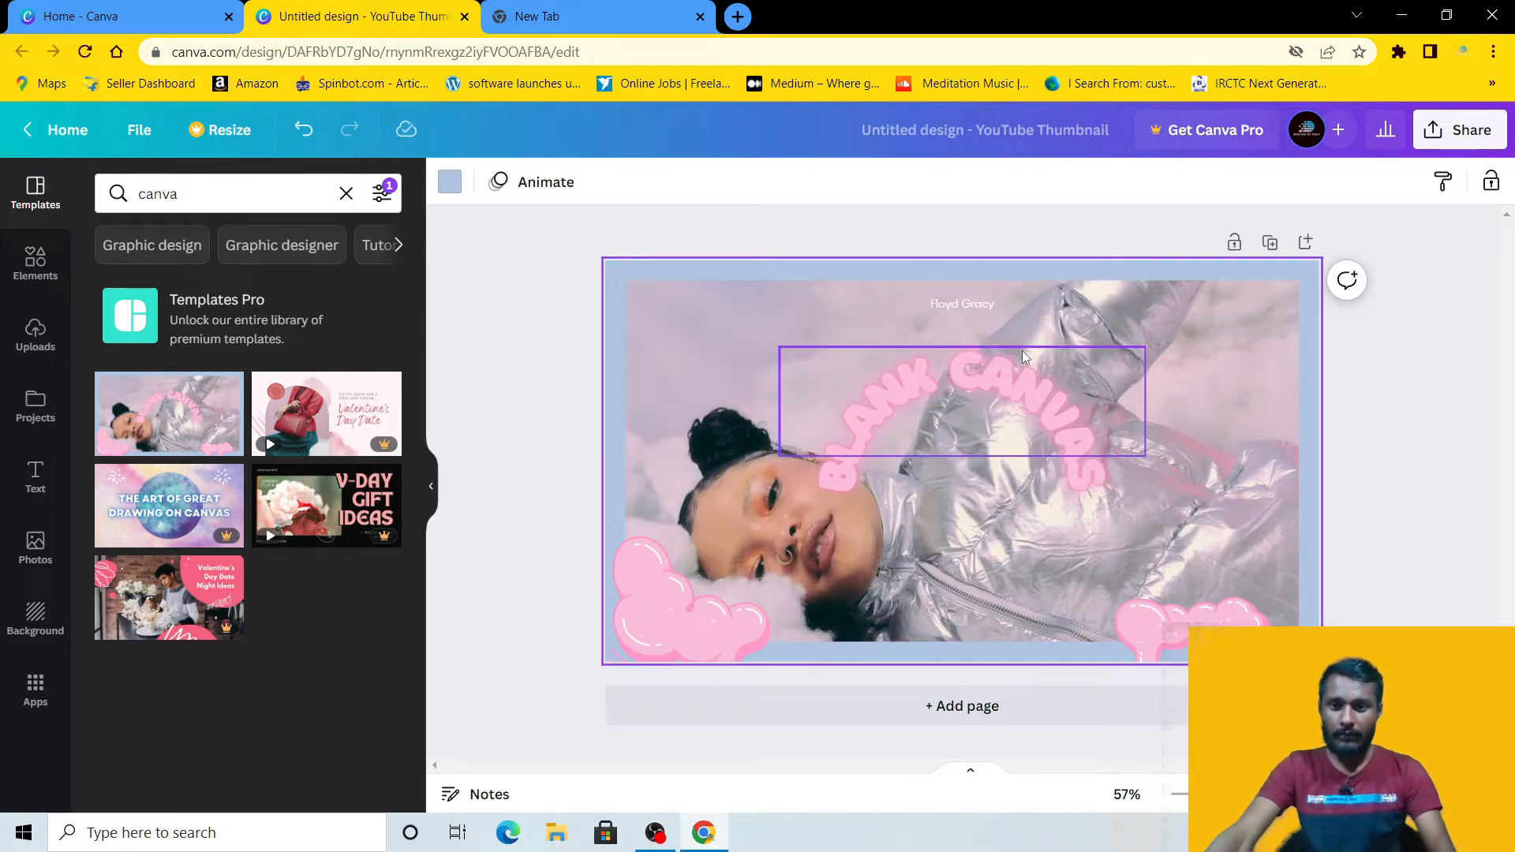
pyautogui.moveTo(620, 282); pyautogui.dragTo(1345, 661)
pyautogui.press('Delete')
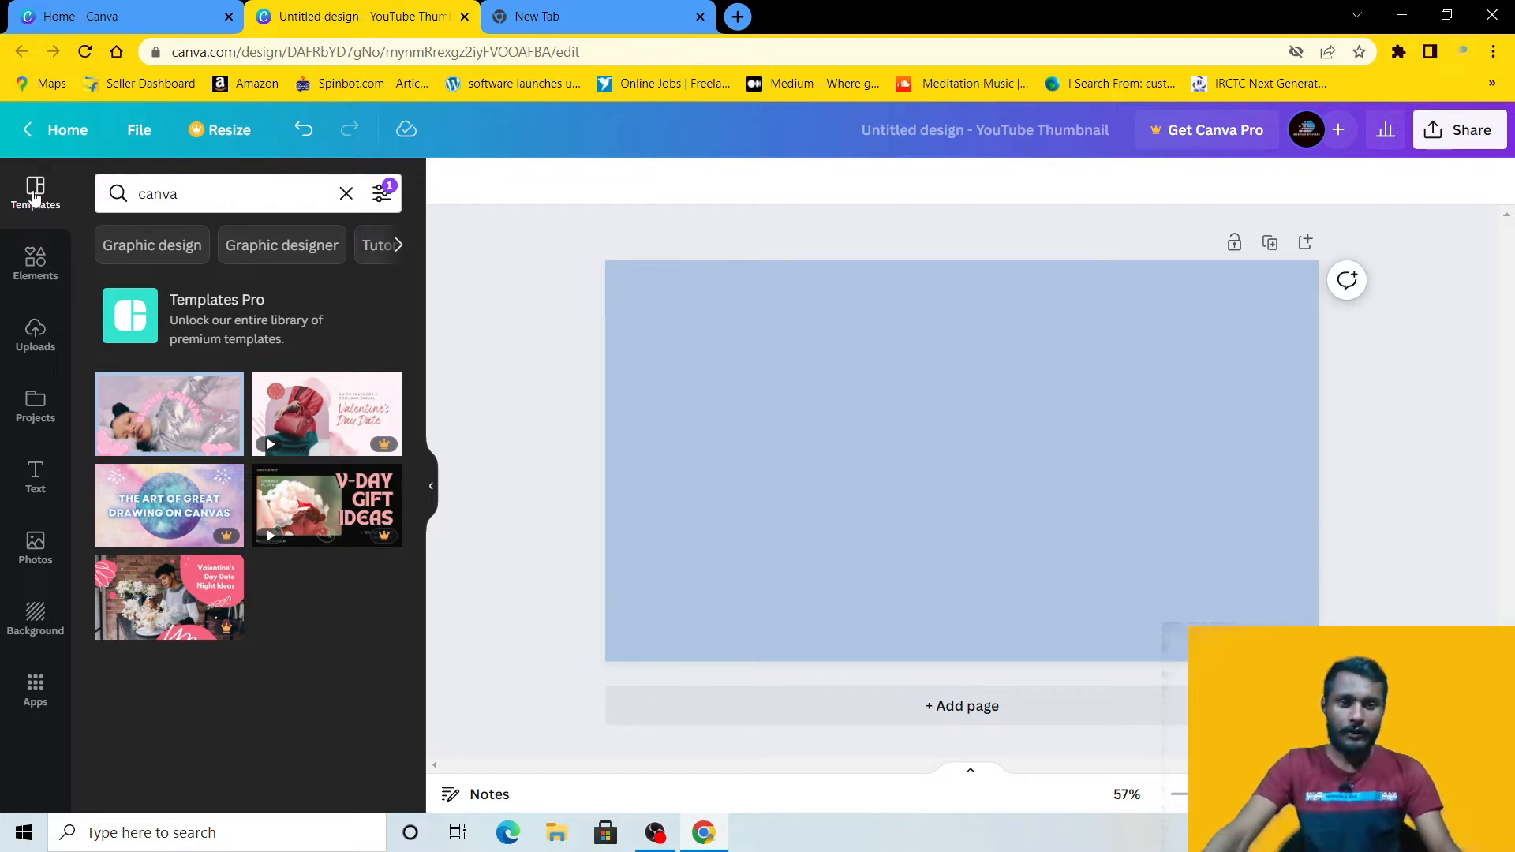
# Step: Clear the template search and look through the suggested template categories
pyautogui.moveTo(247, 194); pyautogui.dragTo(155, 196)
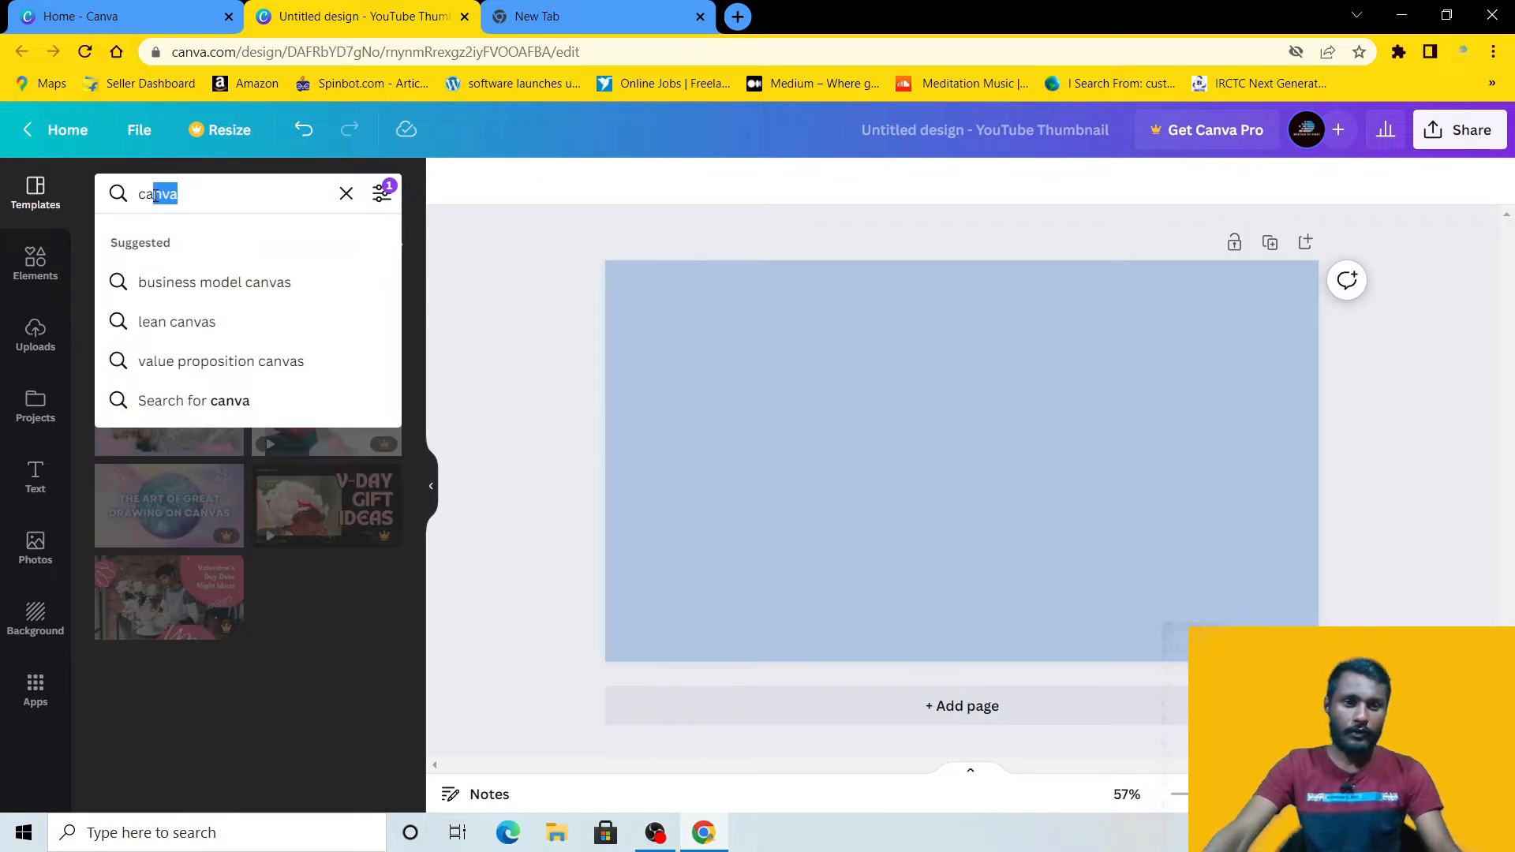
pyautogui.click(347, 194)
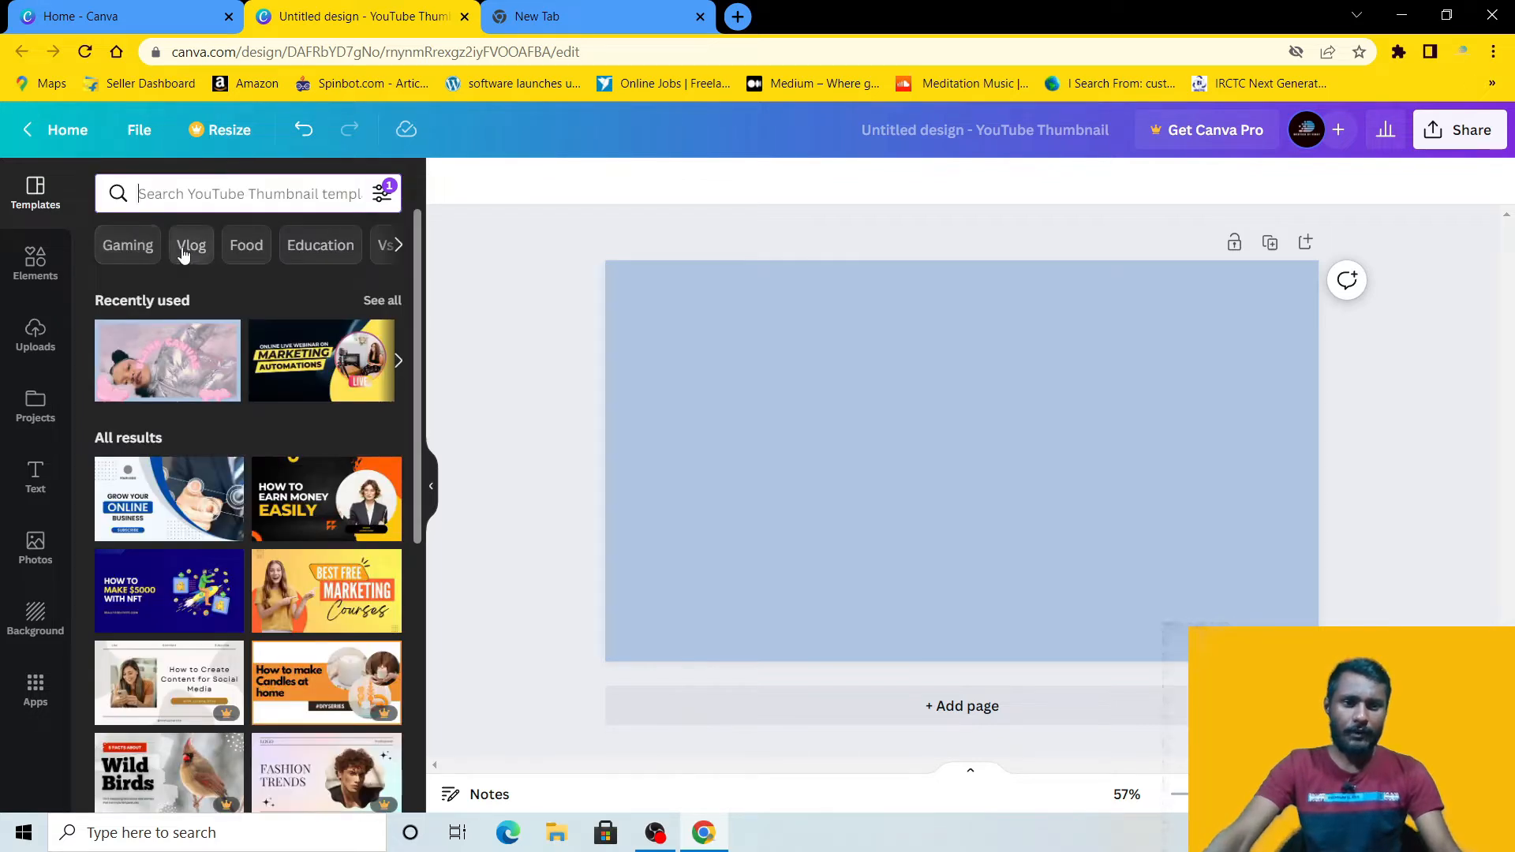
pyautogui.click(396, 245)
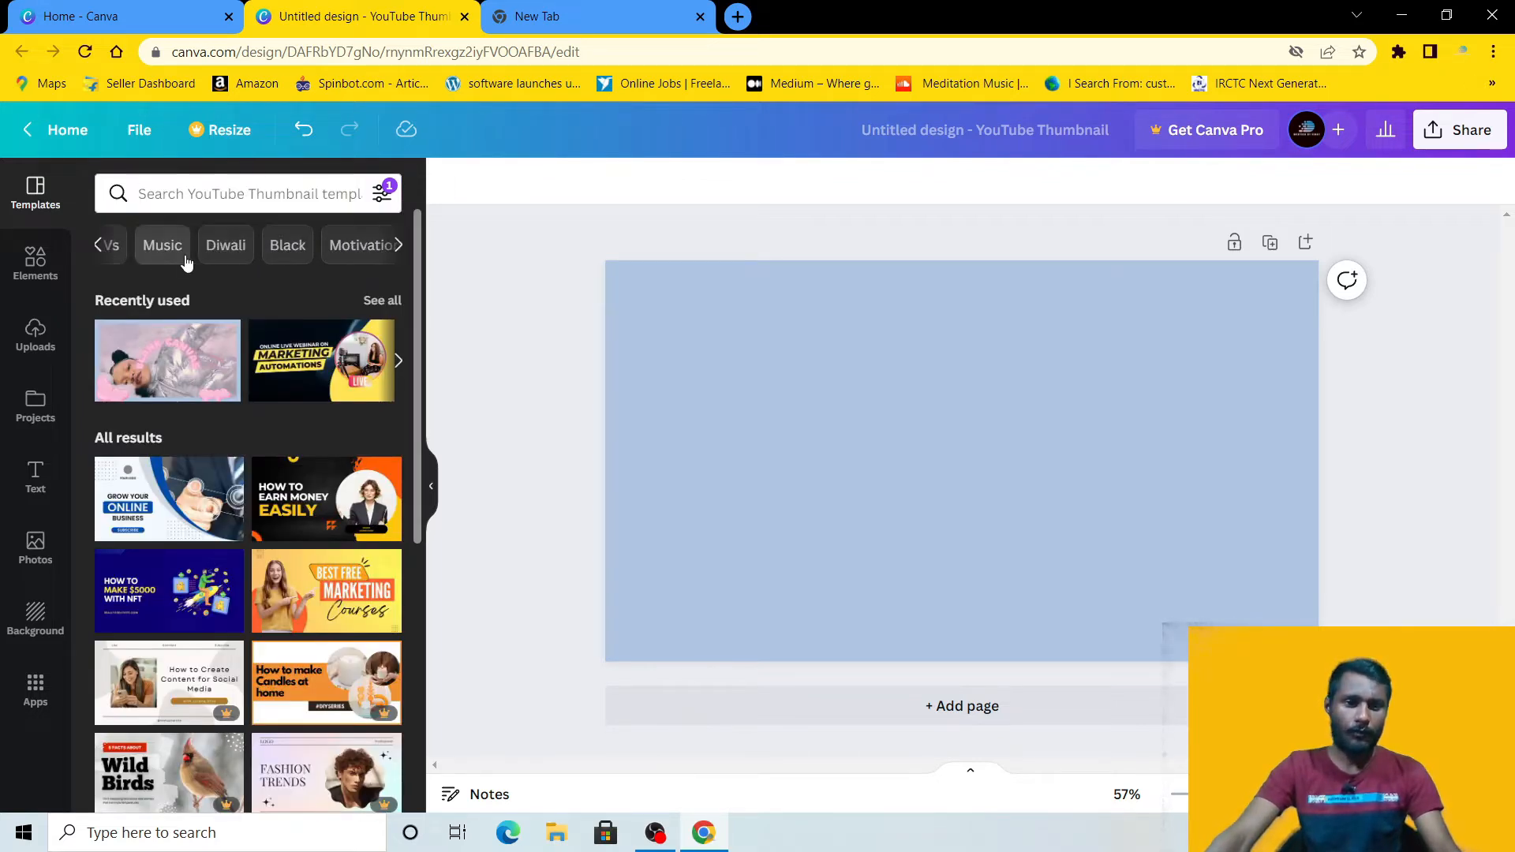
pyautogui.click(396, 246)
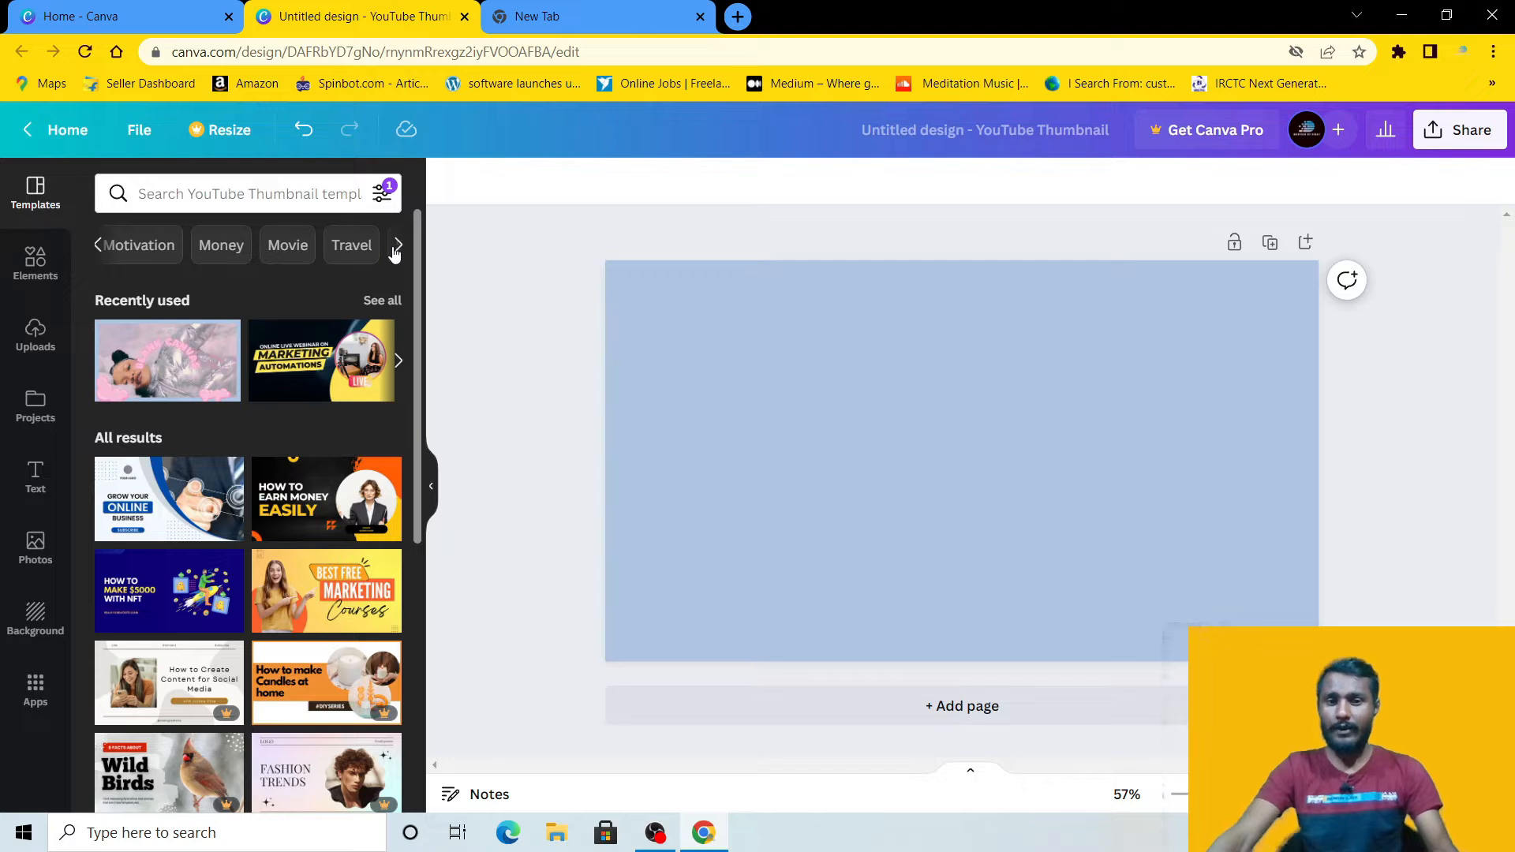
# Step: Search the templates for "football" and apply the red "The Big Game" highlight template with the 3 to 1 score
pyautogui.click(171, 195)
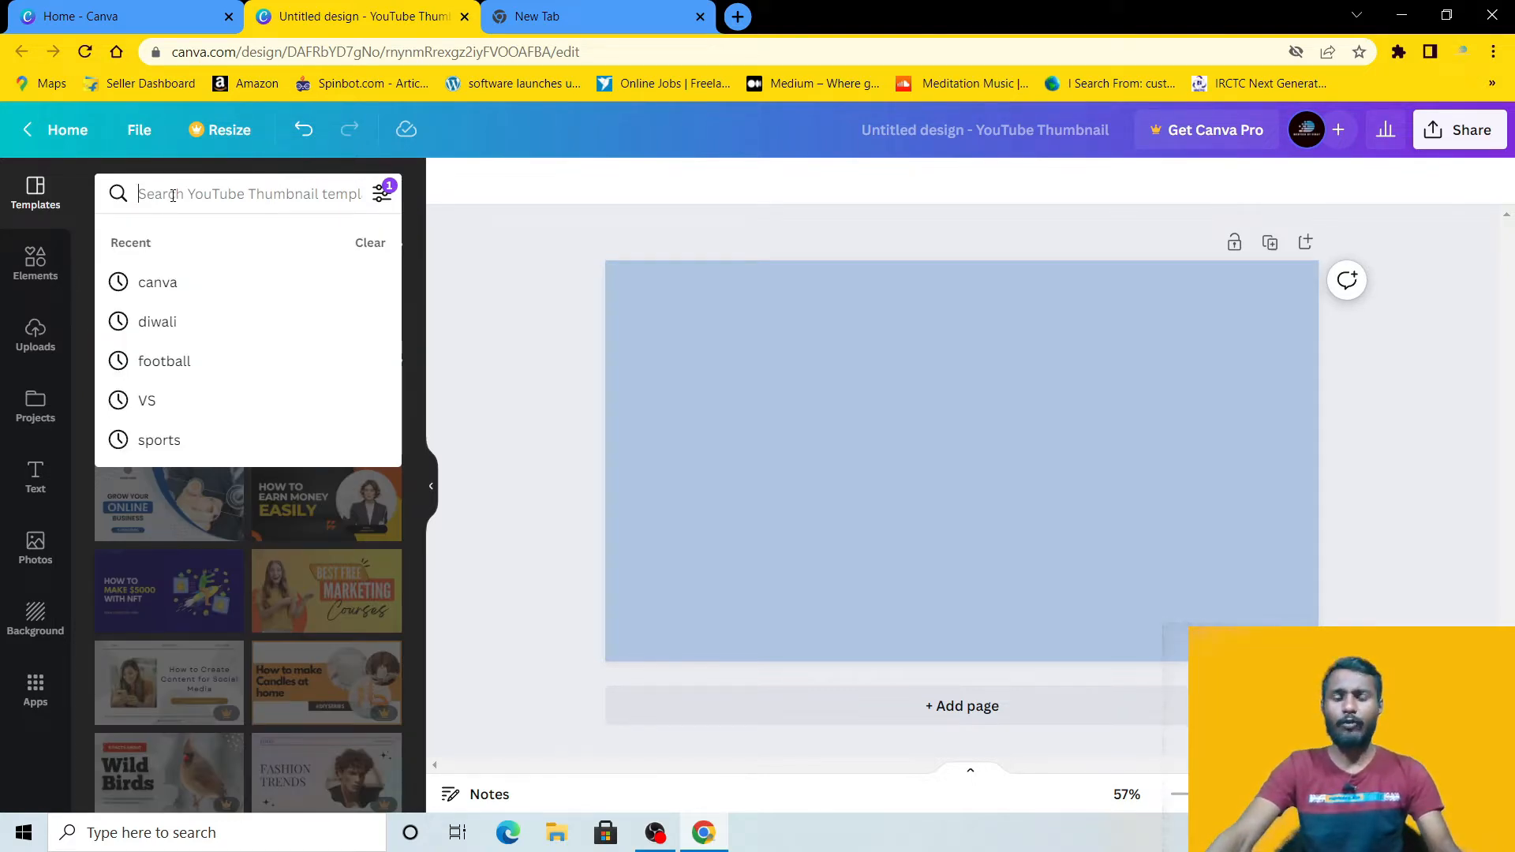
pyautogui.click(175, 360)
pyautogui.scroll(-6, 191, 545)
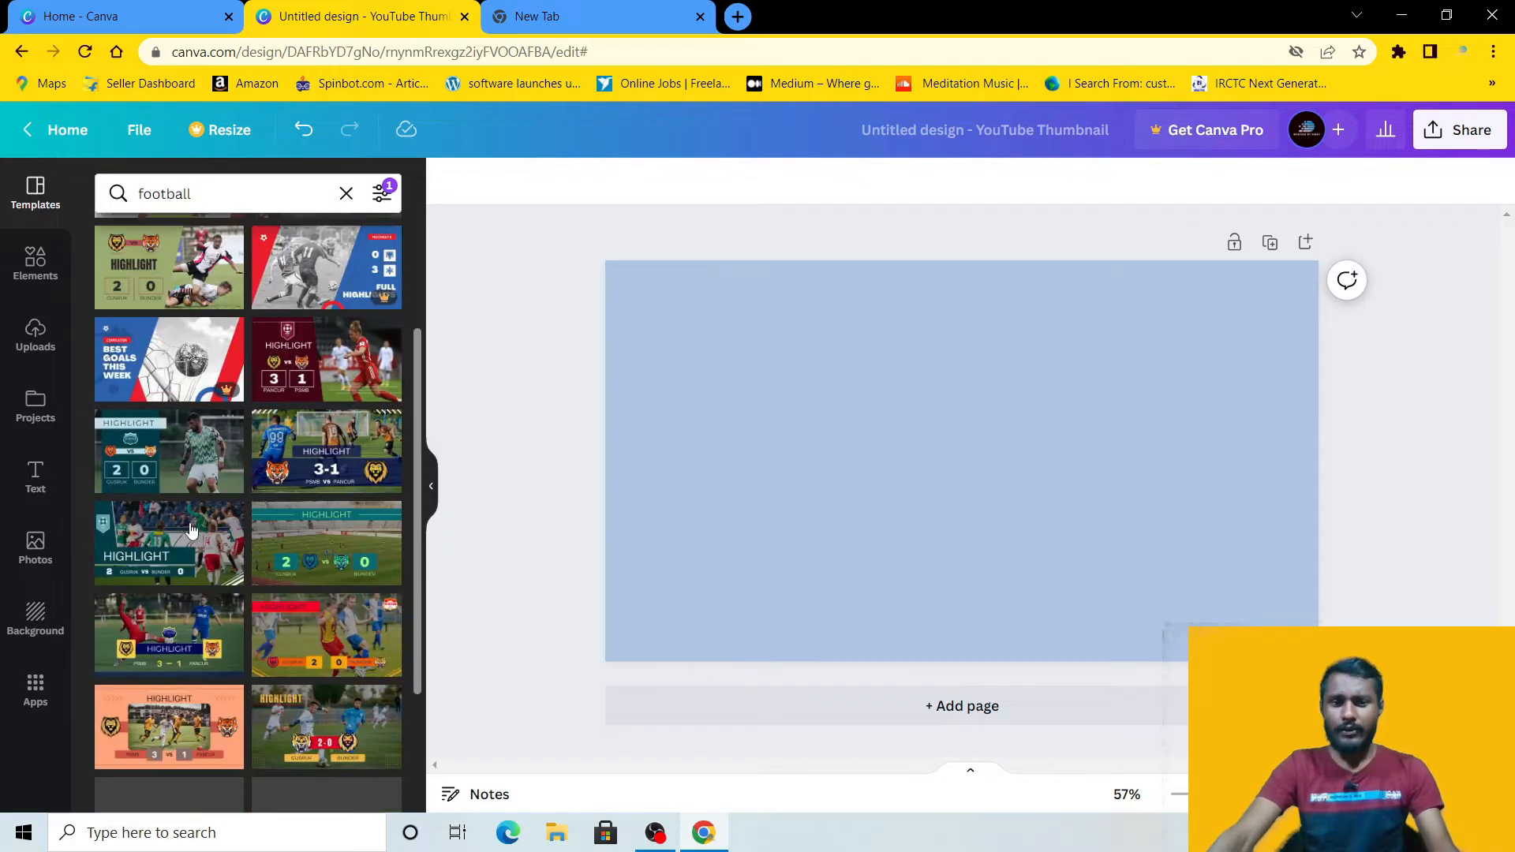
pyautogui.scroll(-1, 219, 457)
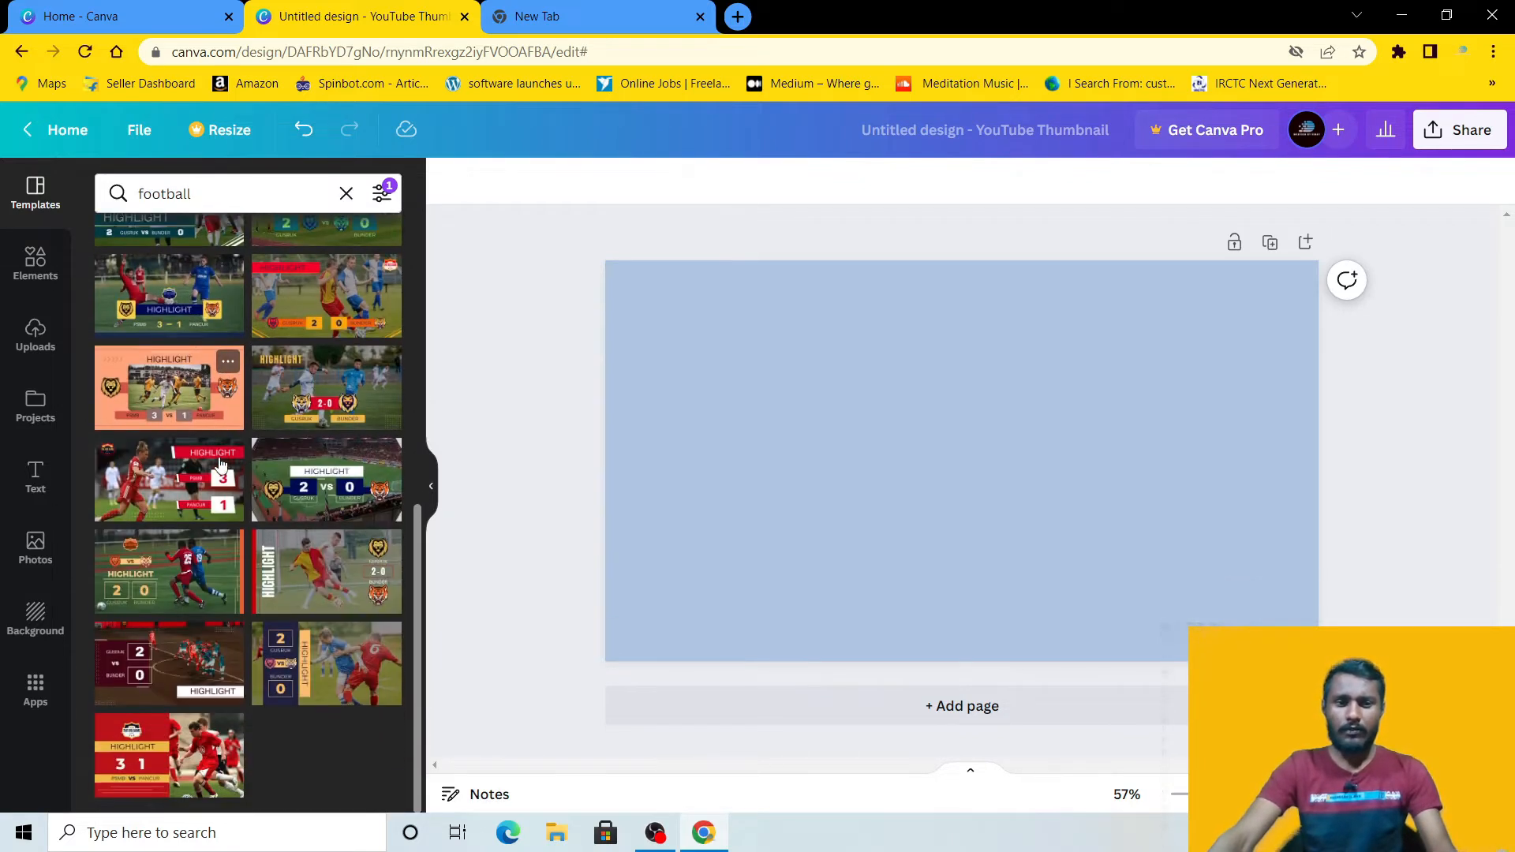
pyautogui.click(191, 759)
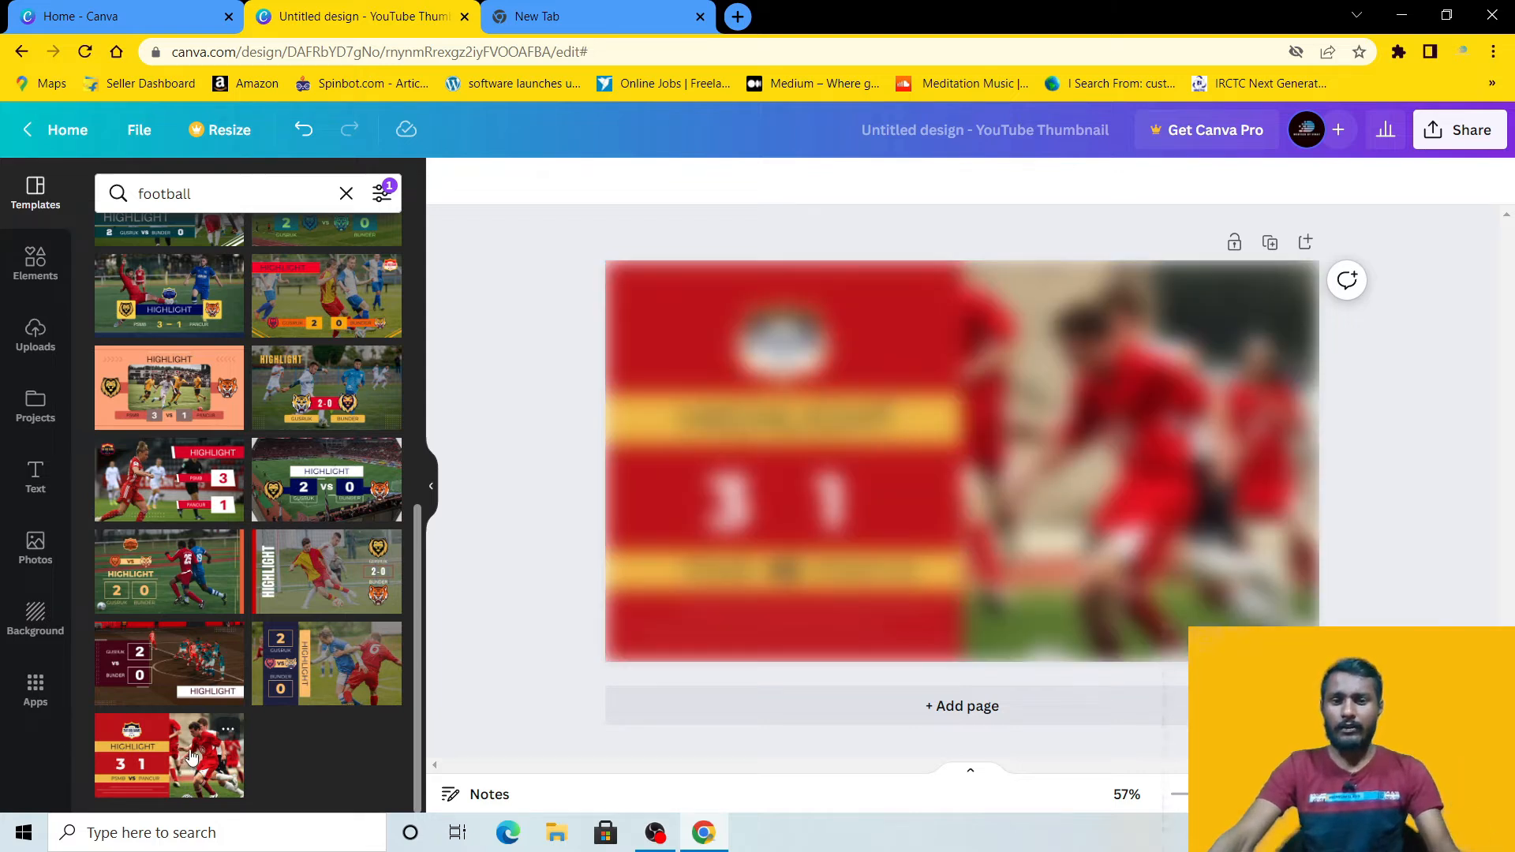
pyautogui.click(643, 559)
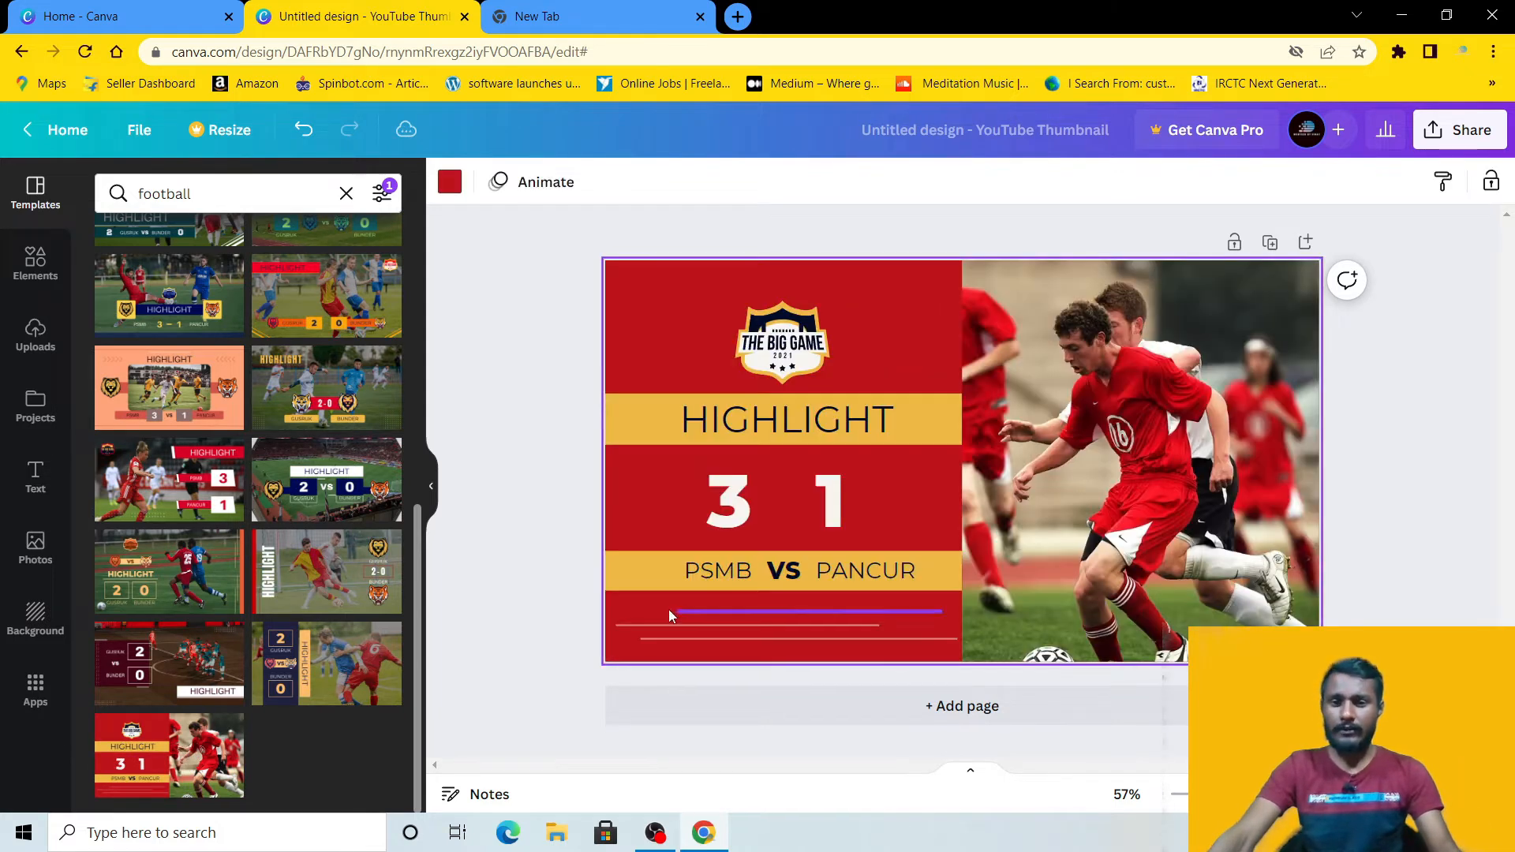
# Step: Shift the football players' photo within its crop frame and delete the photo from the thumbnail
pyautogui.doubleClick(1076, 471)
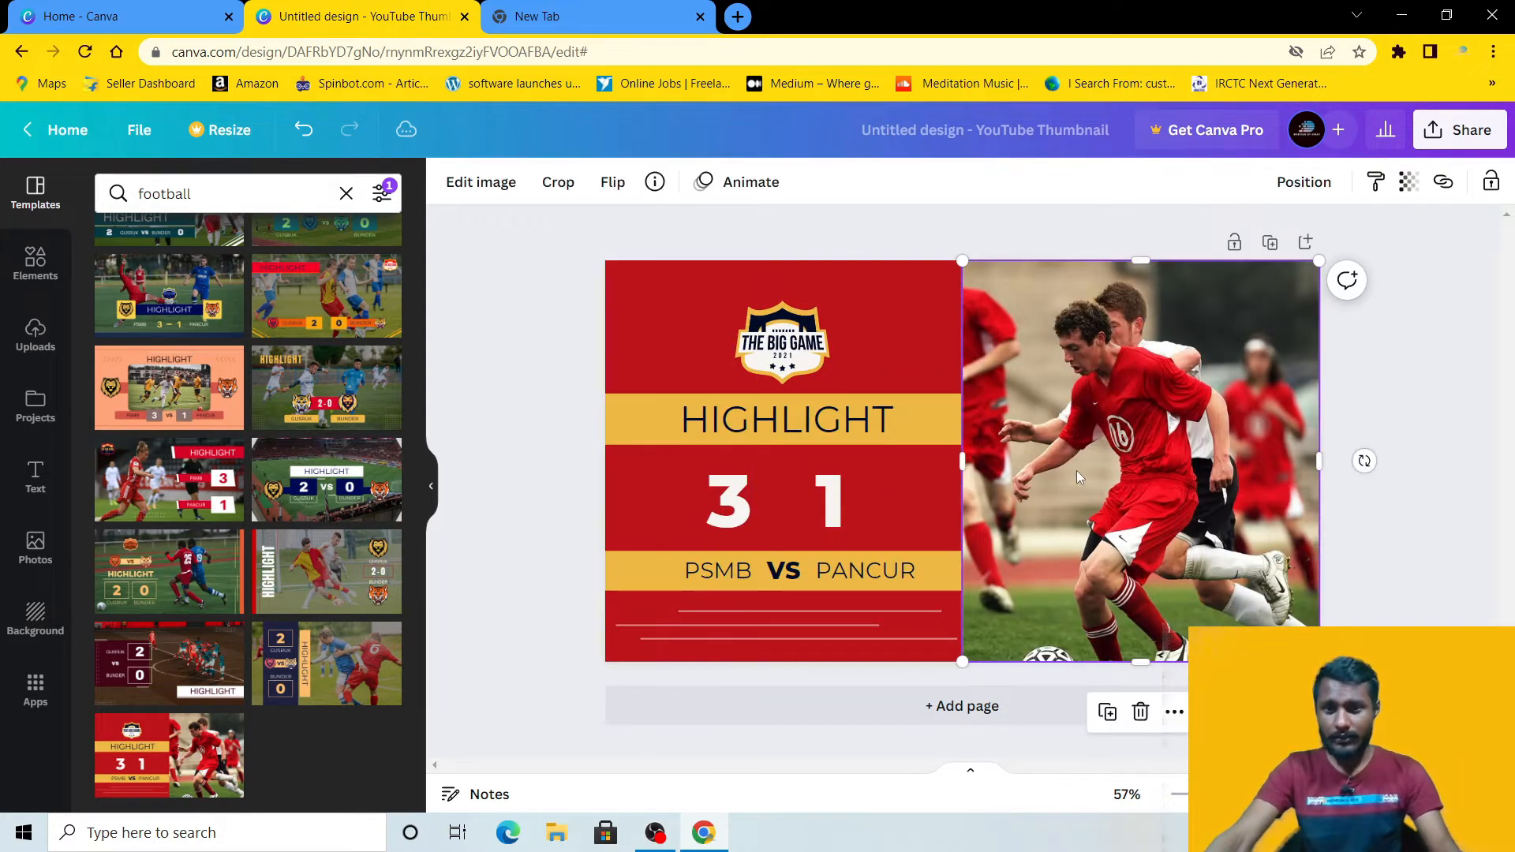
pyautogui.moveTo(1121, 464); pyautogui.dragTo(1139, 434)
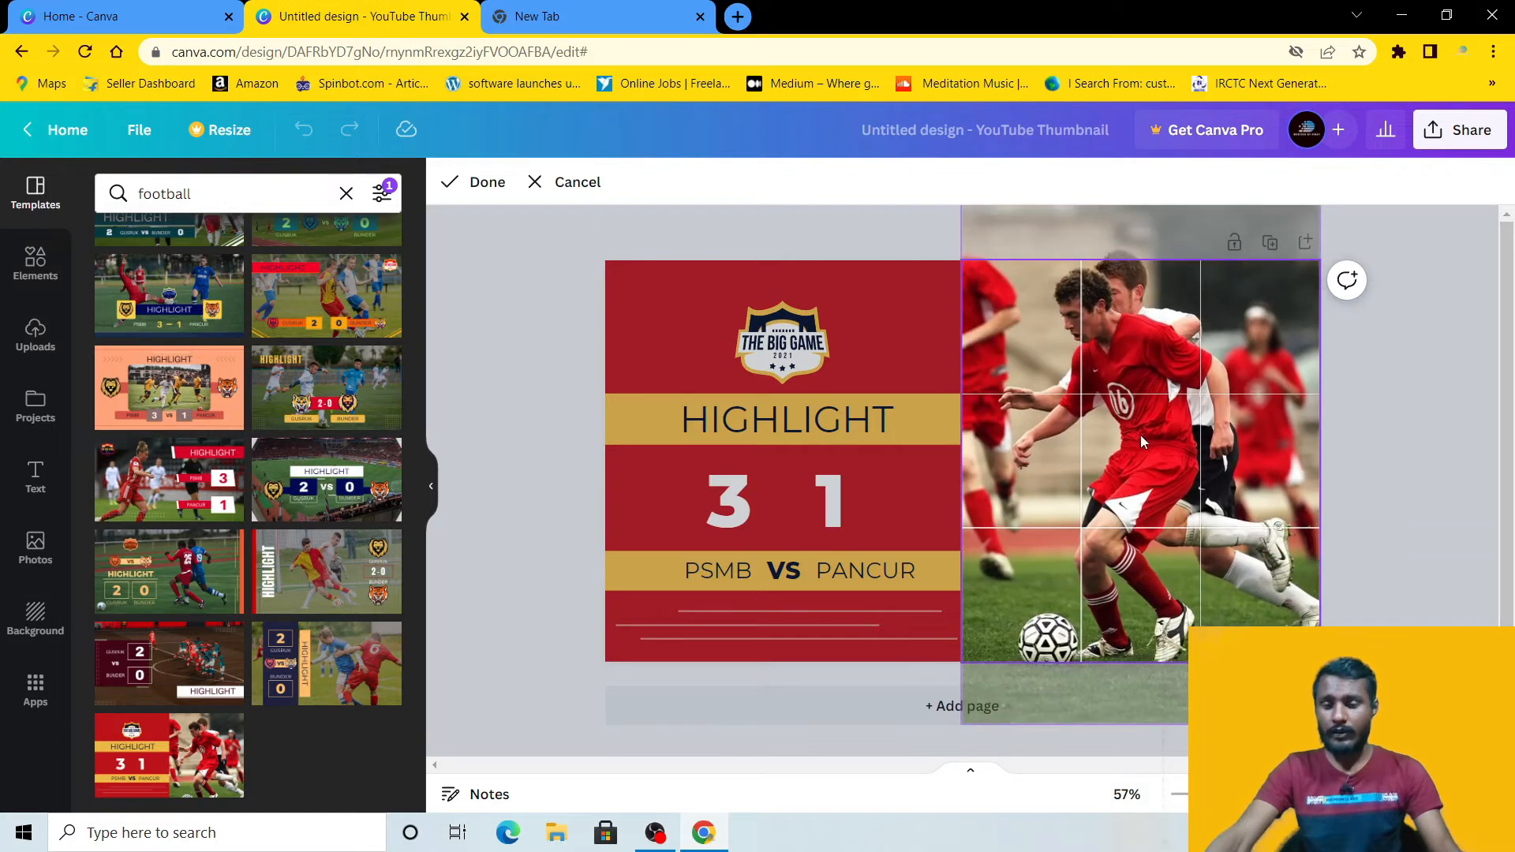
pyautogui.press('Delete')
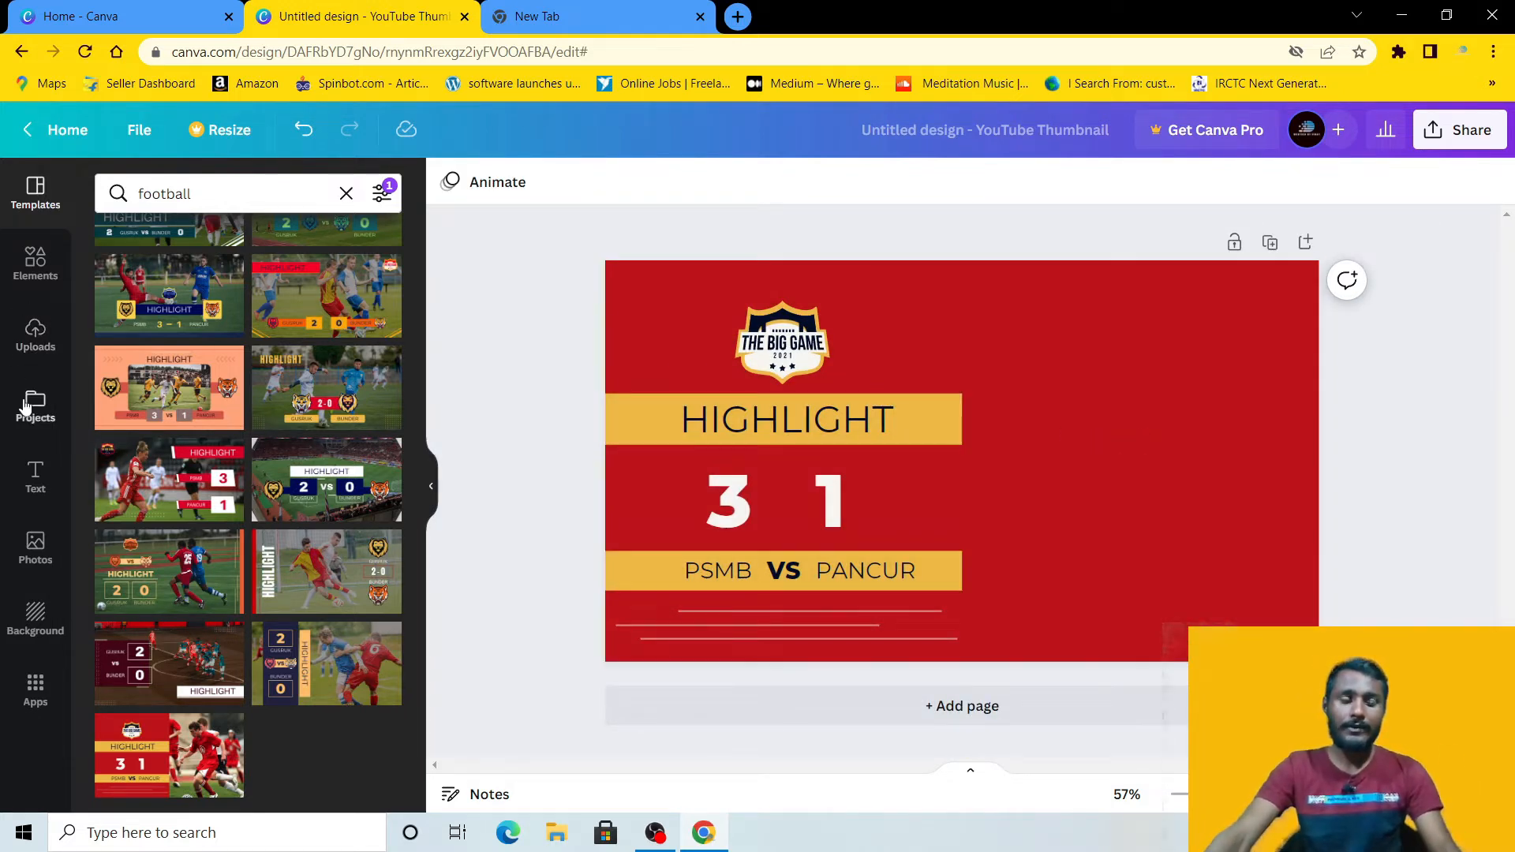
# Step: Add the uploaded photo of the team in red and enlarge it to fill the right side of the thumbnail
pyautogui.click(32, 334)
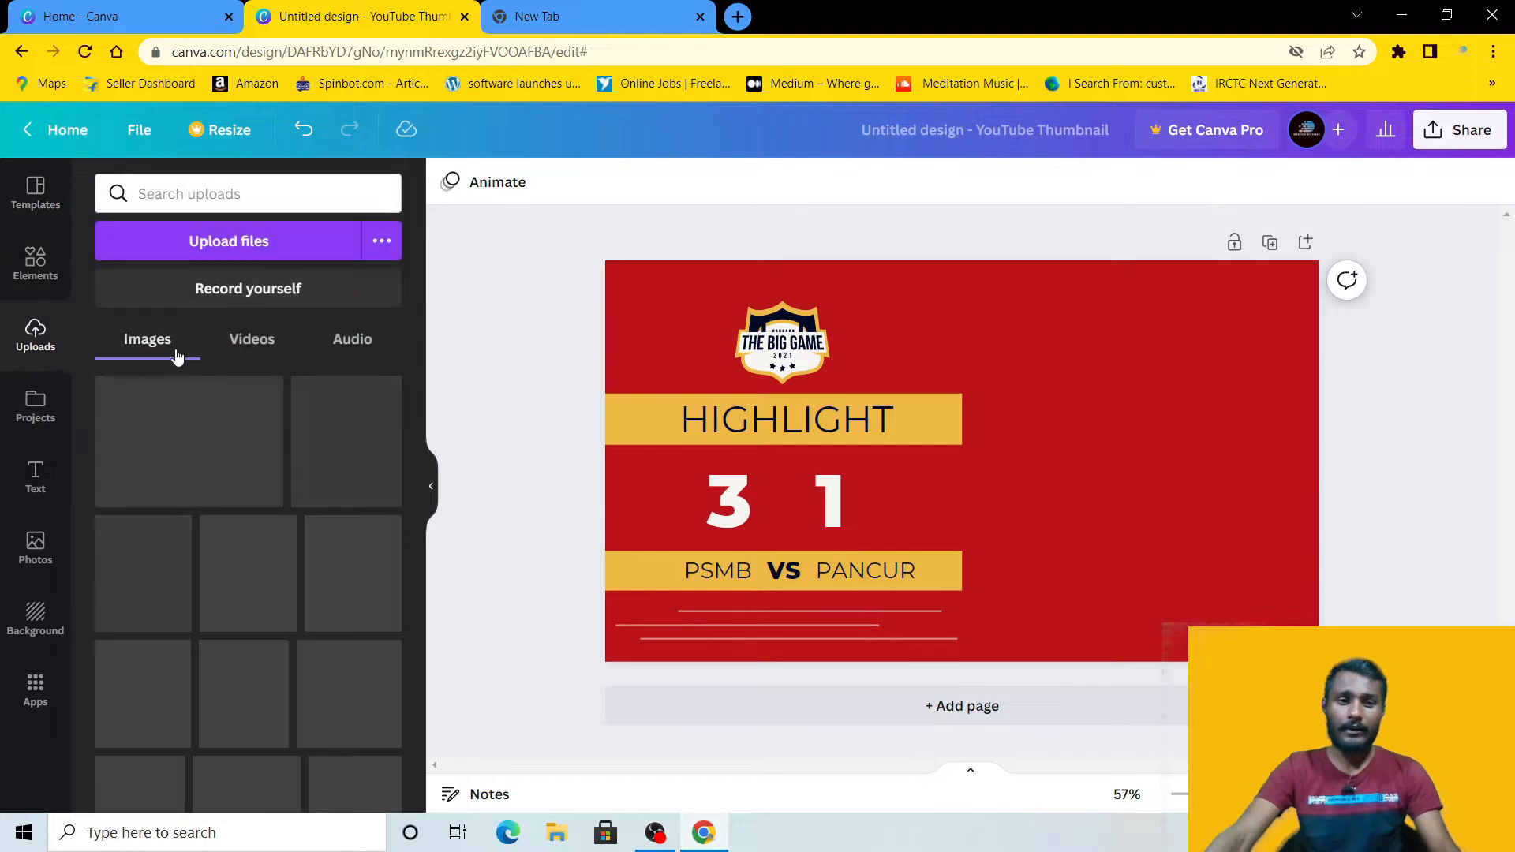
pyautogui.scroll(-1, 268, 584)
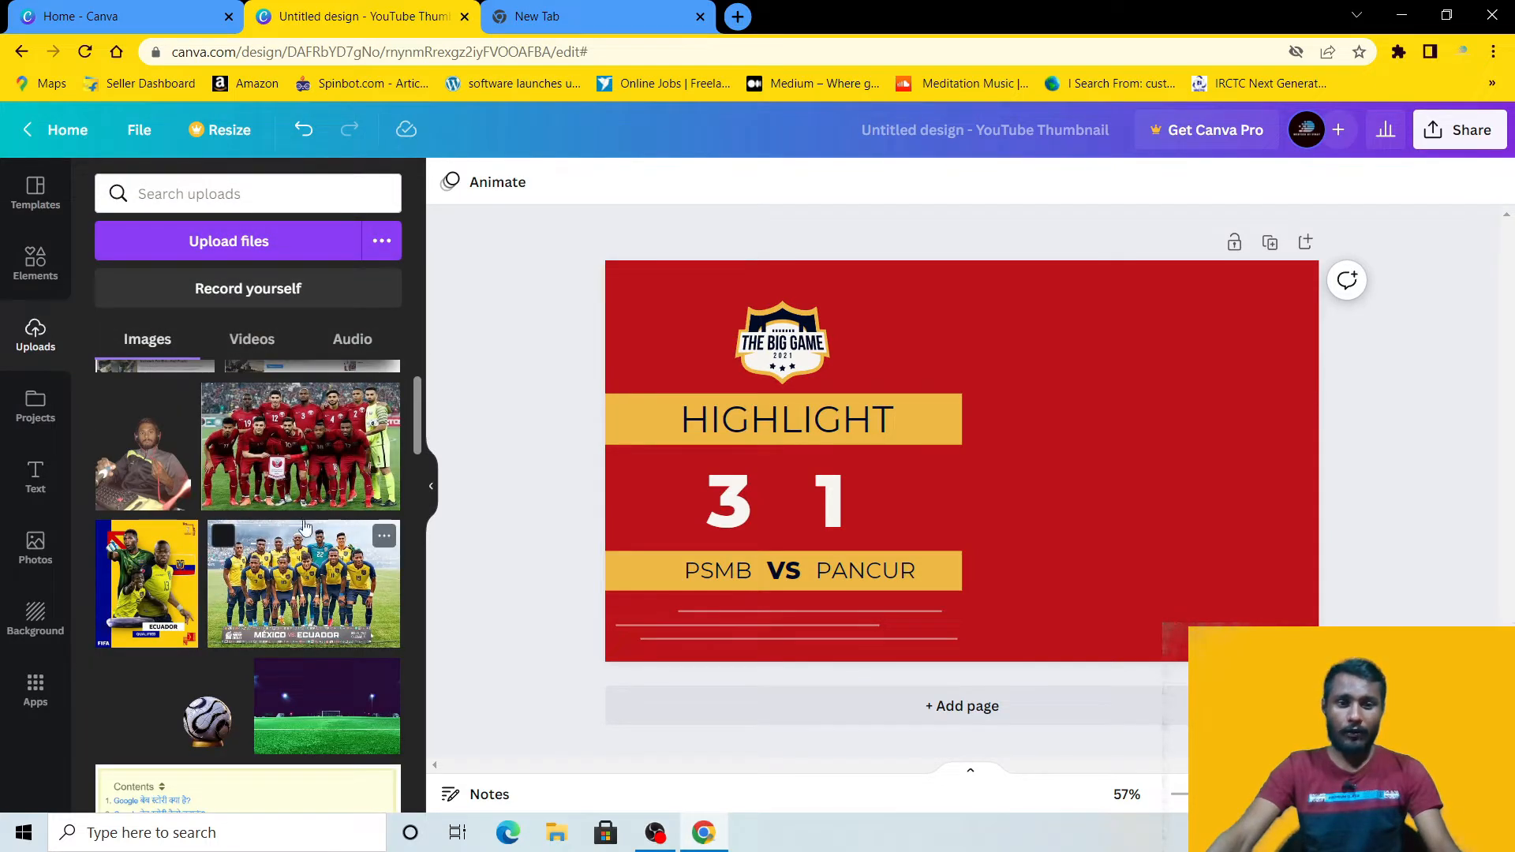
pyautogui.scroll(1, 263, 594)
pyautogui.moveTo(308, 556); pyautogui.dragTo(1044, 404)
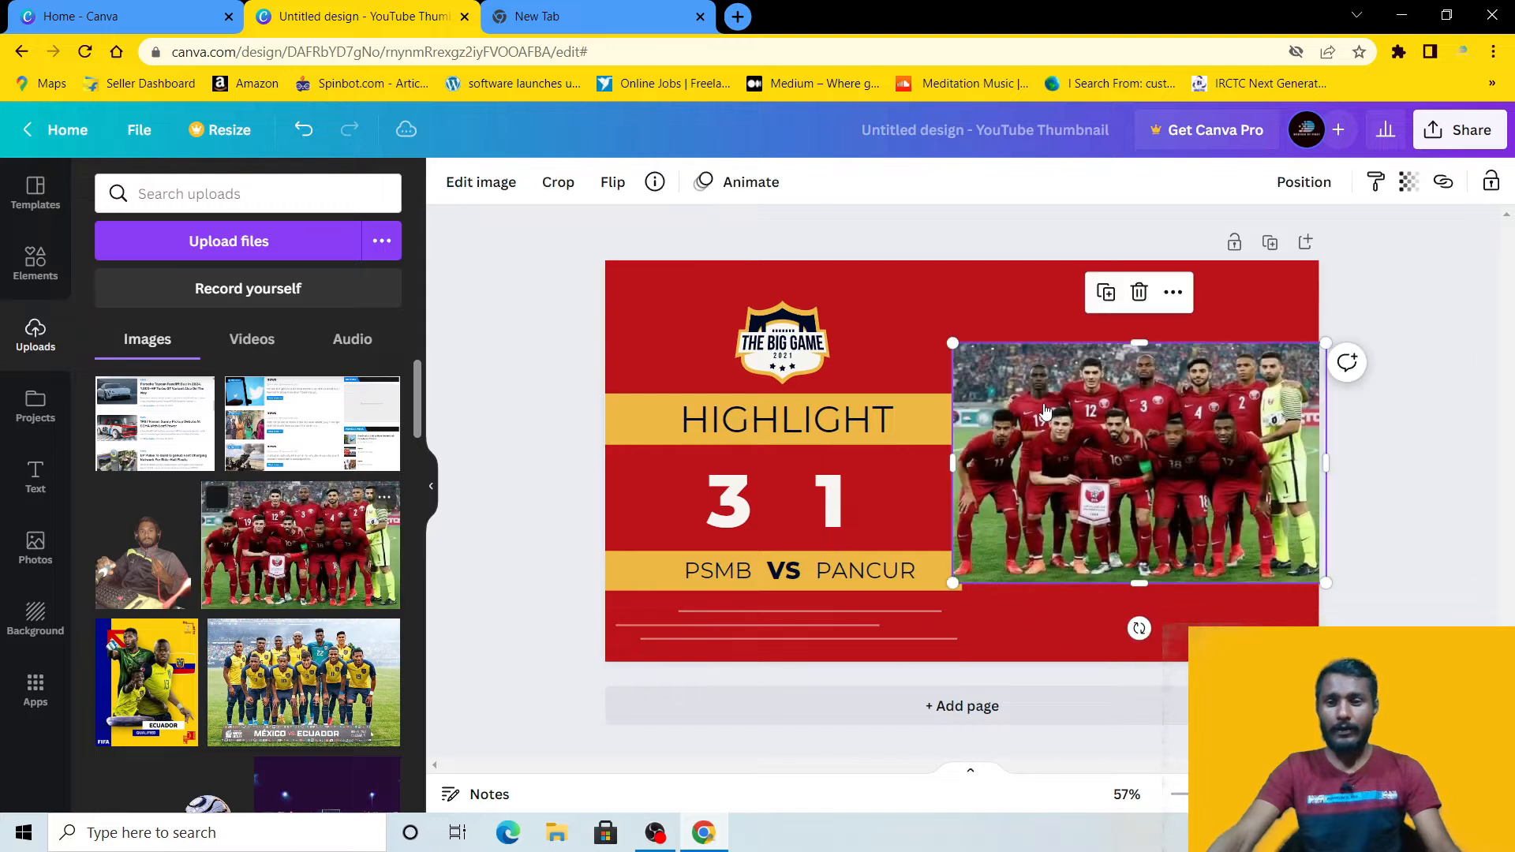
pyautogui.moveTo(1137, 581); pyautogui.dragTo(1139, 671)
pyautogui.moveTo(1062, 475); pyautogui.dragTo(1025, 336)
pyautogui.moveTo(1290, 533); pyautogui.dragTo(1418, 692)
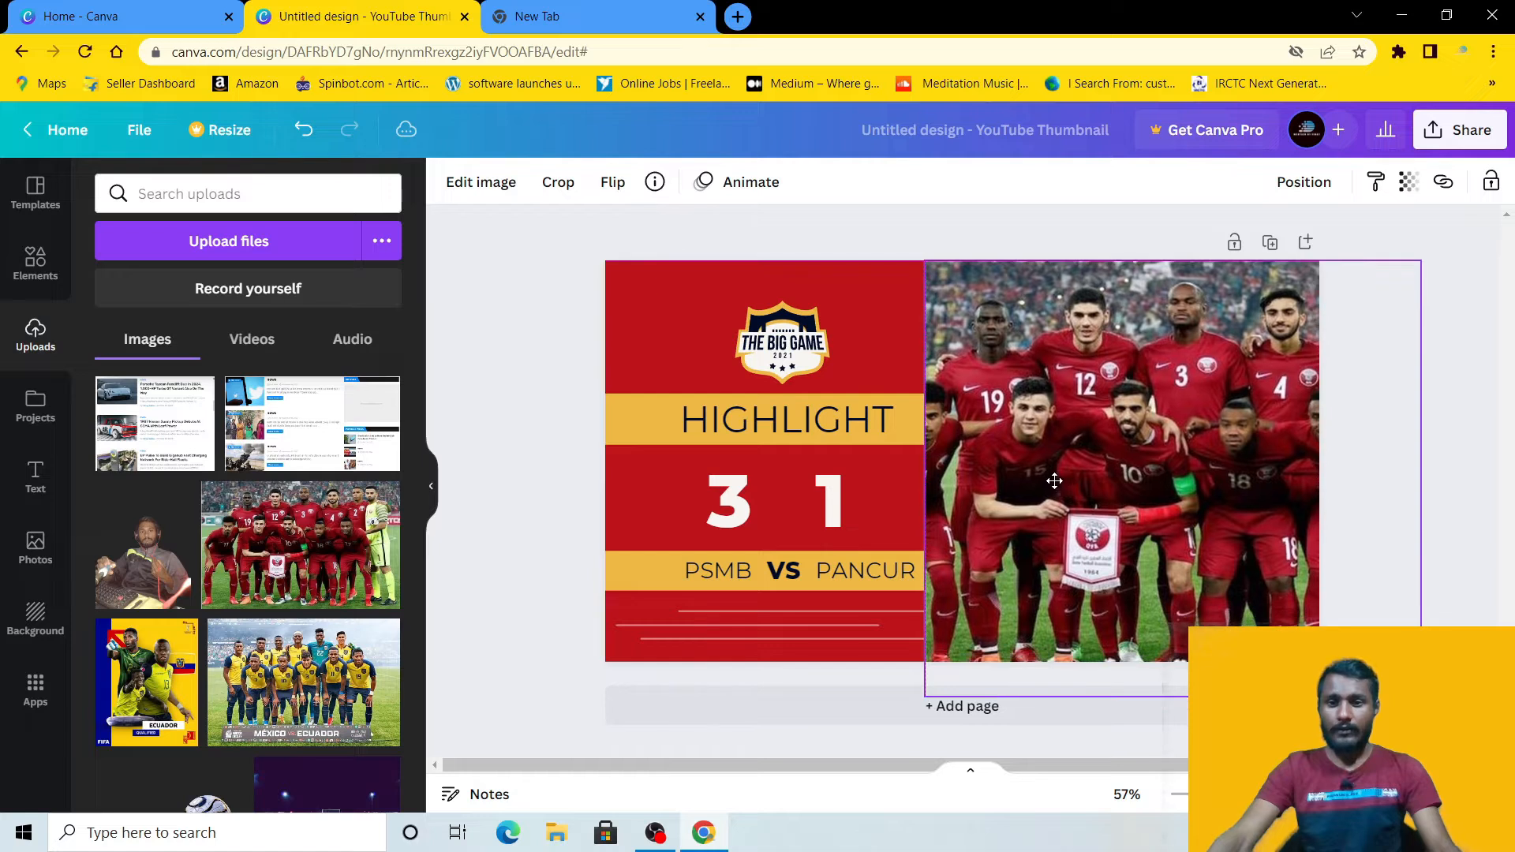
pyautogui.click(924, 227)
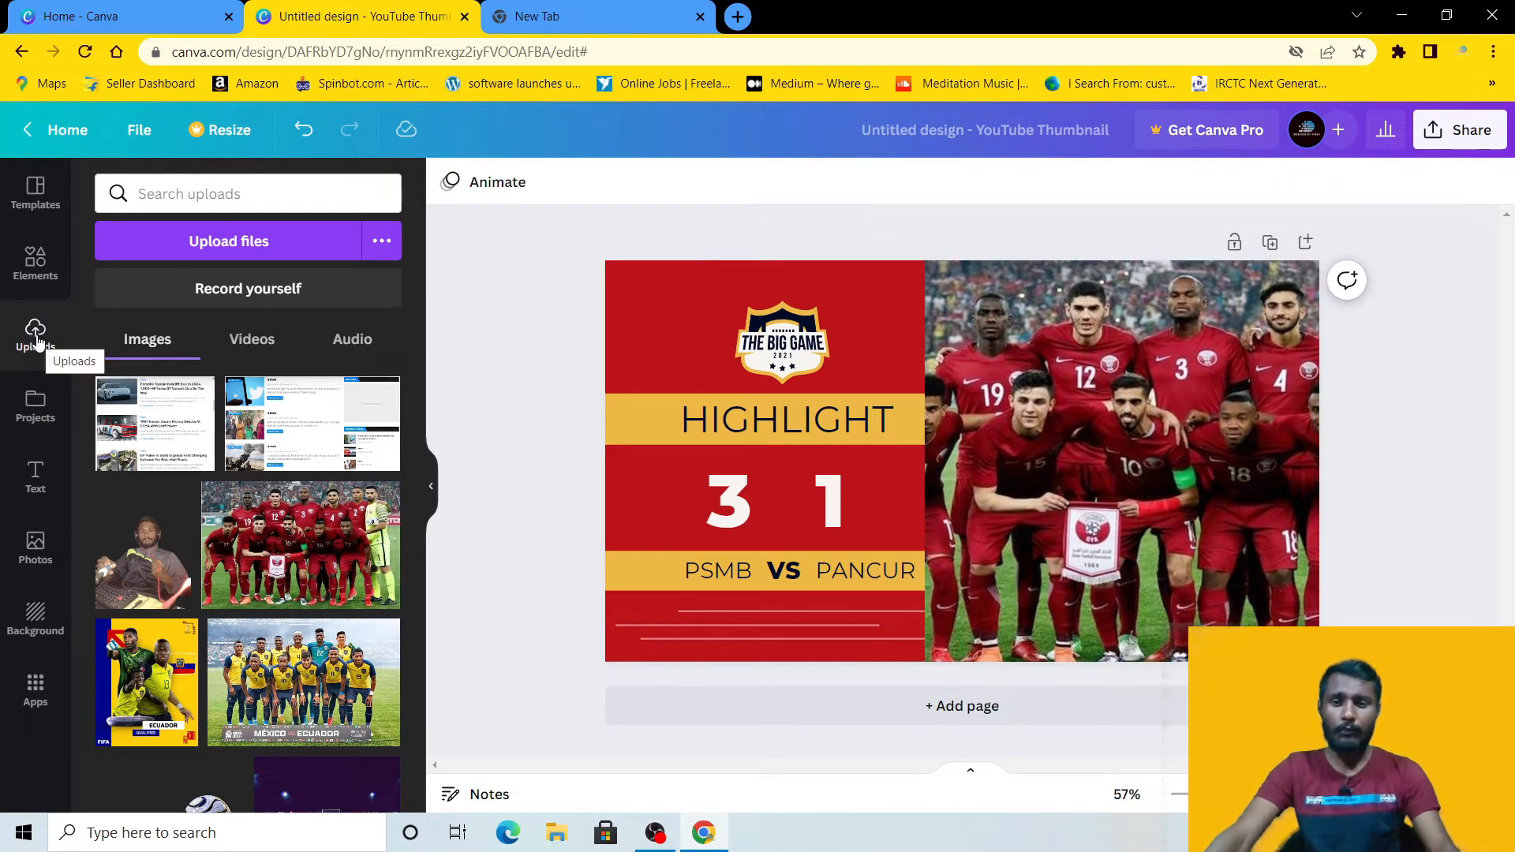
# Step: Open the elements library and move "The Big Game" badge slightly up and to the left on the thumbnail
pyautogui.click(35, 263)
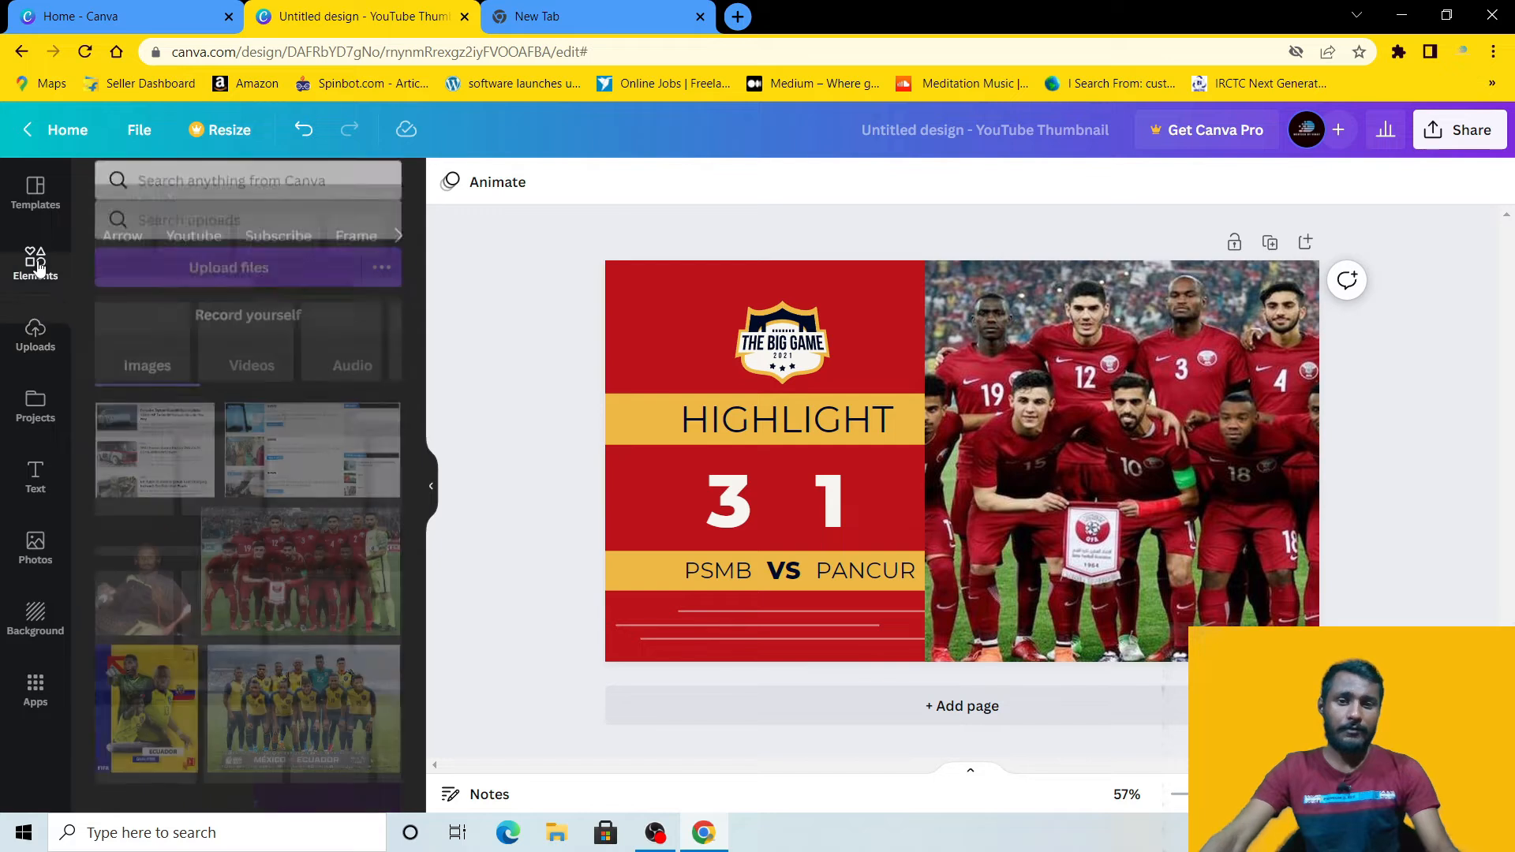
pyautogui.click(750, 345)
pyautogui.moveTo(750, 345); pyautogui.dragTo(749, 330)
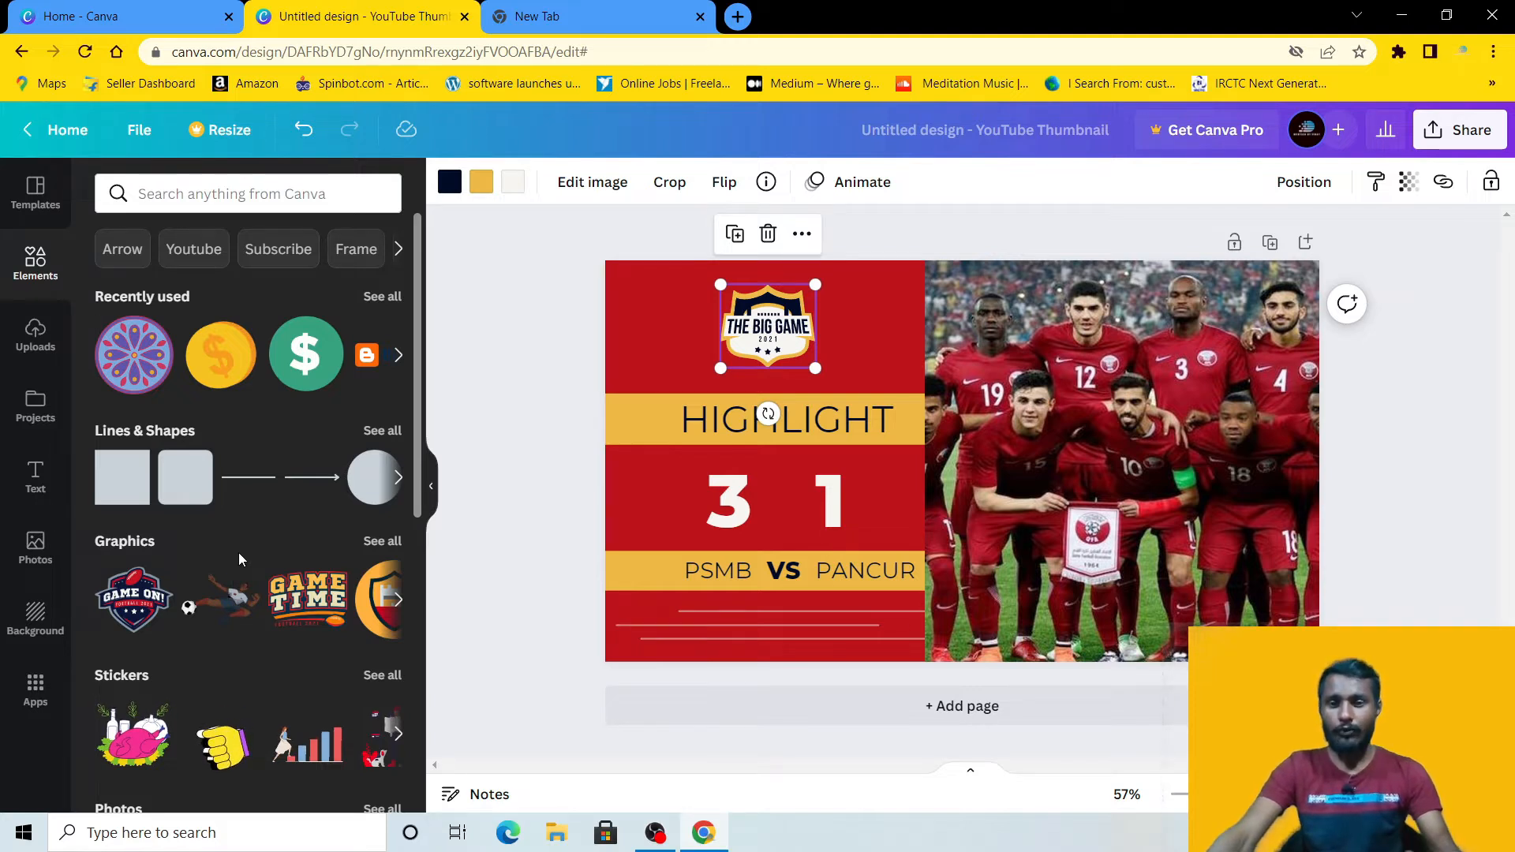
# Step: Search the elements library for "football" and browse the matching graphics and photos
pyautogui.scroll(-7, 292, 557)
pyautogui.scroll(7, 237, 355)
pyautogui.click(165, 196)
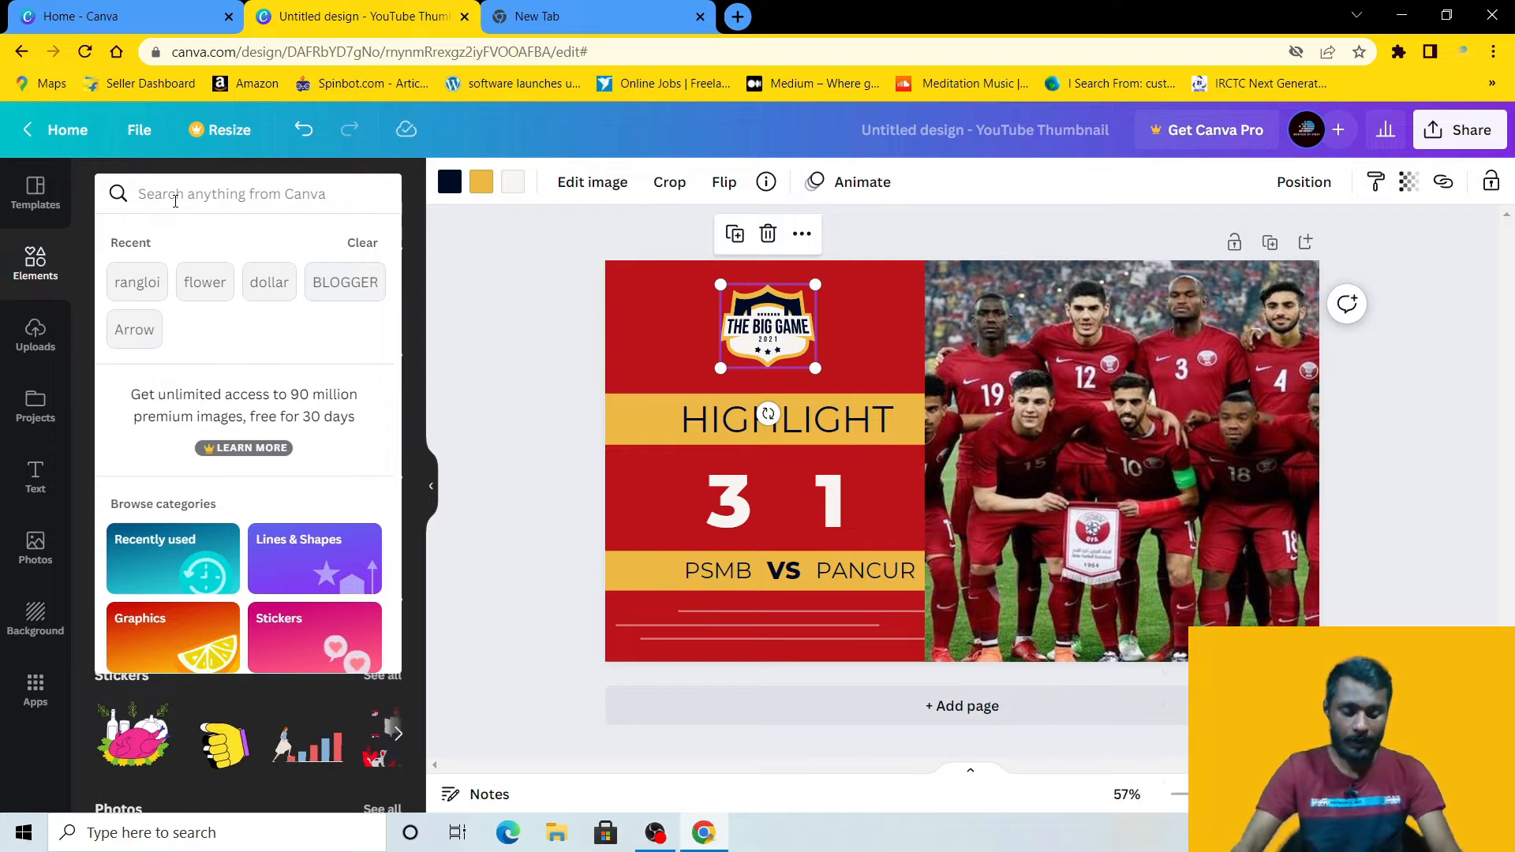
pyautogui.write('fo')
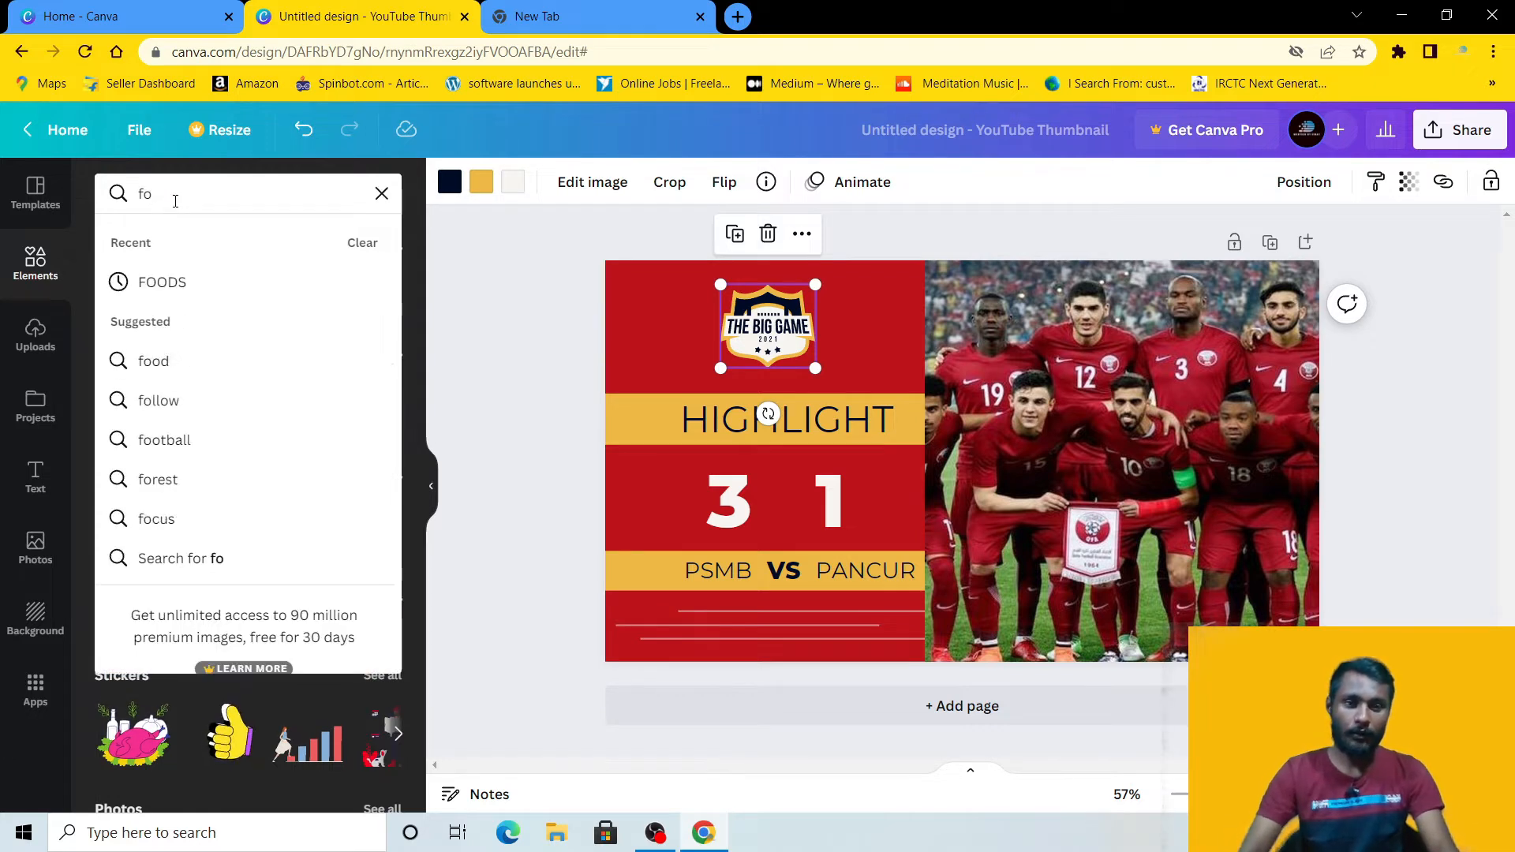
pyautogui.write('otball')
pyautogui.click(182, 285)
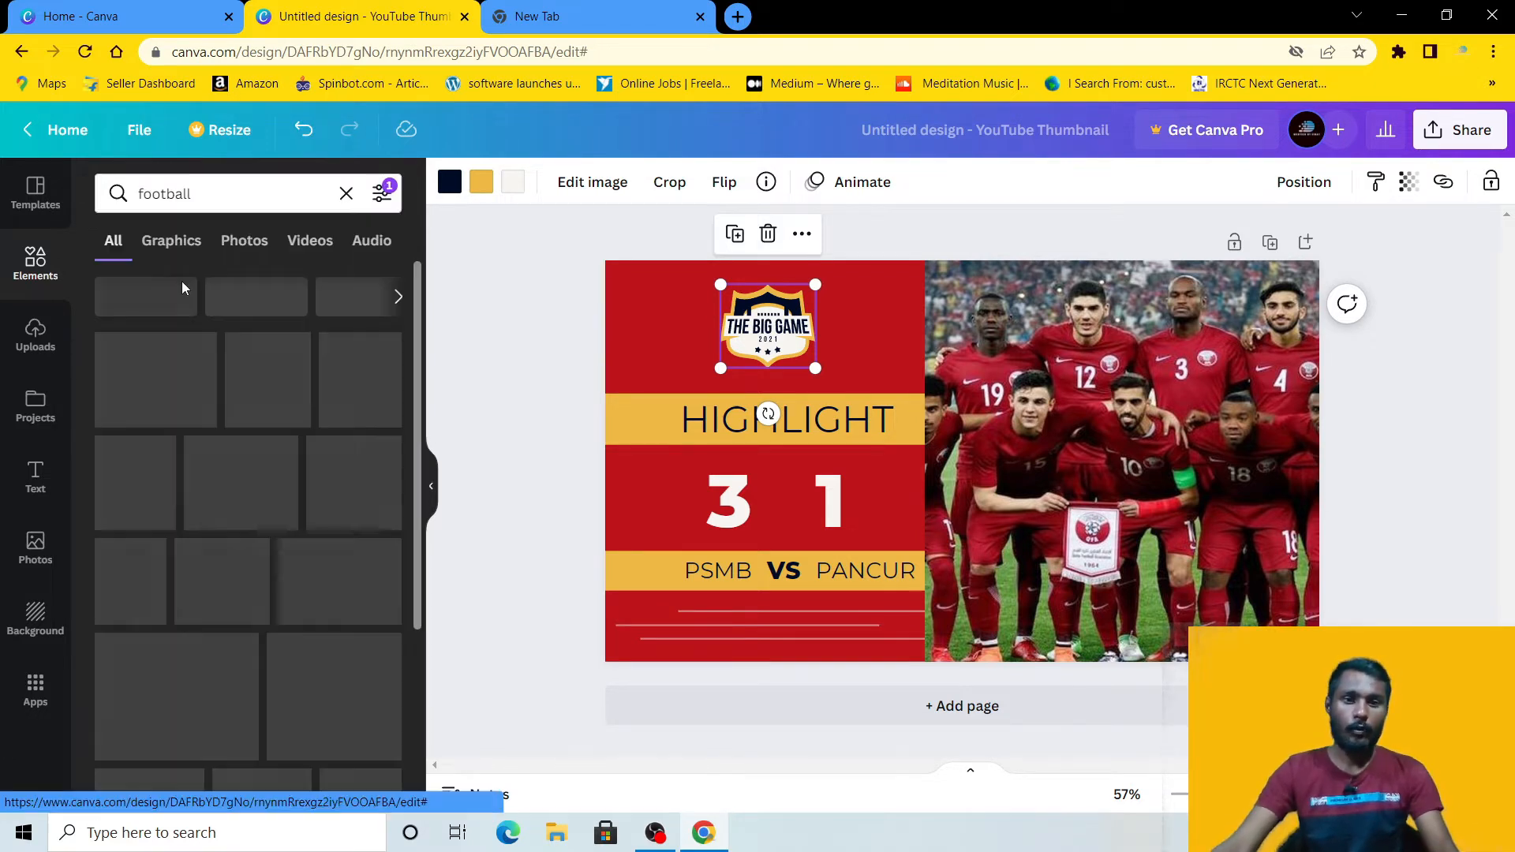
pyautogui.scroll(-3, 257, 517)
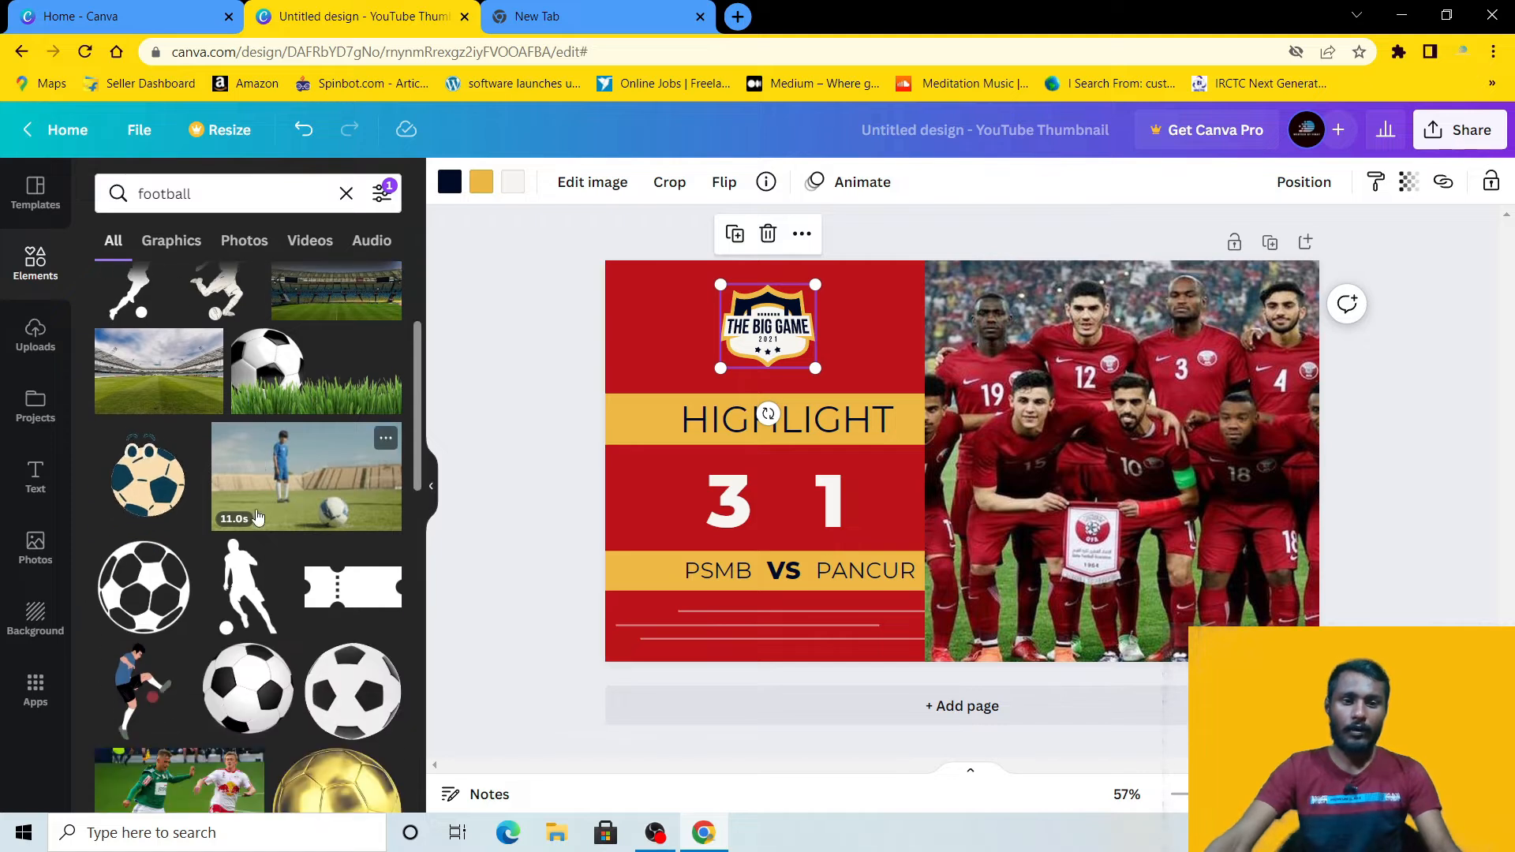
pyautogui.scroll(-3, 237, 584)
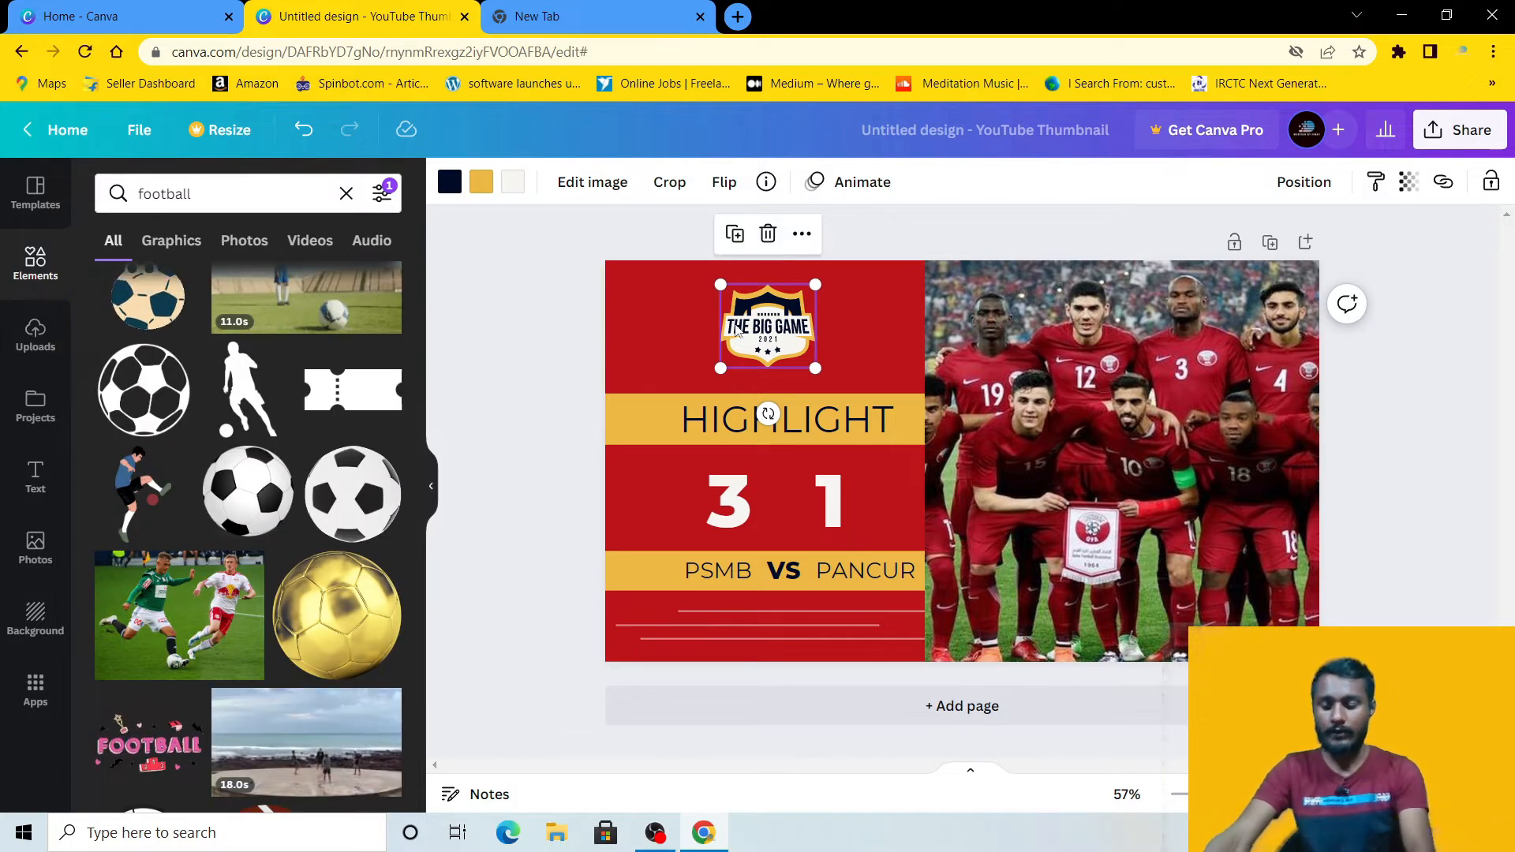
# Step: Delete "The Big Game" badge and put the golden football in its place above HIGHLIGHT, scaled down to about the badge's size
pyautogui.press('Delete')
pyautogui.moveTo(315, 612); pyautogui.dragTo(868, 329)
pyautogui.moveTo(1151, 598); pyautogui.dragTo(1023, 472)
pyautogui.moveTo(897, 349); pyautogui.dragTo(777, 346)
pyautogui.moveTo(872, 469); pyautogui.dragTo(814, 380)
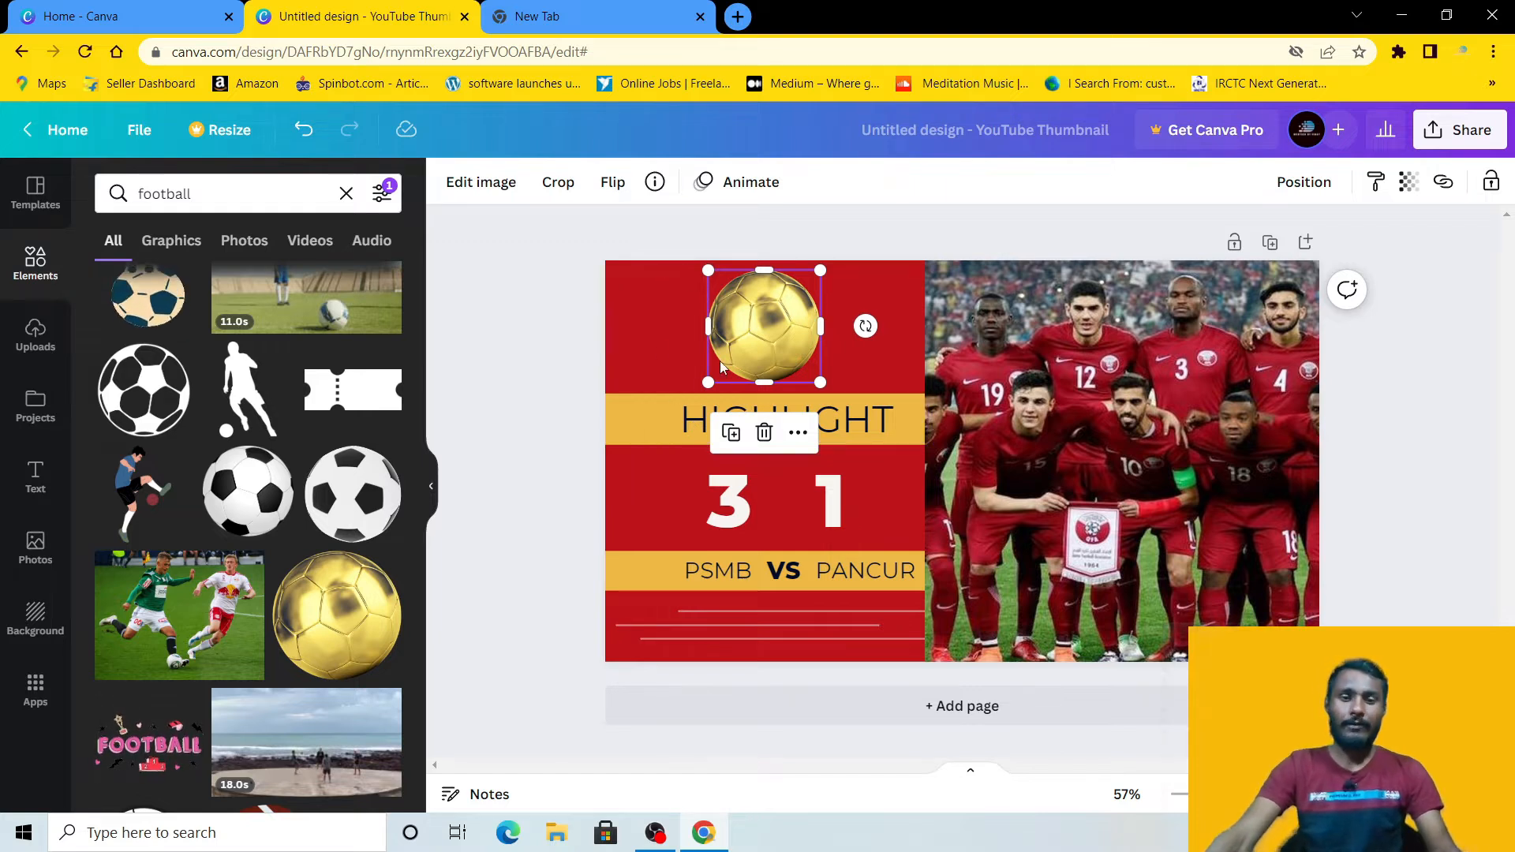
pyautogui.moveTo(746, 330)
pyautogui.mouseDown()
pyautogui.moveTo(758, 331)
pyautogui.moveTo(746, 330)
pyautogui.mouseUp()
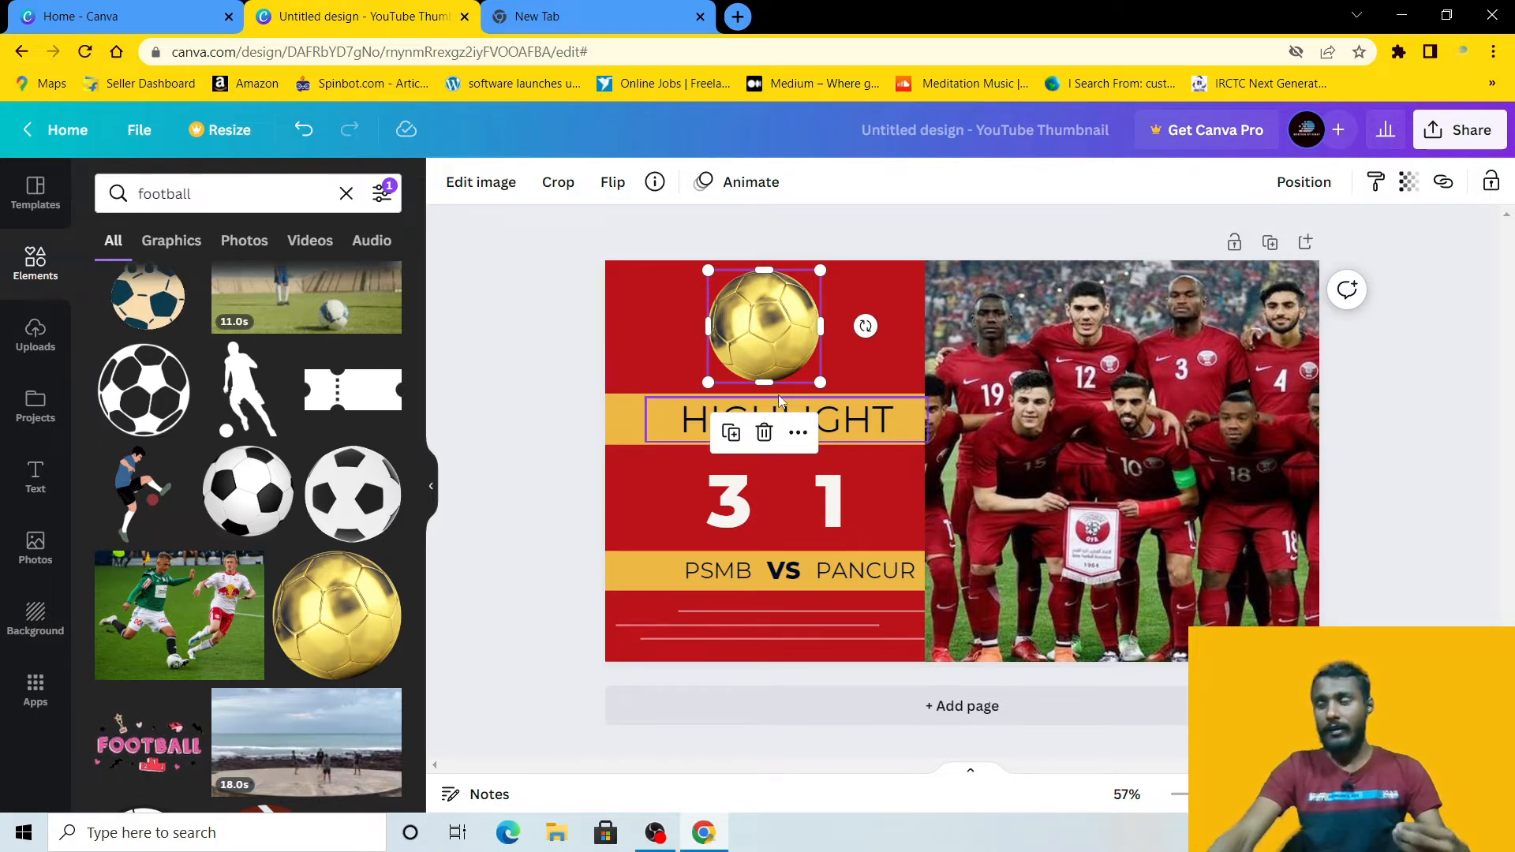
# Step: Apply the Pan photo animation to the golden football
pyautogui.click(738, 182)
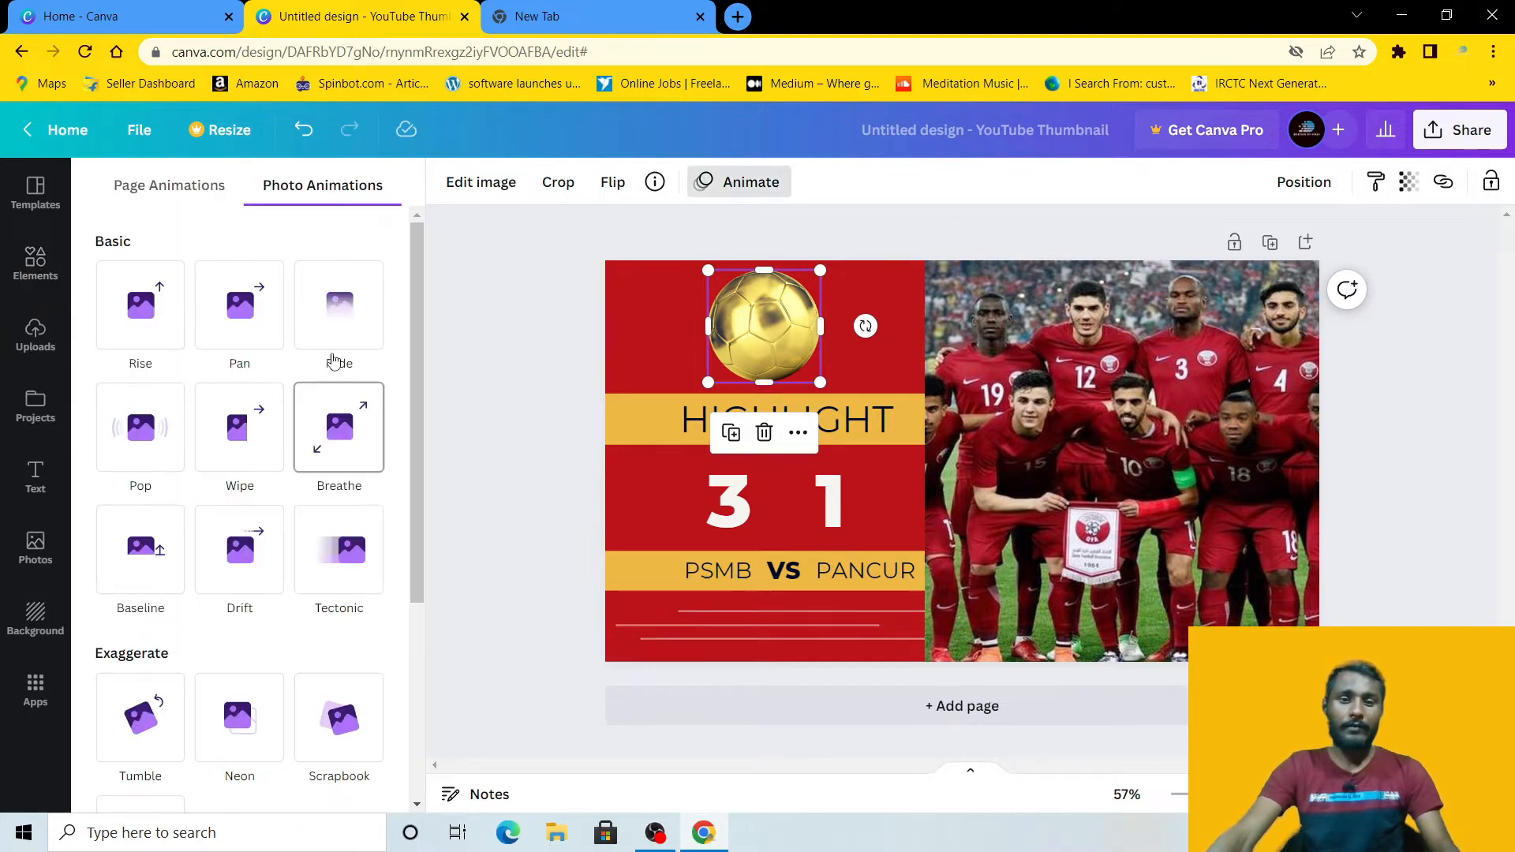
pyautogui.click(332, 319)
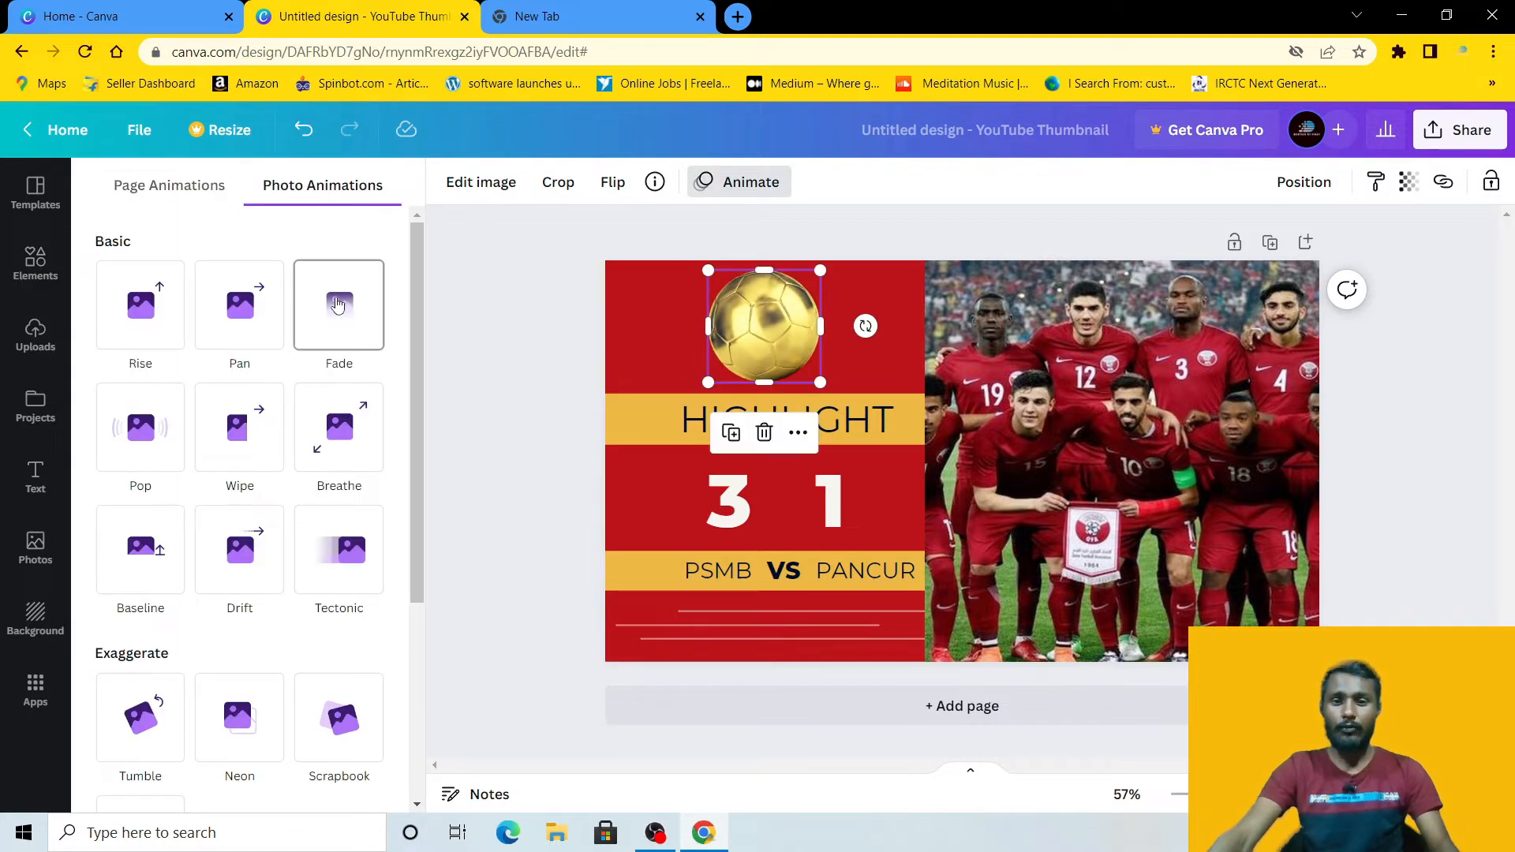
pyautogui.click(247, 325)
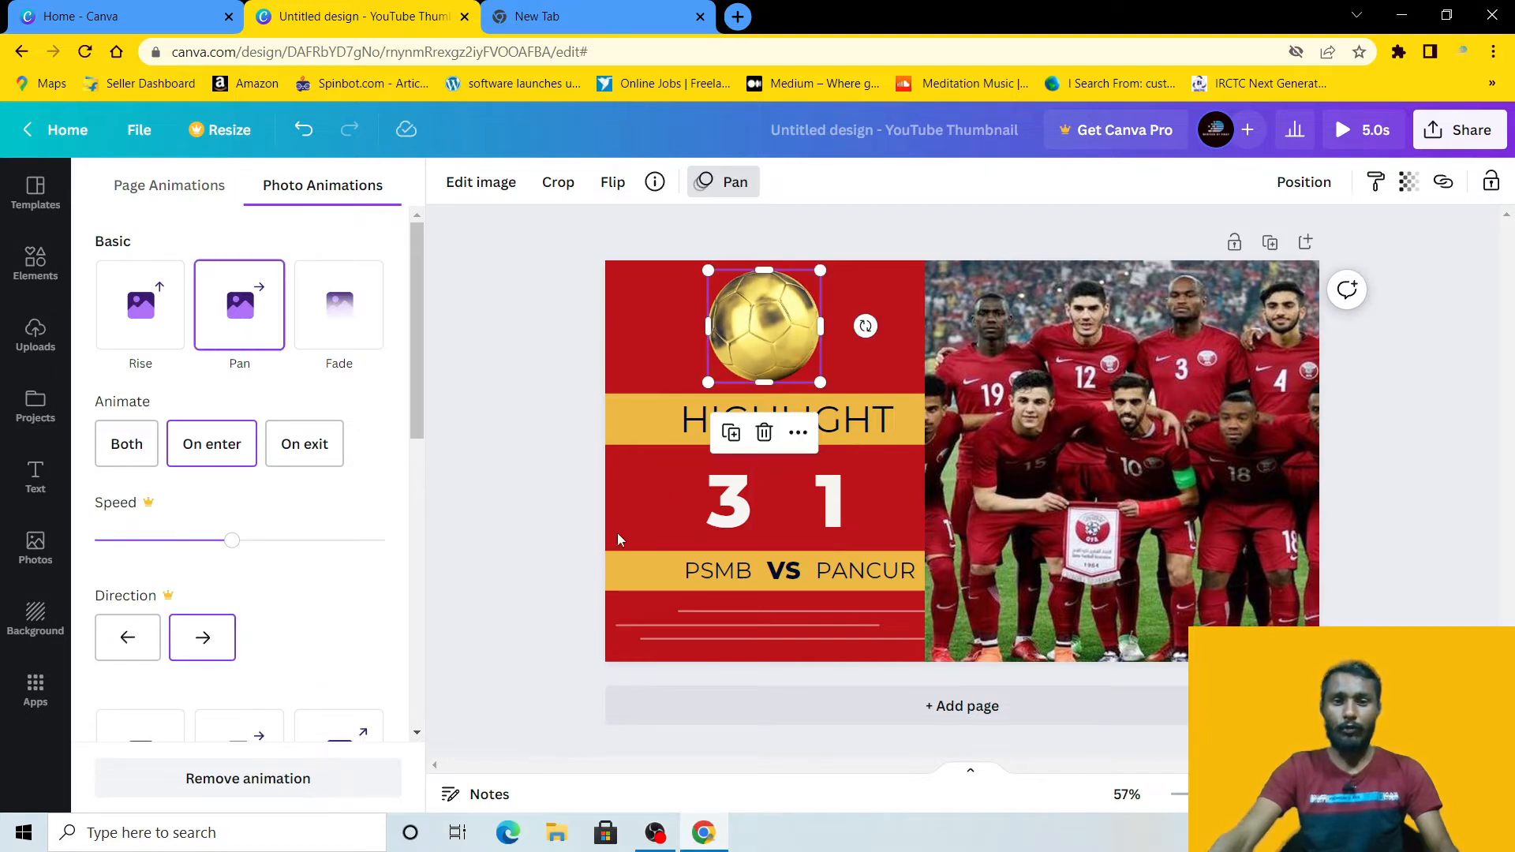
pyautogui.press('Escape')
# Step: Add the cartoon football with eyes at a small size beside the golden football, and delete both footballs from the thumbnail
pyautogui.scroll(1, 138, 385)
pyautogui.moveTo(138, 384); pyautogui.dragTo(669, 357)
pyautogui.moveTo(738, 536); pyautogui.dragTo(663, 348)
pyautogui.moveTo(727, 385); pyautogui.dragTo(645, 328)
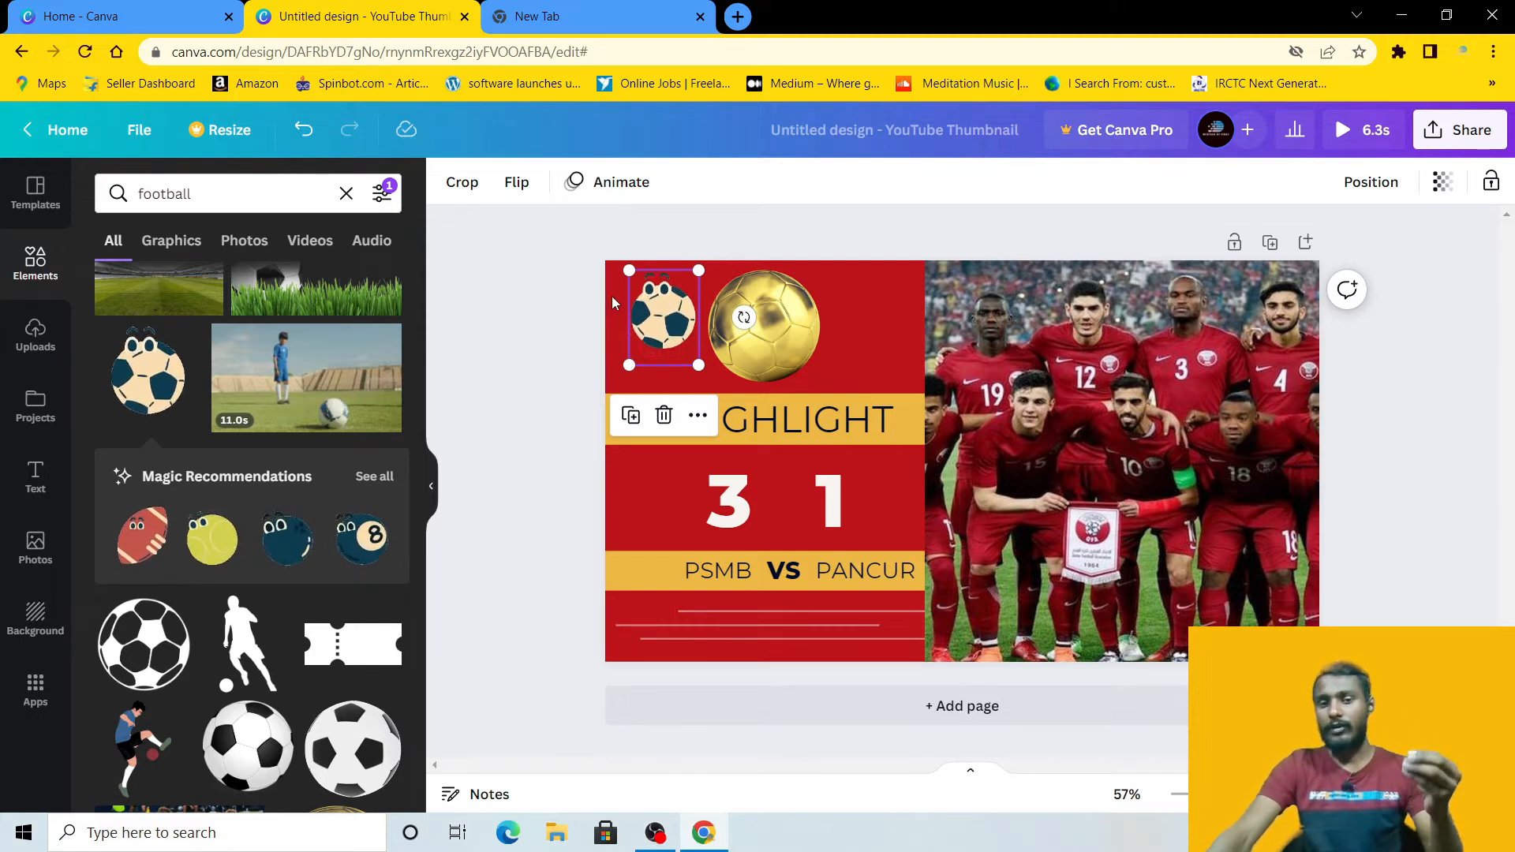
pyautogui.moveTo(612, 296); pyautogui.dragTo(811, 346)
pyautogui.press('Delete')
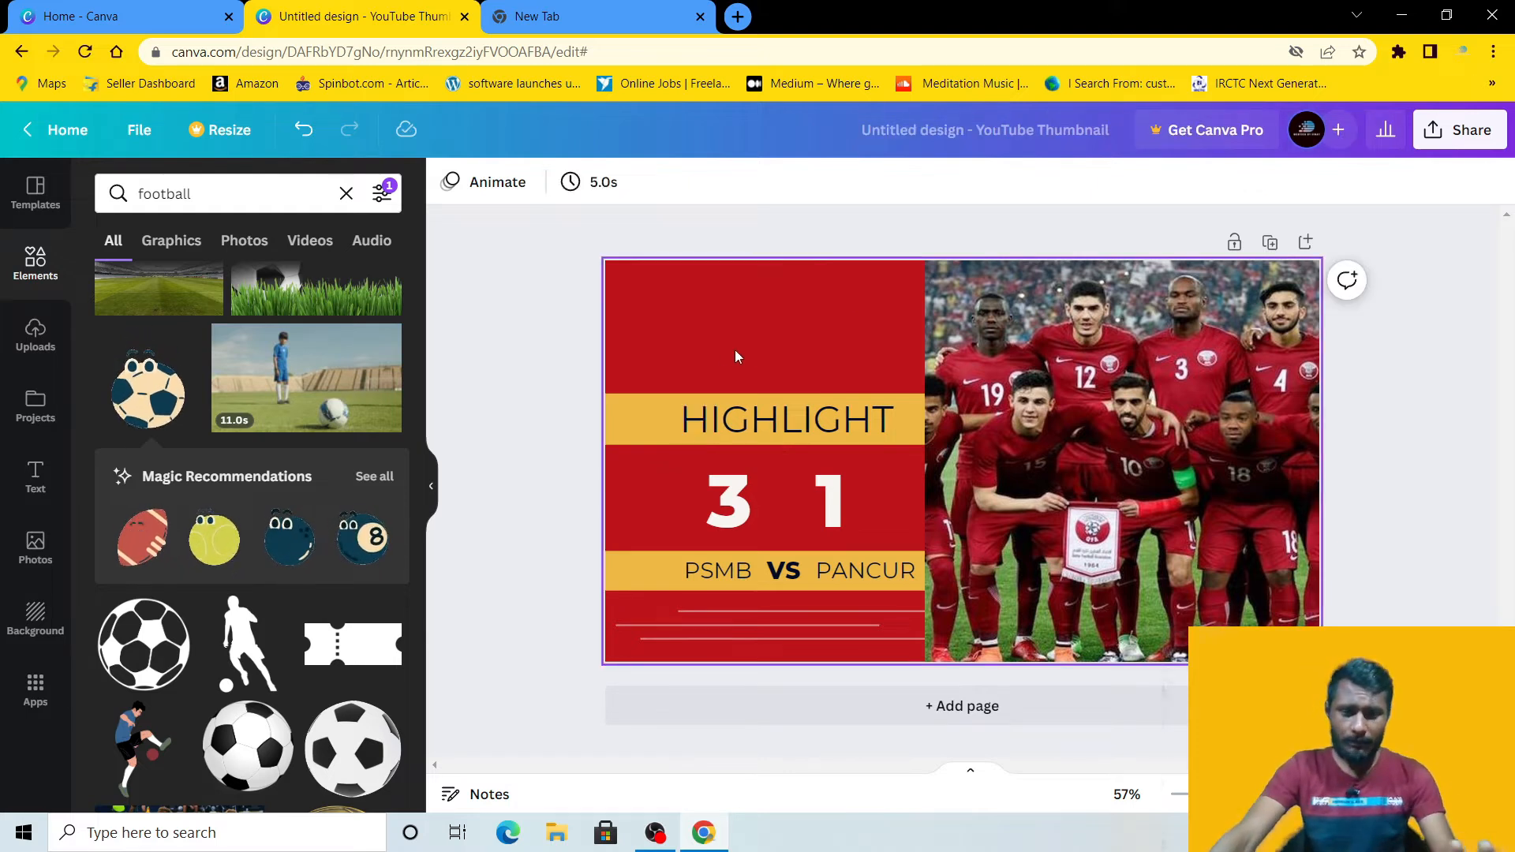
# Step: Look through the uploaded images and upload "WhatsApp Image 2022-10-29 at 17.16.32" from the Downloads folder
pyautogui.click(33, 336)
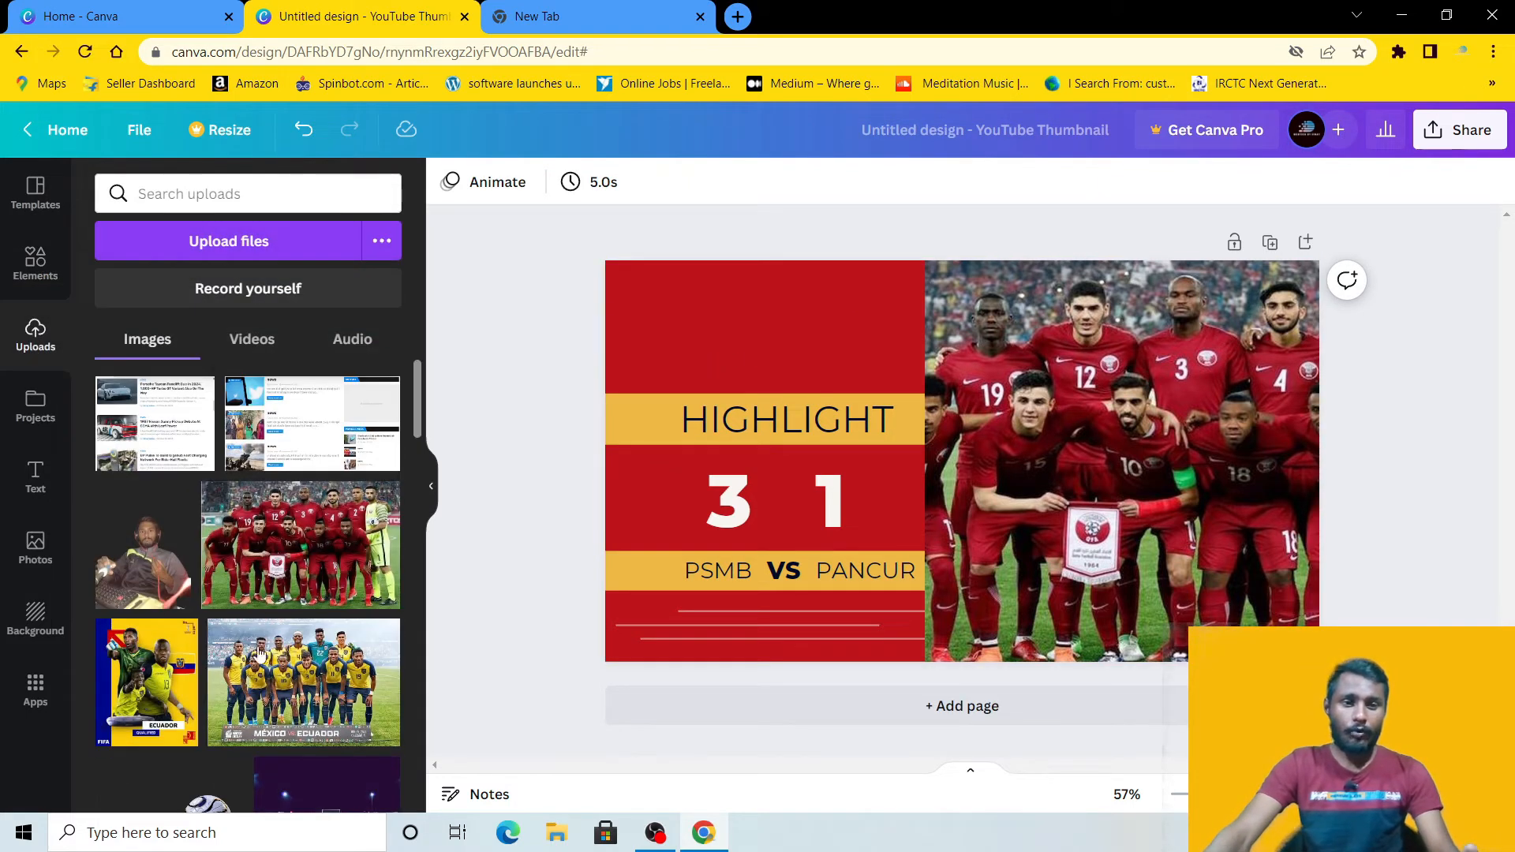
pyautogui.scroll(-5, 175, 559)
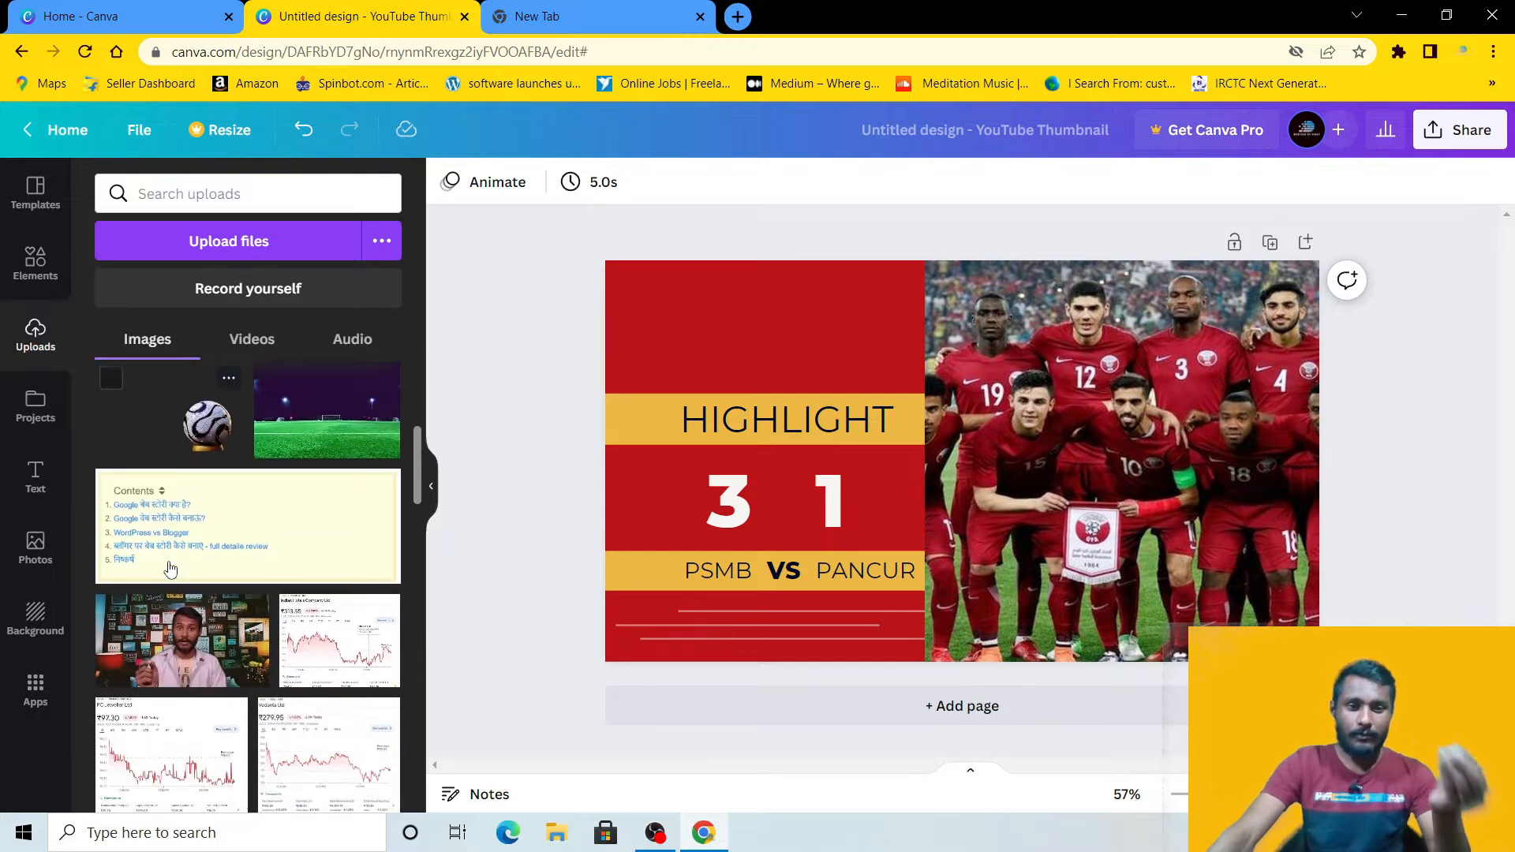
pyautogui.scroll(4, 169, 569)
pyautogui.scroll(2, 169, 566)
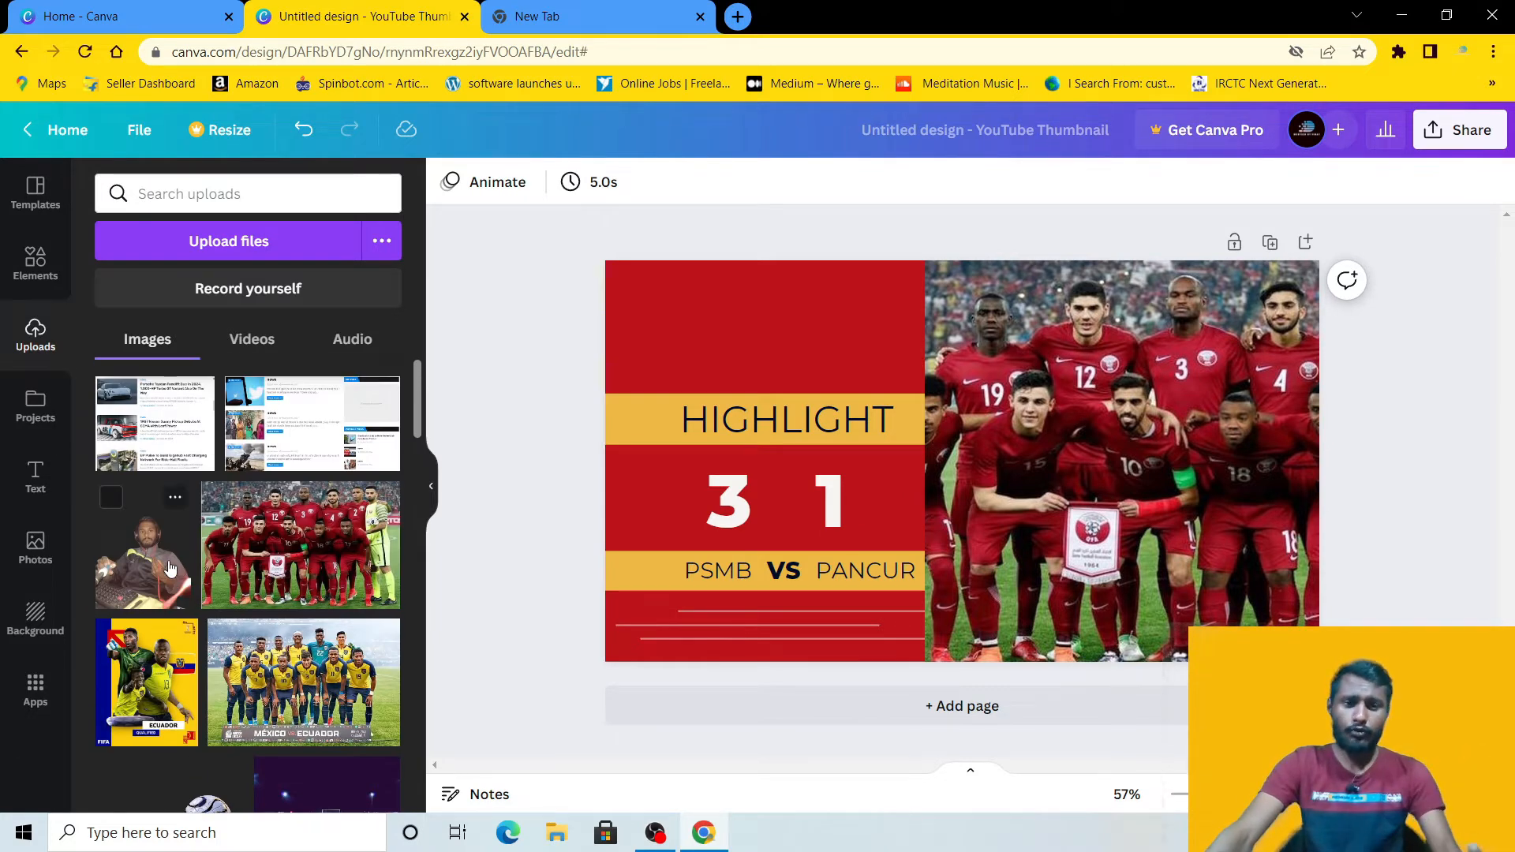
pyautogui.click(217, 240)
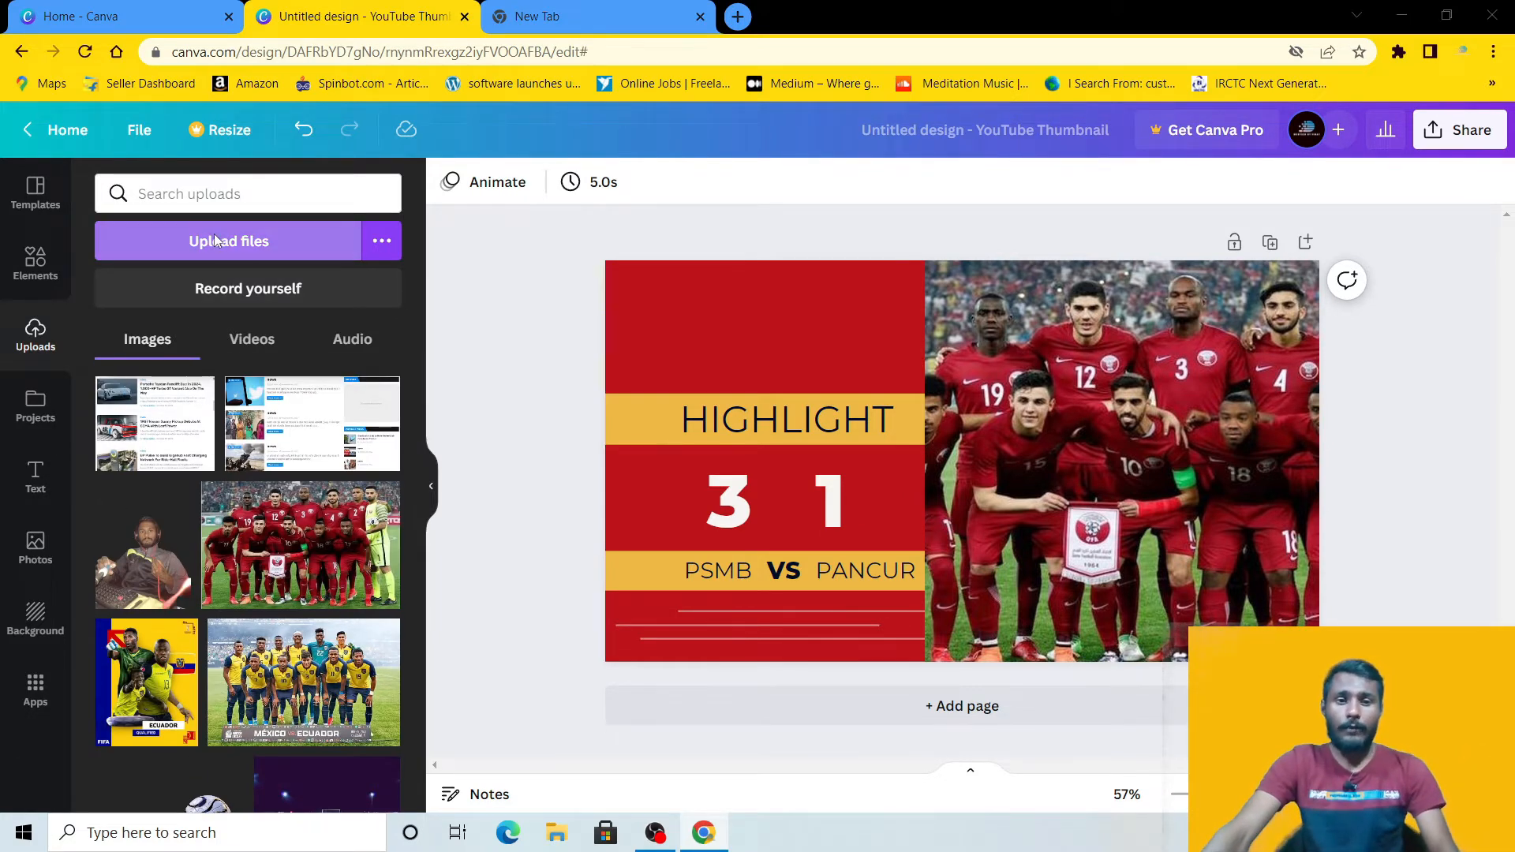
pyautogui.scroll(-5, 247, 263)
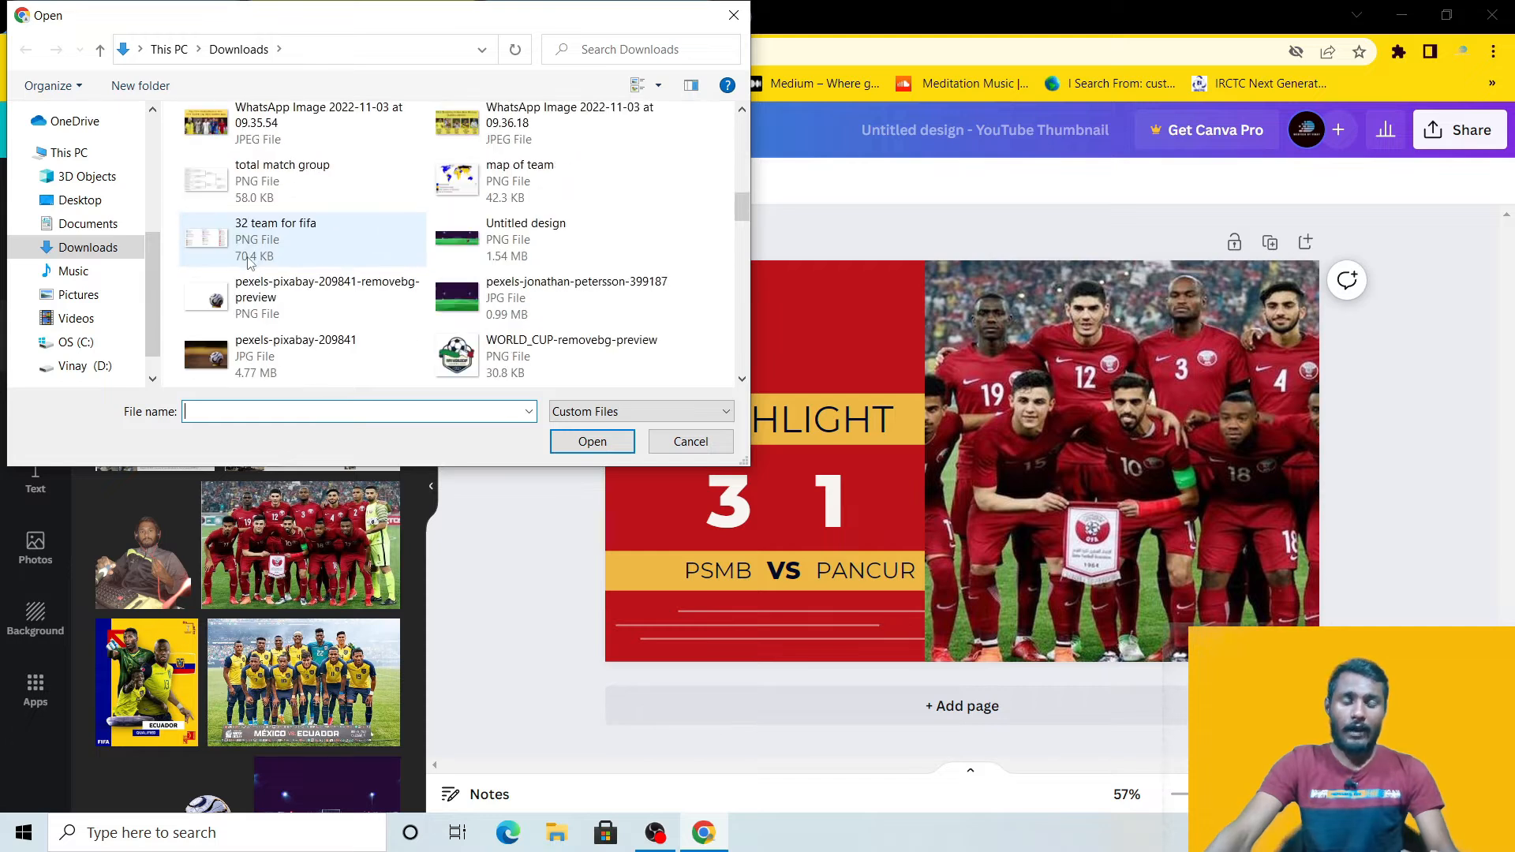
pyautogui.scroll(2, 247, 263)
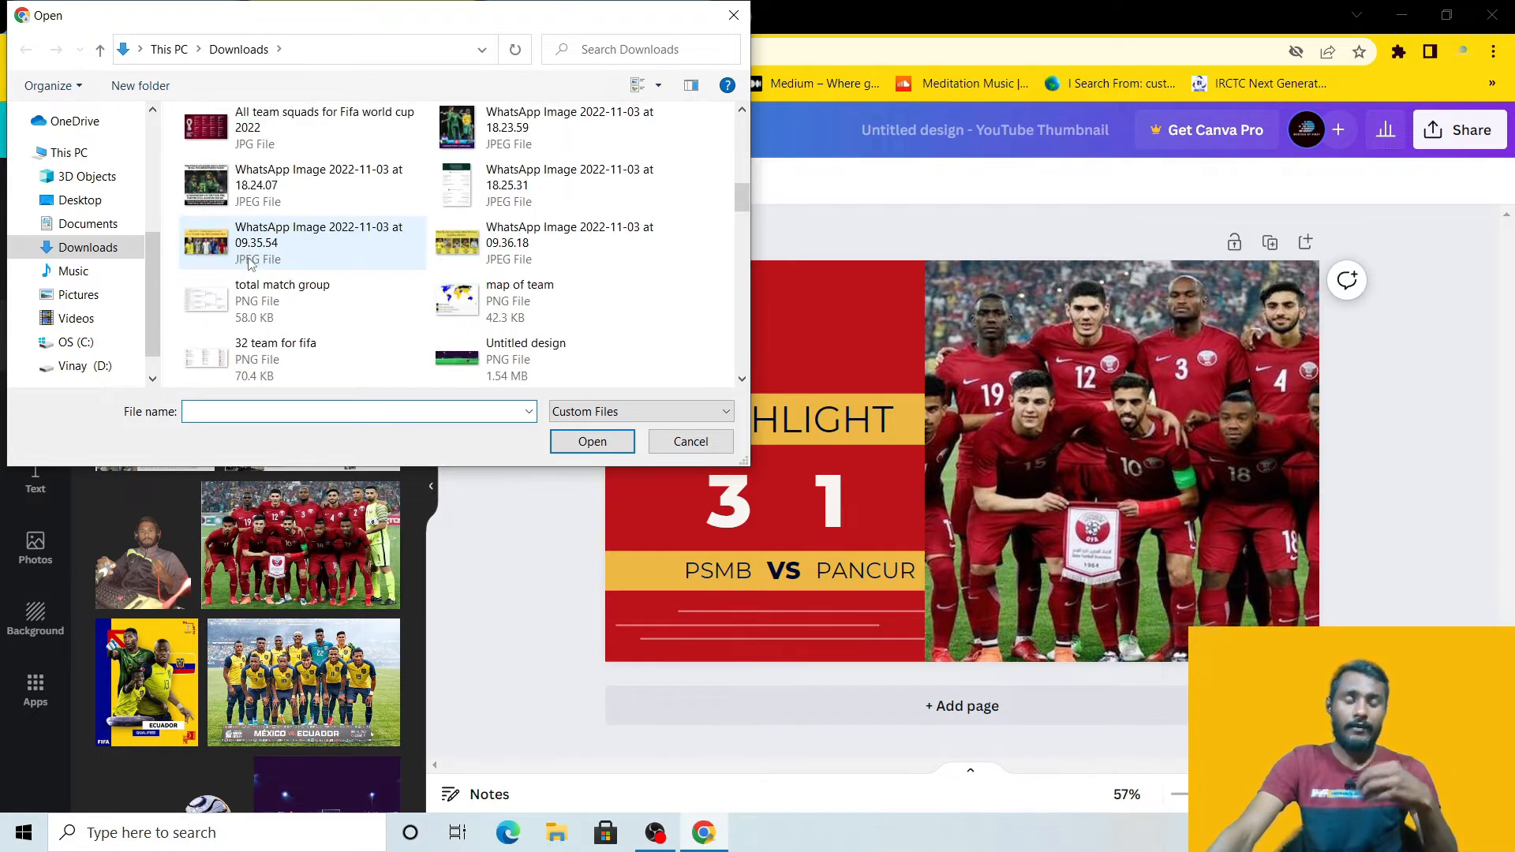
pyautogui.scroll(3, 251, 263)
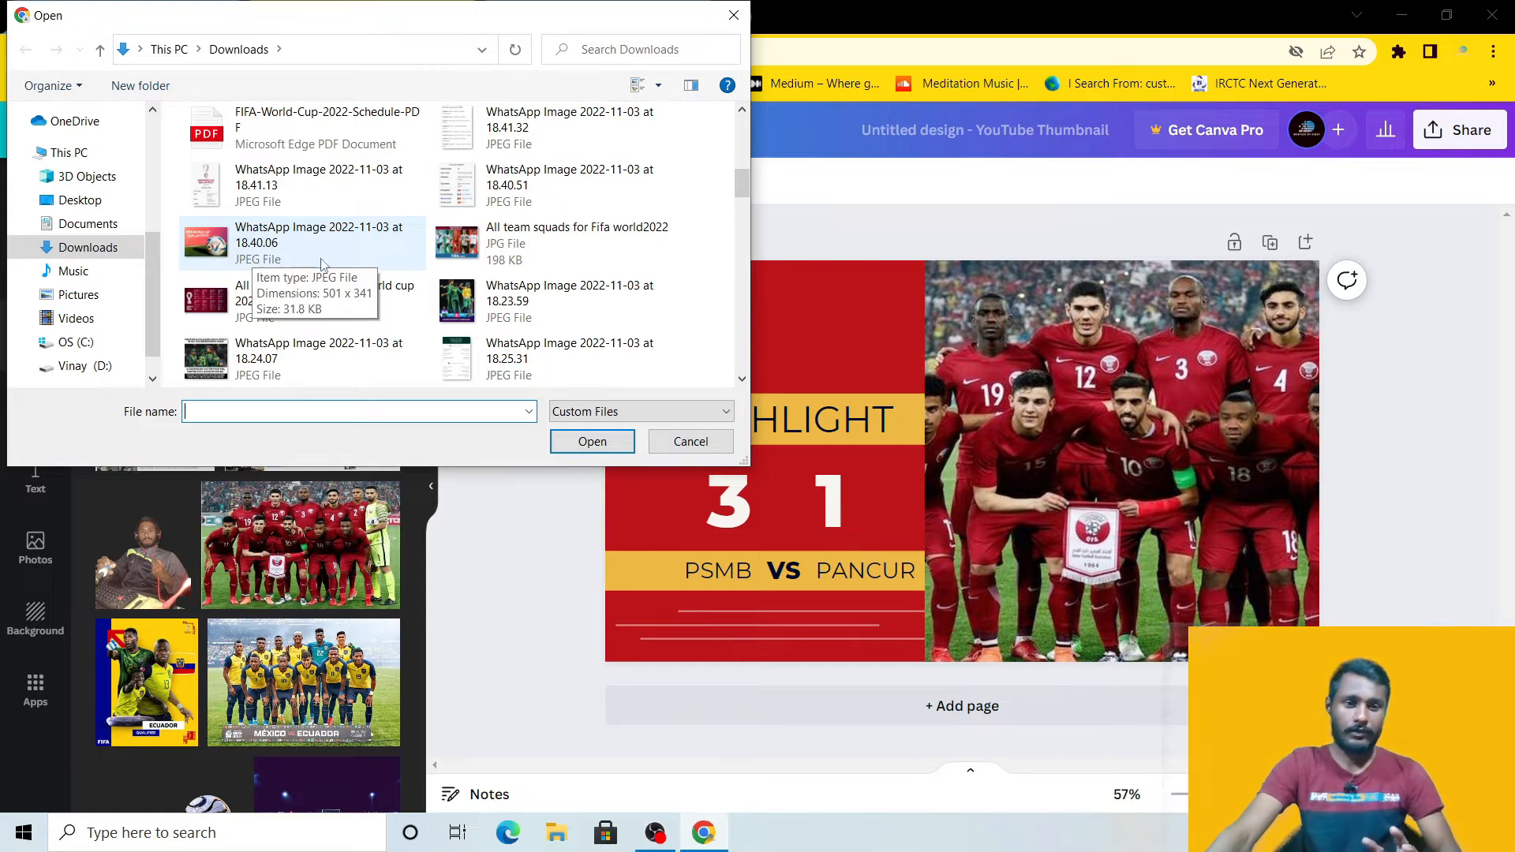
pyautogui.scroll(-5, 316, 260)
pyautogui.scroll(-3, 355, 233)
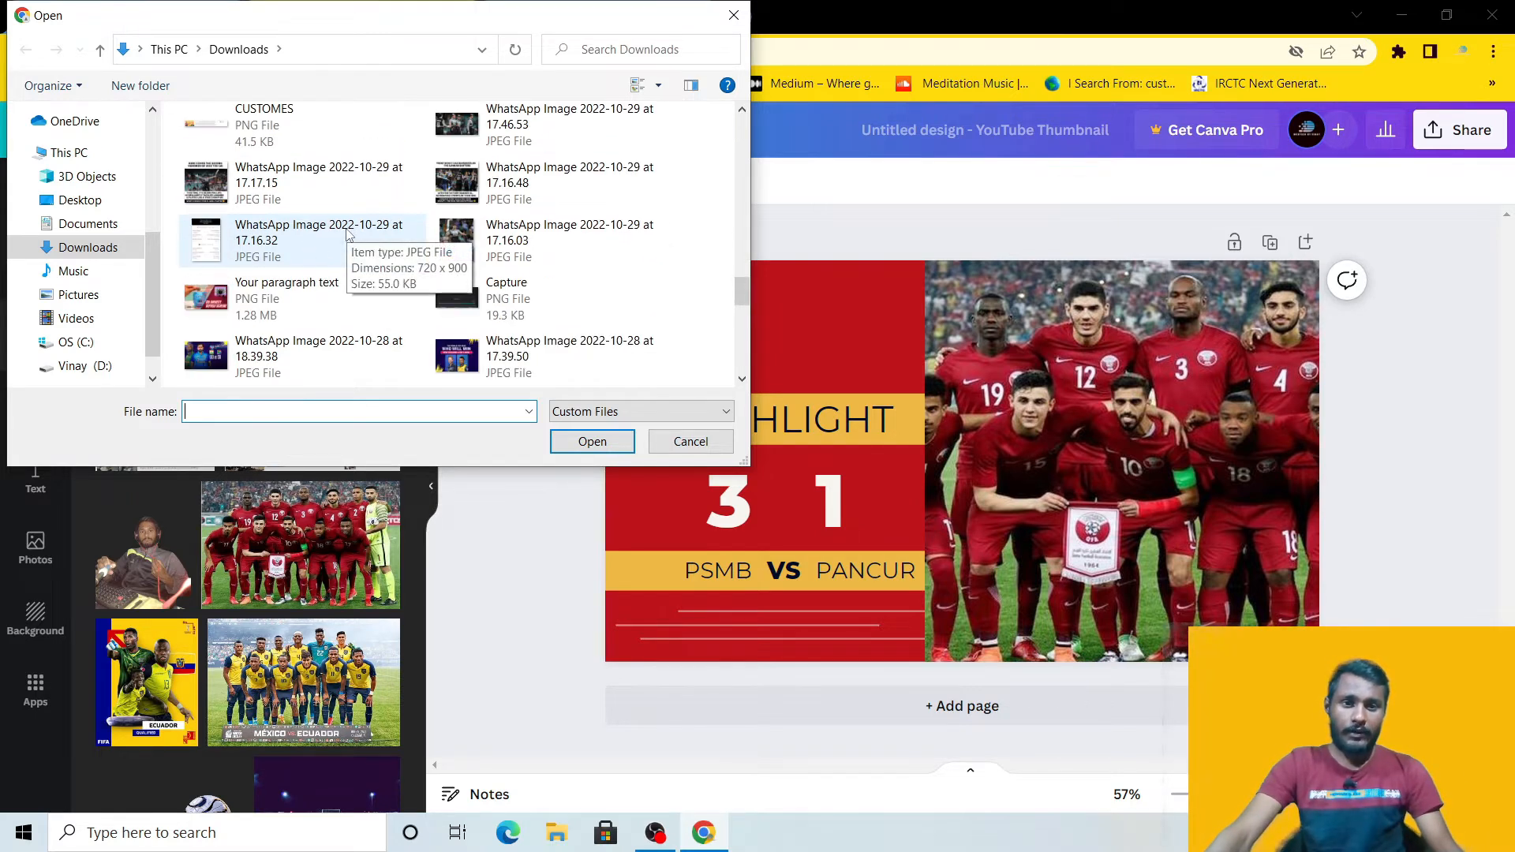
pyautogui.scroll(-3, 355, 237)
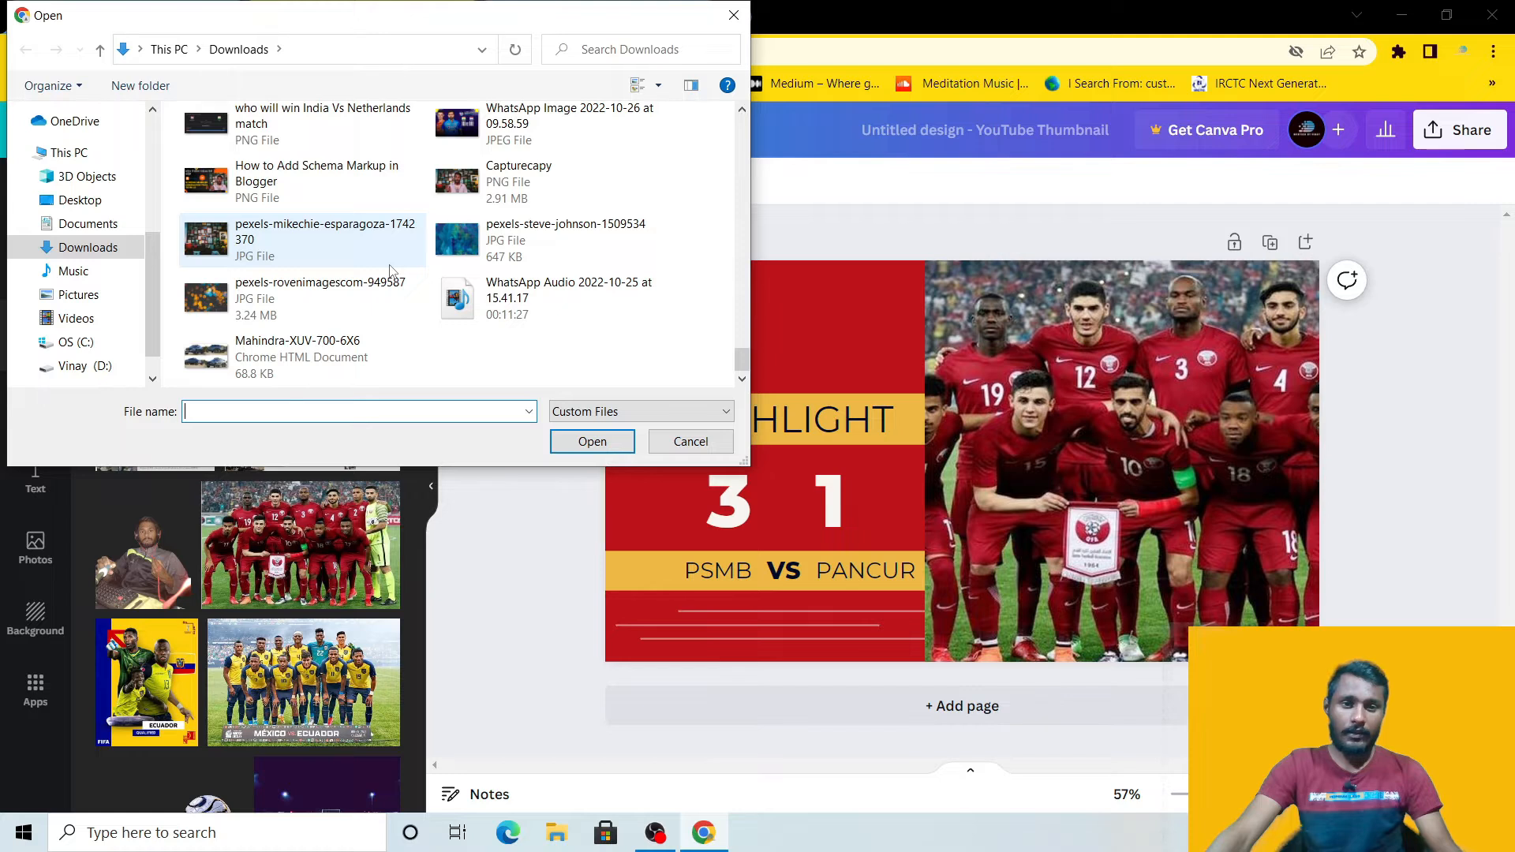
pyautogui.scroll(3, 284, 198)
pyautogui.scroll(1, 284, 196)
pyautogui.click(284, 193)
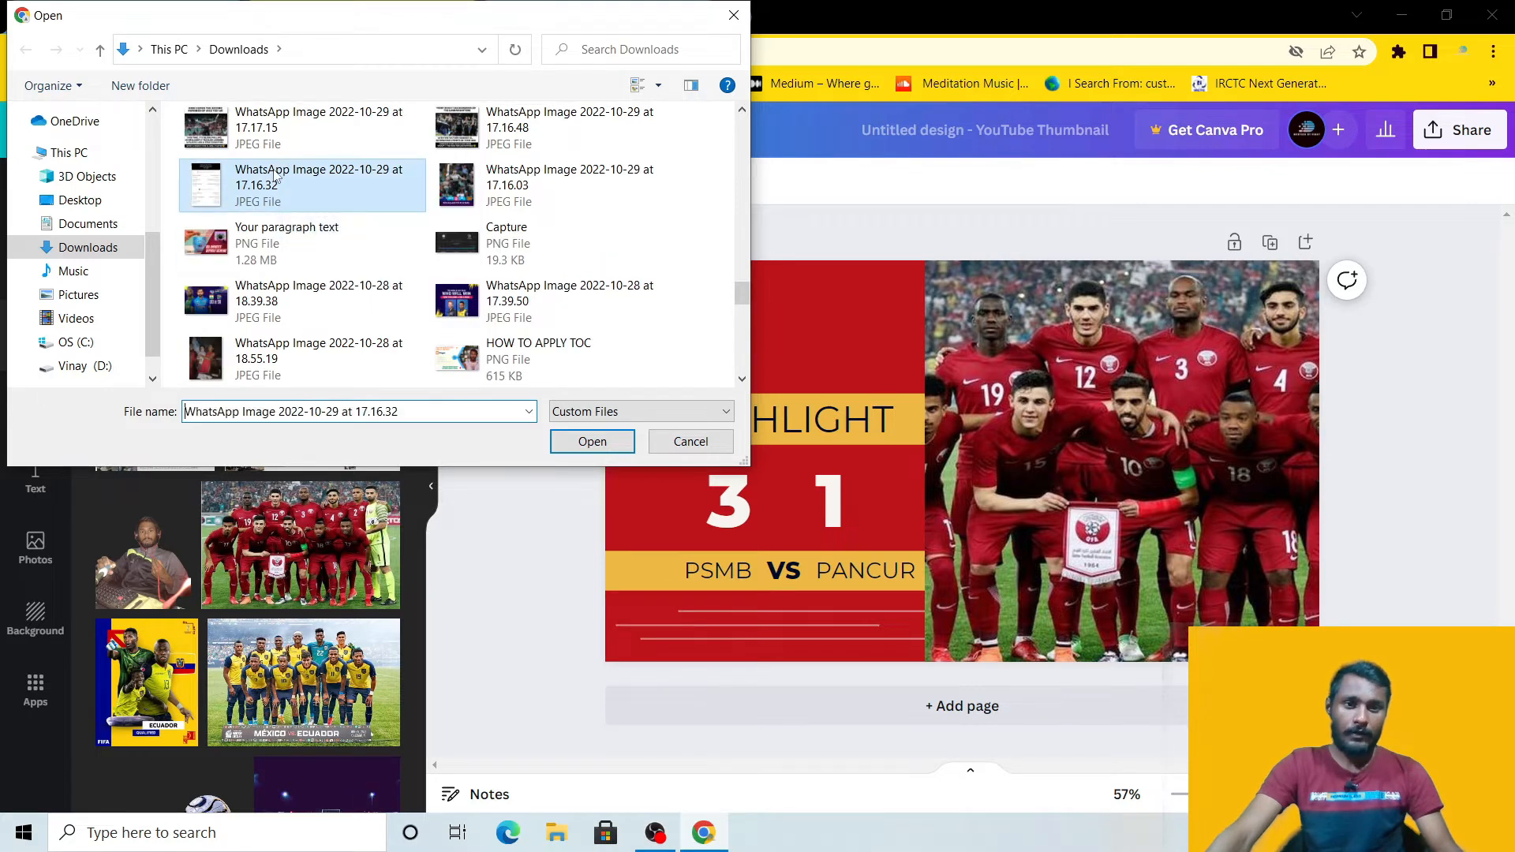
pyautogui.click(592, 442)
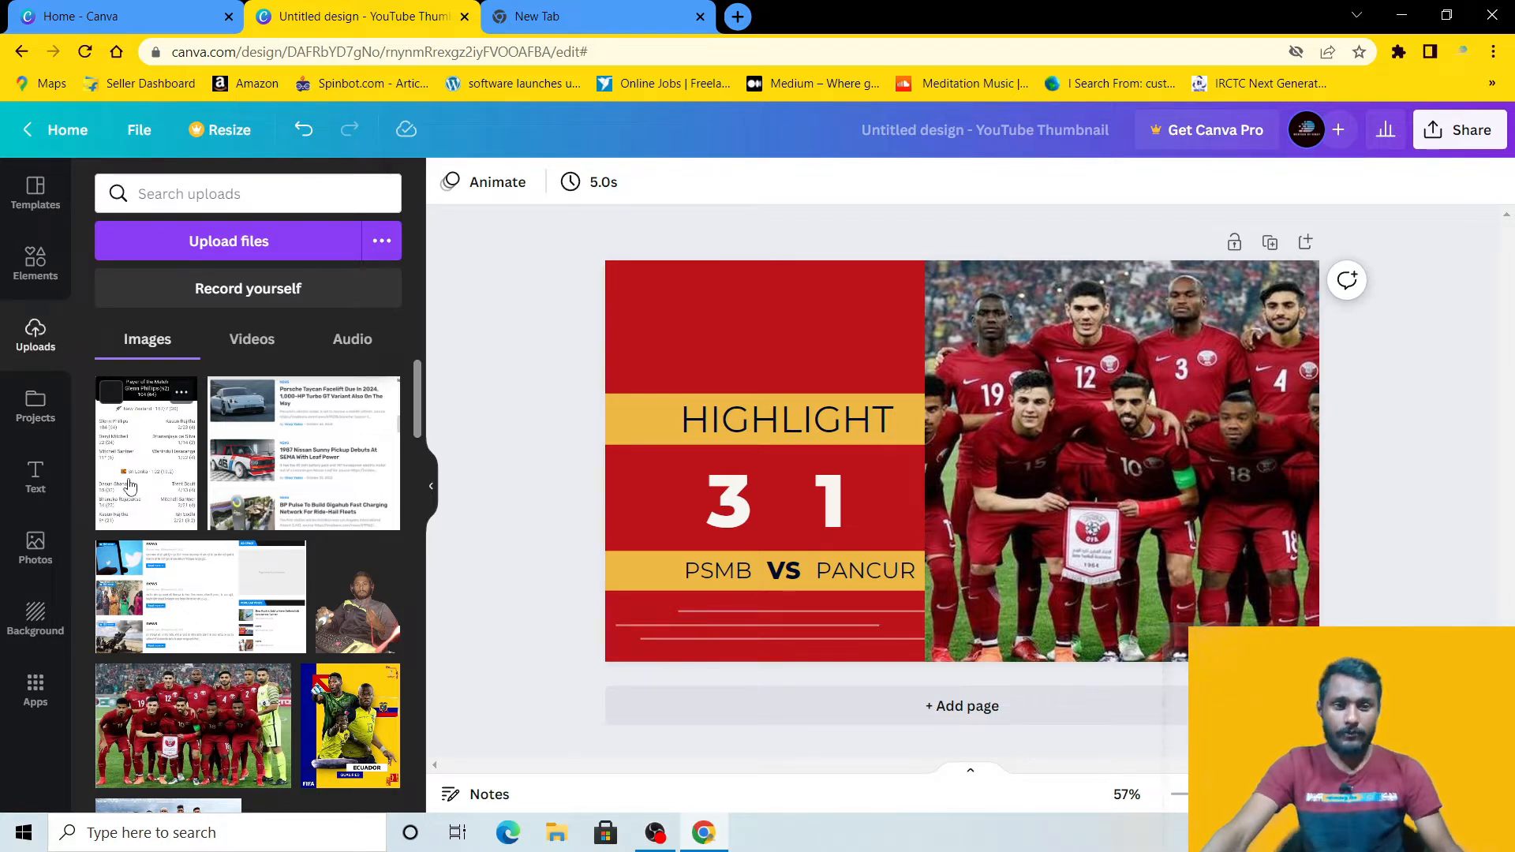
# Step: Add the newly uploaded scorecard image to the thumbnail, shrink it slightly and move it over the red left half
pyautogui.click(142, 456)
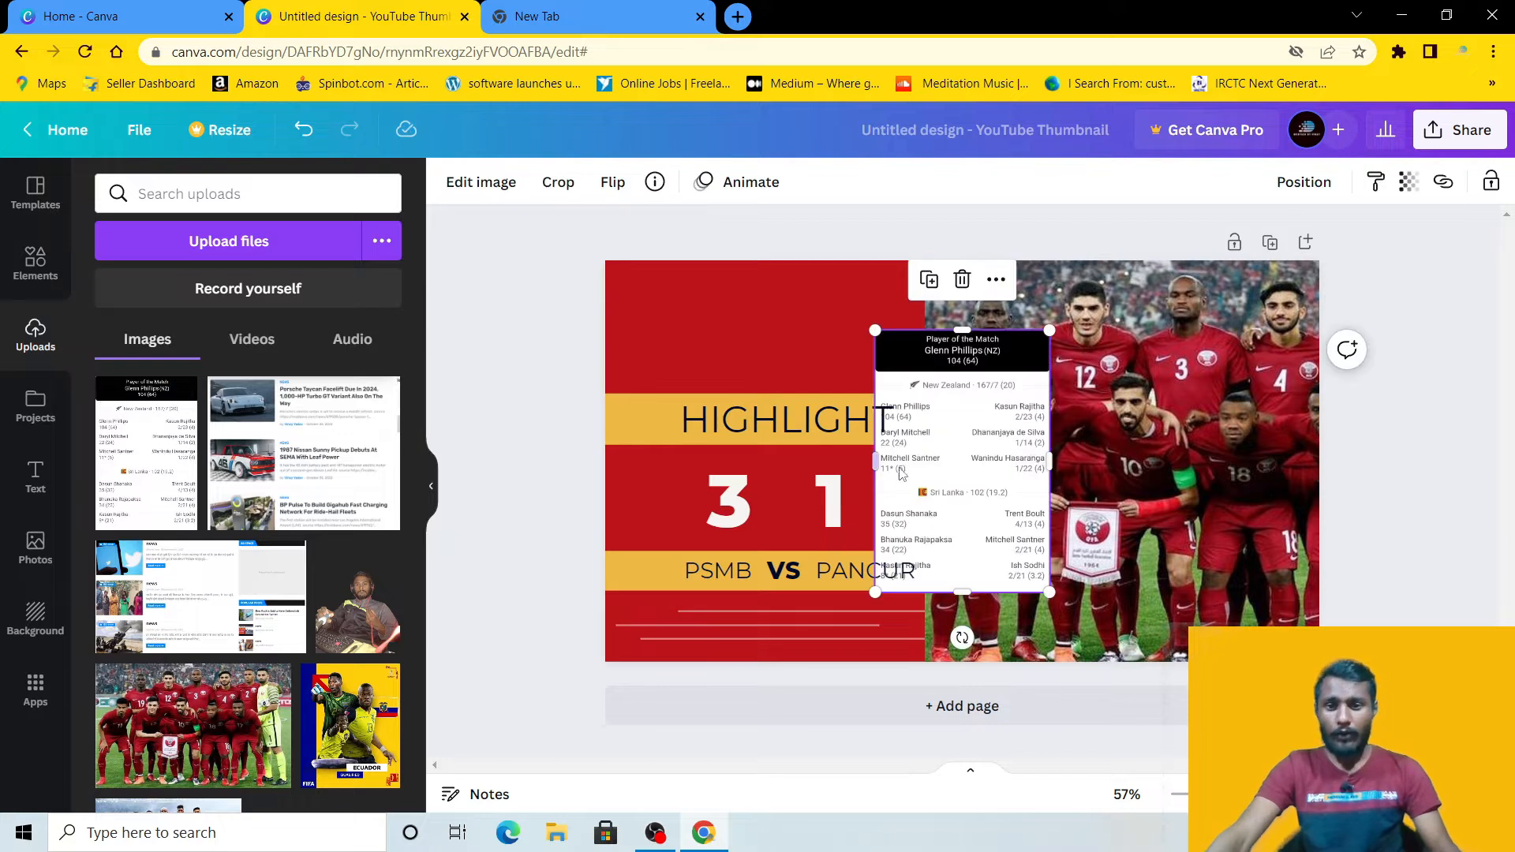
pyautogui.moveTo(980, 456); pyautogui.dragTo(874, 424)
pyautogui.moveTo(803, 440); pyautogui.dragTo(804, 442)
pyautogui.moveTo(812, 505); pyautogui.dragTo(899, 487)
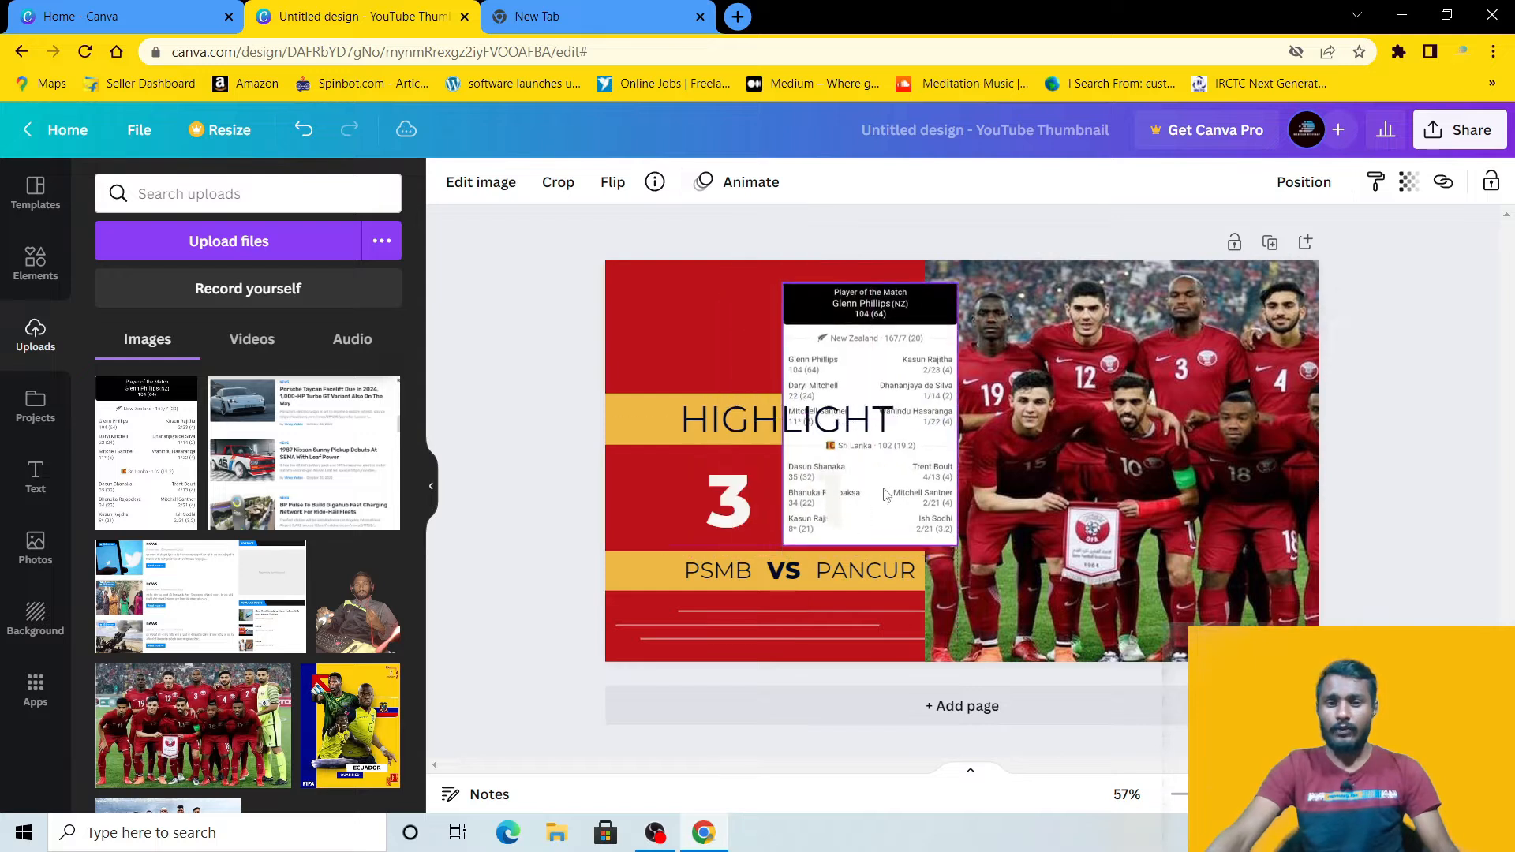
pyautogui.moveTo(953, 555)
pyautogui.mouseDown()
pyautogui.moveTo(800, 508)
pyautogui.moveTo(953, 540)
pyautogui.mouseUp()
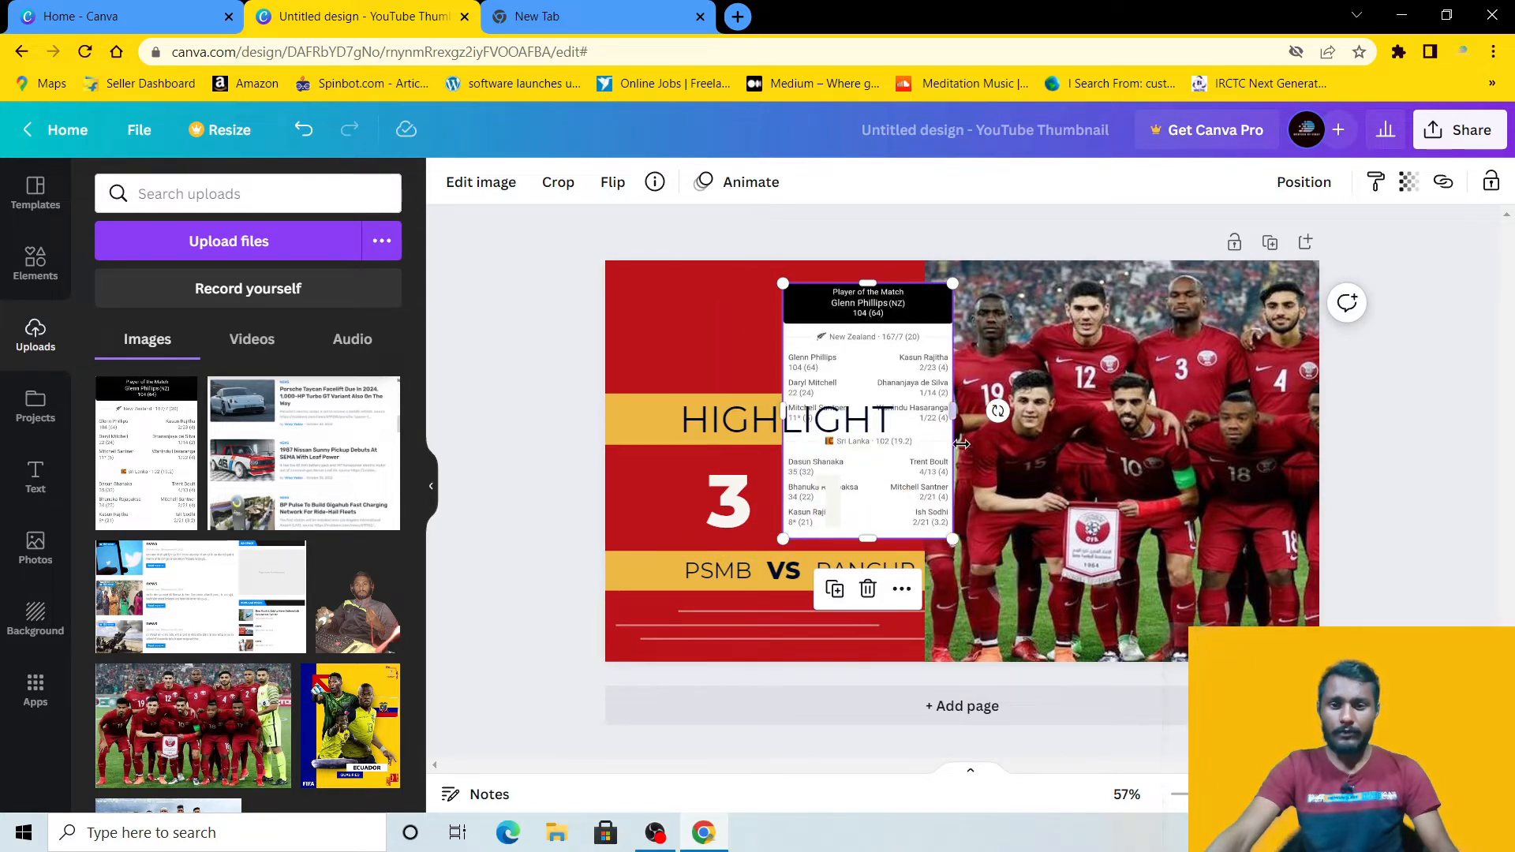
pyautogui.moveTo(889, 355); pyautogui.dragTo(808, 348)
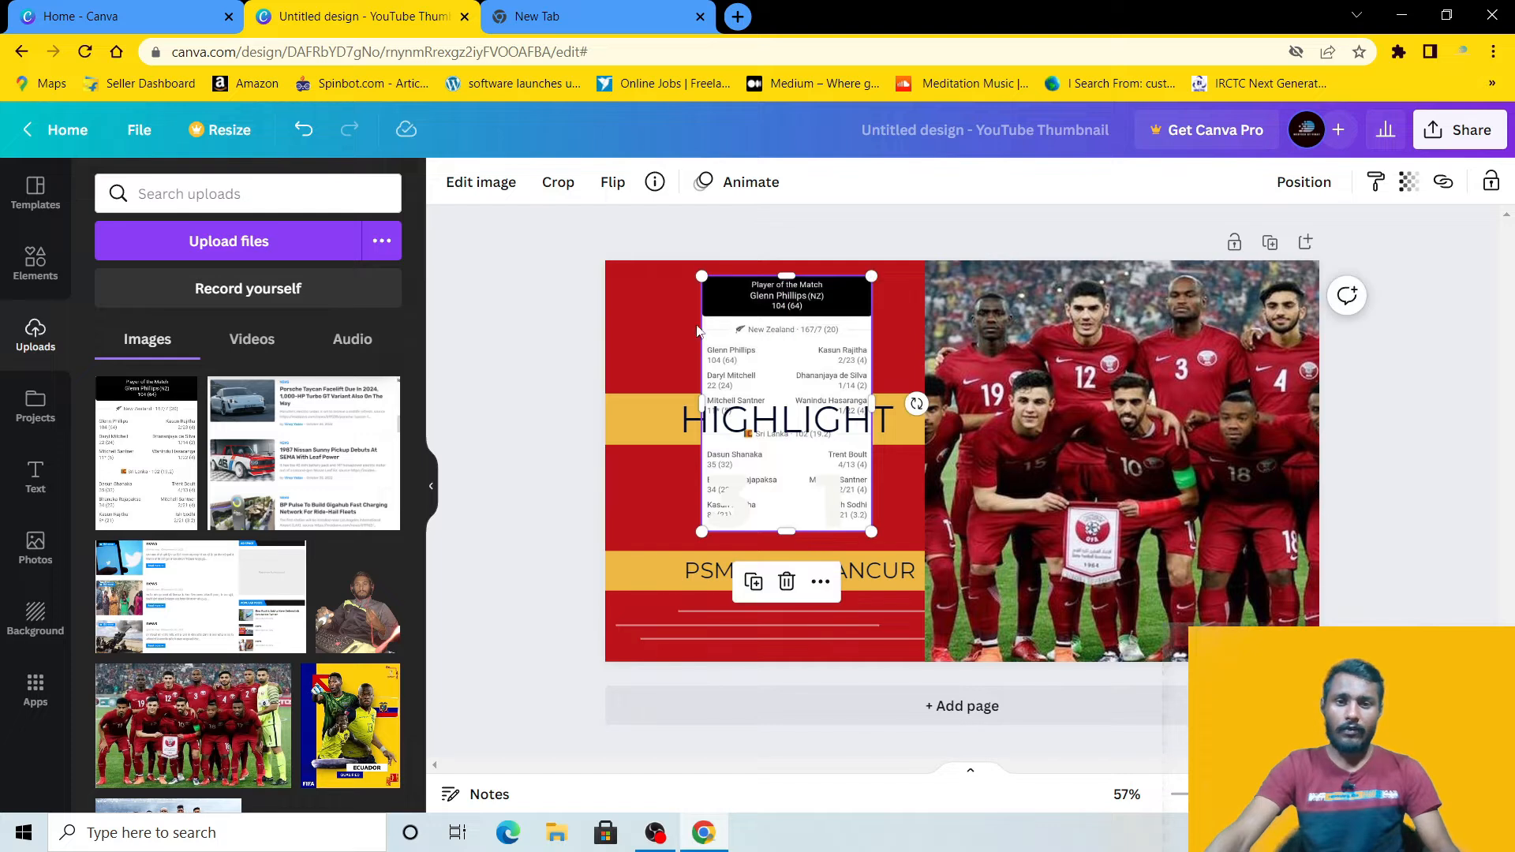
# Step: Review the adjustments, filters and effects available for the scorecard image, and delete the image from the thumbnail
pyautogui.click(479, 187)
pyautogui.scroll(-5, 226, 600)
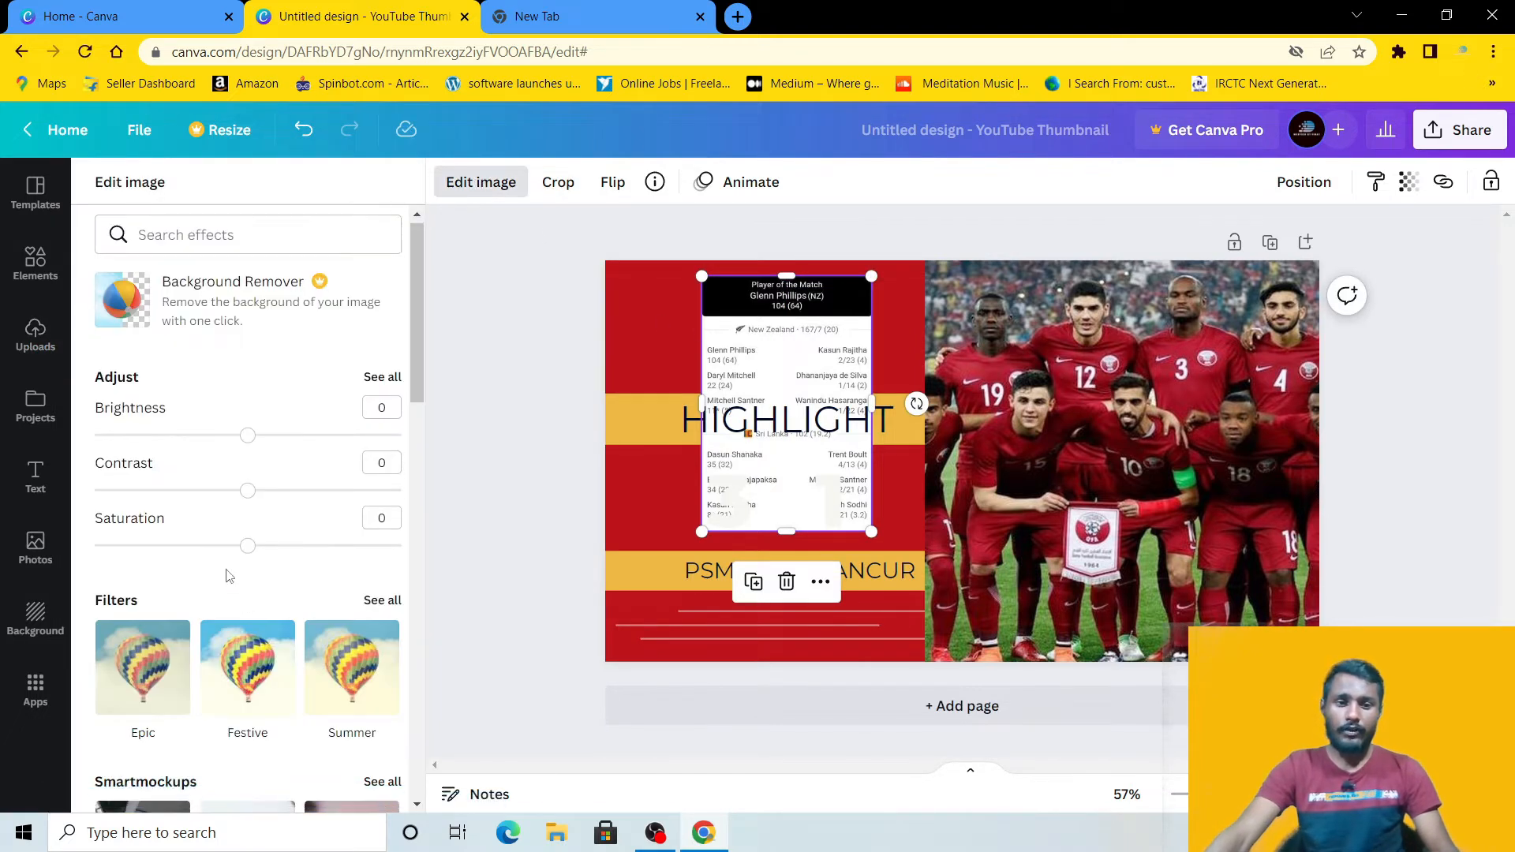
pyautogui.scroll(-1, 288, 572)
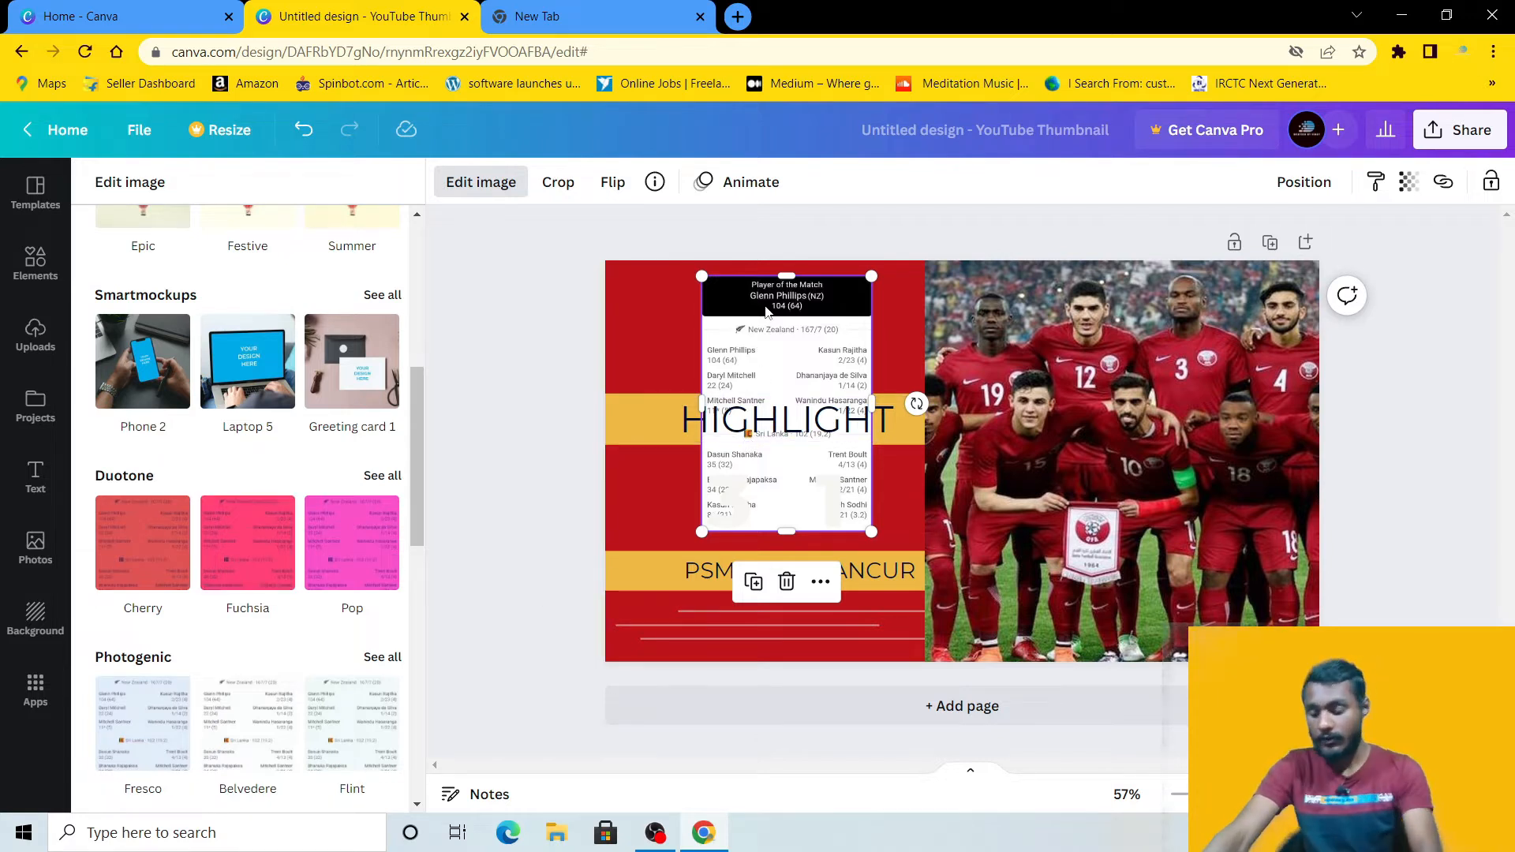
pyautogui.press('Delete')
# Step: Open the text options and move the HIGHLIGHT text up from the yellow band onto the red area above it
pyautogui.click(36, 477)
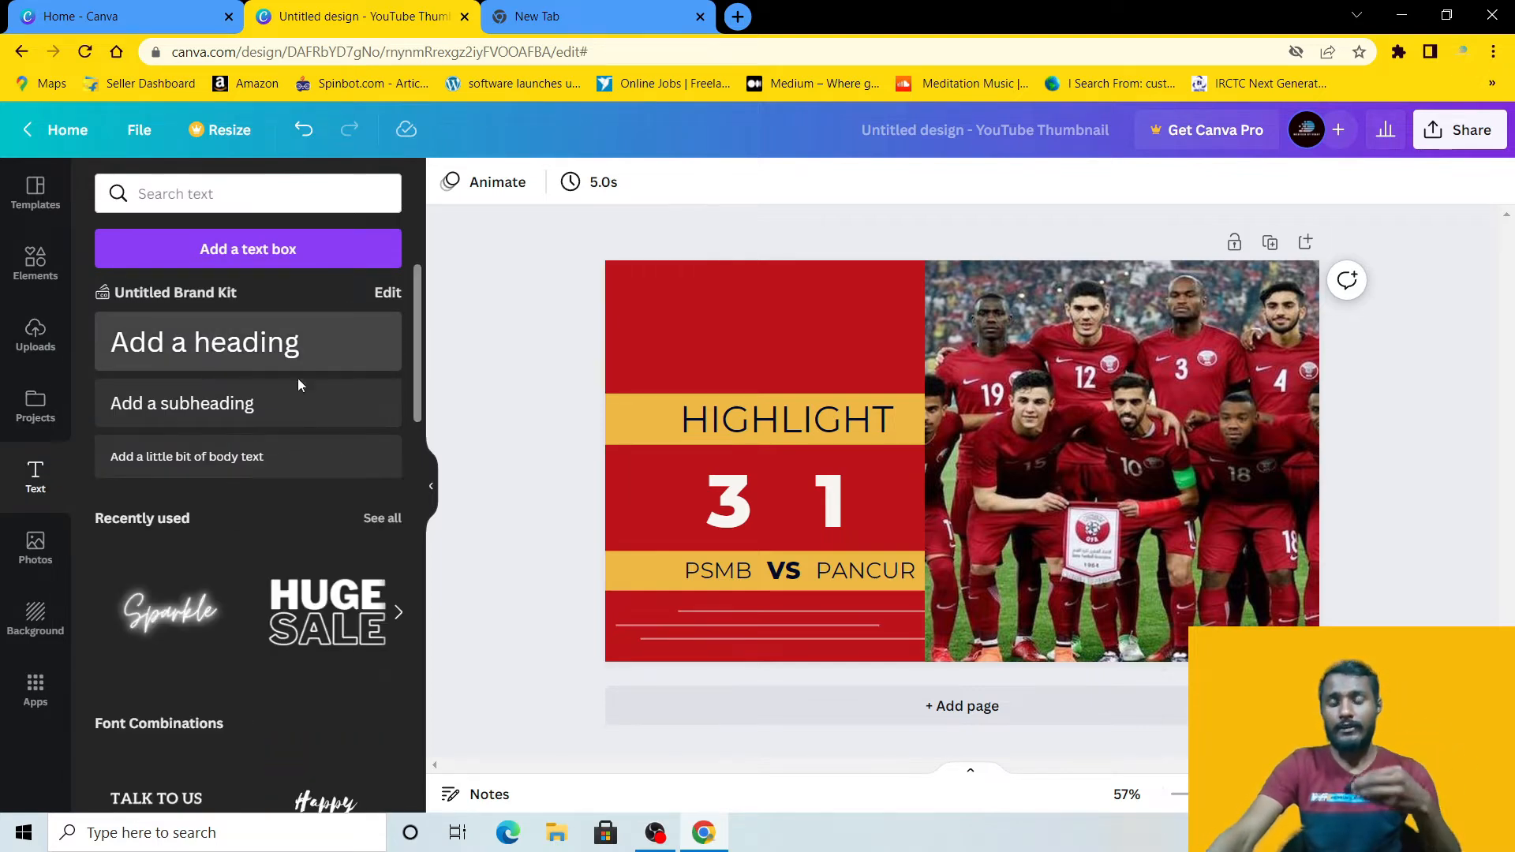
pyautogui.click(760, 419)
pyautogui.moveTo(760, 419); pyautogui.dragTo(744, 331)
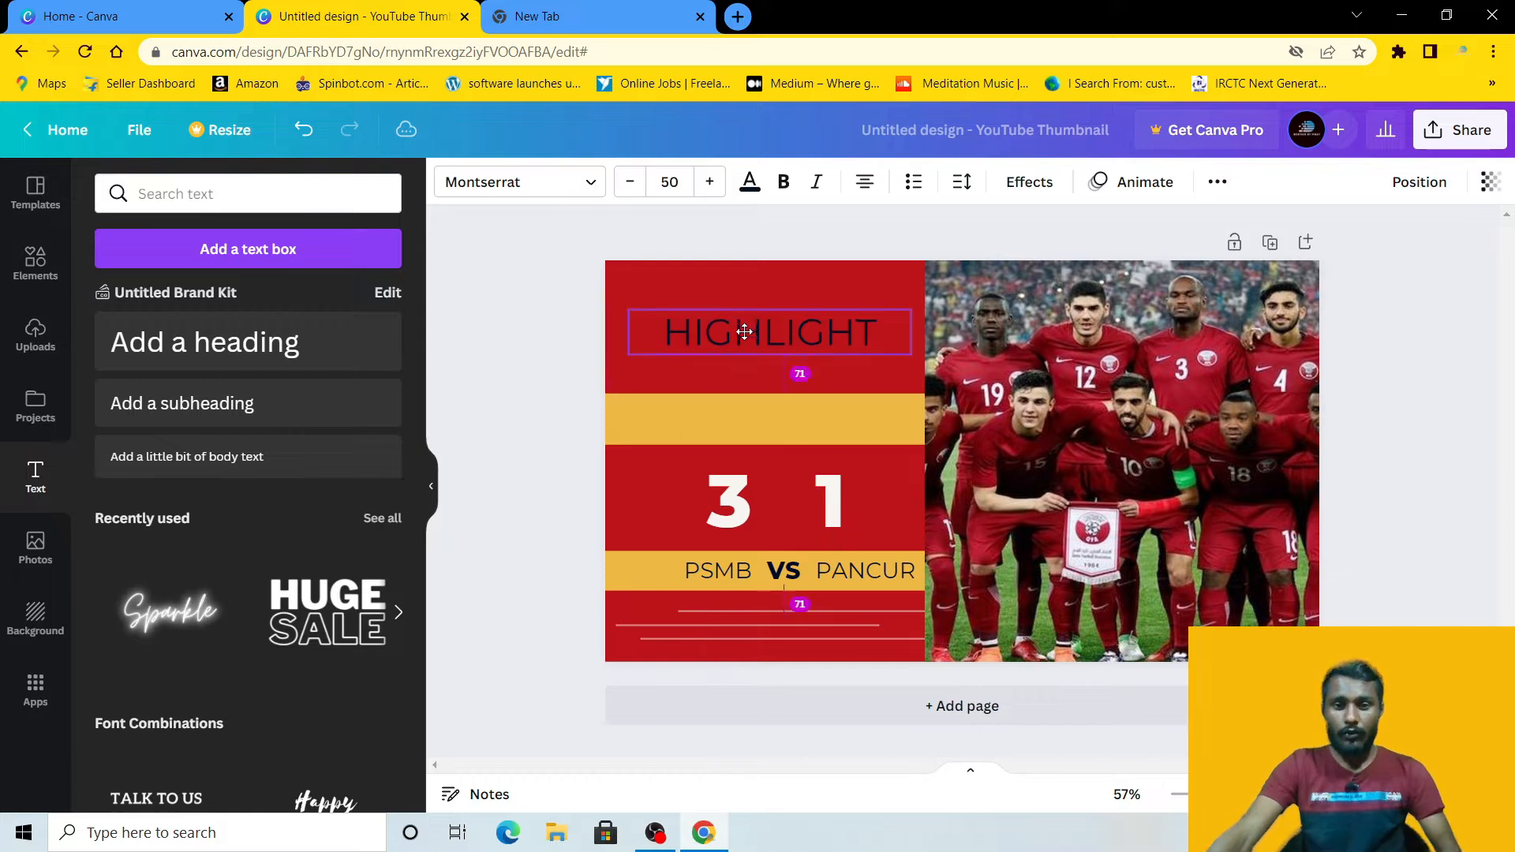
# Step: Change the font of the HIGHLIGHT text to Barabara
pyautogui.doubleClick(762, 338)
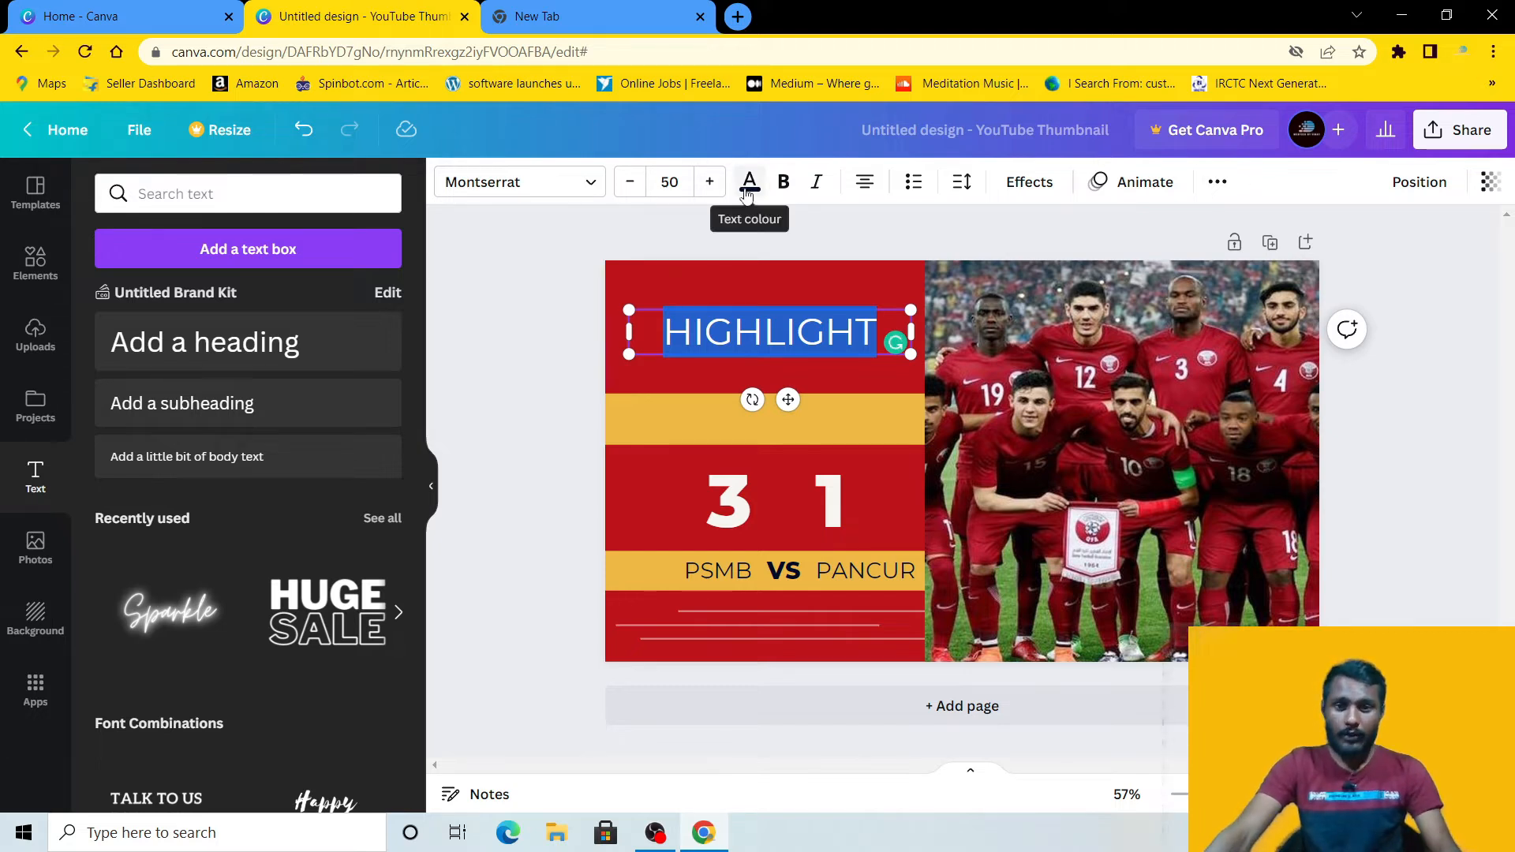
pyautogui.click(522, 189)
pyautogui.scroll(-4, 190, 396)
pyautogui.scroll(2, 190, 484)
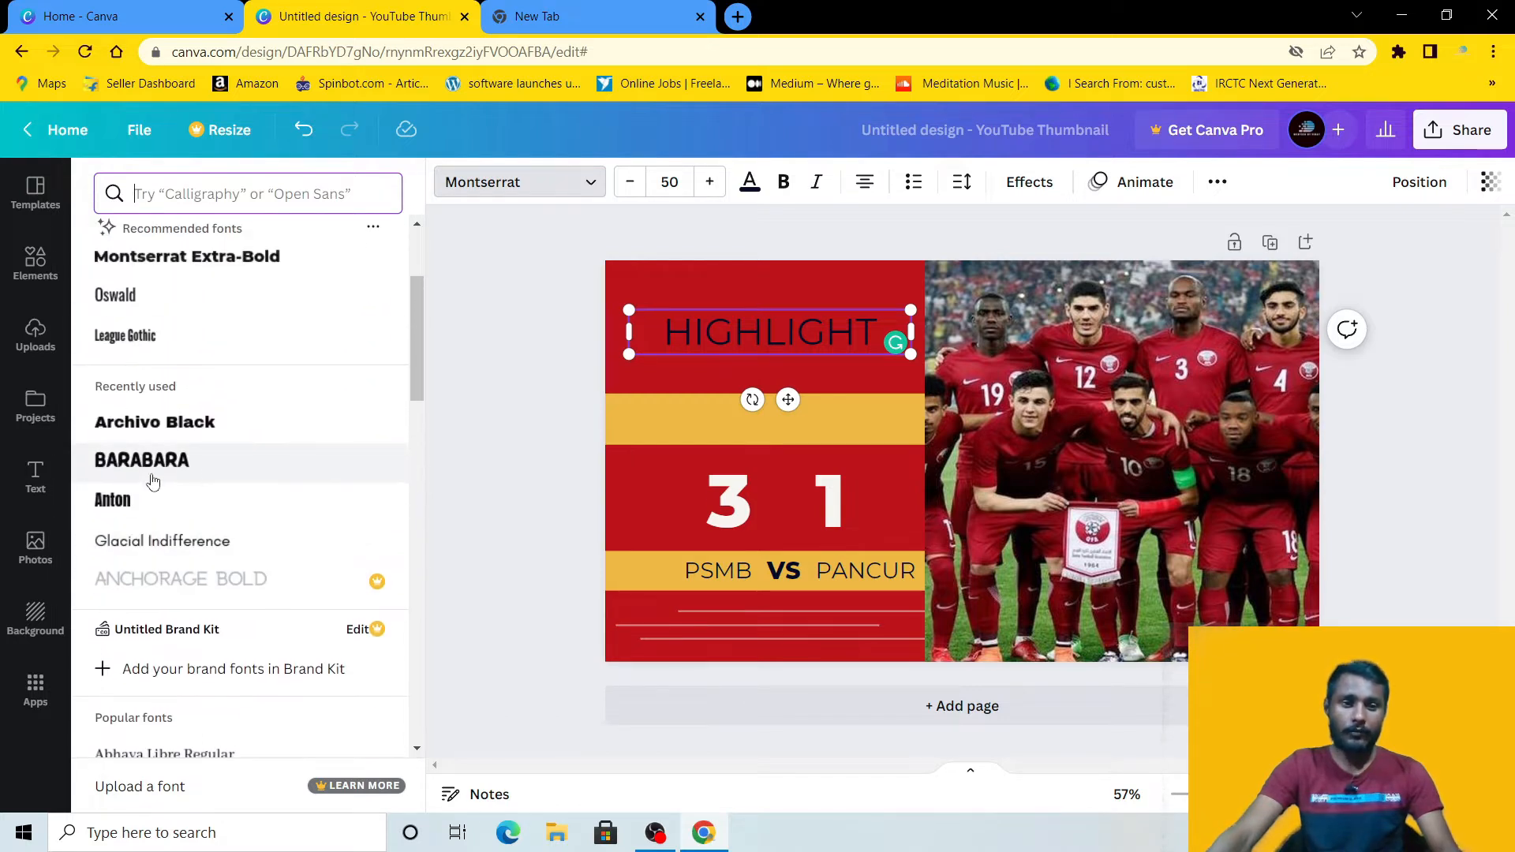
pyautogui.click(149, 461)
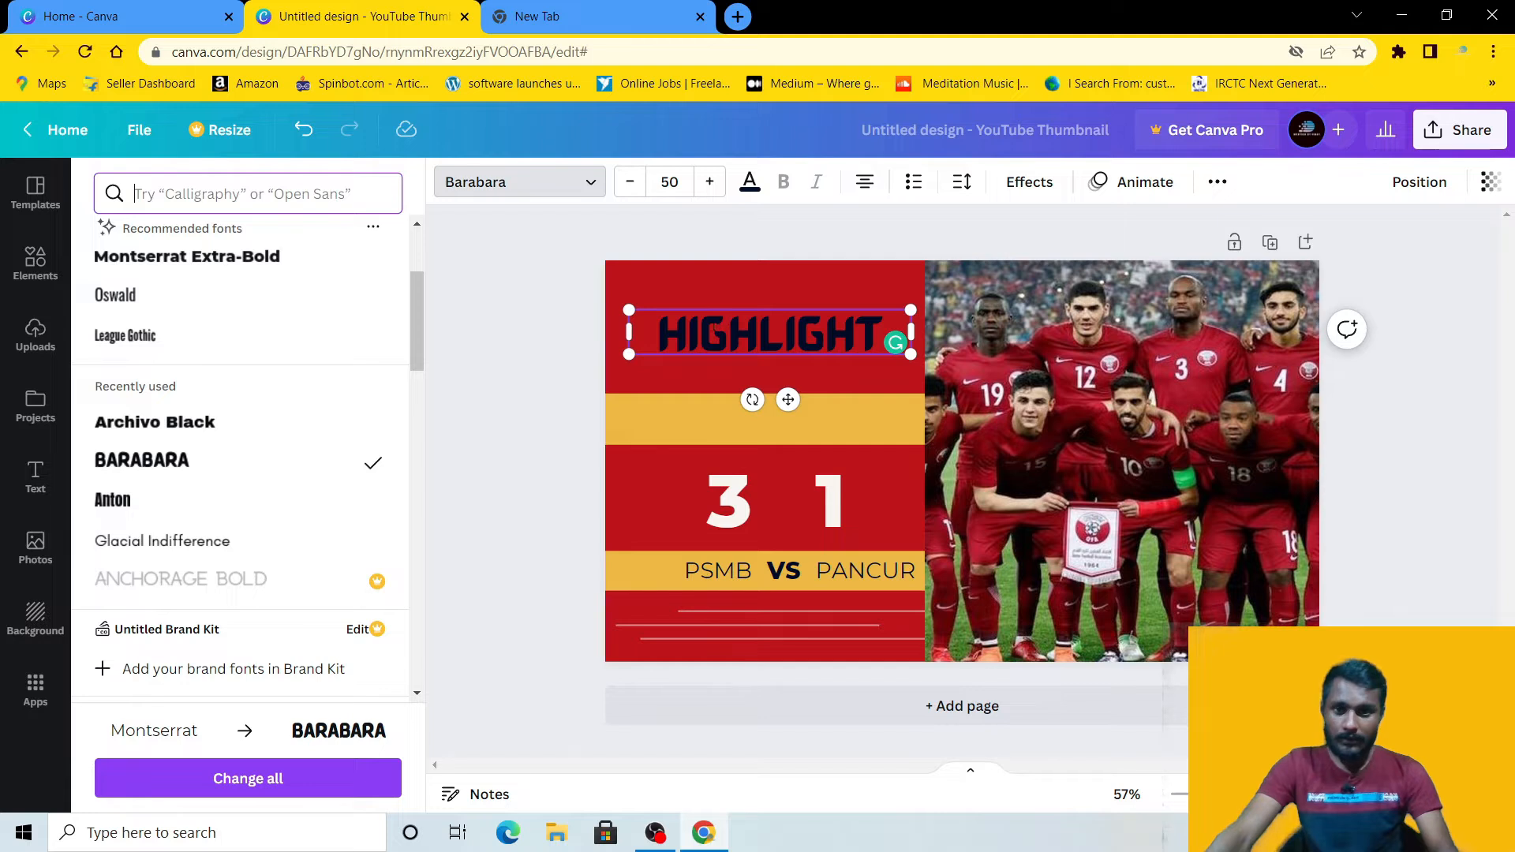
# Step: Adjust the HIGHLIGHT text's size to 49.9 and move it close to the upper edge of the red area
pyautogui.click(631, 182)
pyautogui.click(631, 182)
pyautogui.click(631, 183)
pyautogui.click(632, 182)
pyautogui.click(632, 183)
pyautogui.click(631, 182)
pyautogui.click(632, 182)
pyautogui.click(631, 182)
pyautogui.click(711, 183)
pyautogui.click(713, 186)
pyautogui.moveTo(756, 336)
pyautogui.mouseDown()
pyautogui.moveTo(736, 335)
pyautogui.moveTo(761, 315)
pyautogui.moveTo(758, 335)
pyautogui.moveTo(778, 342)
pyautogui.moveTo(765, 328)
pyautogui.mouseUp()
pyautogui.click(651, 287)
pyautogui.moveTo(902, 340)
pyautogui.mouseDown()
pyautogui.moveTo(909, 359)
pyautogui.moveTo(860, 353)
pyautogui.moveTo(906, 355)
pyautogui.mouseUp()
pyautogui.moveTo(770, 328)
pyautogui.mouseDown()
pyautogui.moveTo(788, 320)
pyautogui.moveTo(774, 319)
pyautogui.mouseUp()
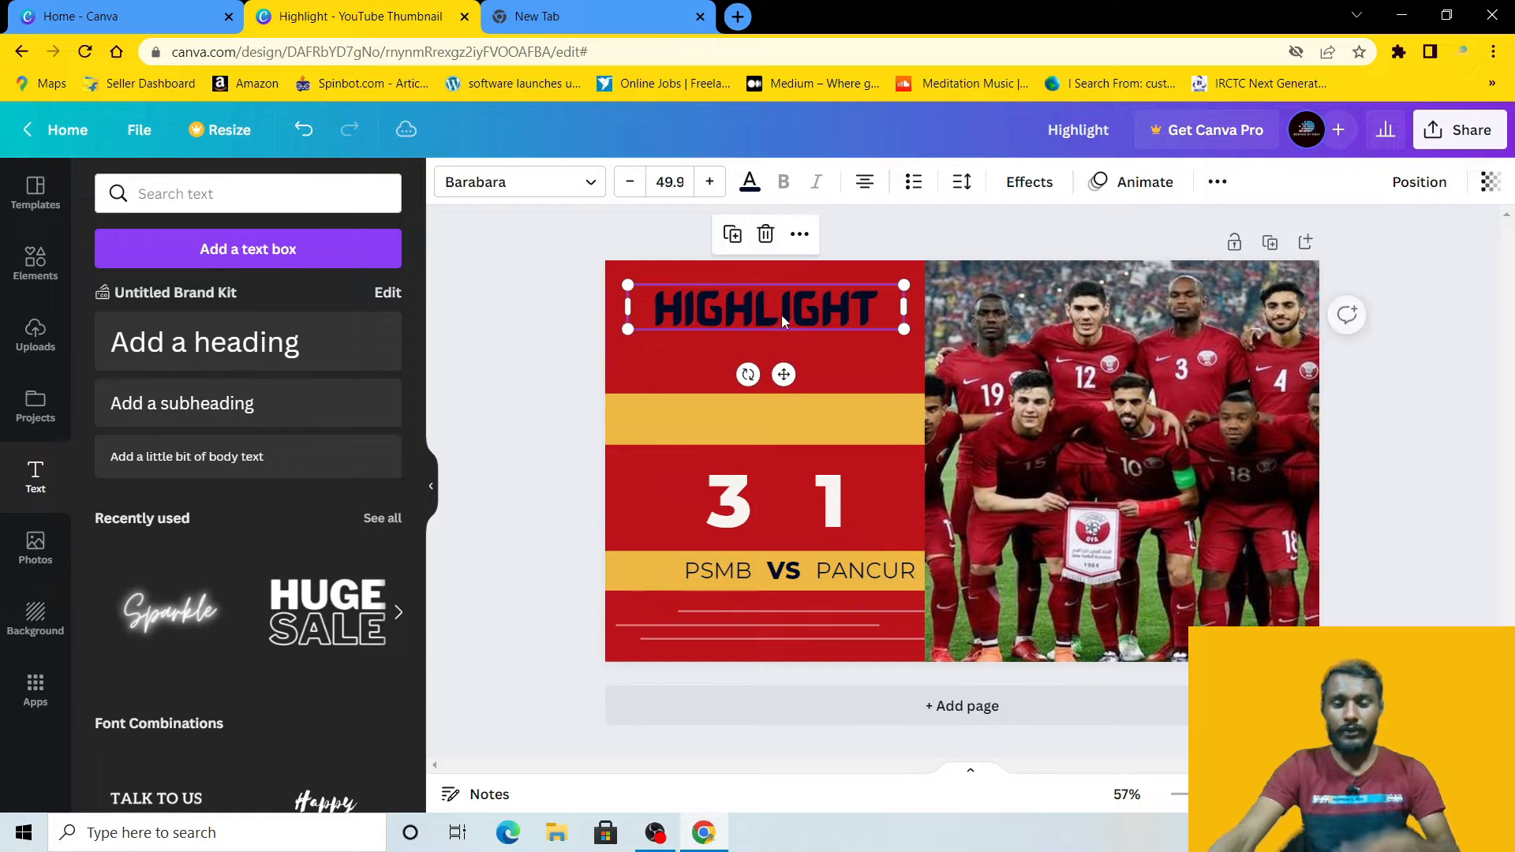
# Step: Change the HIGHLIGHT text's colour to the off-white document colour and move it slightly lower in the red area
pyautogui.click(750, 183)
pyautogui.click(326, 289)
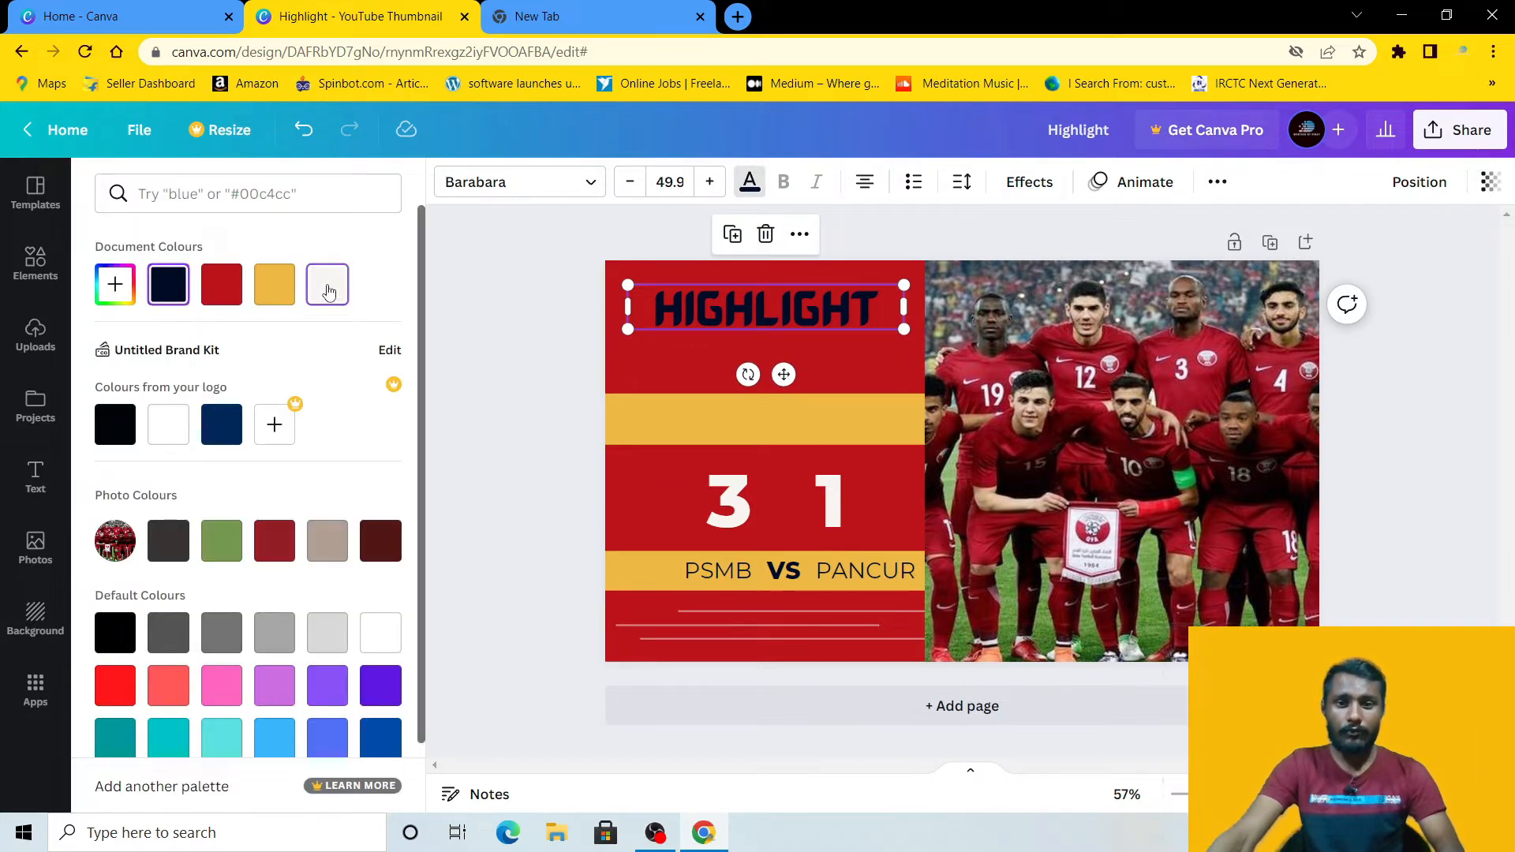
pyautogui.click(529, 389)
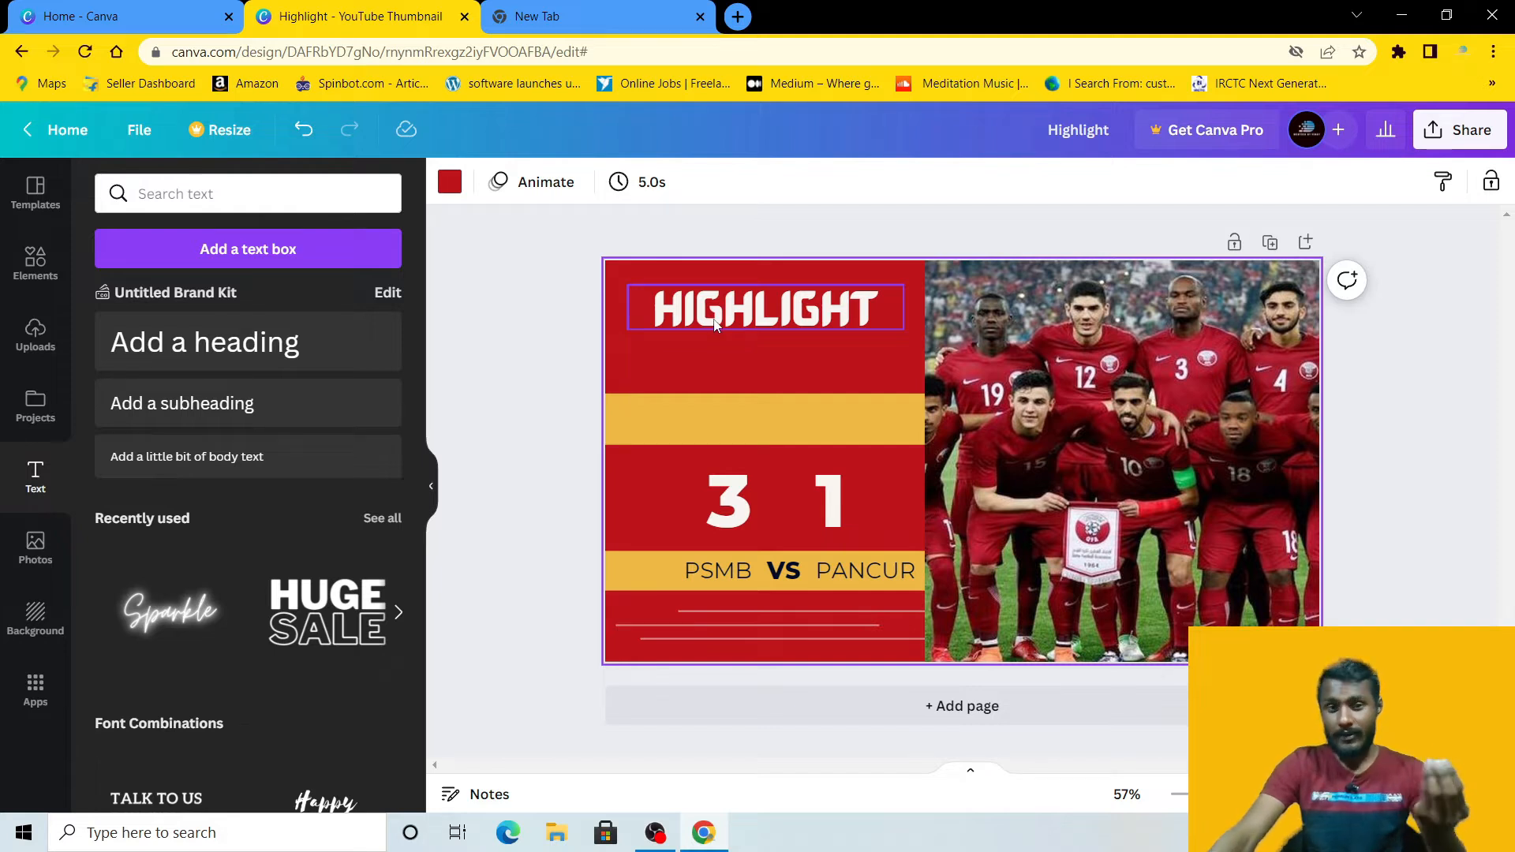
pyautogui.moveTo(718, 312); pyautogui.dragTo(721, 316)
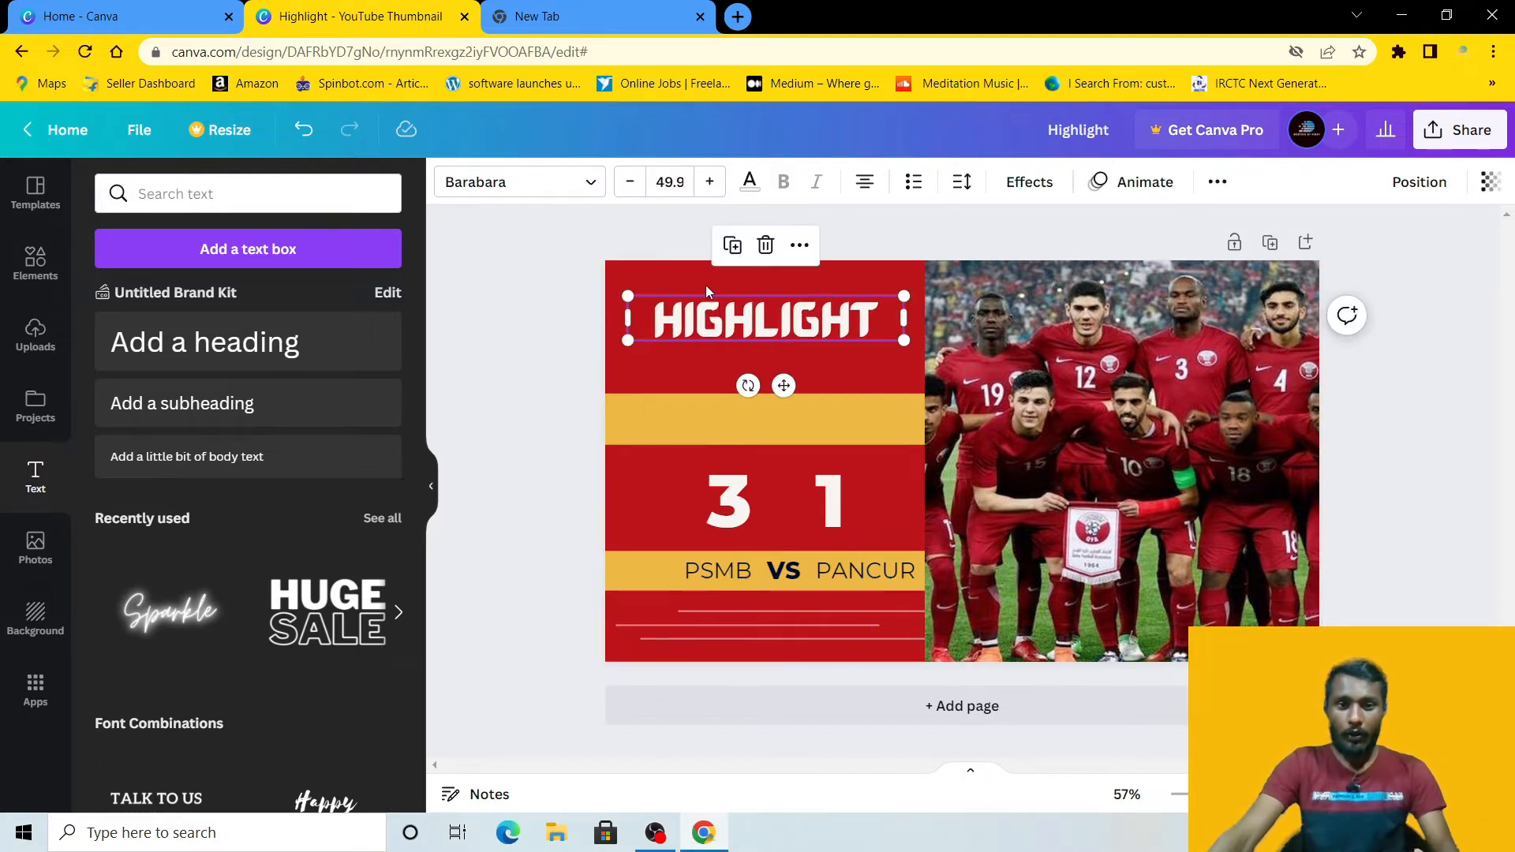
pyautogui.click(694, 279)
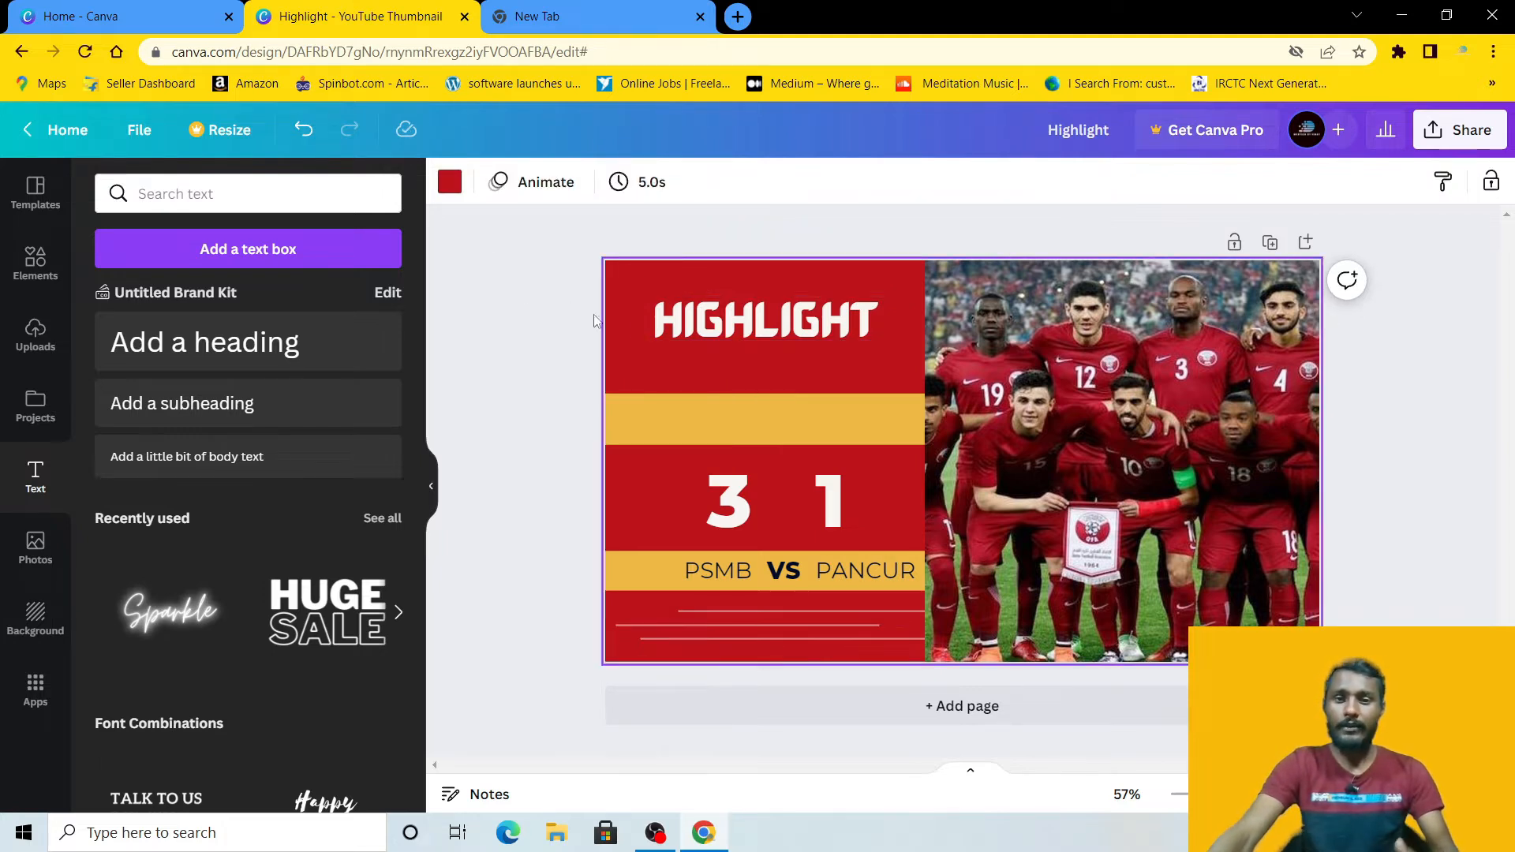
pyautogui.doubleClick(694, 330)
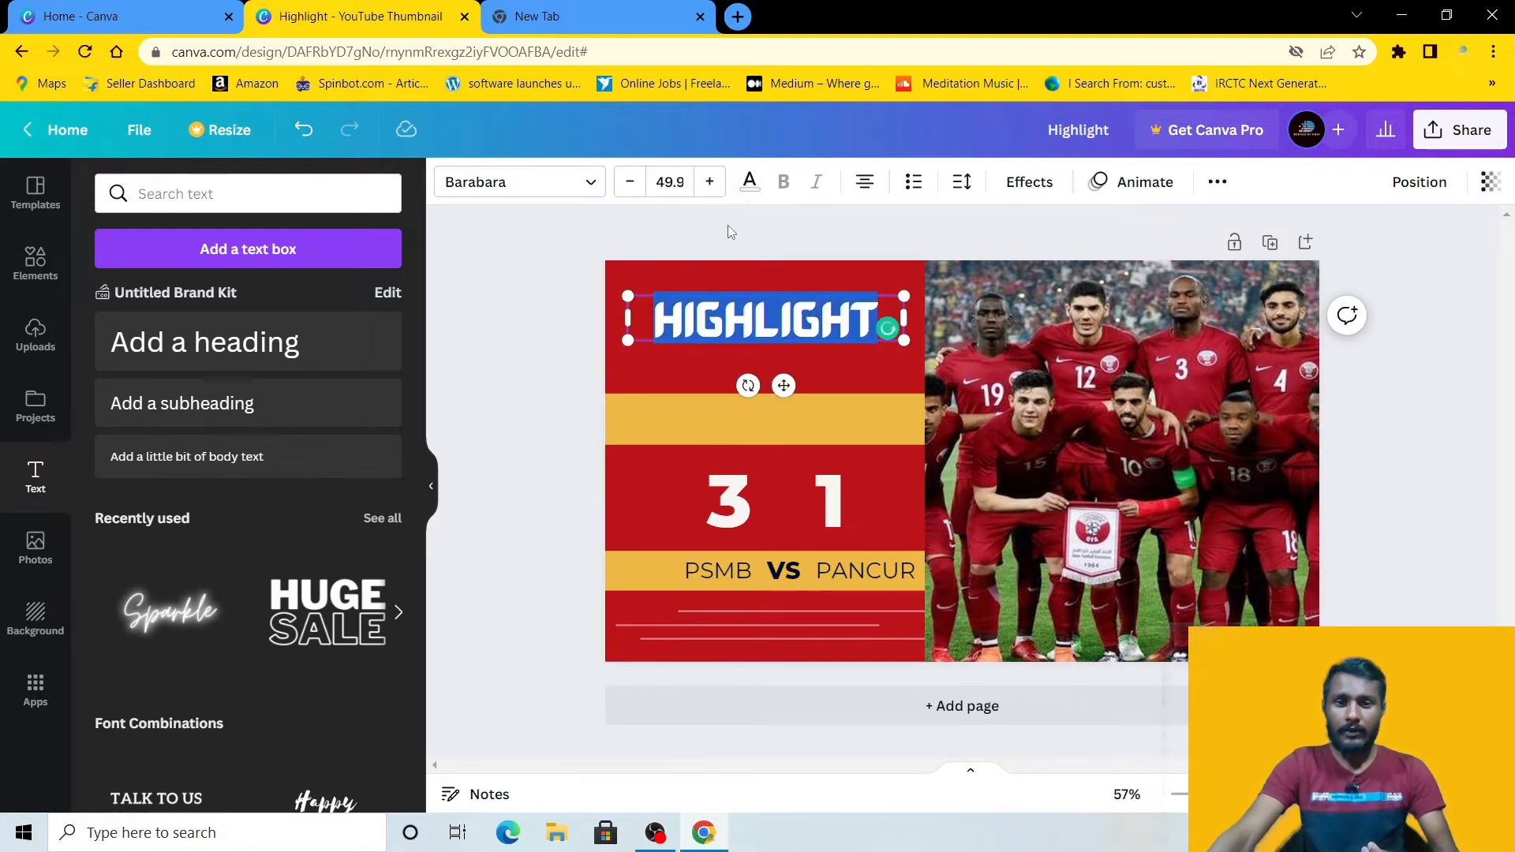
pyautogui.click(793, 242)
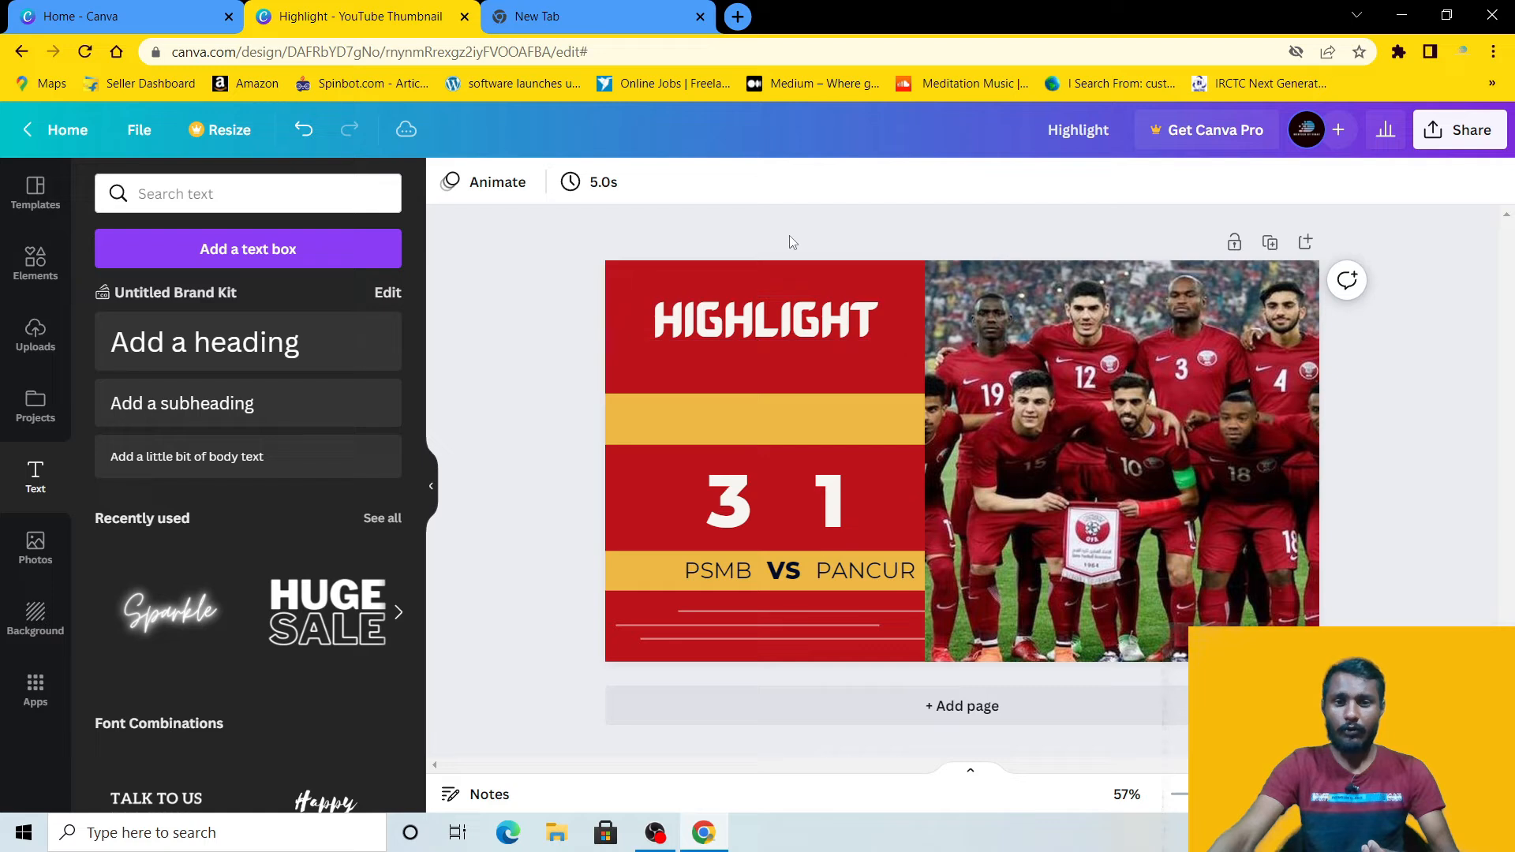
# Step: Try list formatting on the HIGHLIGHT text and remove it again
pyautogui.click(715, 325)
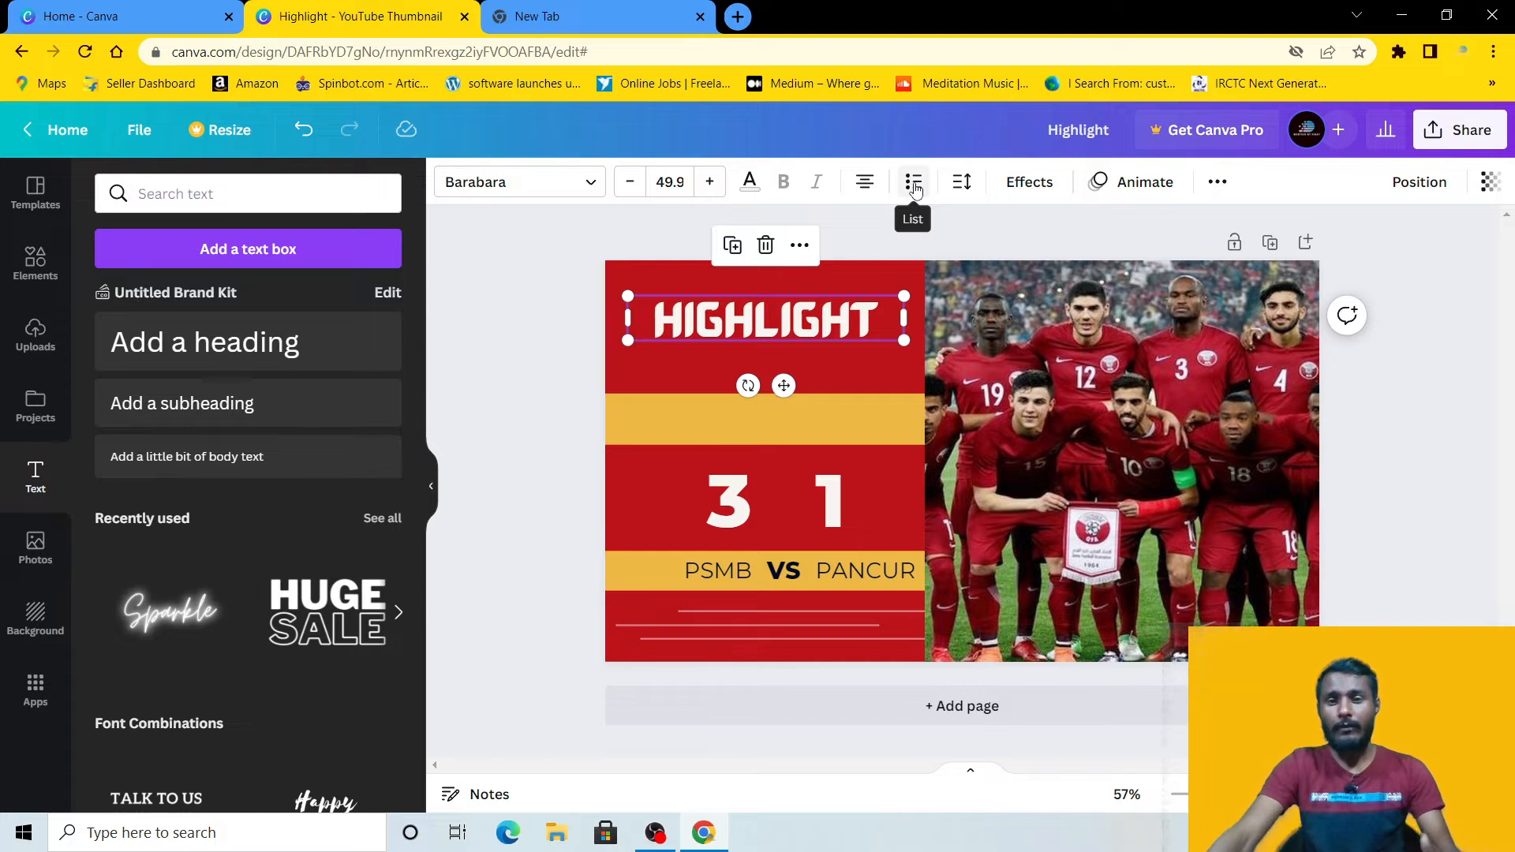
pyautogui.click(913, 184)
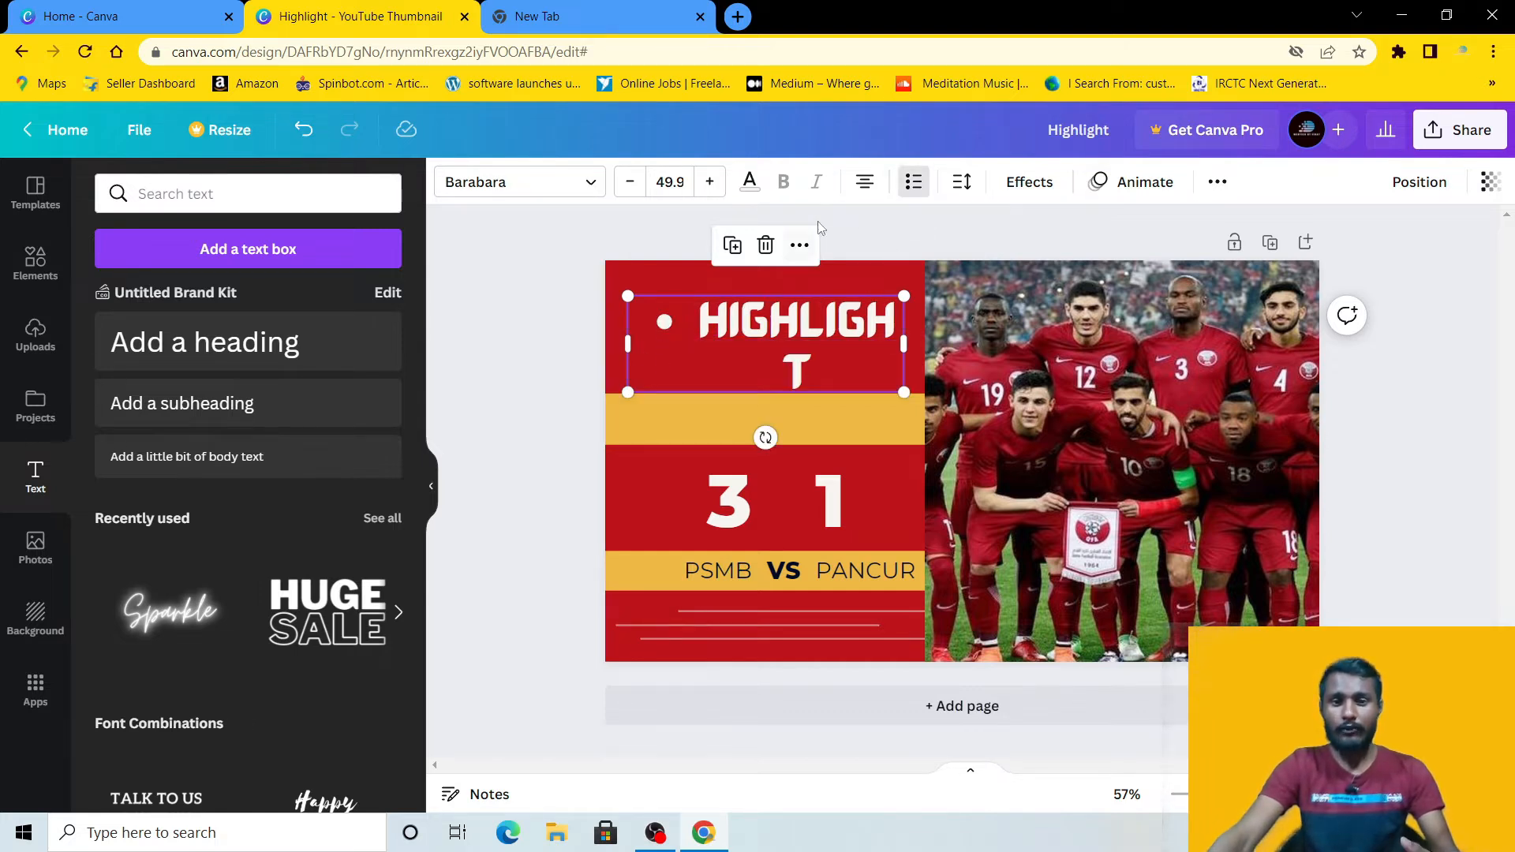
pyautogui.click(914, 183)
pyautogui.click(914, 184)
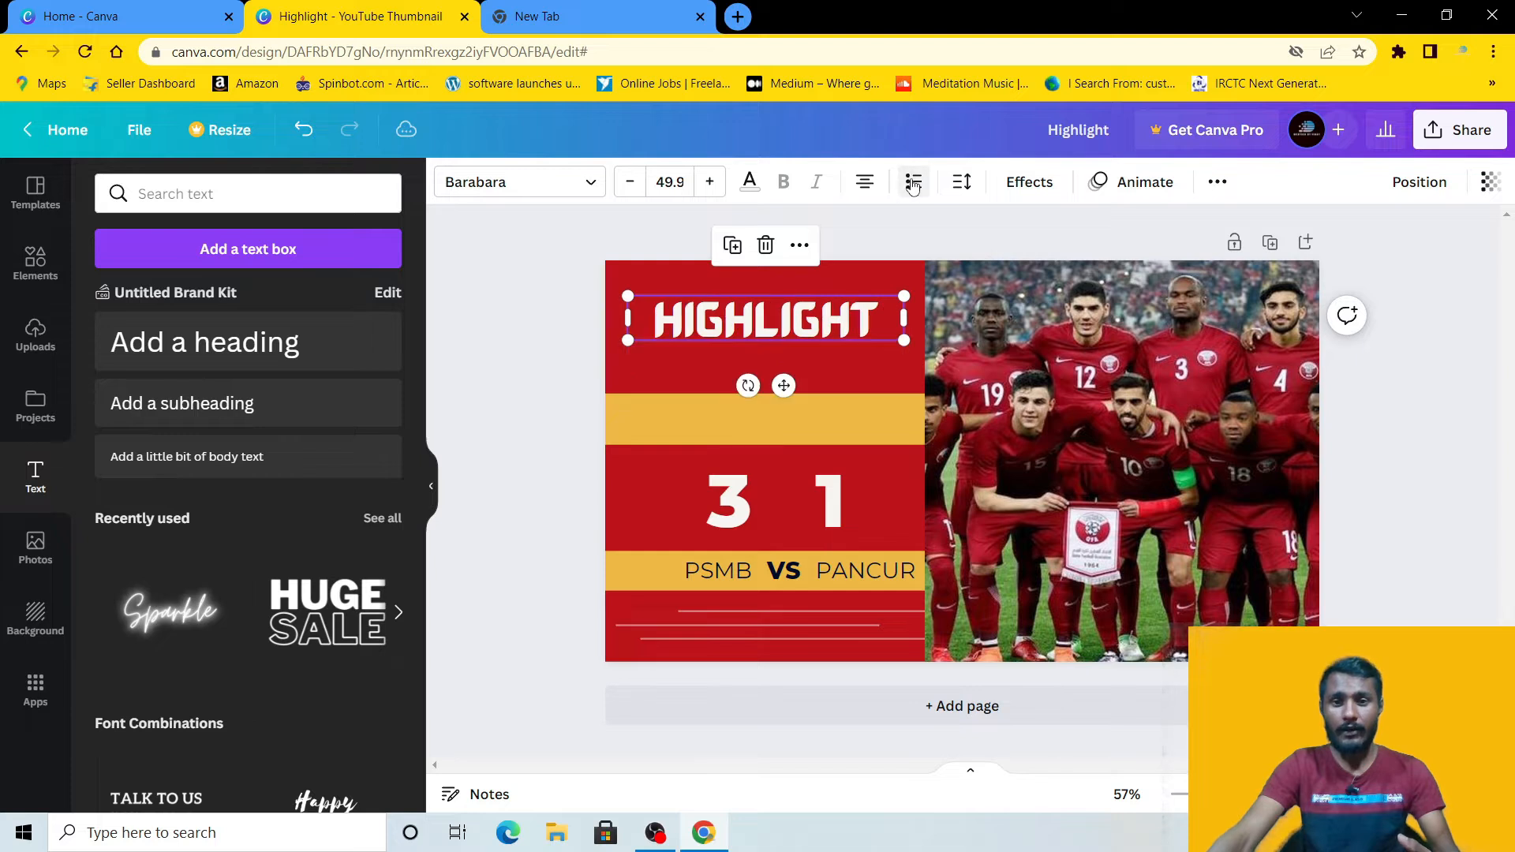
pyautogui.click(941, 239)
pyautogui.click(799, 324)
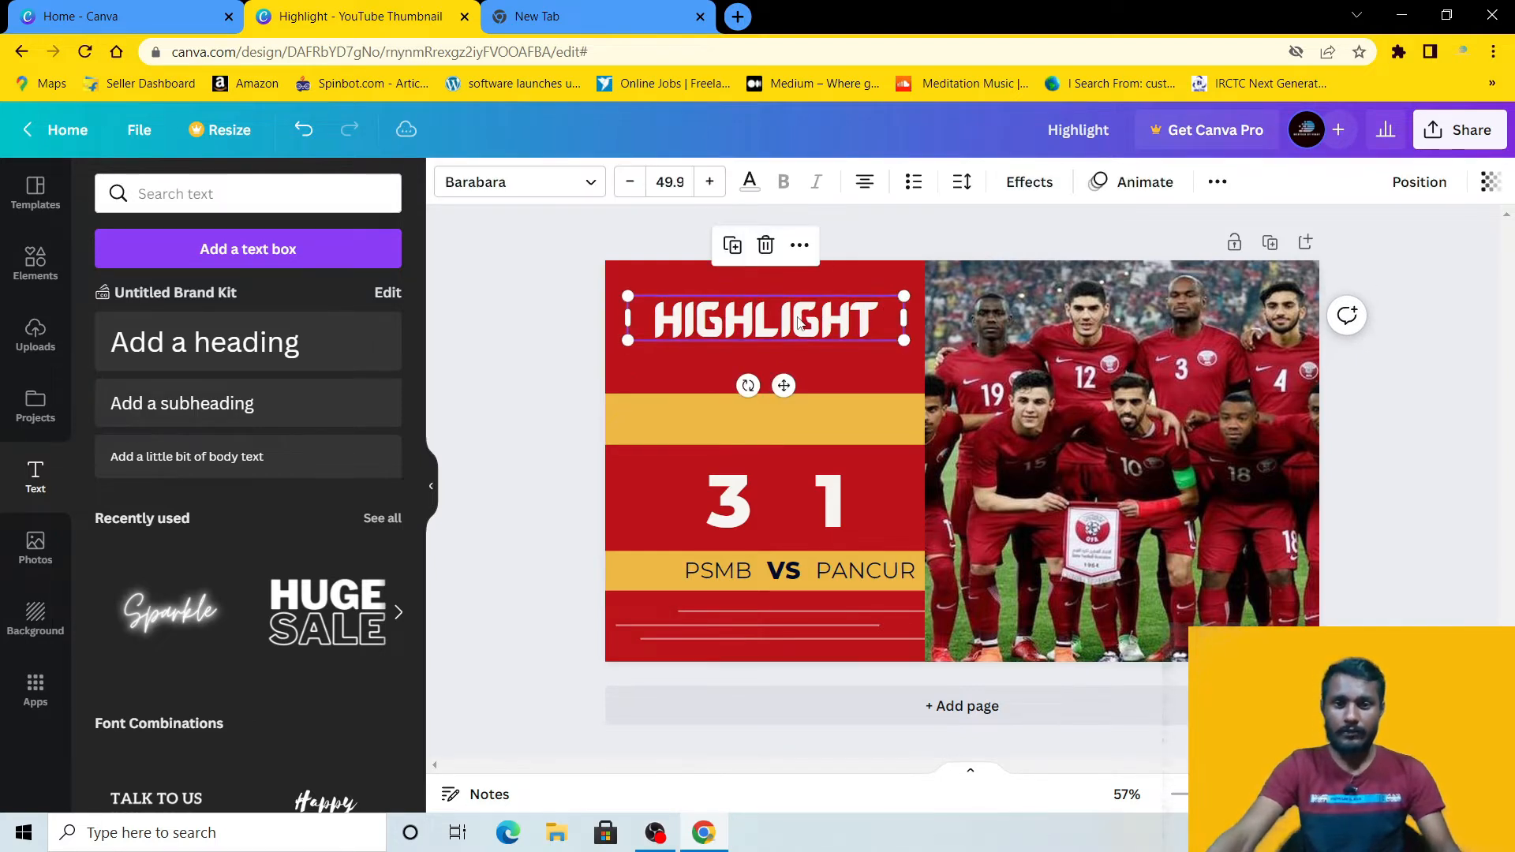
# Step: Try the Neon effect on the HIGHLIGHT text and apply the Background effect instead
pyautogui.click(1035, 184)
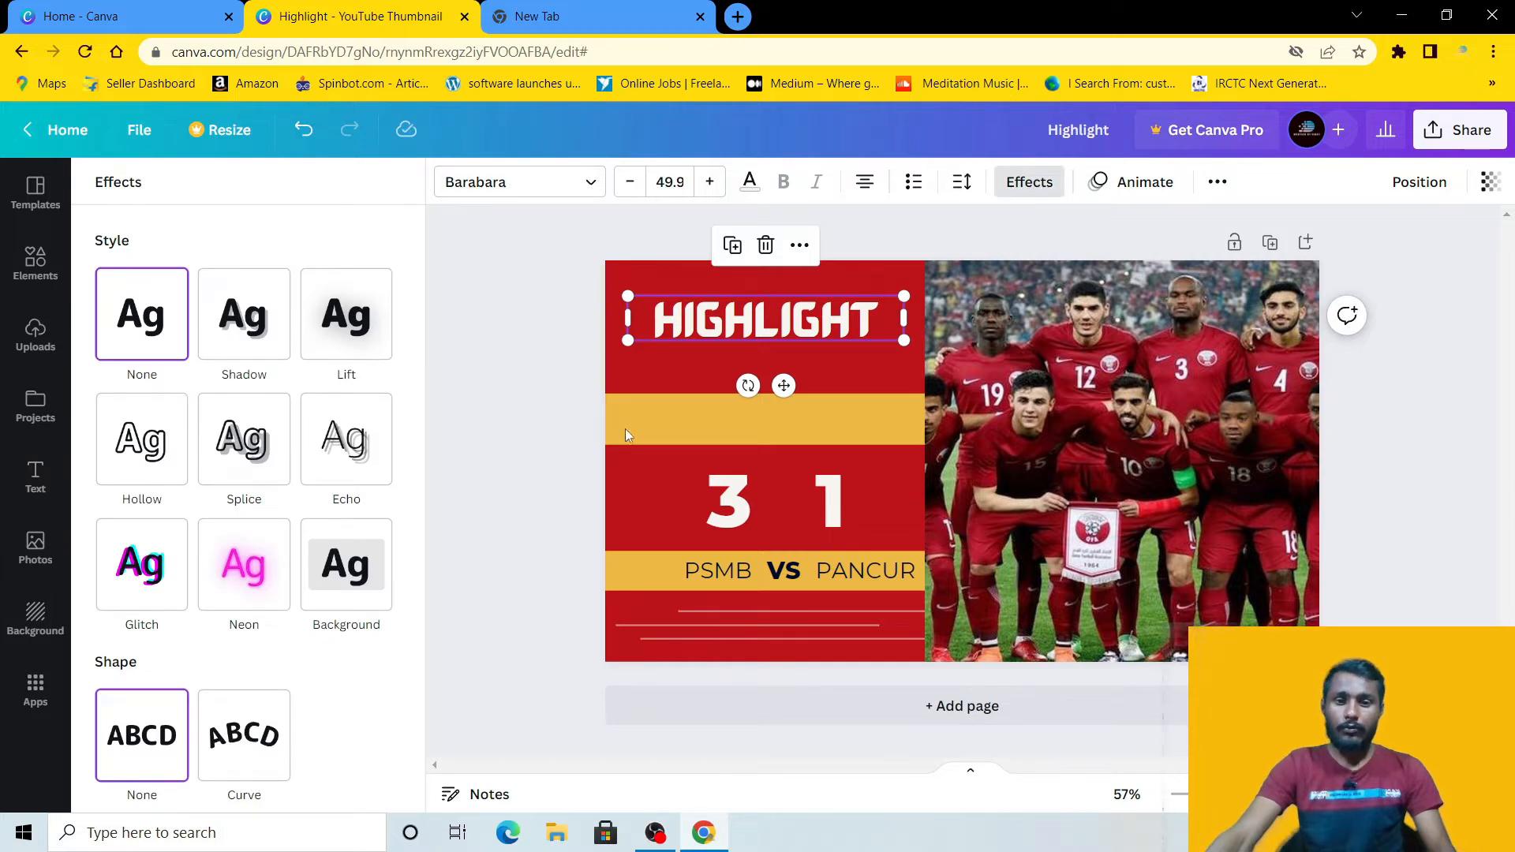
pyautogui.click(247, 564)
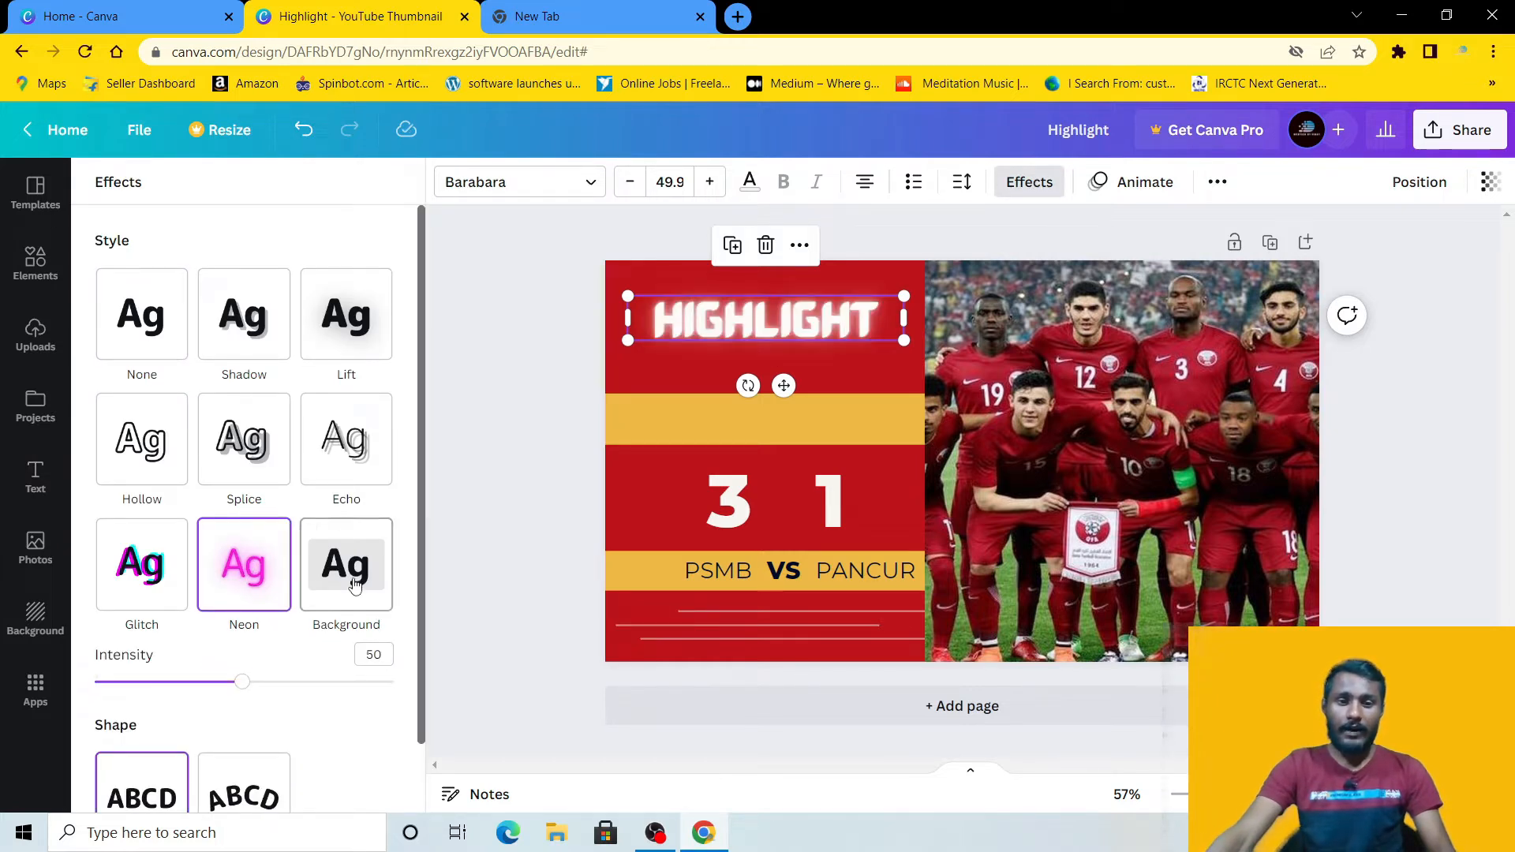
pyautogui.click(355, 585)
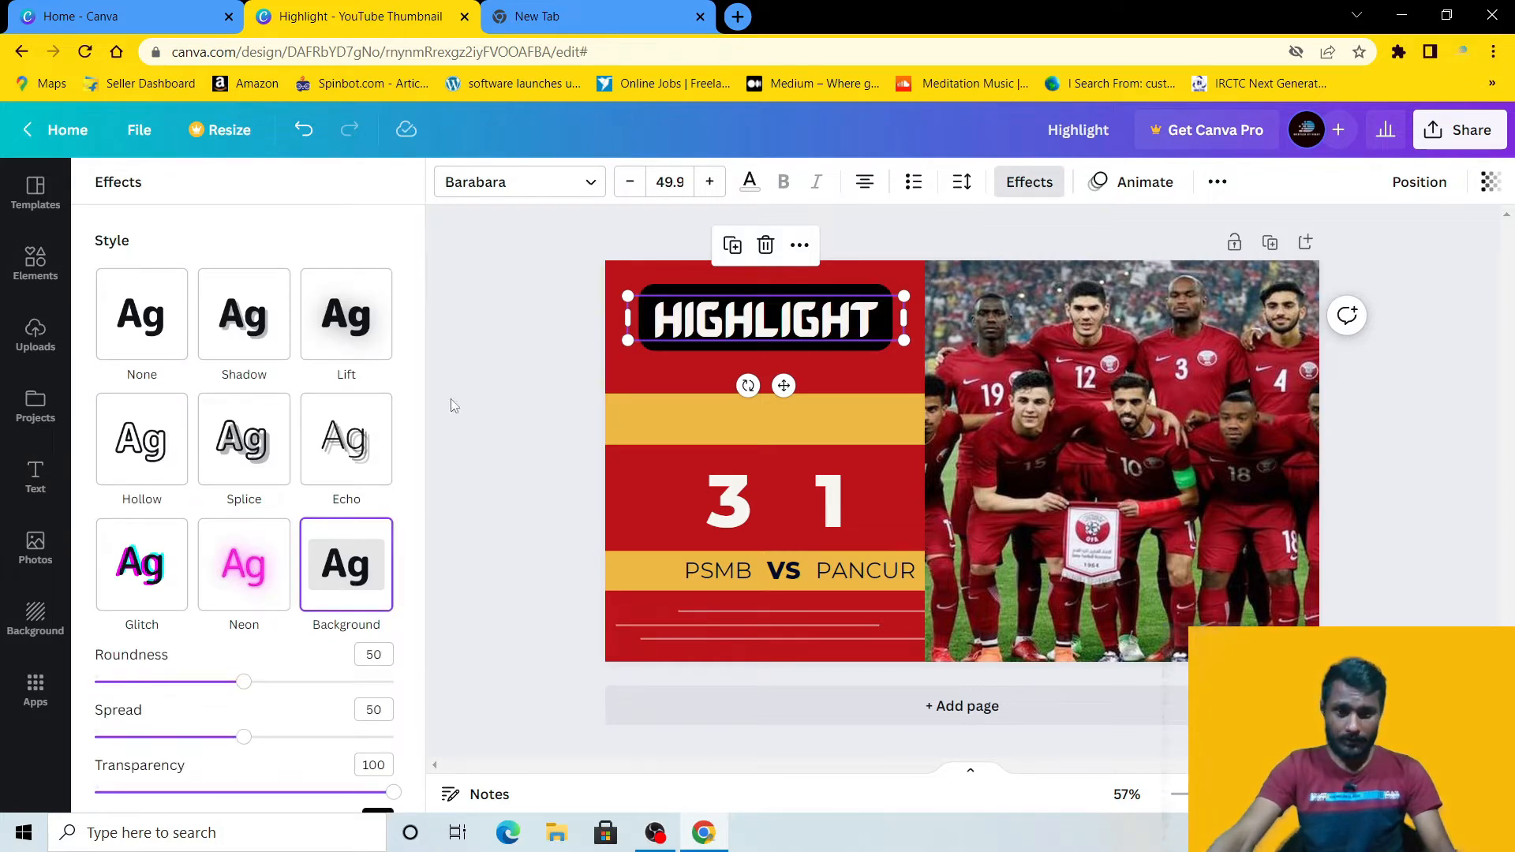
pyautogui.click(574, 318)
pyautogui.click(559, 316)
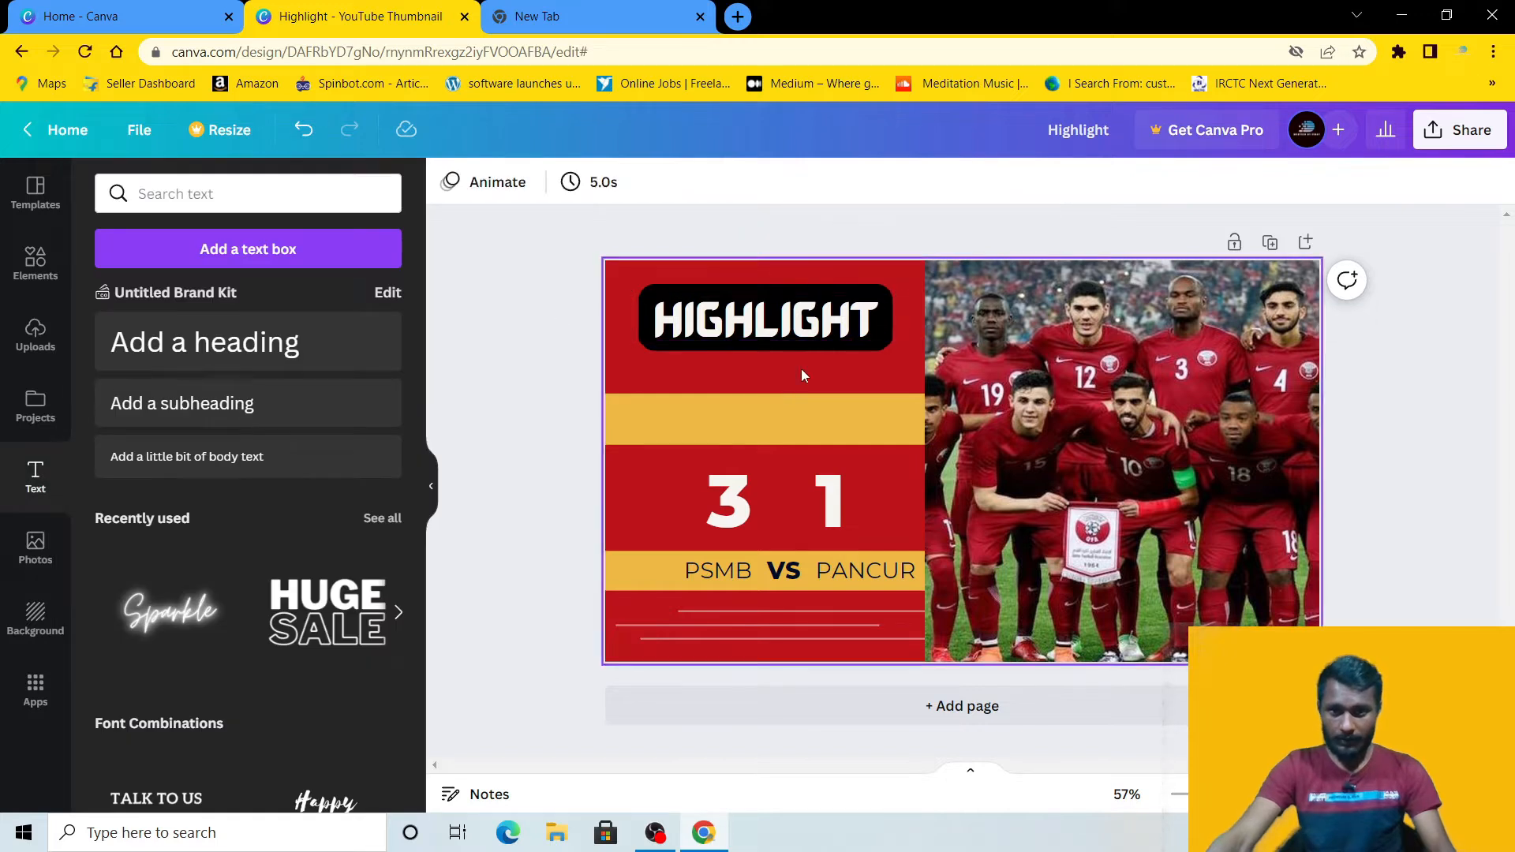
# Step: Lower the transparency value of the HIGHLIGHT text to make it and its black background partly see-through
pyautogui.click(751, 322)
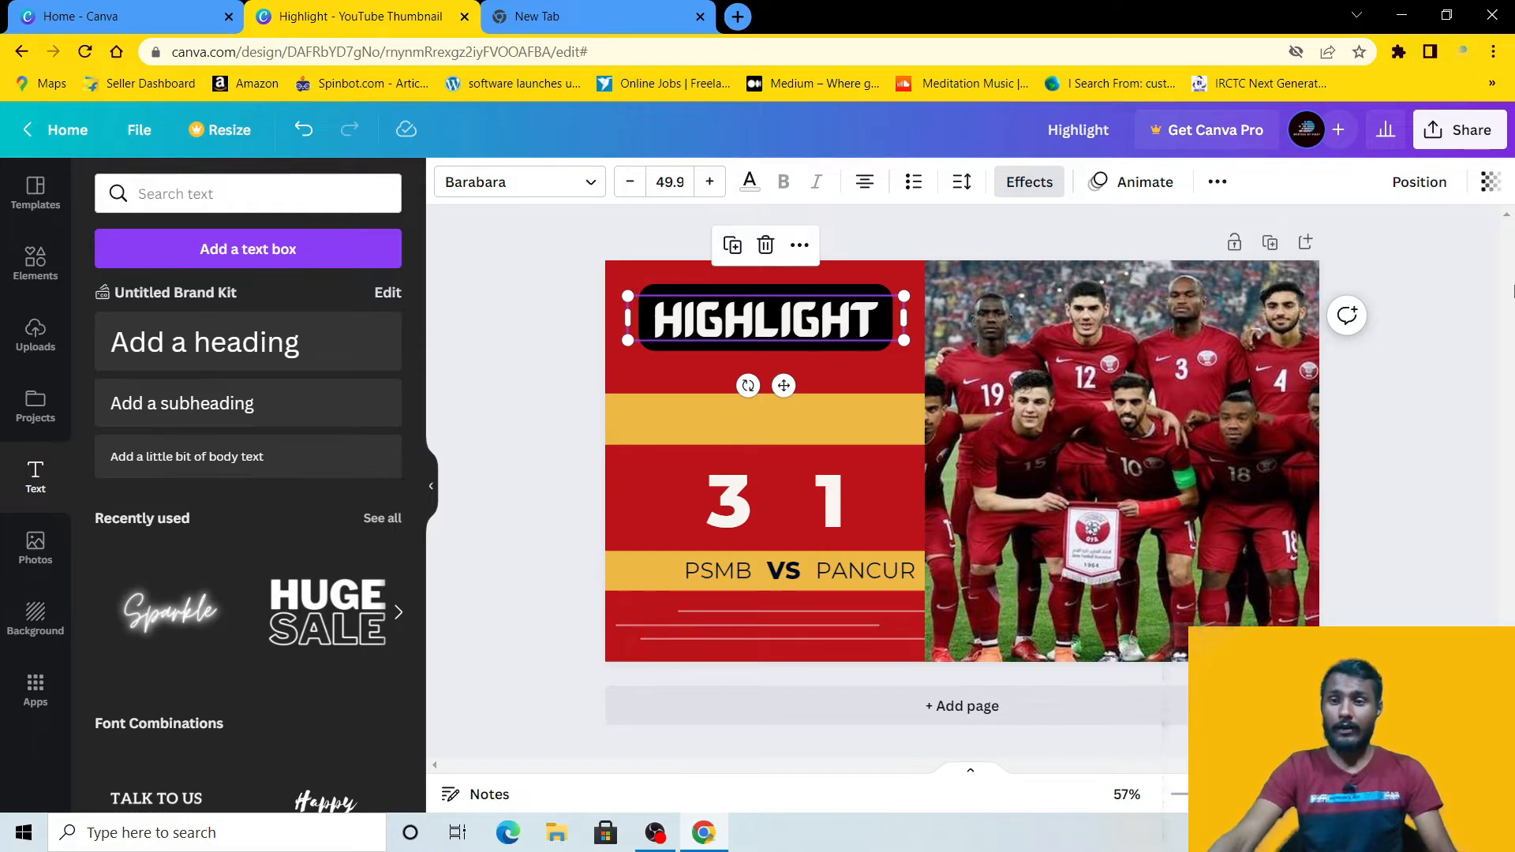
pyautogui.click(1490, 182)
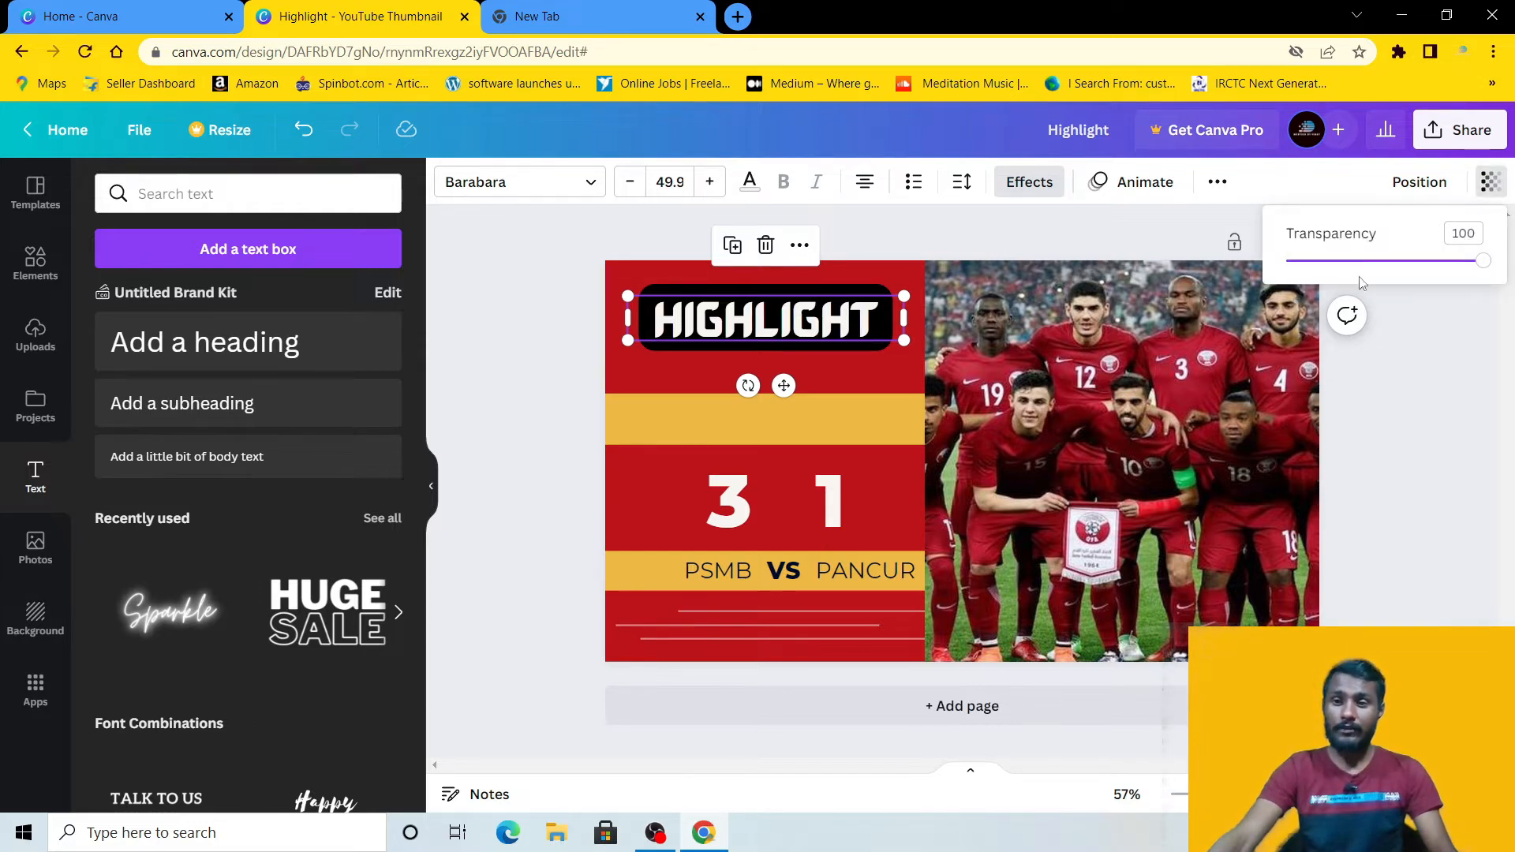
pyautogui.moveTo(1482, 267); pyautogui.dragTo(1402, 317)
pyautogui.click(1448, 356)
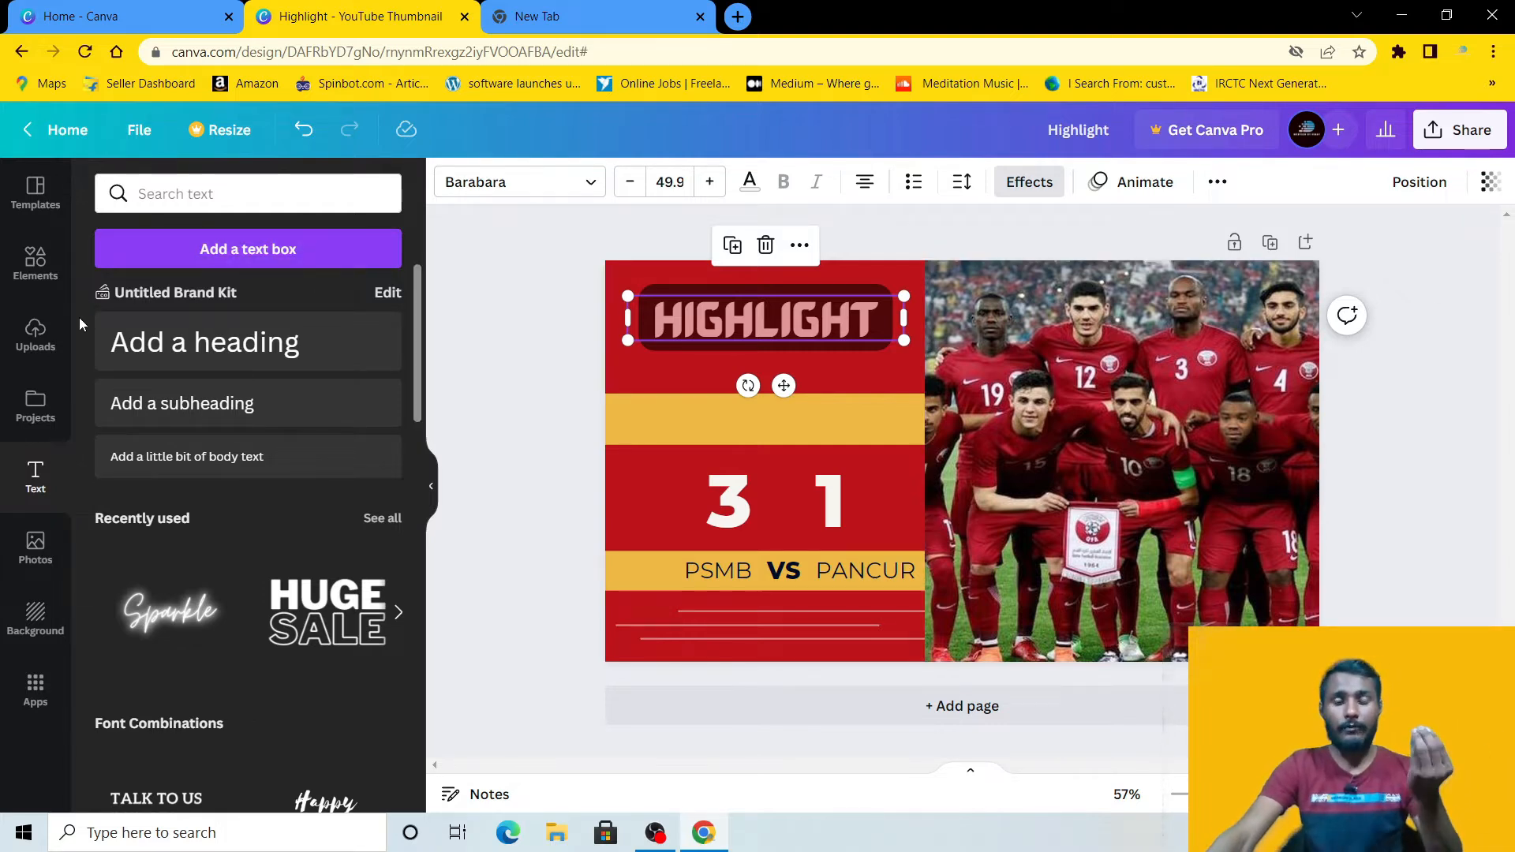
pyautogui.click(491, 396)
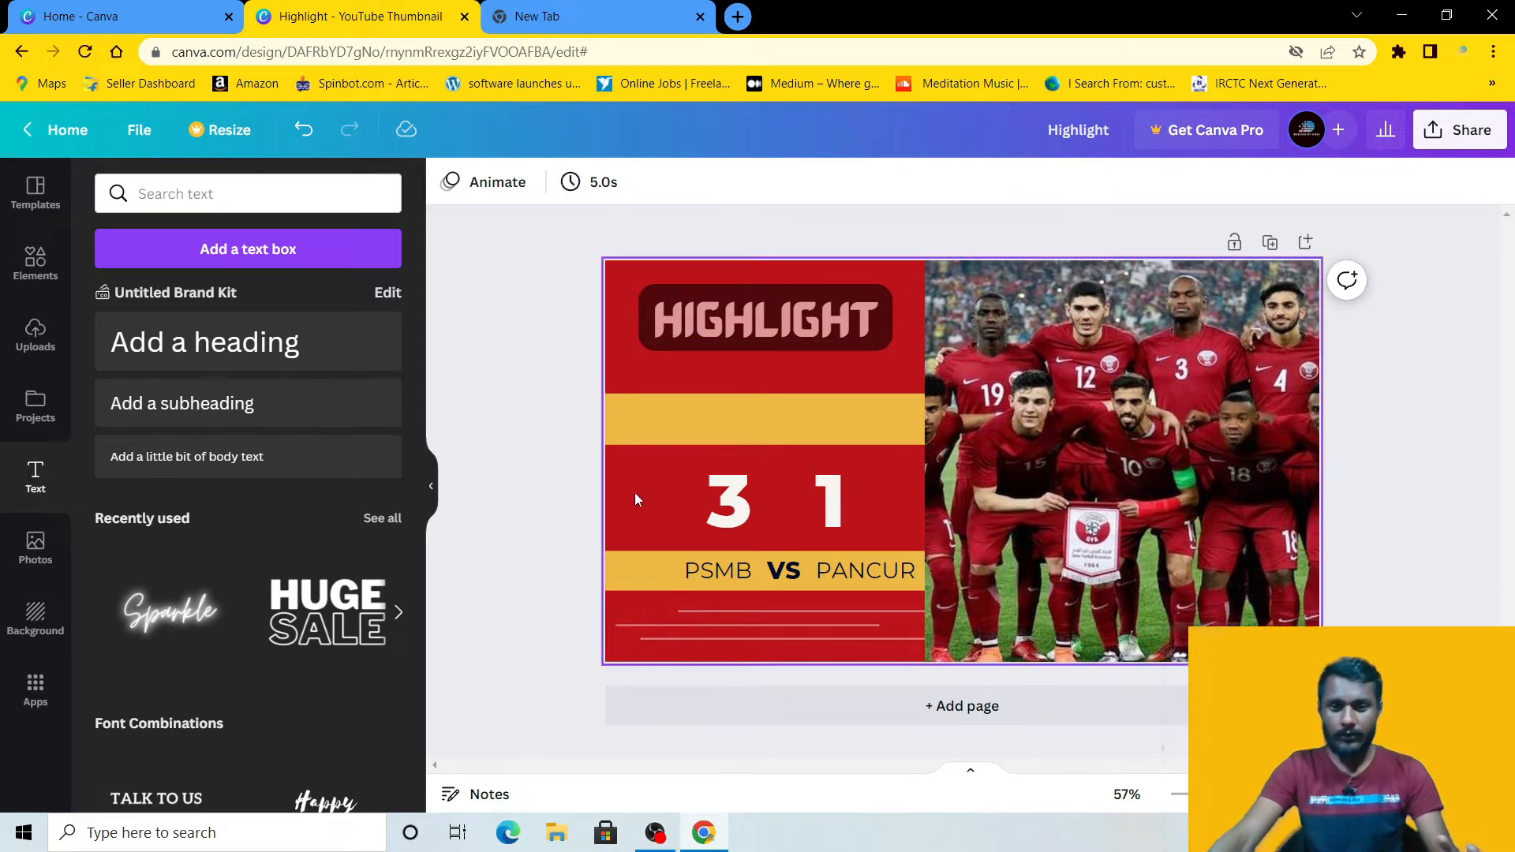
pyautogui.moveTo(534, 232); pyautogui.dragTo(1356, 696)
pyautogui.click(534, 335)
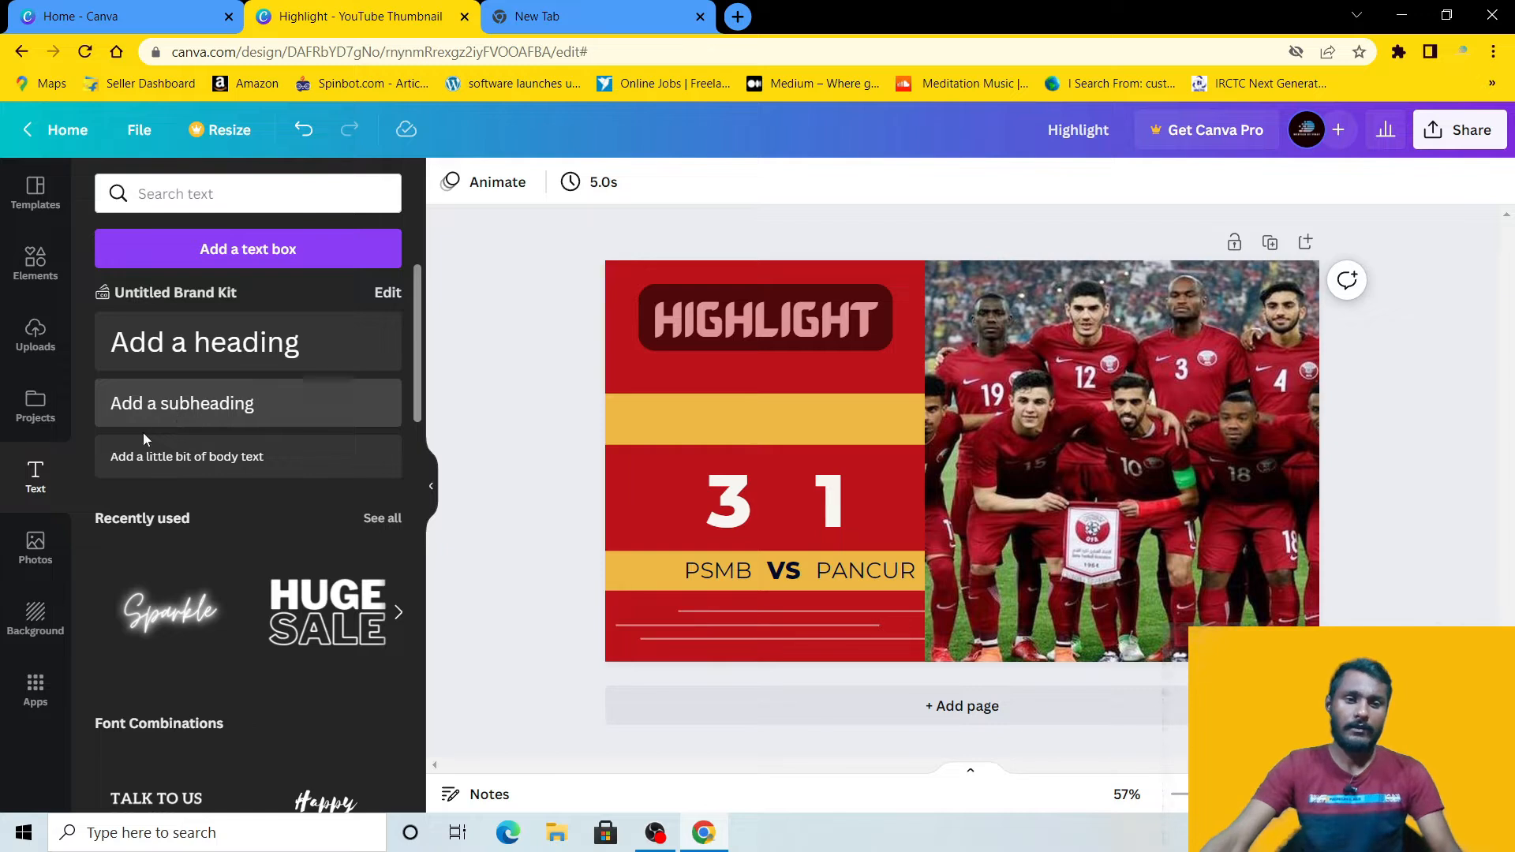
pyautogui.scroll(-1, 49, 426)
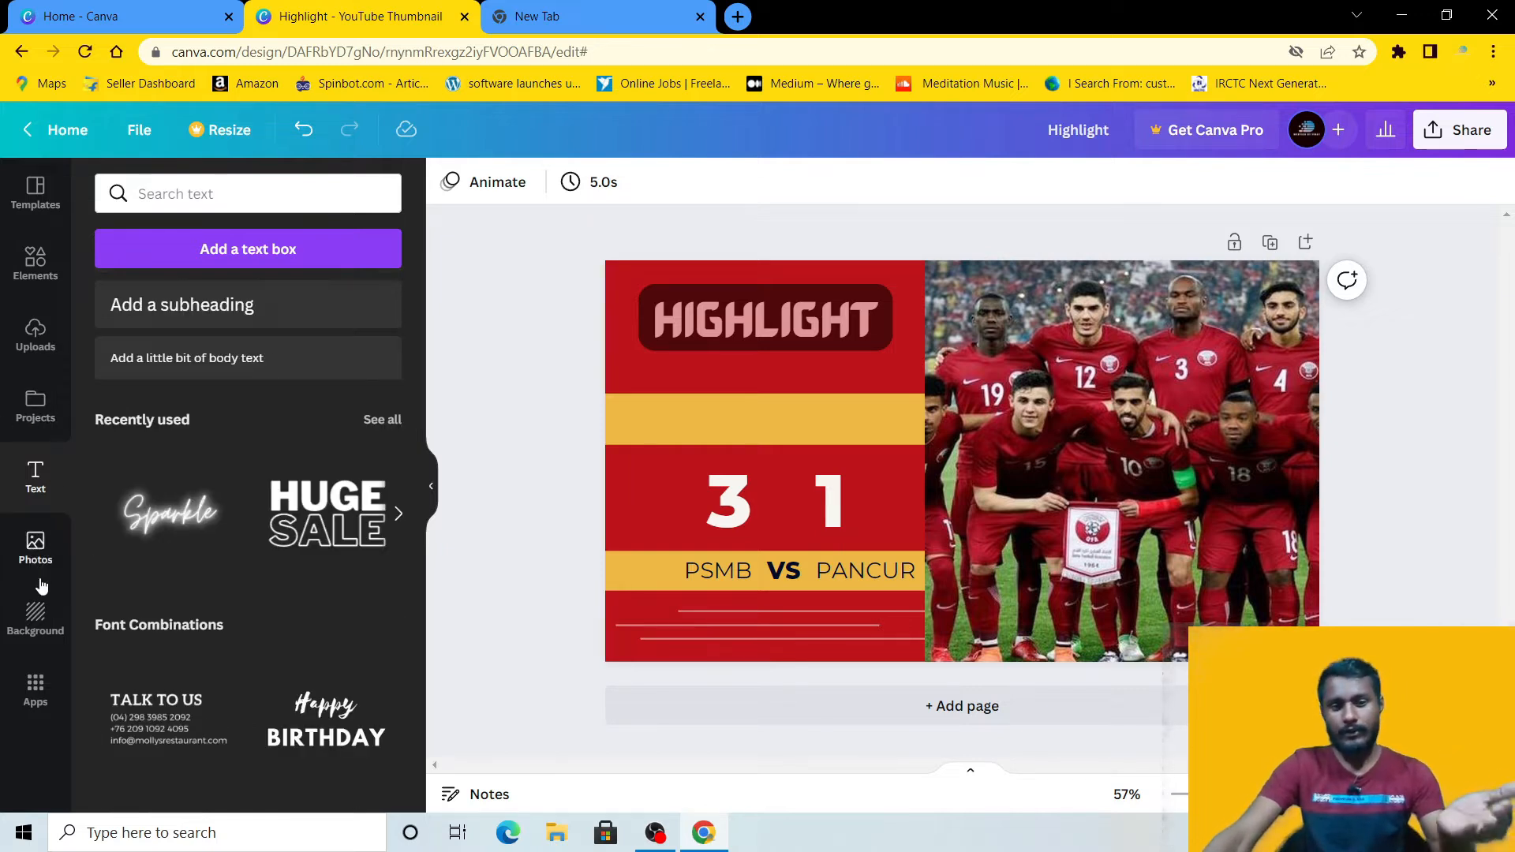
# Step: Browse the photo library and add the trending photo of red Christmas ornaments on white to the thumbnail
pyautogui.click(38, 555)
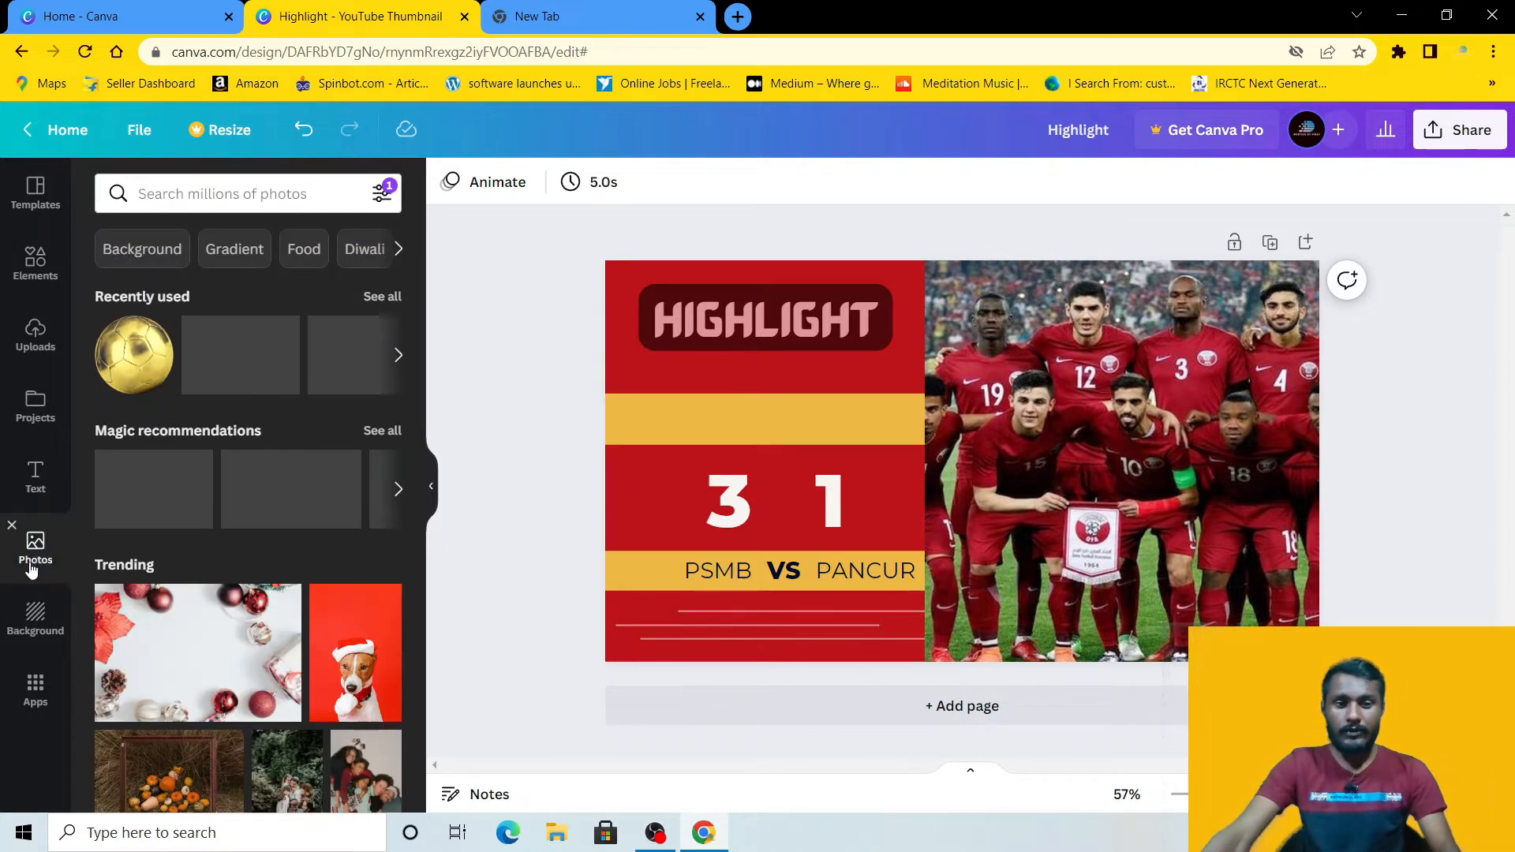
pyautogui.scroll(-3, 234, 568)
pyautogui.scroll(-3, 237, 600)
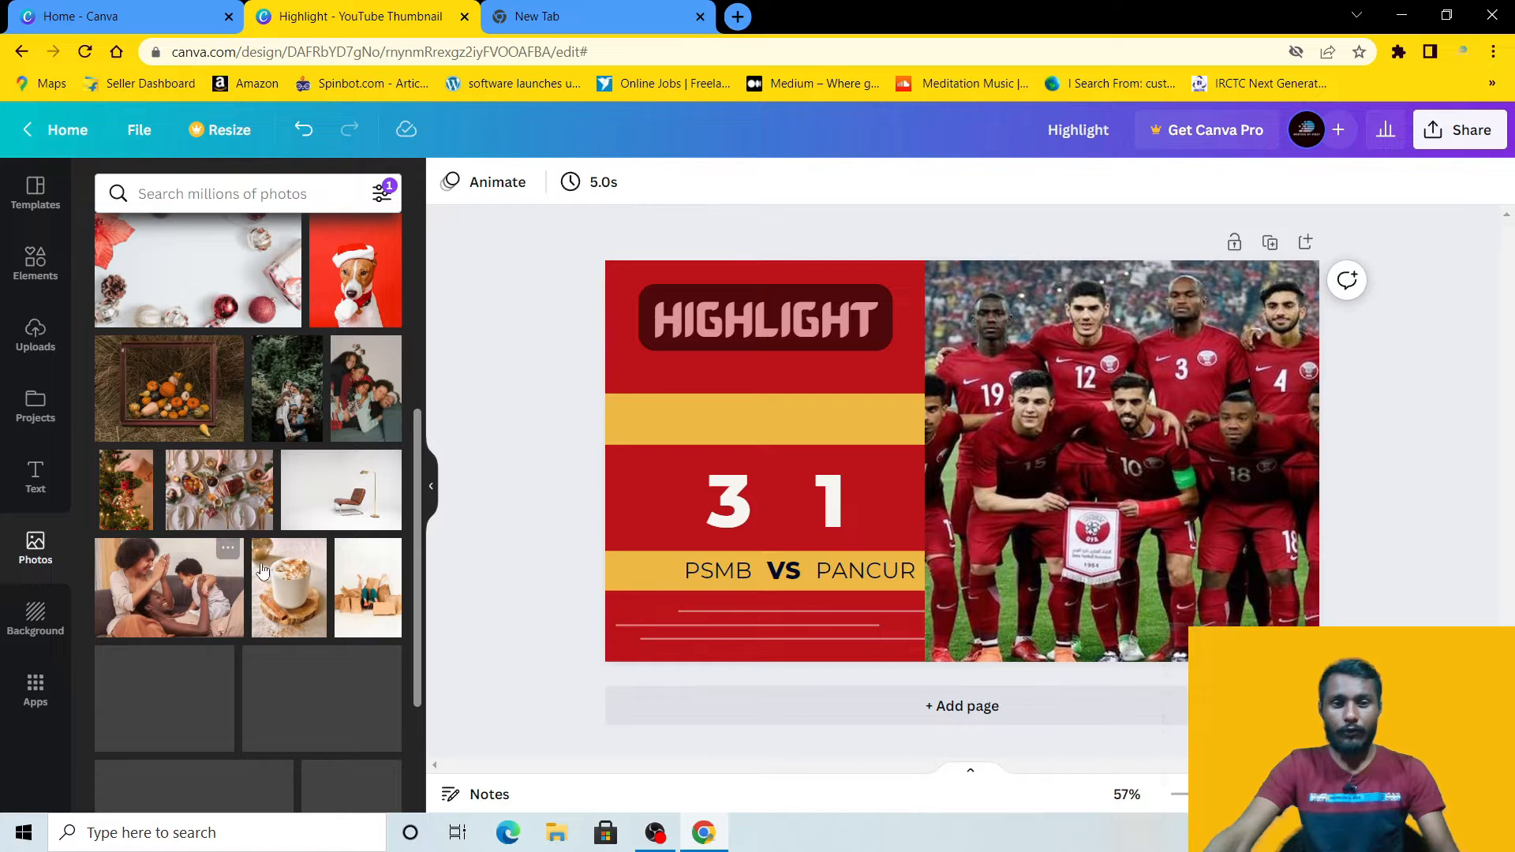
pyautogui.scroll(8, 241, 651)
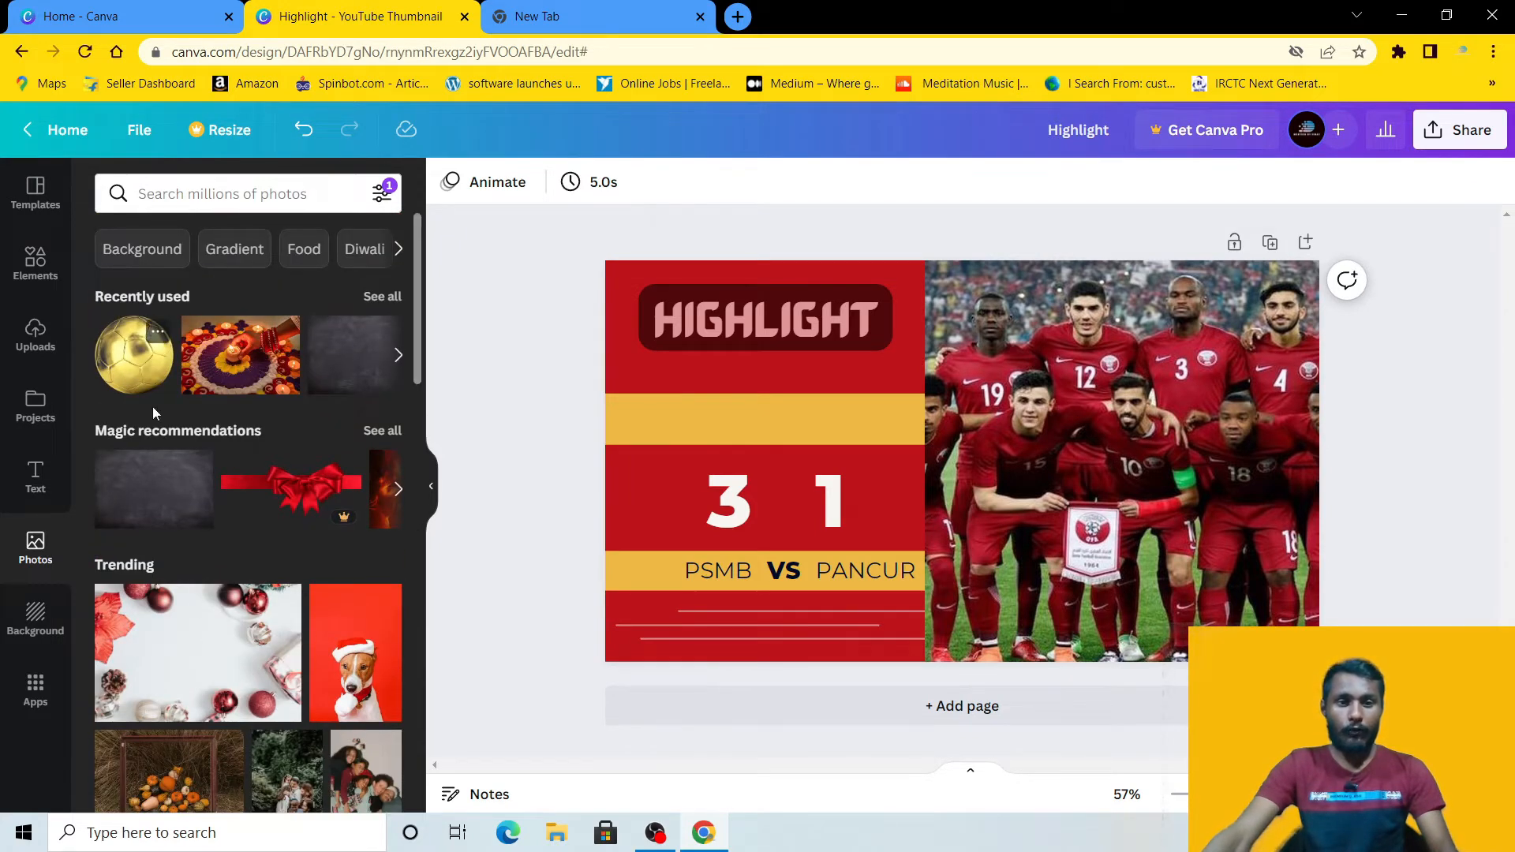
pyautogui.click(188, 671)
# Step: Crop the ornaments photo to a wide, short strip and move it over the team photo
pyautogui.moveTo(915, 495); pyautogui.dragTo(878, 485)
pyautogui.moveTo(932, 616); pyautogui.dragTo(932, 471)
pyautogui.moveTo(926, 404); pyautogui.dragTo(1152, 440)
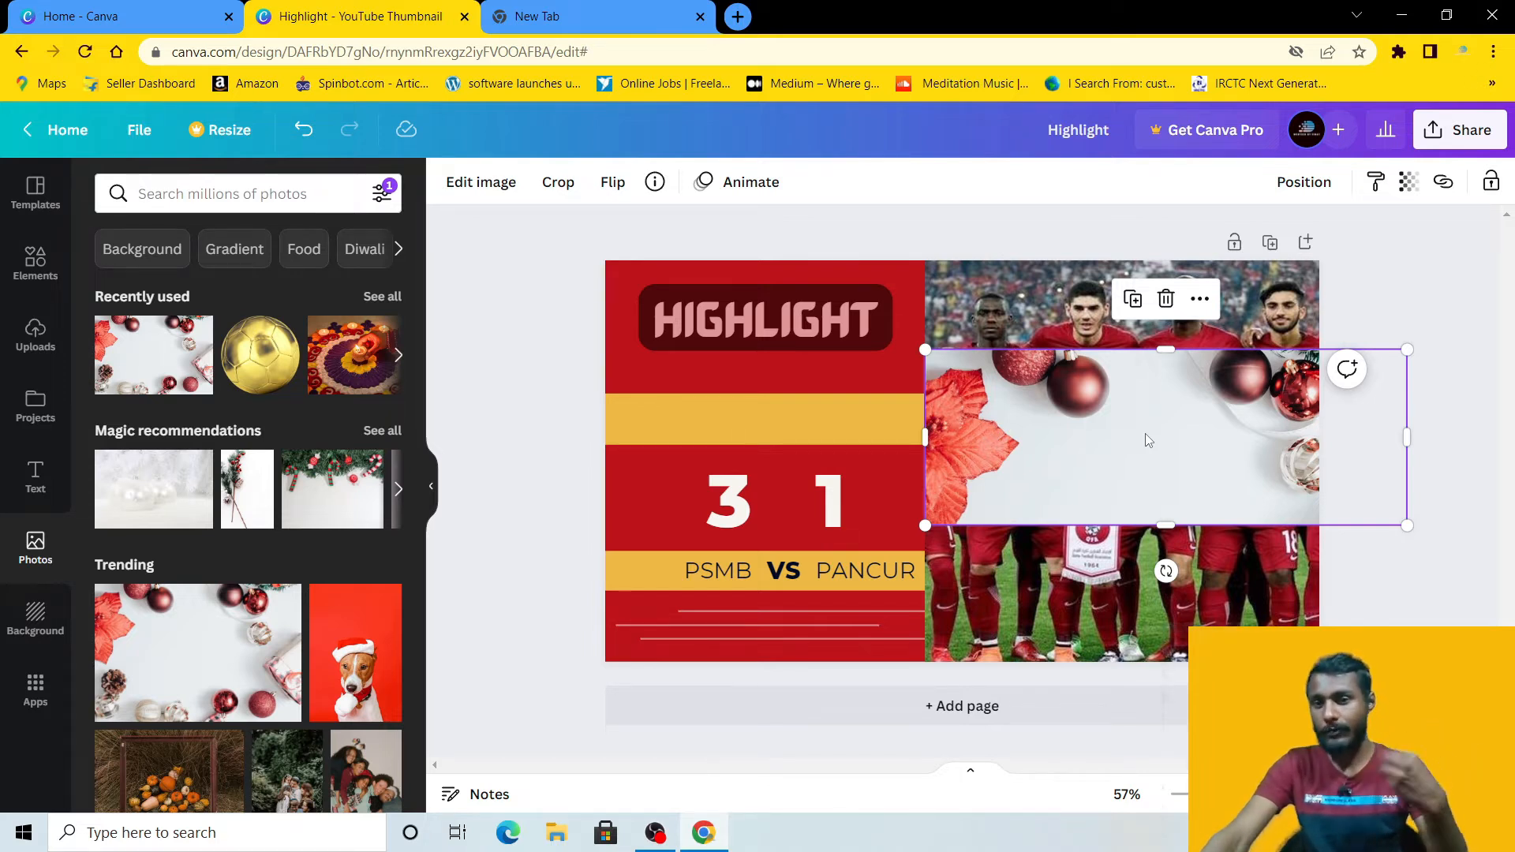
# Step: Send the ornaments photo one layer backward, behind the team photo, and shift the team photo aside to uncover part of it
pyautogui.rightClick(1143, 414)
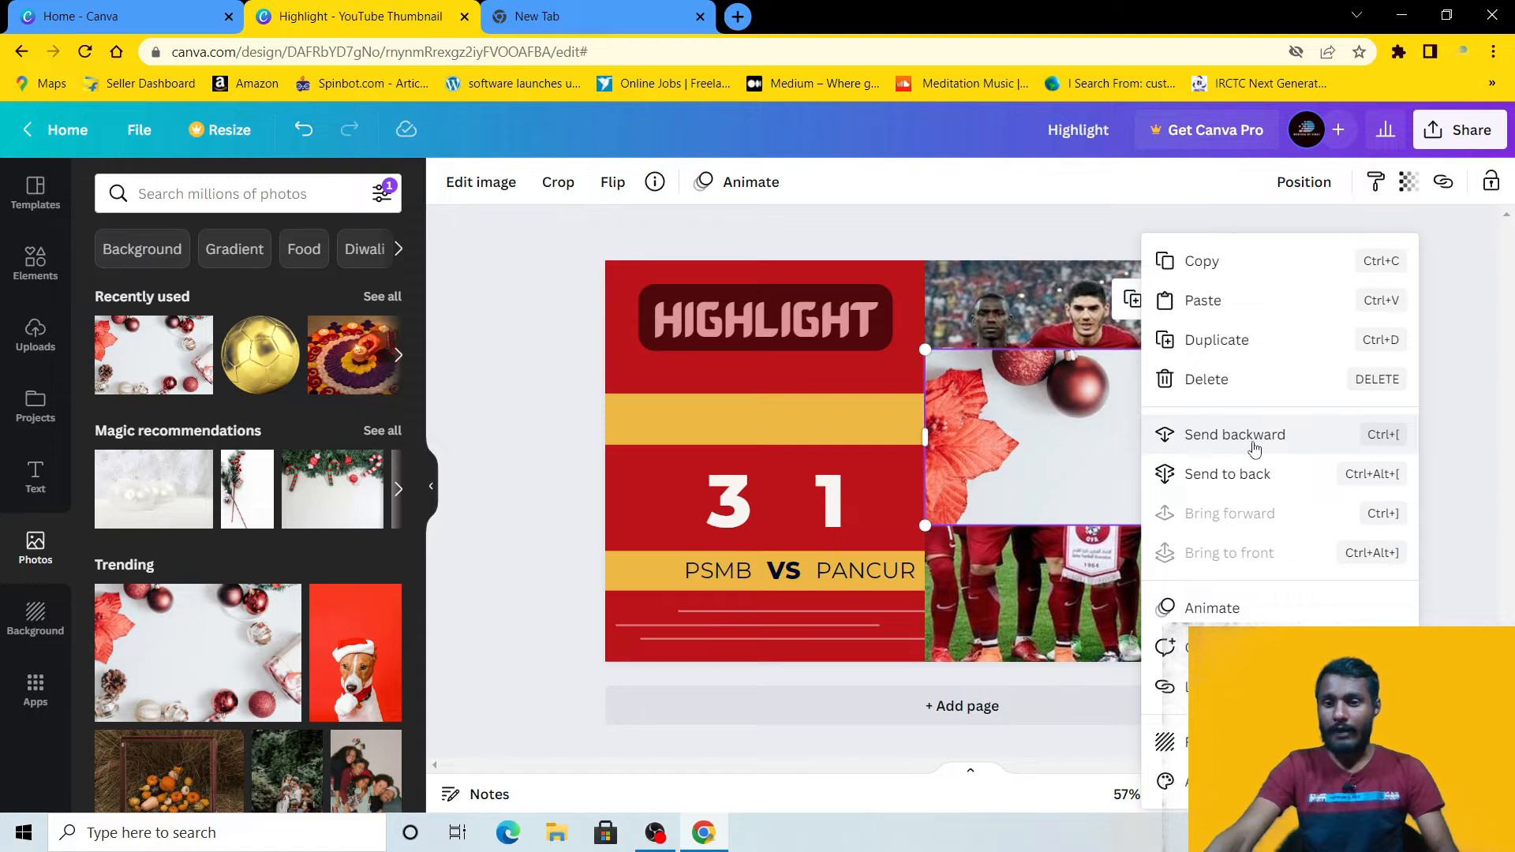
pyautogui.click(1214, 437)
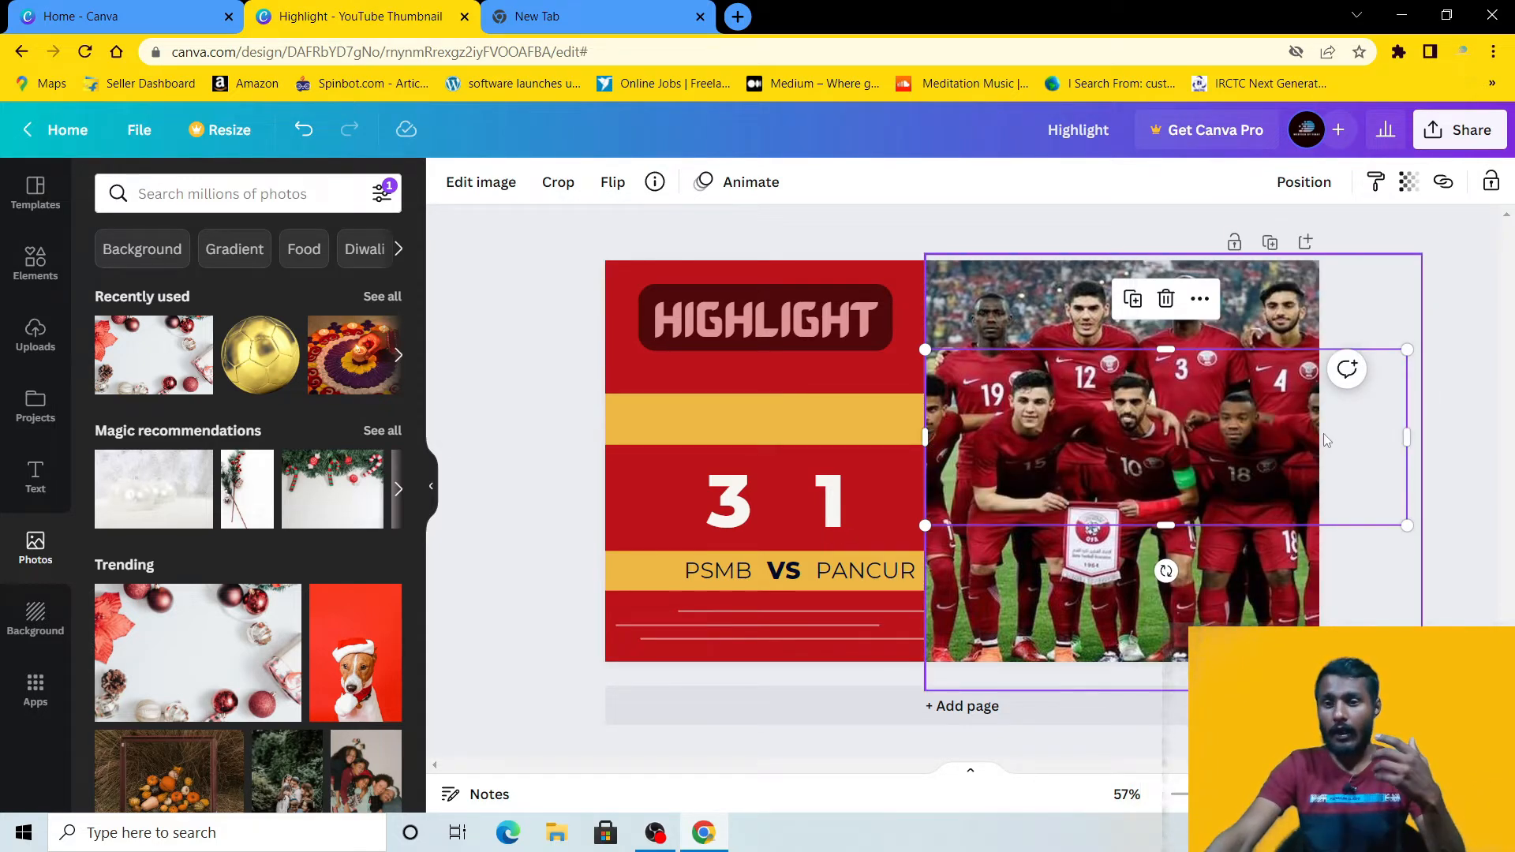
pyautogui.rightClick(1349, 442)
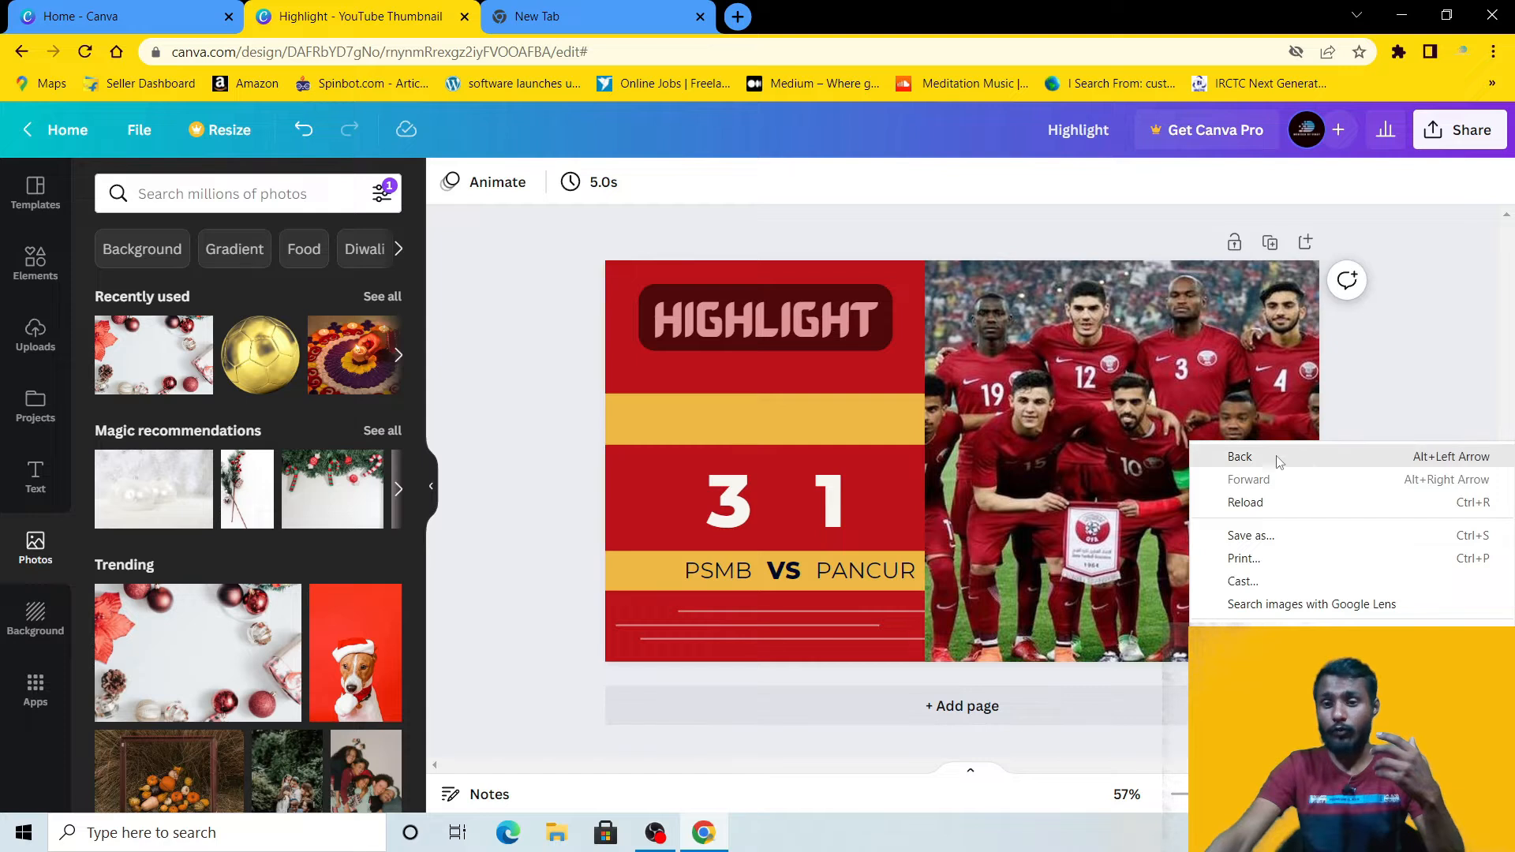
pyautogui.click(1185, 388)
pyautogui.moveTo(1114, 358); pyautogui.dragTo(1250, 369)
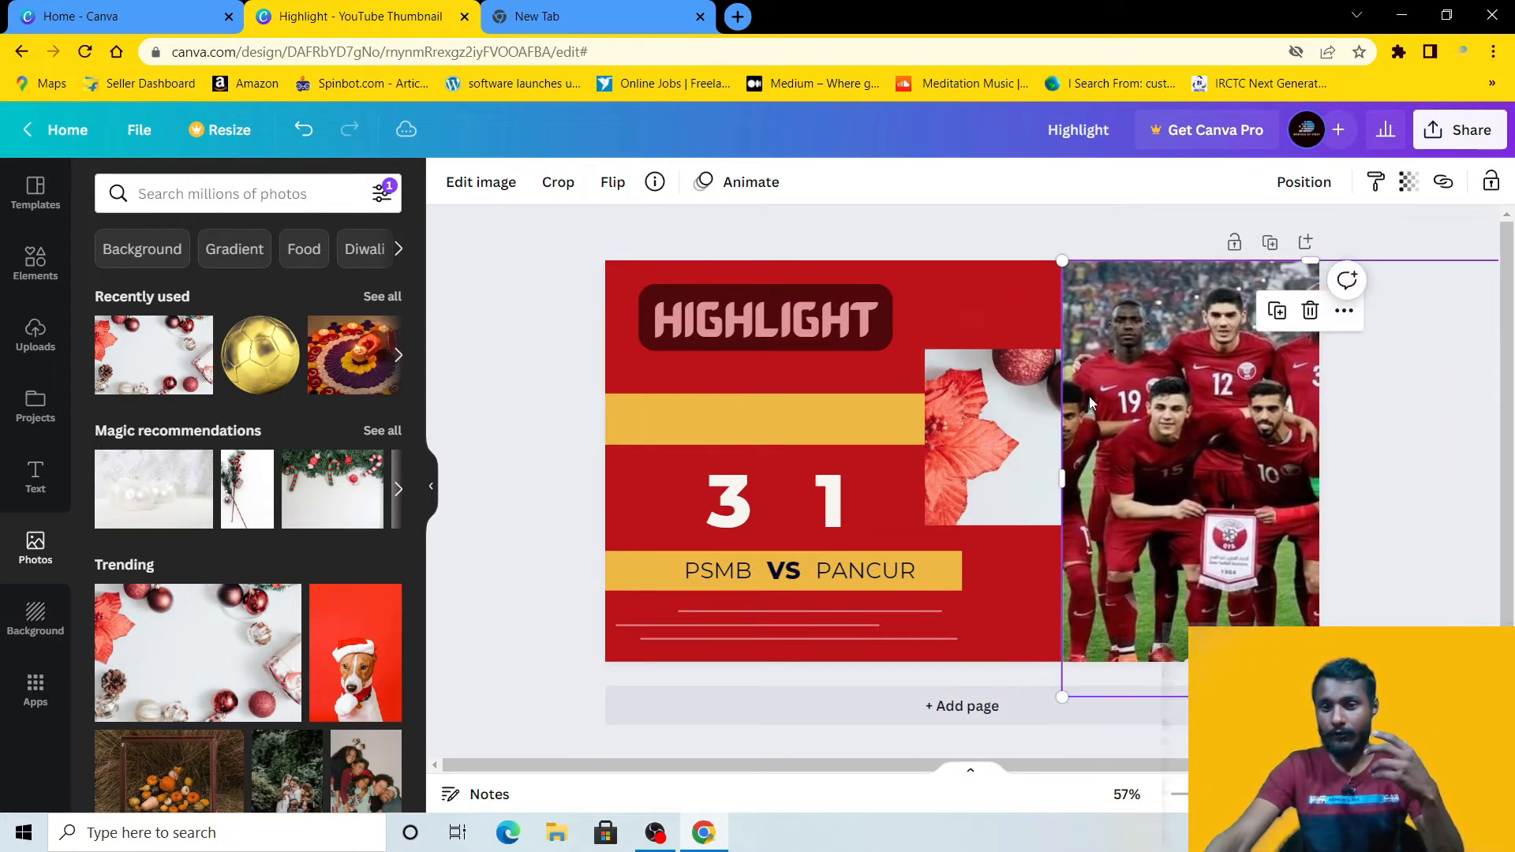
# Step: Move the HIGHLIGHT text down onto the upper yellow band and shift the ornaments photo so the two overlap
pyautogui.click(995, 412)
pyautogui.rightClick(1025, 390)
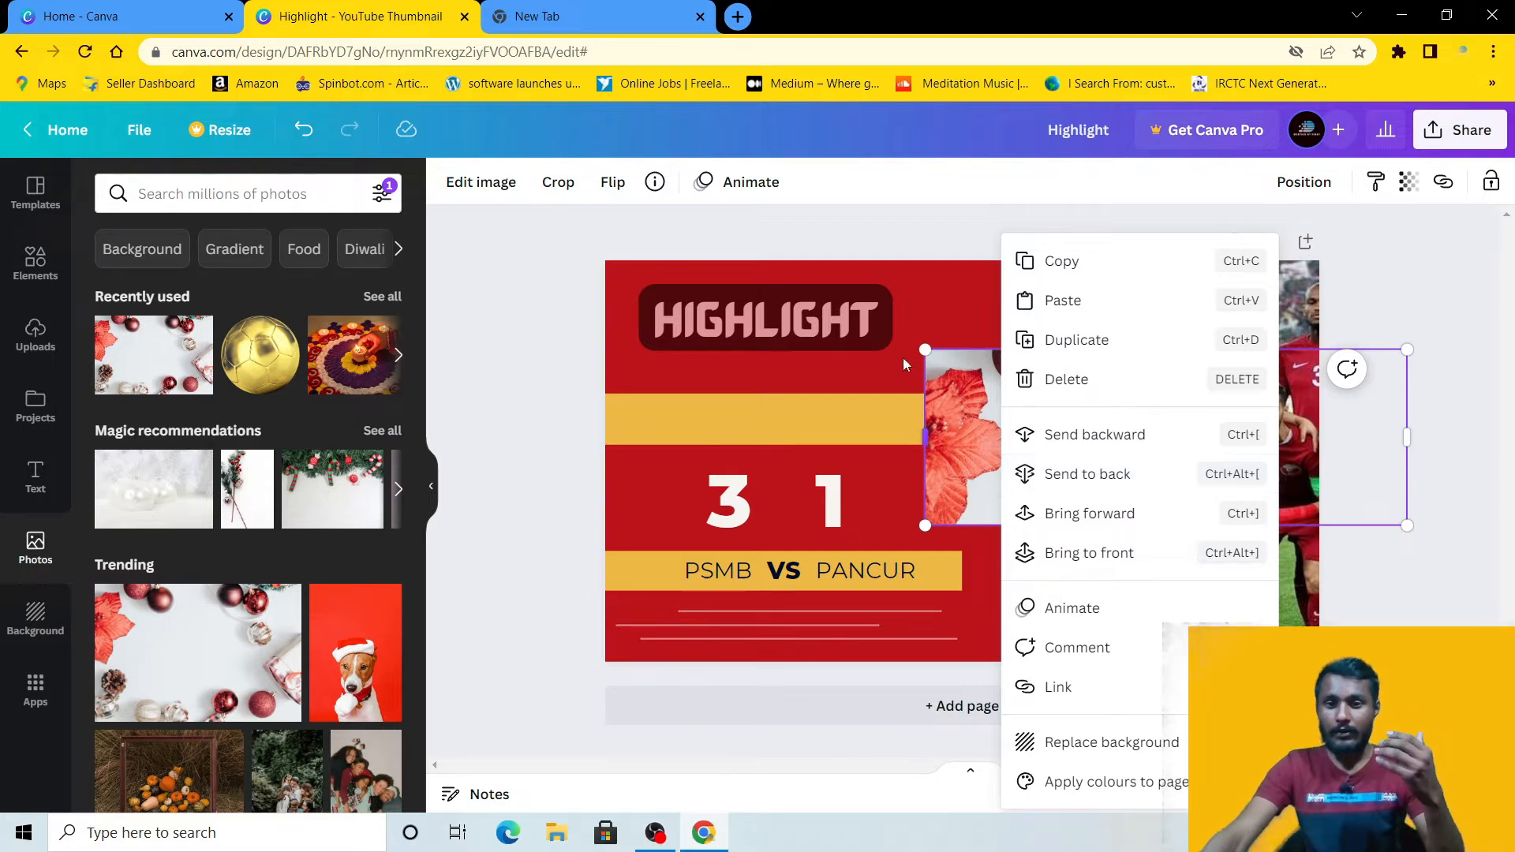
pyautogui.moveTo(818, 320); pyautogui.dragTo(914, 401)
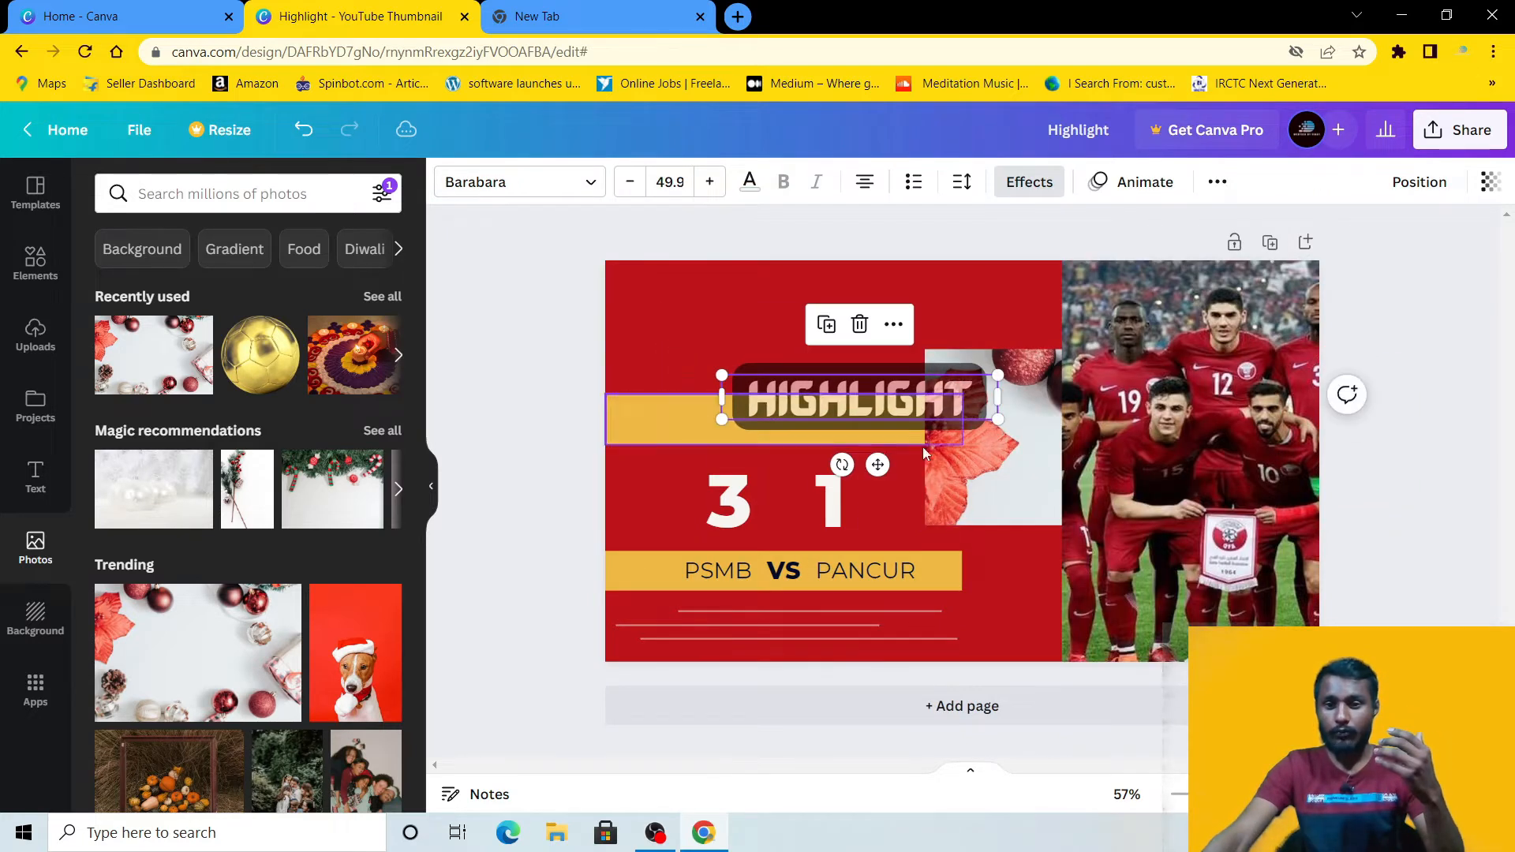
pyautogui.moveTo(1020, 426); pyautogui.dragTo(954, 397)
# Step: Bring the ornaments photo to the front of all objects, and send it to the back
pyautogui.rightClick(1002, 424)
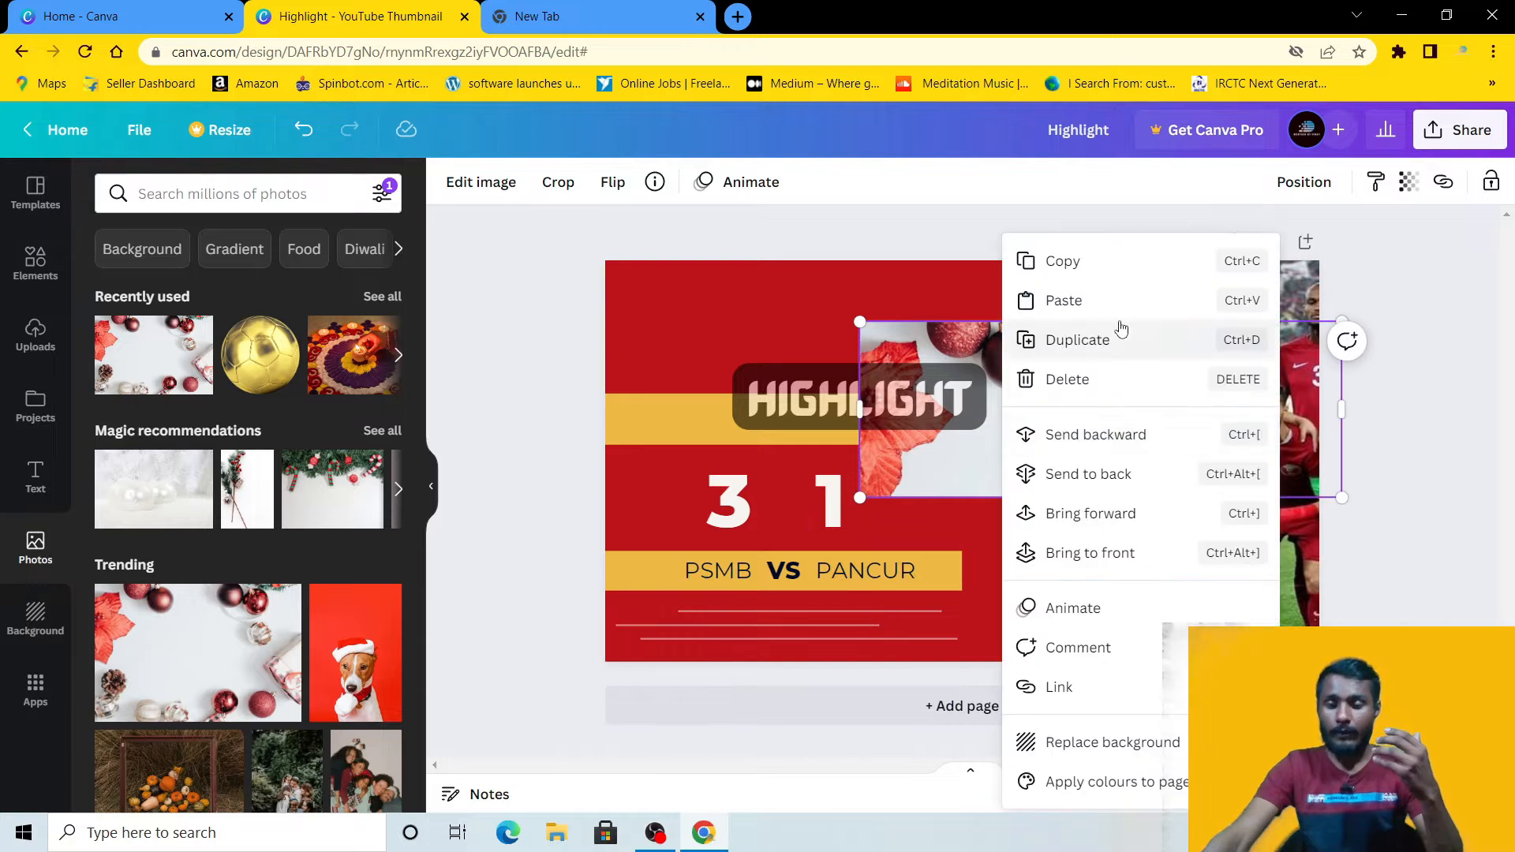
pyautogui.click(1078, 546)
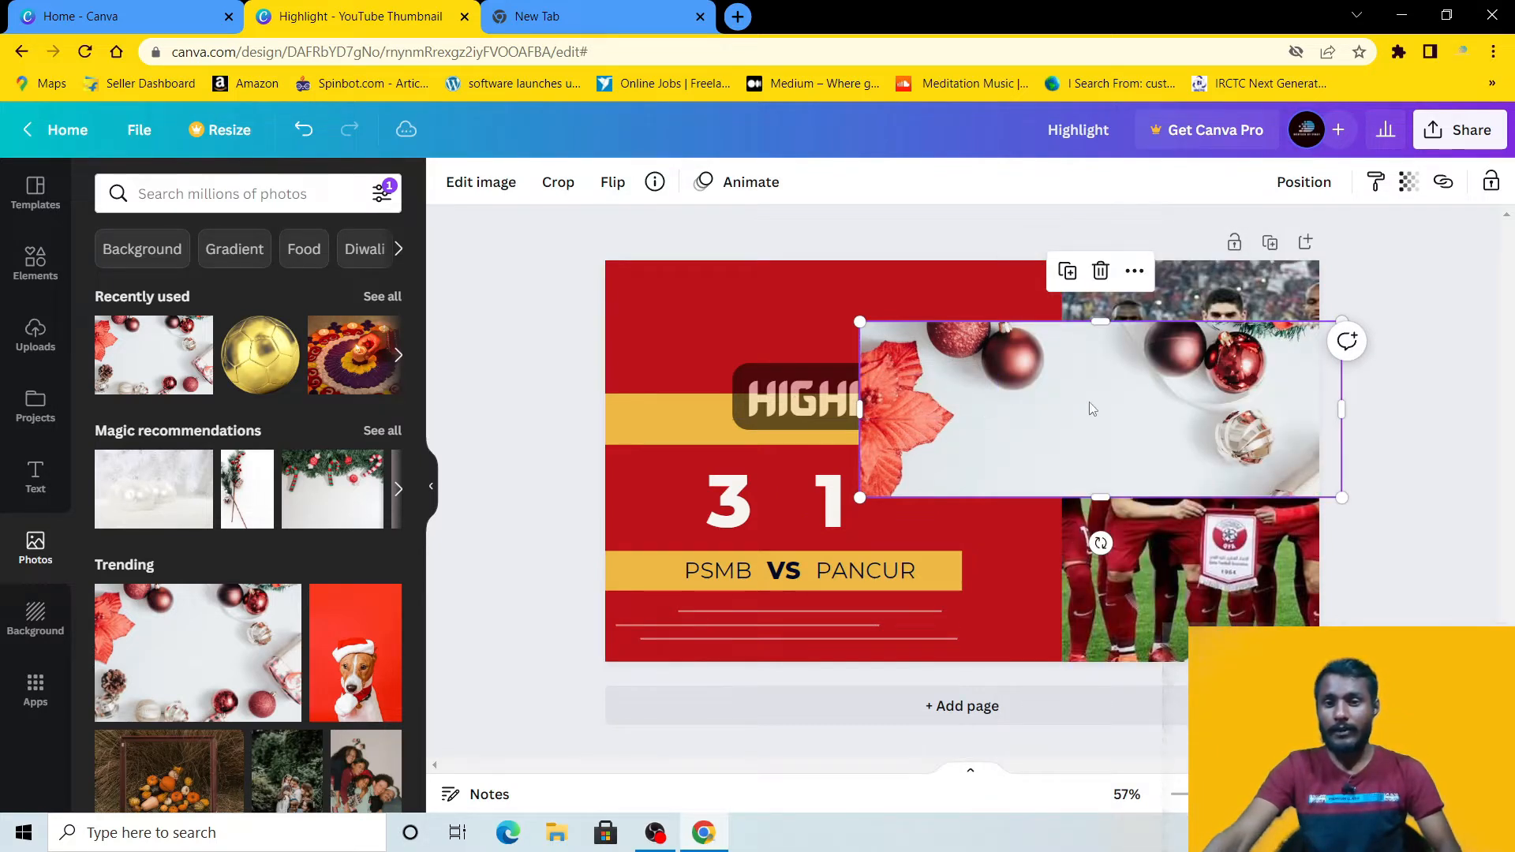
pyautogui.rightClick(1062, 393)
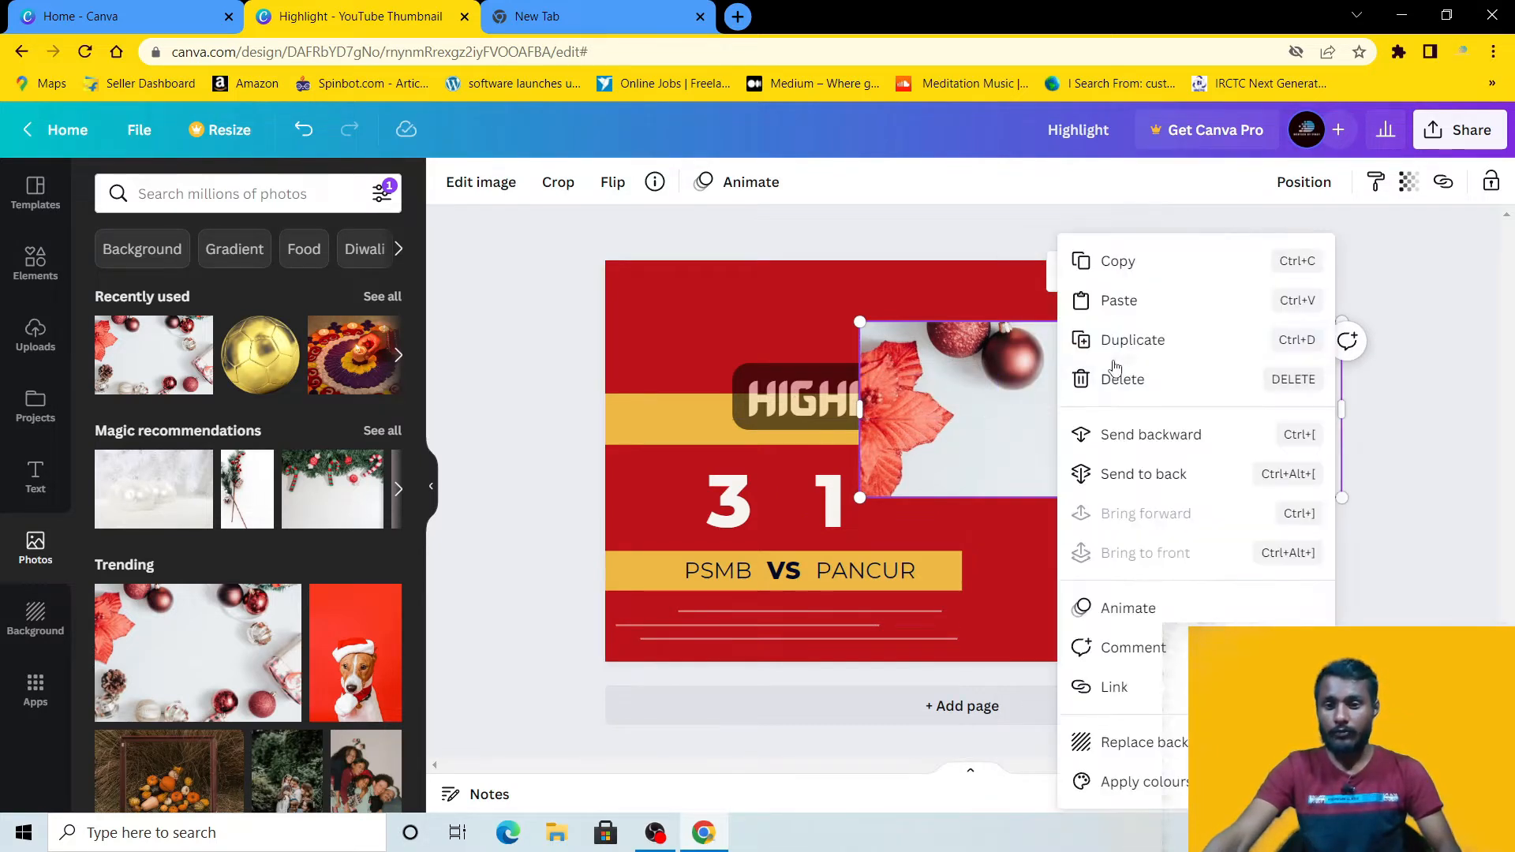
pyautogui.click(1135, 474)
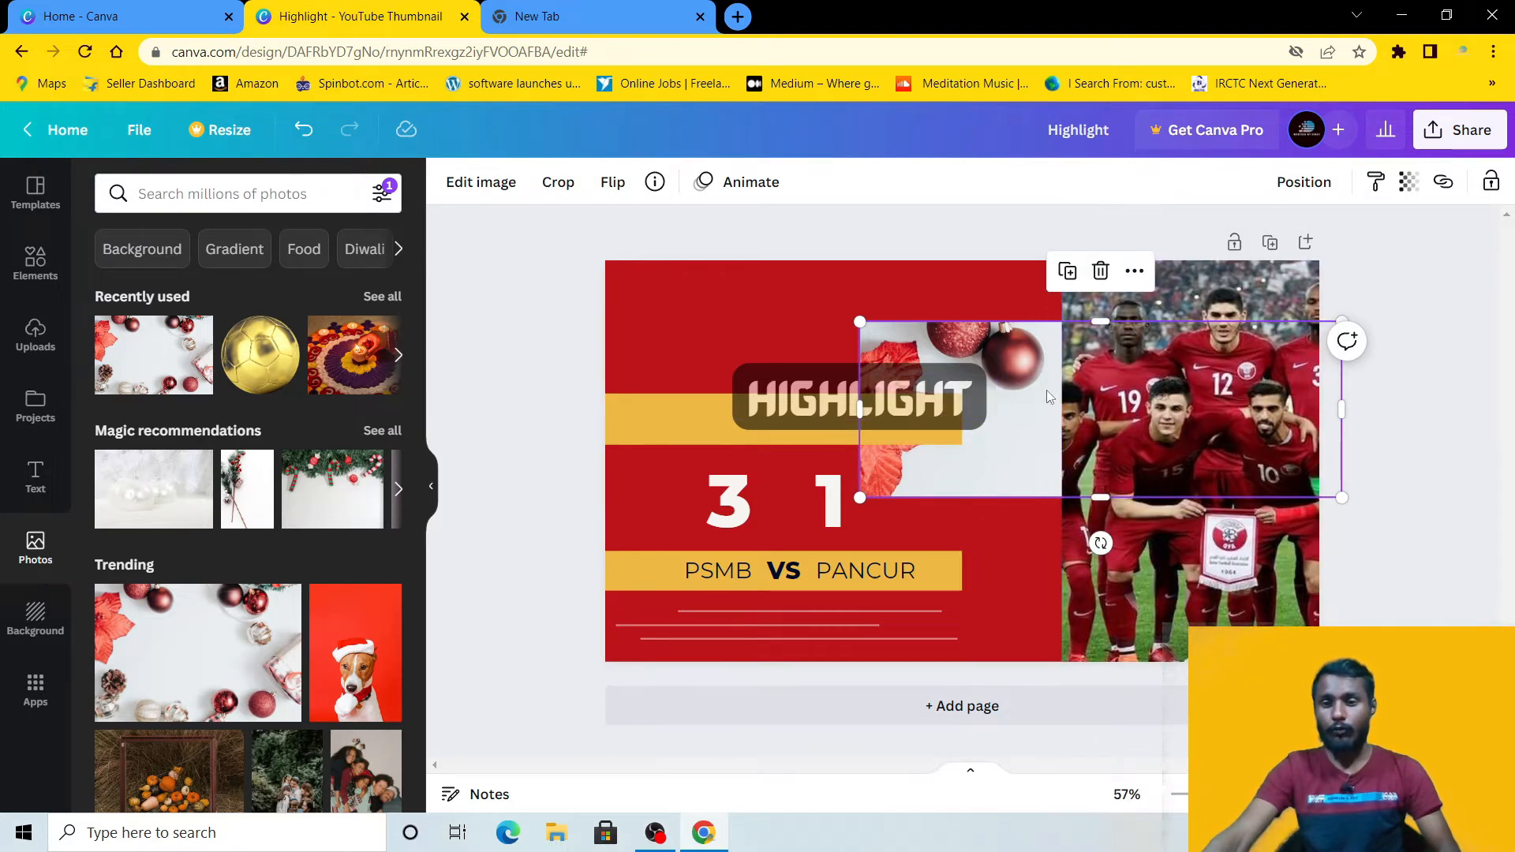
# Step: Send the team photo to the back of all objects, and nudge the ornaments photo slightly down
pyautogui.rightClick(1107, 400)
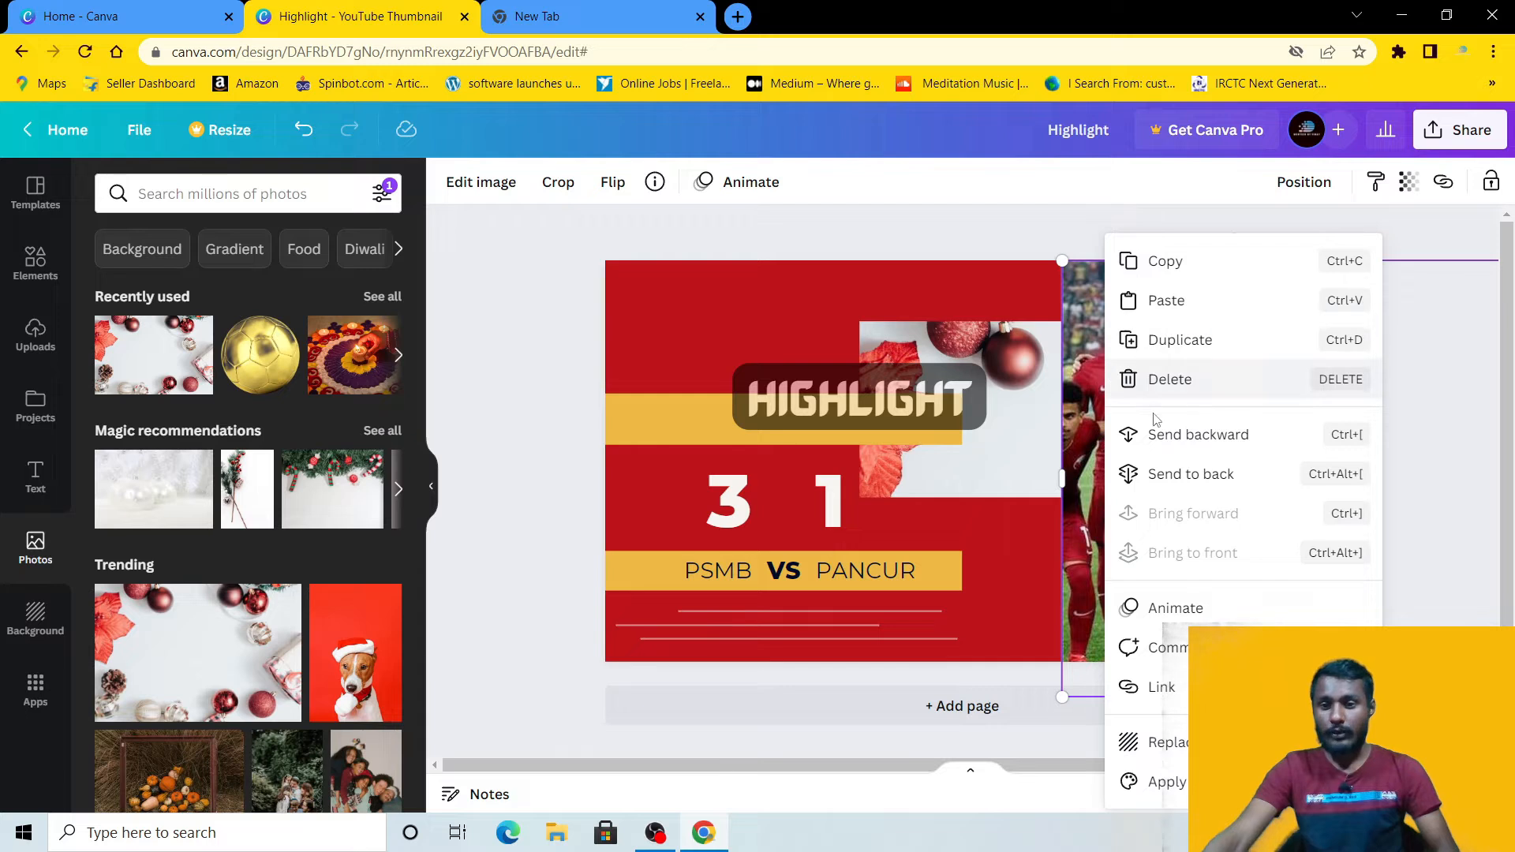
pyautogui.click(1174, 477)
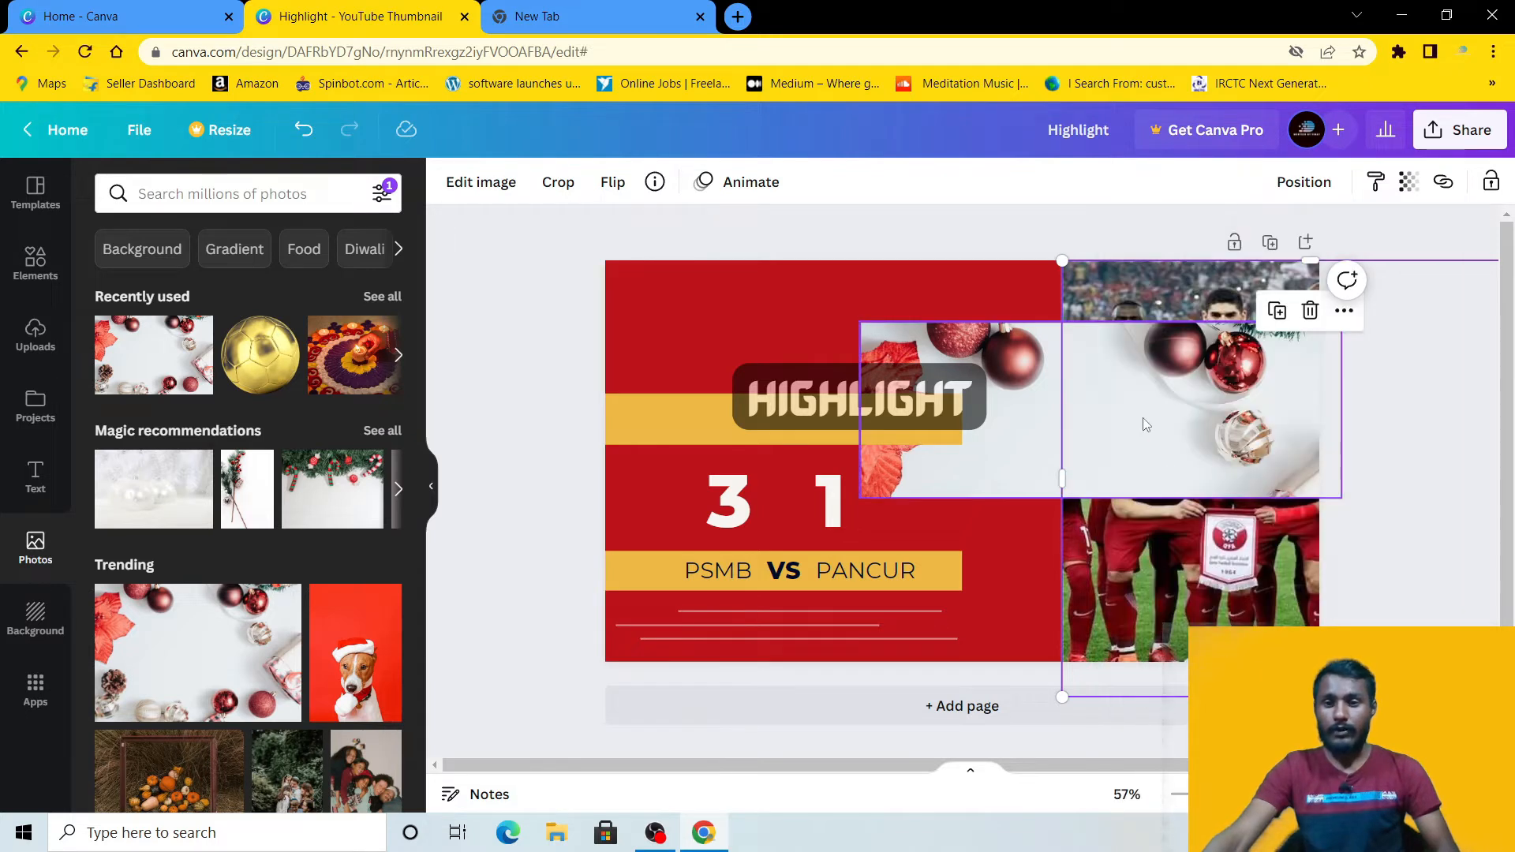
pyautogui.click(1146, 424)
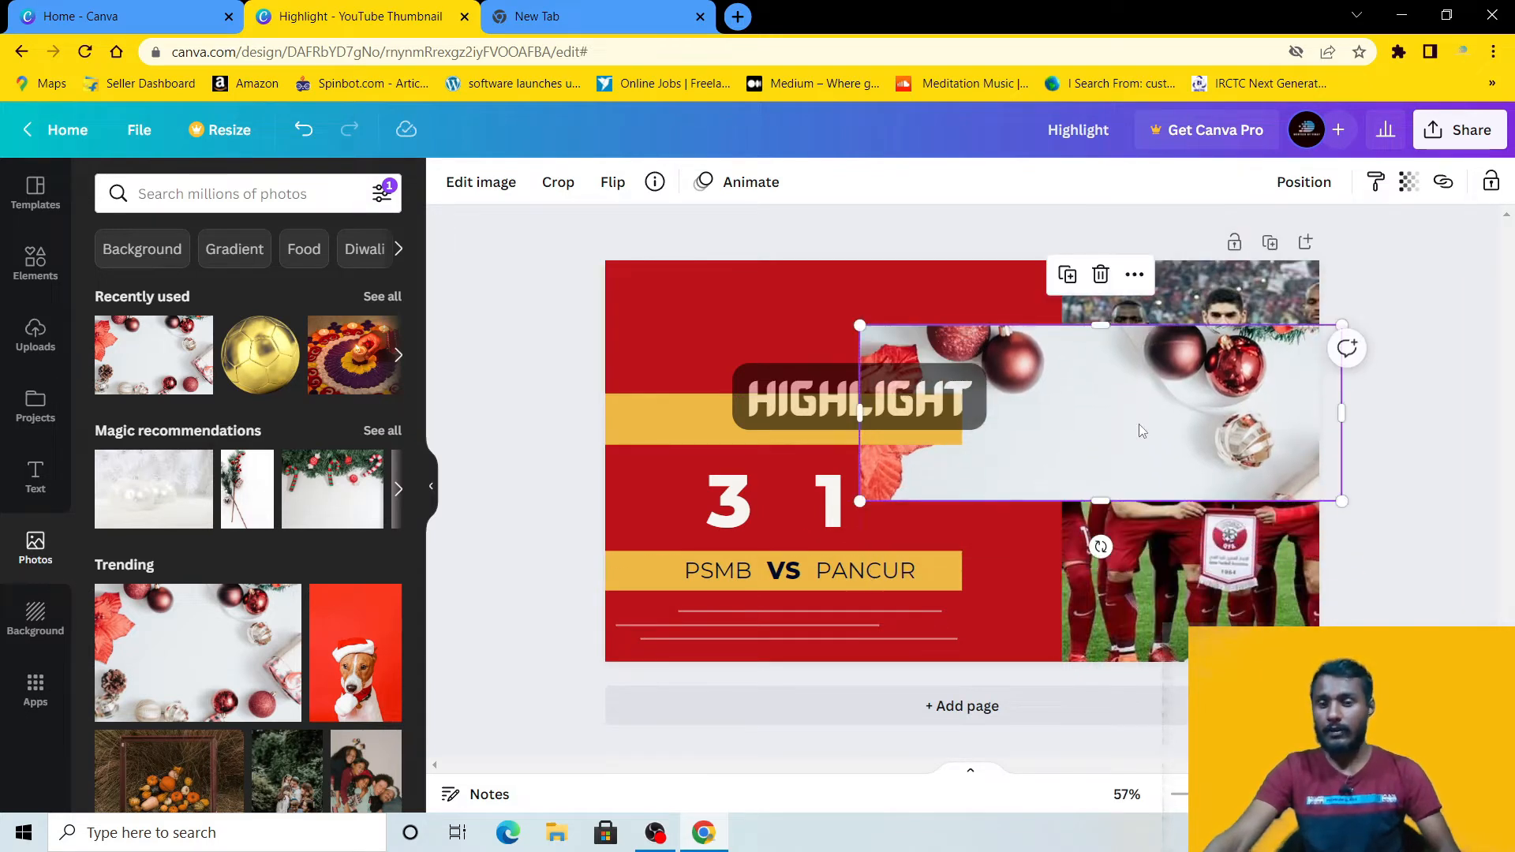
# Step: Shift the ornaments photo further over the HIGHLIGHT text and delete it from the page
pyautogui.rightClick(1126, 388)
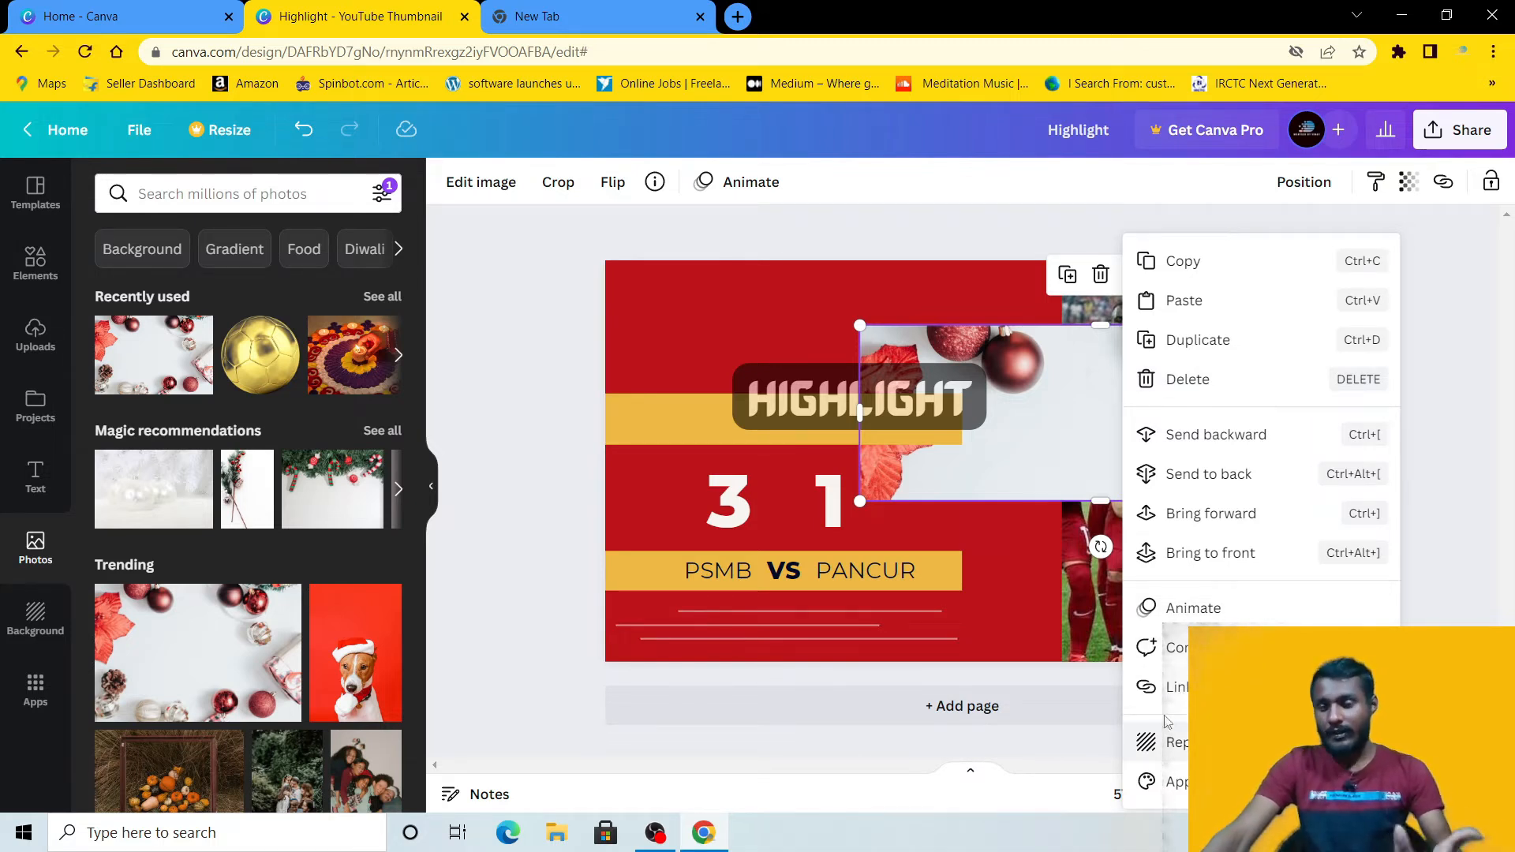
pyautogui.click(1026, 433)
pyautogui.moveTo(1026, 433); pyautogui.dragTo(980, 434)
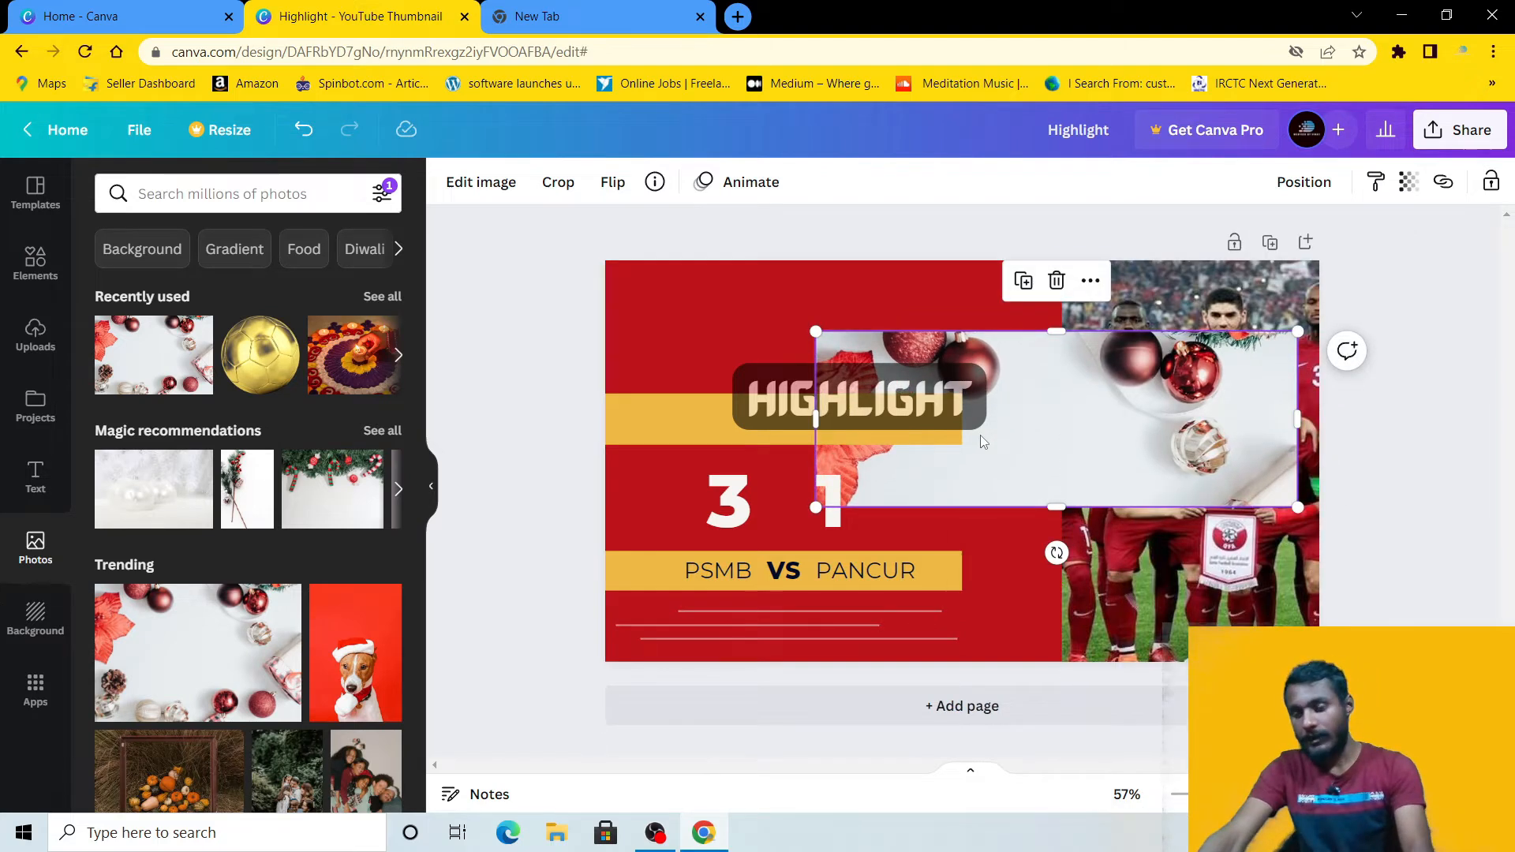
pyautogui.press('Delete')
# Step: Look through the trending stock photos and the uploaded images, and open the background library
pyautogui.scroll(-1, 170, 495)
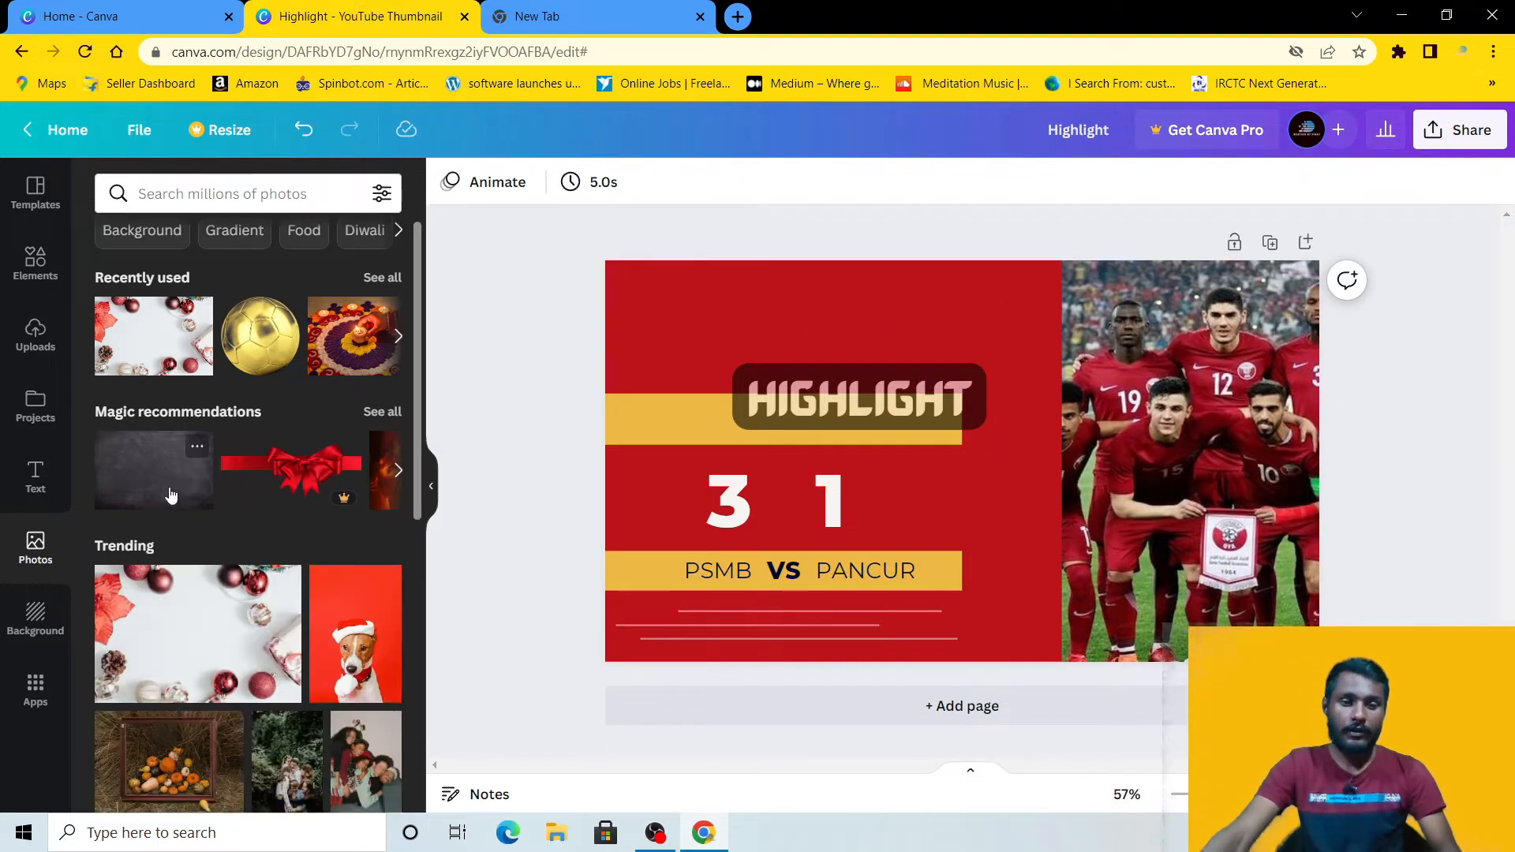
pyautogui.scroll(-5, 169, 495)
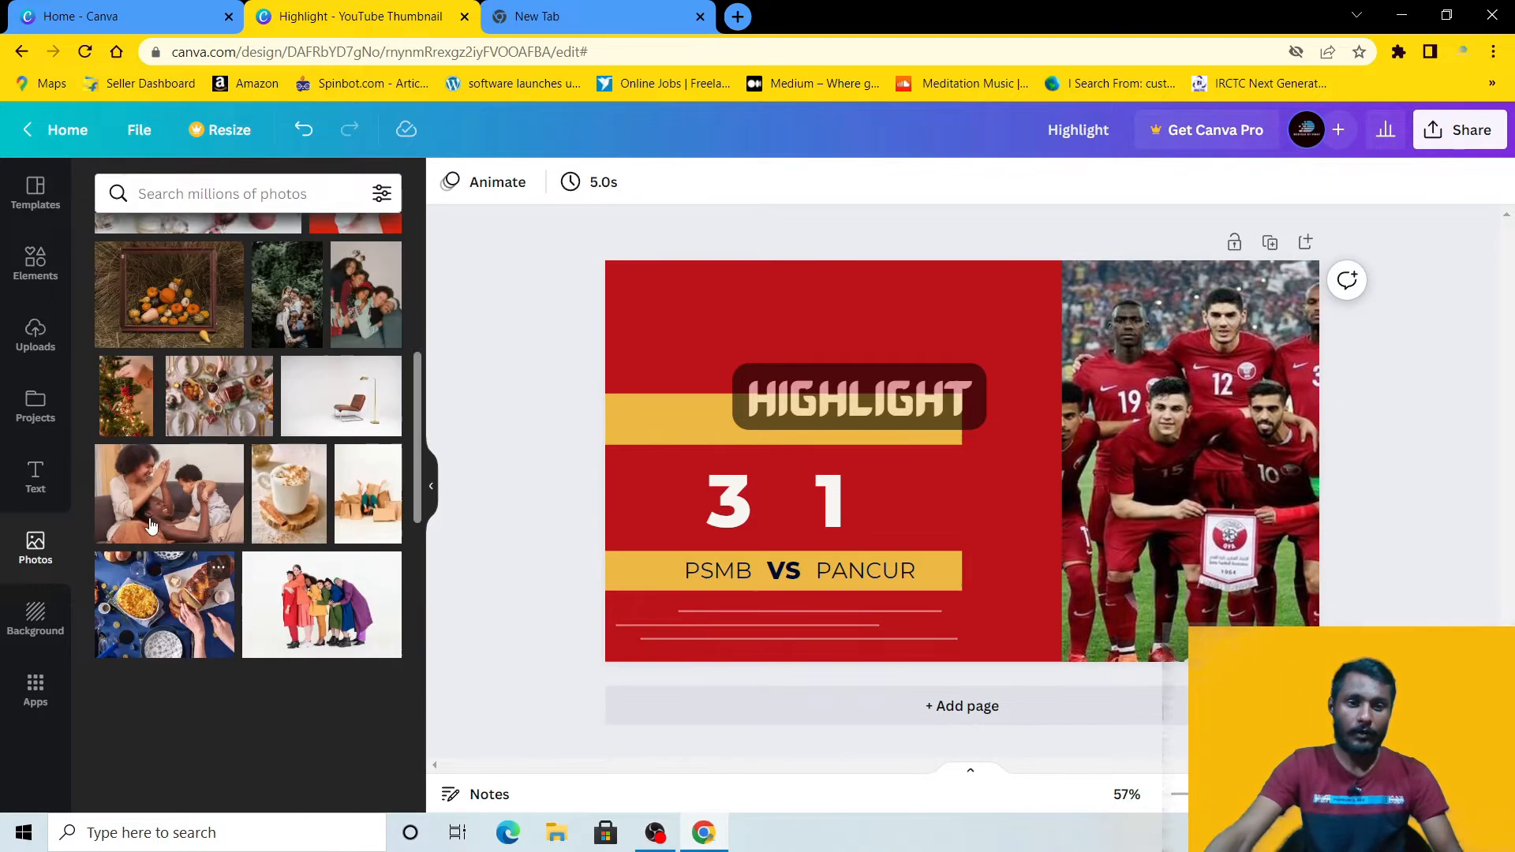
pyautogui.scroll(-1, 152, 525)
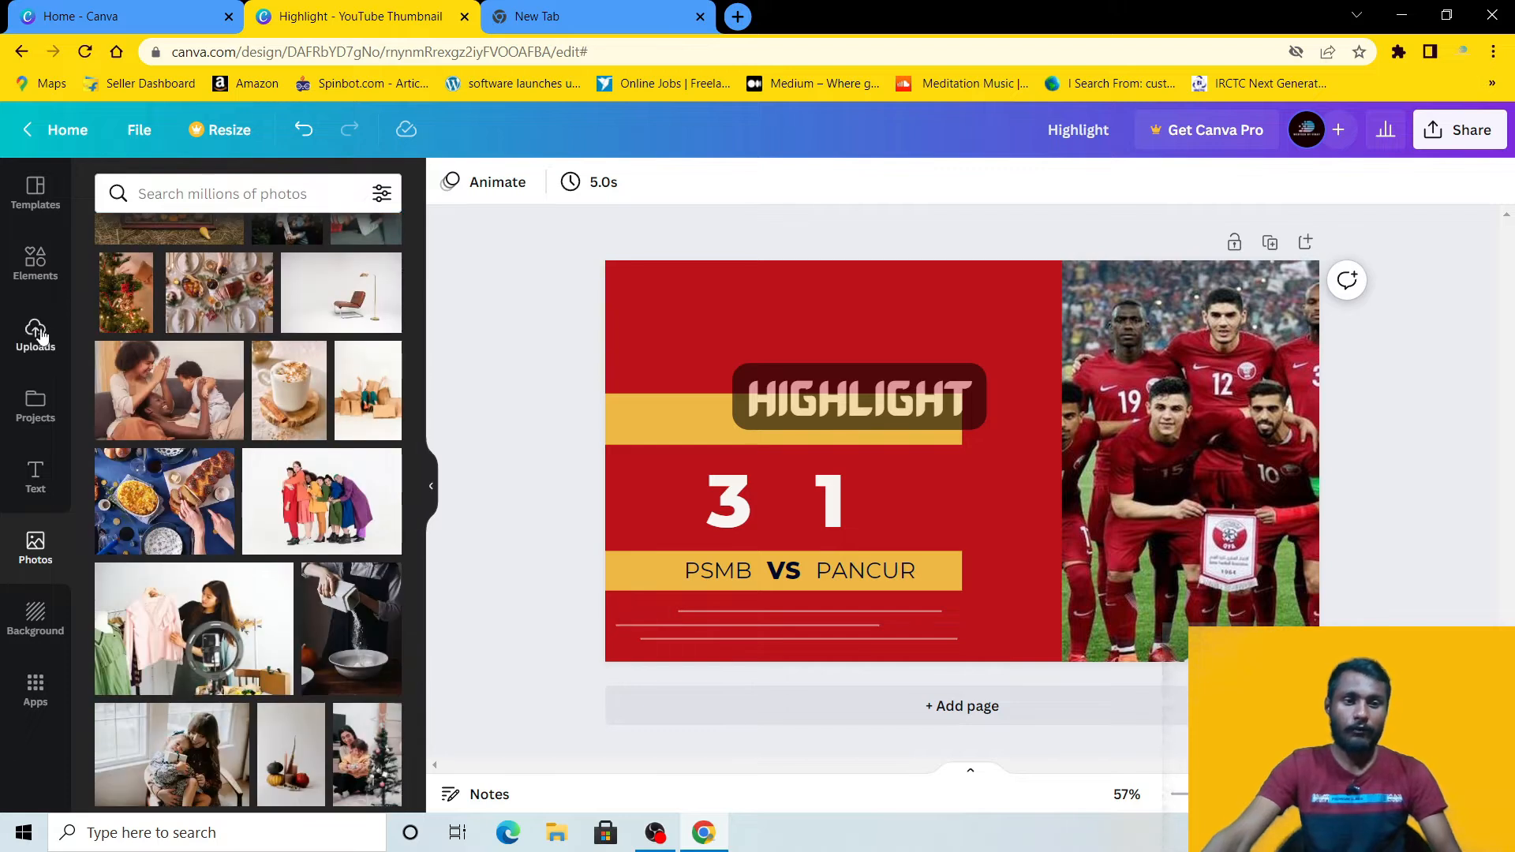
pyautogui.click(41, 335)
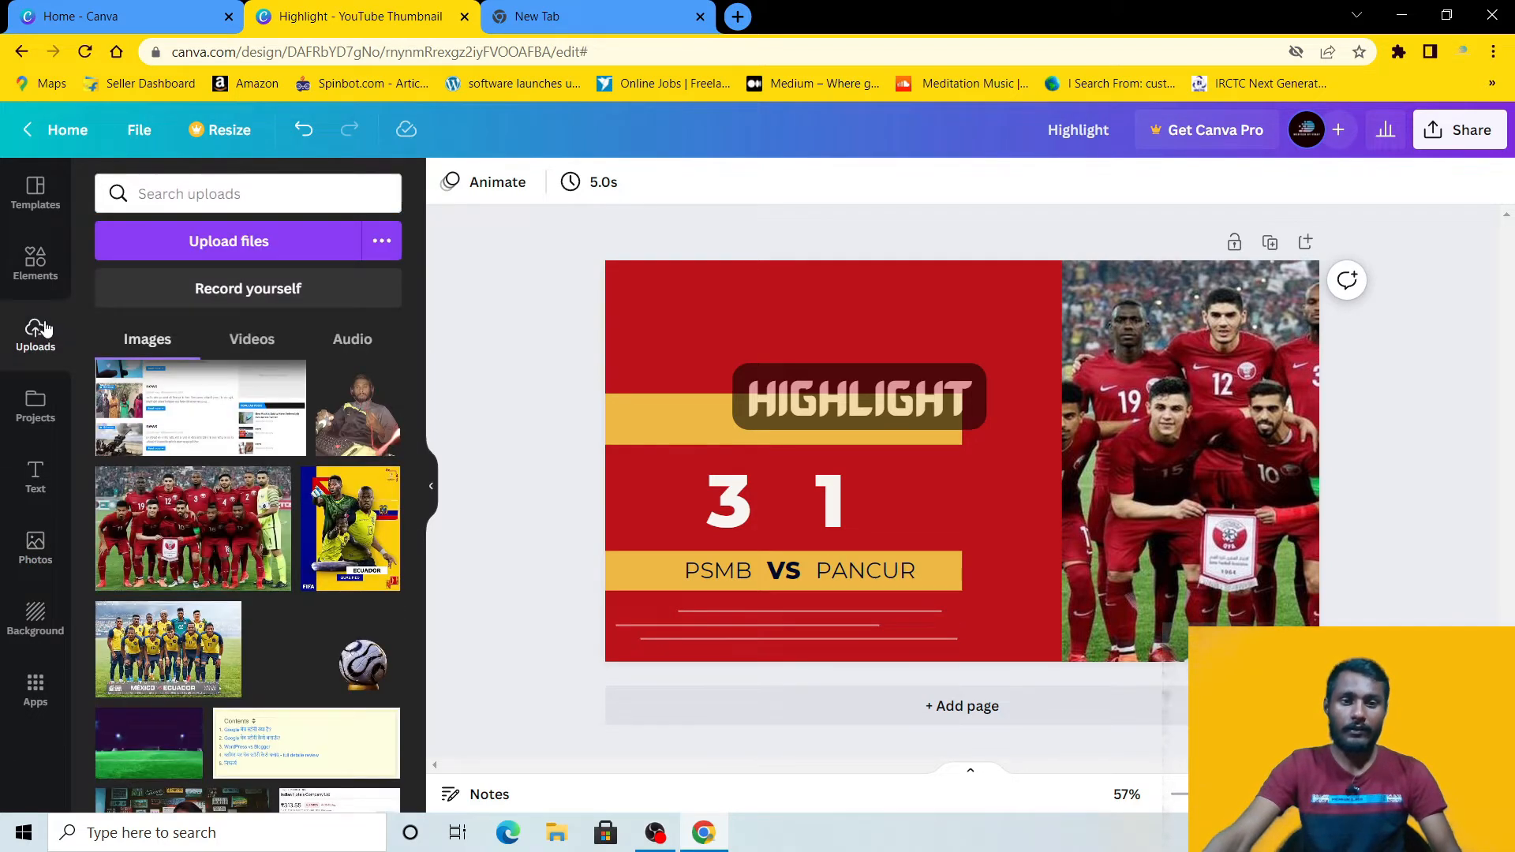
pyautogui.click(35, 619)
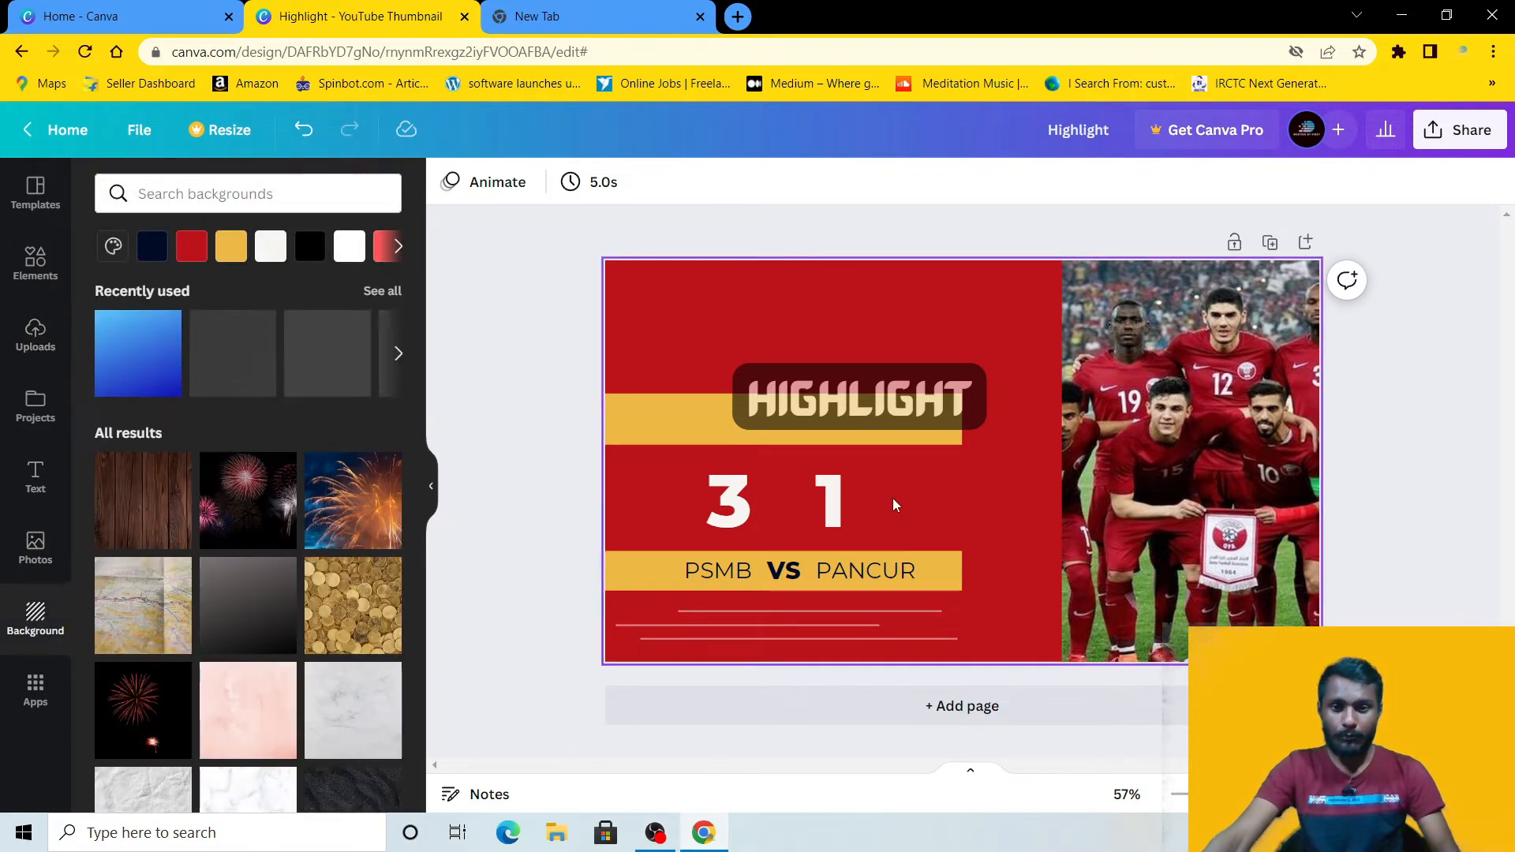
# Step: Move the team photo in from the page's edge and scale it down until the whole photo fits on the page
pyautogui.click(675, 347)
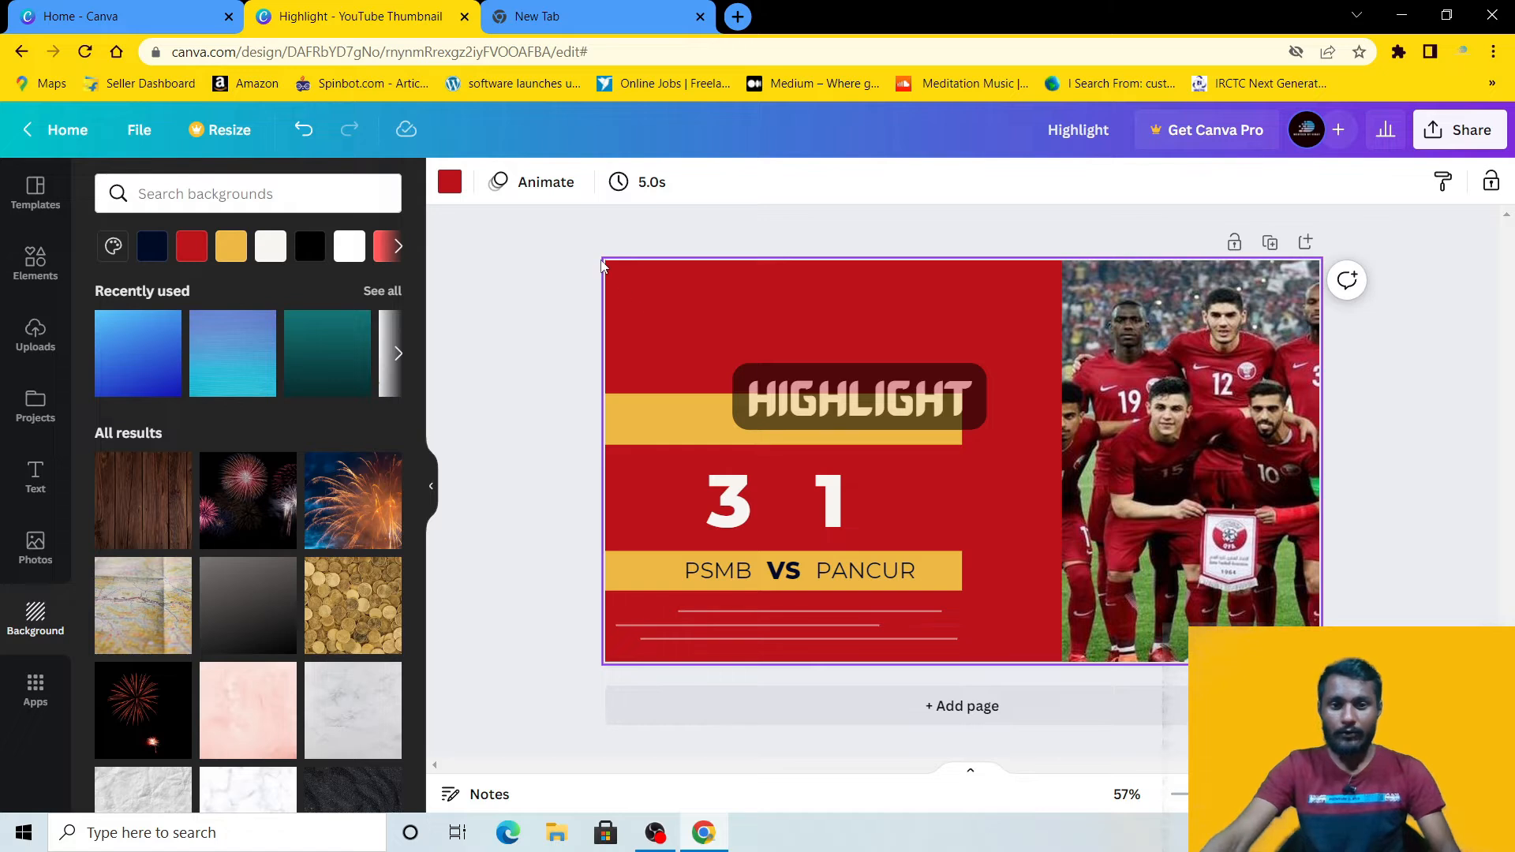
pyautogui.moveTo(1168, 410); pyautogui.dragTo(870, 435)
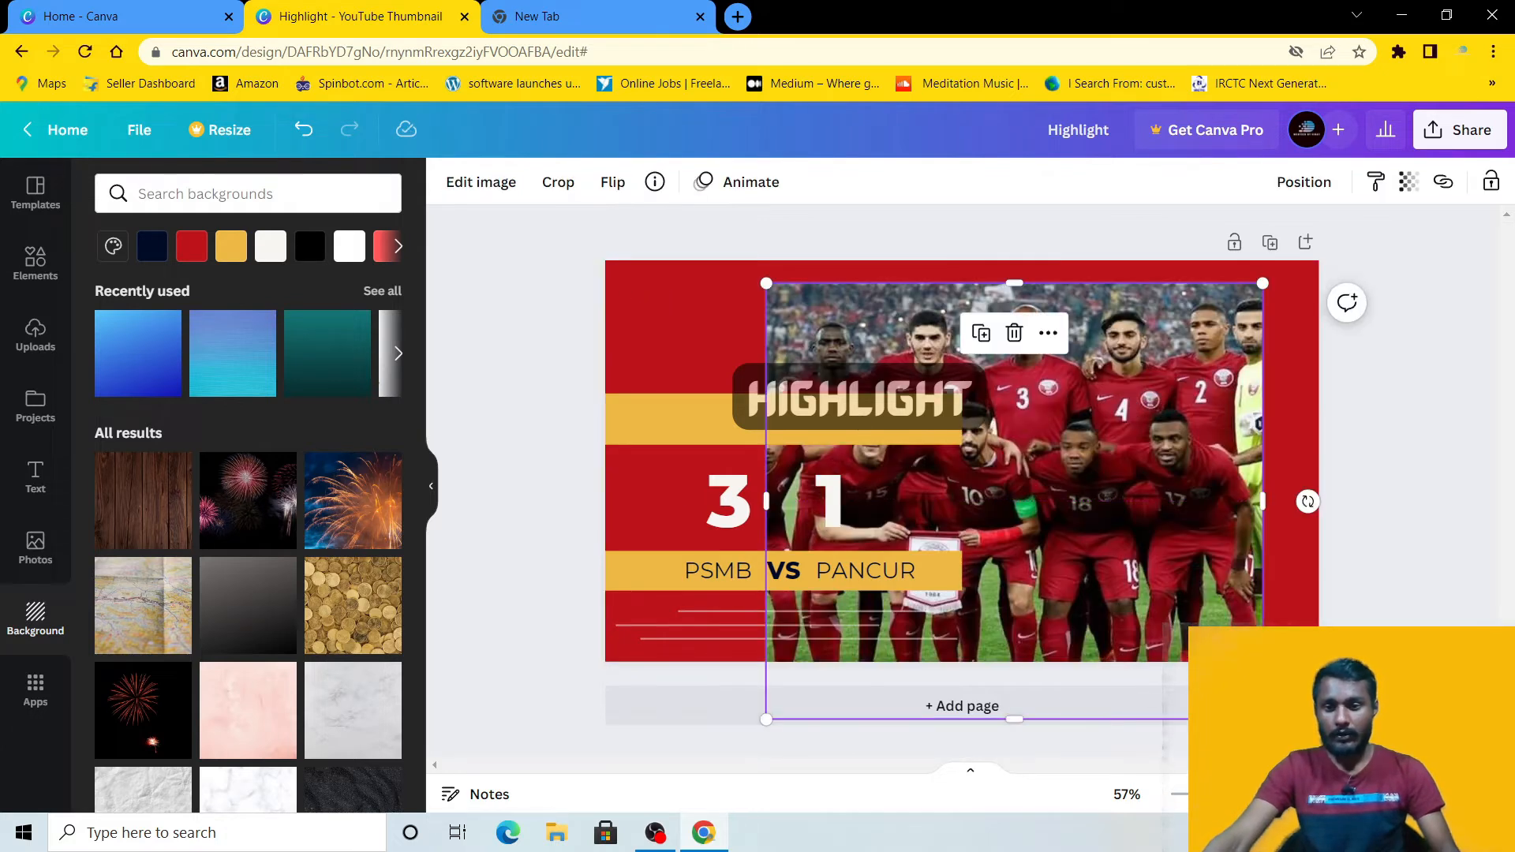
pyautogui.moveTo(1266, 719); pyautogui.dragTo(1190, 622)
pyautogui.moveTo(971, 474); pyautogui.dragTo(1051, 474)
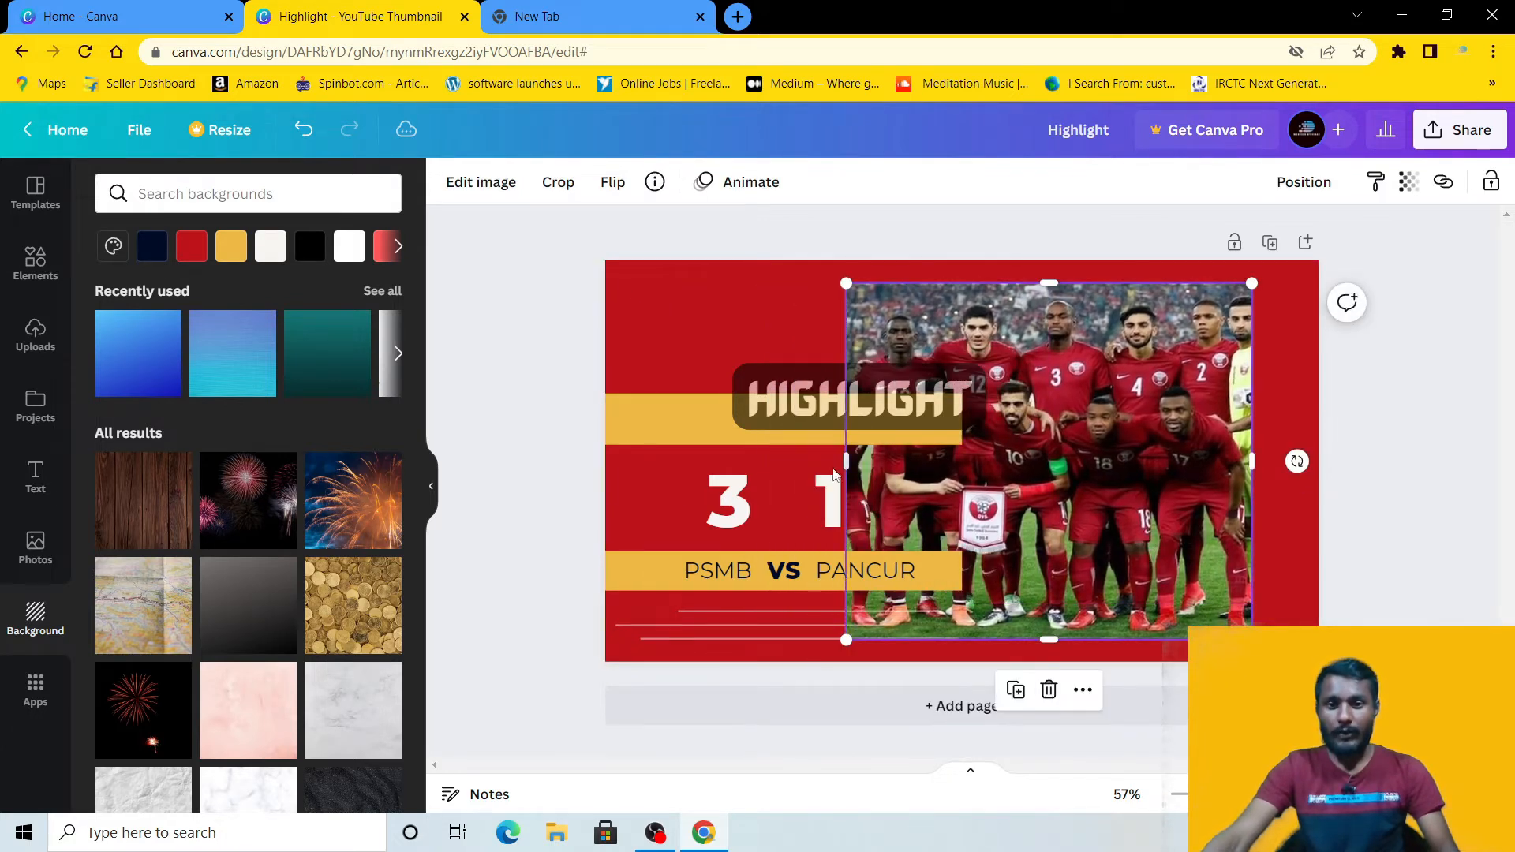
# Step: Try orange, yellow, lime, green and turquoise as the page background colour, and set it to blue
pyautogui.click(727, 336)
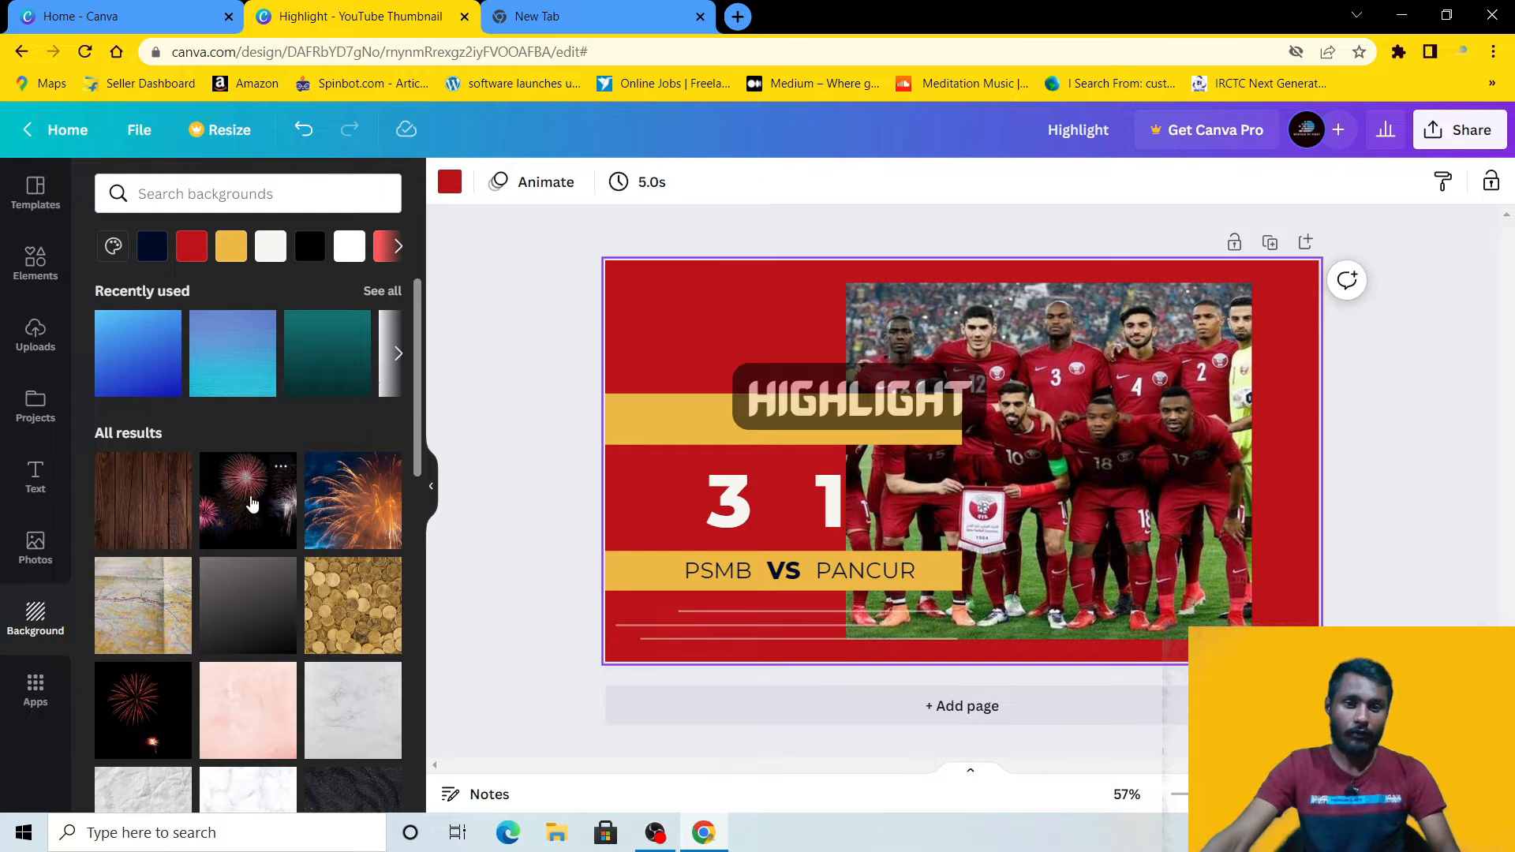
pyautogui.scroll(-5, 209, 524)
pyautogui.scroll(5, 210, 525)
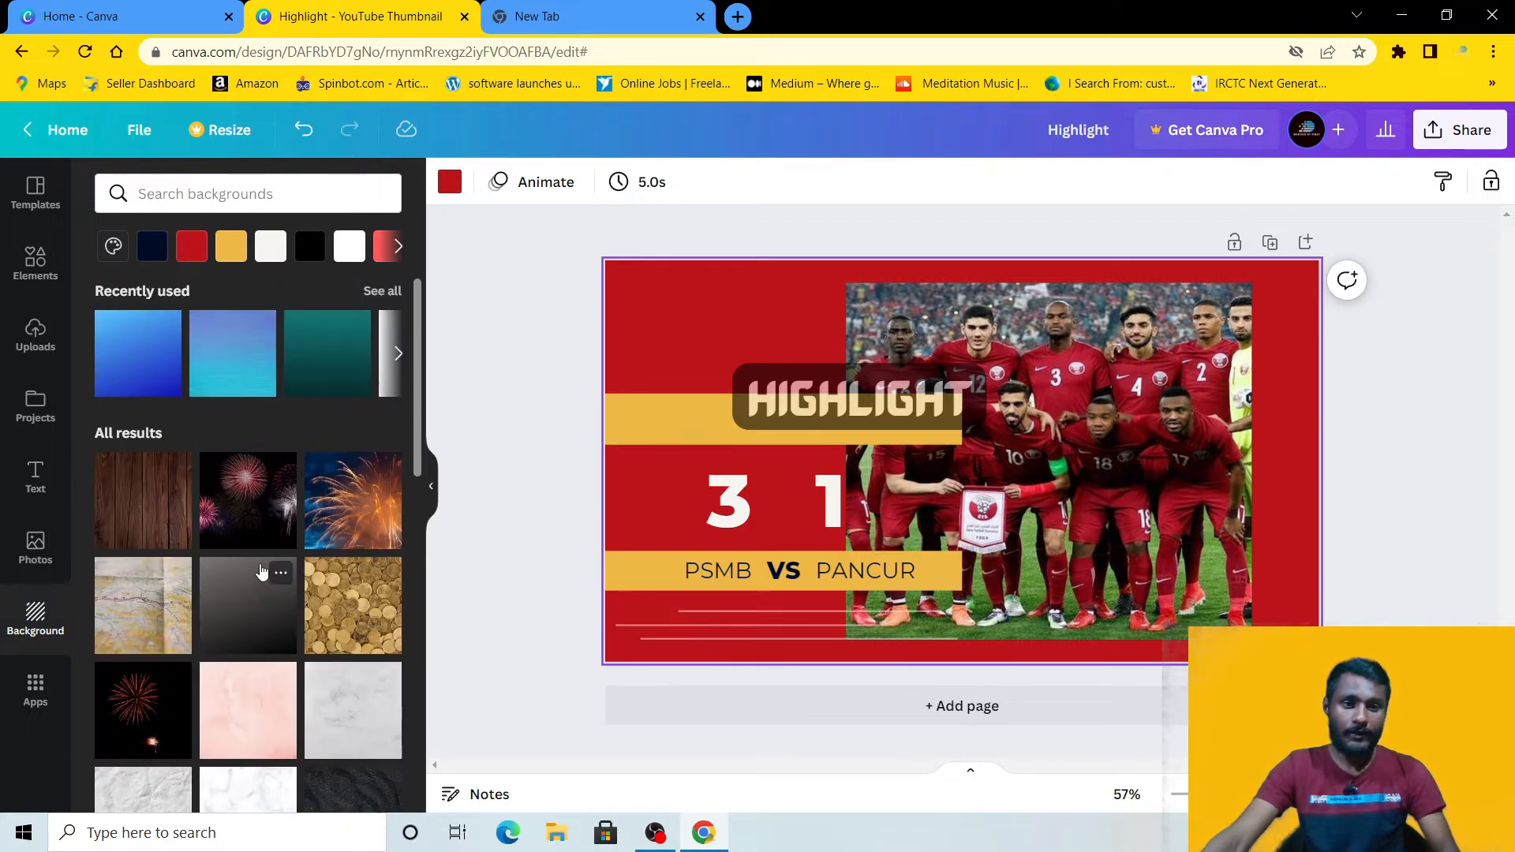
pyautogui.click(395, 247)
pyautogui.click(386, 246)
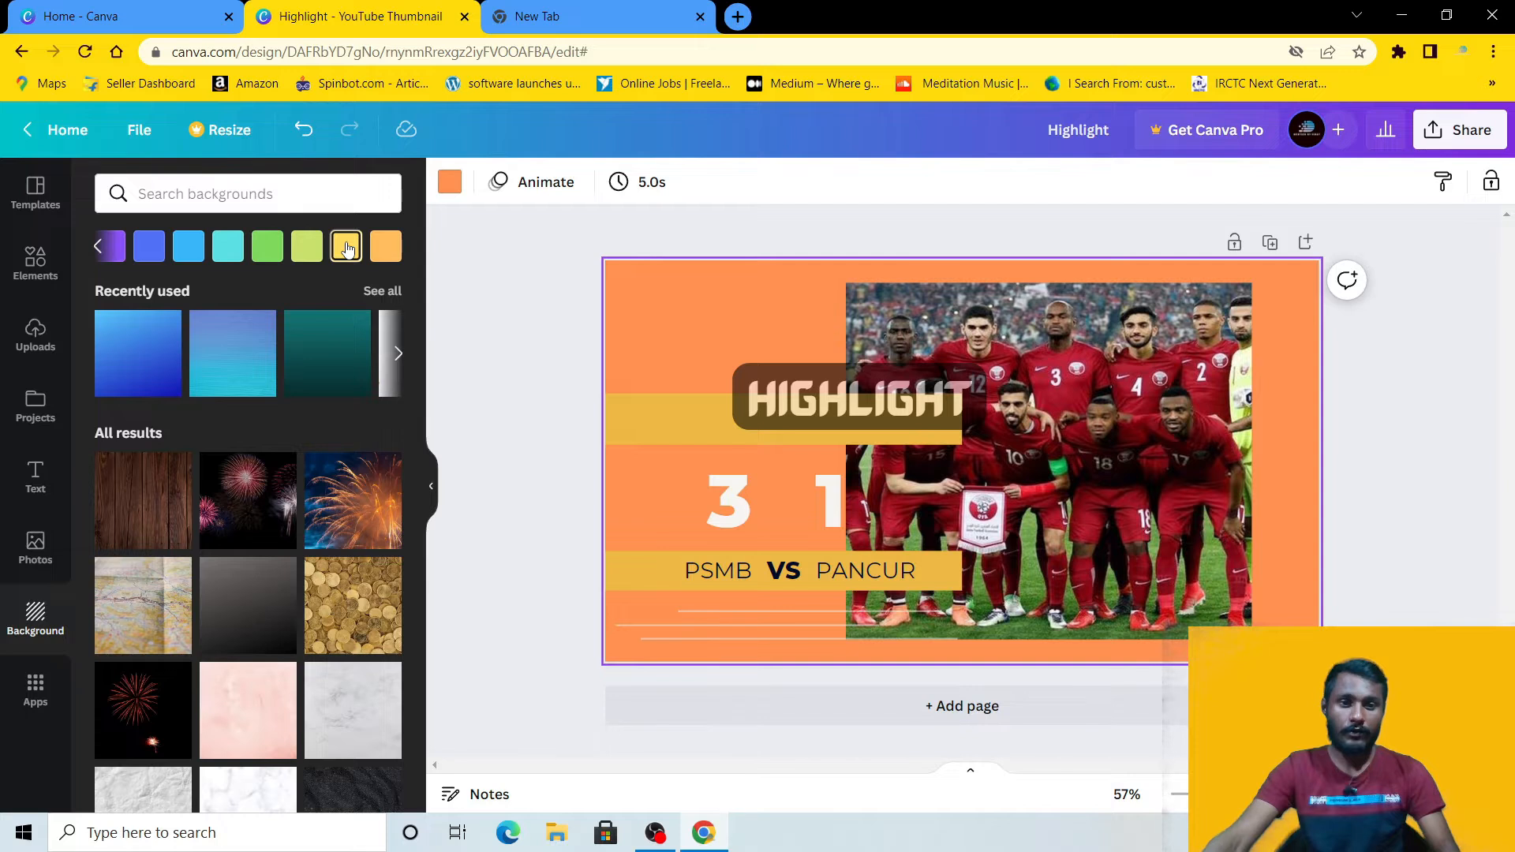
pyautogui.click(347, 247)
pyautogui.click(307, 247)
pyautogui.click(267, 246)
pyautogui.click(228, 247)
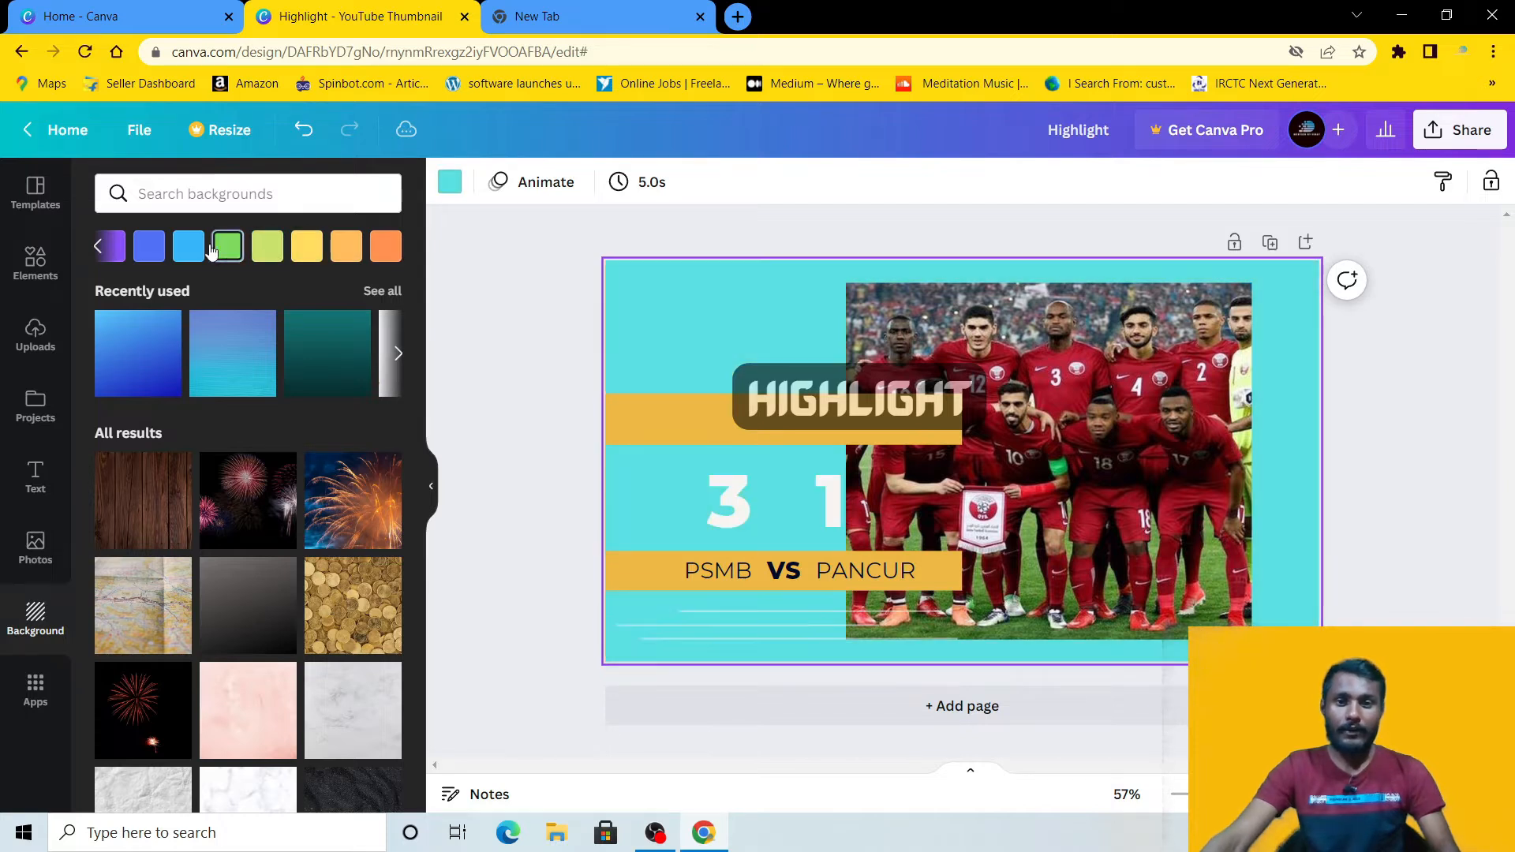
pyautogui.click(149, 246)
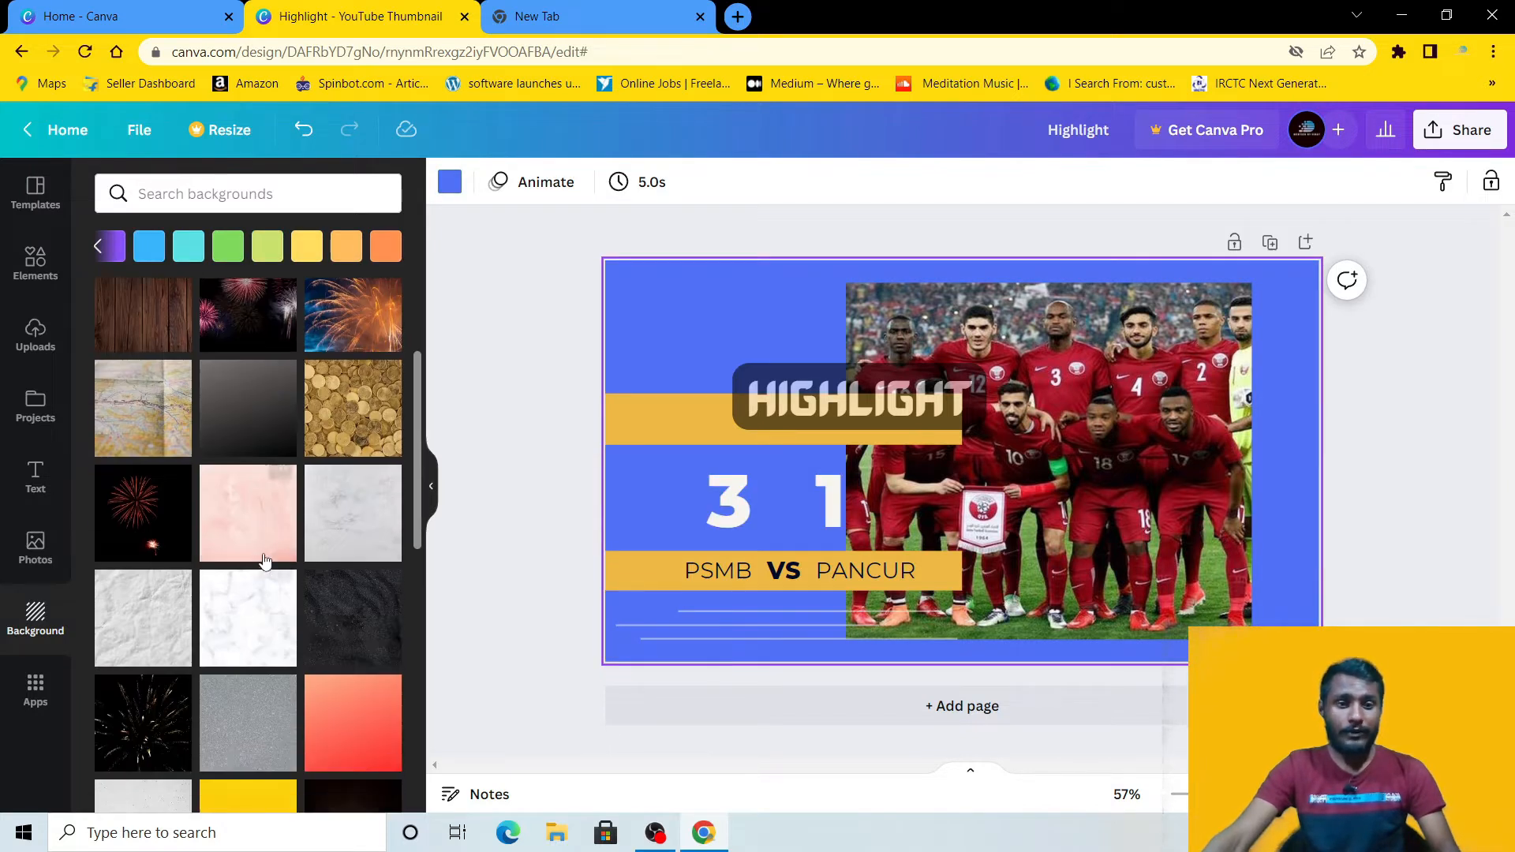
# Step: Apply the red and gold fireworks photo on black as the page background
pyautogui.click(181, 194)
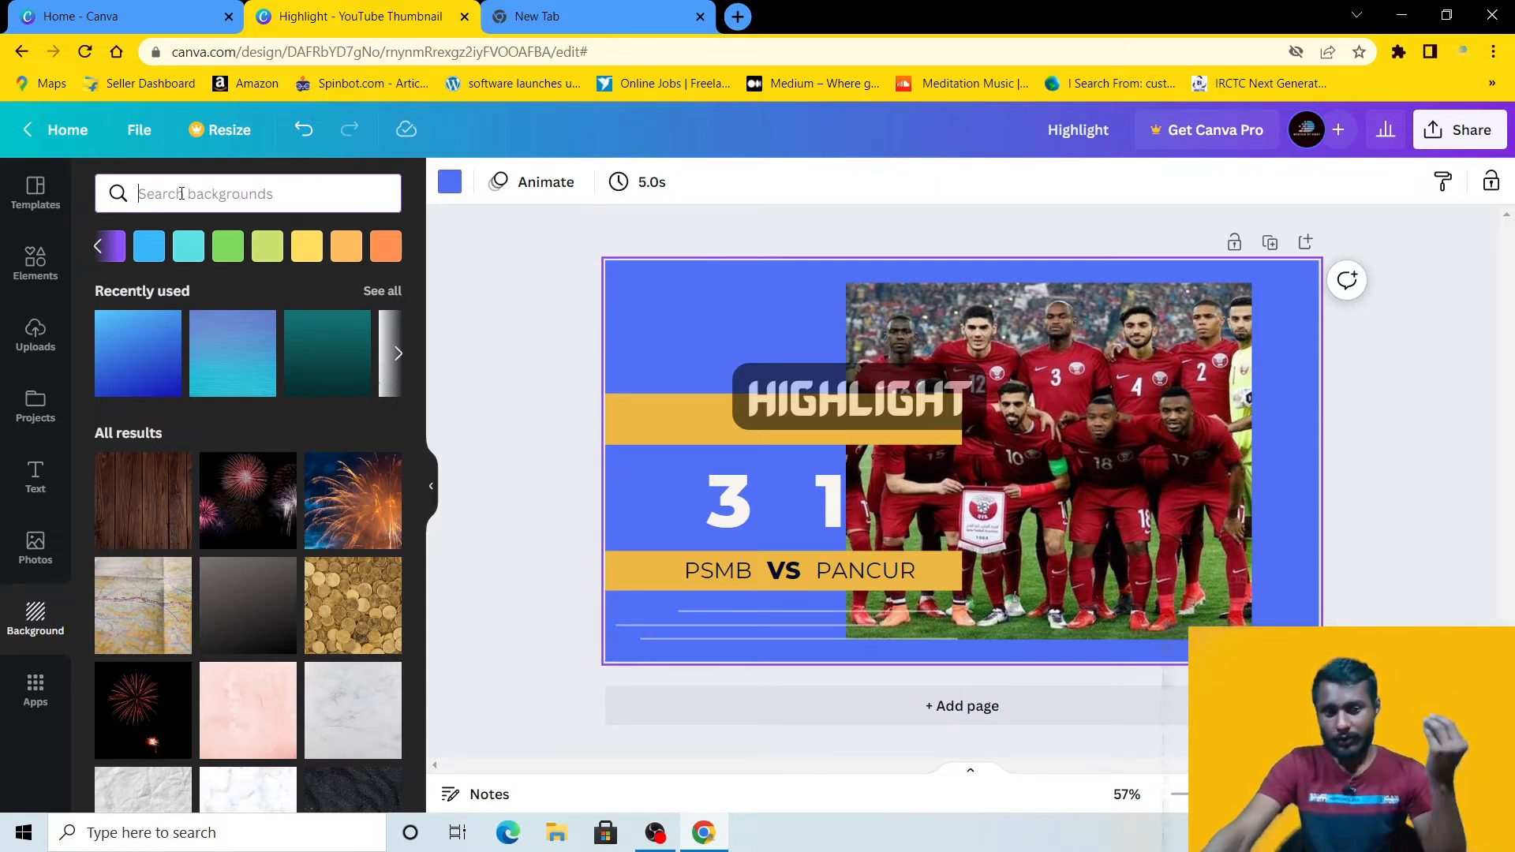
pyautogui.scroll(-5, 197, 553)
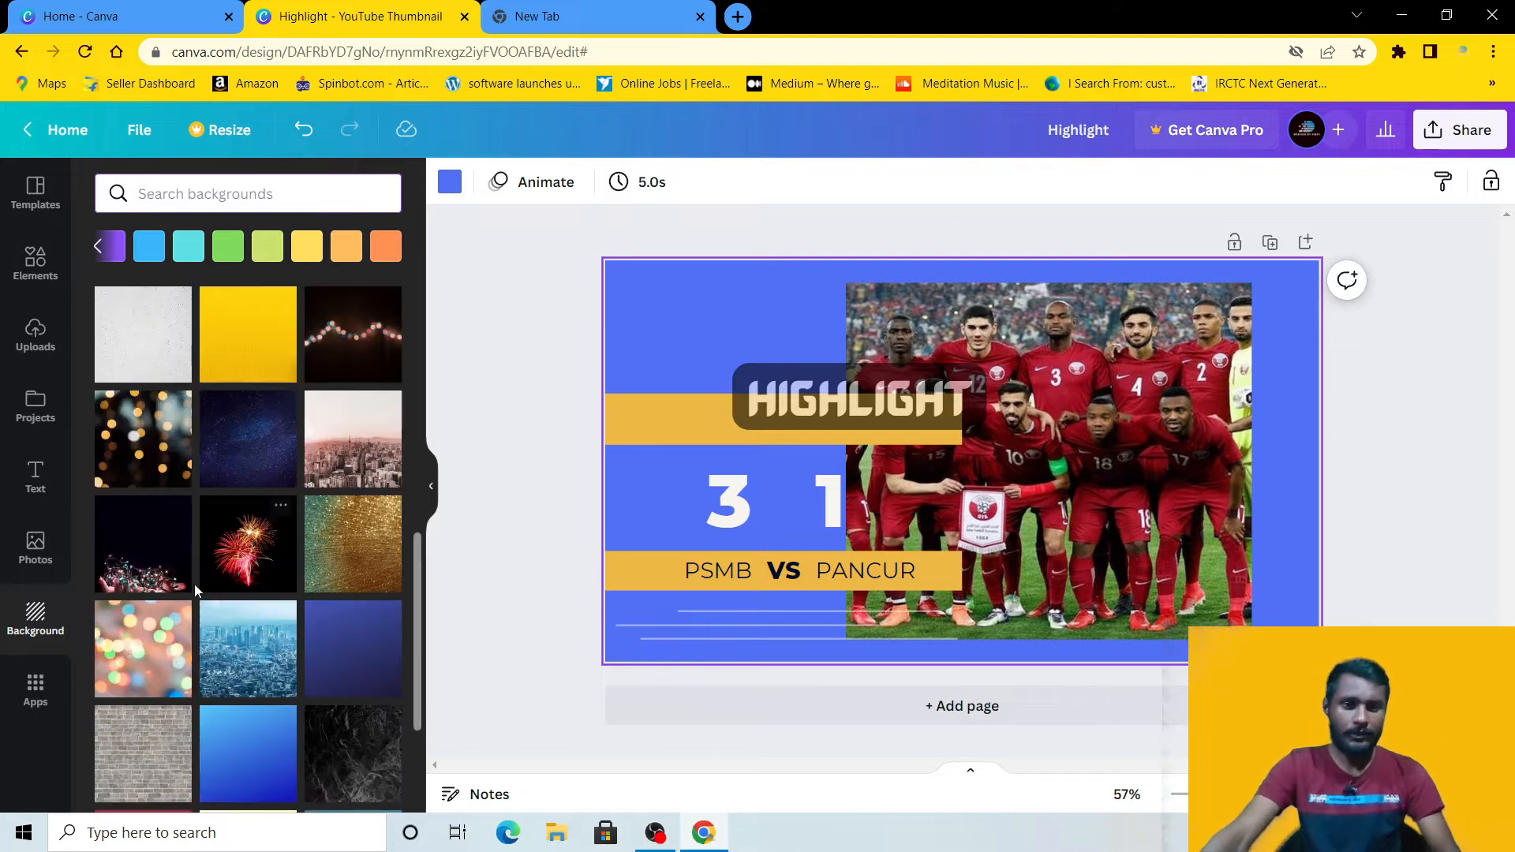
pyautogui.click(228, 572)
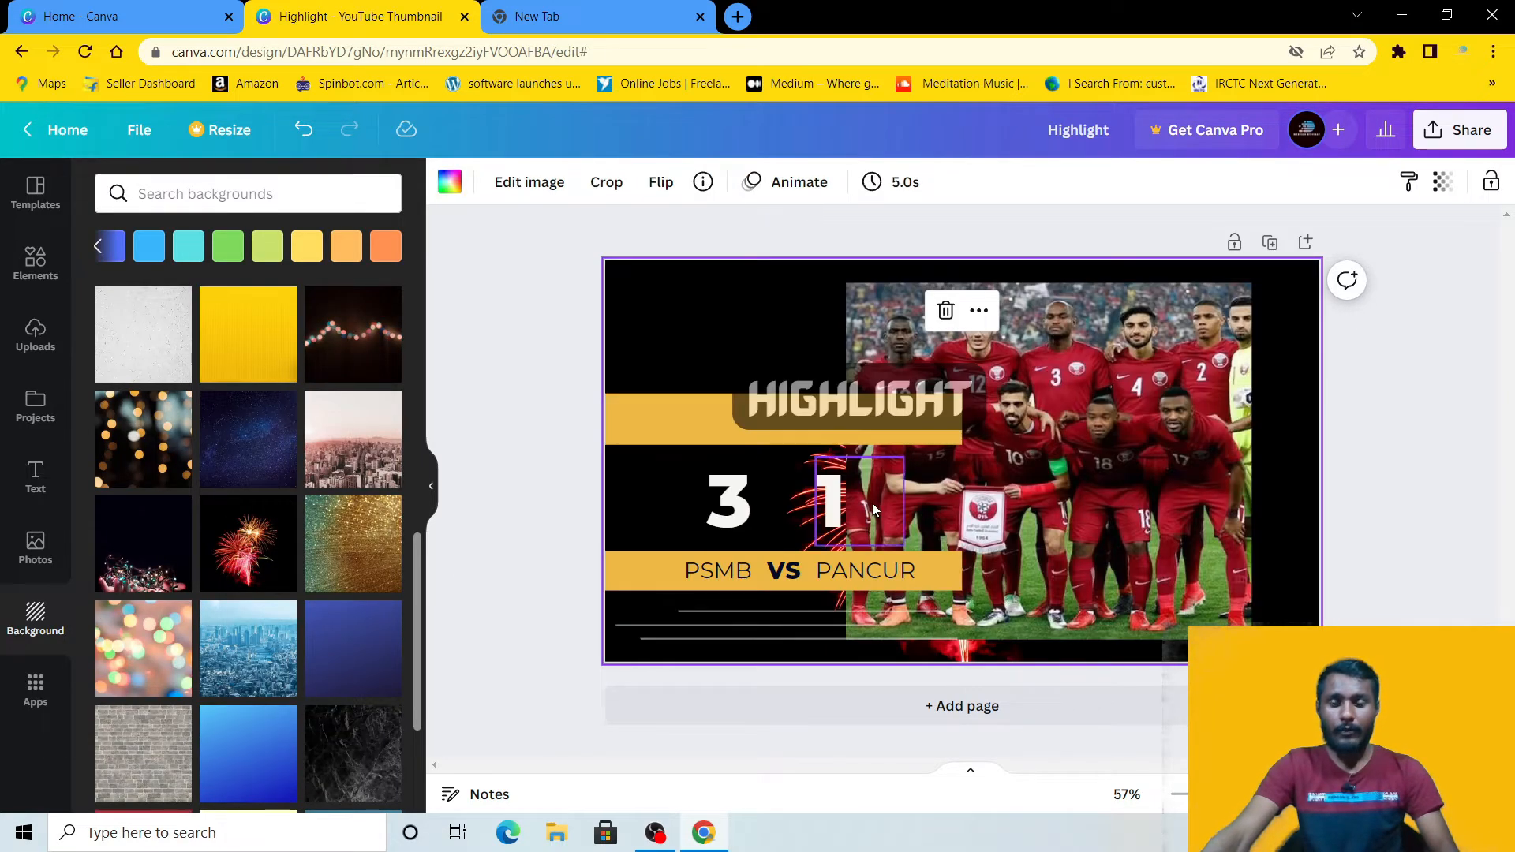
# Step: Shrink the team photo and place it in the page's lower right corner, clear of the fireworks
pyautogui.moveTo(1024, 477); pyautogui.dragTo(1057, 462)
pyautogui.moveTo(1283, 621); pyautogui.dragTo(1139, 500)
pyautogui.moveTo(1017, 349); pyautogui.dragTo(1192, 504)
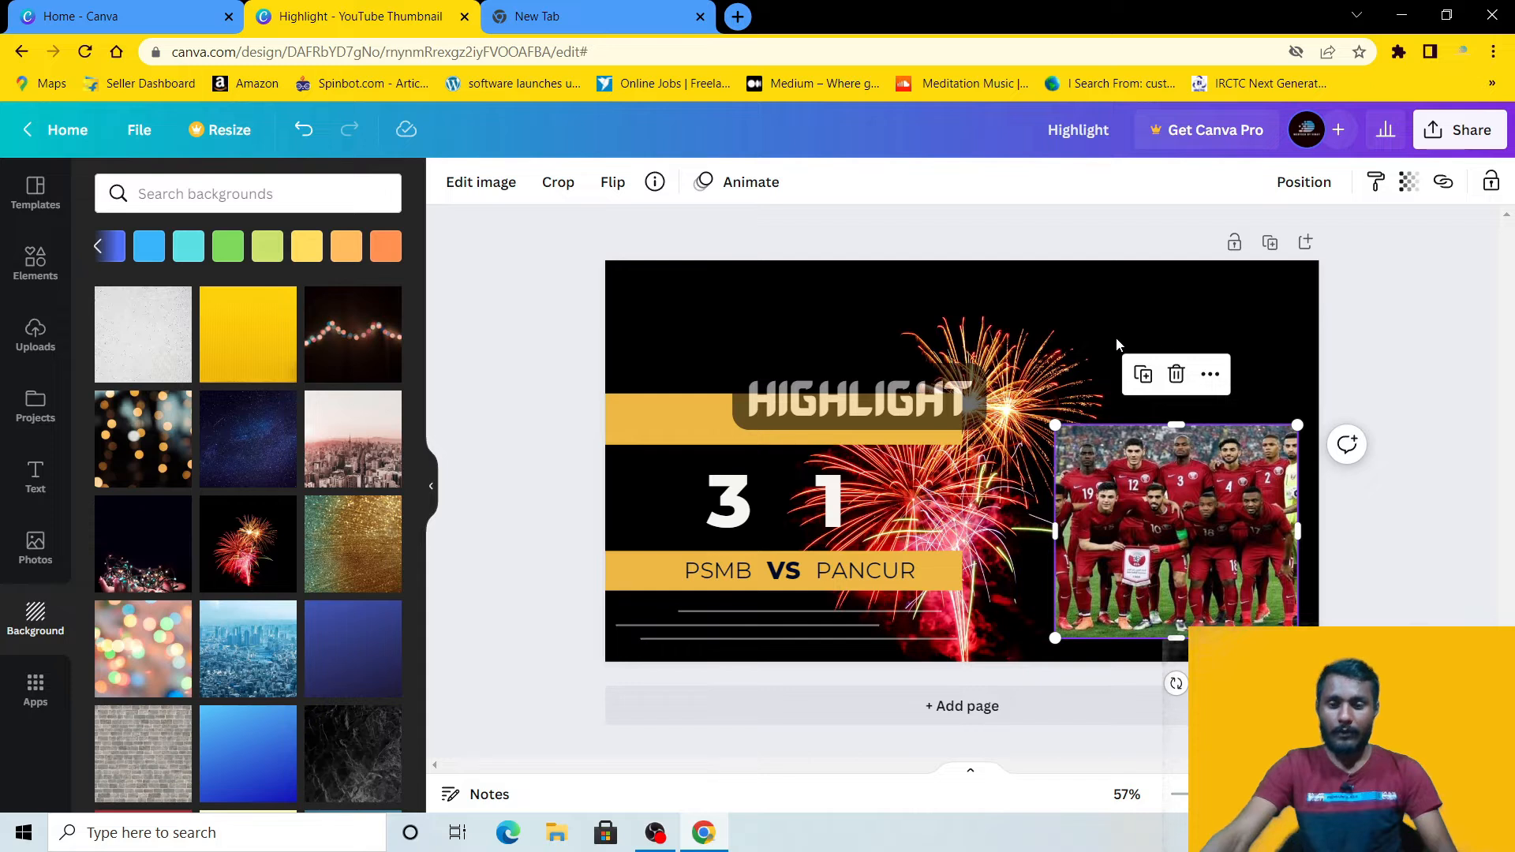
# Step: Move the upper yellow band and the HIGHLIGHT text up the page, and make the text fully opaque
pyautogui.moveTo(787, 433); pyautogui.dragTo(798, 349)
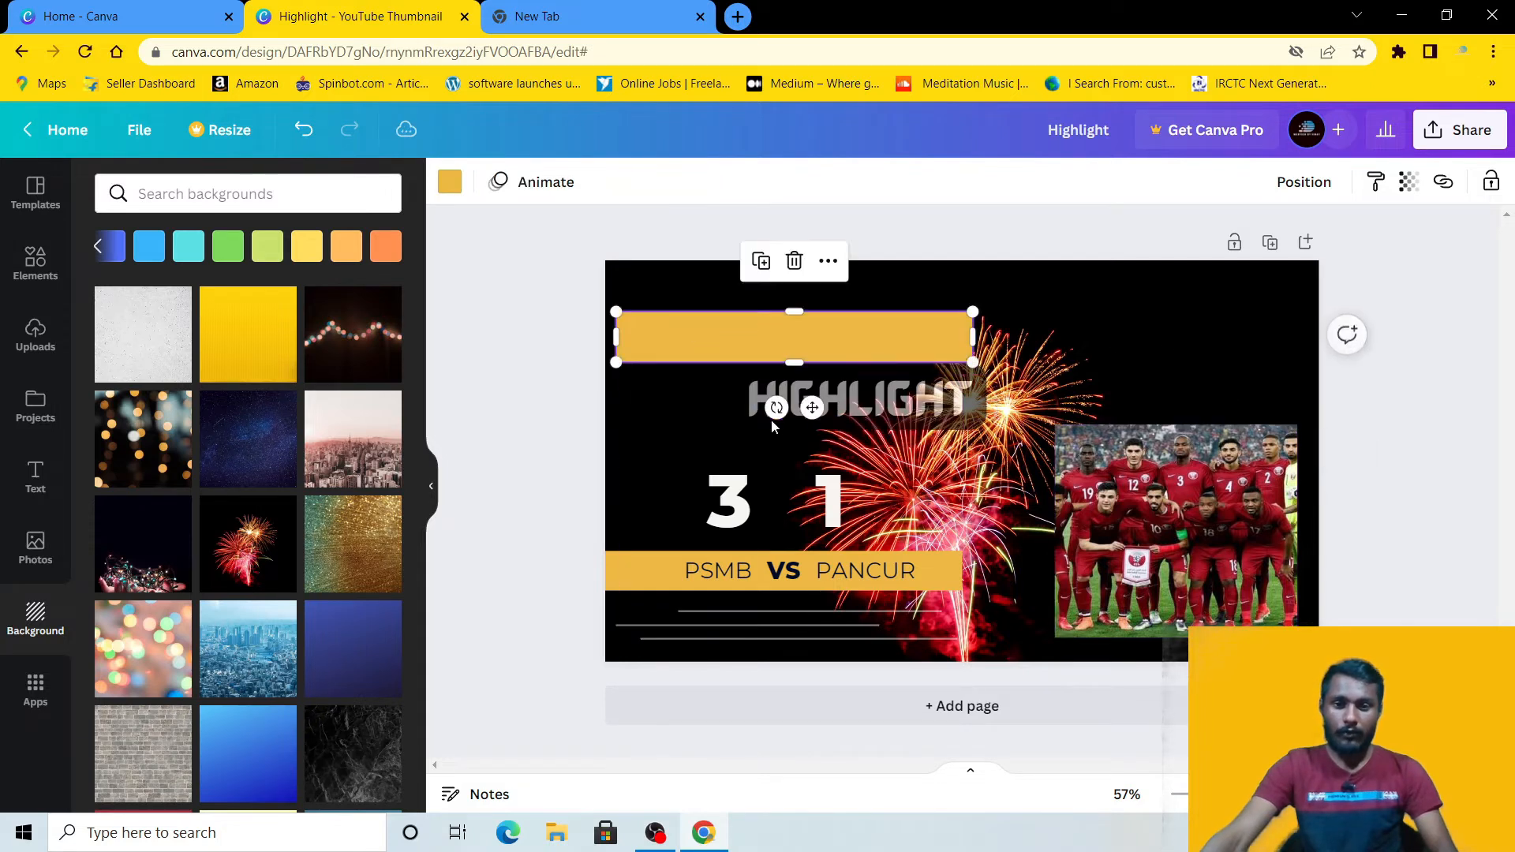
pyautogui.moveTo(931, 418); pyautogui.dragTo(872, 363)
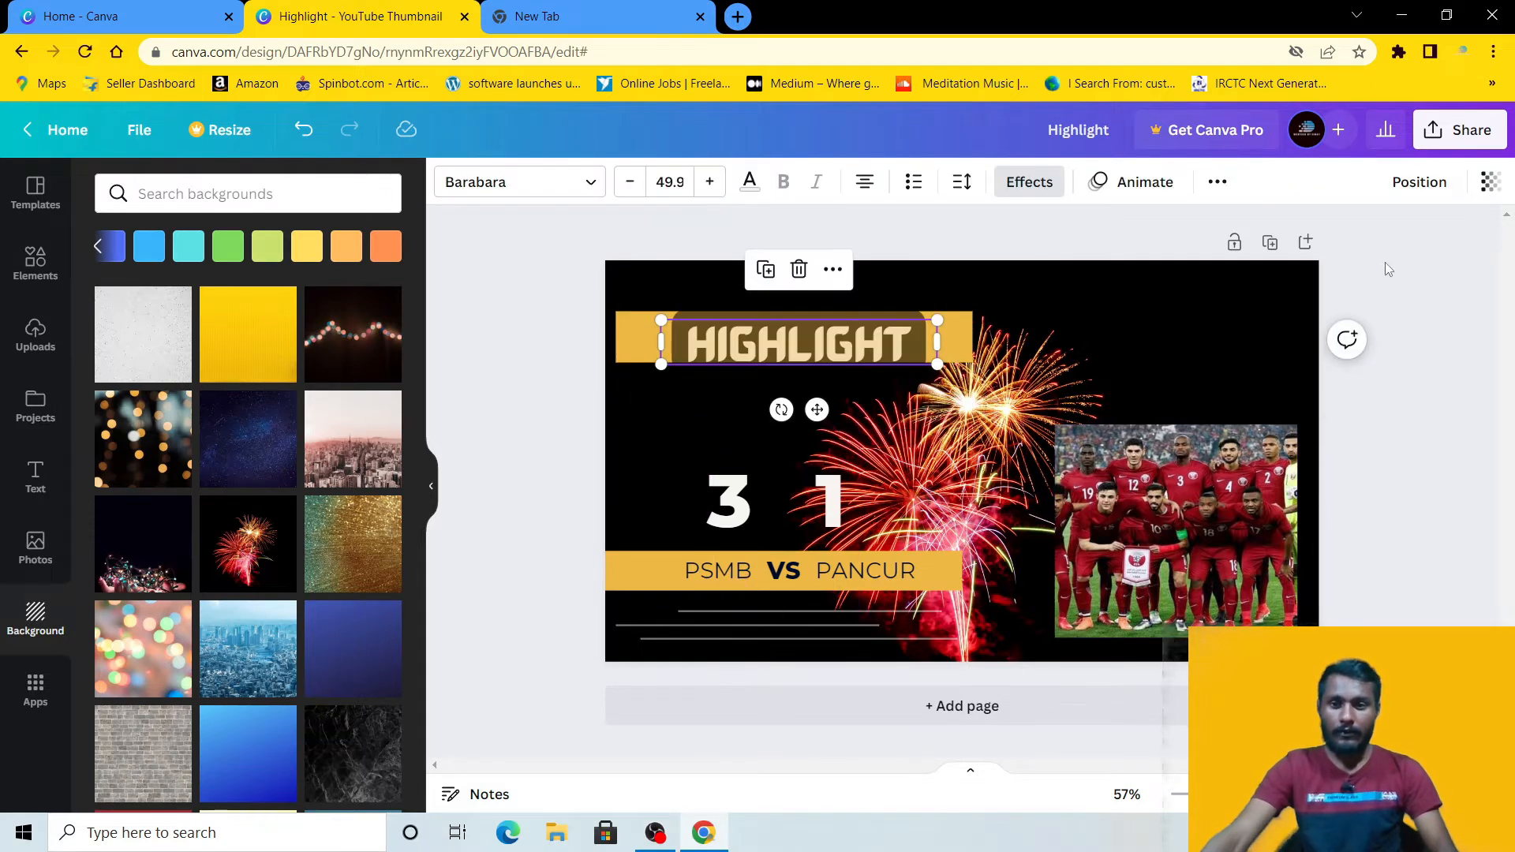
pyautogui.click(1490, 182)
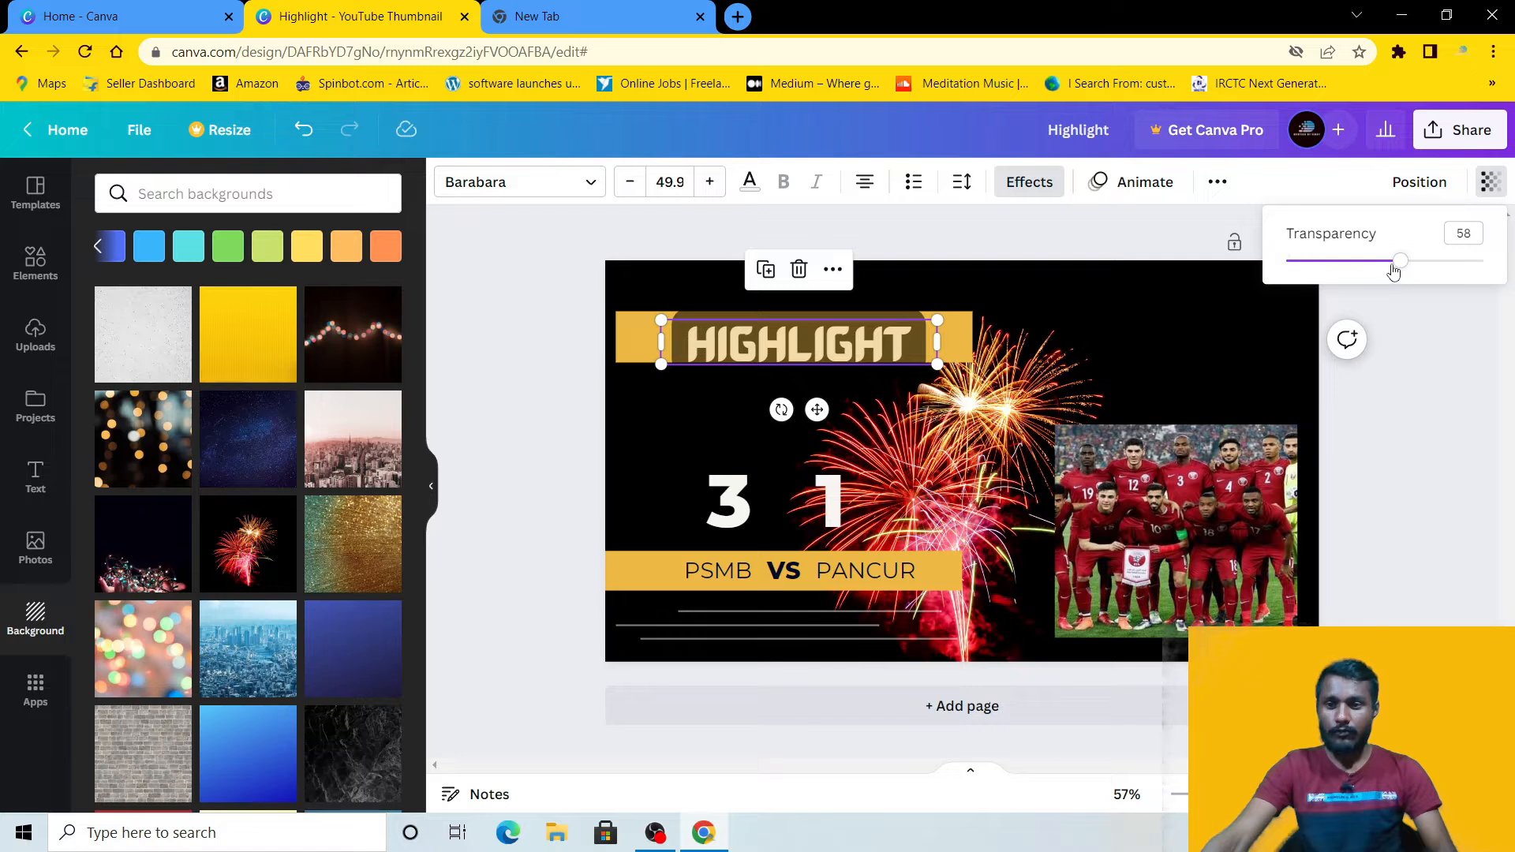
pyautogui.moveTo(1401, 262); pyautogui.dragTo(1484, 261)
# Step: Move the HIGHLIGHT text below the upper yellow band, and raise the empty band to the page's top edge
pyautogui.moveTo(805, 340); pyautogui.dragTo(749, 400)
pyautogui.moveTo(821, 340); pyautogui.dragTo(856, 303)
pyautogui.moveTo(784, 572)
pyautogui.mouseDown()
pyautogui.moveTo(785, 517)
pyautogui.moveTo(786, 573)
pyautogui.mouseUp()
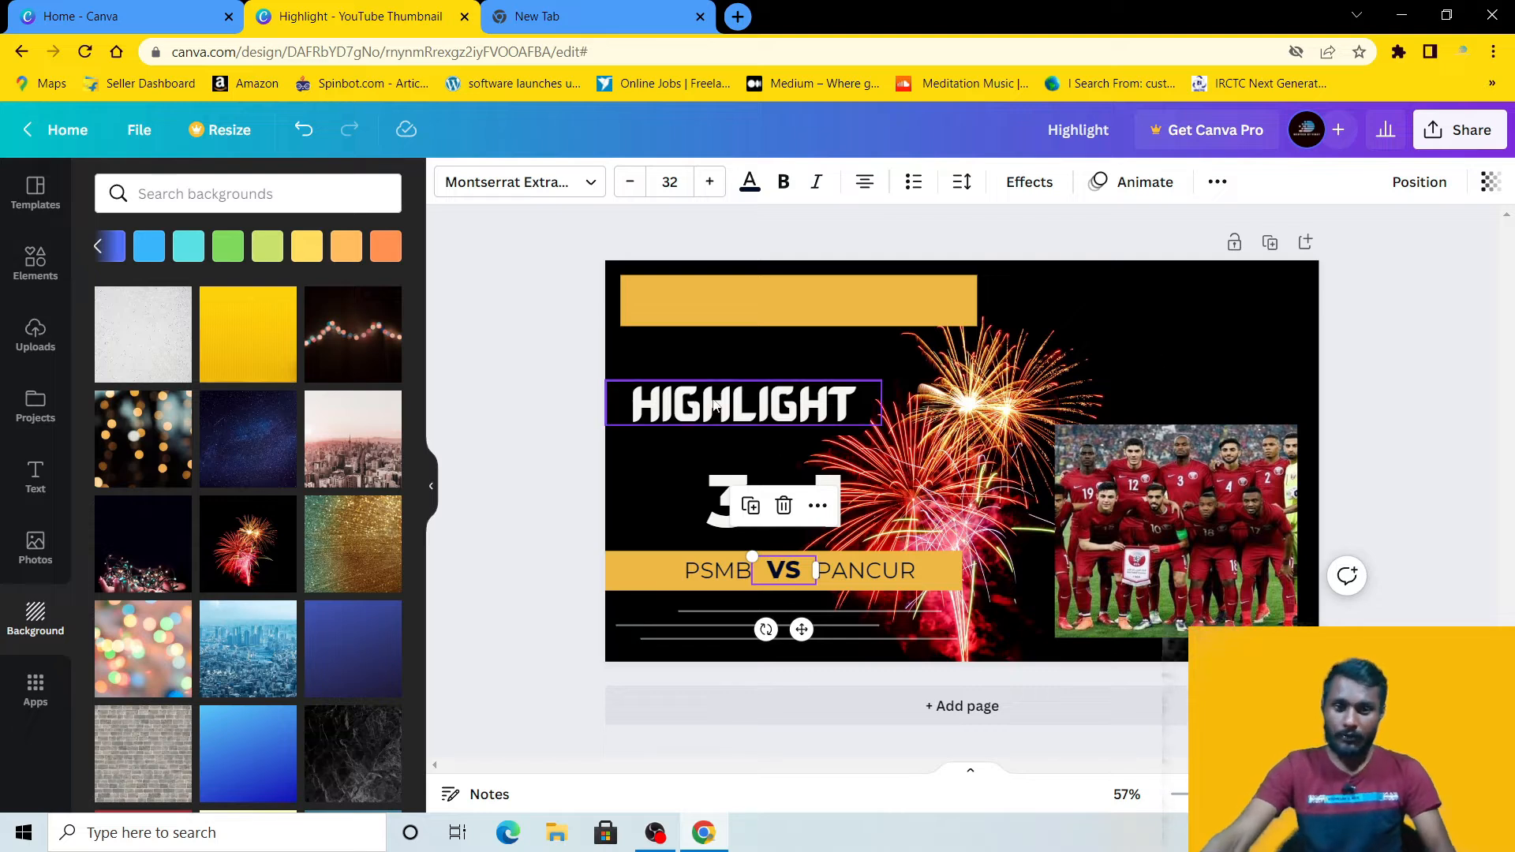
# Step: Move the HIGHLIGHT text, score, team names, lower yellow band and upper thin lines together slightly up and to the right
pyautogui.moveTo(624, 353); pyautogui.dragTo(914, 627)
pyautogui.moveTo(763, 552); pyautogui.dragTo(783, 529)
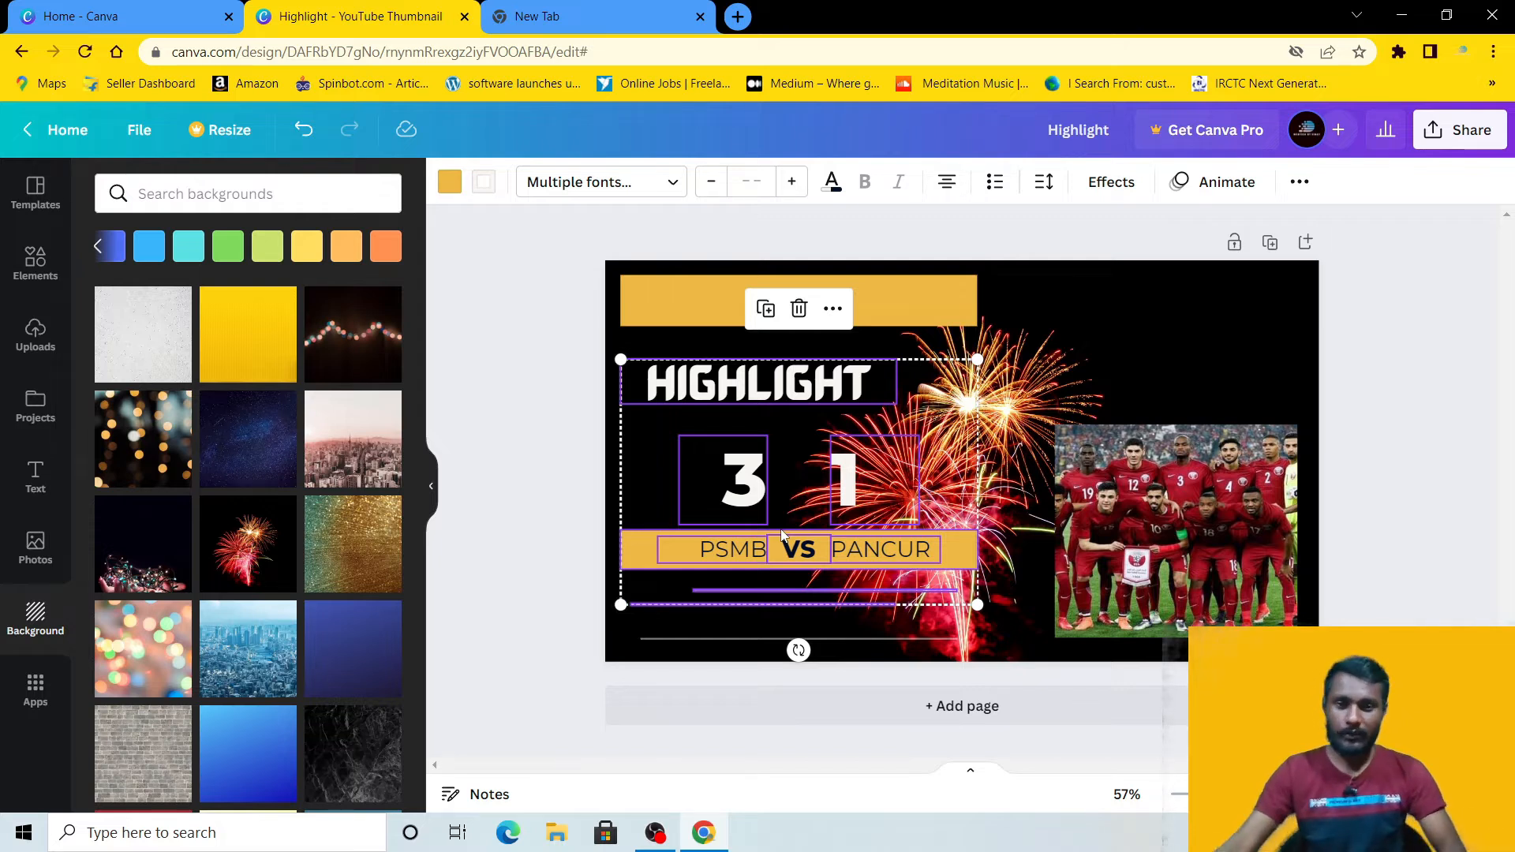
pyautogui.click(536, 497)
# Step: Browse the remaining backgrounds and the available apps, and start using the YouTube app in the editor
pyautogui.scroll(-4, 284, 524)
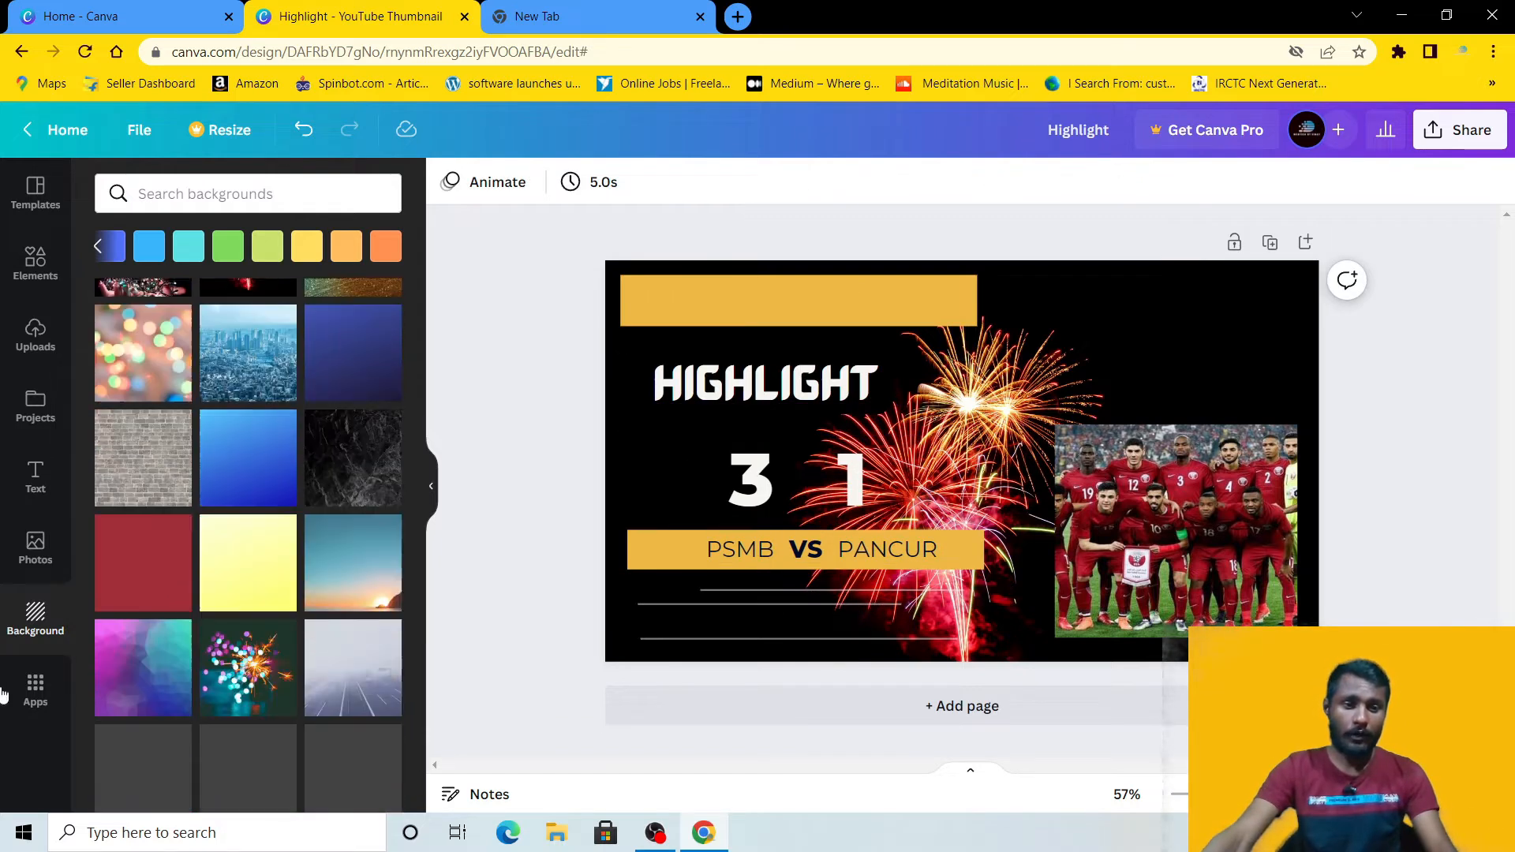
pyautogui.click(34, 689)
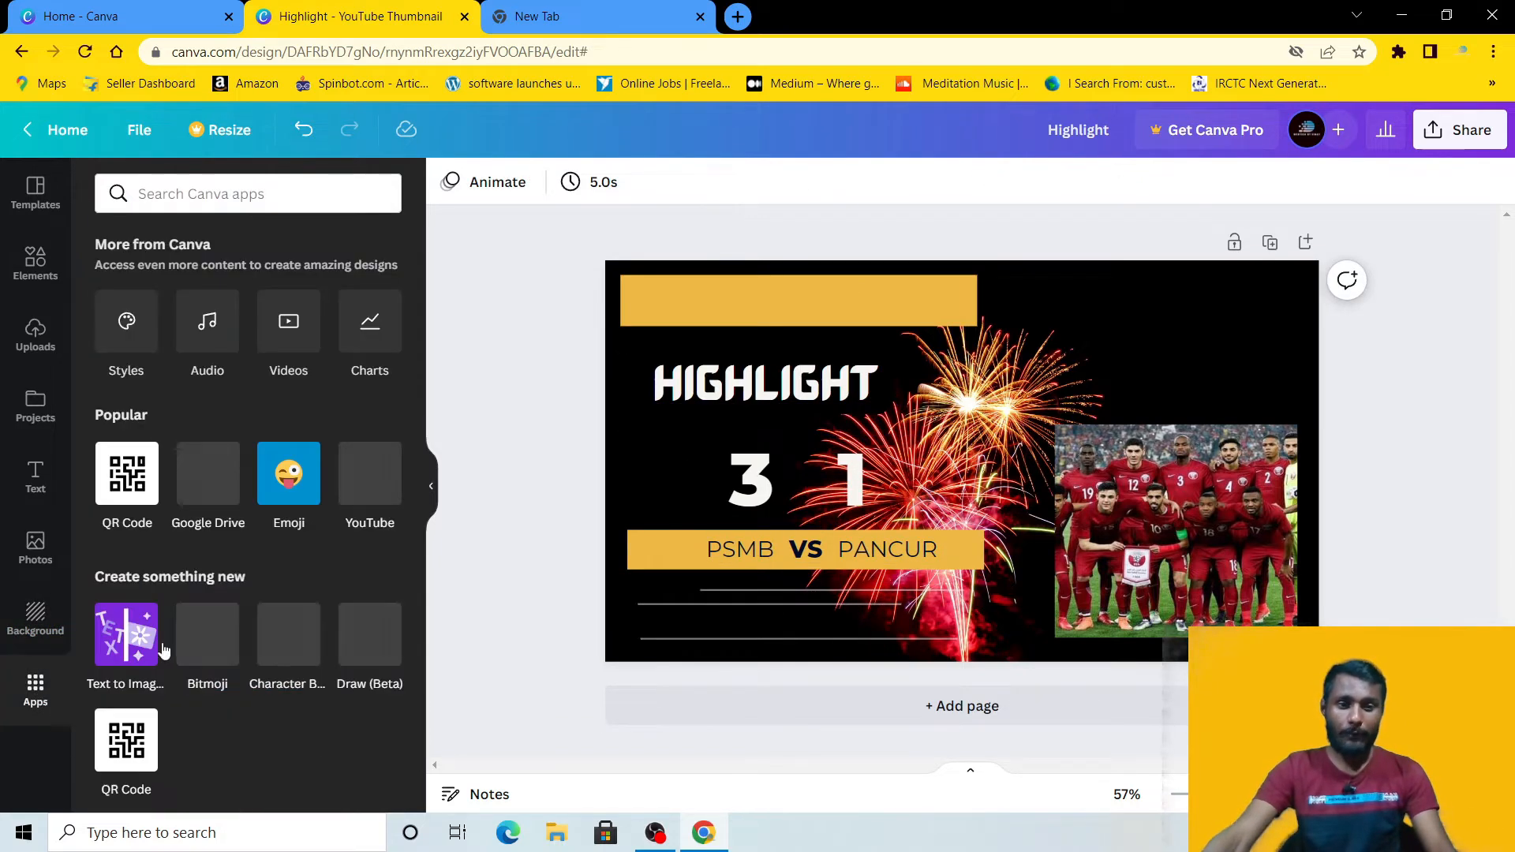
pyautogui.scroll(-3, 138, 490)
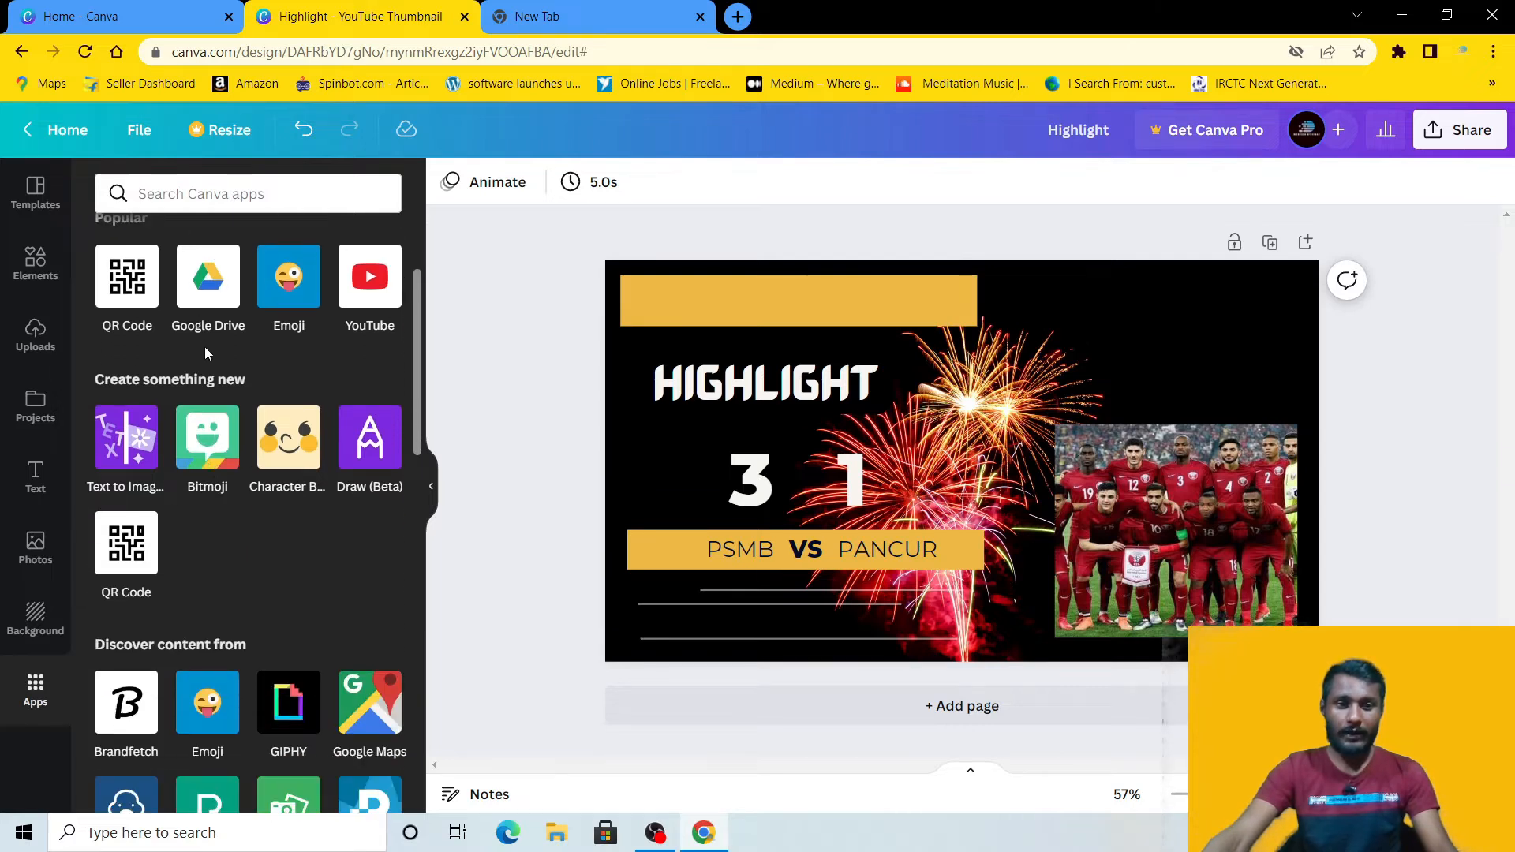
pyautogui.scroll(-6, 213, 308)
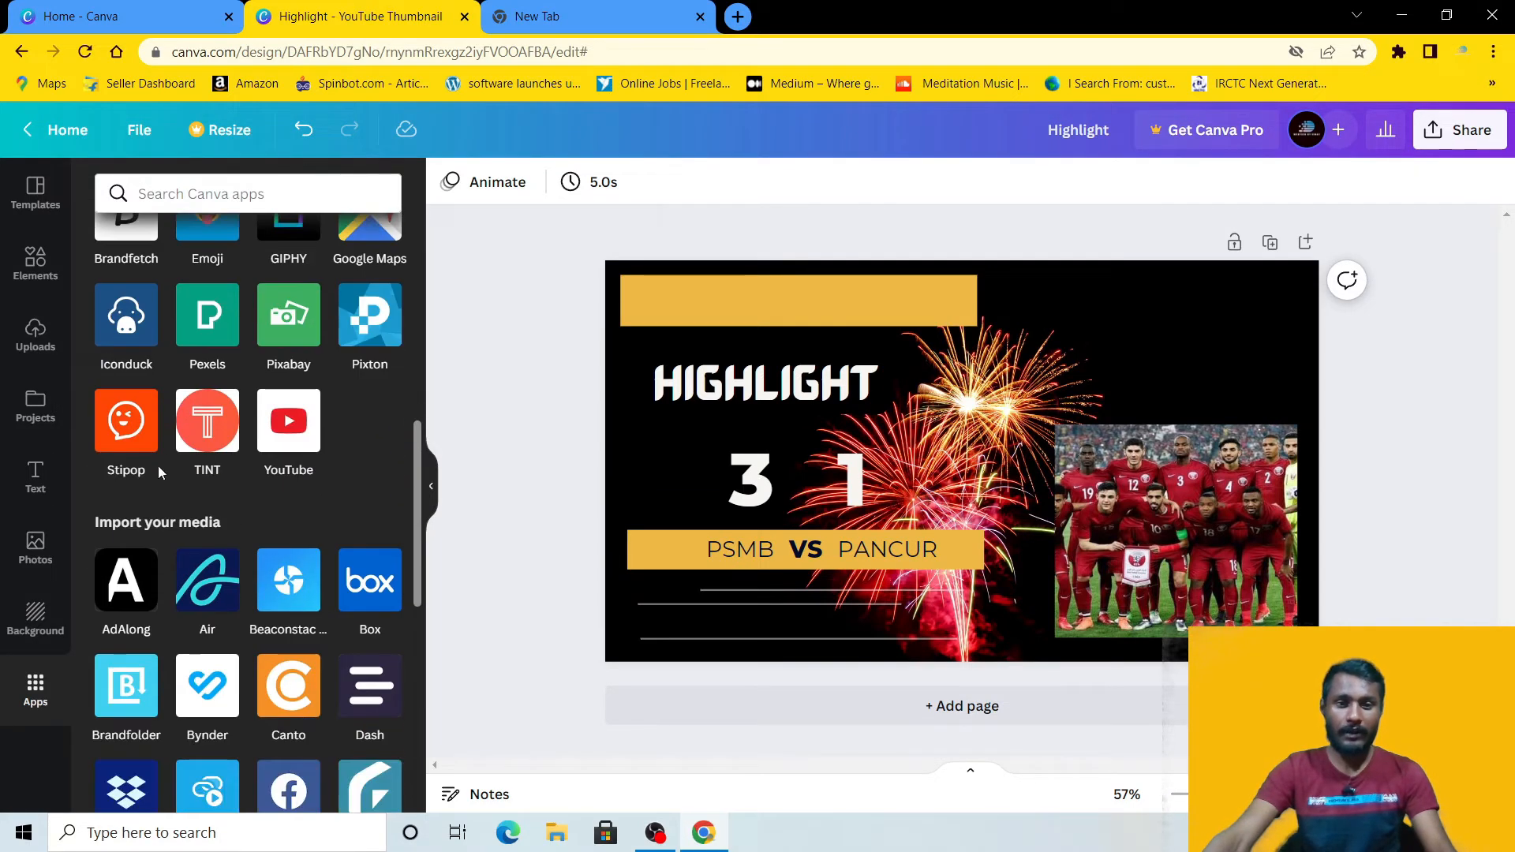
pyautogui.click(290, 442)
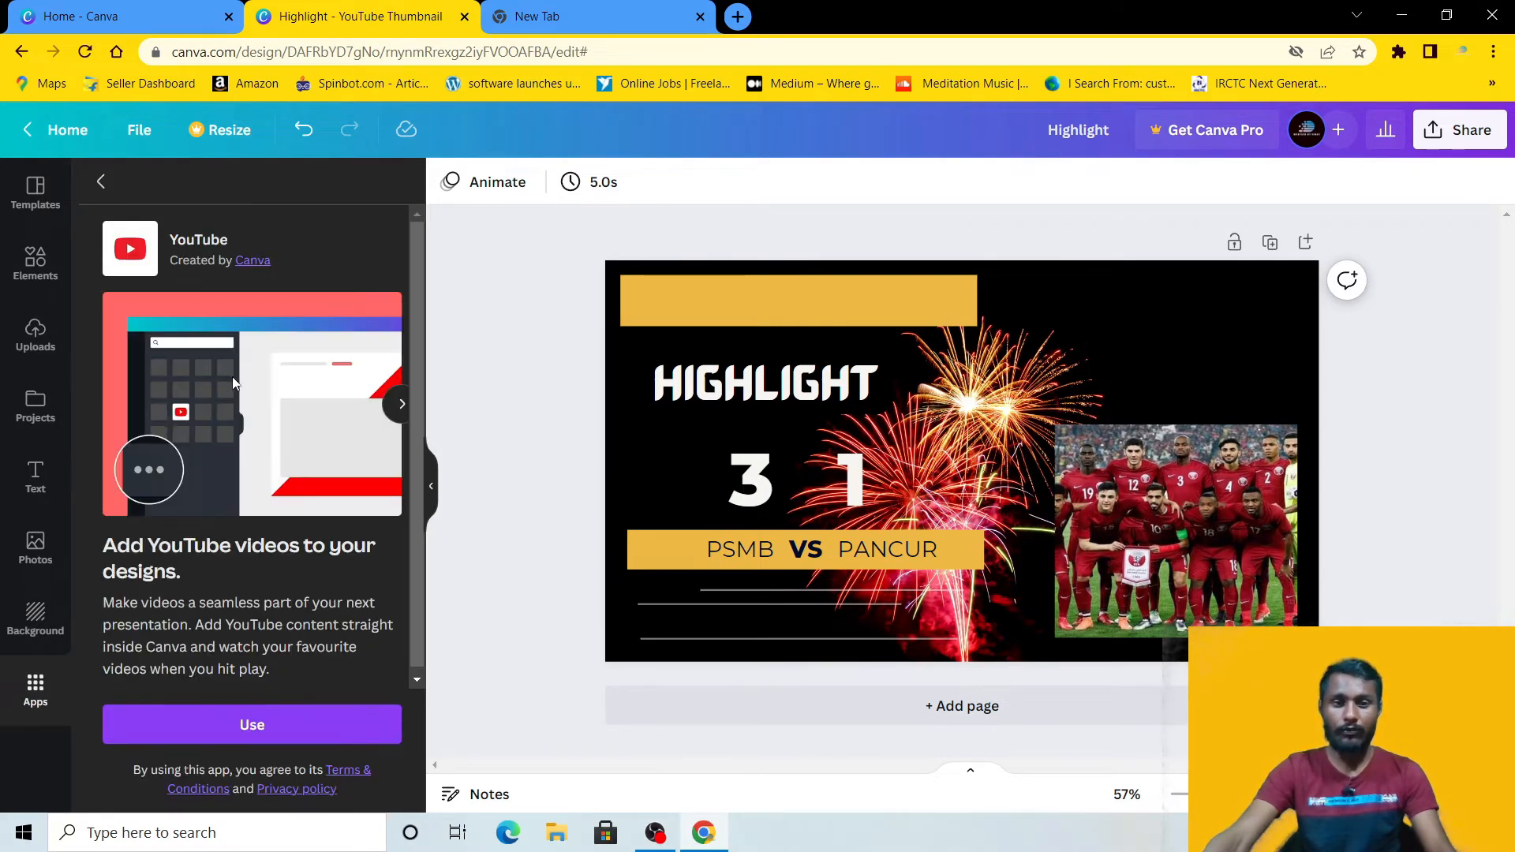
pyautogui.click(219, 722)
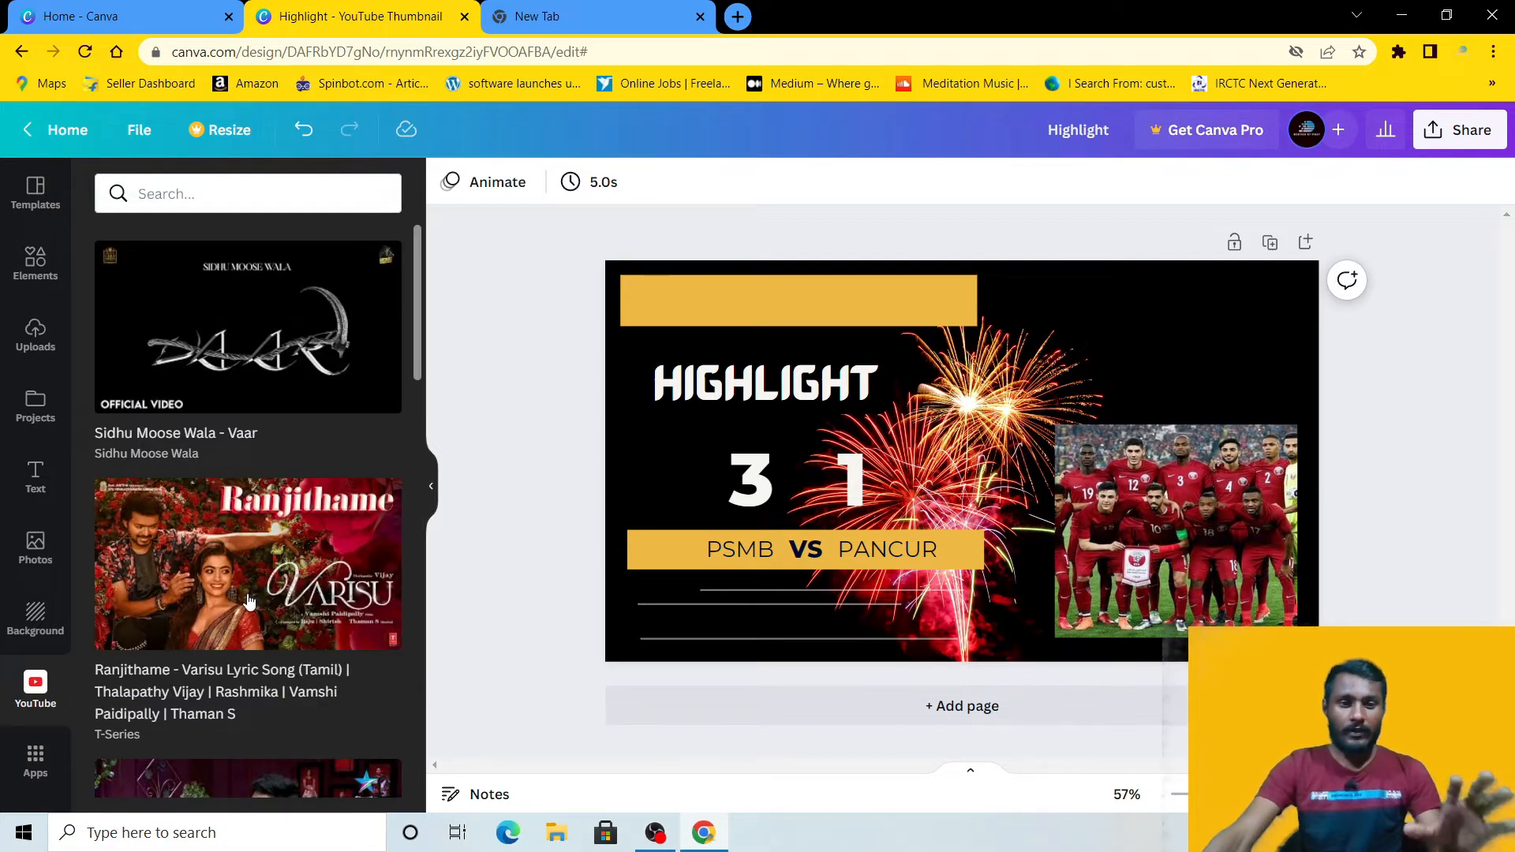
# Step: Show the YouTube thumbnail templates again, and return to the Canva home page to view the suggested design types
pyautogui.click(35, 192)
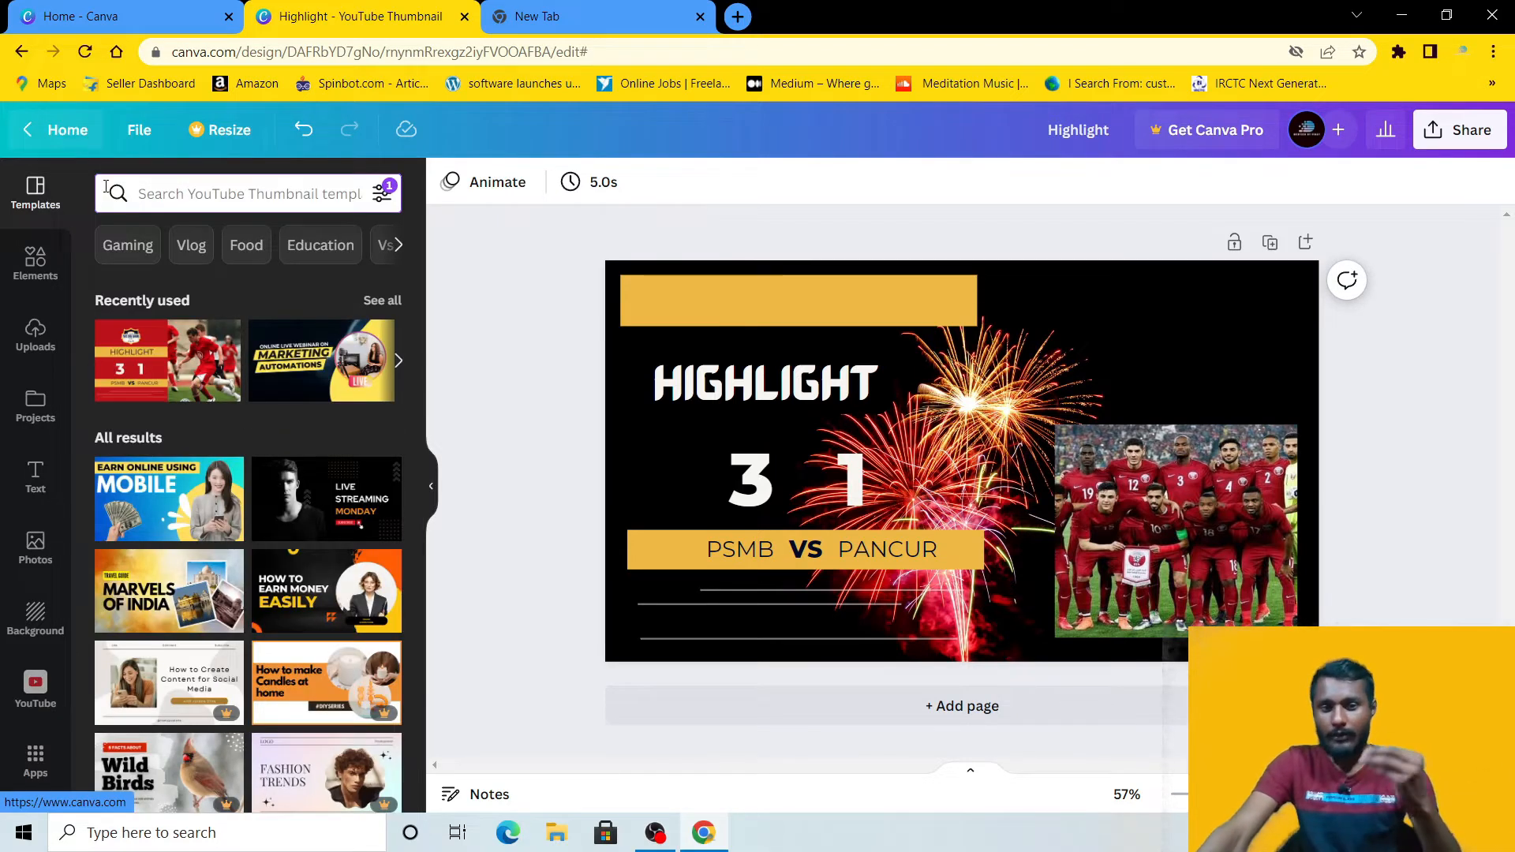
pyautogui.scroll(-10, 272, 645)
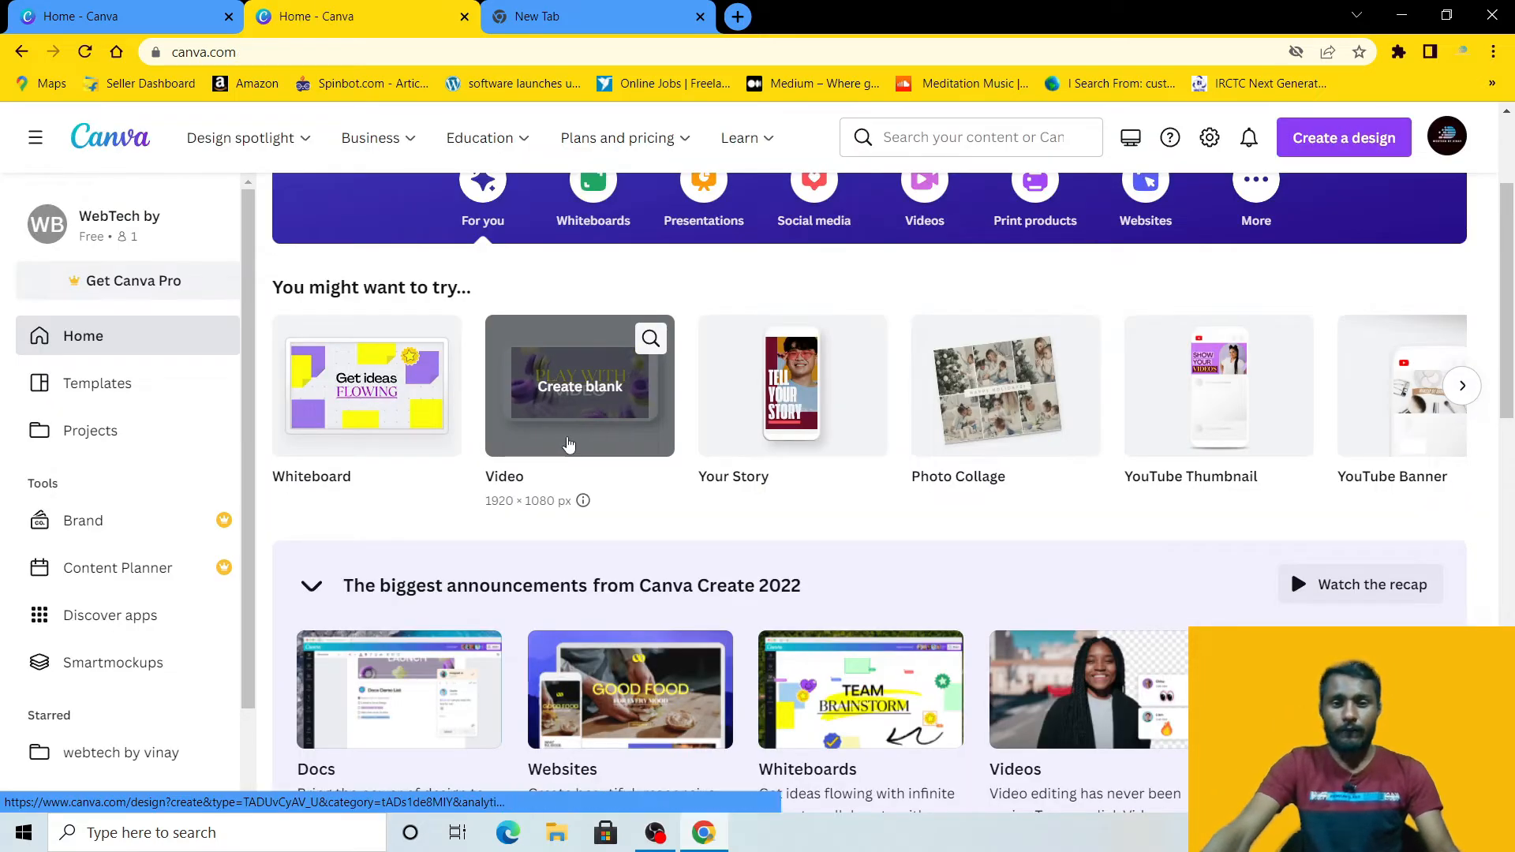
# Step: Search the home page's templates for the suggested design type Video
pyautogui.scroll(1, 695, 500)
pyautogui.scroll(2, 695, 501)
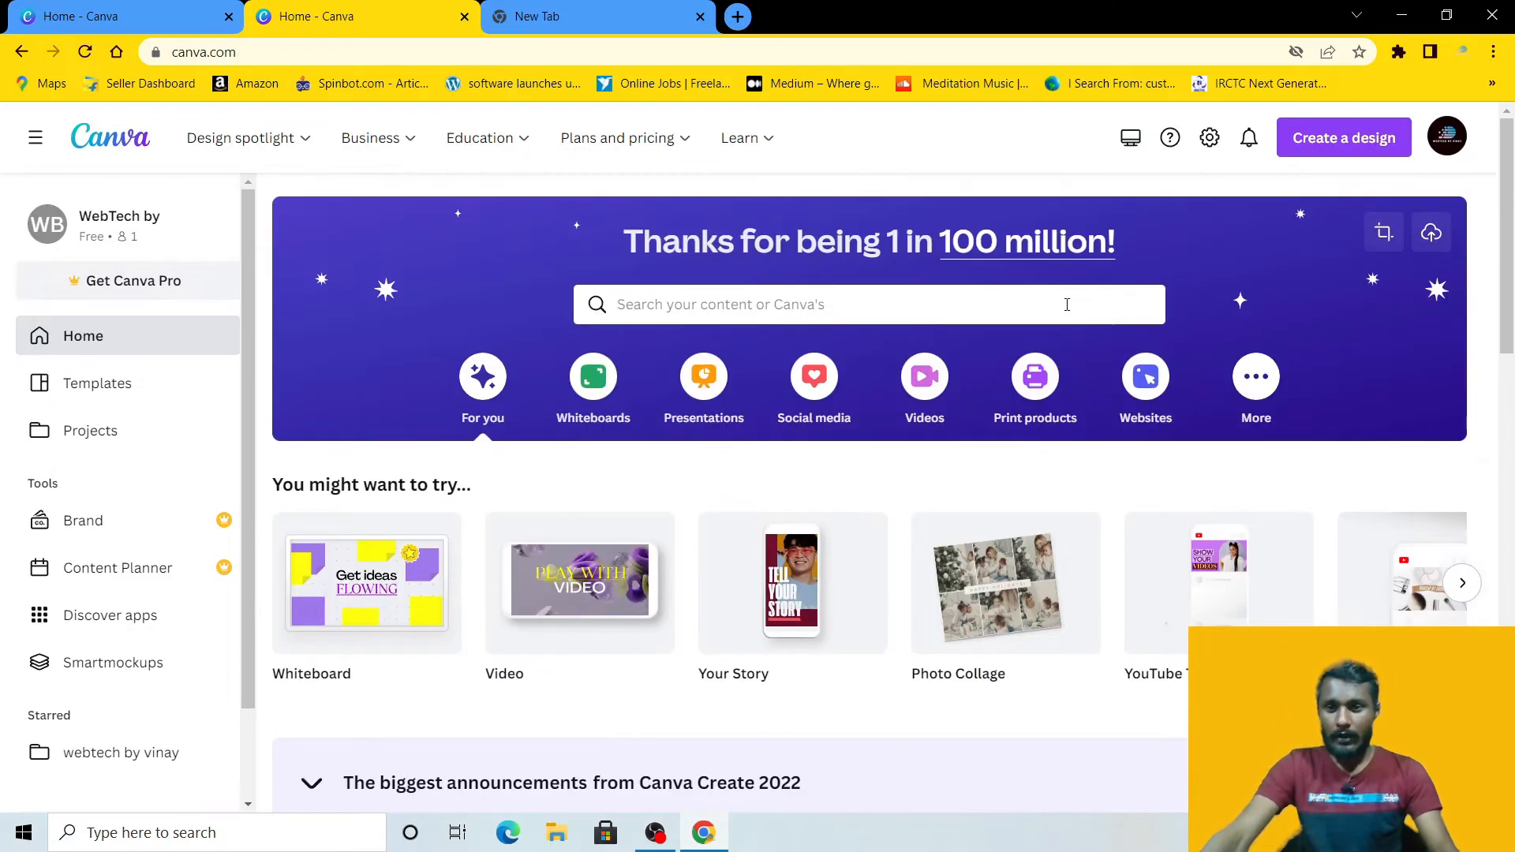
pyautogui.click(826, 304)
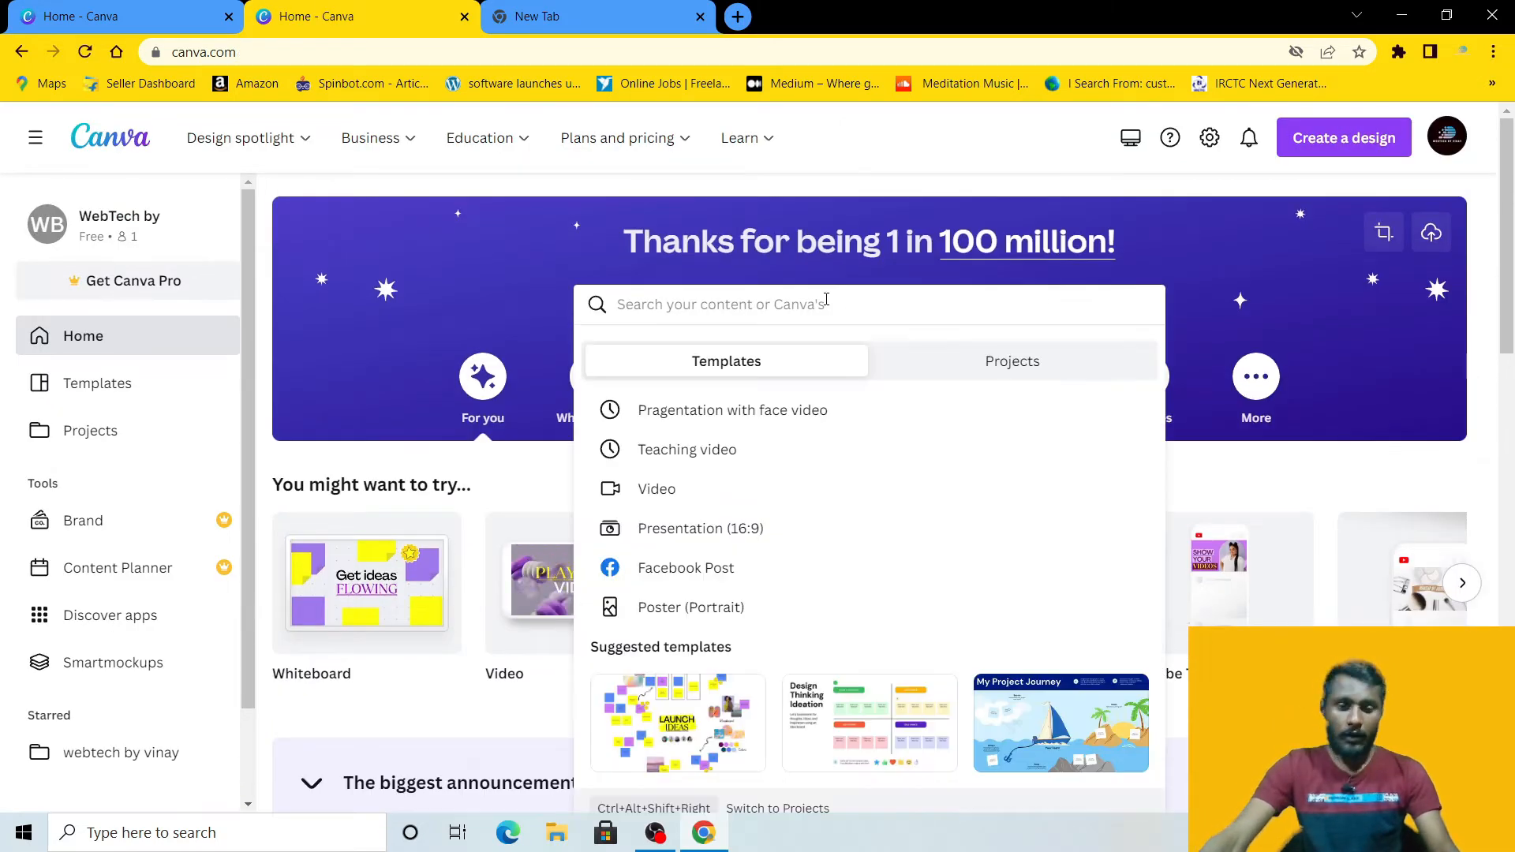
pyautogui.click(709, 498)
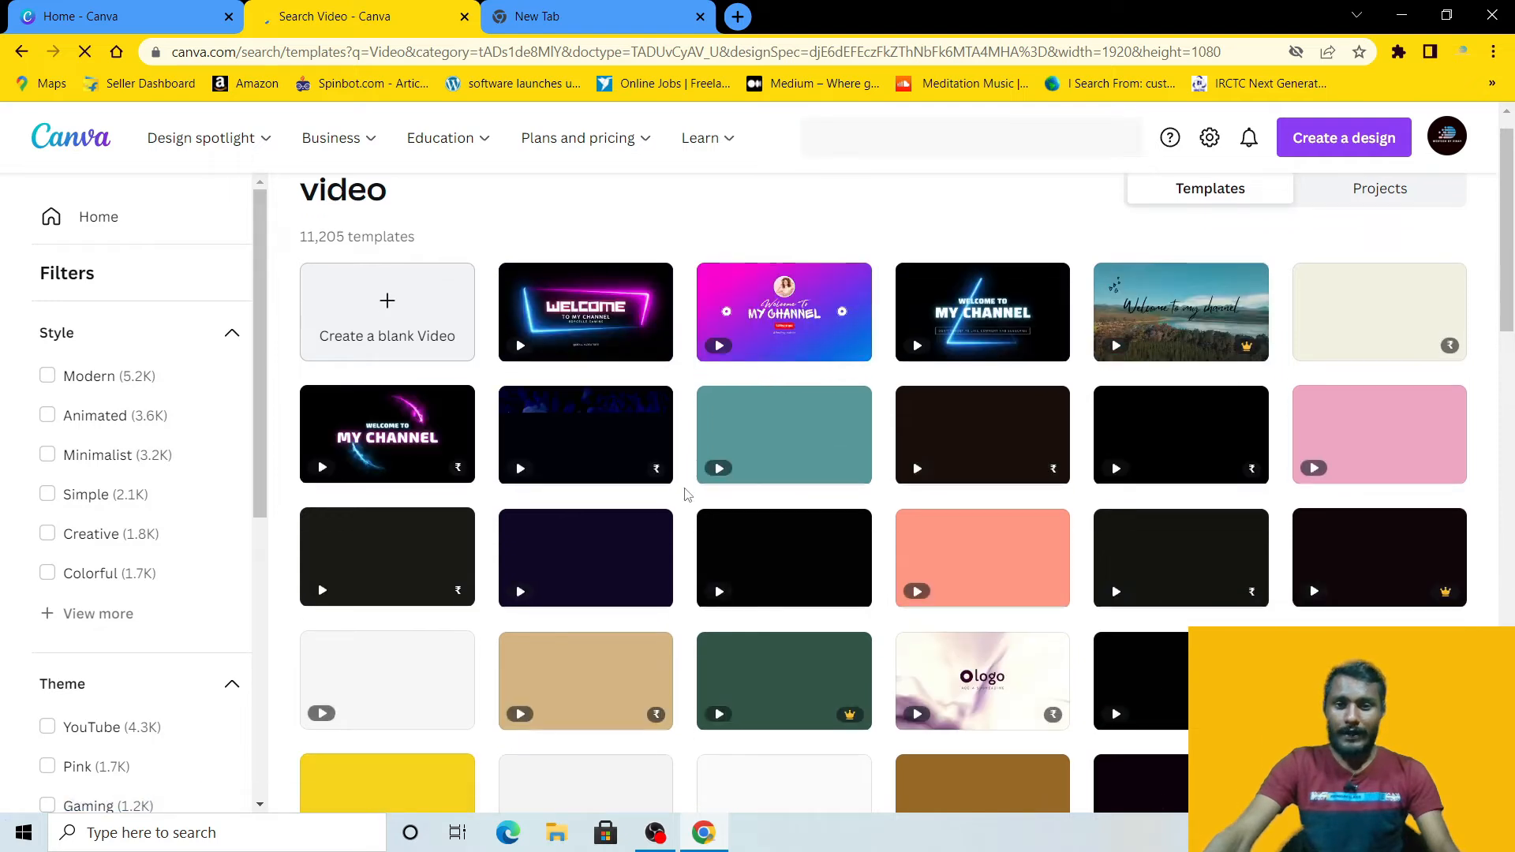
# Step: Browse the video templates and open the dark blue and turquoise Thanks For Watching template for editing
pyautogui.scroll(-1, 682, 495)
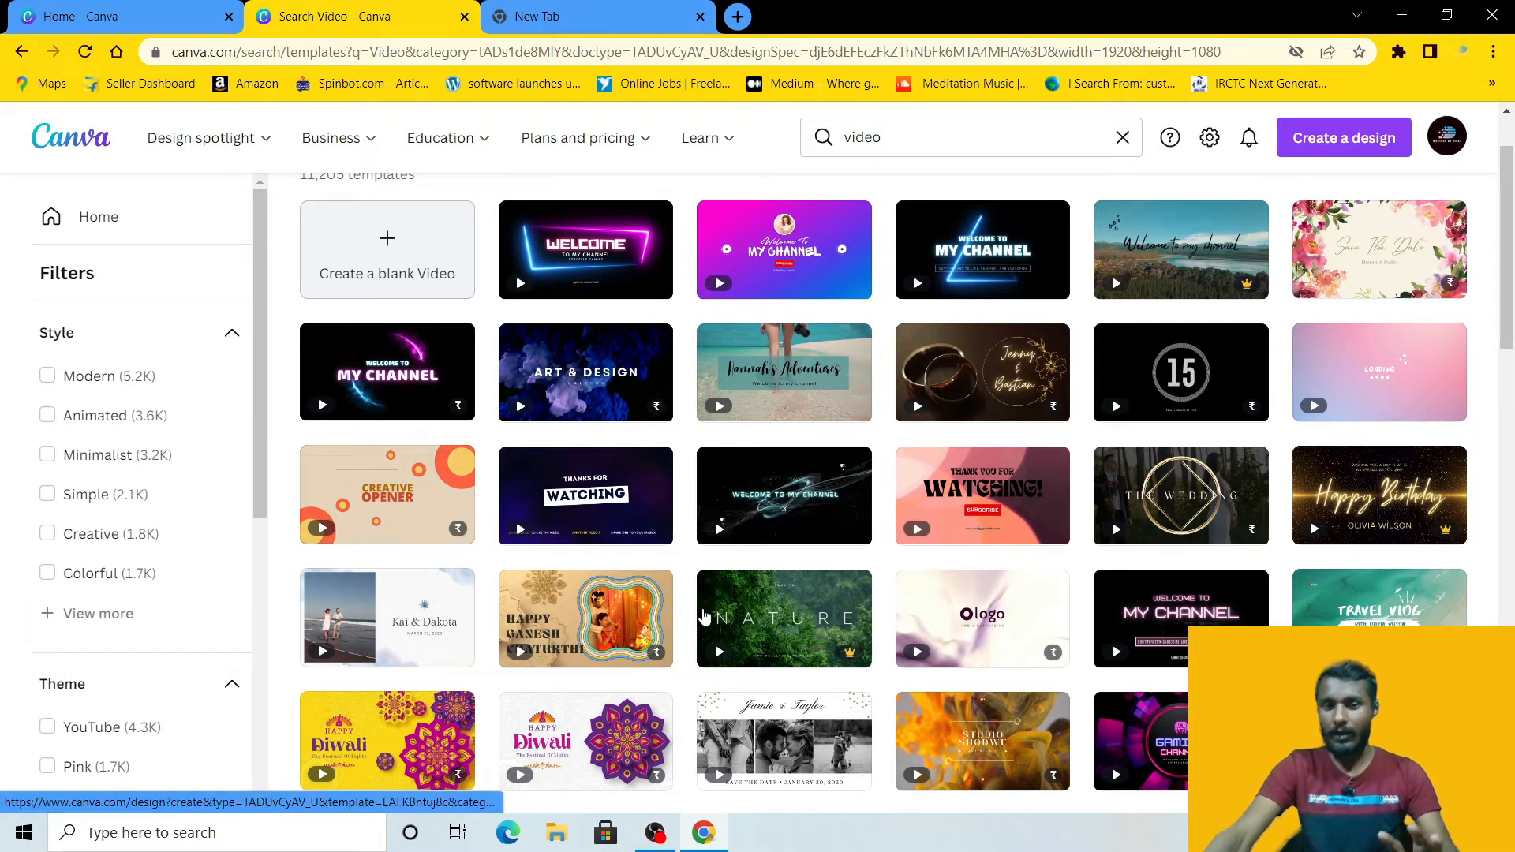
pyautogui.scroll(-2, 715, 647)
pyautogui.scroll(-2, 716, 647)
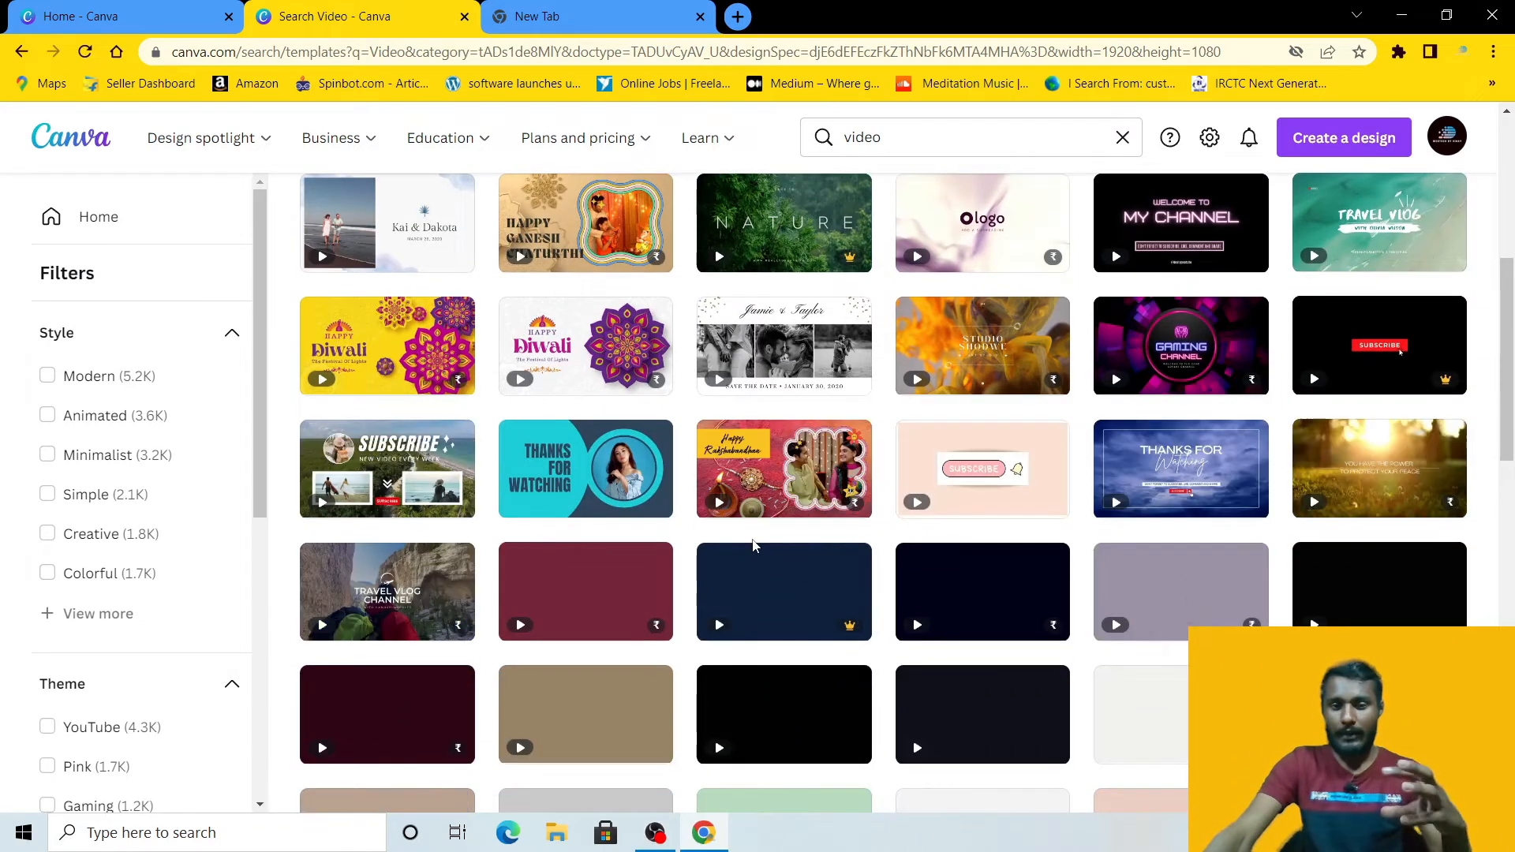
pyautogui.scroll(-1, 782, 568)
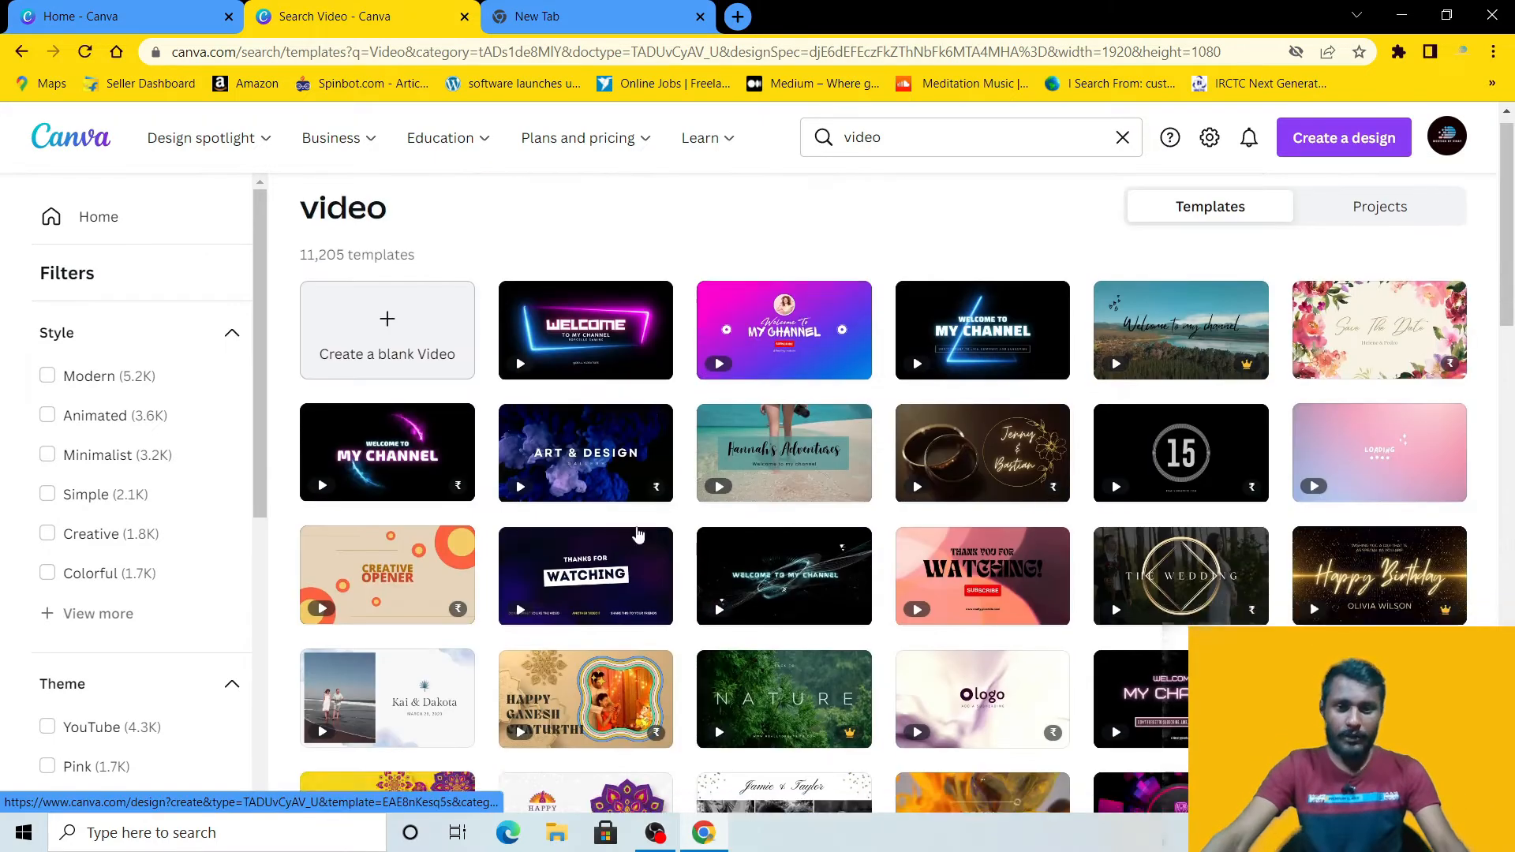
pyautogui.scroll(-6, 548, 479)
pyautogui.click(556, 472)
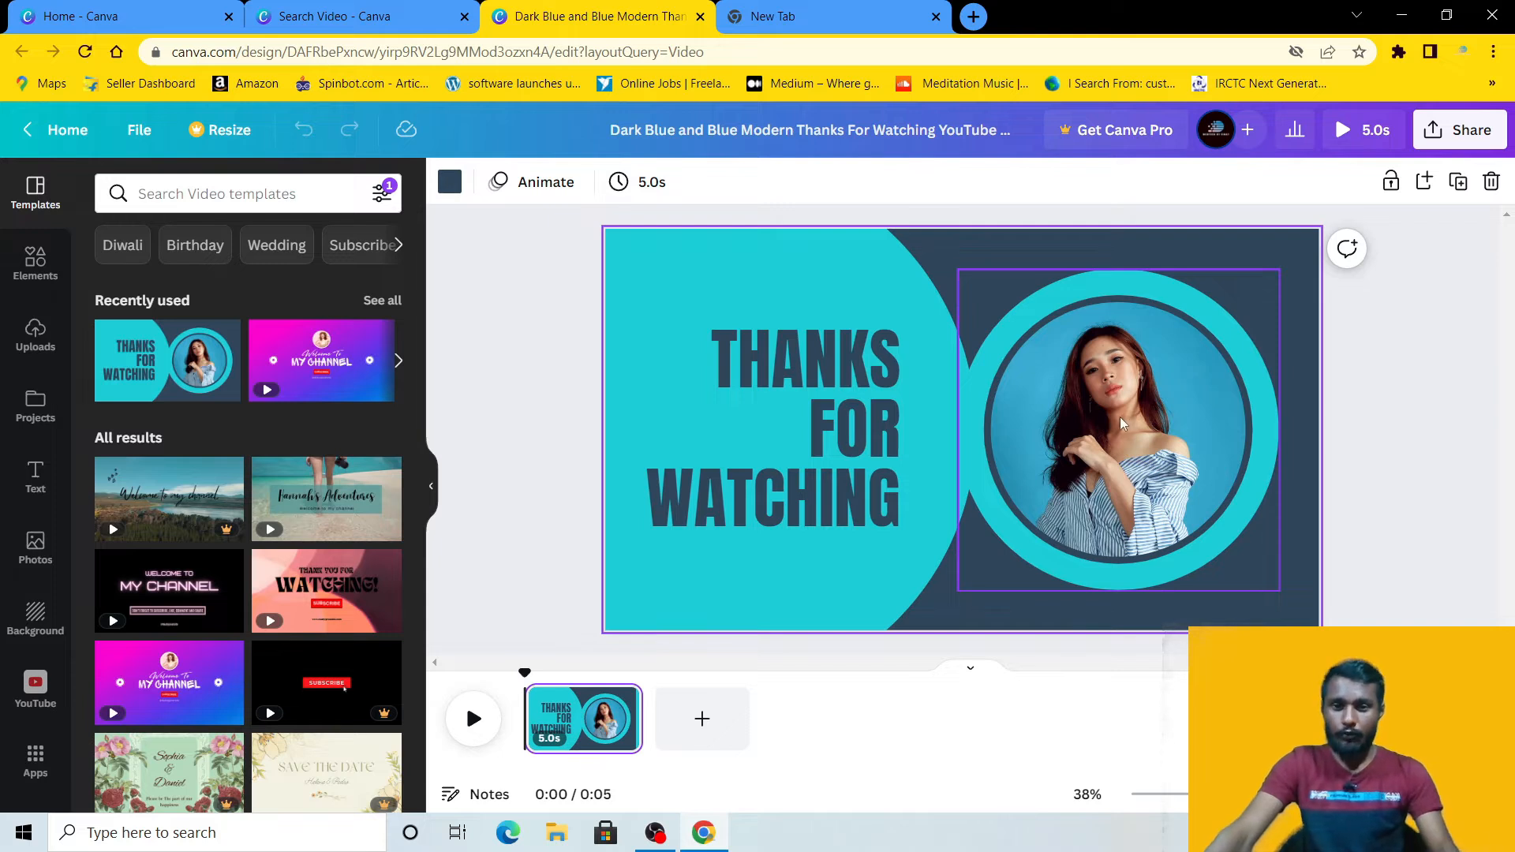
# Step: Replace the portrait in the circular frame with the uploaded cut-out photo of the man in the turquoise T-shirt
pyautogui.click(35, 336)
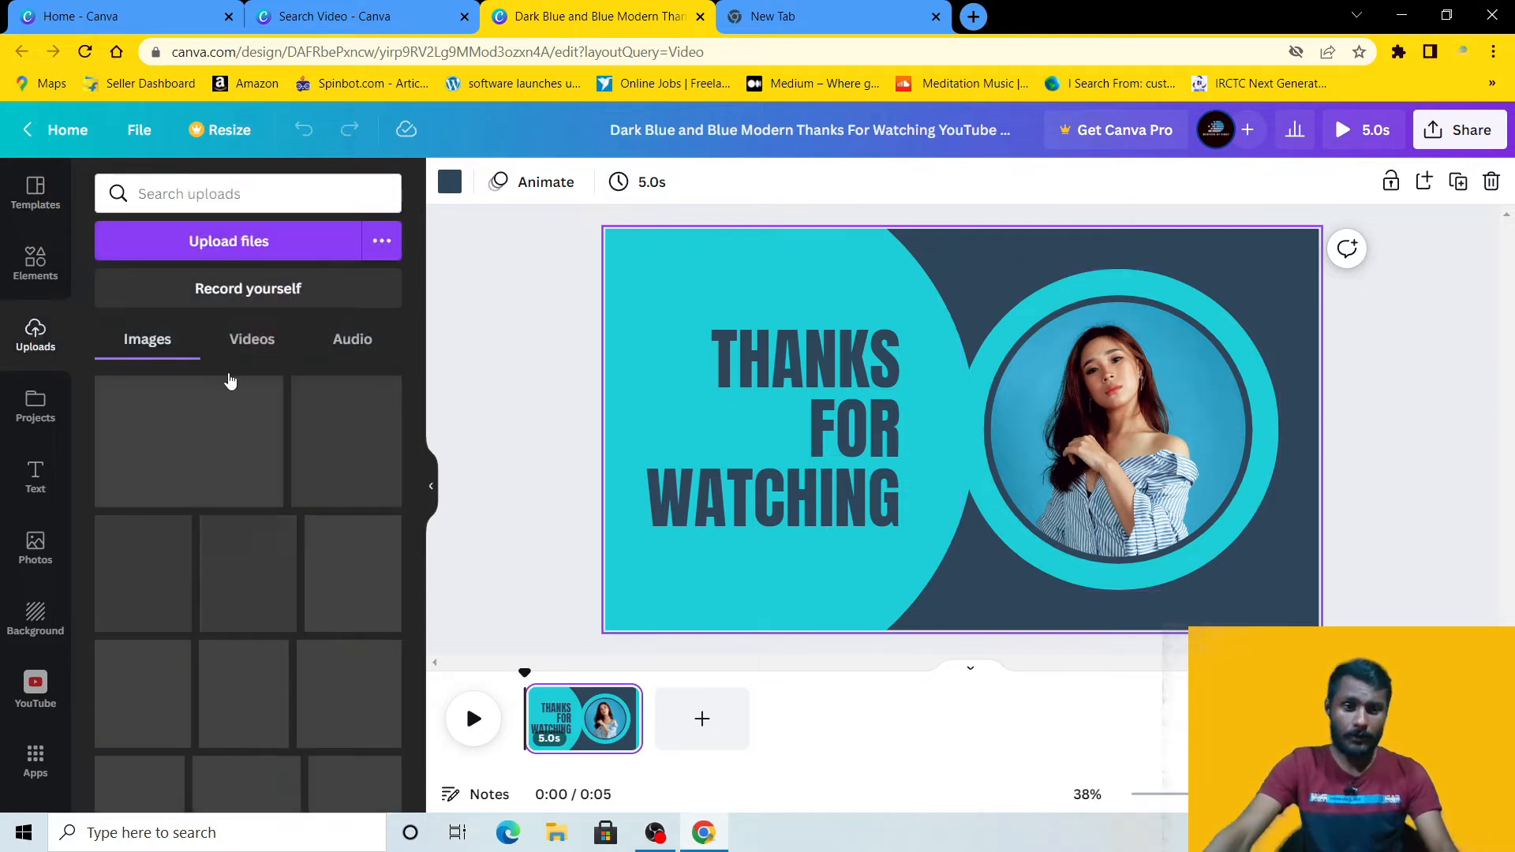
pyautogui.scroll(-5, 212, 568)
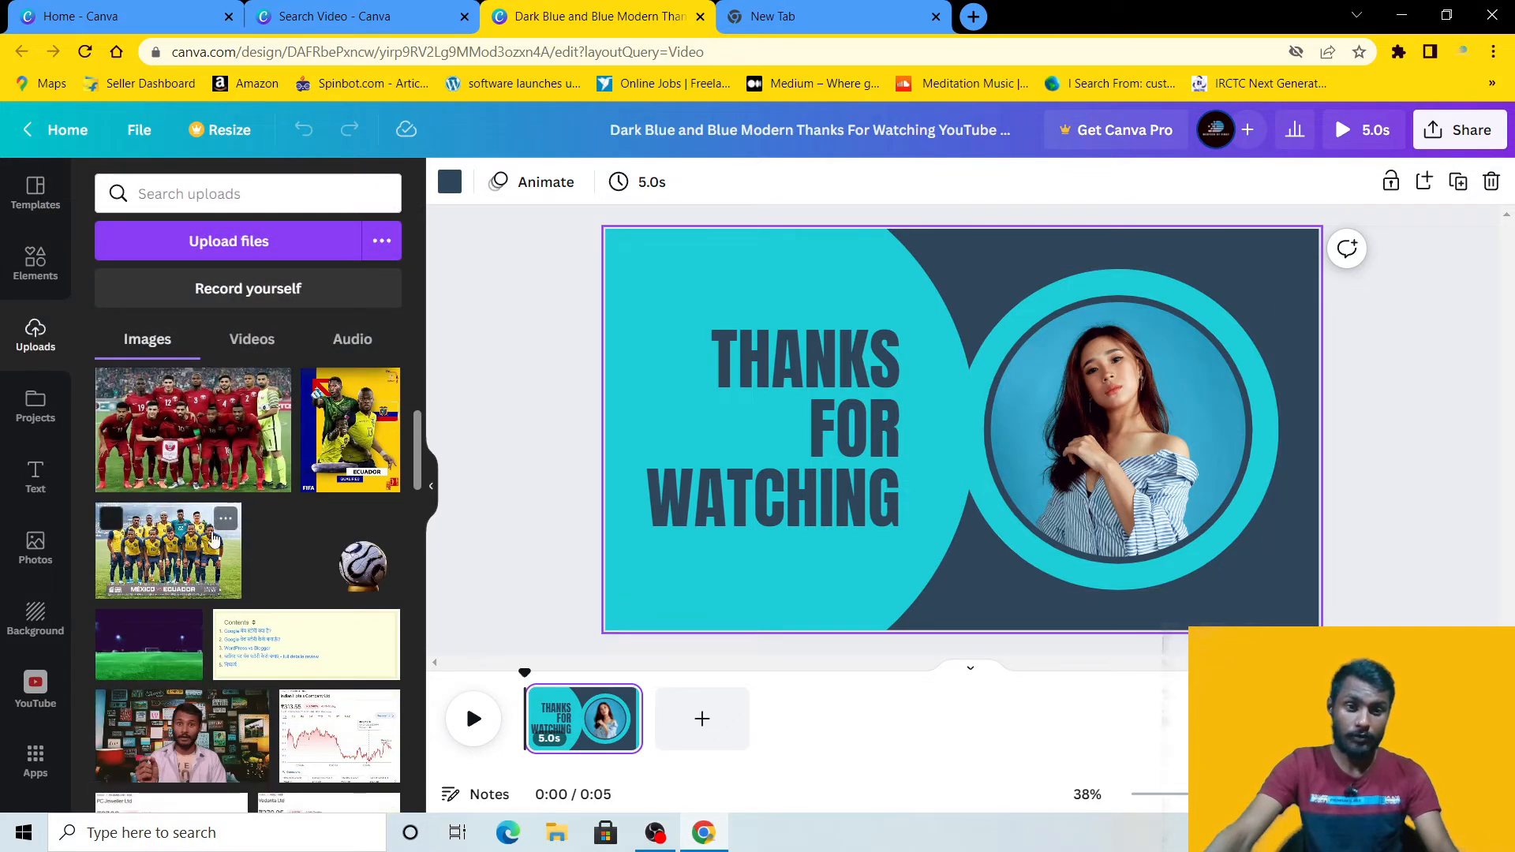
pyautogui.scroll(-5, 211, 553)
pyautogui.scroll(-6, 198, 579)
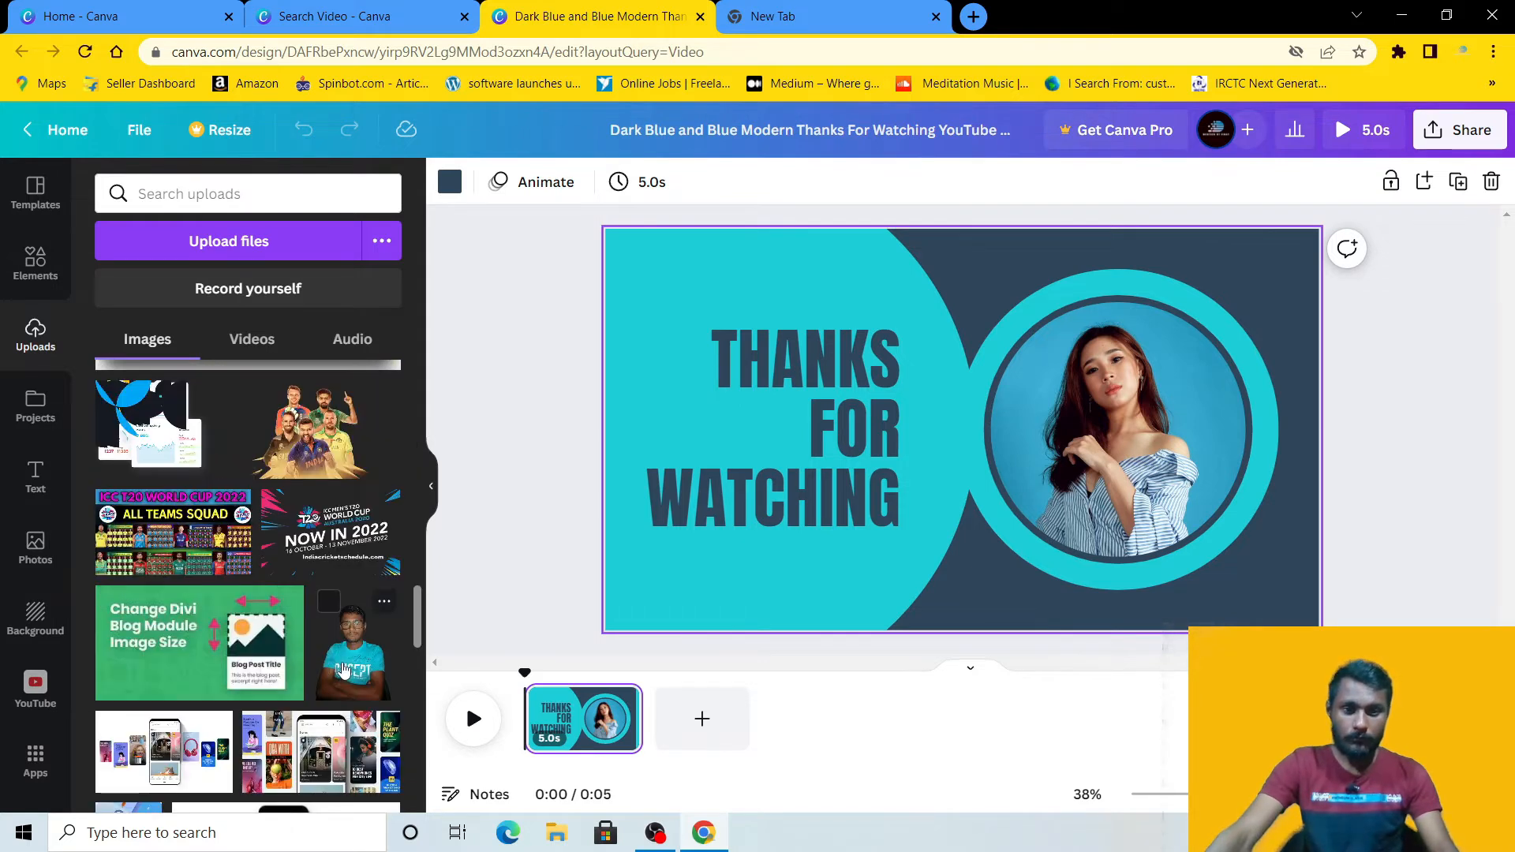
pyautogui.moveTo(581, 683); pyautogui.dragTo(1081, 401)
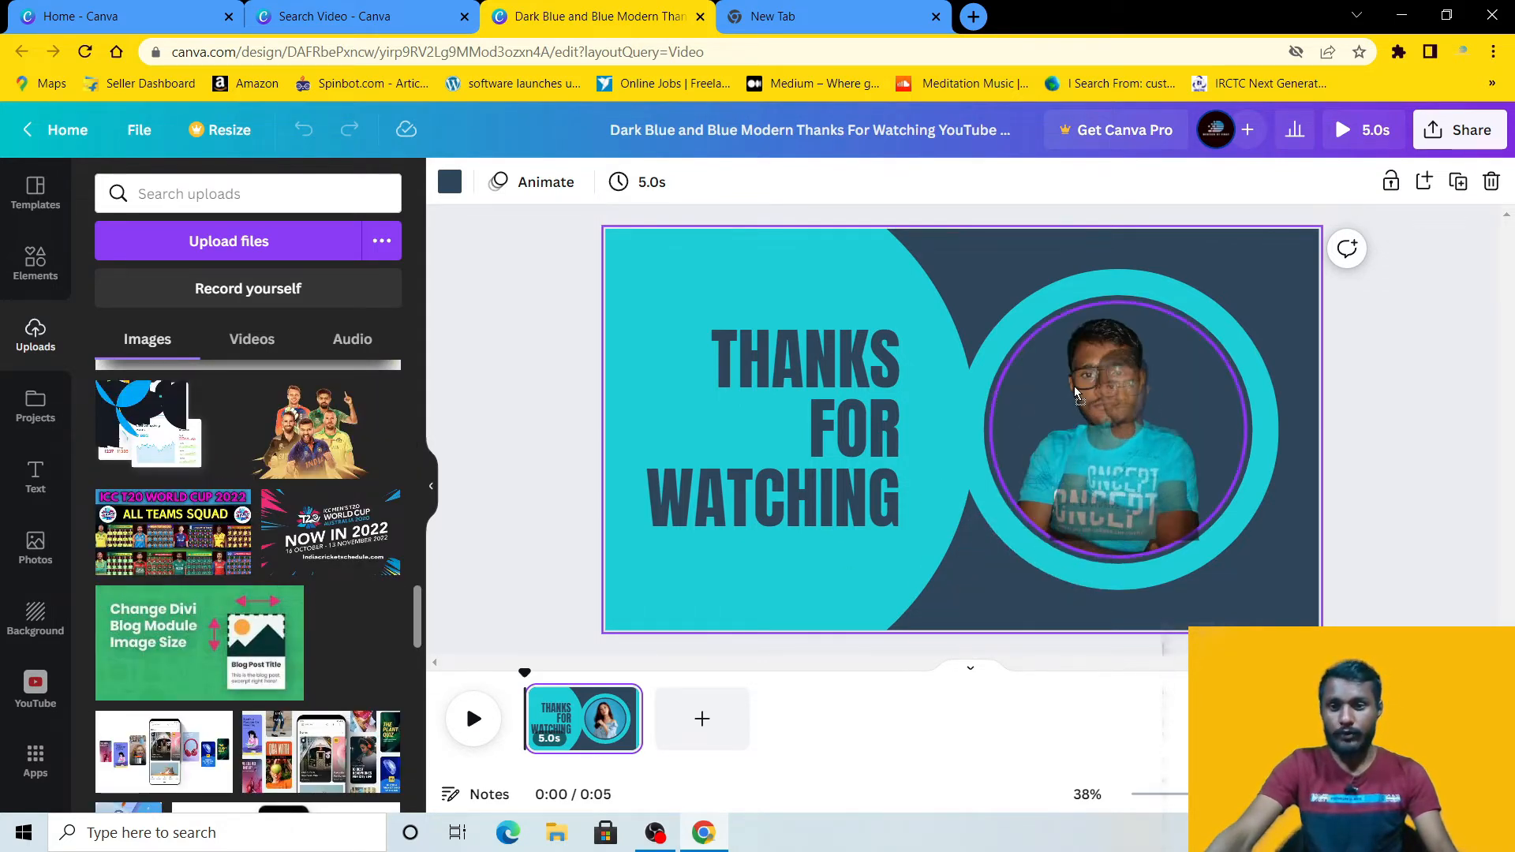
pyautogui.click(1077, 471)
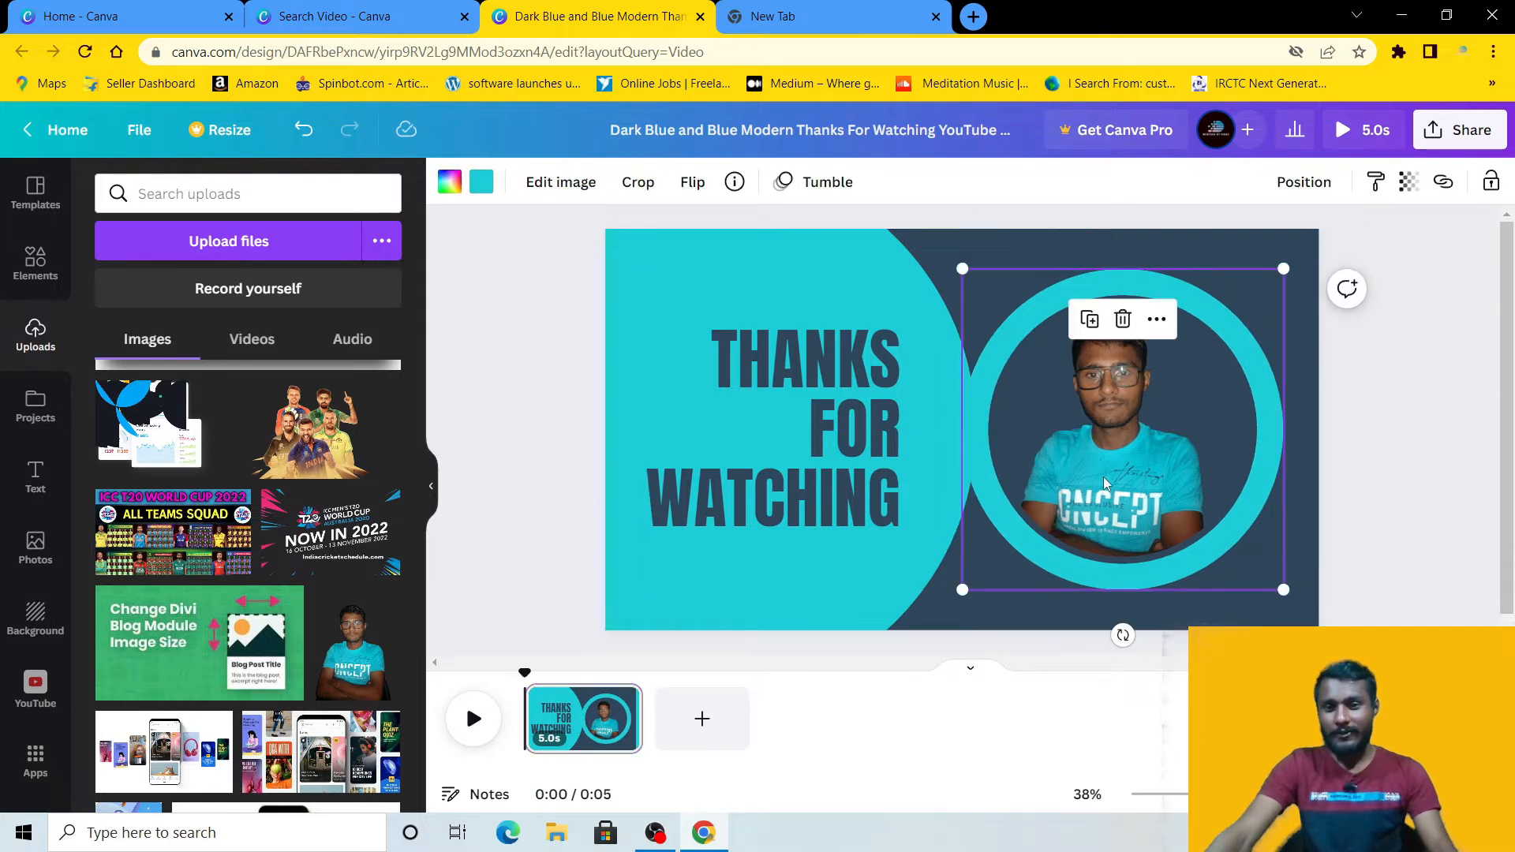
pyautogui.doubleClick(1103, 477)
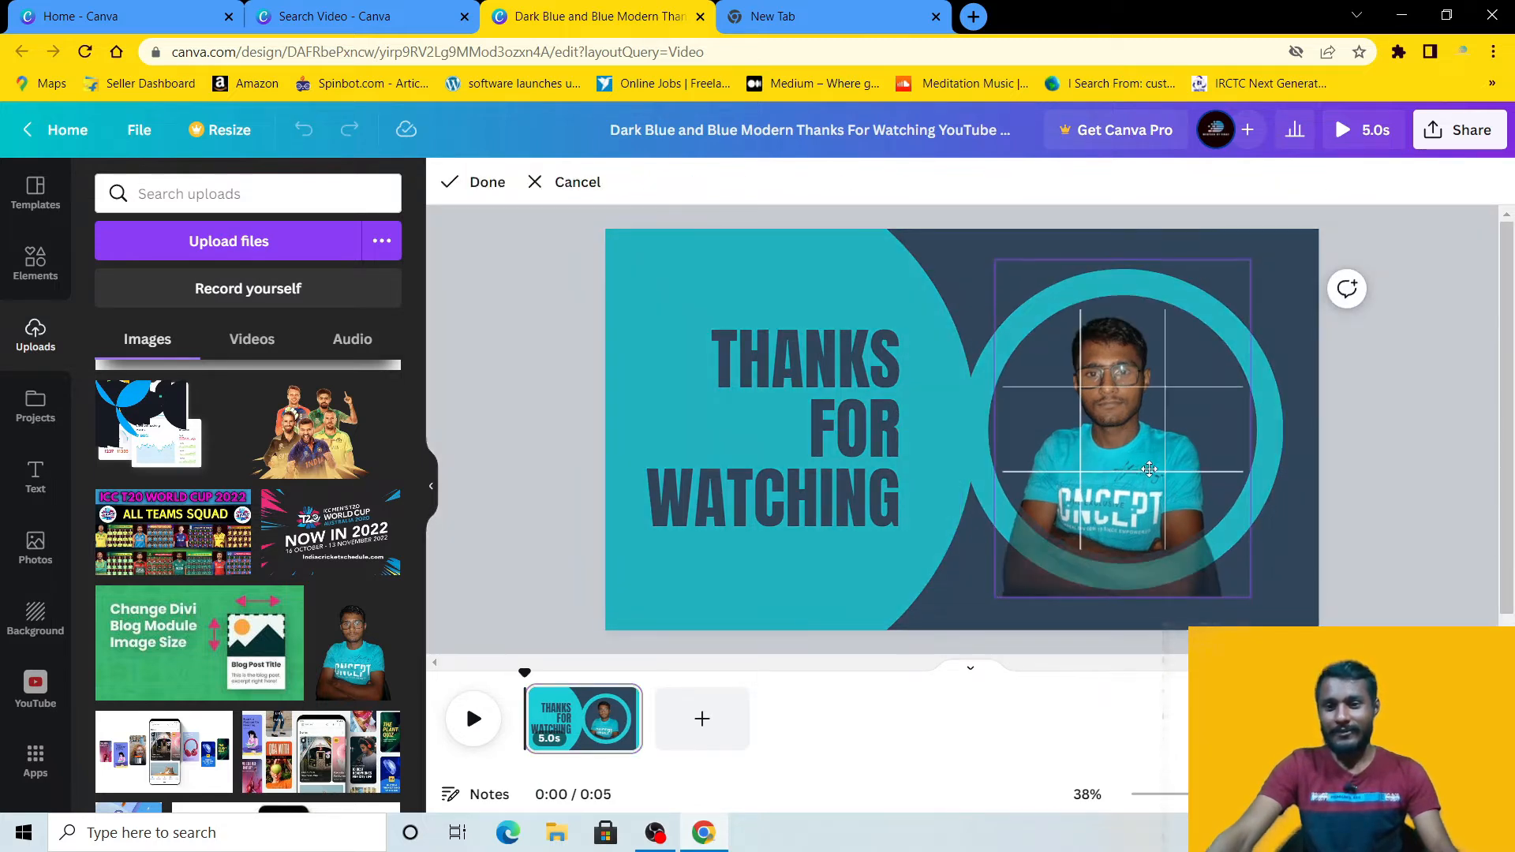
pyautogui.click(1450, 446)
pyautogui.click(1436, 422)
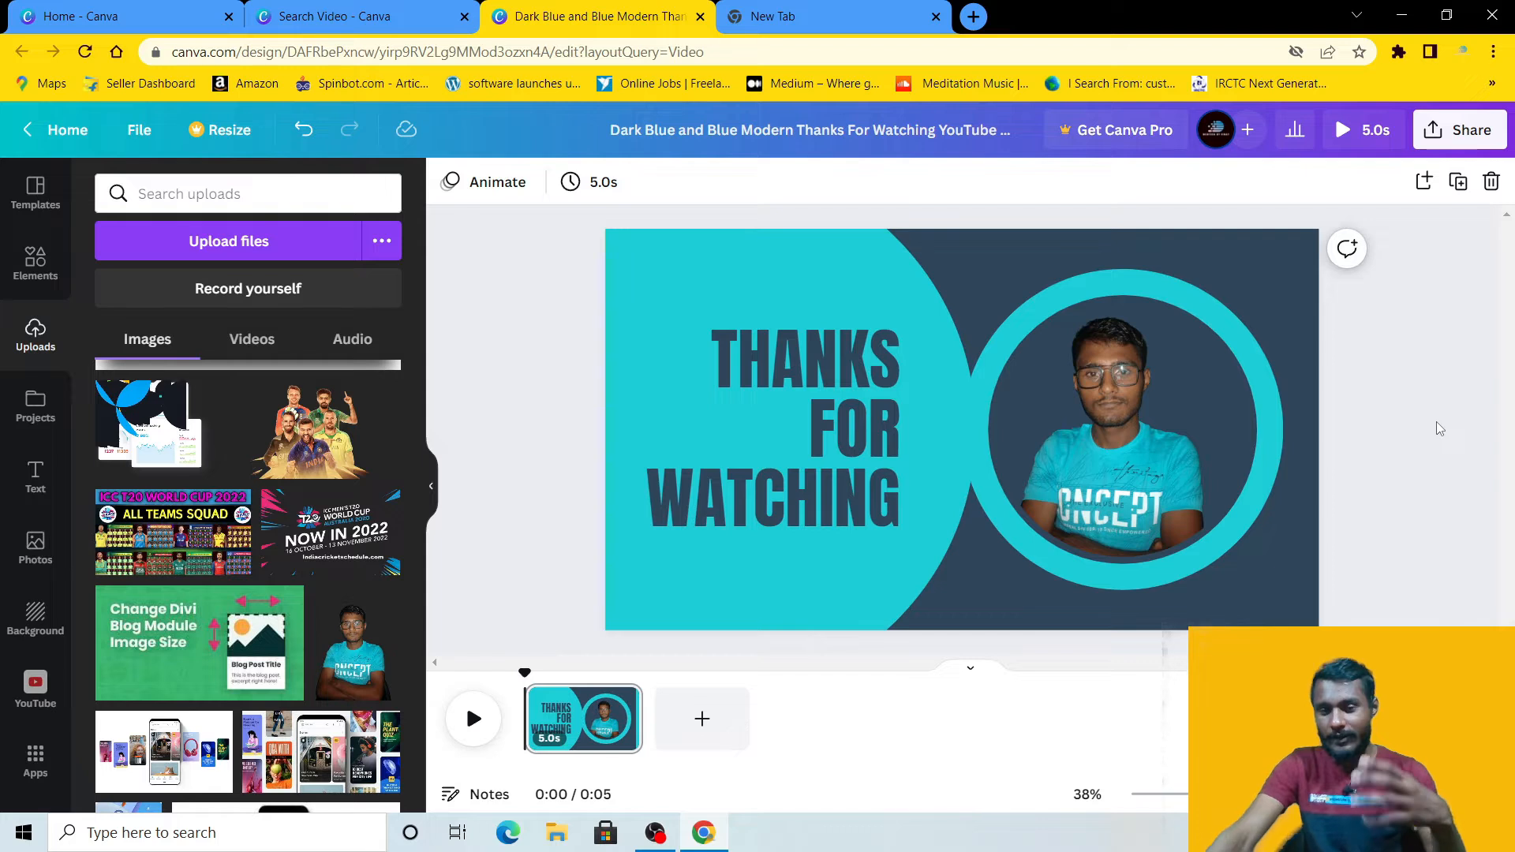
# Step: Play the video and shorten the Thanks For Watching page to 3.8 s
pyautogui.click(474, 722)
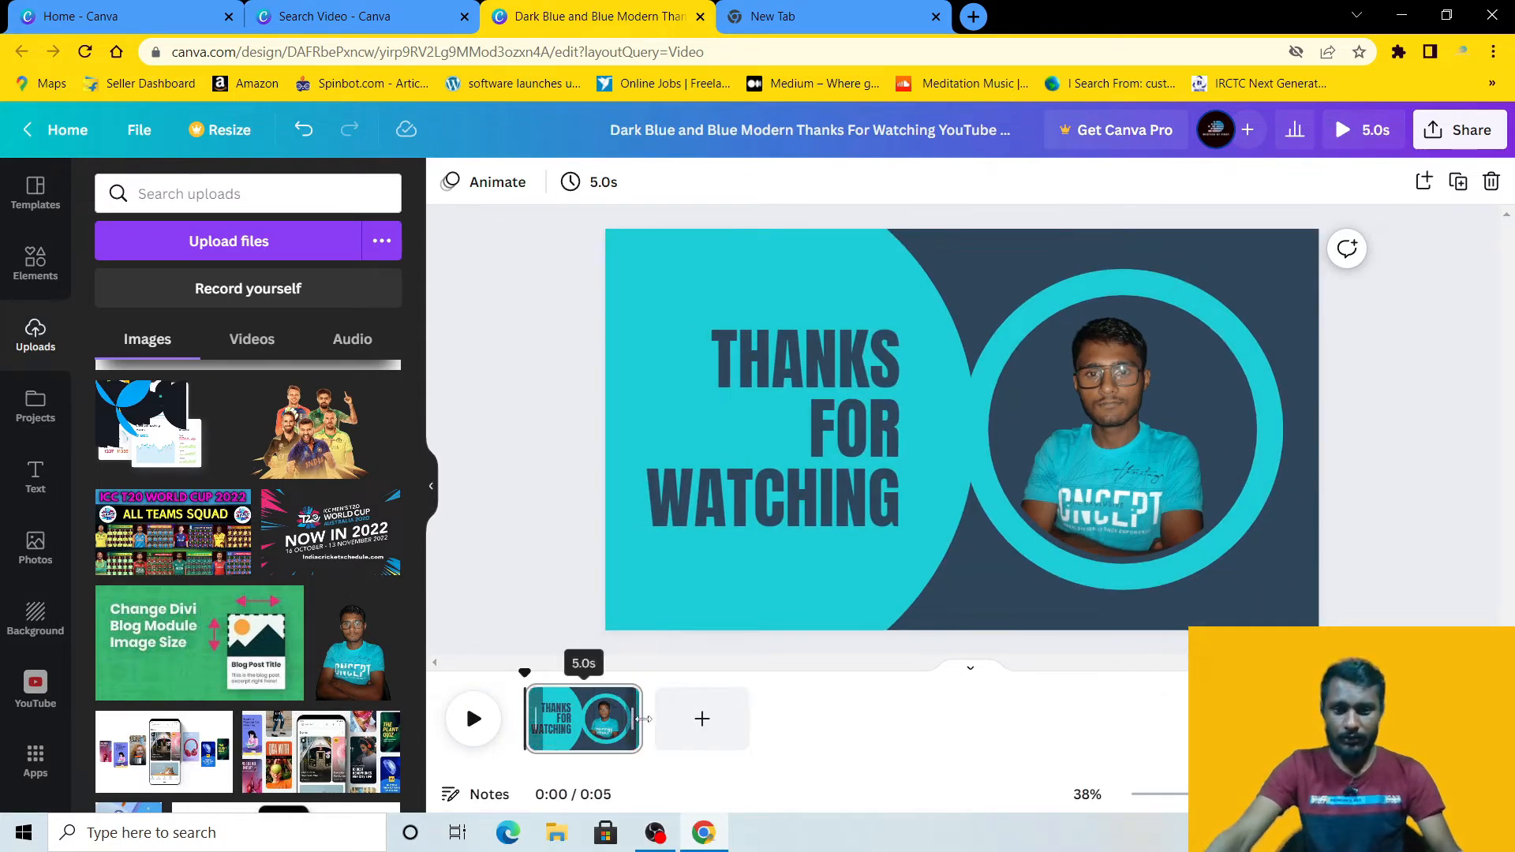
pyautogui.moveTo(642, 717); pyautogui.dragTo(617, 746)
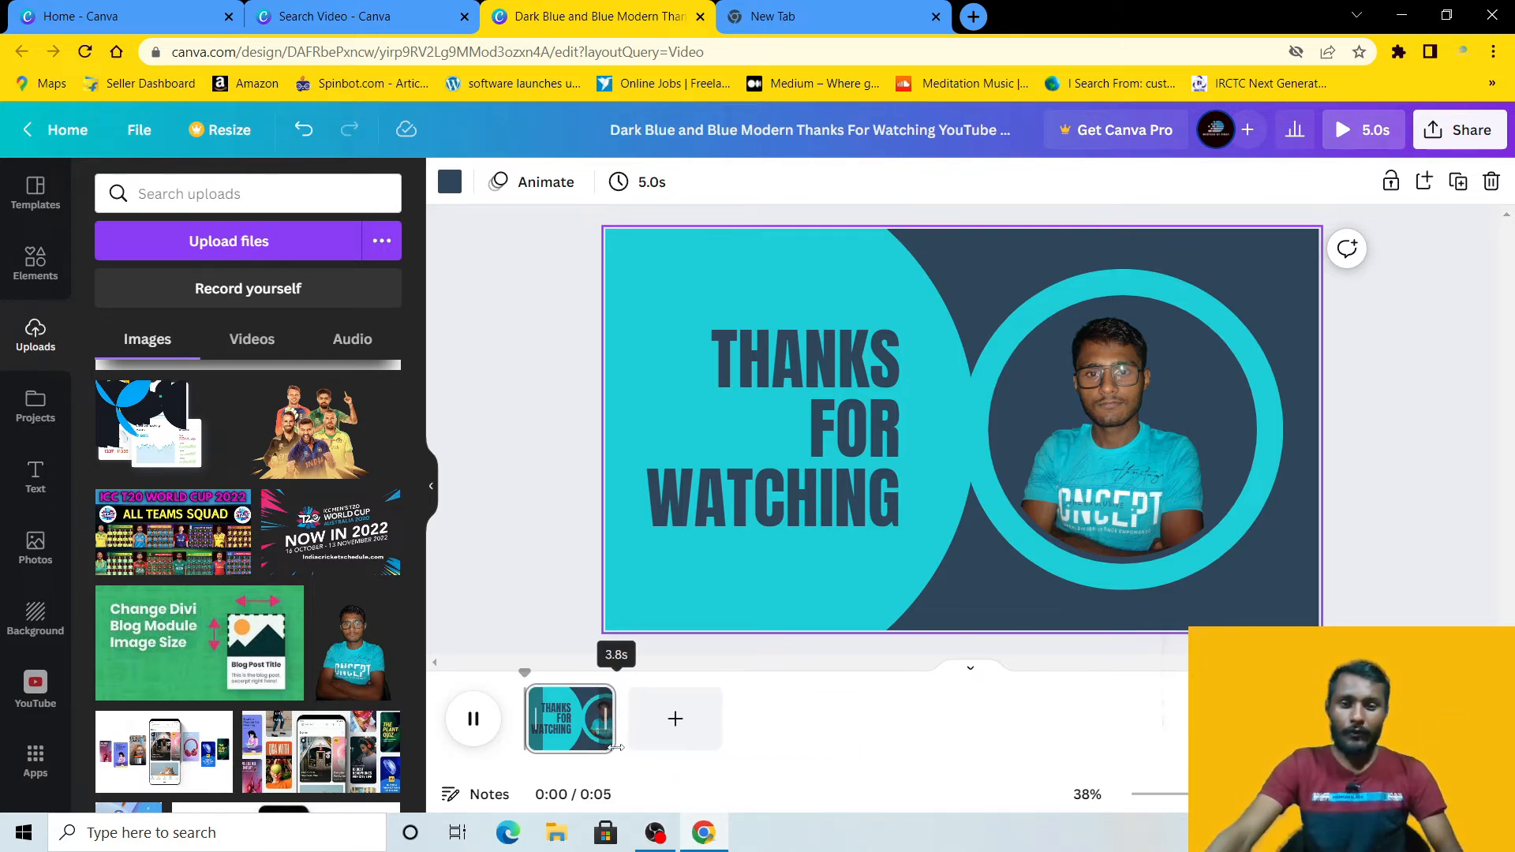
# Step: Add a second page and apply the recently used pink and purple Welcome To My Channel template to it
pyautogui.click(675, 718)
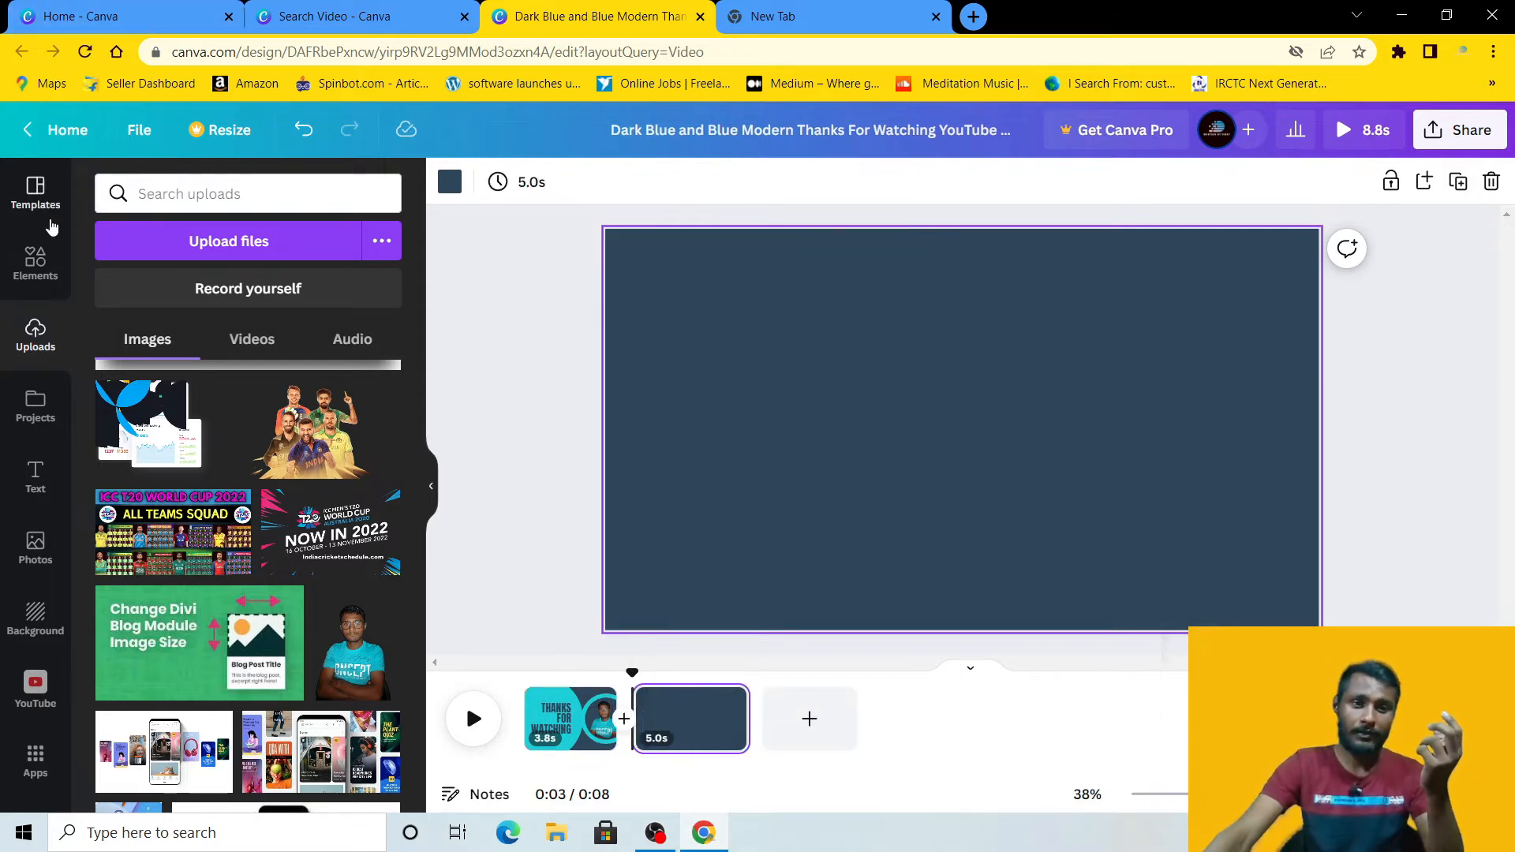
pyautogui.click(36, 197)
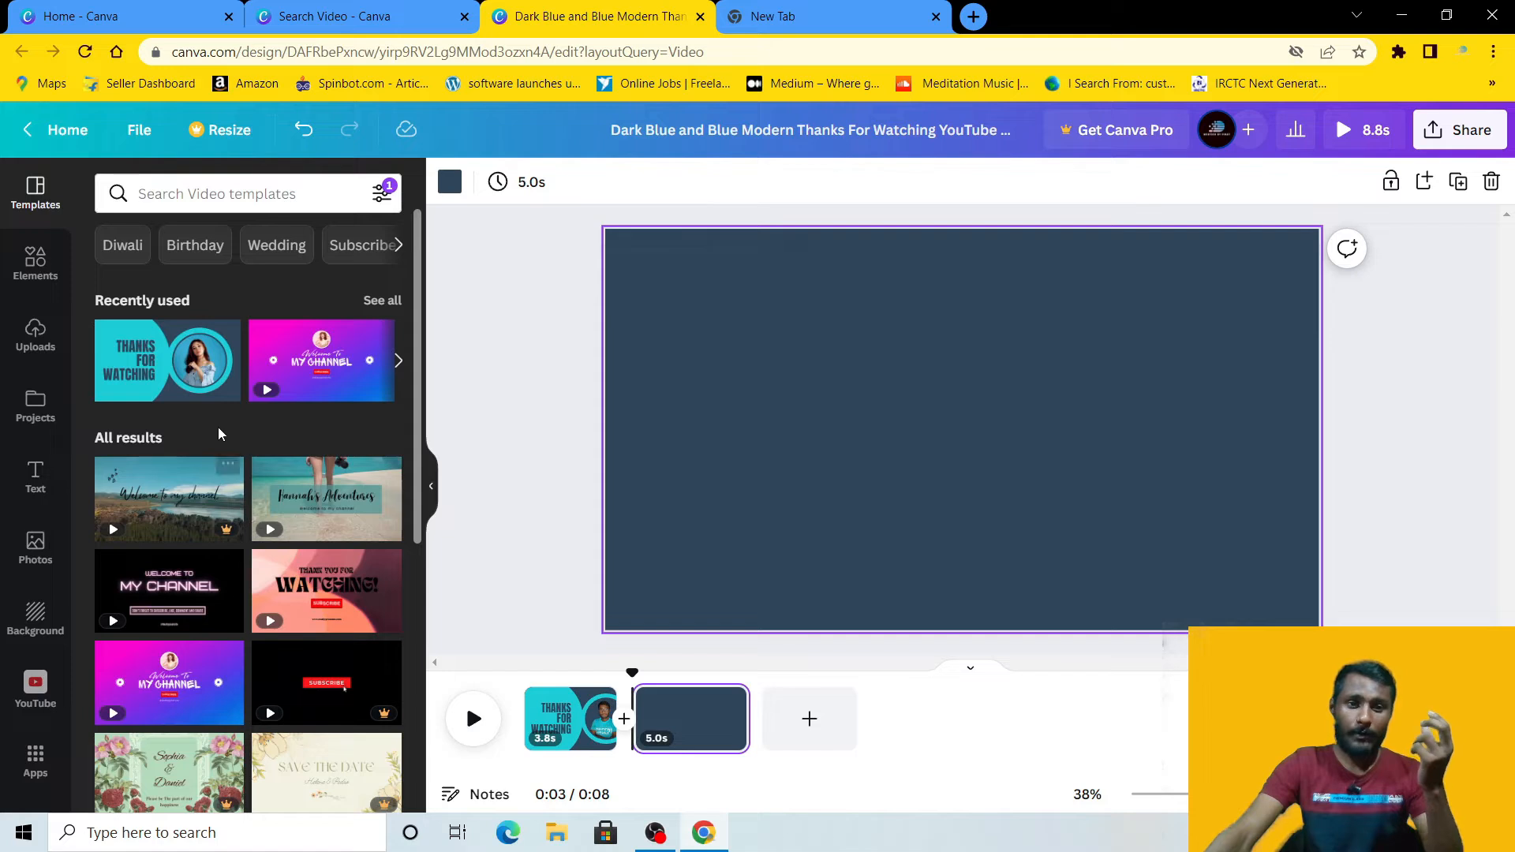
pyautogui.click(343, 376)
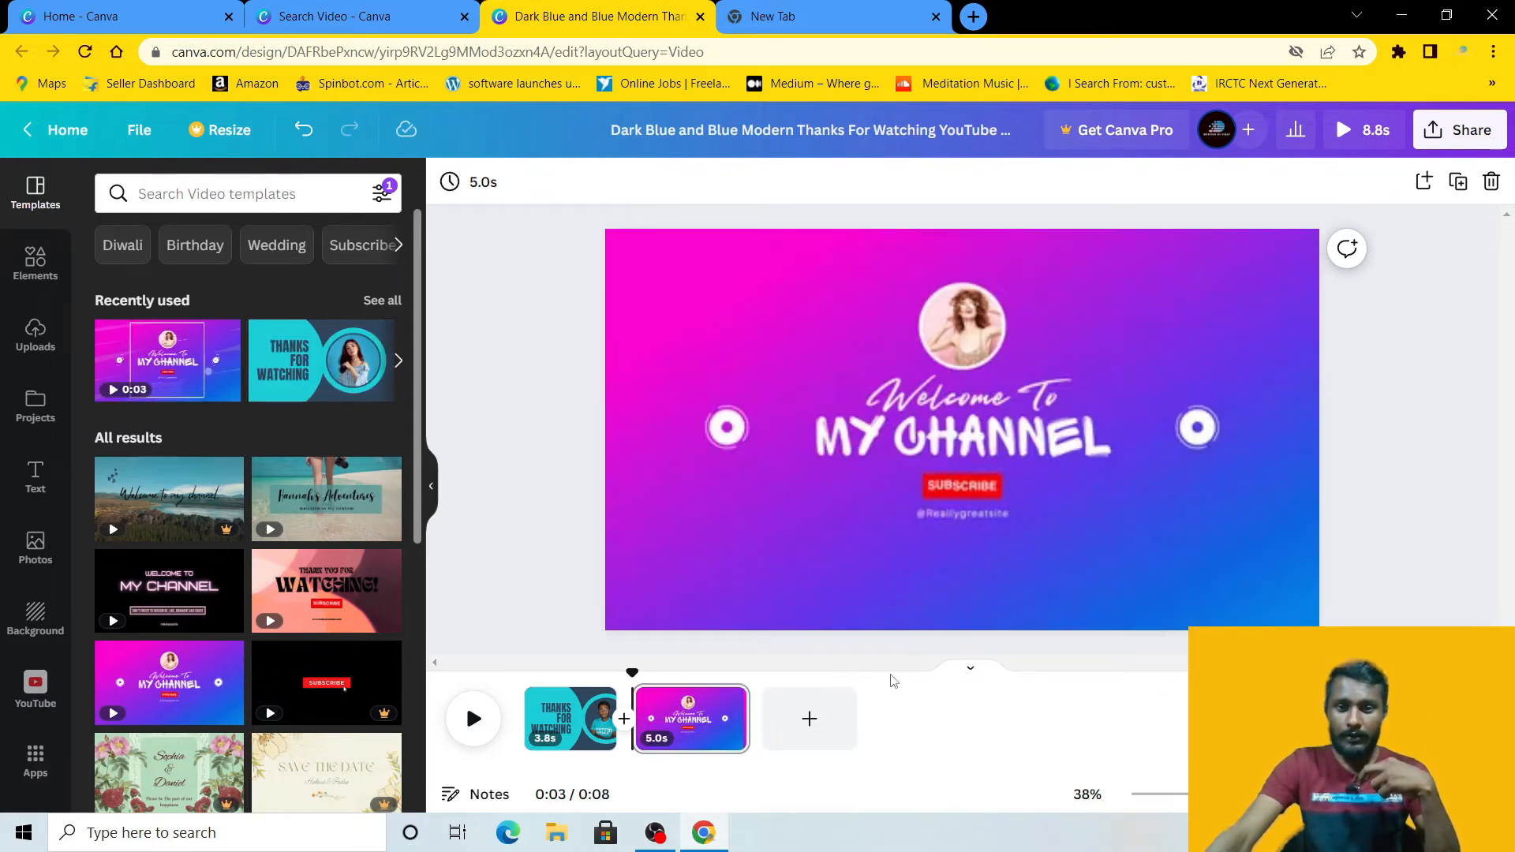
# Step: Lengthen the Thanks For Watching page to 5.4 s and the Welcome To My Channel page to 6.8 s
pyautogui.moveTo(749, 718); pyautogui.dragTo(763, 717)
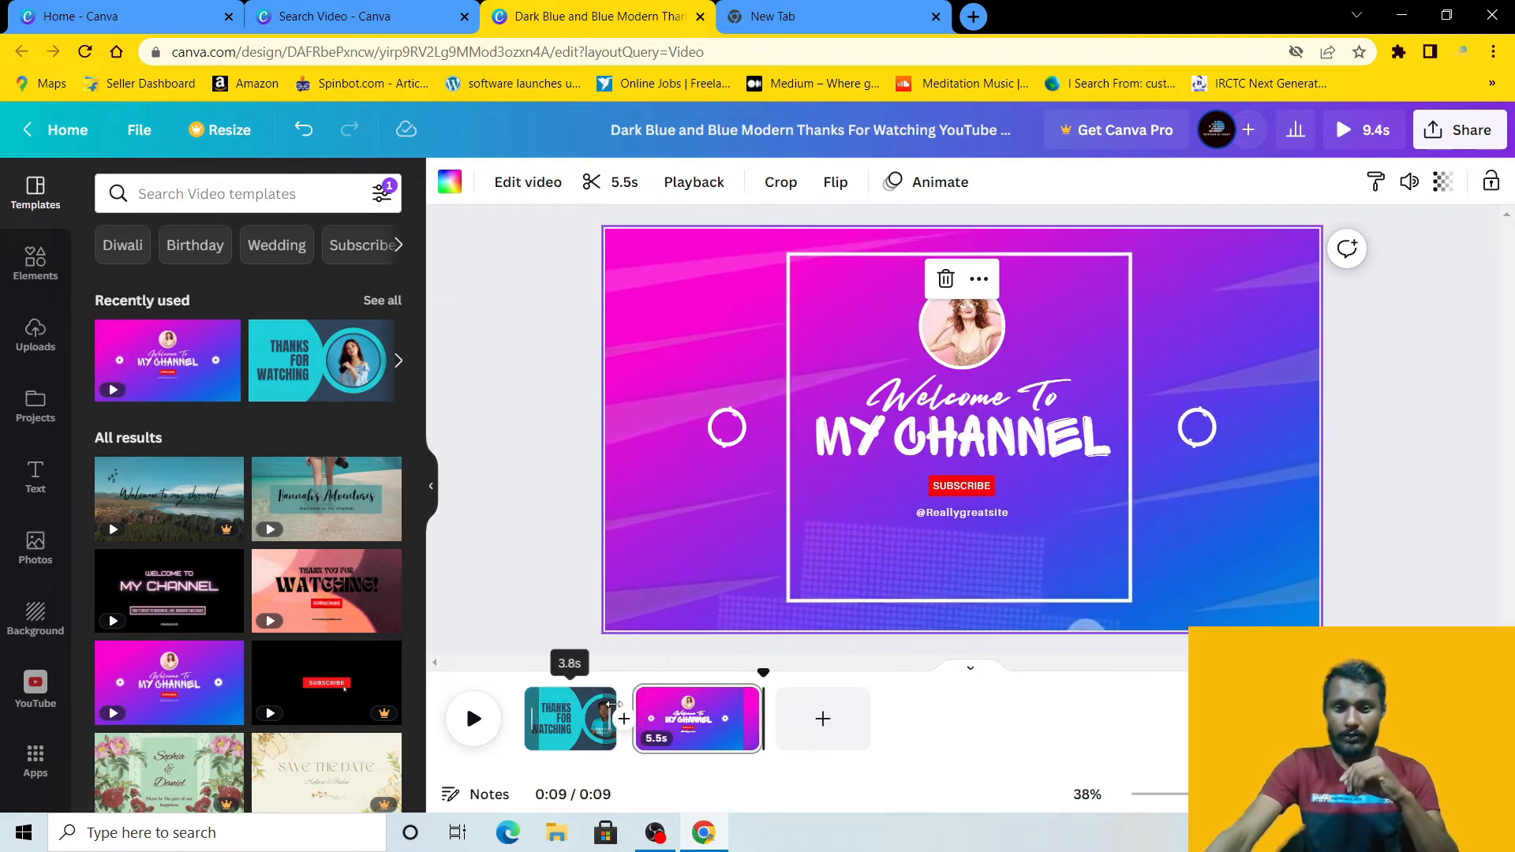
pyautogui.moveTo(613, 704); pyautogui.dragTo(648, 702)
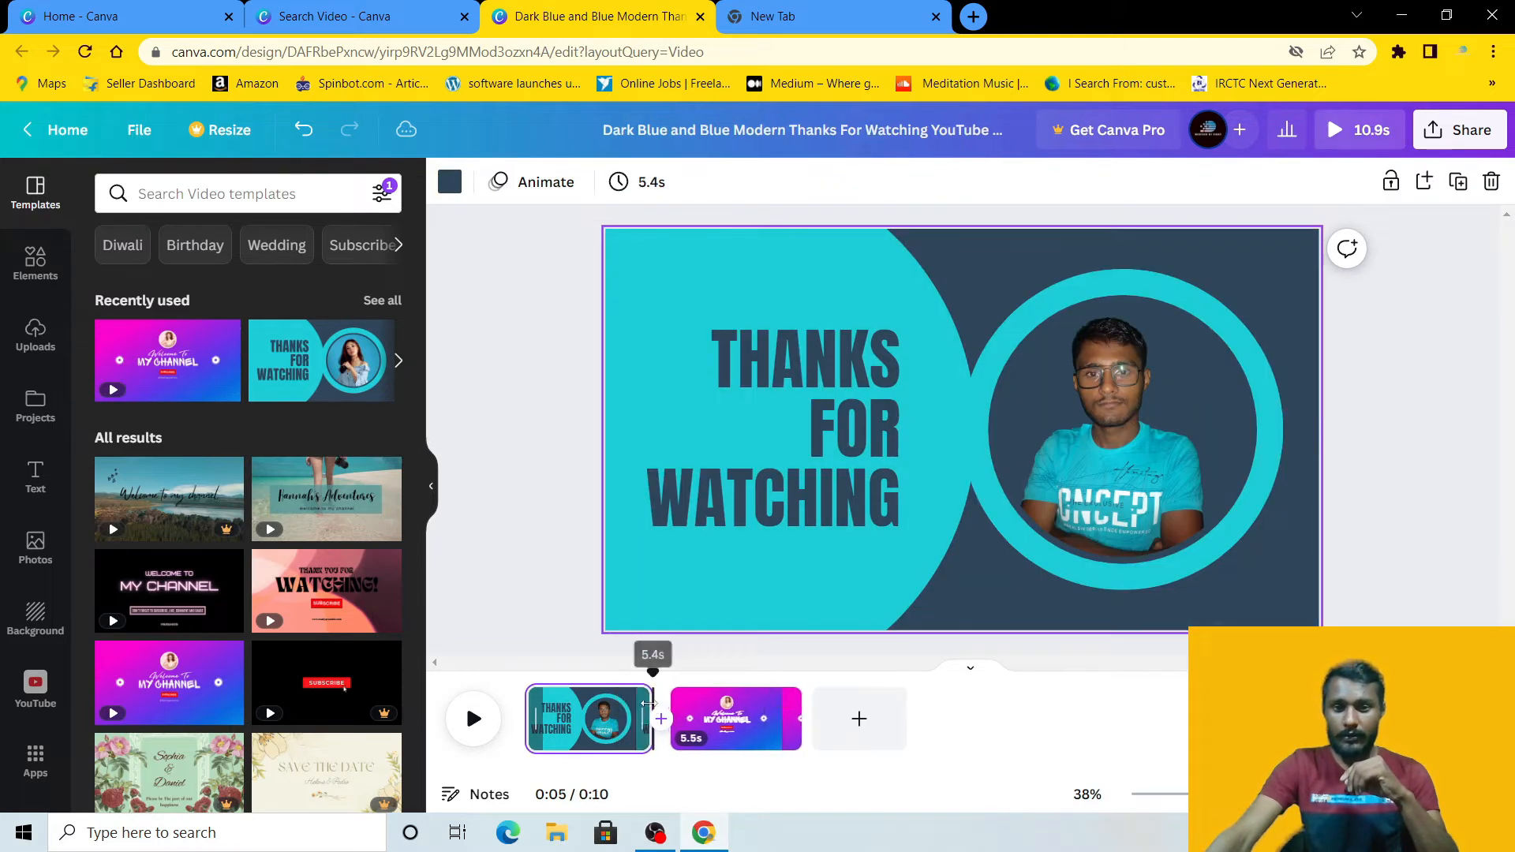
pyautogui.moveTo(800, 718); pyautogui.dragTo(830, 725)
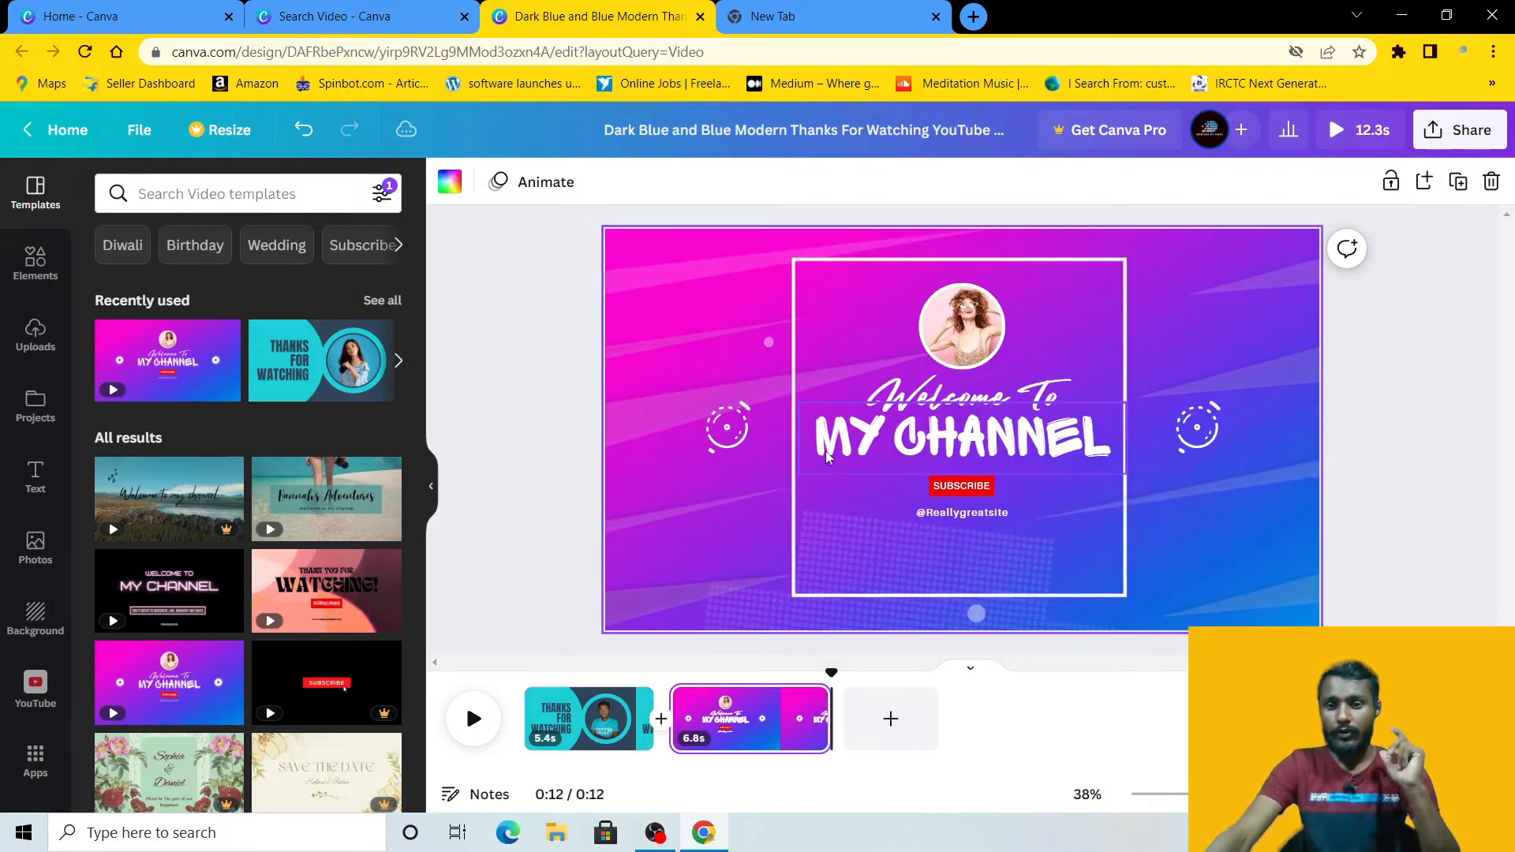
# Step: Replace the MY CHANNEL heading on the second page with THANKYOU FOR WATCHING MY VIDEO
pyautogui.click(869, 426)
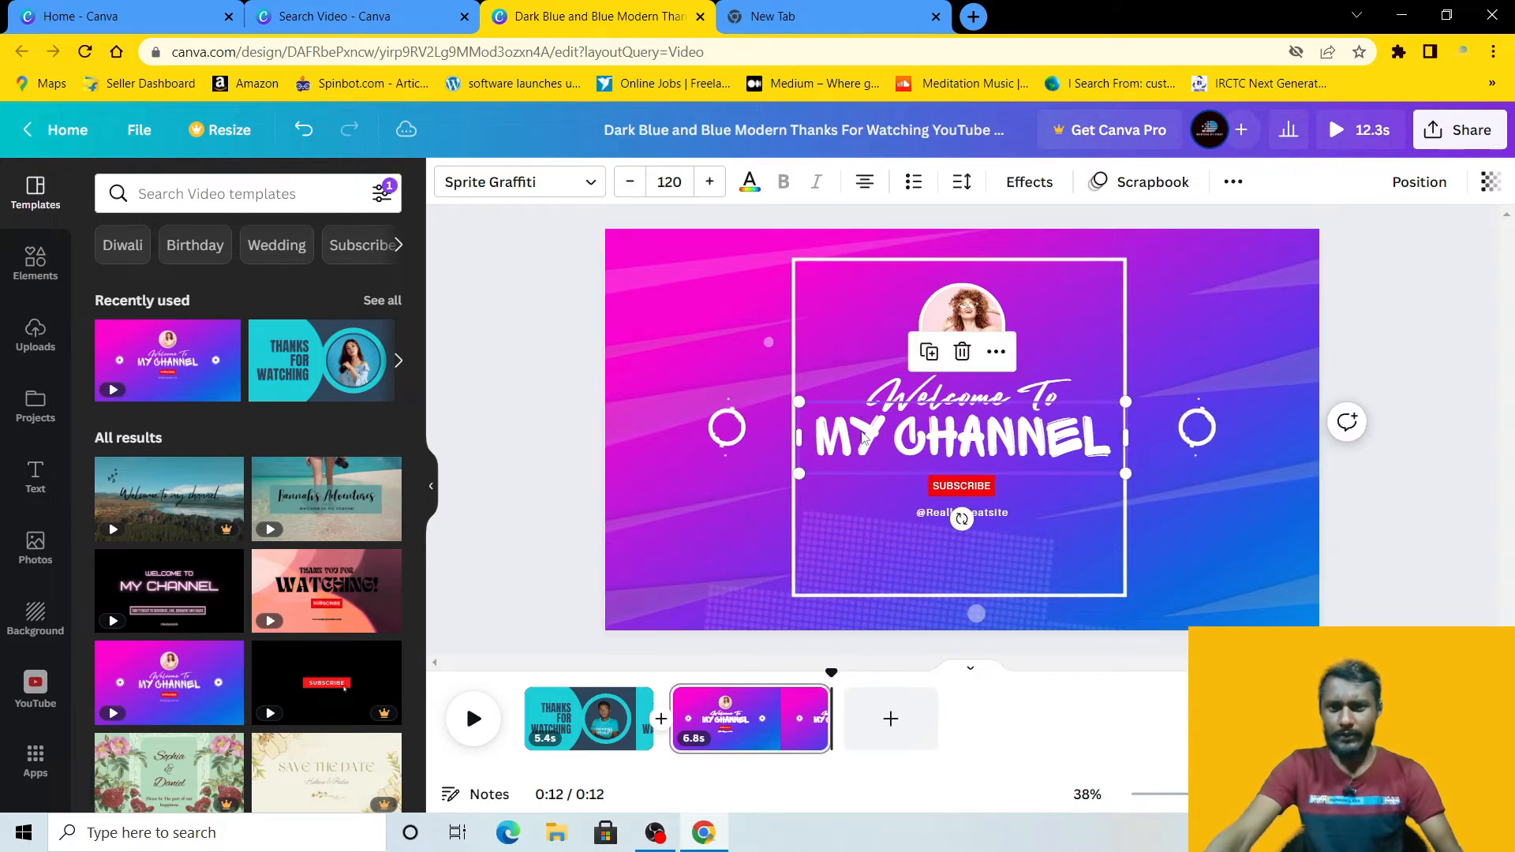
pyautogui.doubleClick(864, 435)
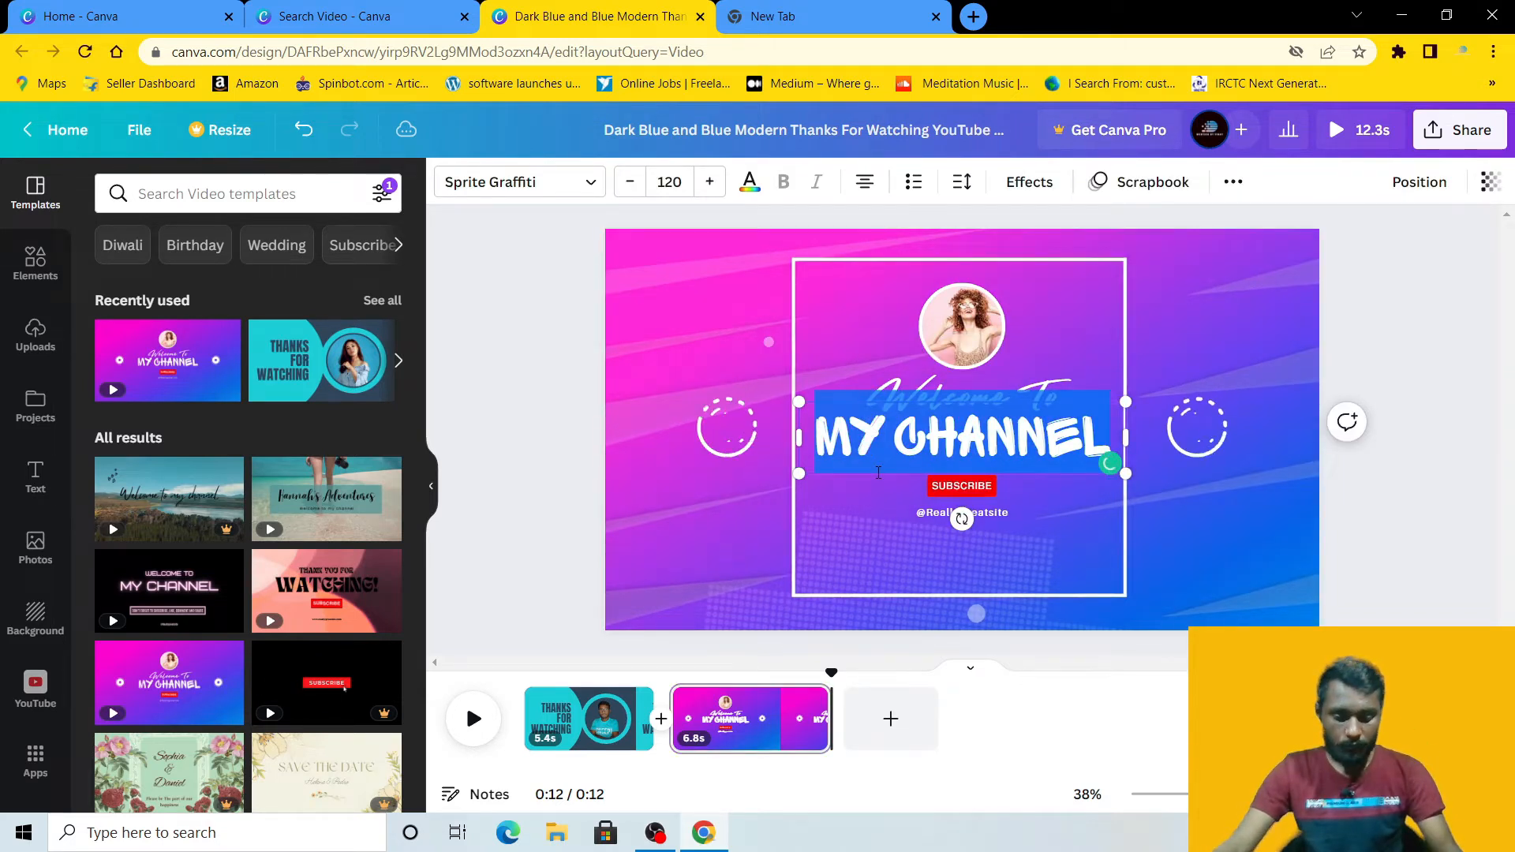
pyautogui.write('THA')
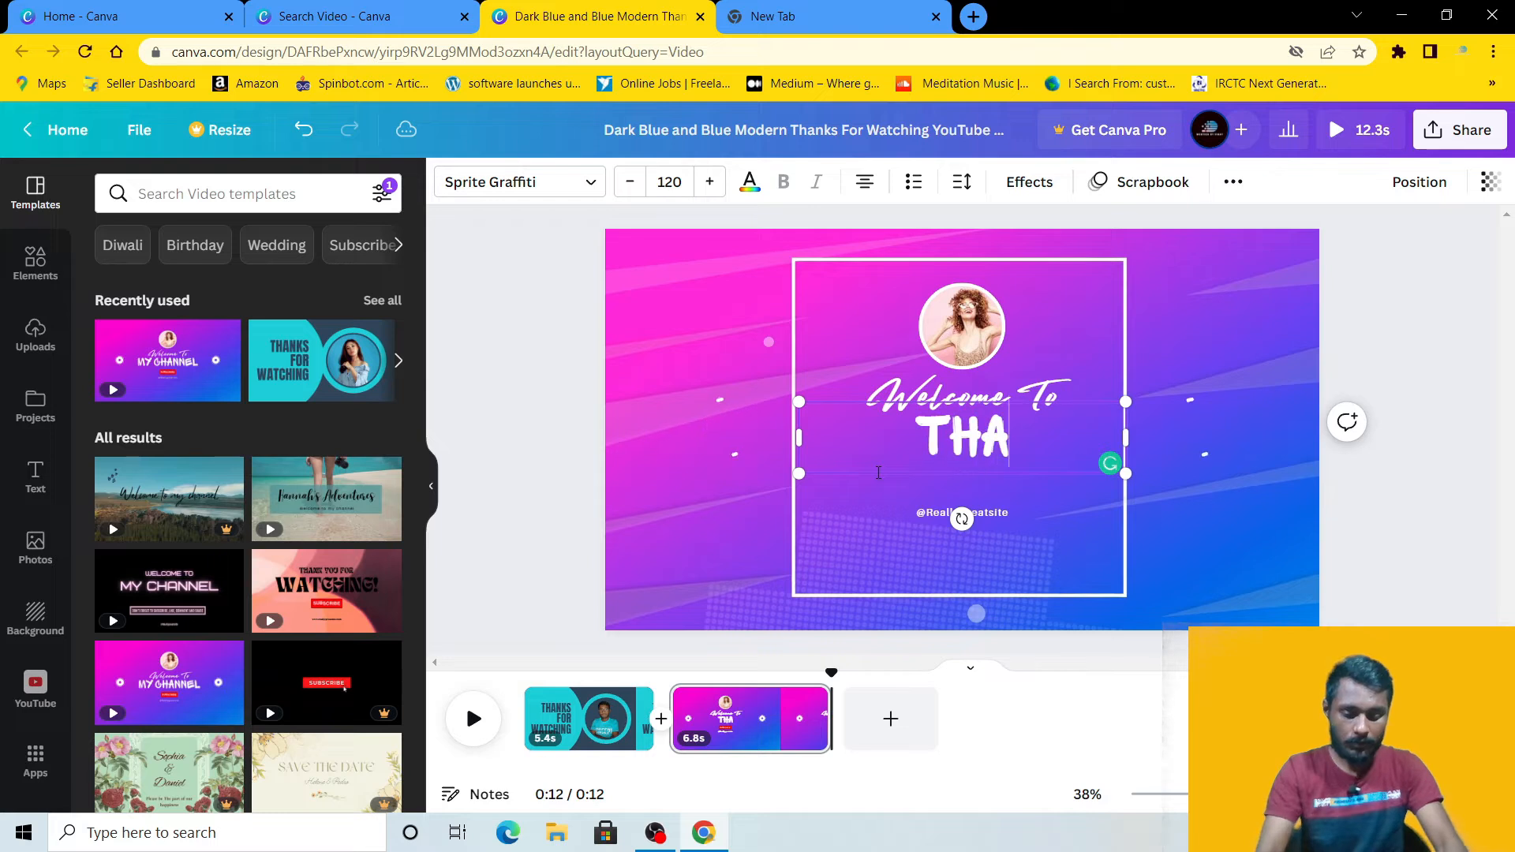
pyautogui.write('NKYOU')
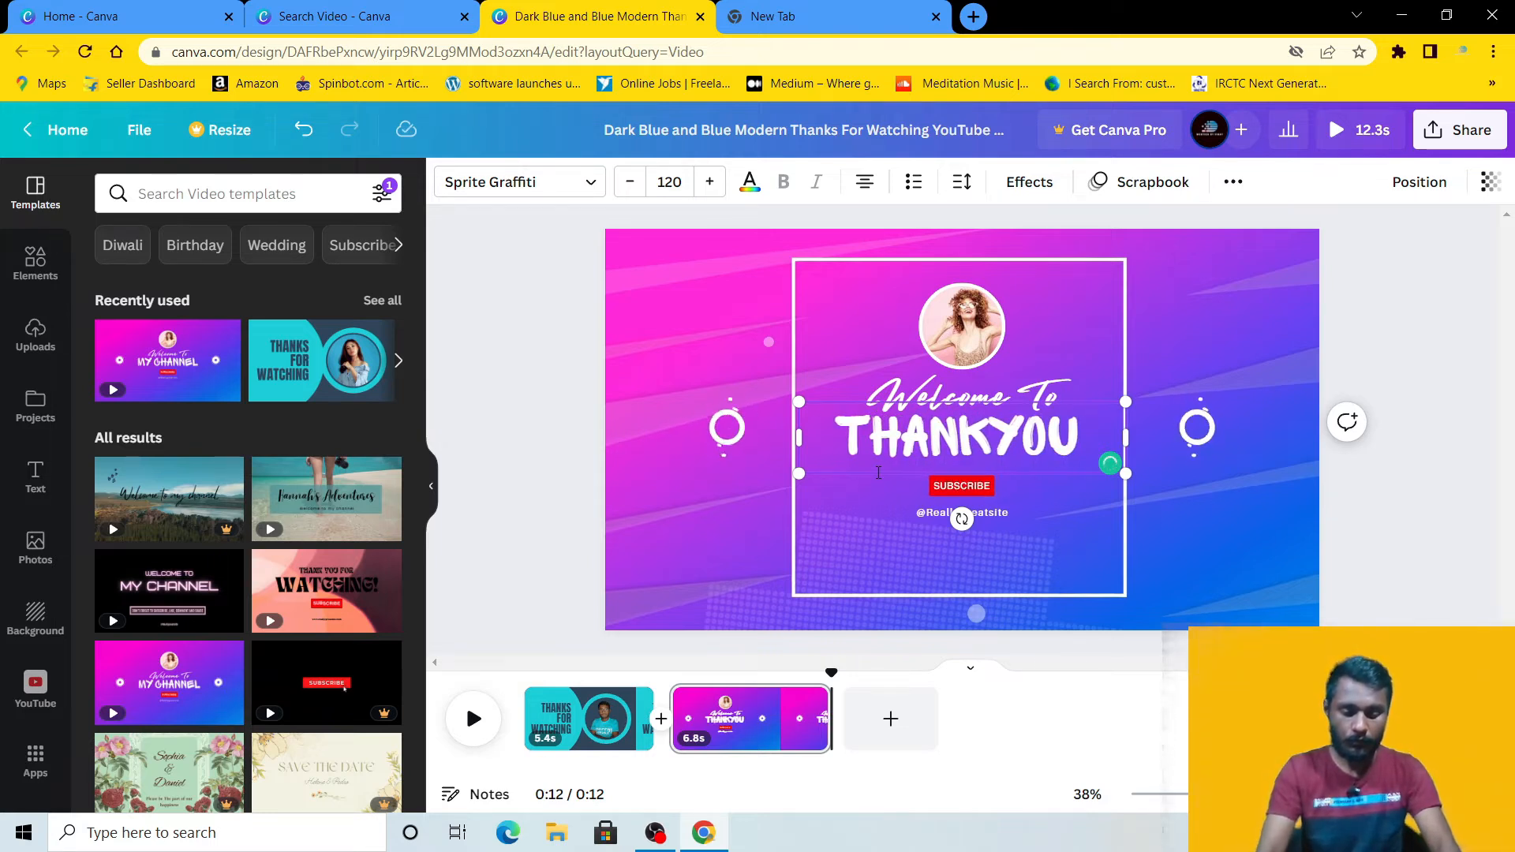
pyautogui.write(' FOR WATCHING')
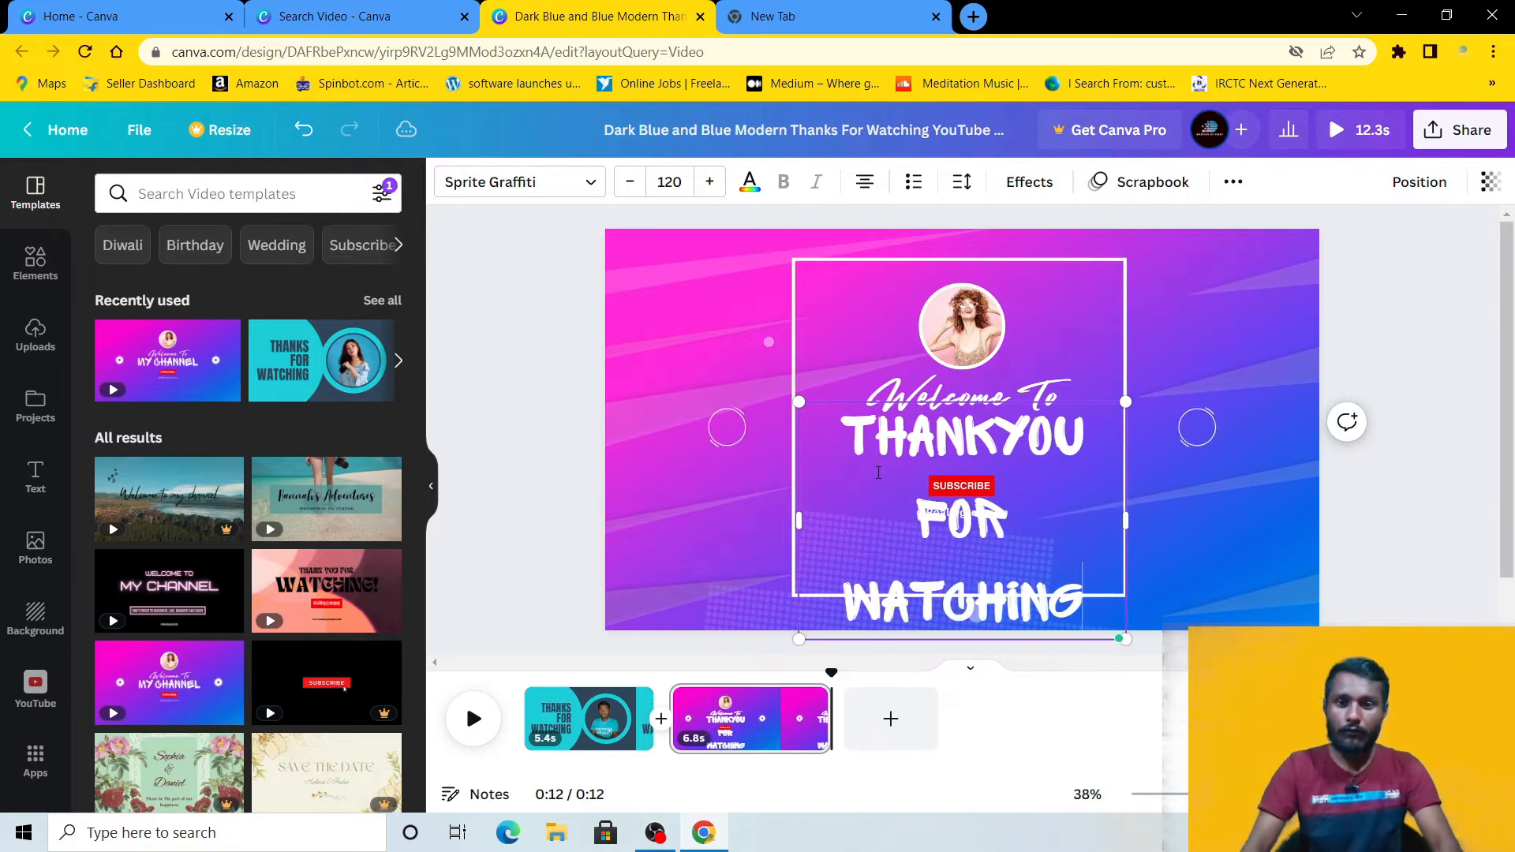
pyautogui.write(' MY')
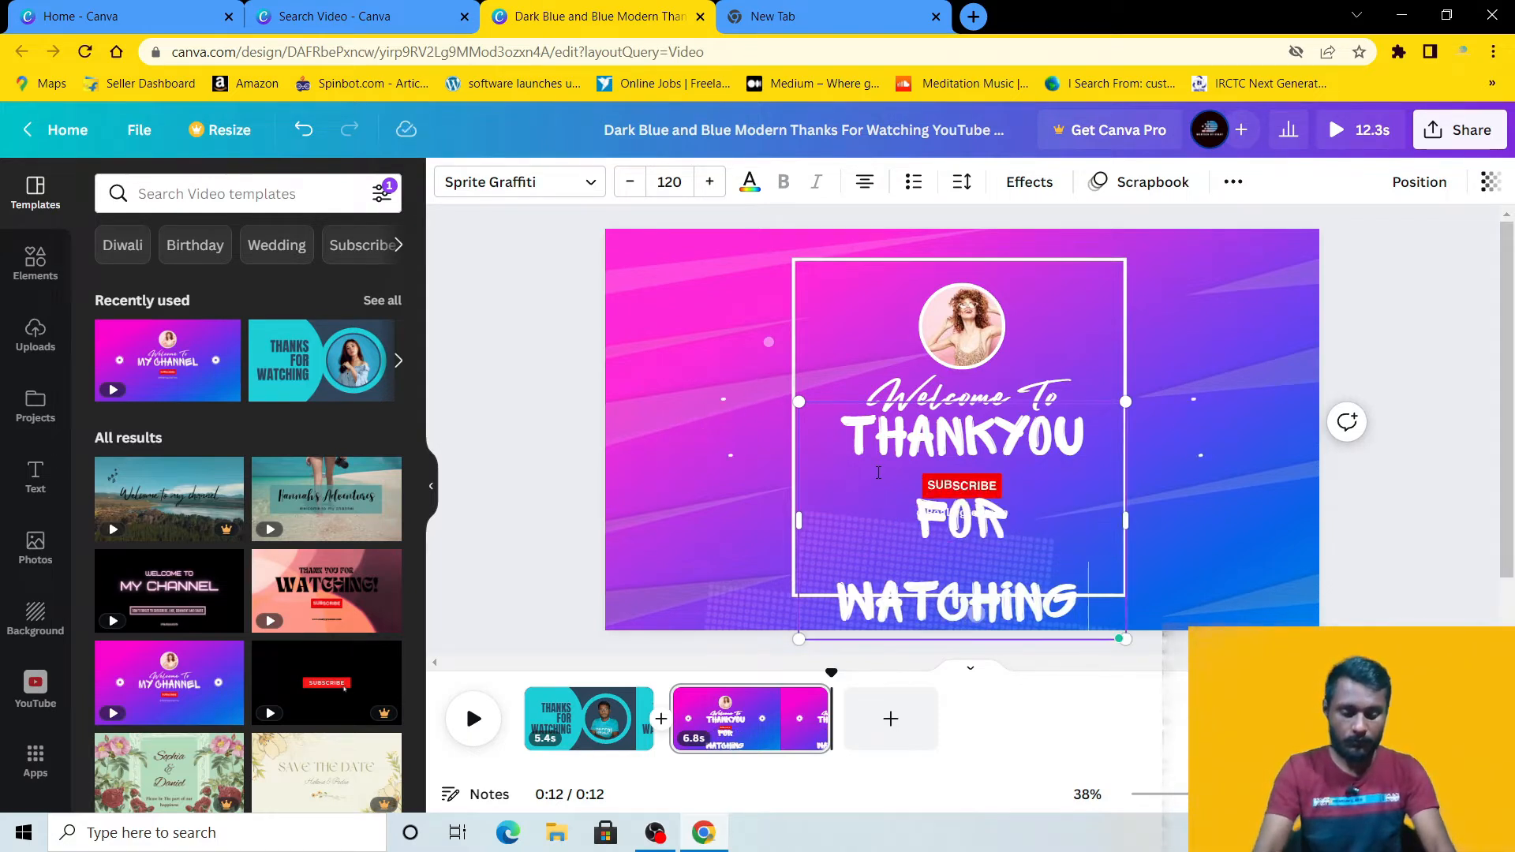
pyautogui.write(' VIDEO')
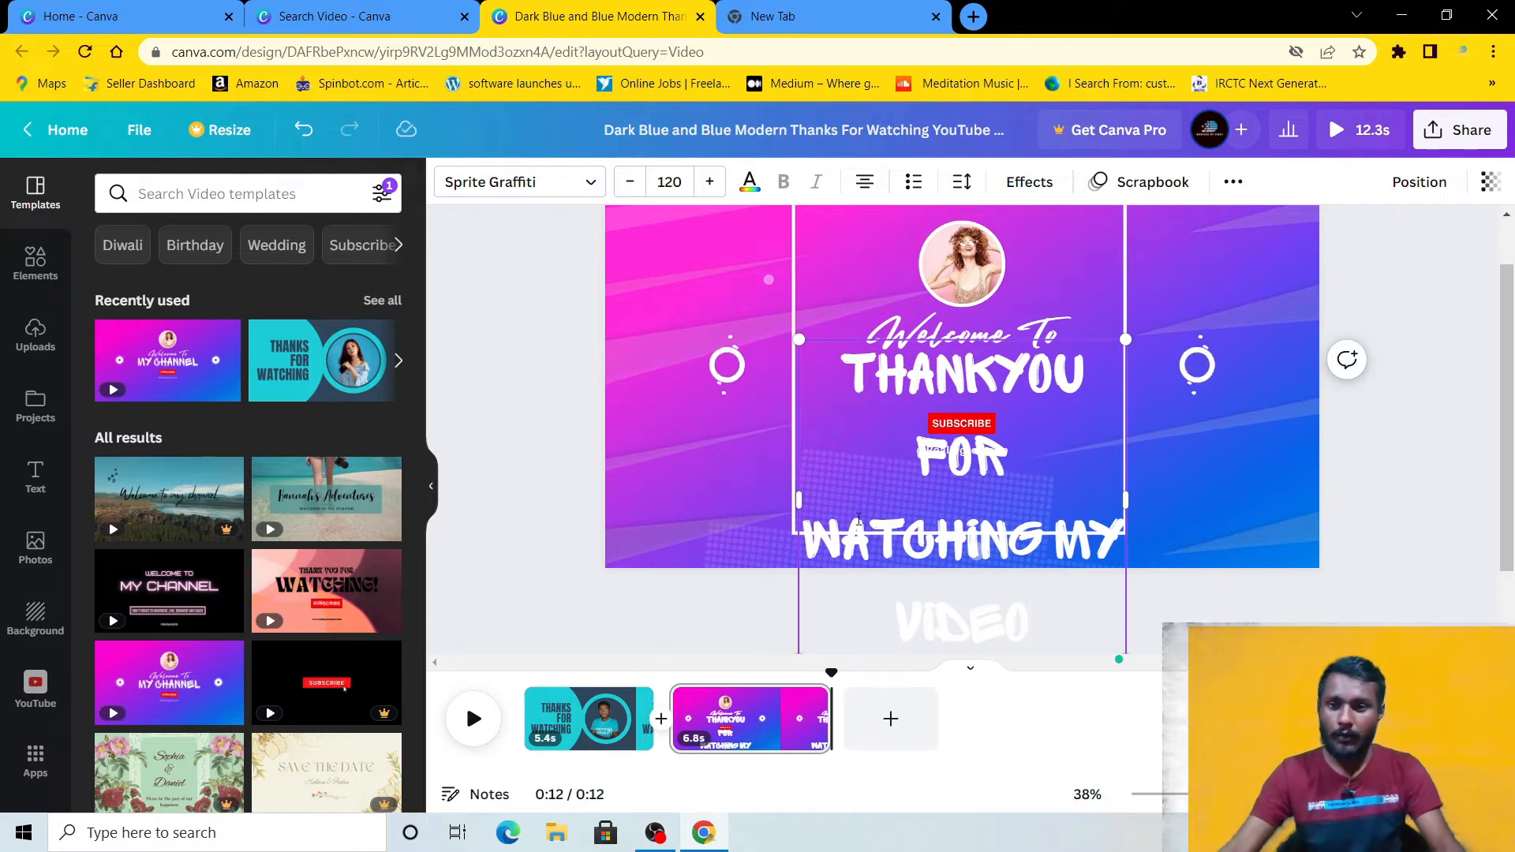
# Step: Shrink the new heading to size 67.2, widen it to a single line, and place it between Welcome To and the SUBSCRIBE label
pyautogui.scroll(1, 892, 394)
pyautogui.scroll(-3, 895, 384)
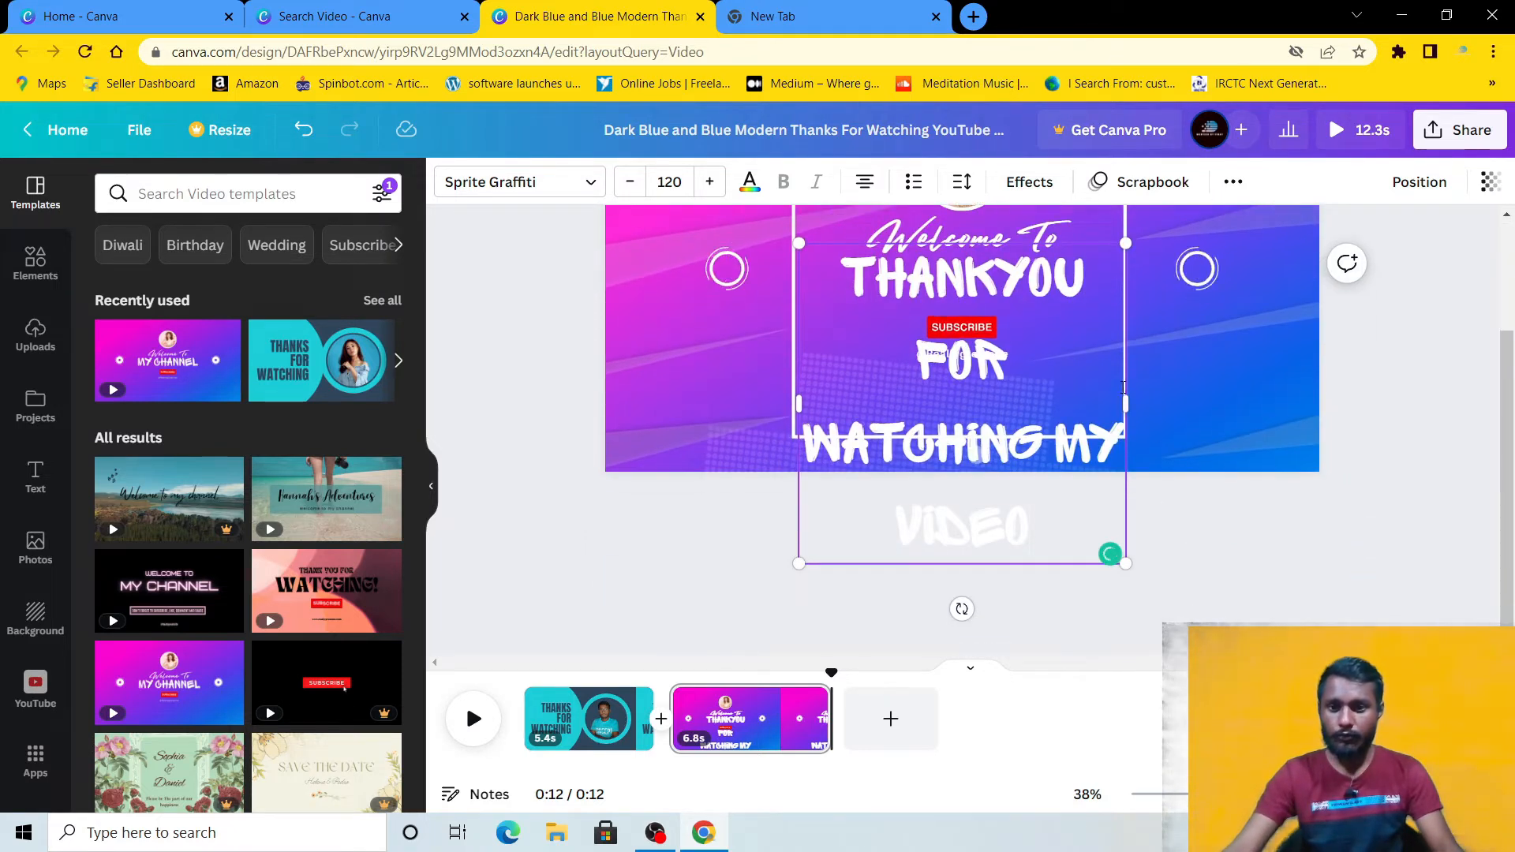
pyautogui.scroll(2, 1101, 427)
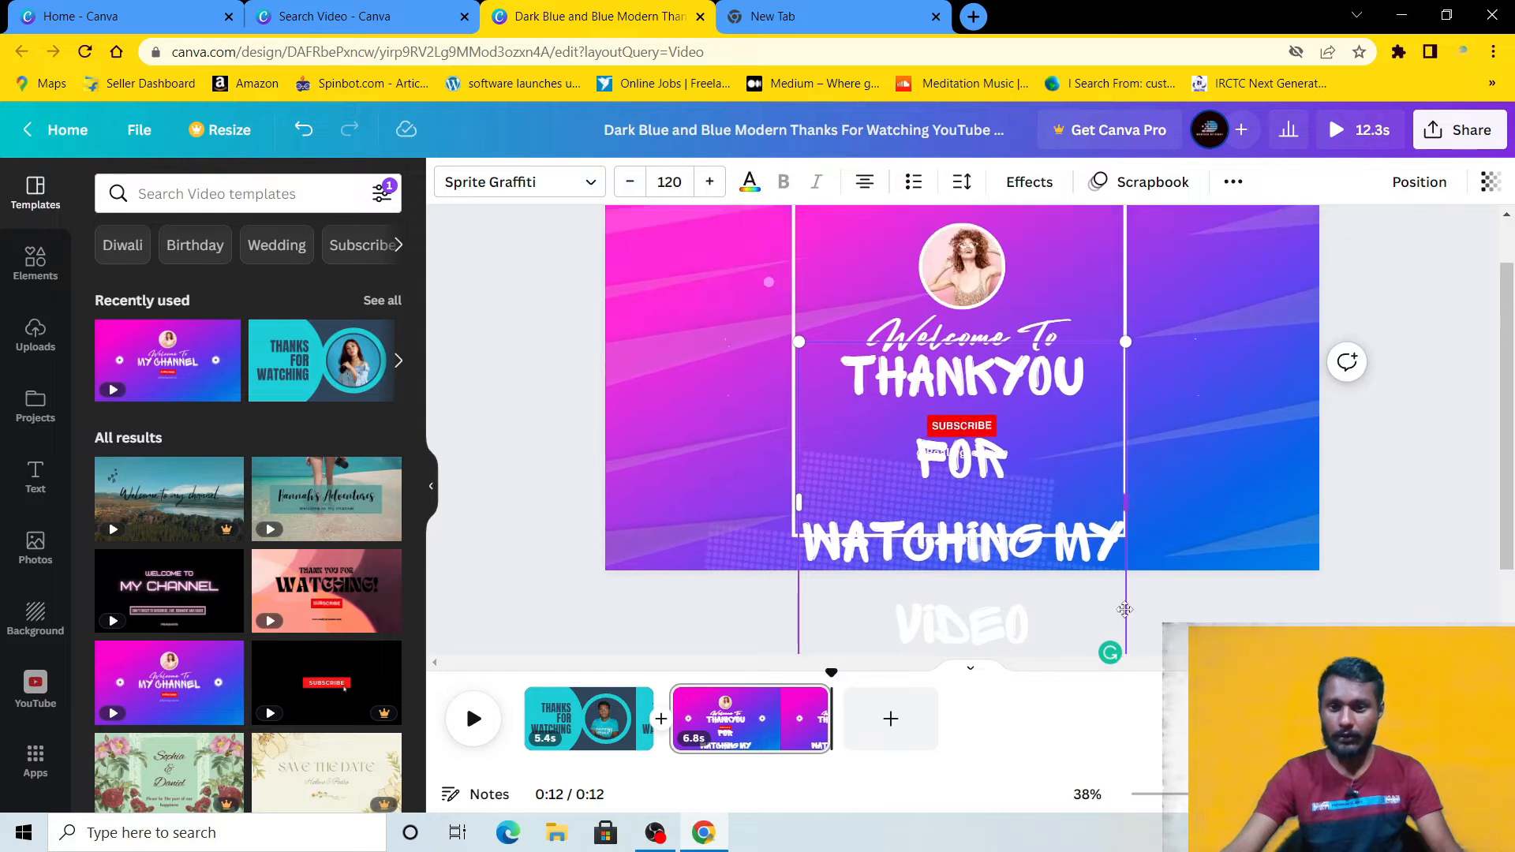
pyautogui.moveTo(1035, 448); pyautogui.dragTo(1035, 352)
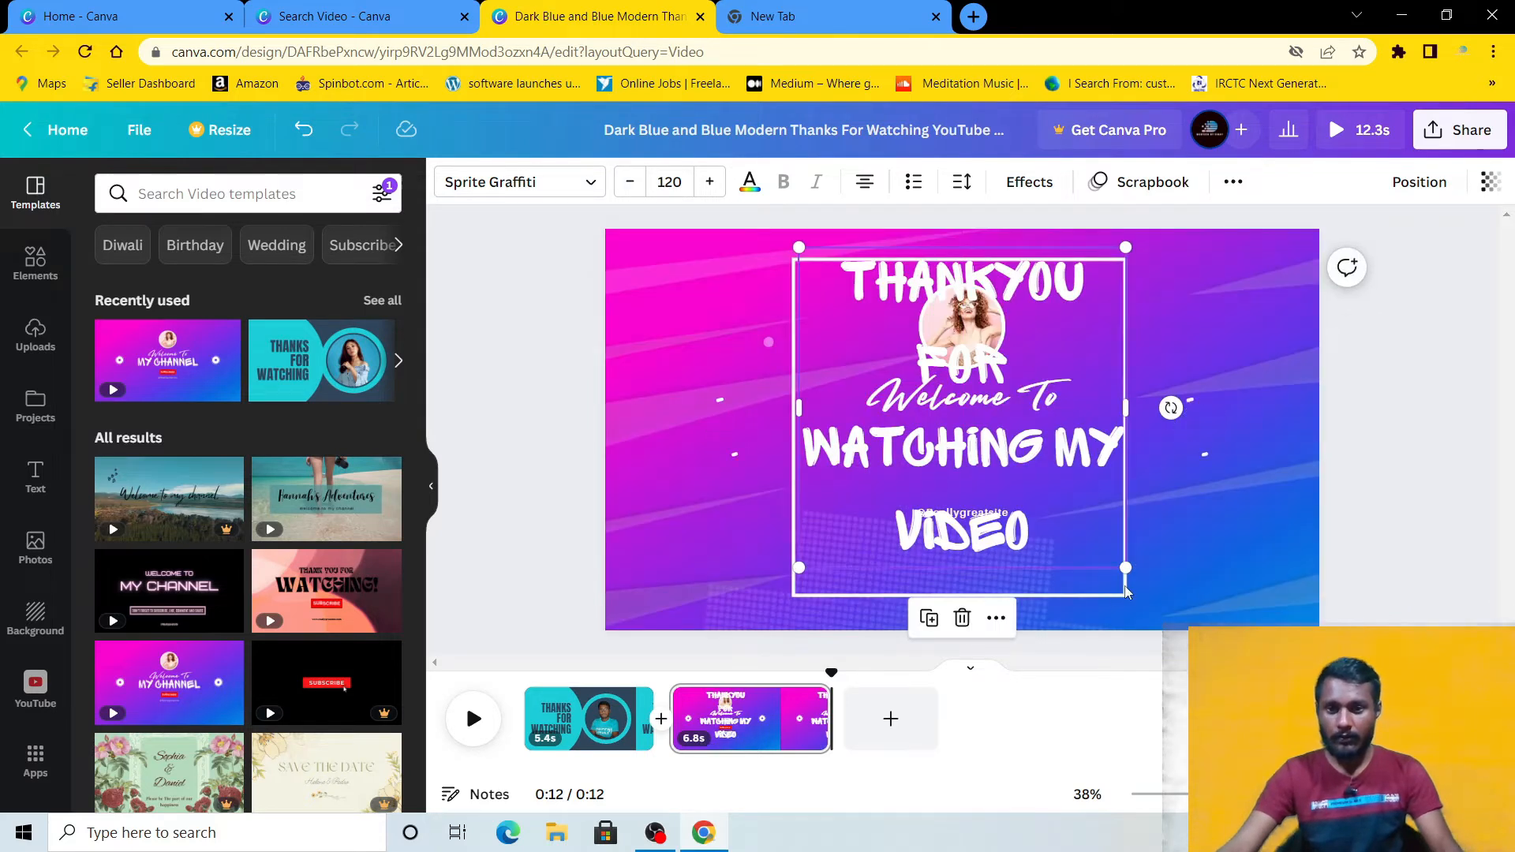
pyautogui.moveTo(1122, 569); pyautogui.dragTo(982, 427)
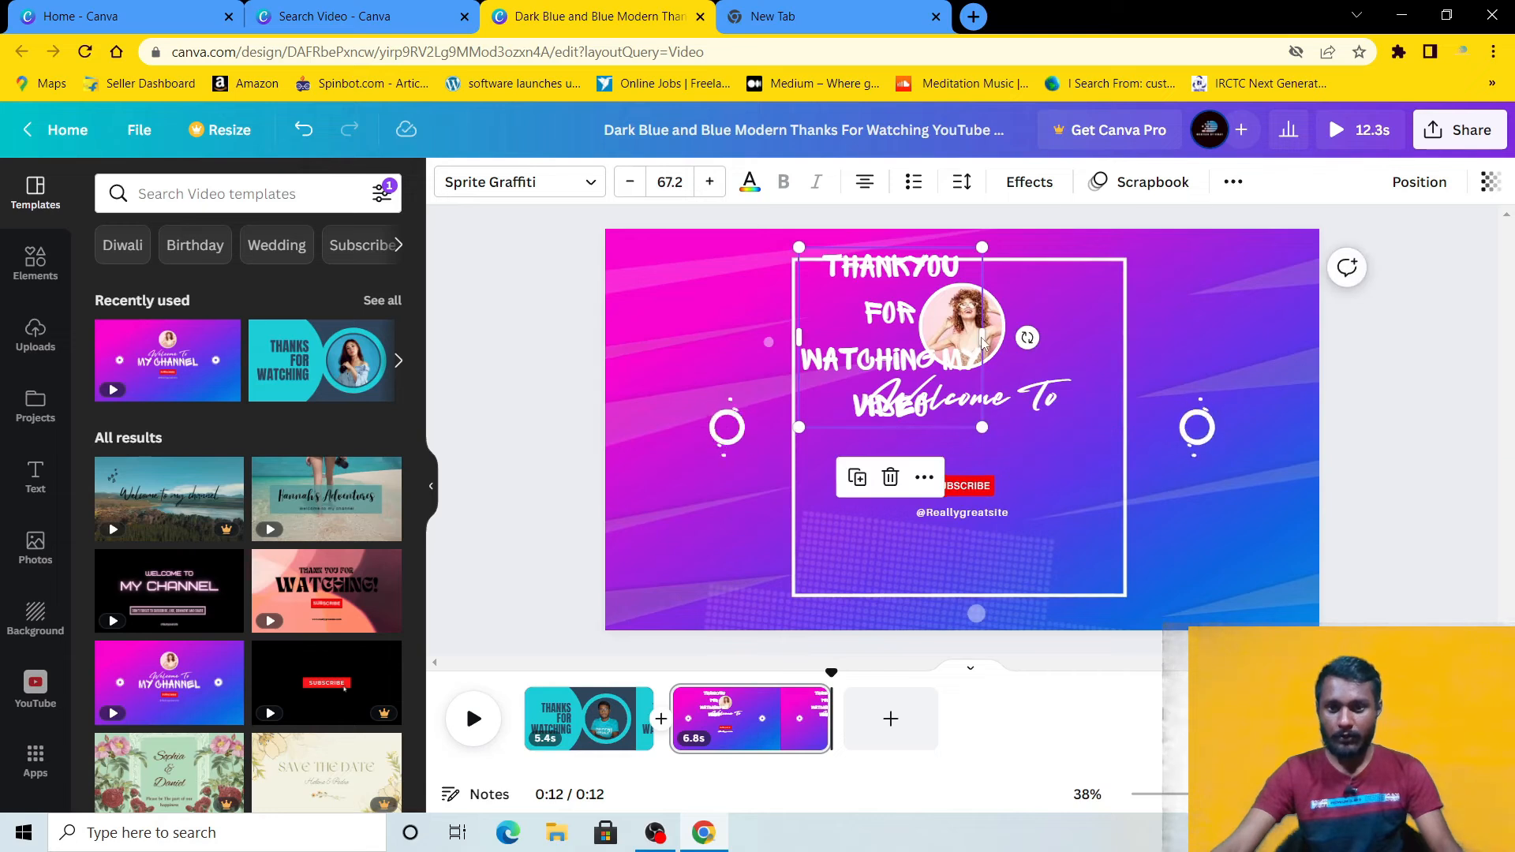
pyautogui.moveTo(982, 337); pyautogui.dragTo(1276, 355)
pyautogui.moveTo(1055, 287); pyautogui.dragTo(1000, 450)
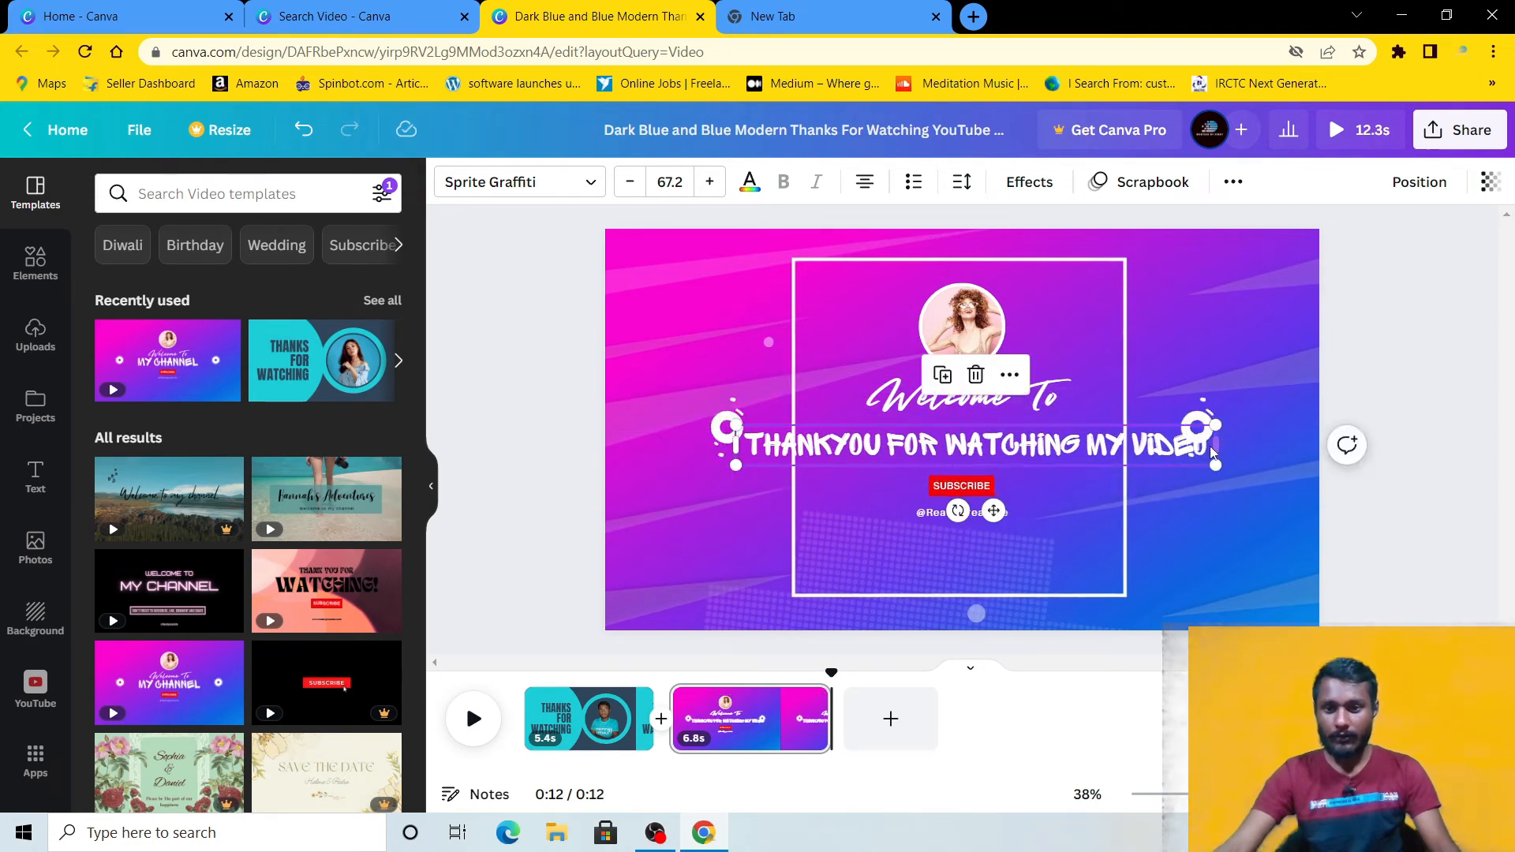
pyautogui.click(1059, 295)
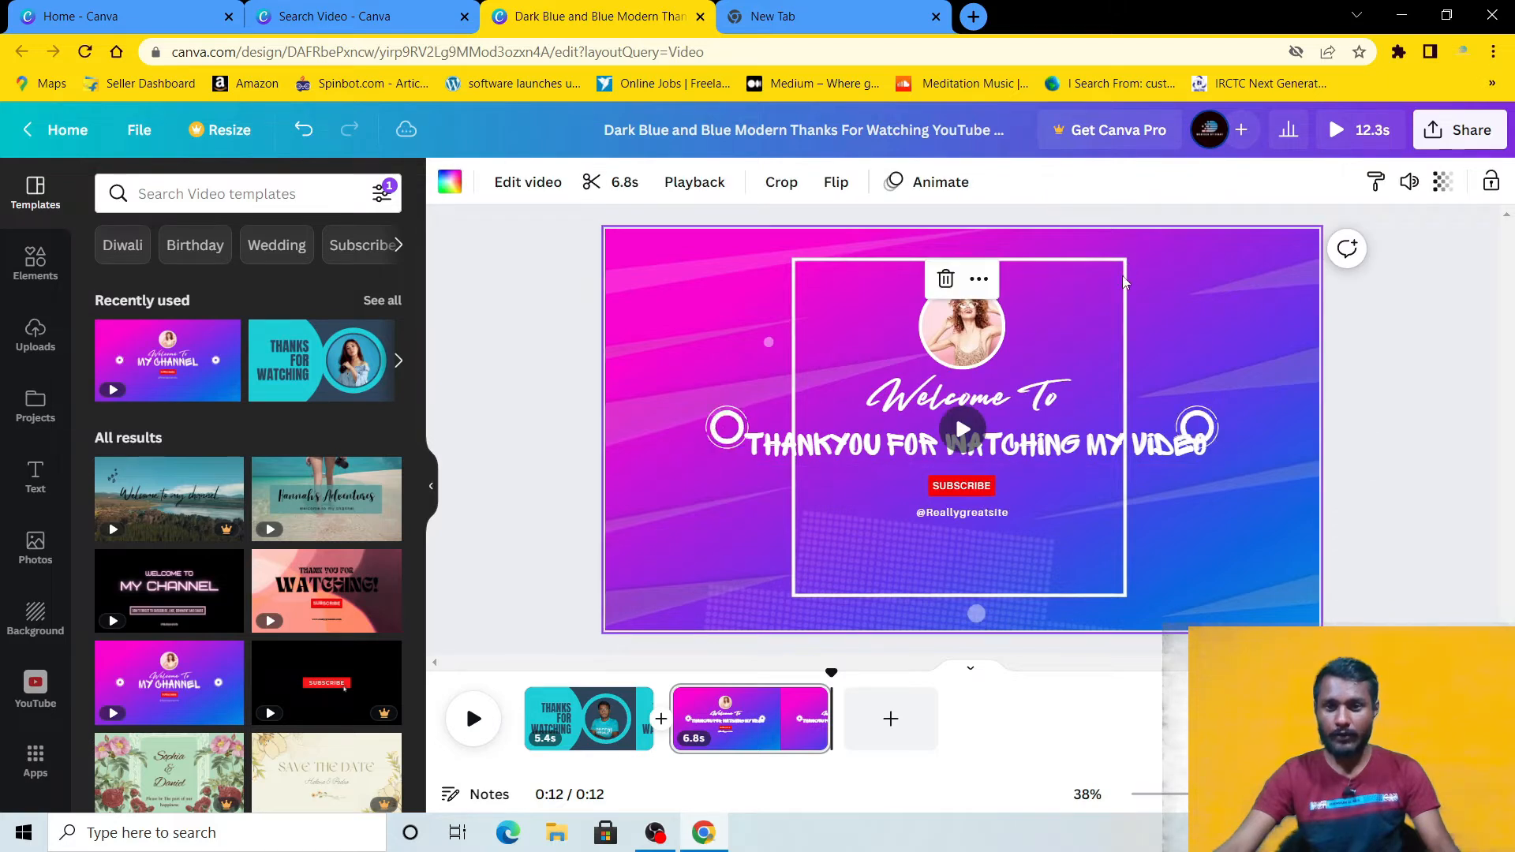
# Step: Narrow the THANKYOU FOR WATCHING MY VIDEO heading to two lines and shrink it to size 59.4 so it fits inside the white frame
pyautogui.doubleClick(1067, 320)
pyautogui.click(1032, 435)
pyautogui.click(1138, 446)
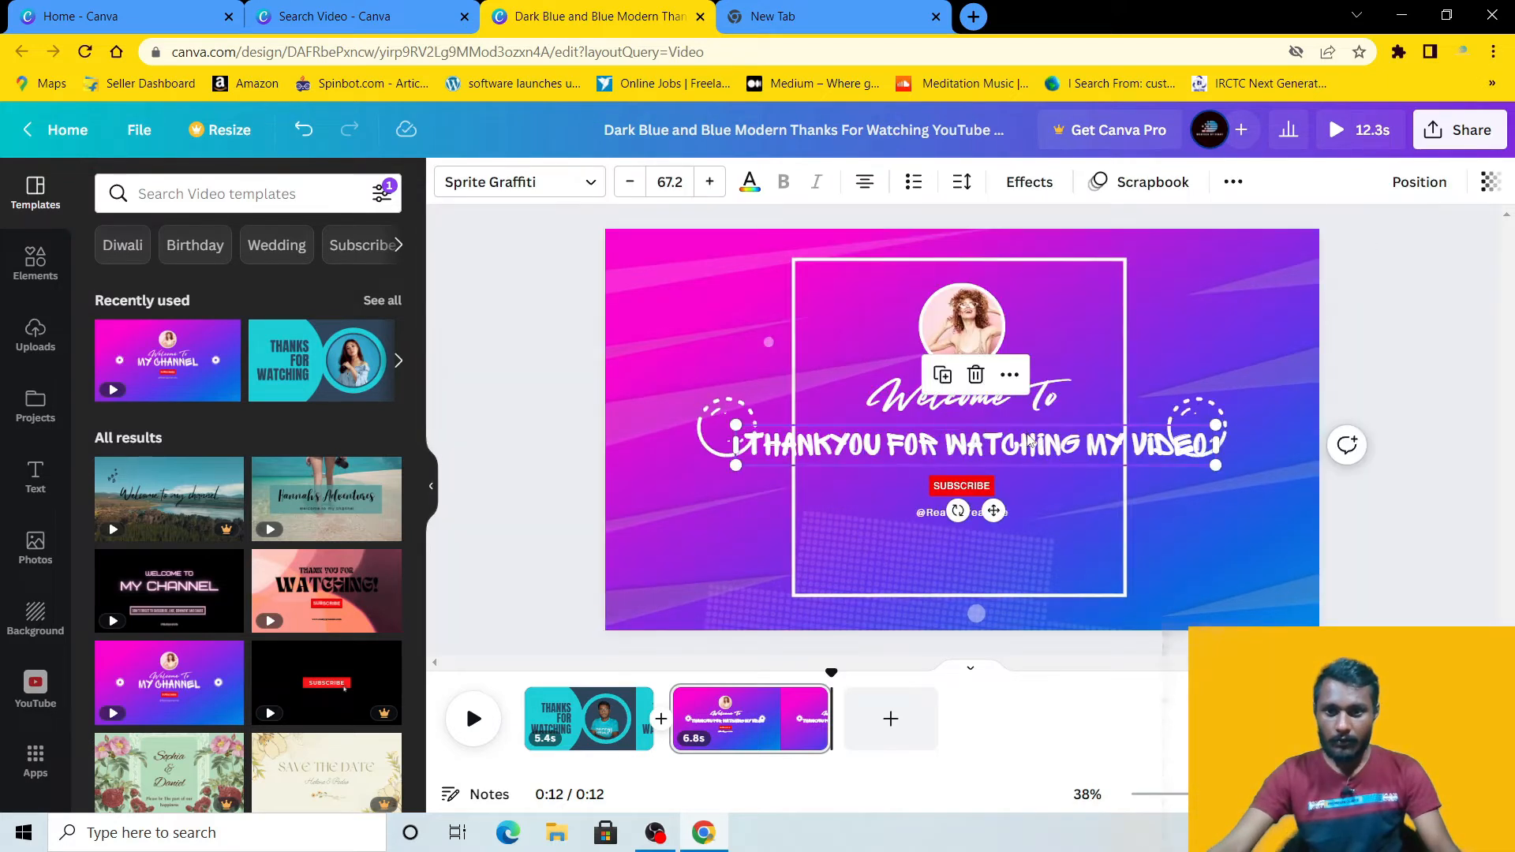
pyautogui.moveTo(1217, 443); pyautogui.dragTo(1089, 443)
pyautogui.moveTo(900, 448); pyautogui.dragTo(948, 430)
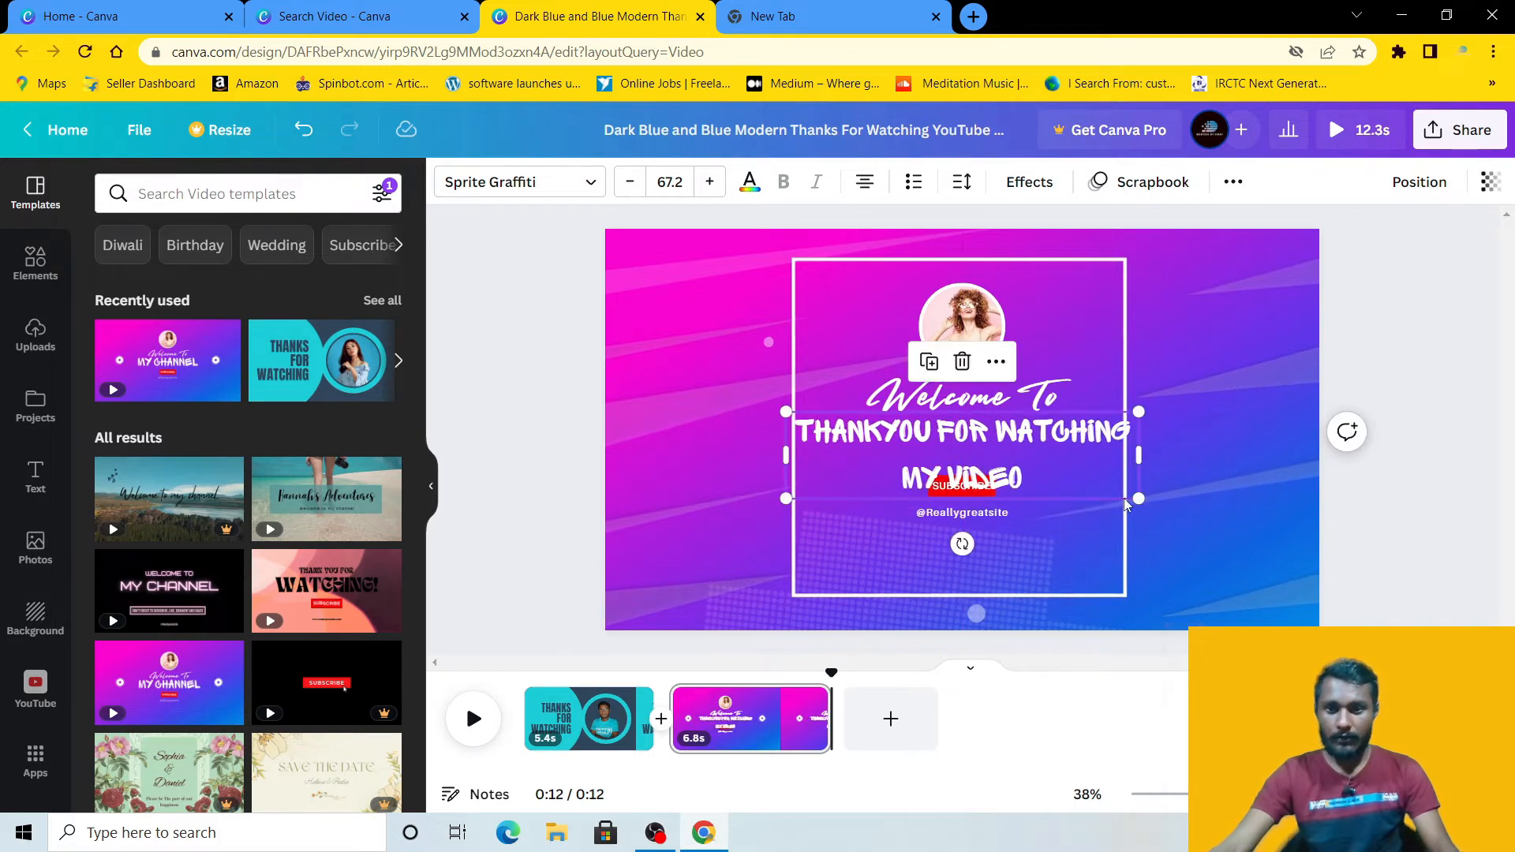
pyautogui.moveTo(1135, 501); pyautogui.dragTo(1097, 487)
pyautogui.moveTo(956, 447); pyautogui.dragTo(964, 455)
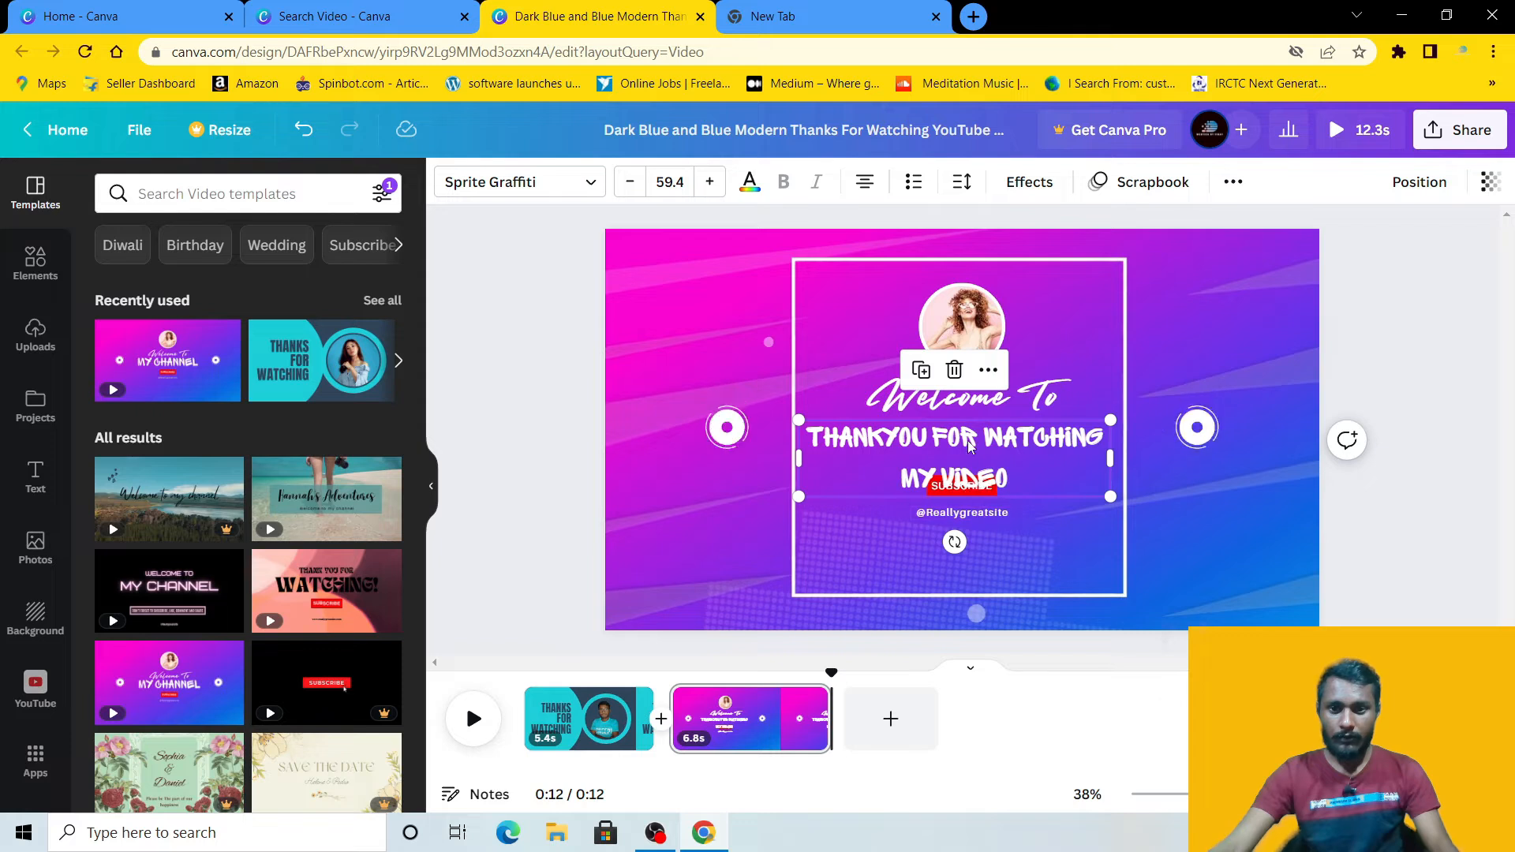
pyautogui.click(975, 491)
pyautogui.moveTo(975, 491); pyautogui.dragTo(970, 542)
pyautogui.click(963, 514)
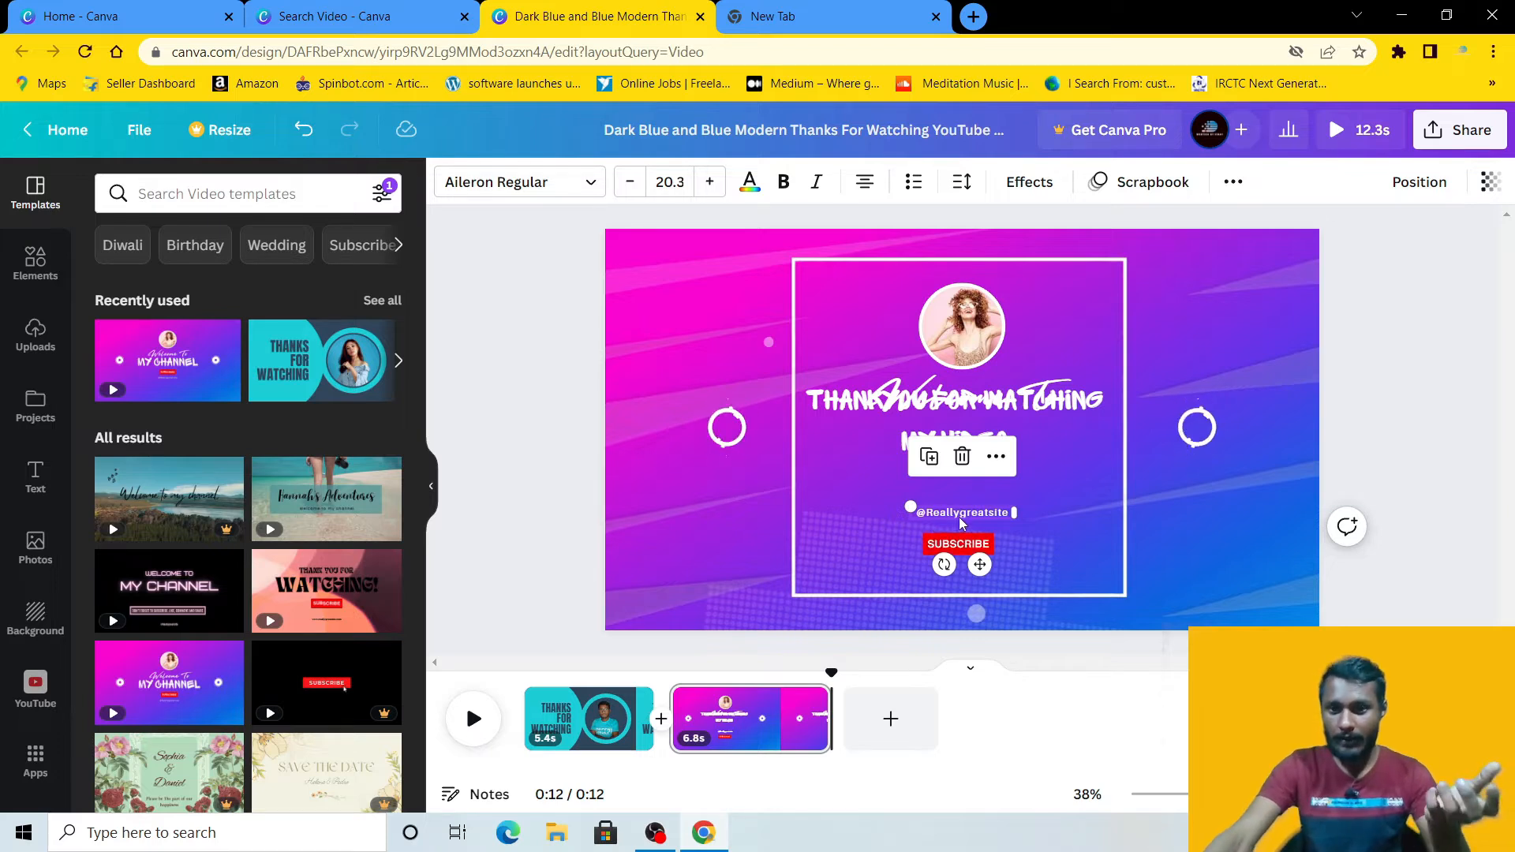
pyautogui.press('Delete')
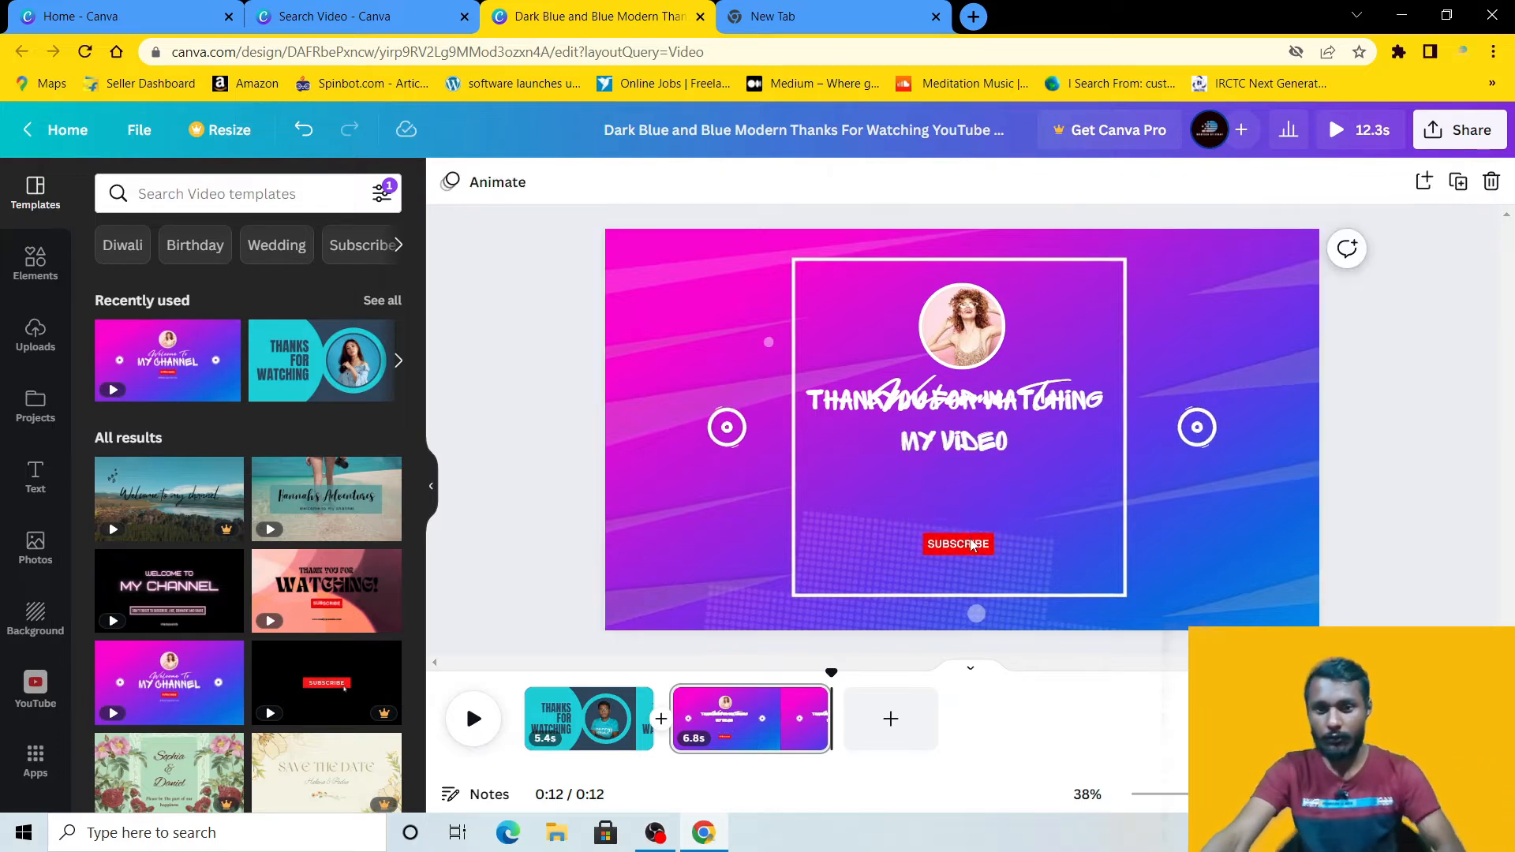
# Step: Reposition the two-line heading in the space between Welcome To and the SUBSCRIBE label
pyautogui.click(963, 431)
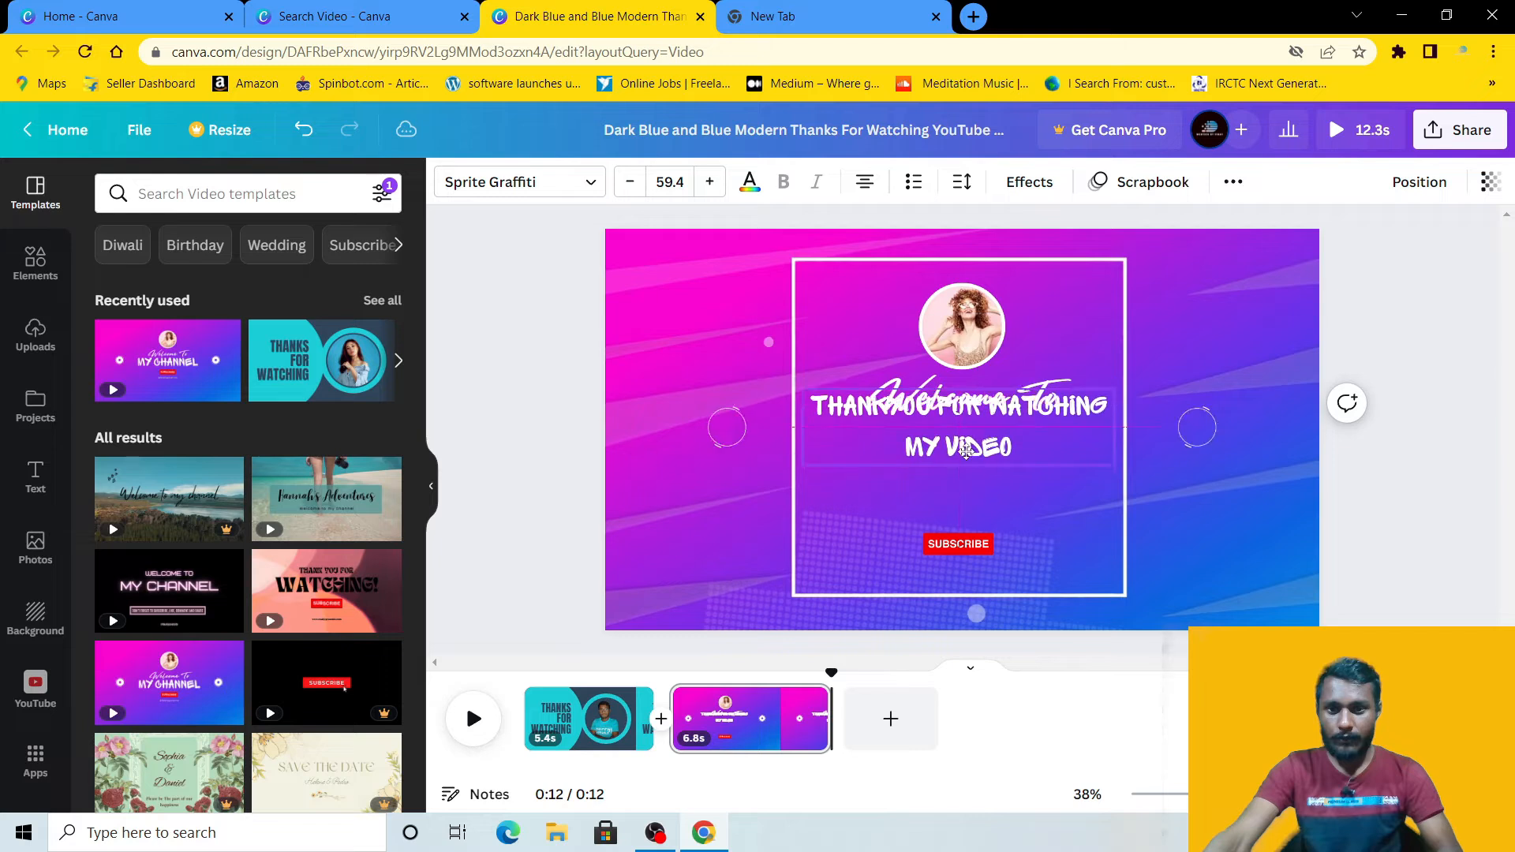
pyautogui.moveTo(966, 474); pyautogui.dragTo(965, 485)
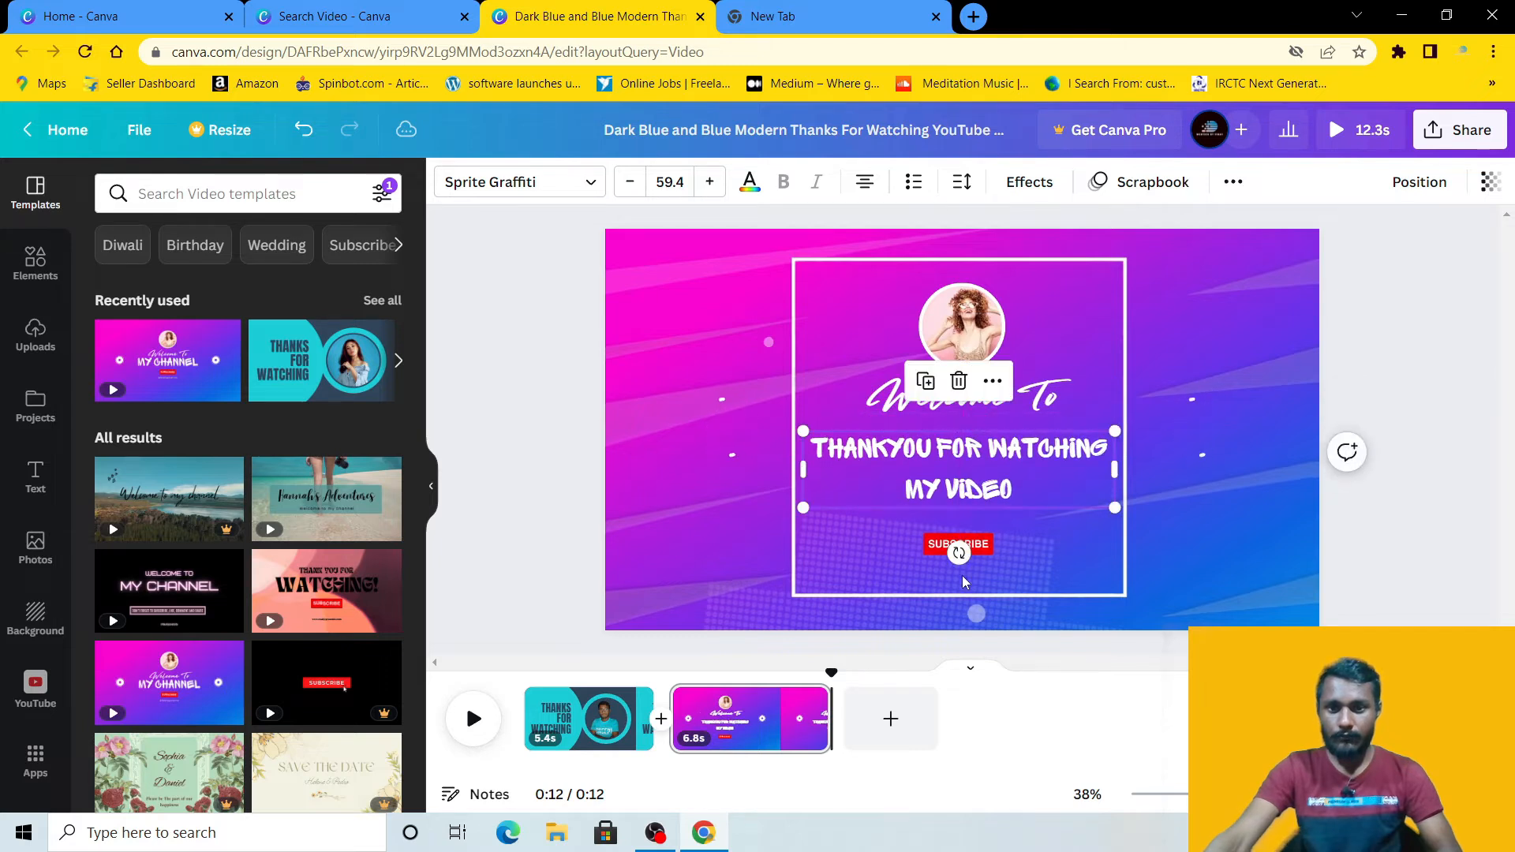
pyautogui.click(859, 319)
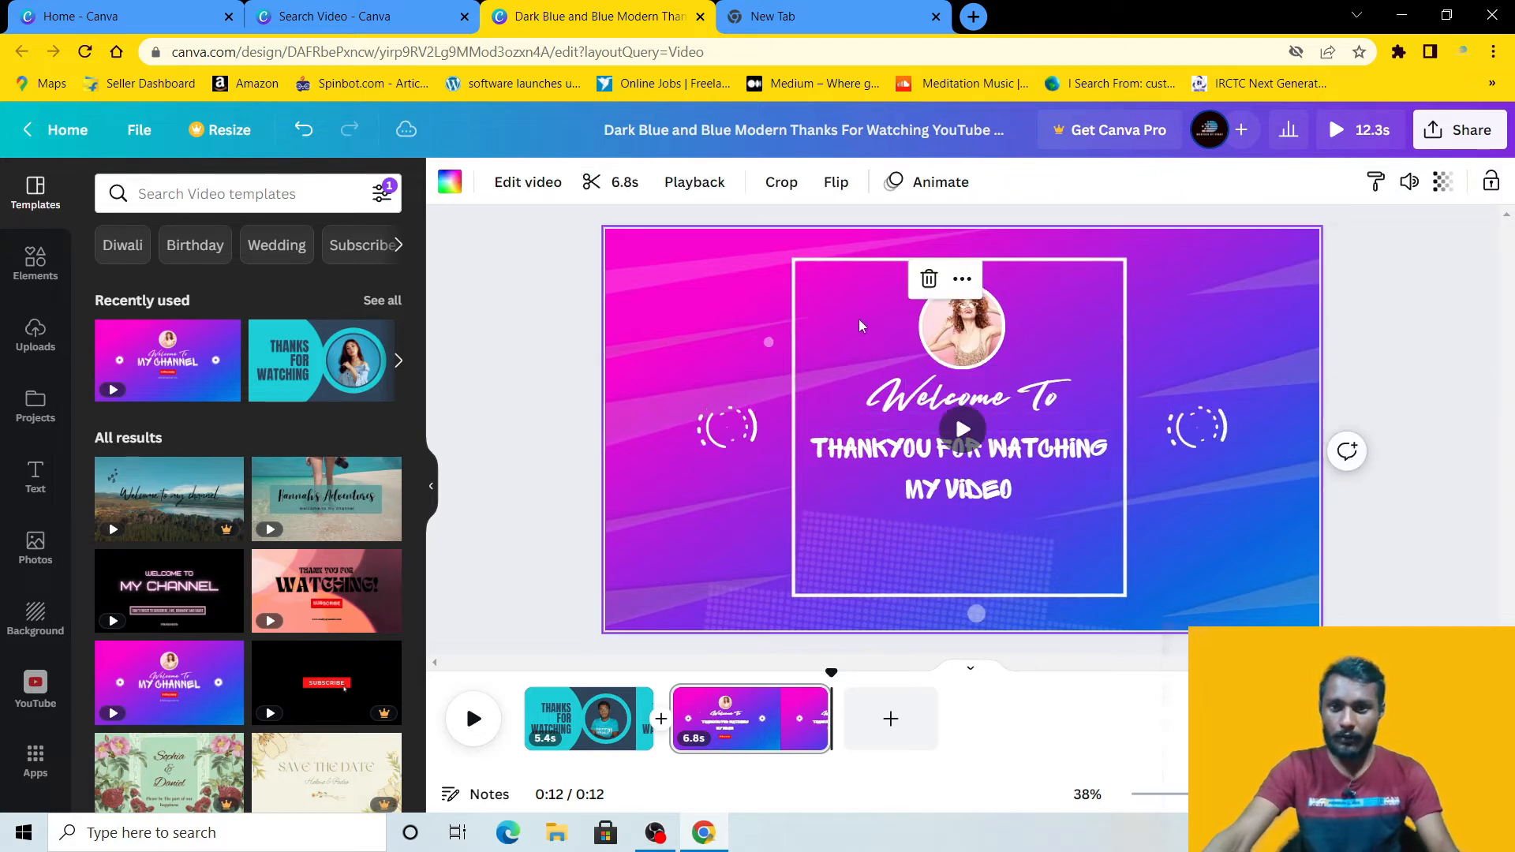
# Step: Replace the woman's portrait in the circular frame with the uploaded photo of the man in the turquoise T-shirt, keeping the frame centred
pyautogui.click(960, 340)
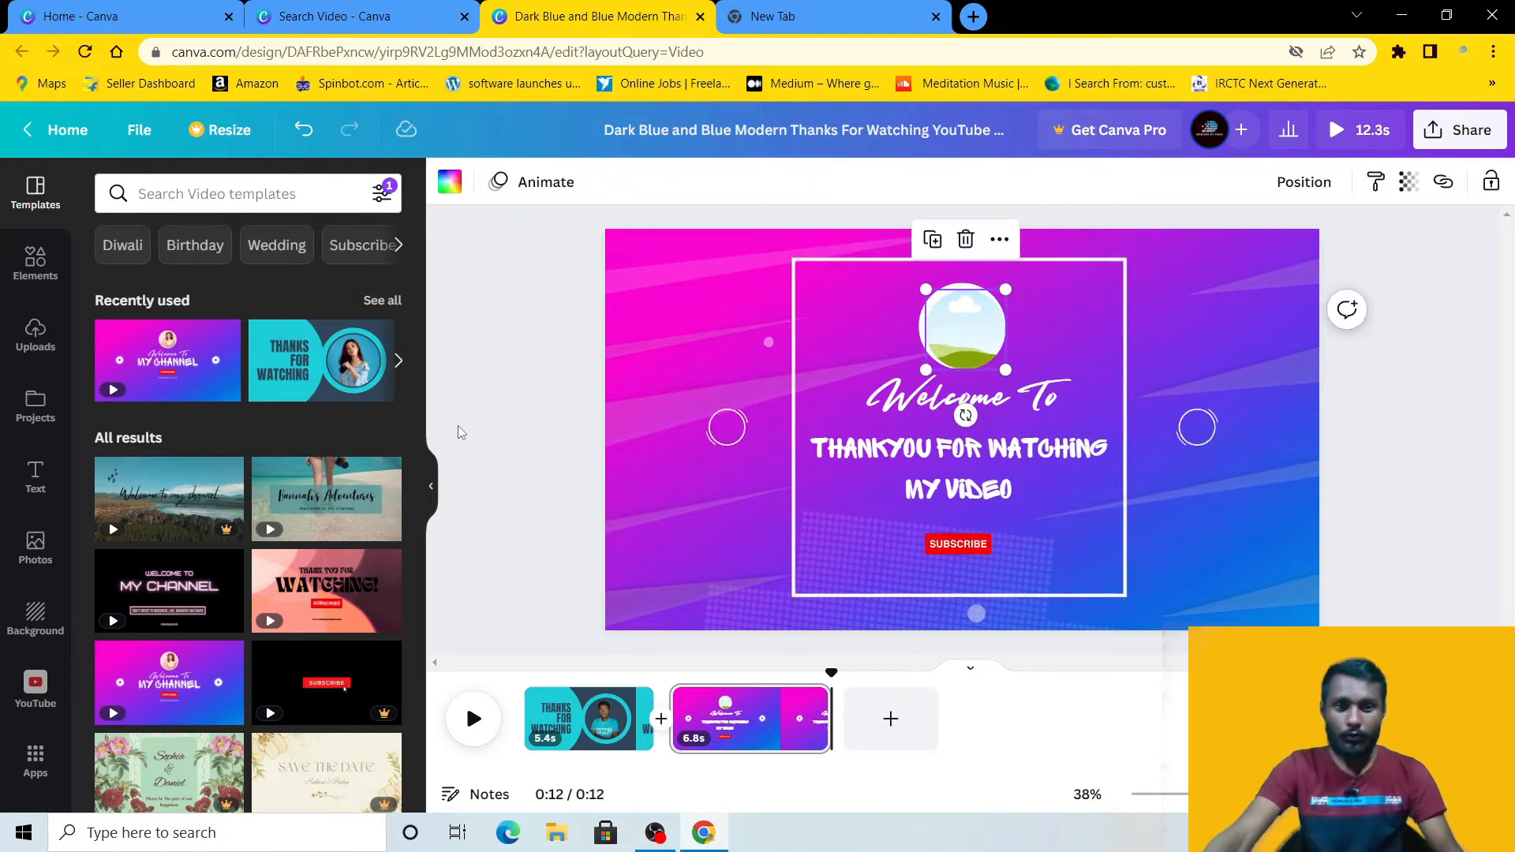
pyautogui.moveTo(940, 337); pyautogui.dragTo(943, 332)
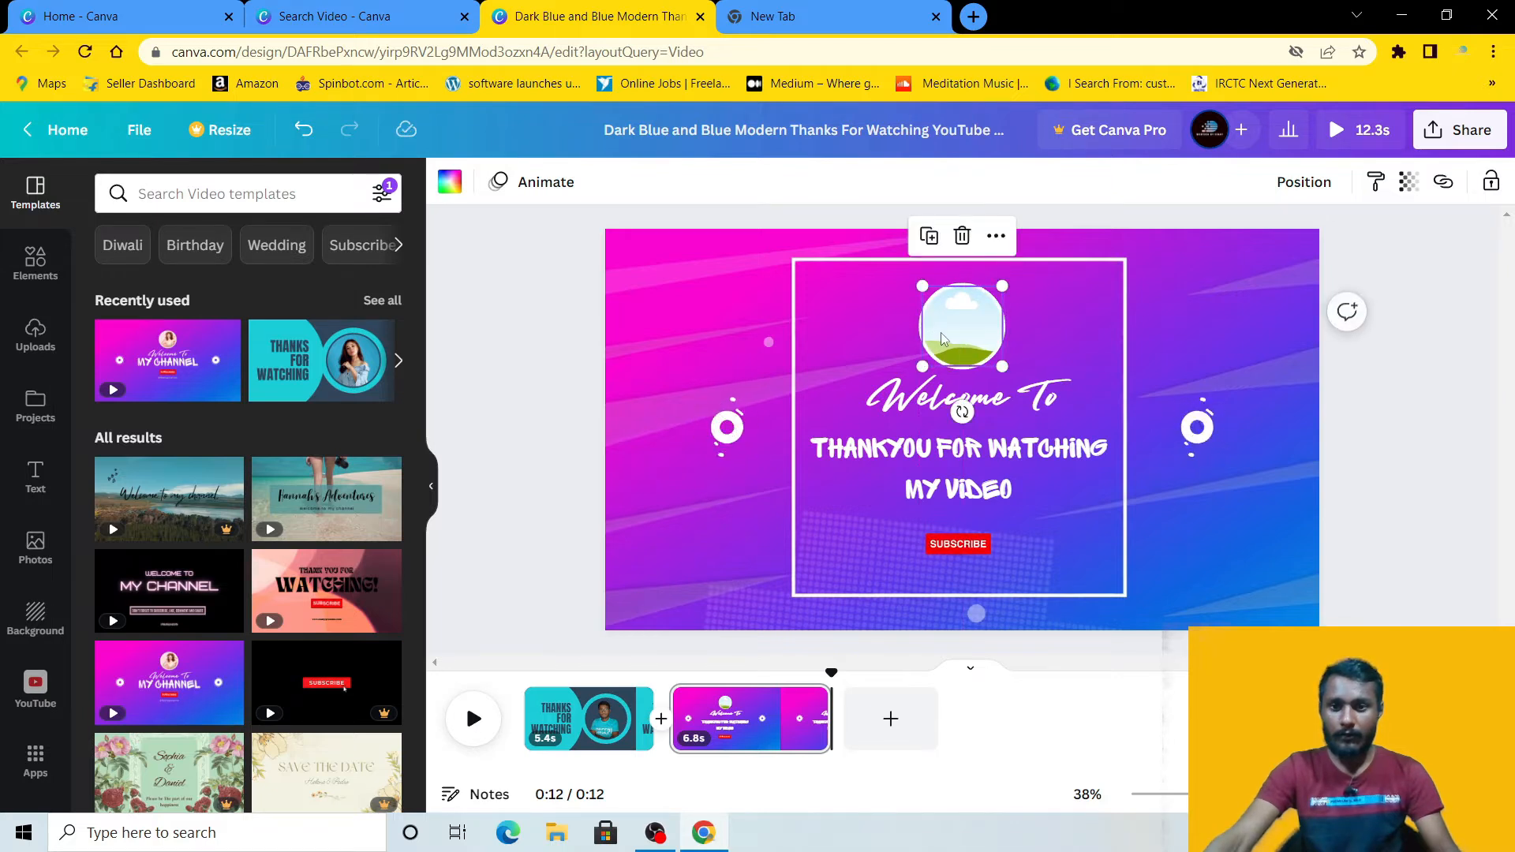
pyautogui.click(41, 339)
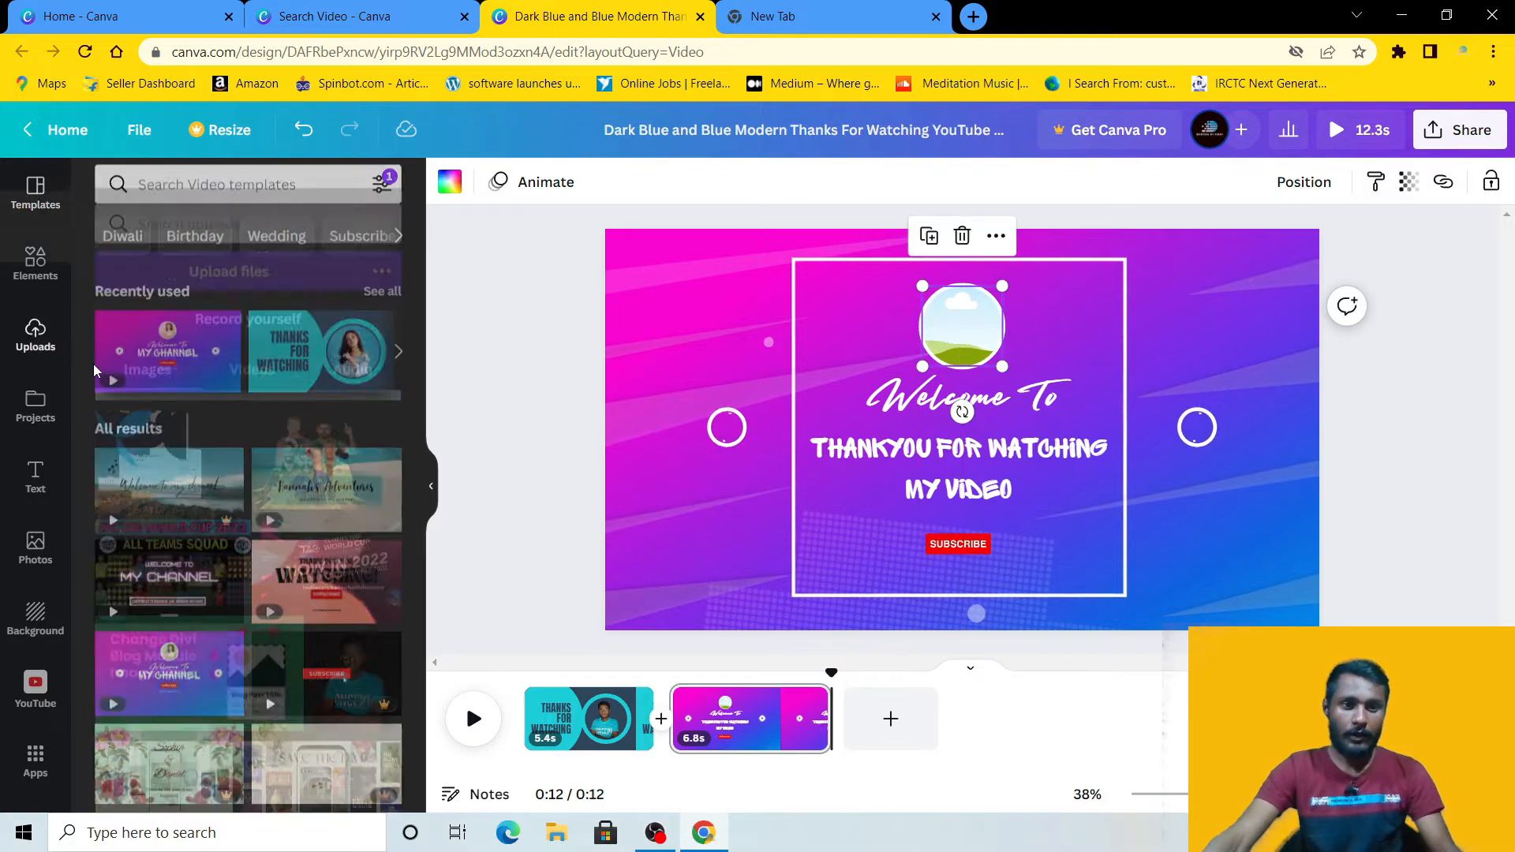
pyautogui.scroll(-2, 354, 558)
pyautogui.moveTo(355, 558); pyautogui.dragTo(982, 341)
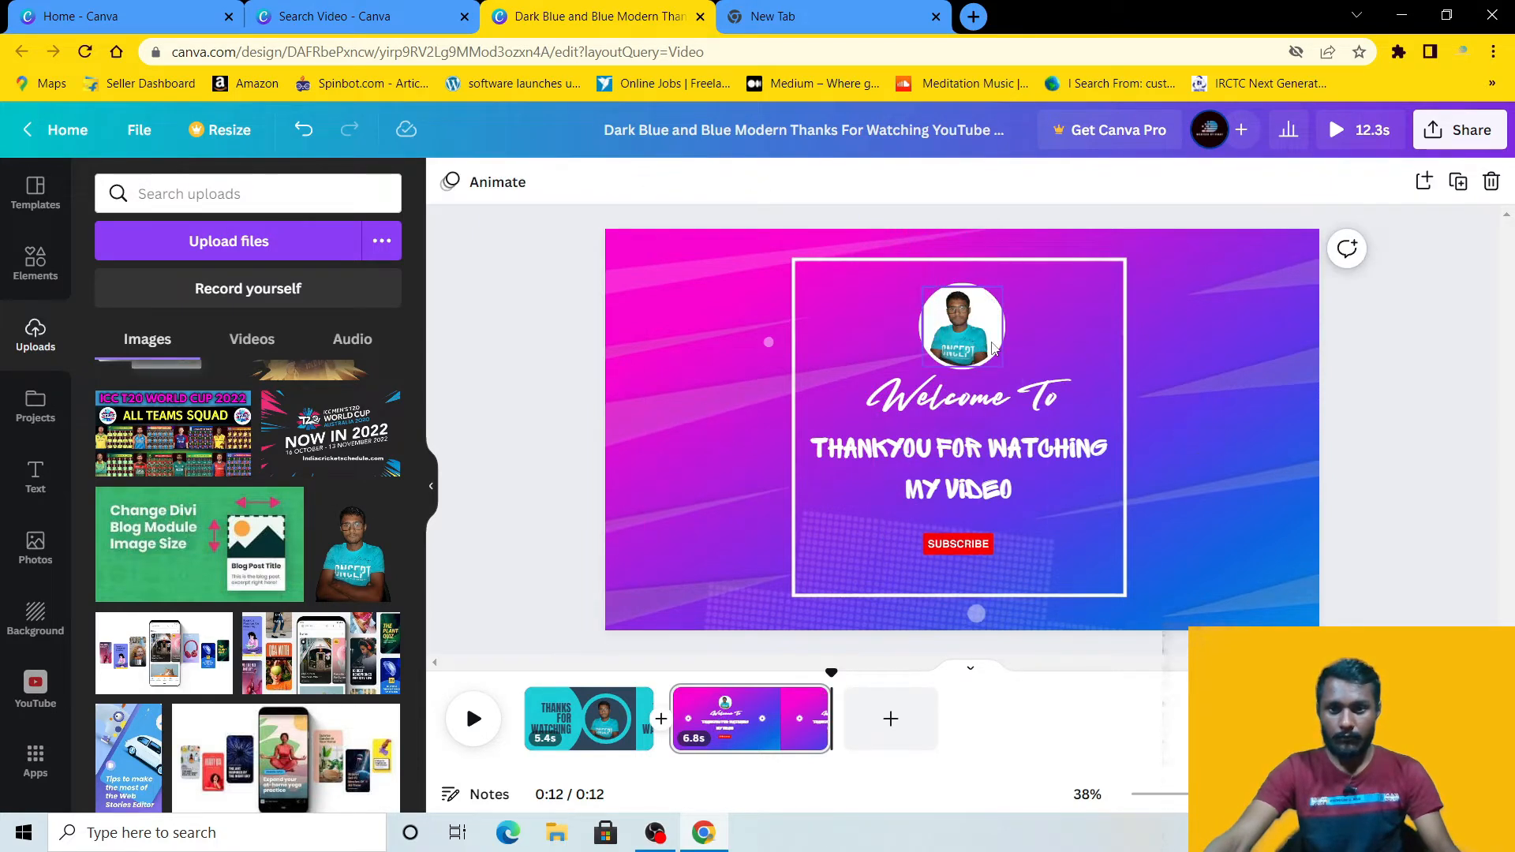
pyautogui.click(1071, 337)
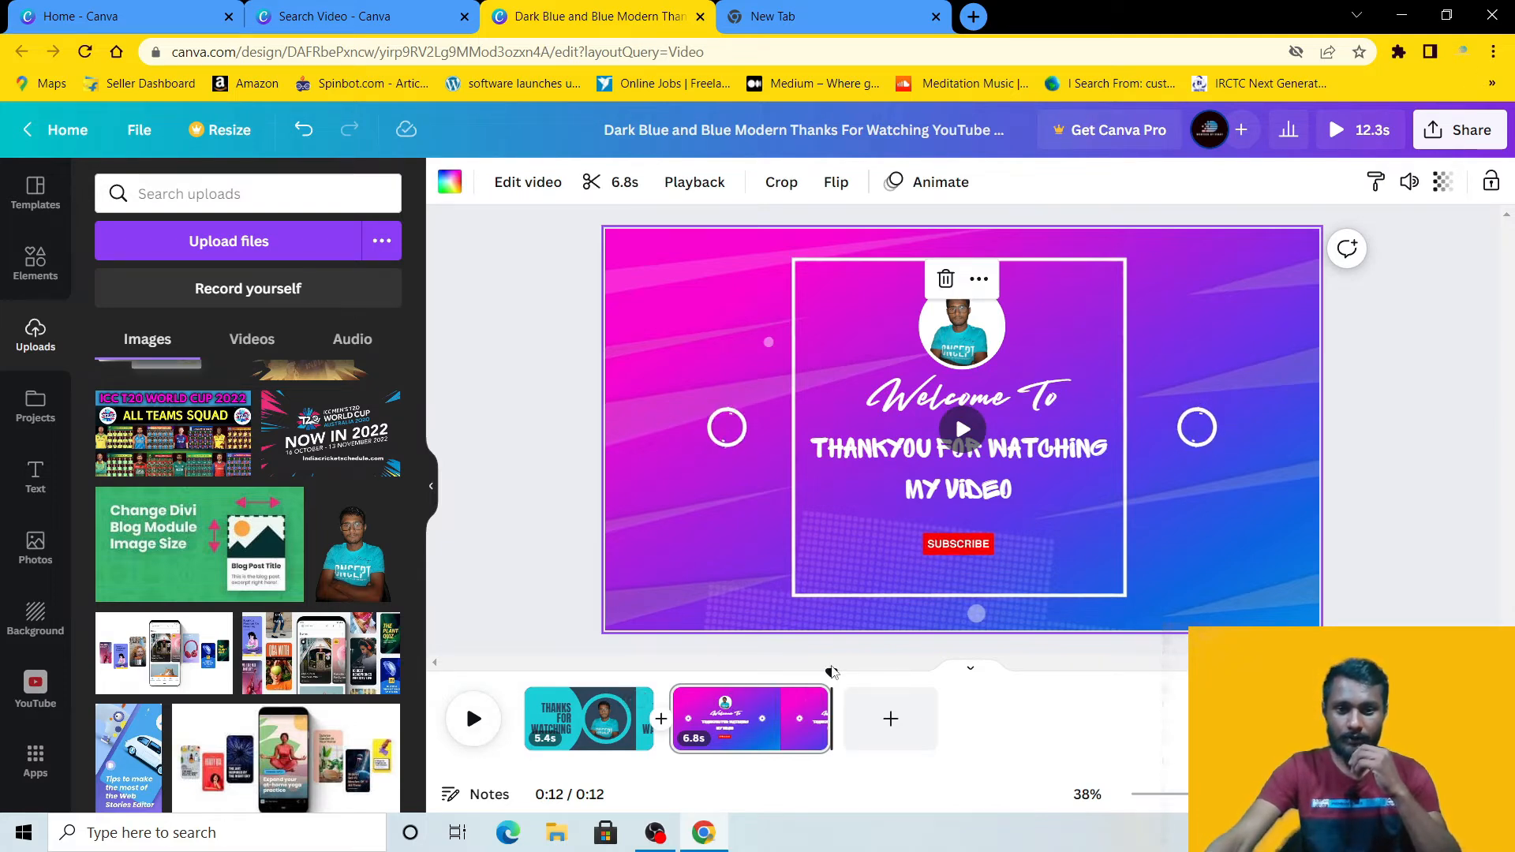
# Step: Play the two-page video from the beginning and return to the Canva home page
pyautogui.moveTo(831, 670); pyautogui.dragTo(525, 672)
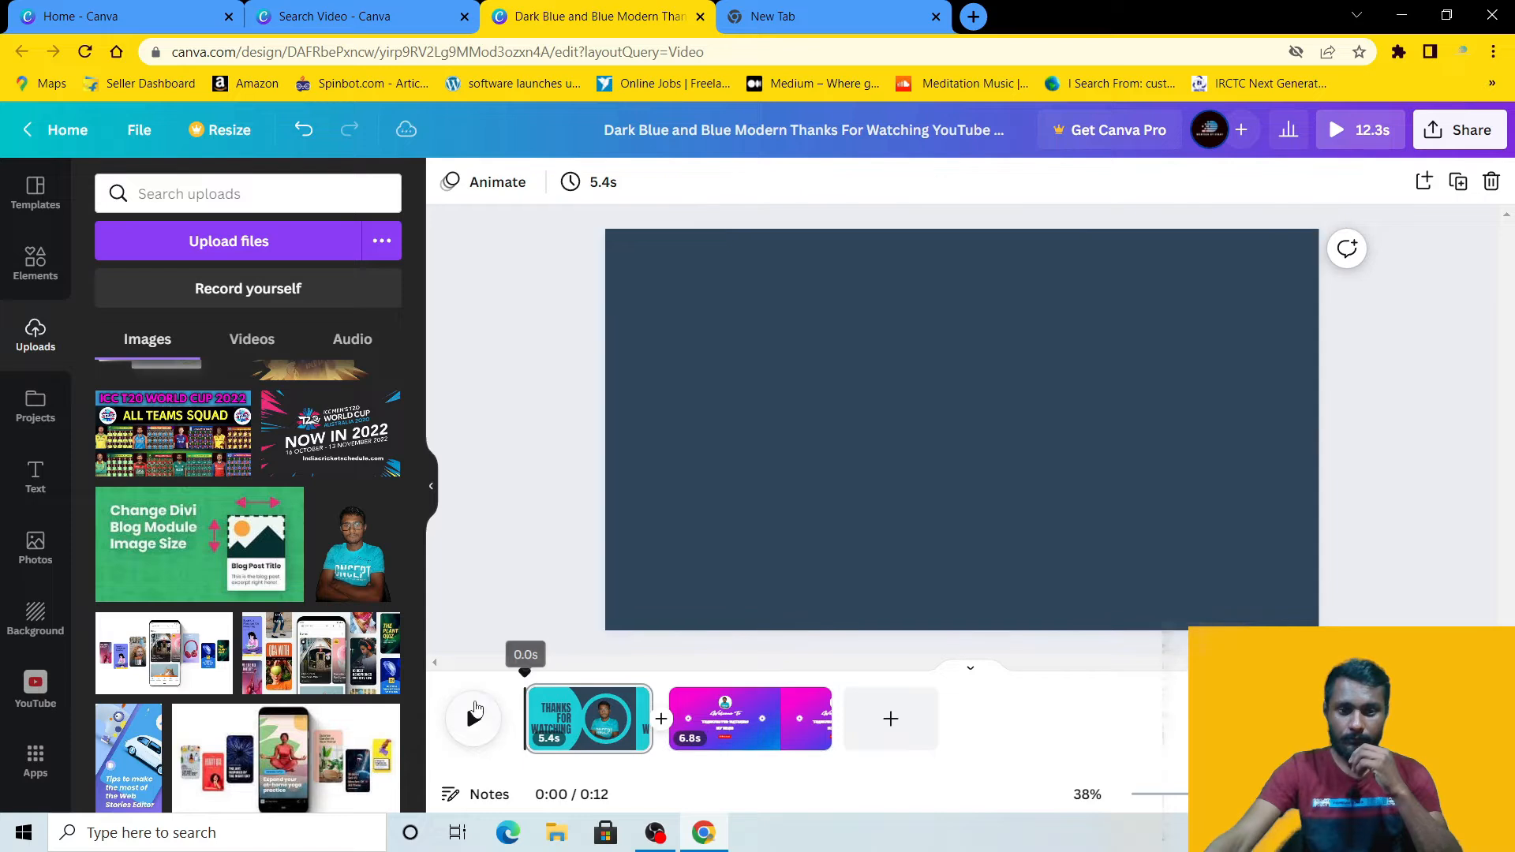
pyautogui.click(473, 720)
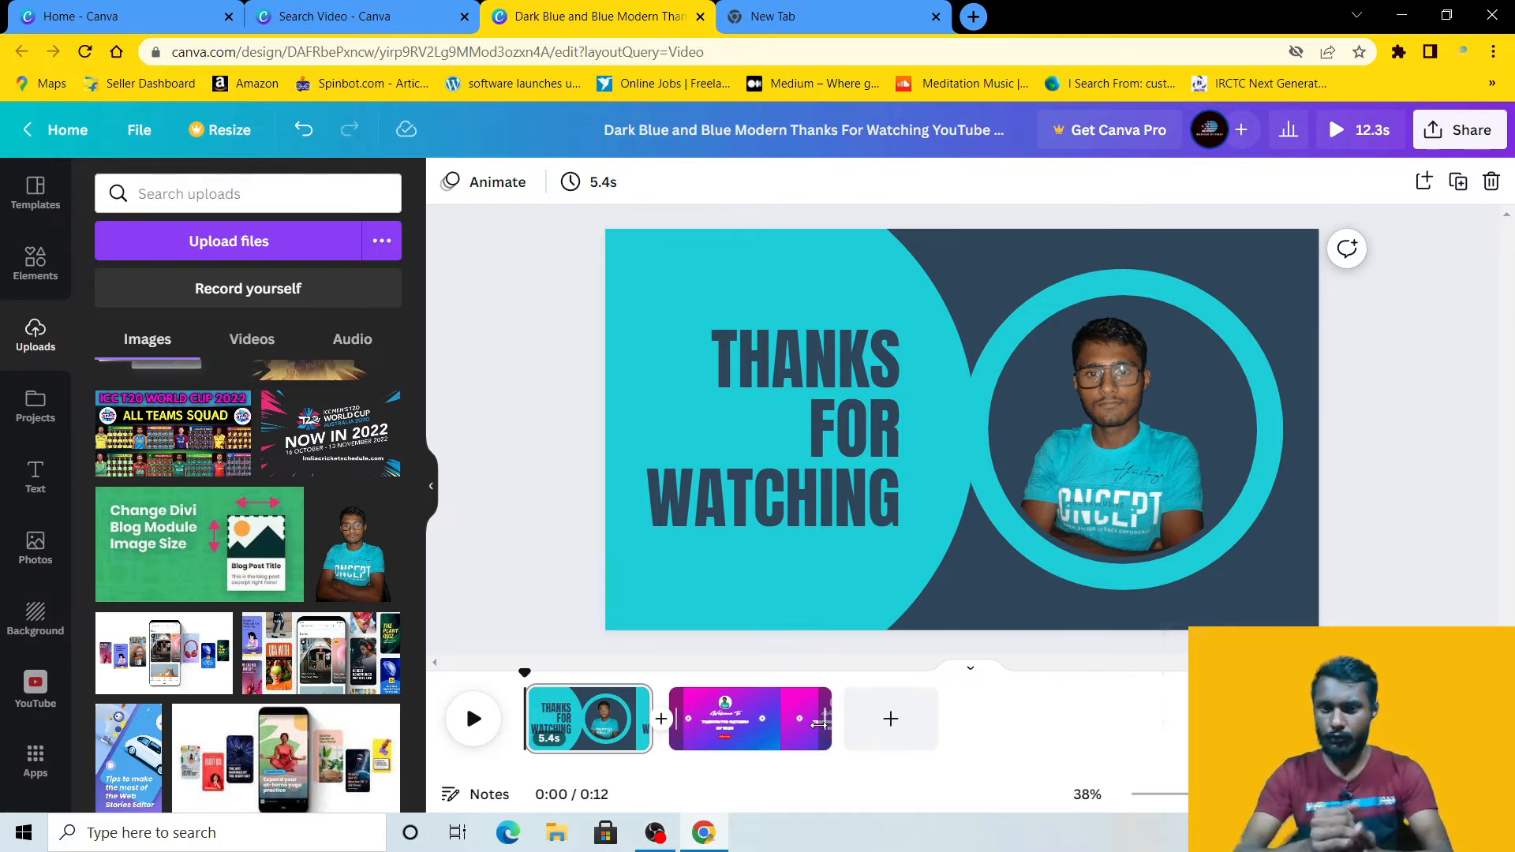
pyautogui.scroll(5, 245, 552)
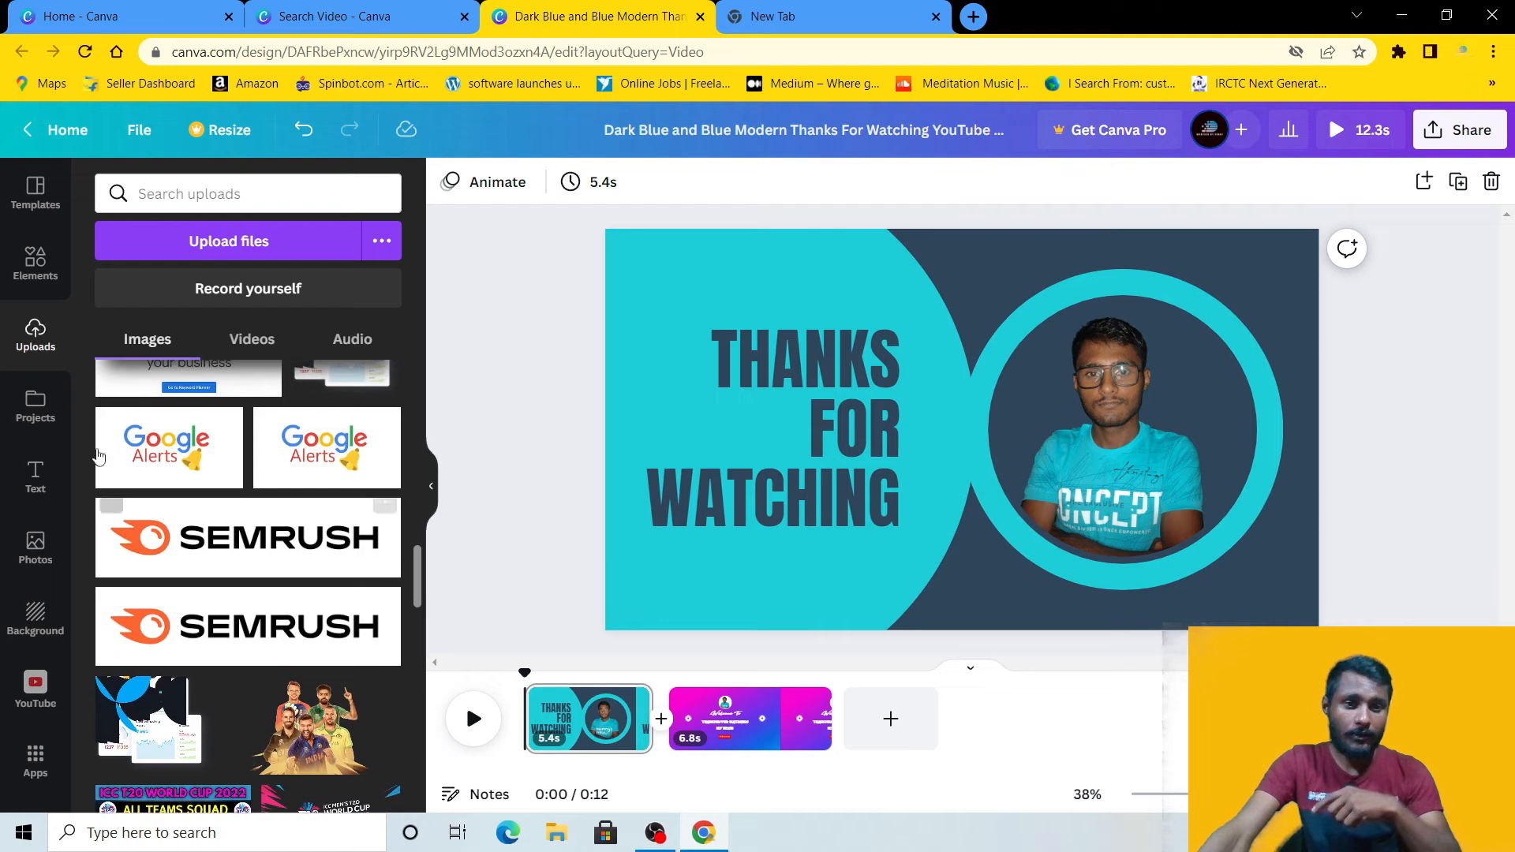
pyautogui.click(63, 129)
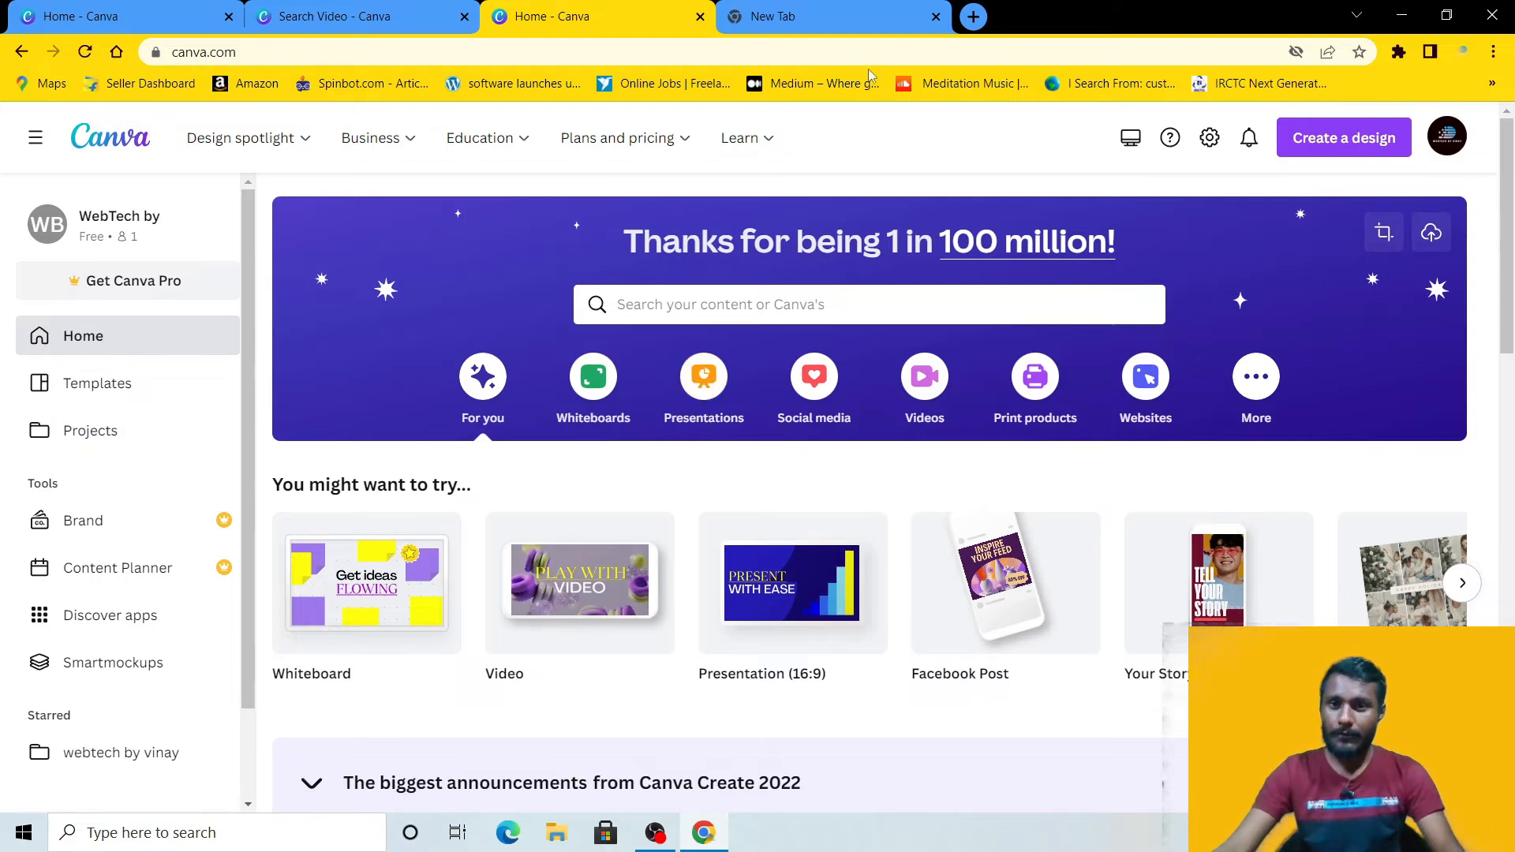
# Step: Open YouTube in a new browser tab and go to the channel's YouTube Studio dashboard
pyautogui.click(983, 16)
pyautogui.click(990, 48)
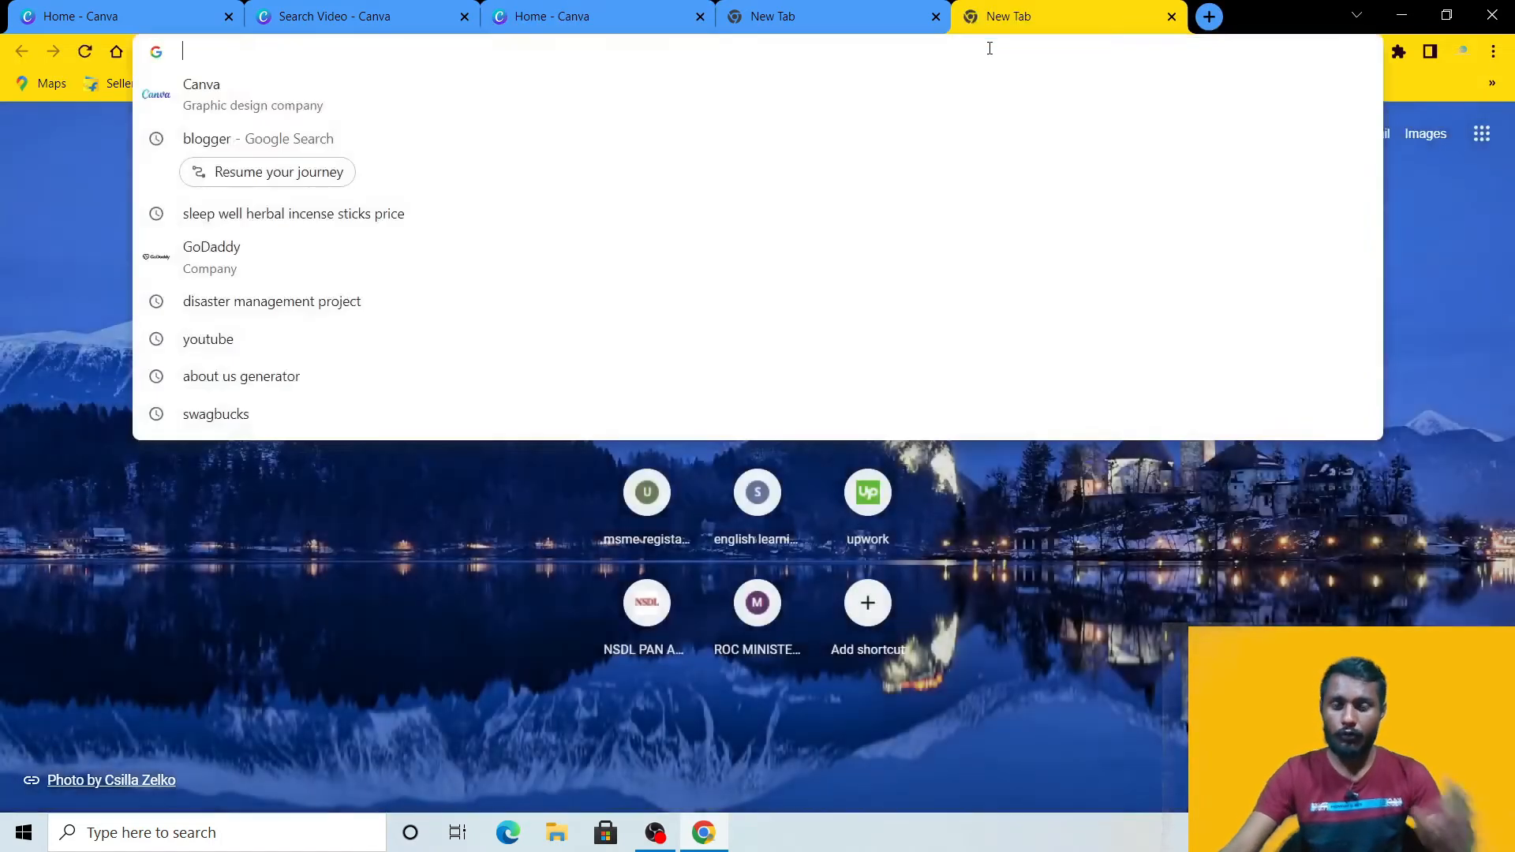
pyautogui.write('youtube')
pyautogui.press('Return')
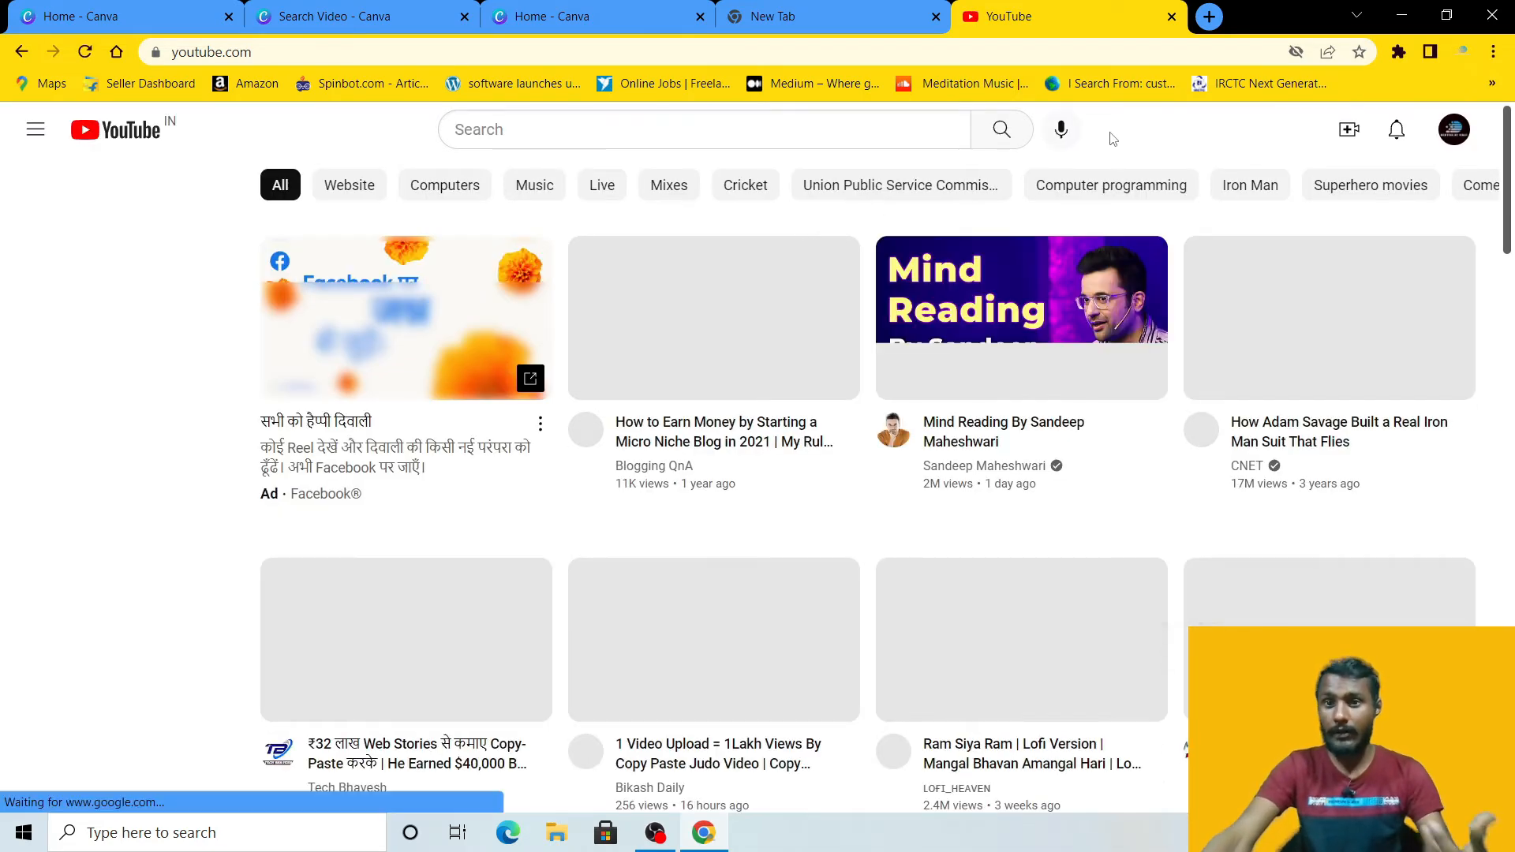
pyautogui.click(1451, 135)
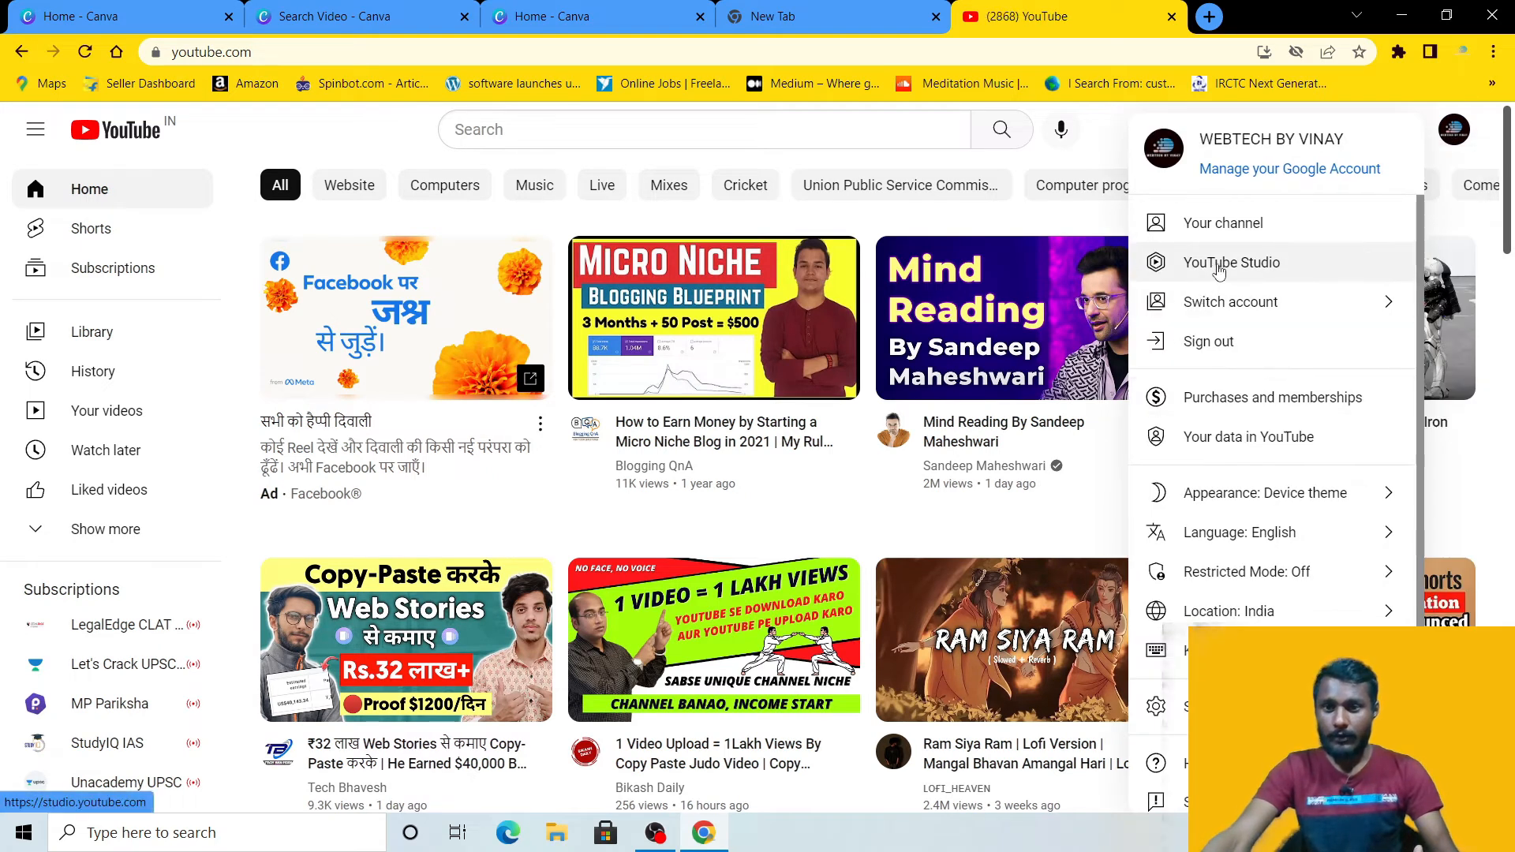
pyautogui.click(1218, 268)
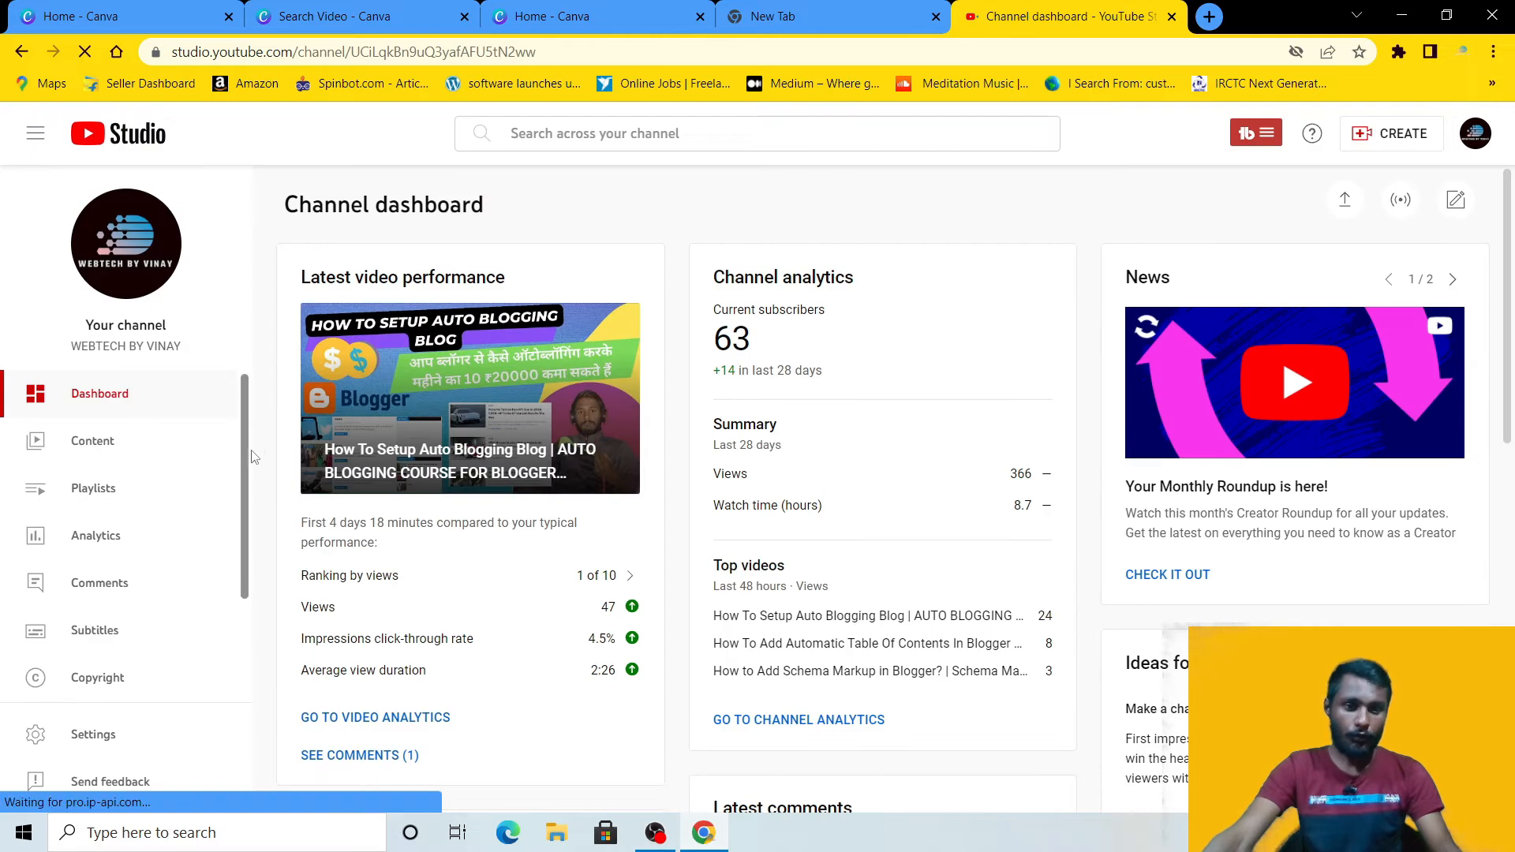
# Step: Open the Branding settings of the channel customization page in YouTube Studio
pyautogui.scroll(-8, 165, 450)
pyautogui.scroll(-3, 160, 473)
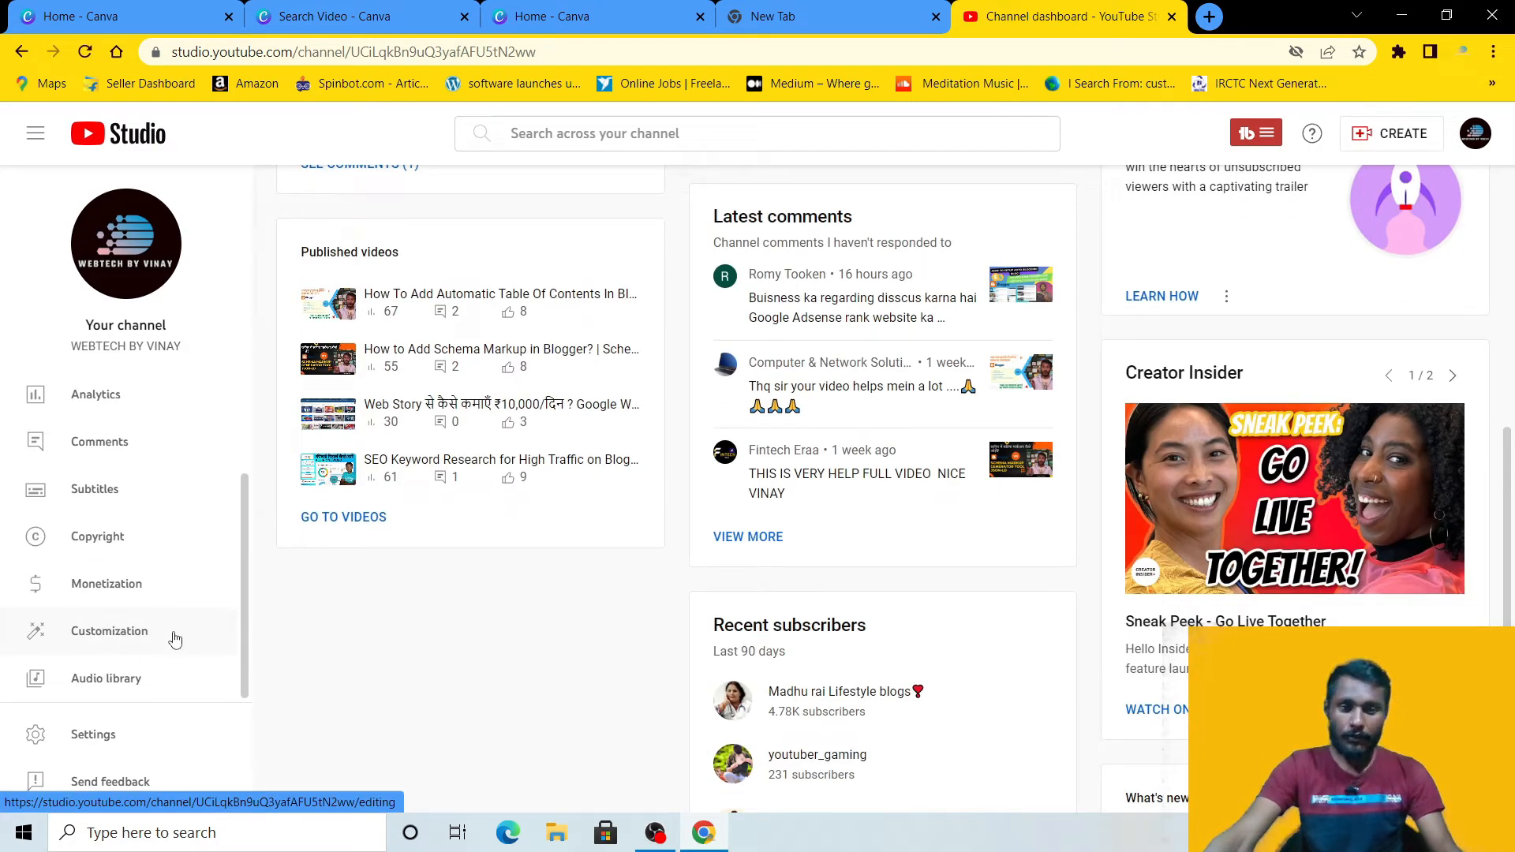
pyautogui.click(120, 642)
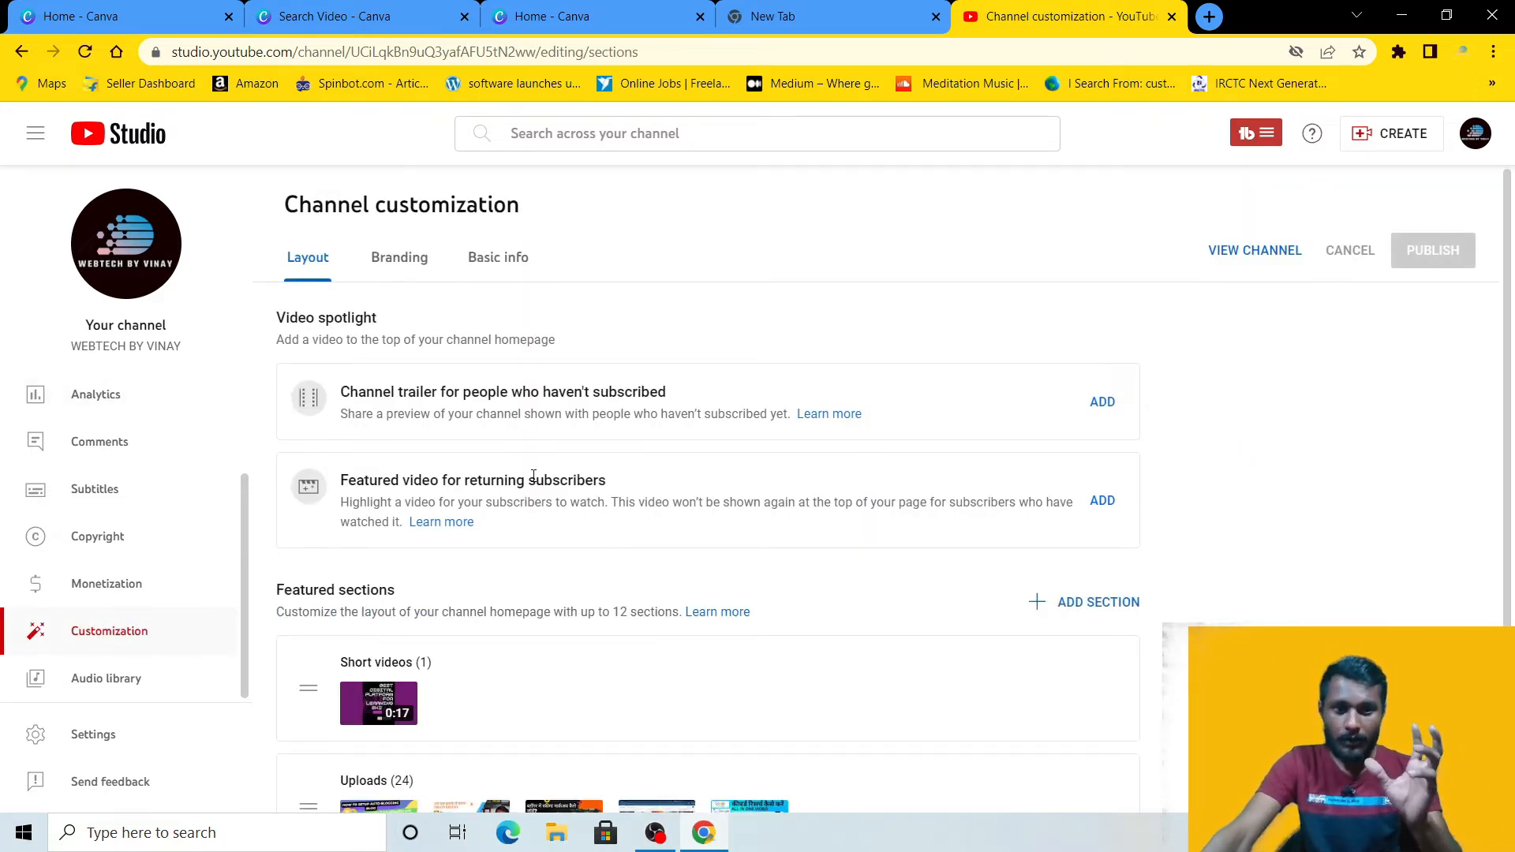
pyautogui.click(397, 265)
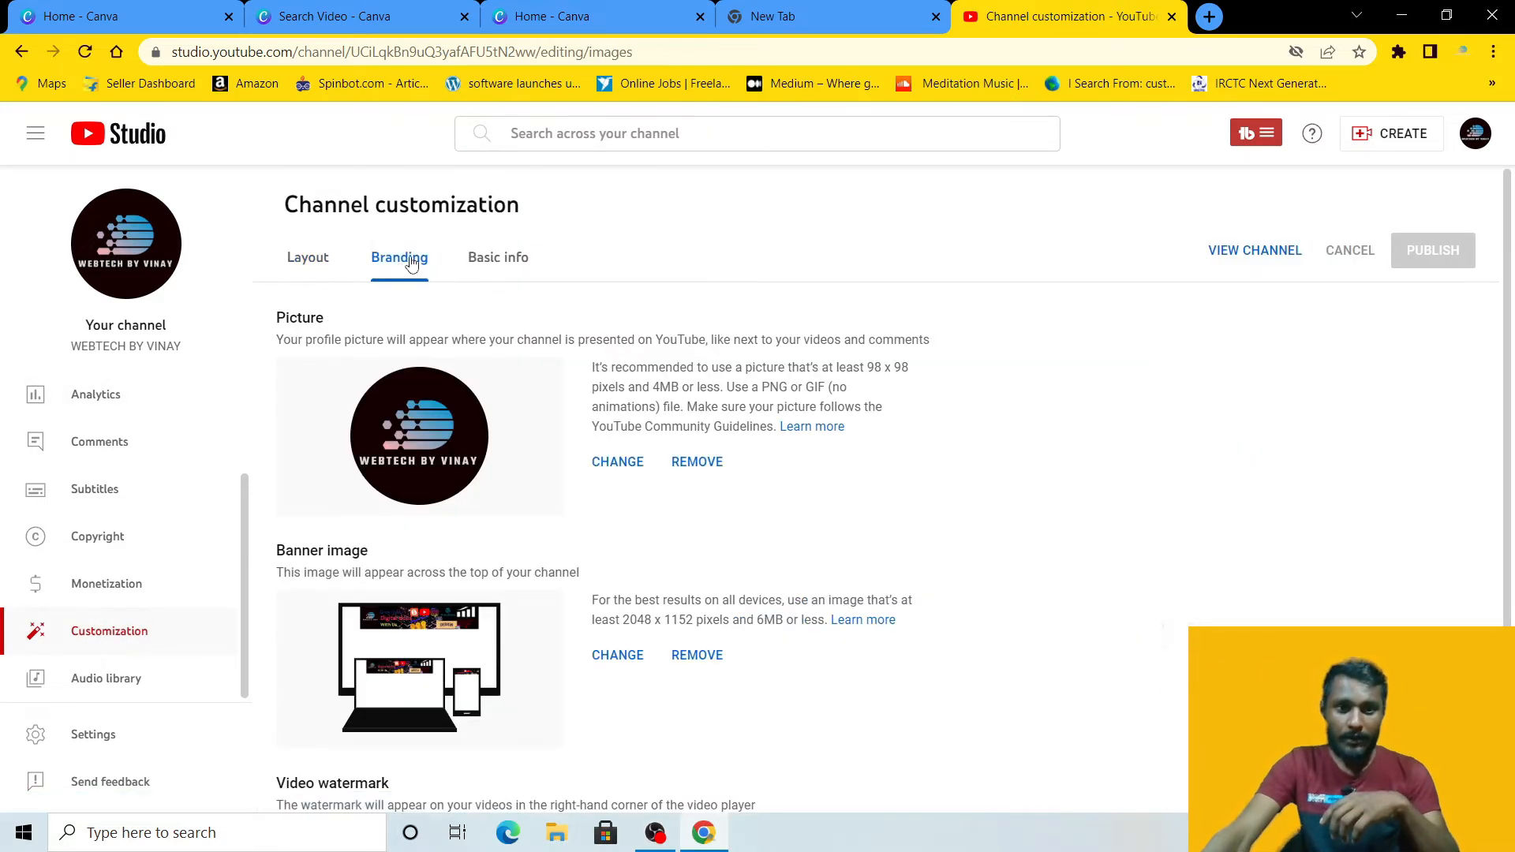
# Step: Copy the recommended banner image size text, 2048 x 1152 pixels and 6MB or less, into a new Notepad note
pyautogui.scroll(-3, 552, 481)
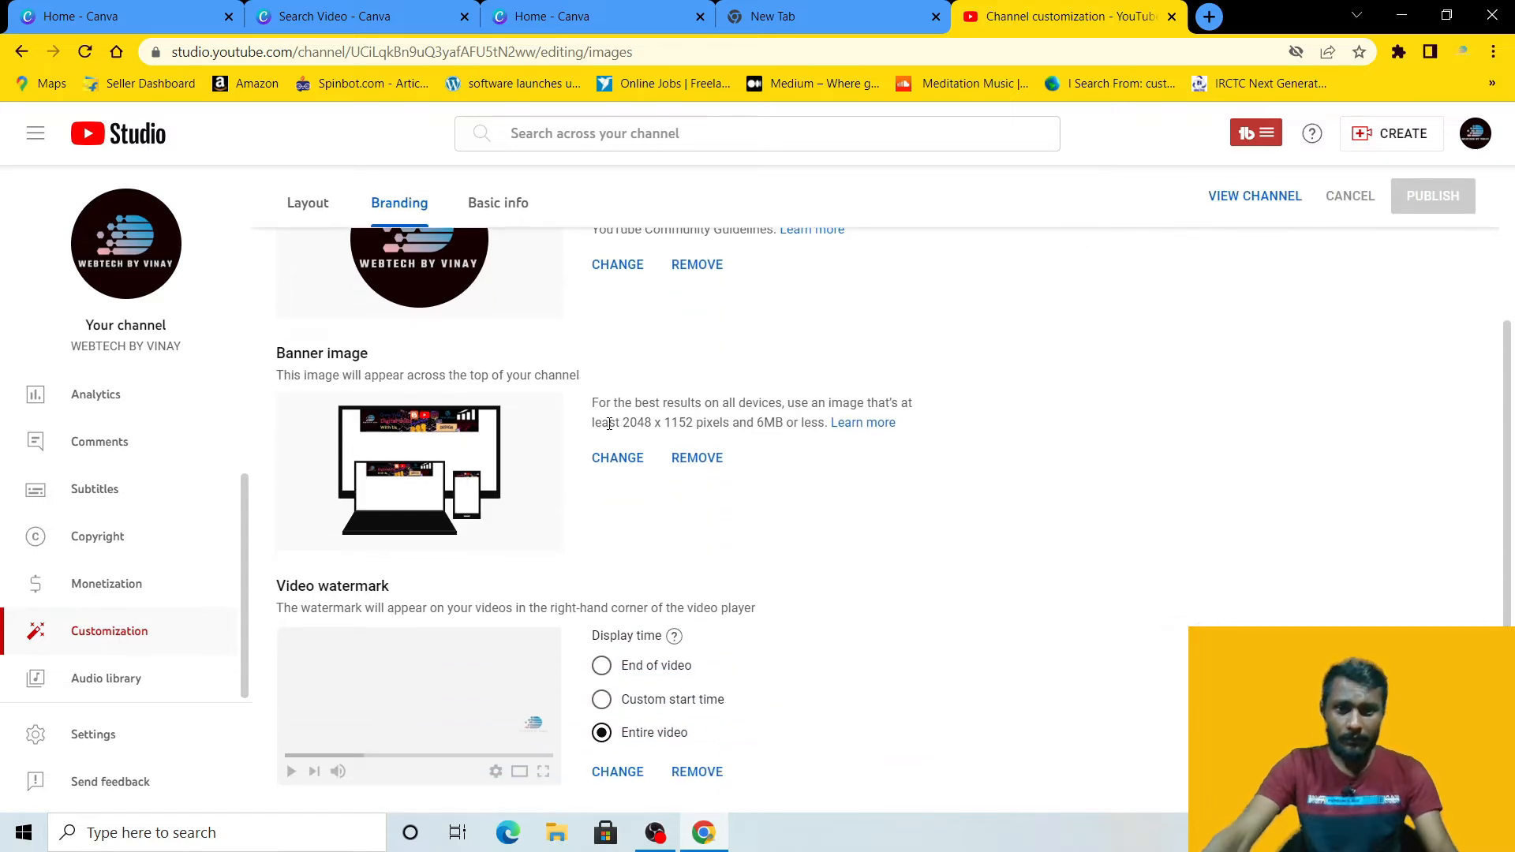
pyautogui.moveTo(597, 417); pyautogui.dragTo(835, 433)
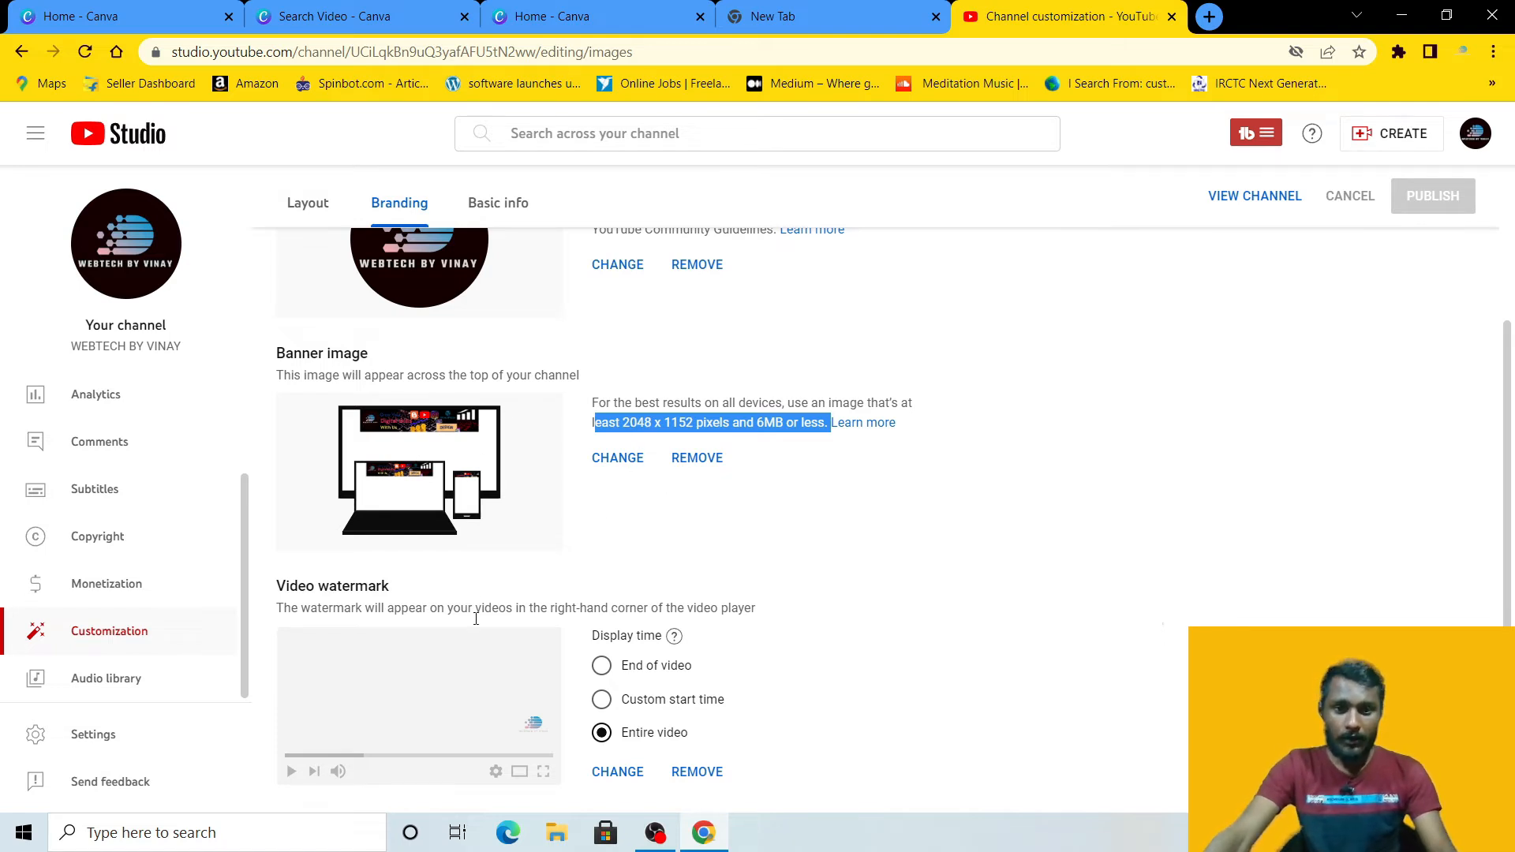
pyautogui.click(287, 839)
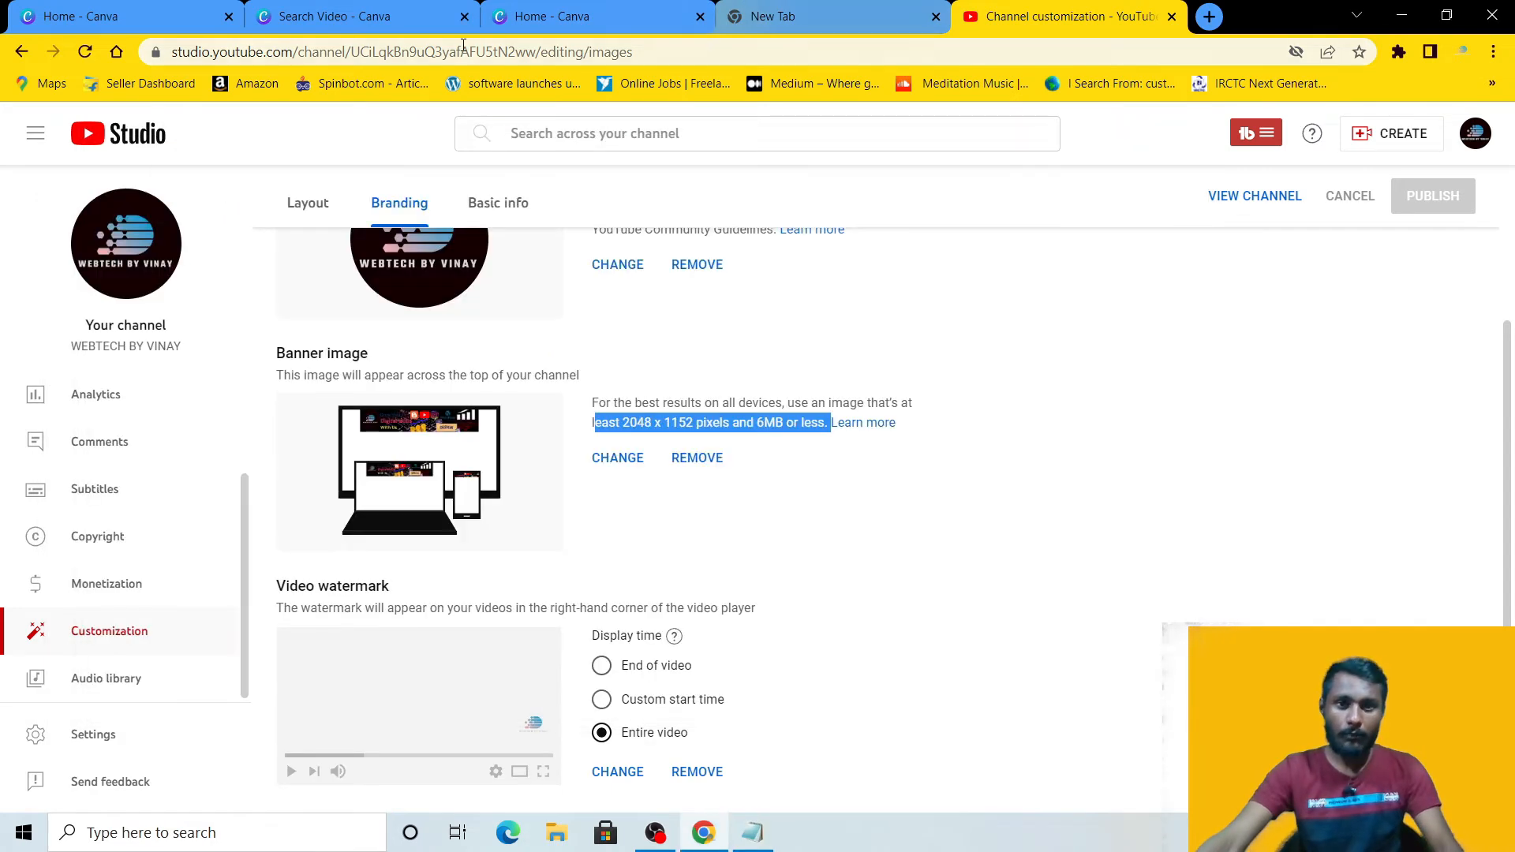
# Step: Switch to Canva and start a new design with a custom size
pyautogui.click(564, 16)
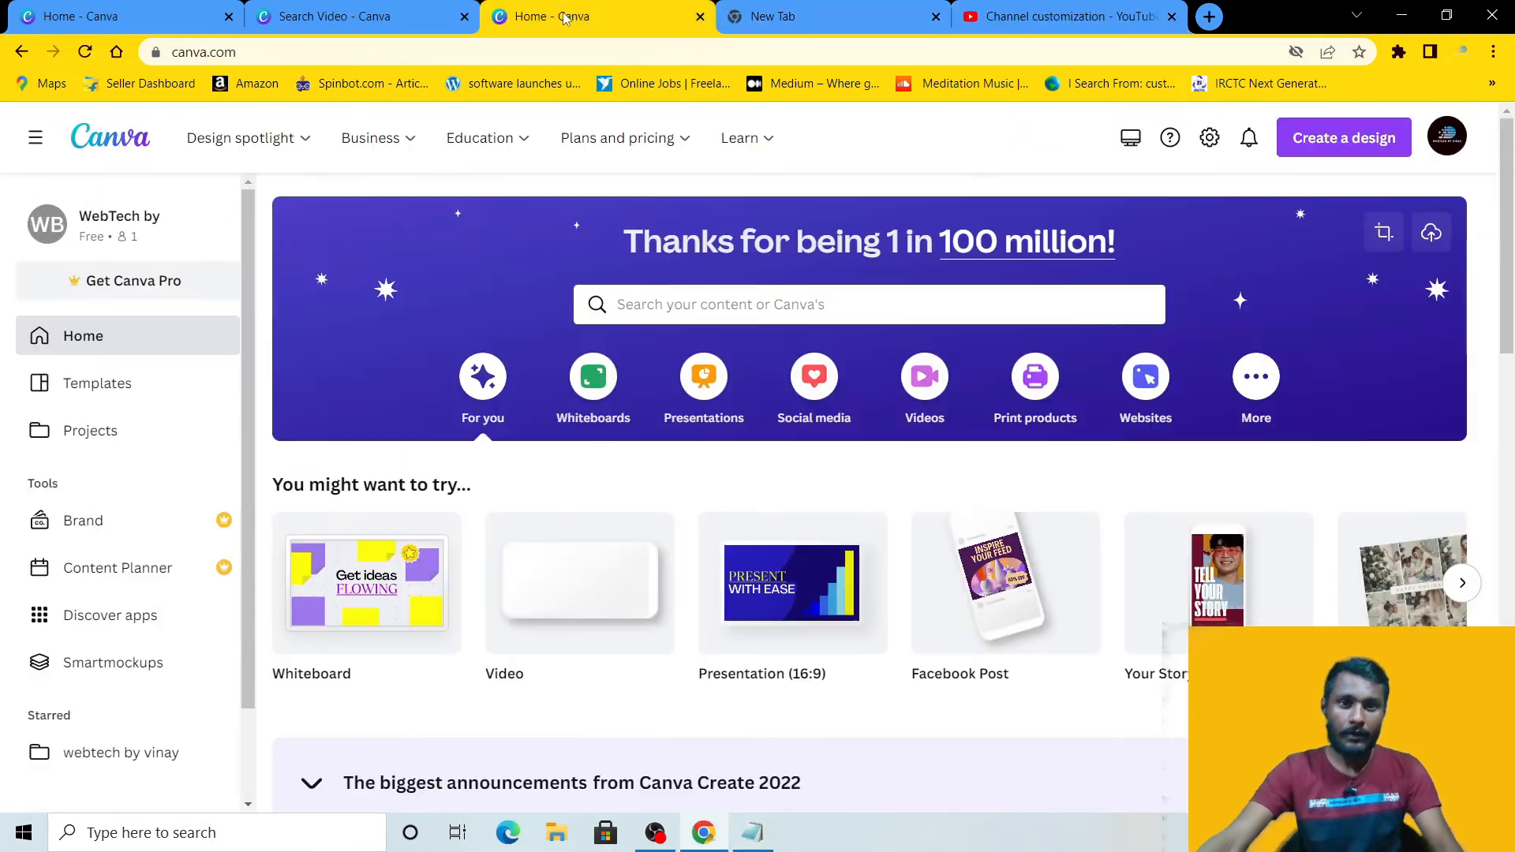
pyautogui.scroll(-5, 866, 355)
pyautogui.scroll(5, 867, 355)
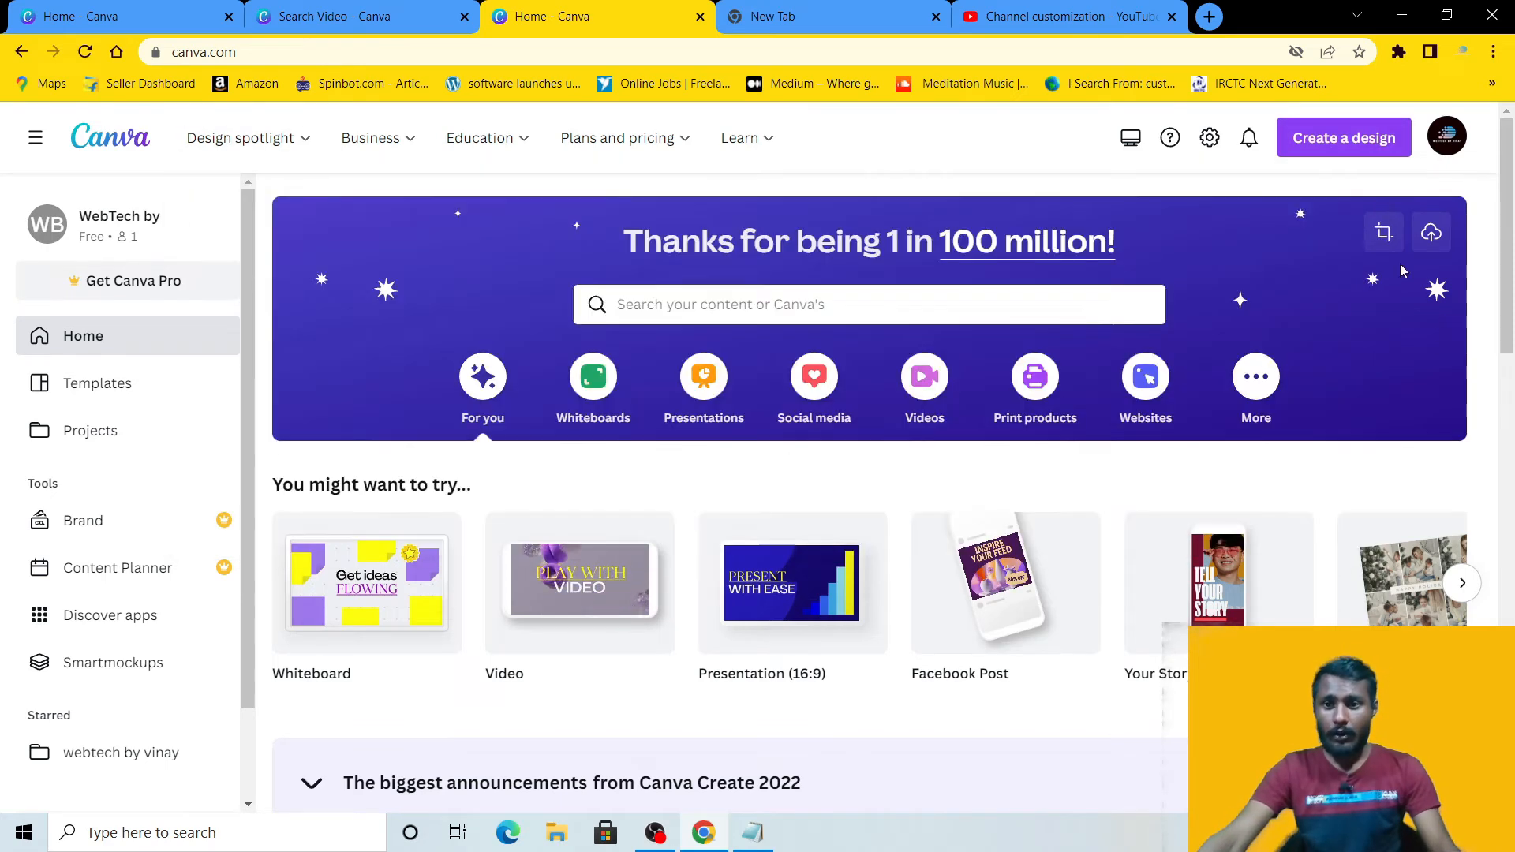
pyautogui.click(1310, 142)
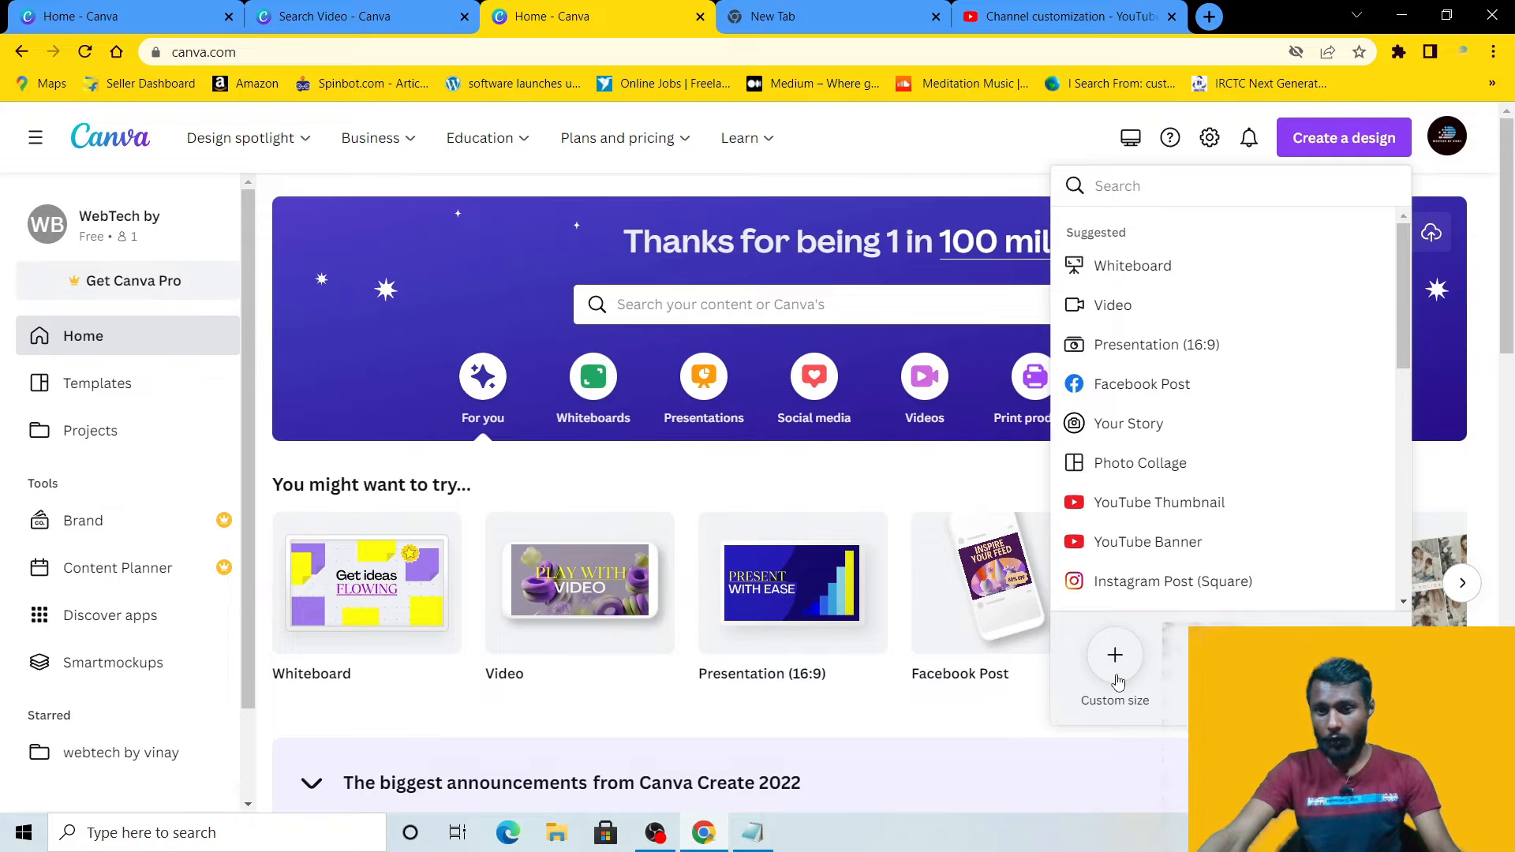
pyautogui.click(1105, 183)
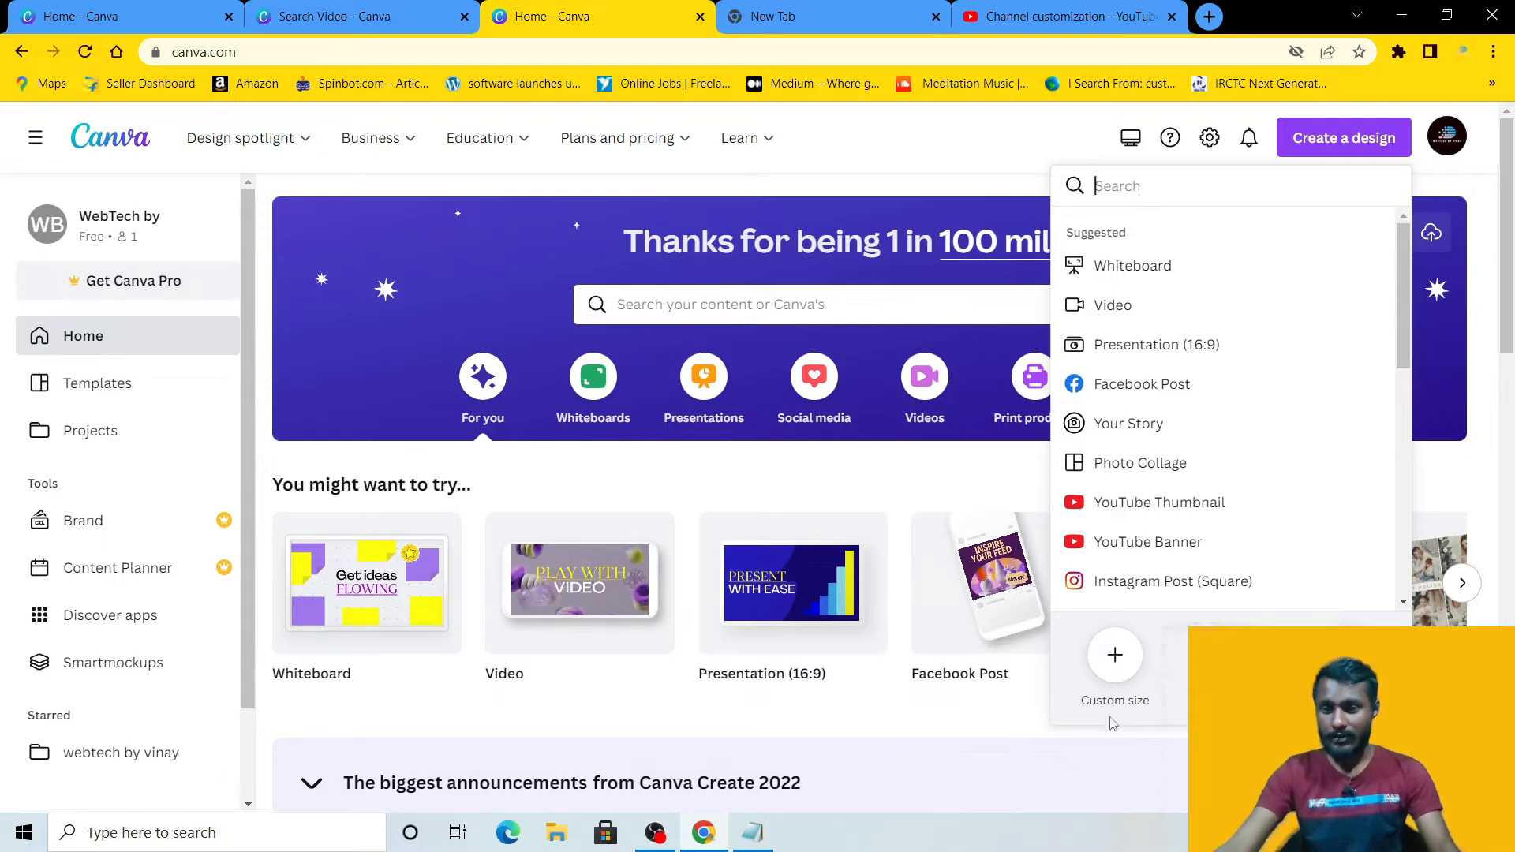
pyautogui.click(1115, 659)
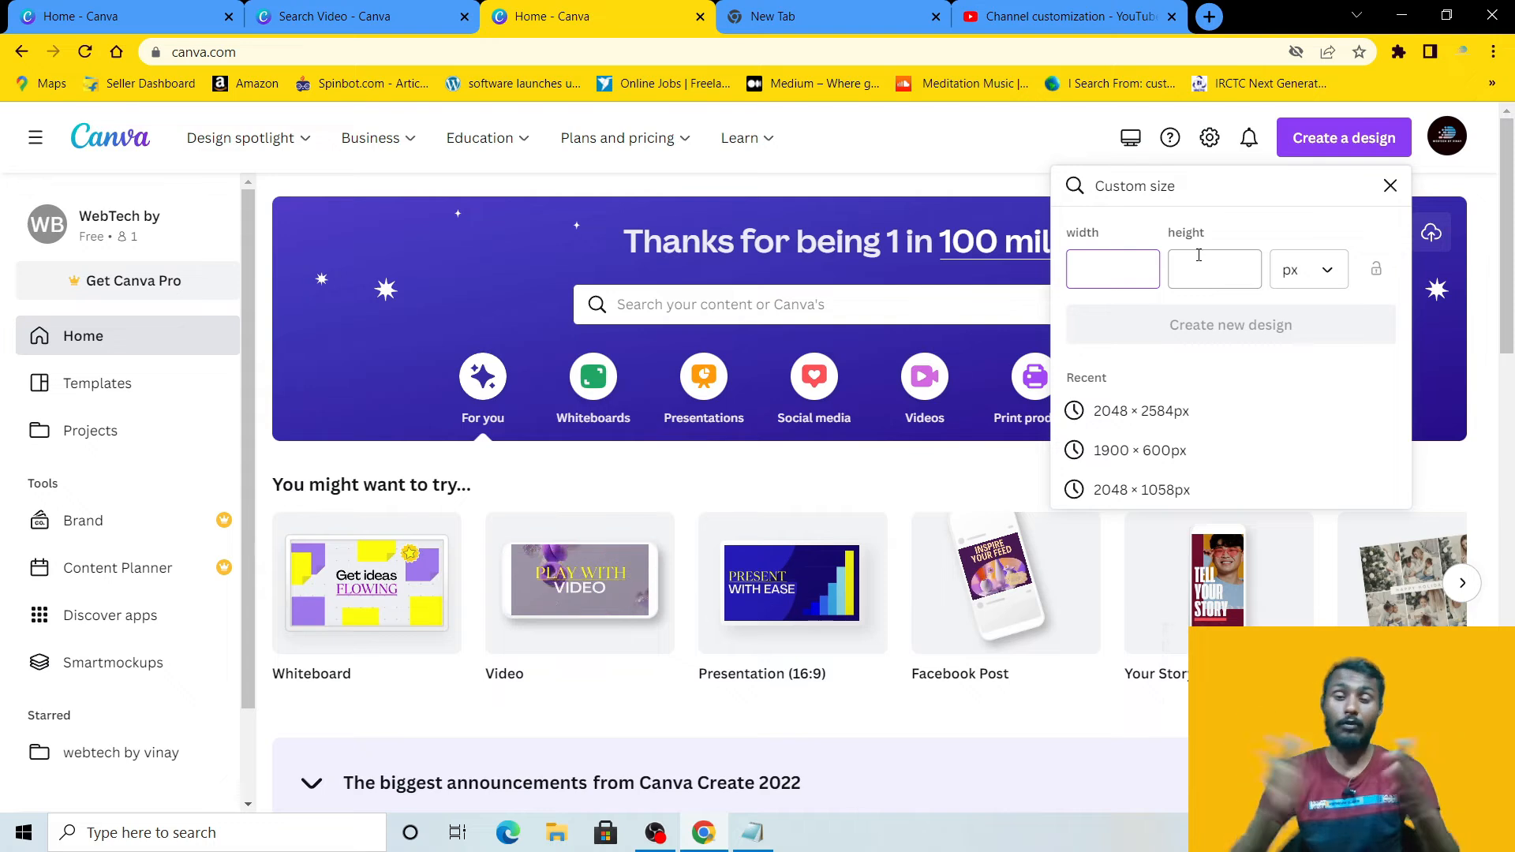
# Step: Switch the custom size unit to inches and back to pixels
pyautogui.click(1326, 272)
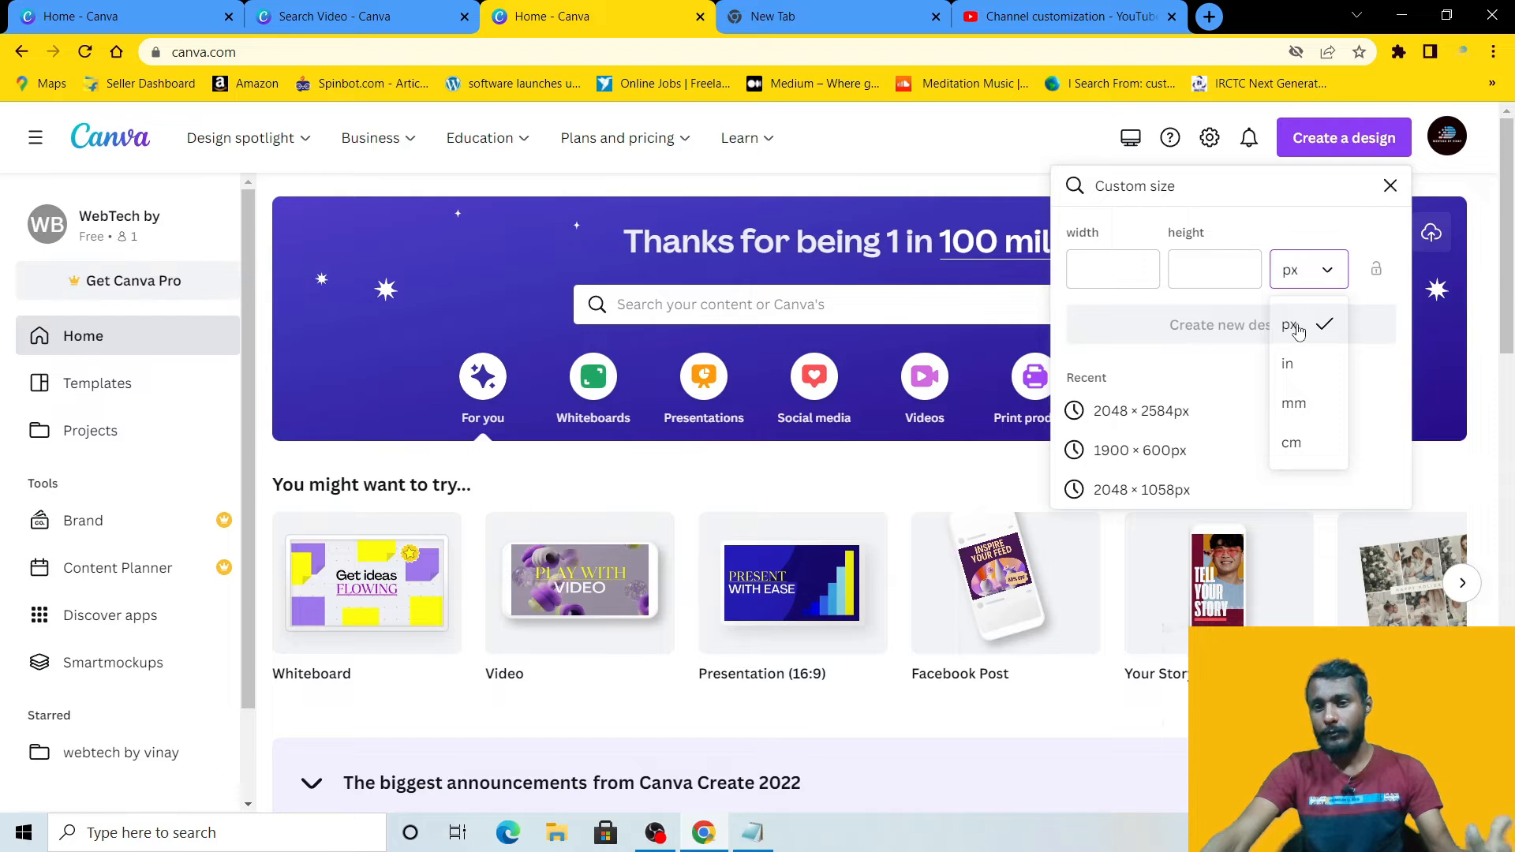
pyautogui.click(1291, 370)
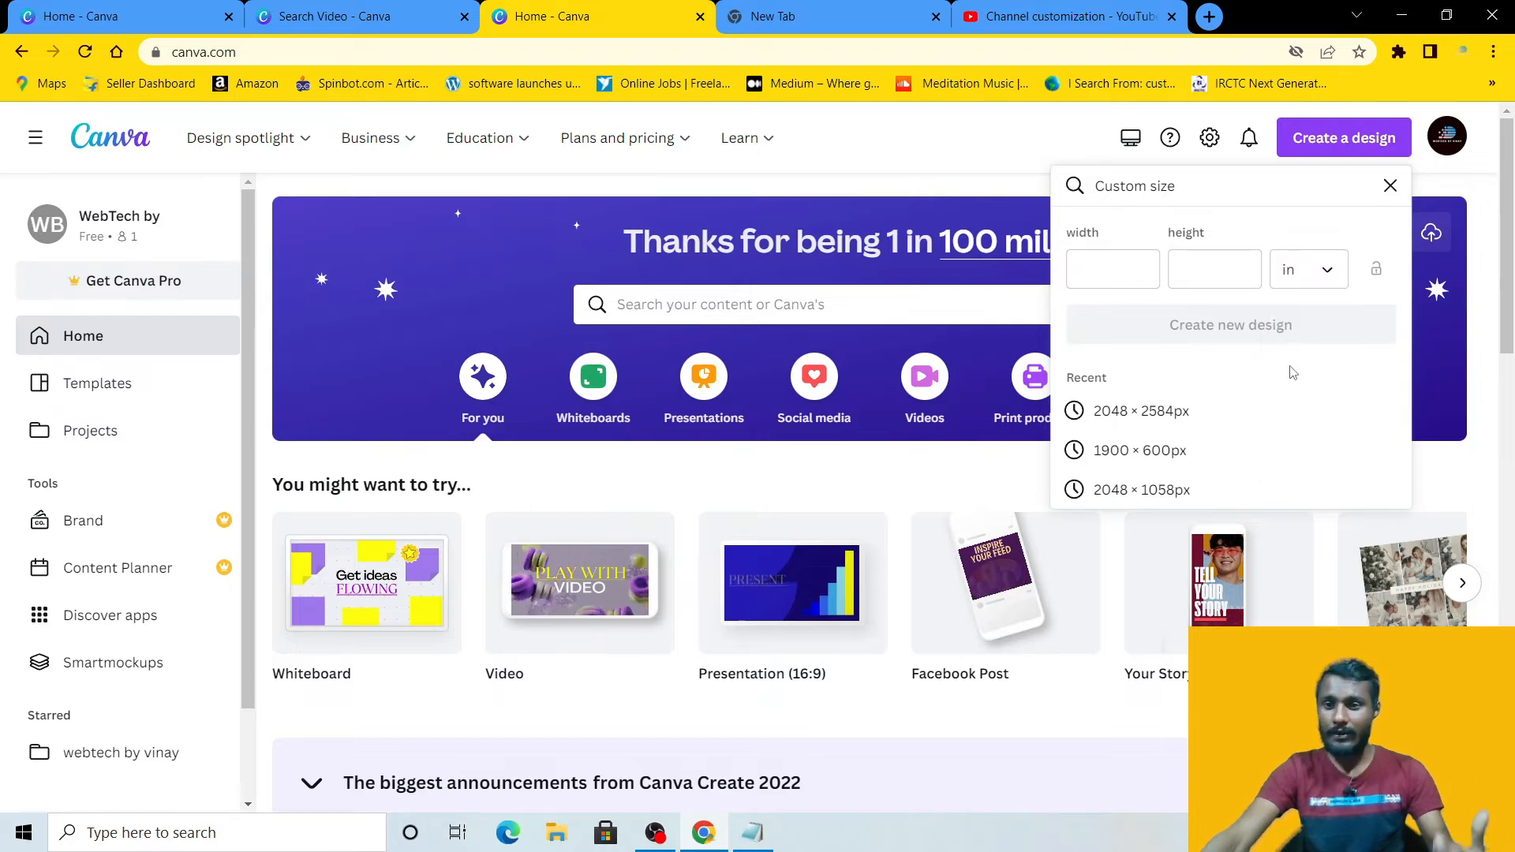
pyautogui.click(1328, 272)
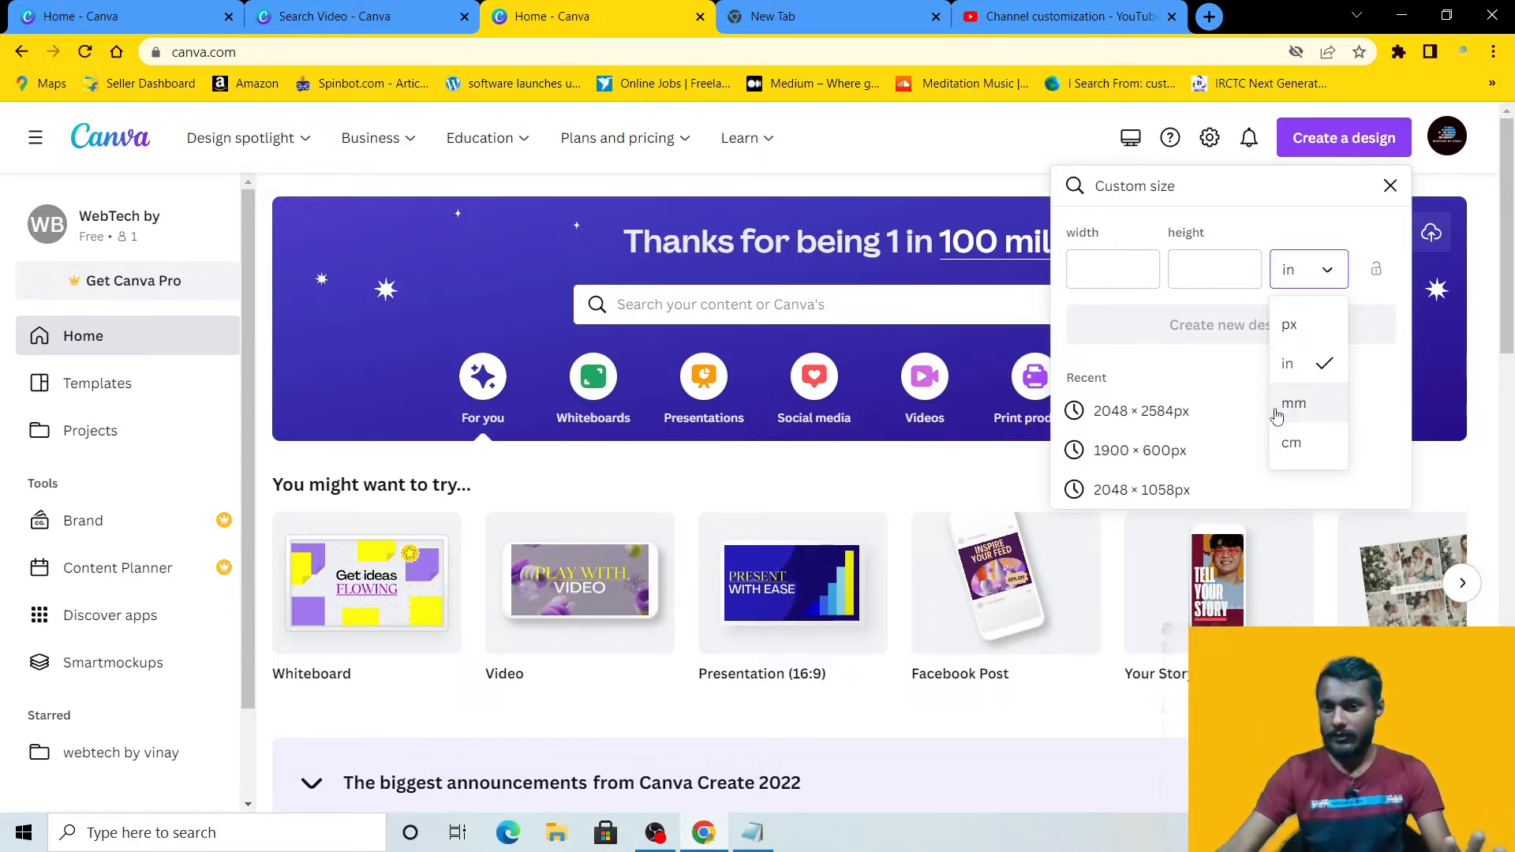
pyautogui.click(1293, 332)
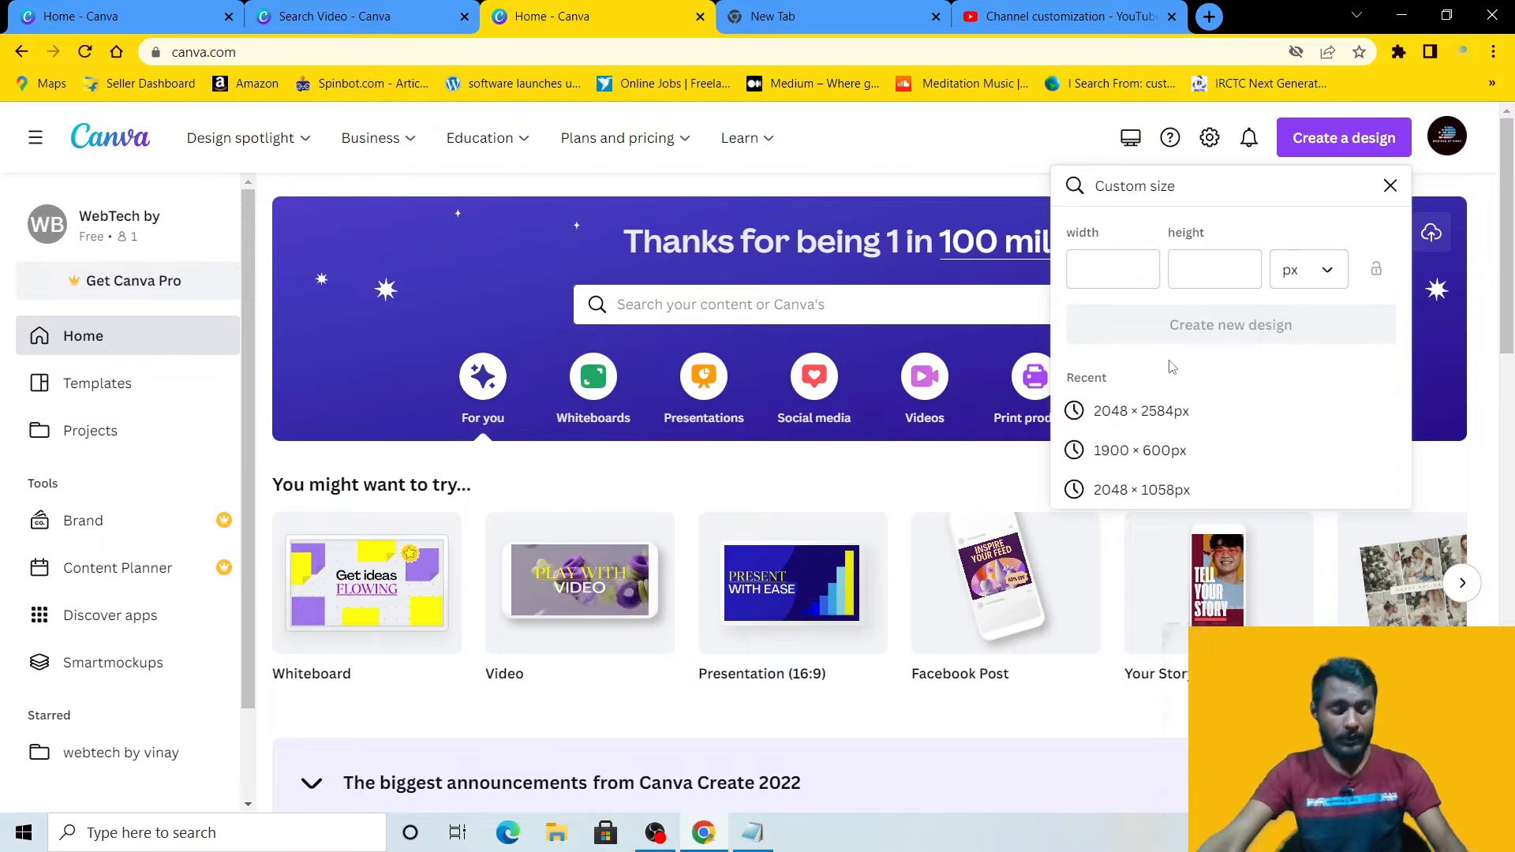
# Step: Create a new custom design 2048 px wide and 1152 px high, using the size saved in Notepad
pyautogui.hotkey('alt', 'Tab')
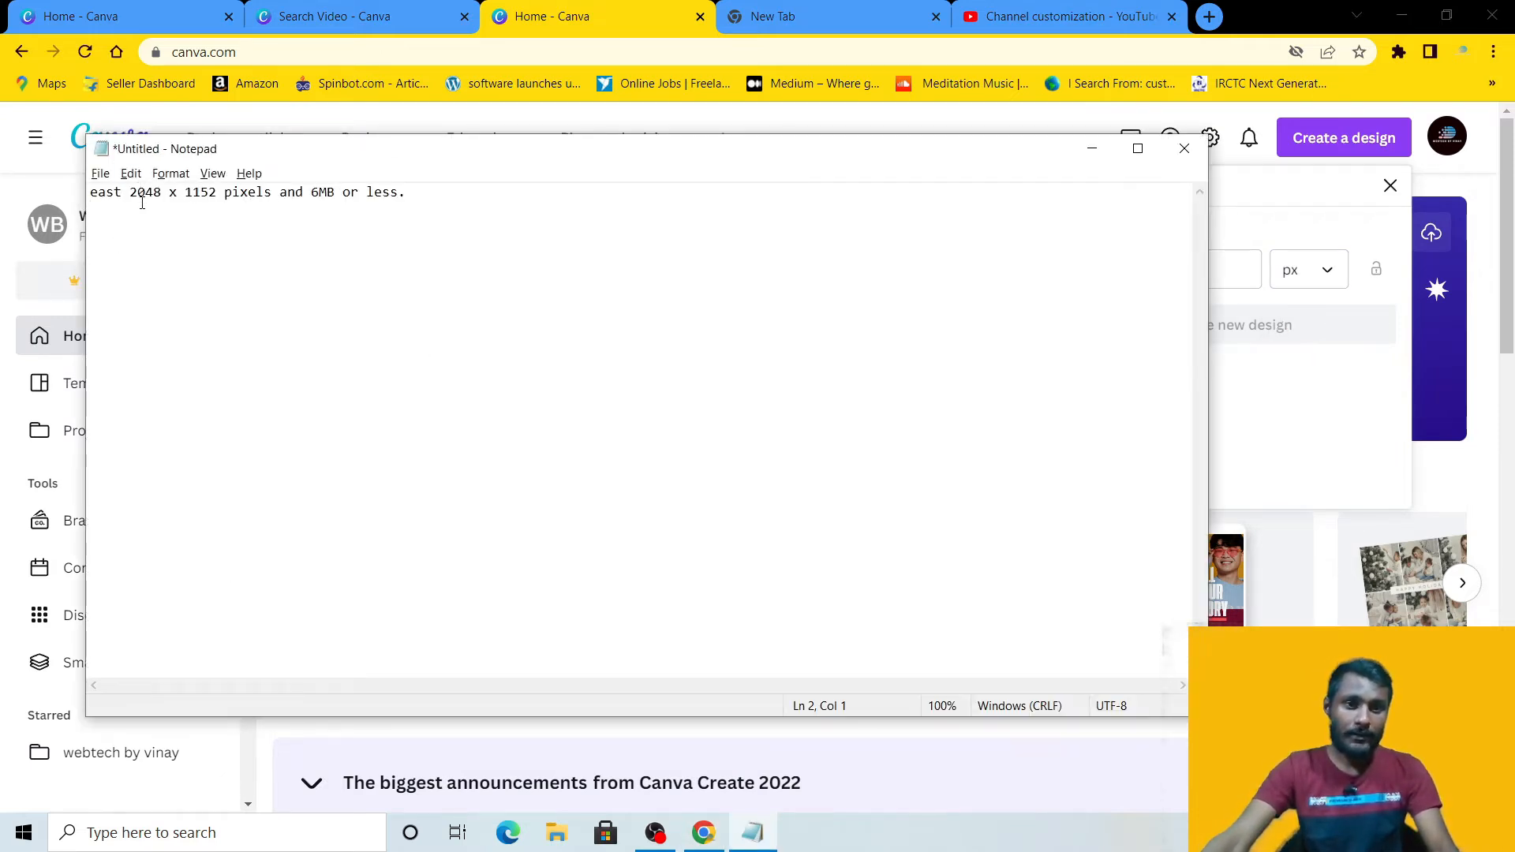
pyautogui.hotkey('alt', 'Tab')
pyautogui.click(1097, 269)
pyautogui.write('2048')
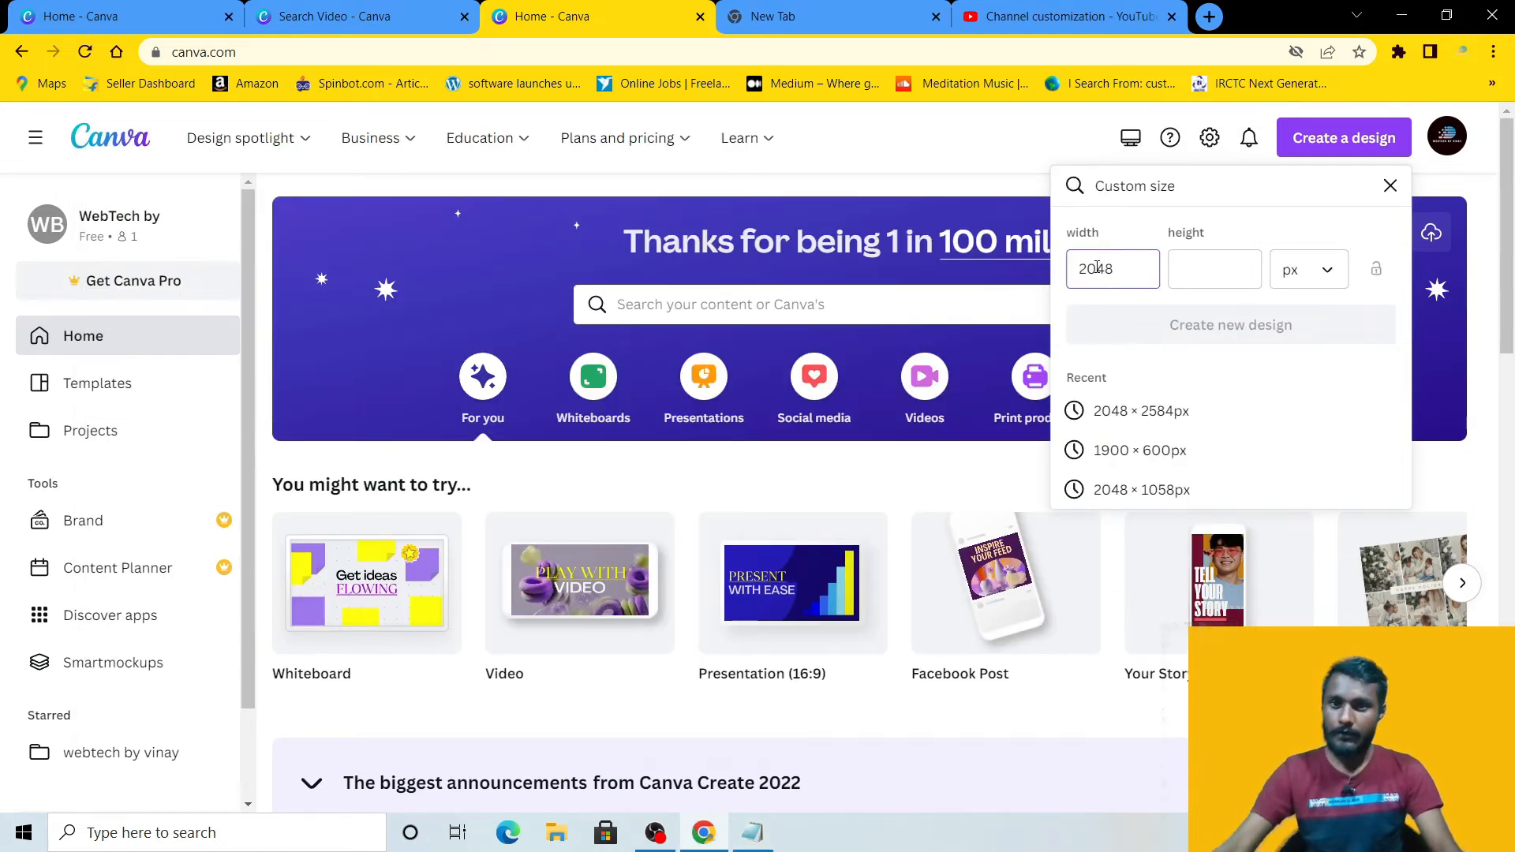
pyautogui.hotkey('alt', 'Tab')
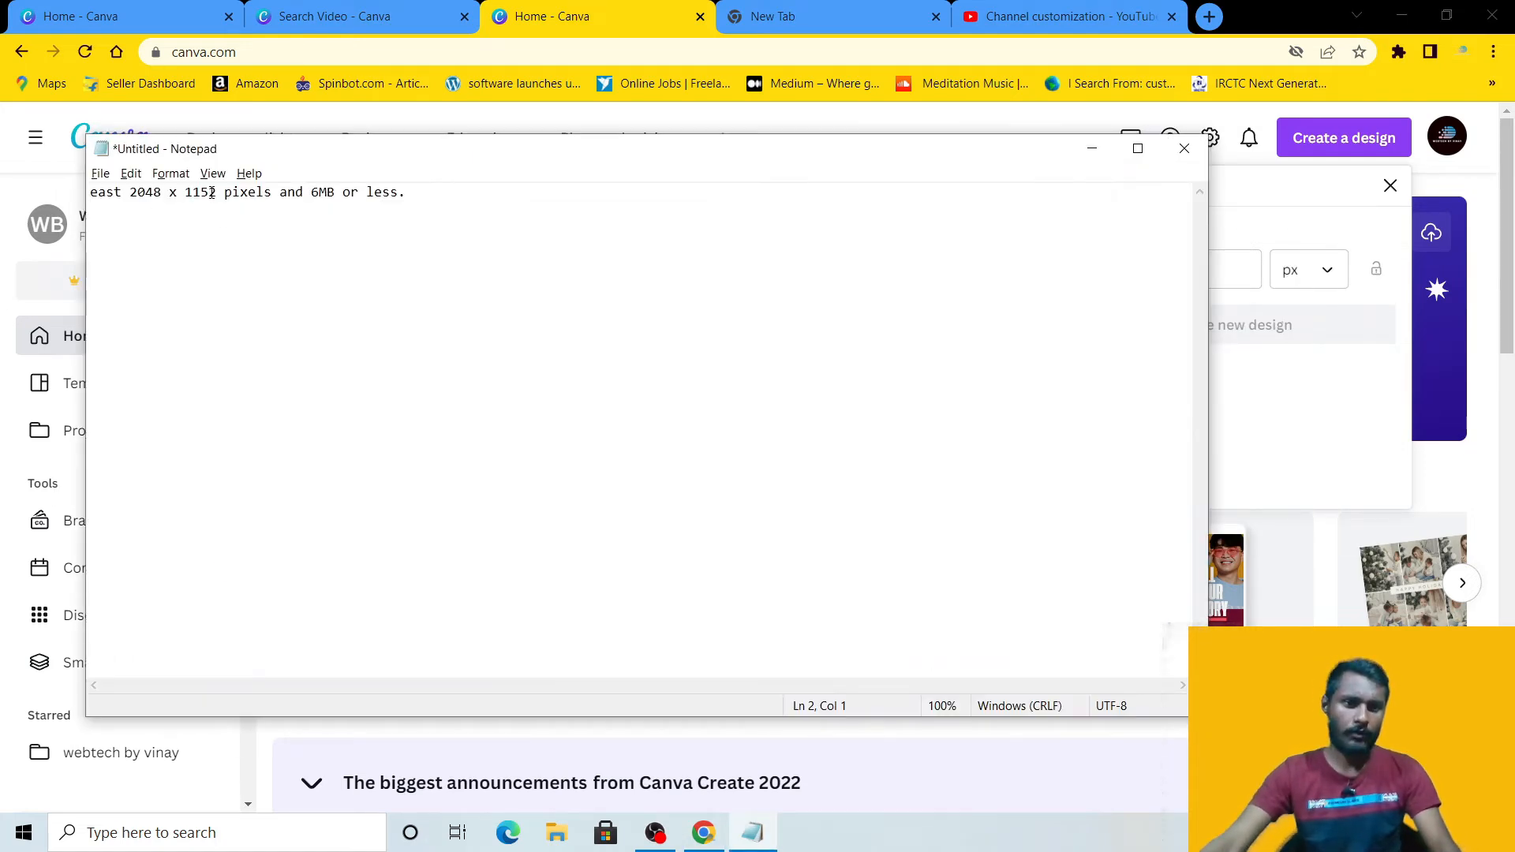
pyautogui.hotkey('alt', 'Tab')
pyautogui.click(1212, 274)
pyautogui.write('1152')
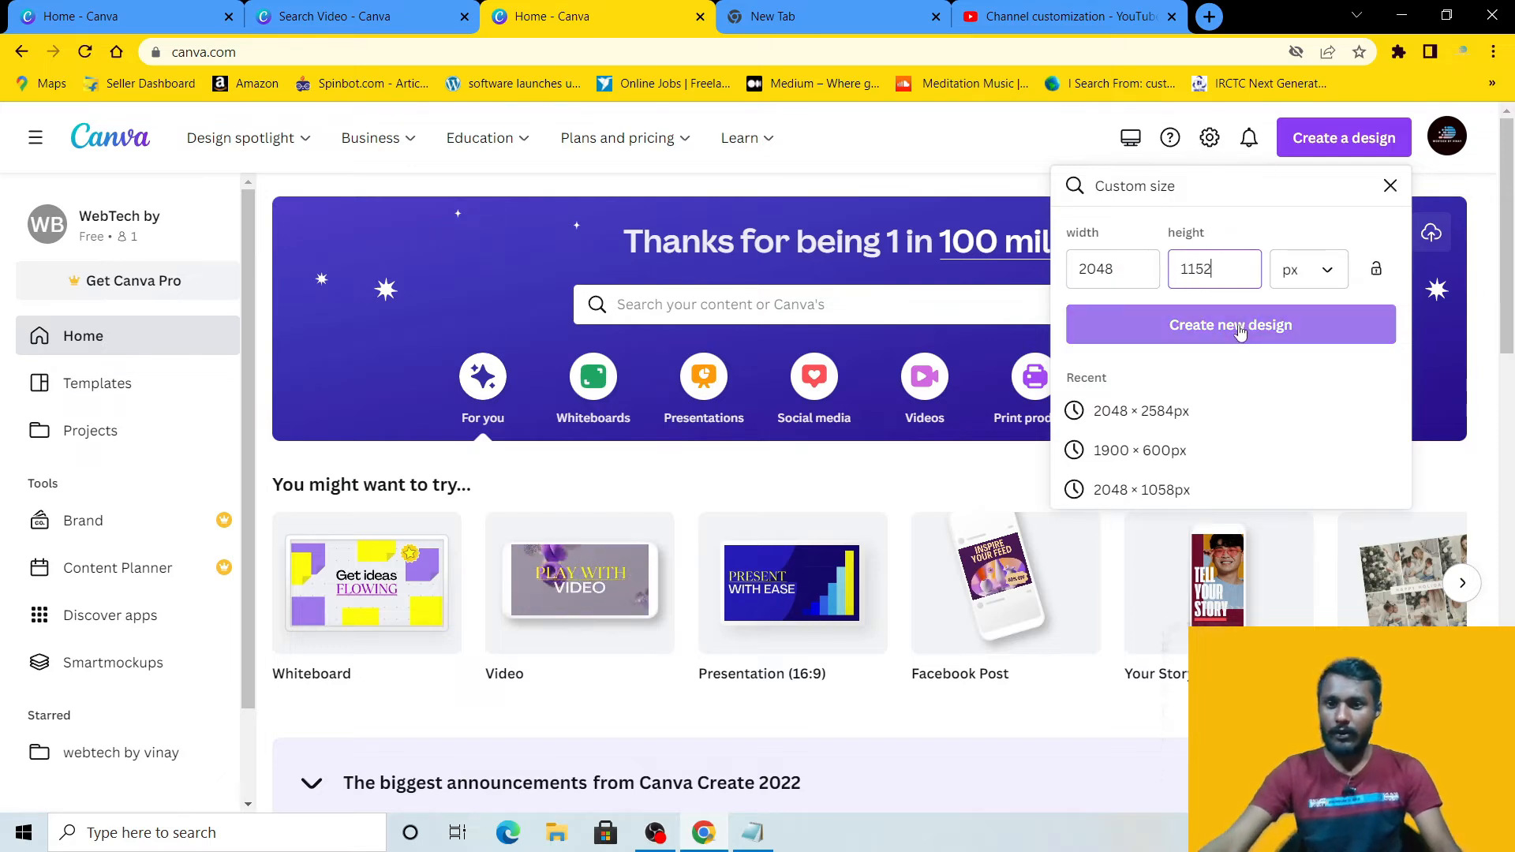
pyautogui.click(1221, 328)
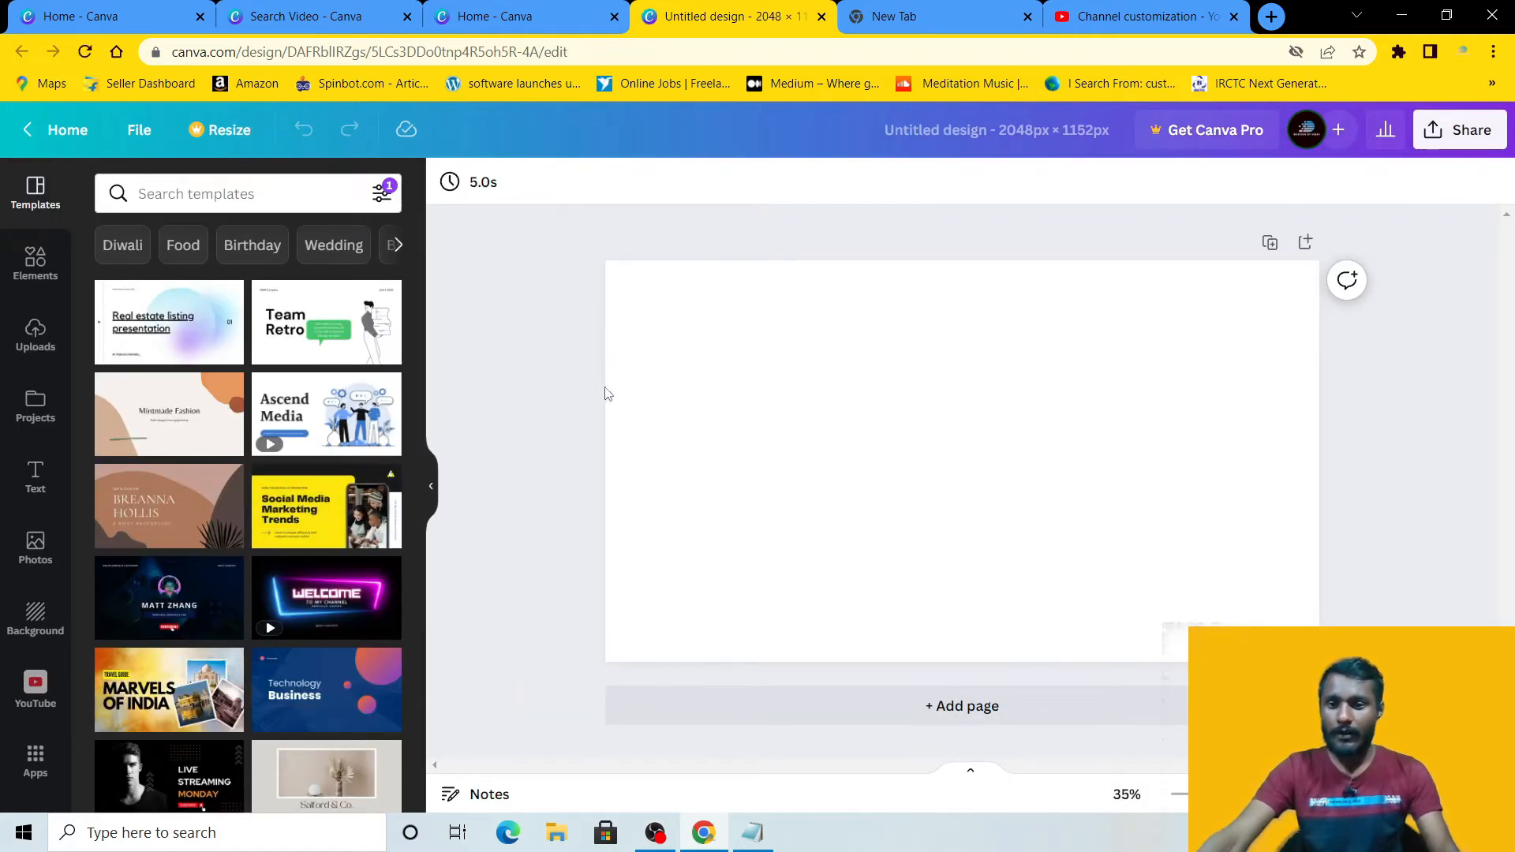
# Step: Search the design templates for "youtube banner"
pyautogui.scroll(-5, 190, 553)
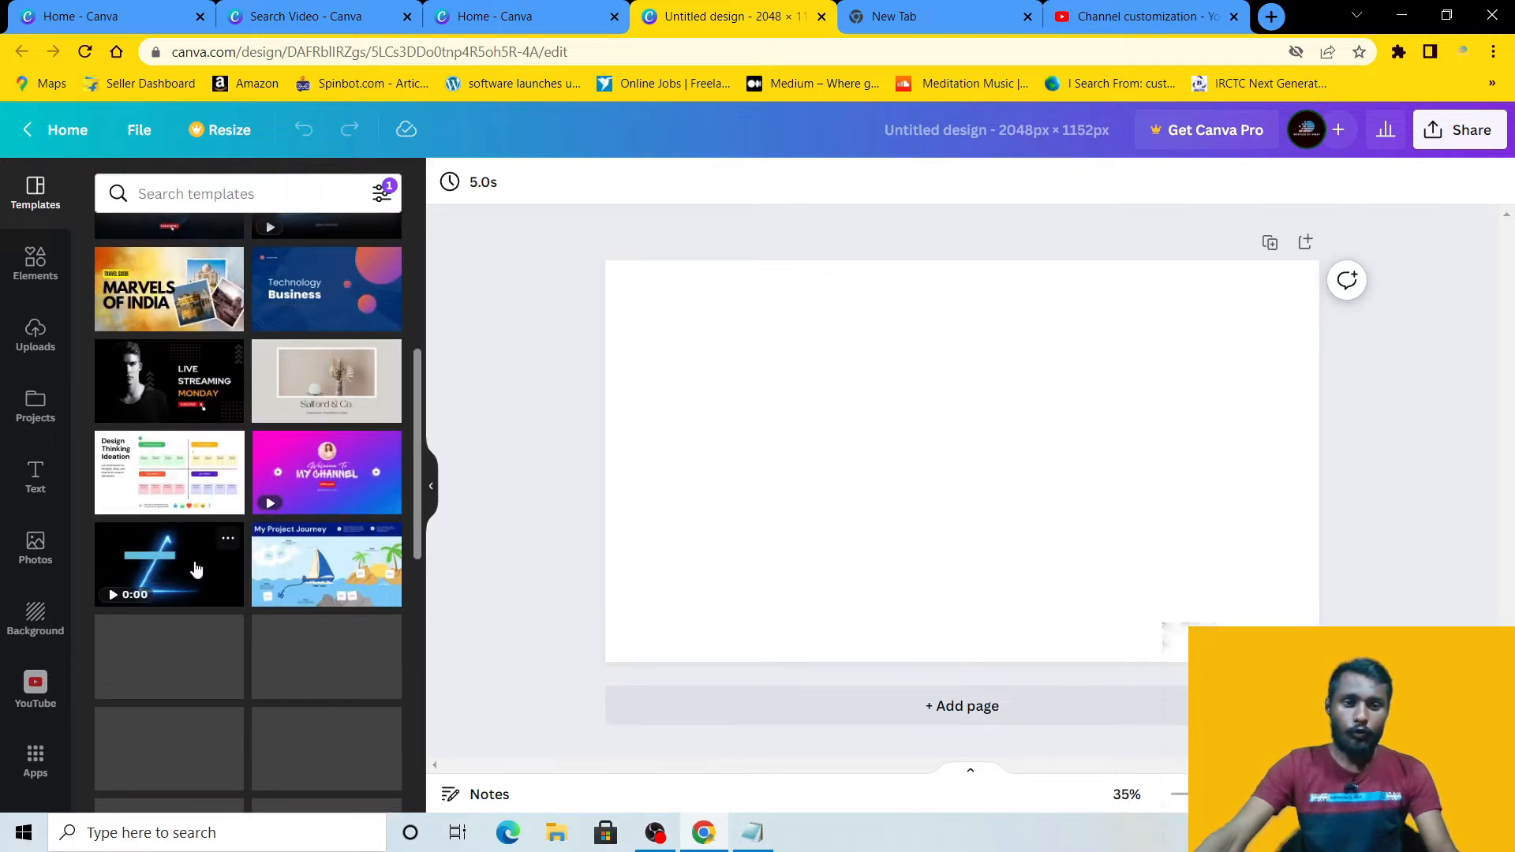
pyautogui.scroll(5, 183, 494)
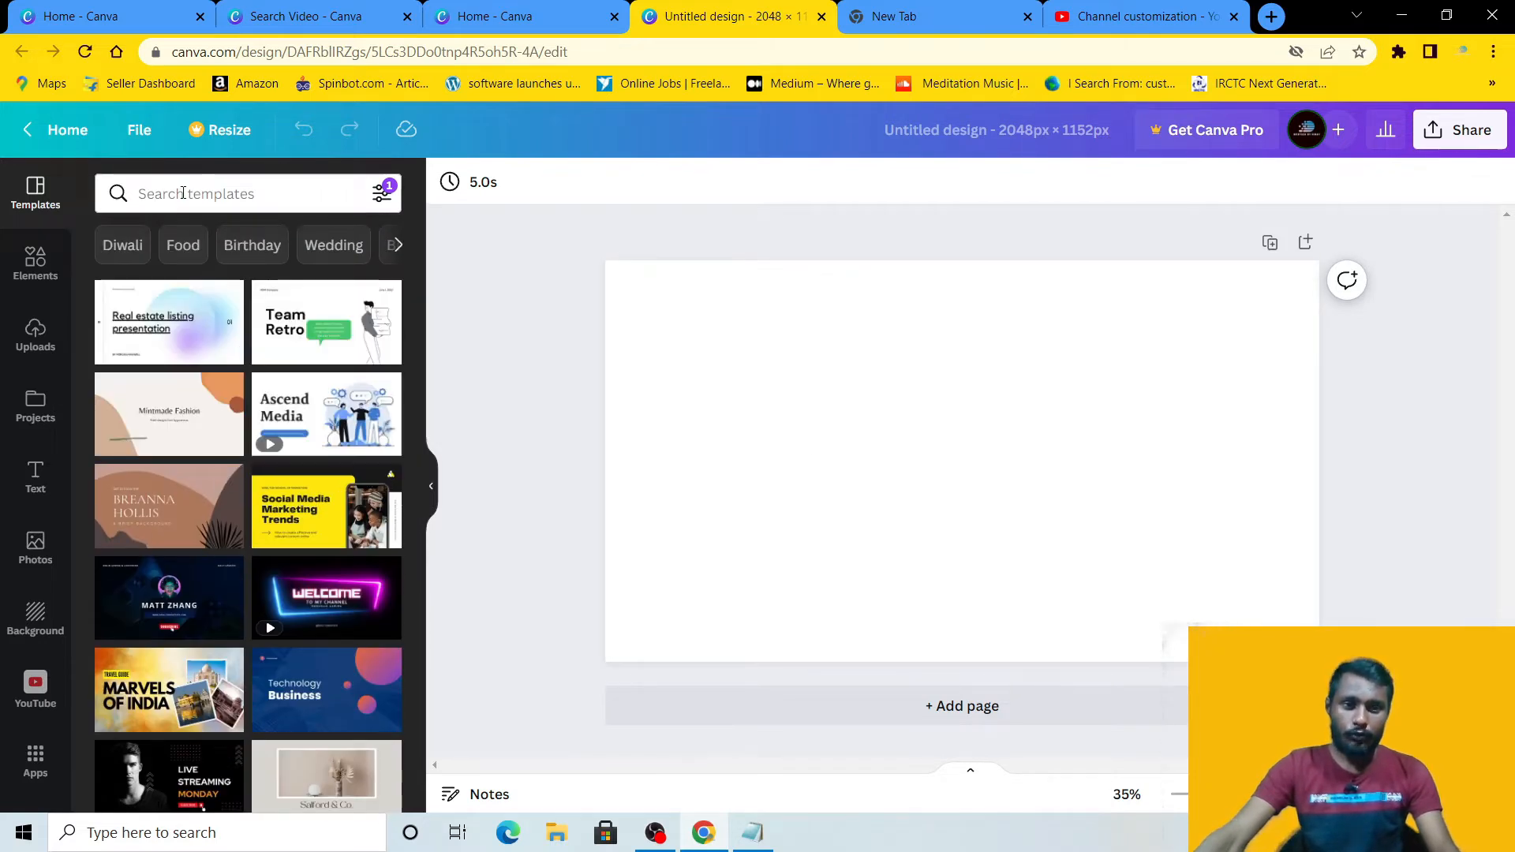
pyautogui.click(184, 194)
pyautogui.write('youtube banner')
pyautogui.press('Return')
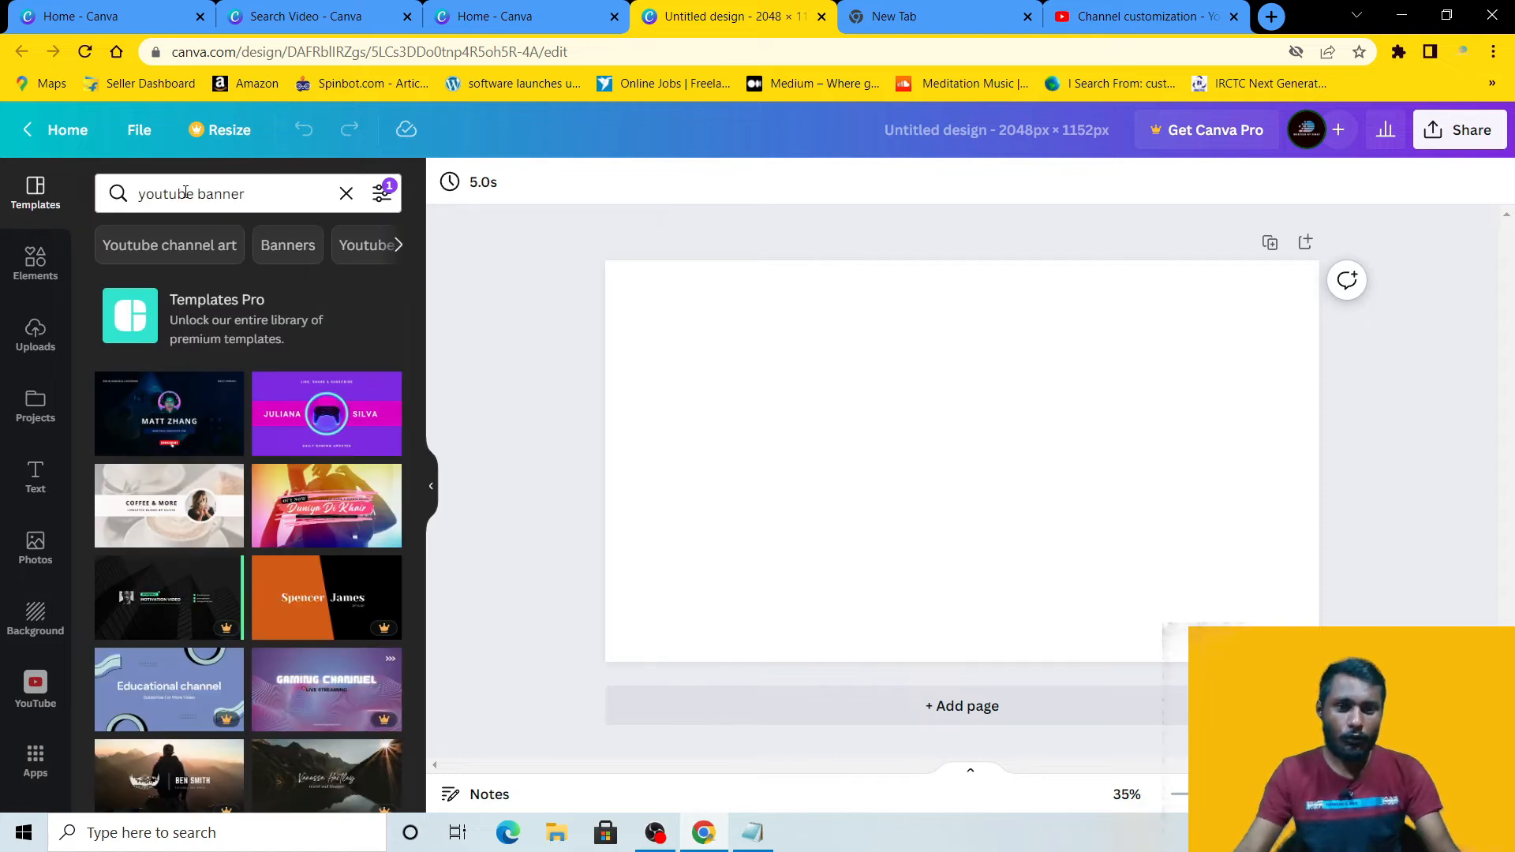
# Step: Apply the purple gaming banner template with the pink band and circled game controller to the blank page
pyautogui.scroll(-3, 144, 412)
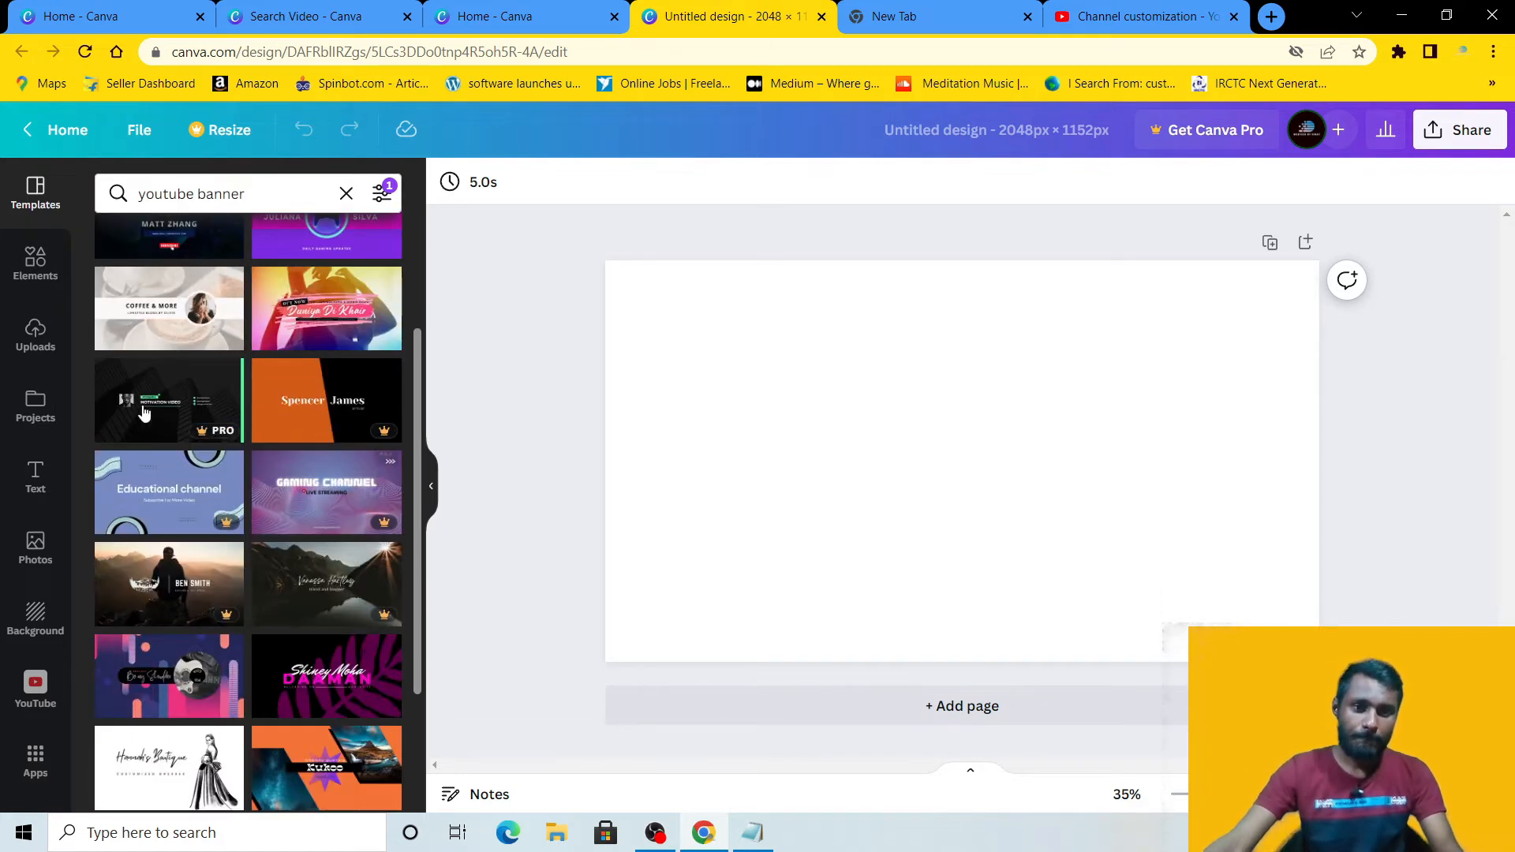
pyautogui.scroll(-5, 241, 636)
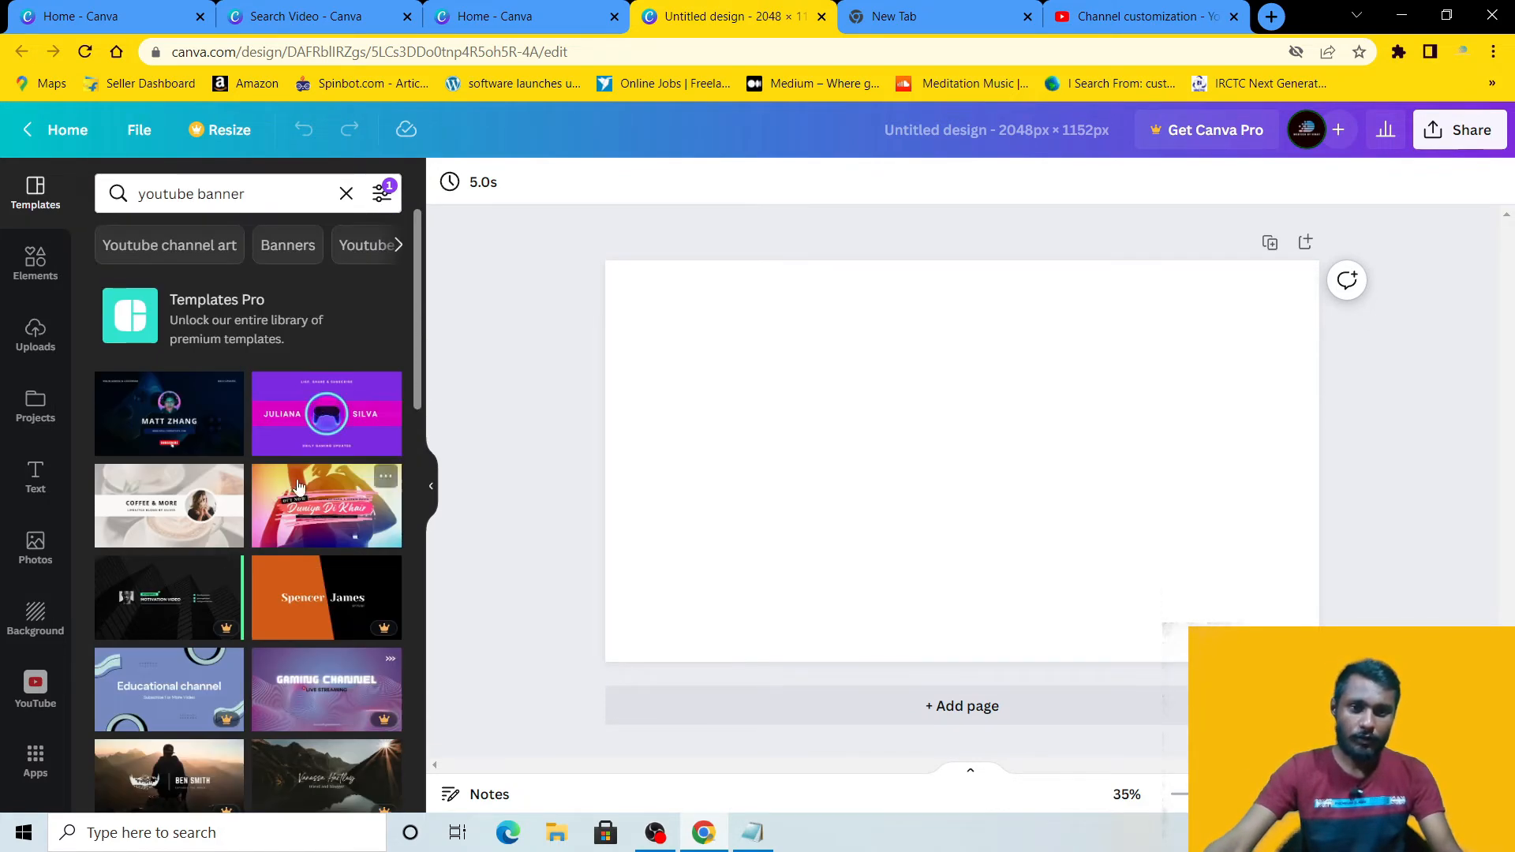
pyautogui.click(301, 426)
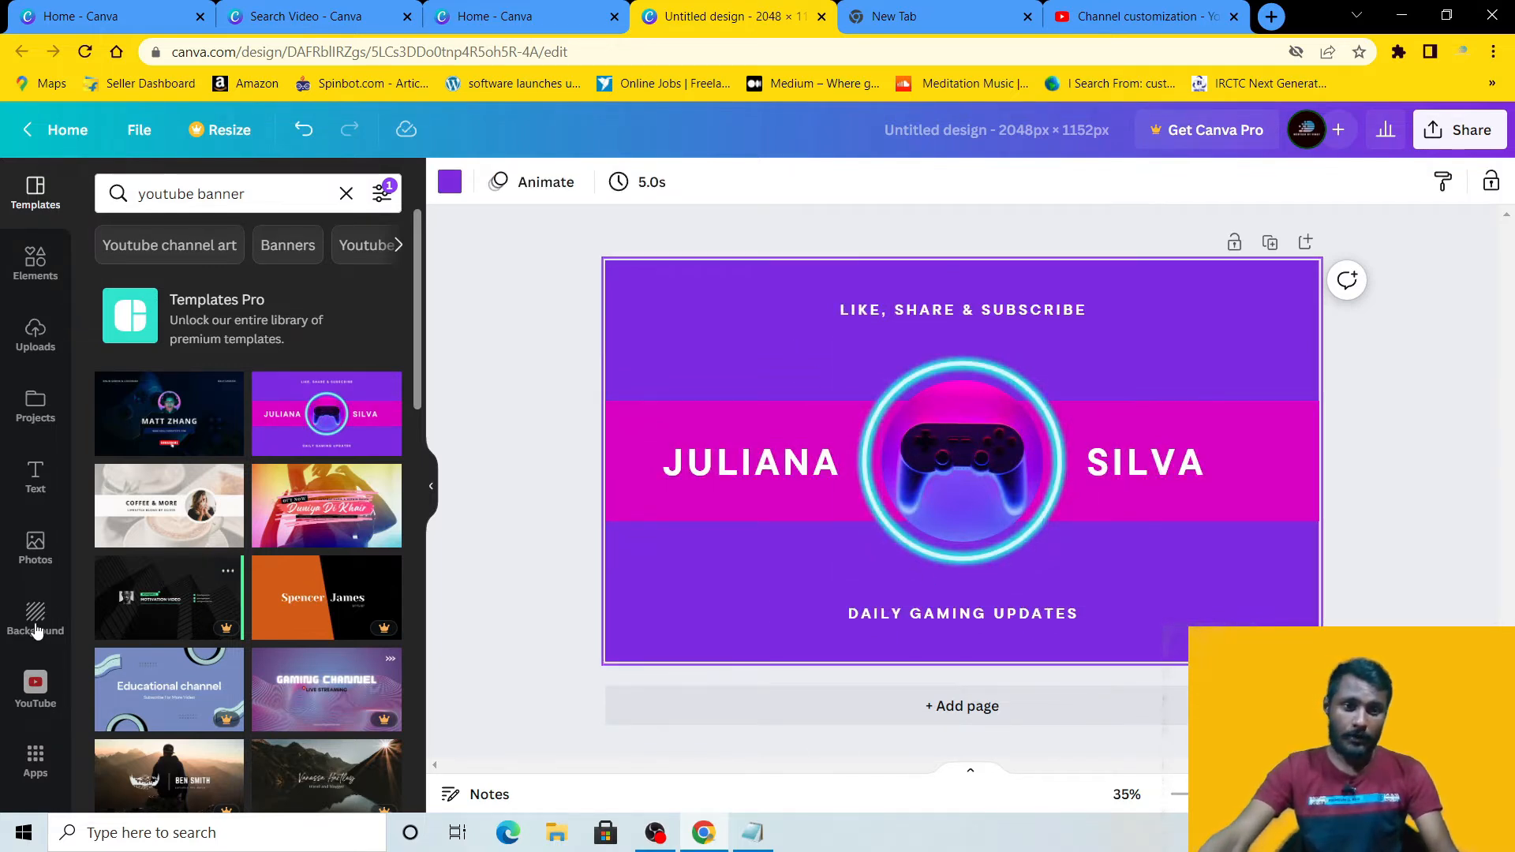
# Step: Replace the game controller picture in the circle with the uploaded photo of the man in the turquoise shirt
pyautogui.click(36, 335)
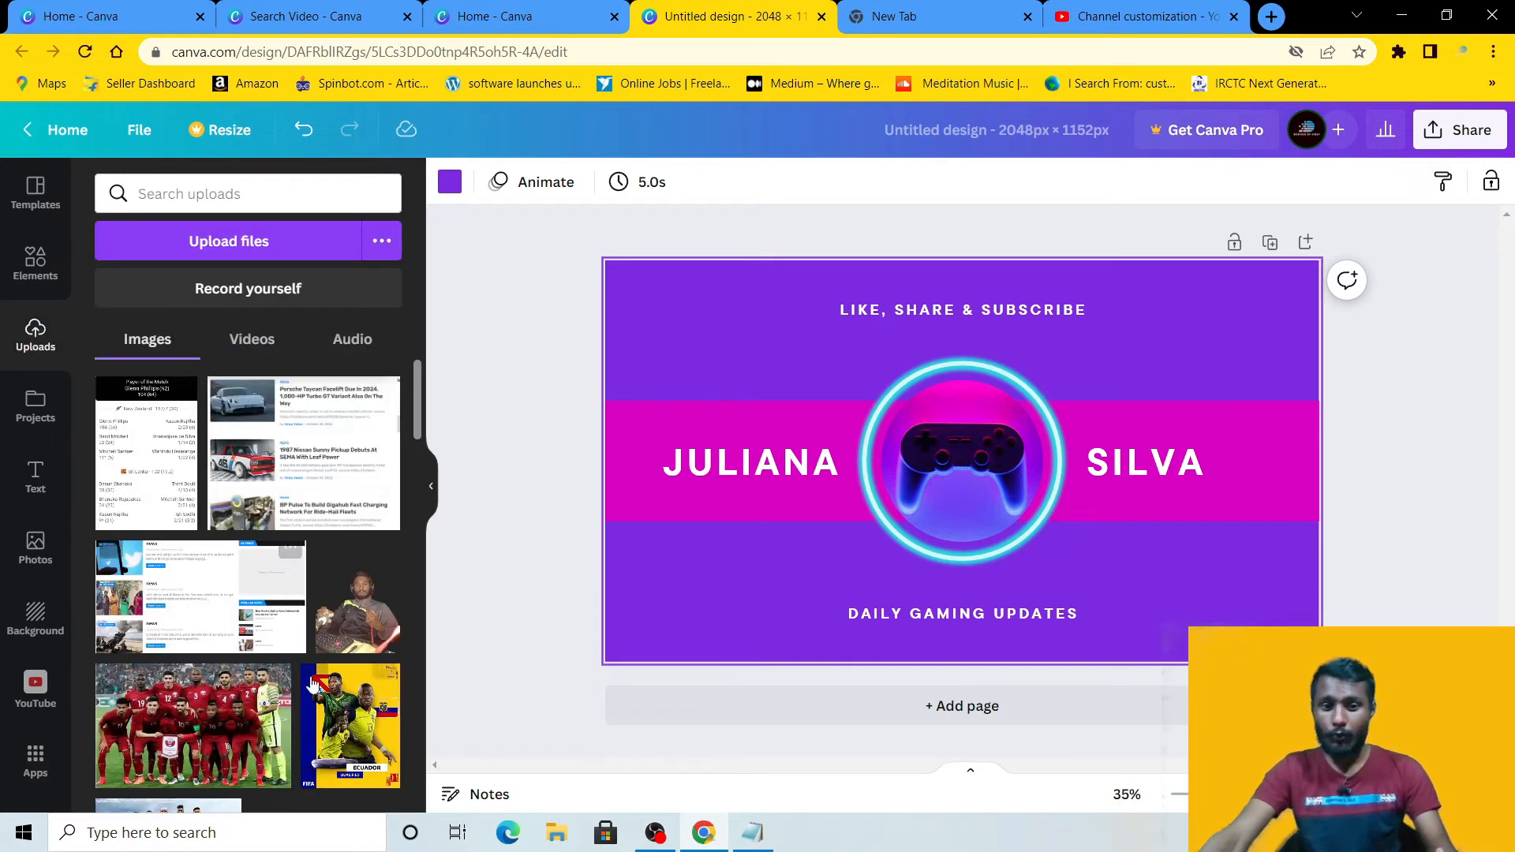
pyautogui.scroll(-10, 312, 685)
pyautogui.scroll(-15, 201, 572)
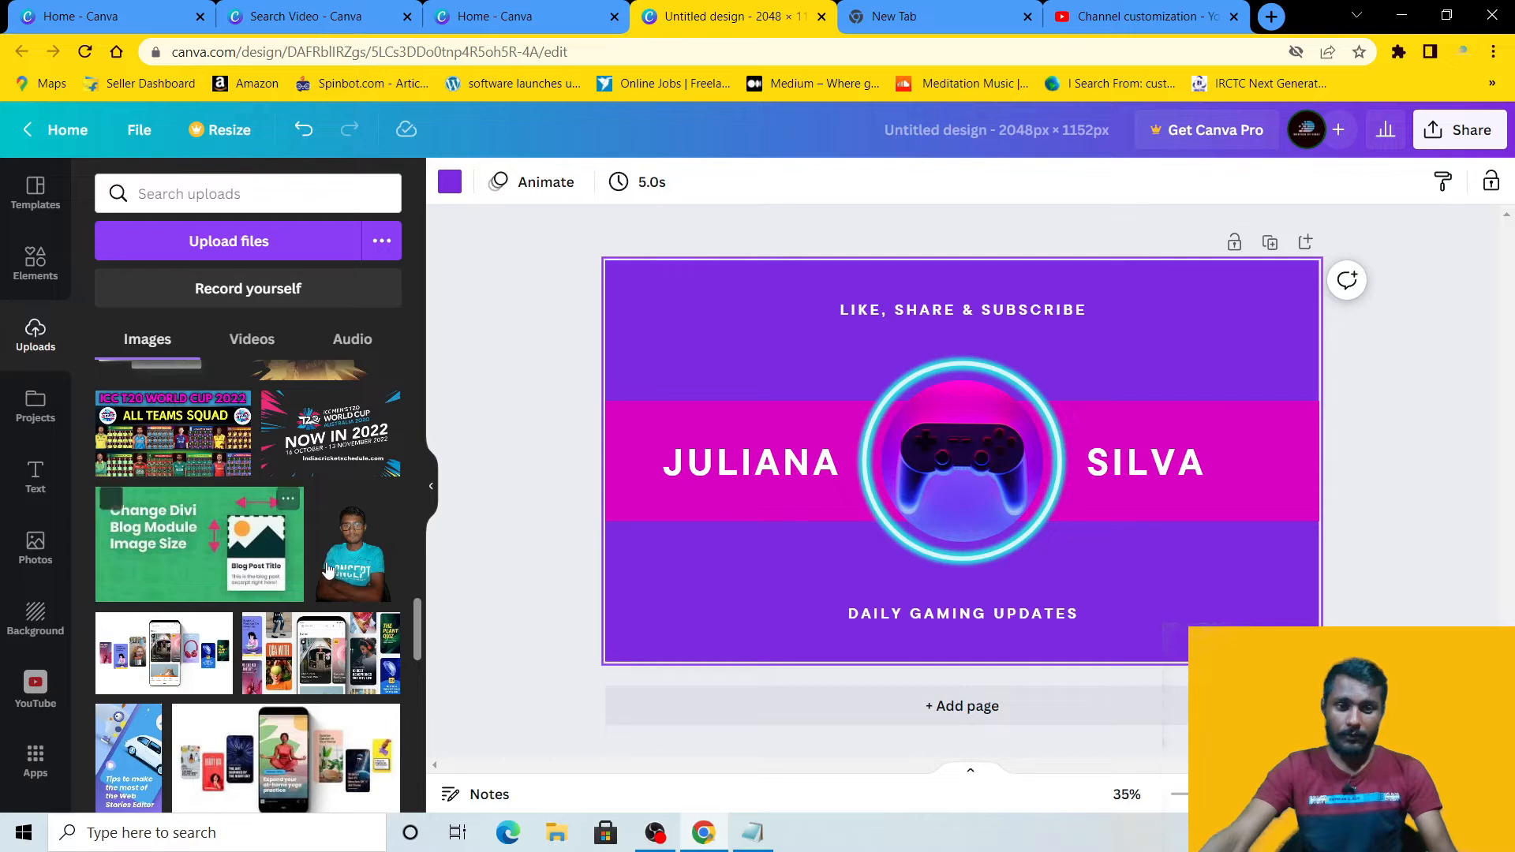
pyautogui.moveTo(328, 570); pyautogui.dragTo(967, 489)
pyautogui.click(963, 496)
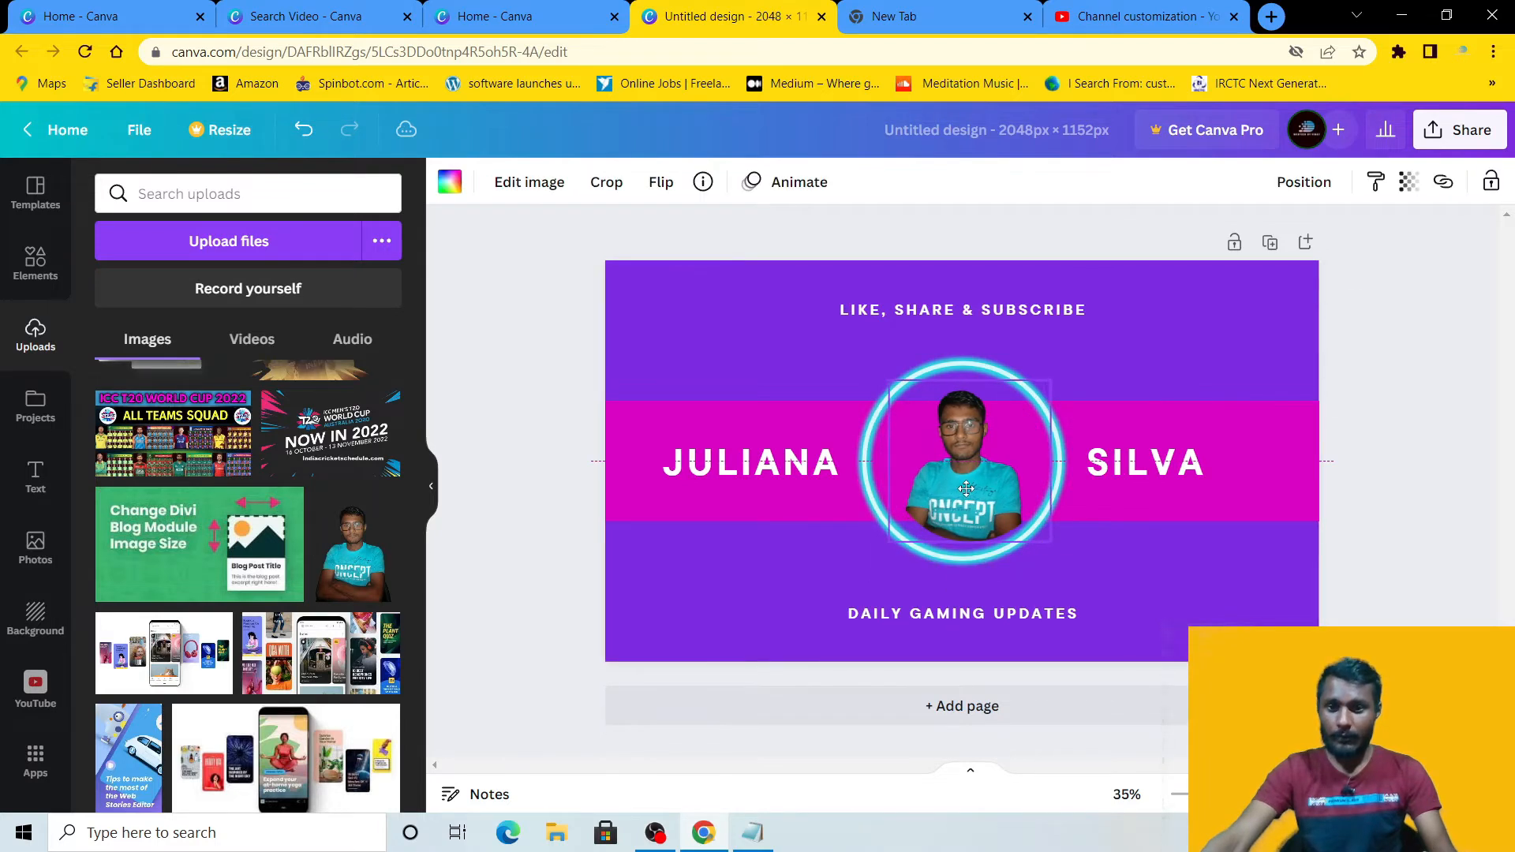
pyautogui.click(1149, 581)
pyautogui.click(1119, 420)
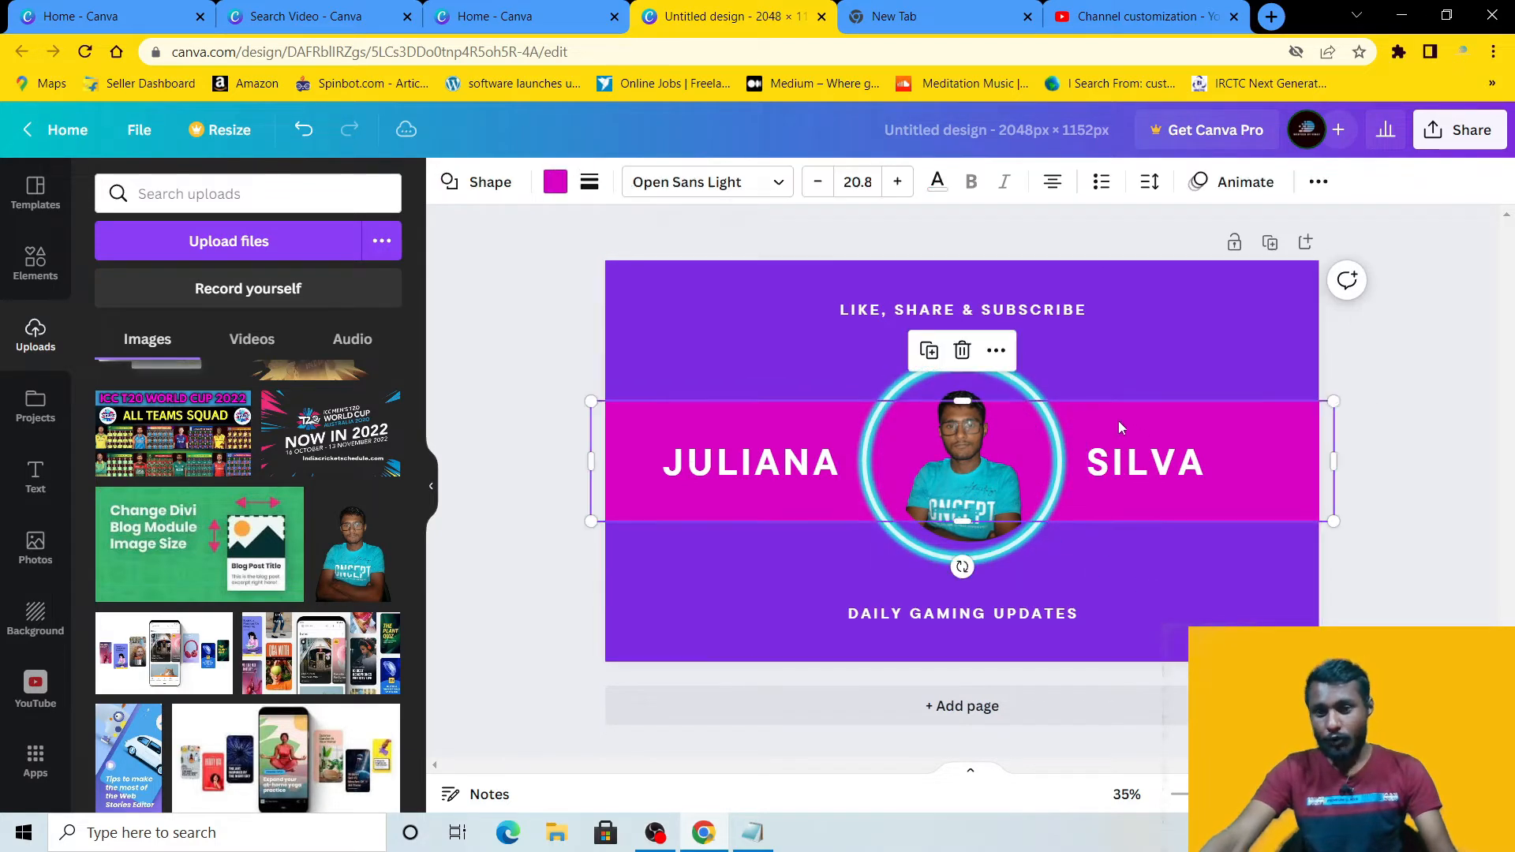
pyautogui.click(1105, 352)
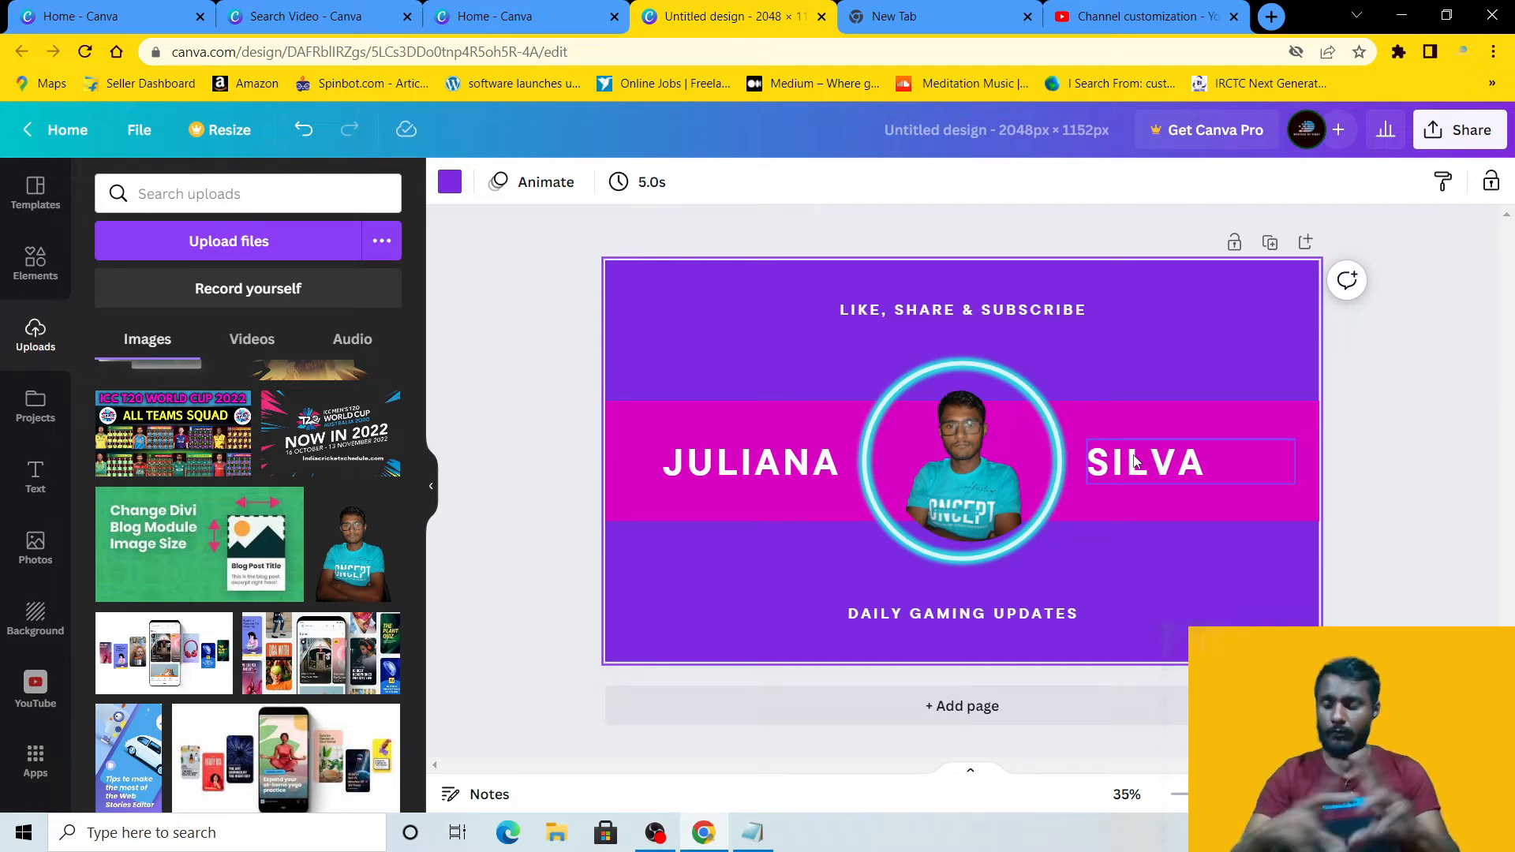
# Step: Return to the Canva home page and look over its suggestions, announcements and recent designs
pyautogui.click(71, 130)
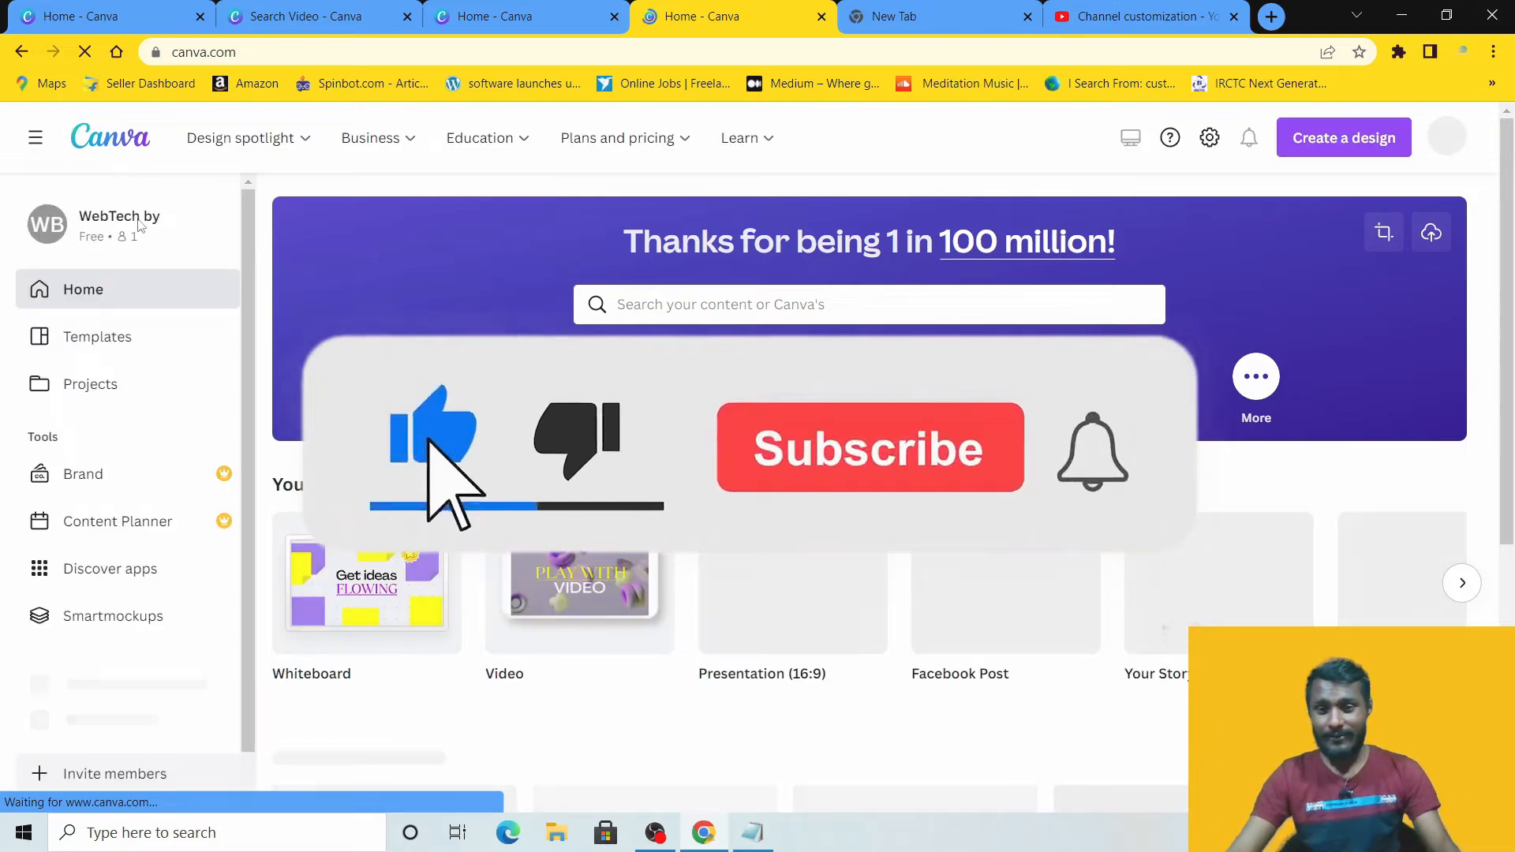
pyautogui.scroll(-3, 868, 473)
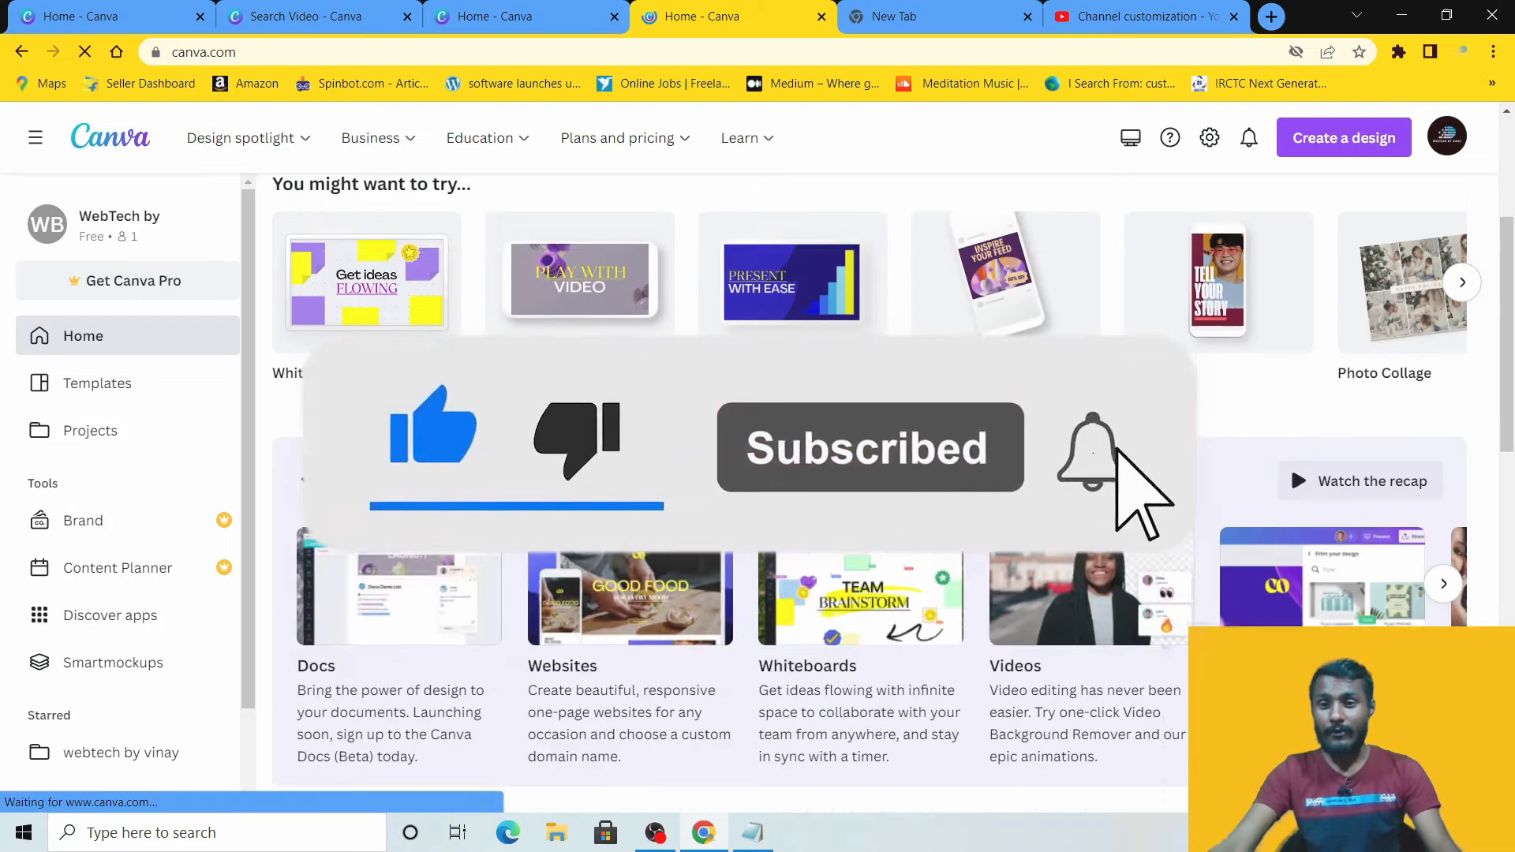
pyautogui.scroll(3, 629, 452)
pyautogui.scroll(-5, 629, 452)
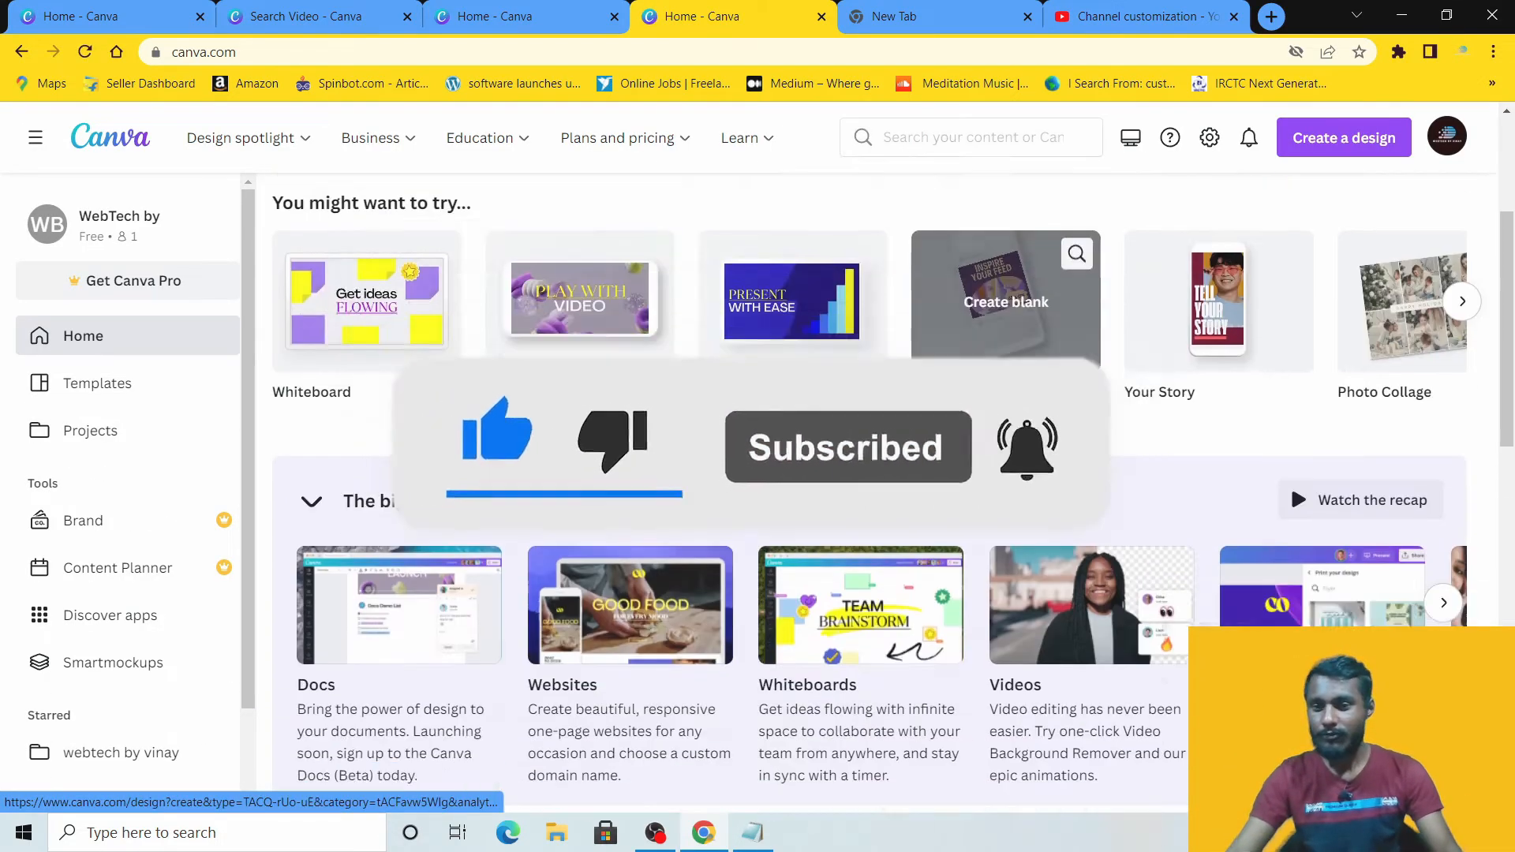
pyautogui.scroll(5, 687, 442)
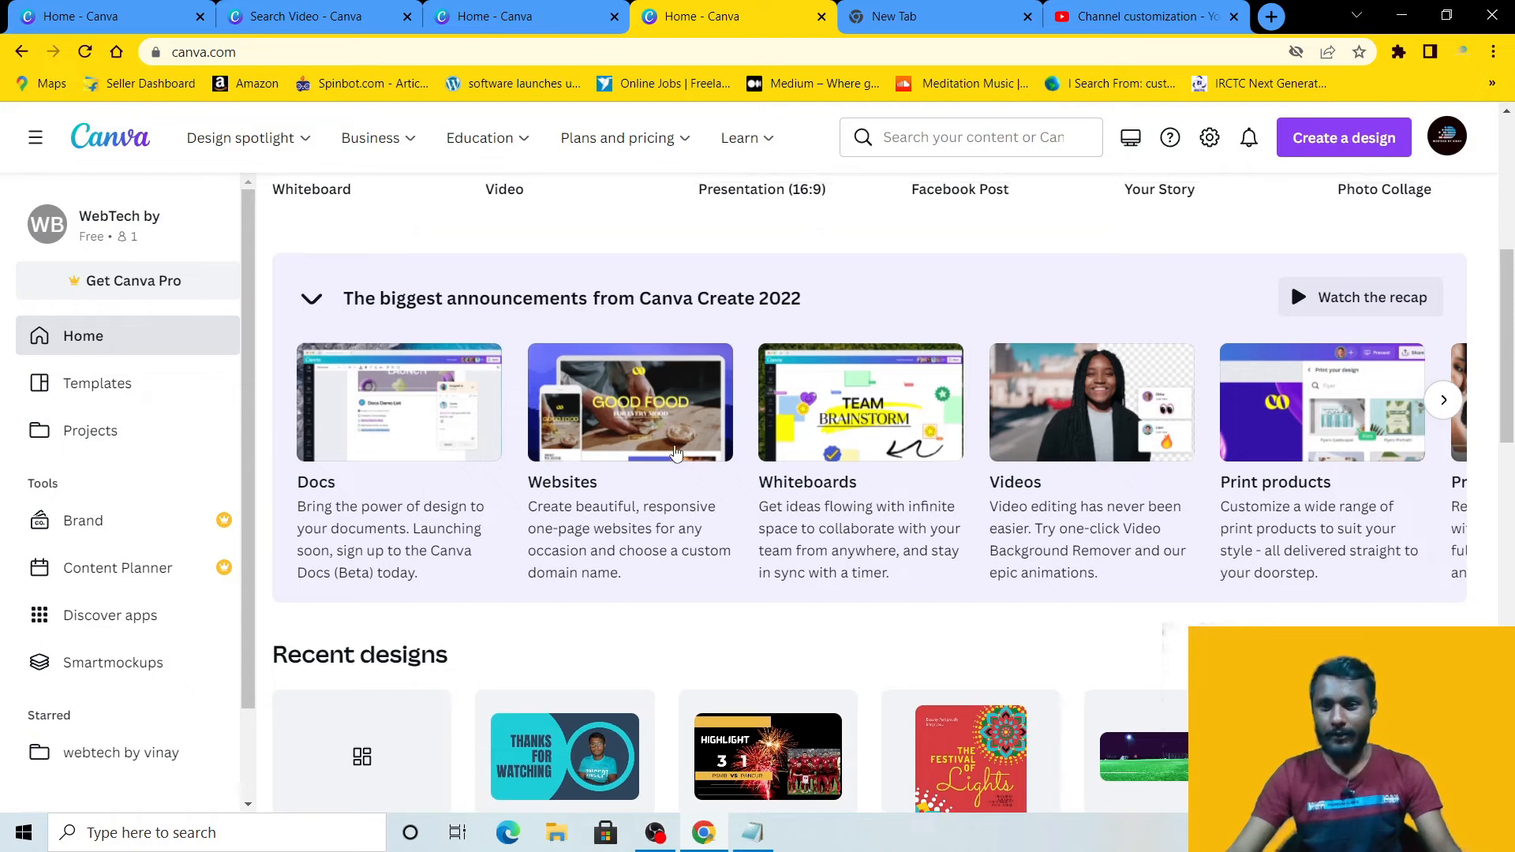
# Step: Create a blank Presentation (16:9) design from the suggested design types on the home page
pyautogui.moveTo(825, 483)
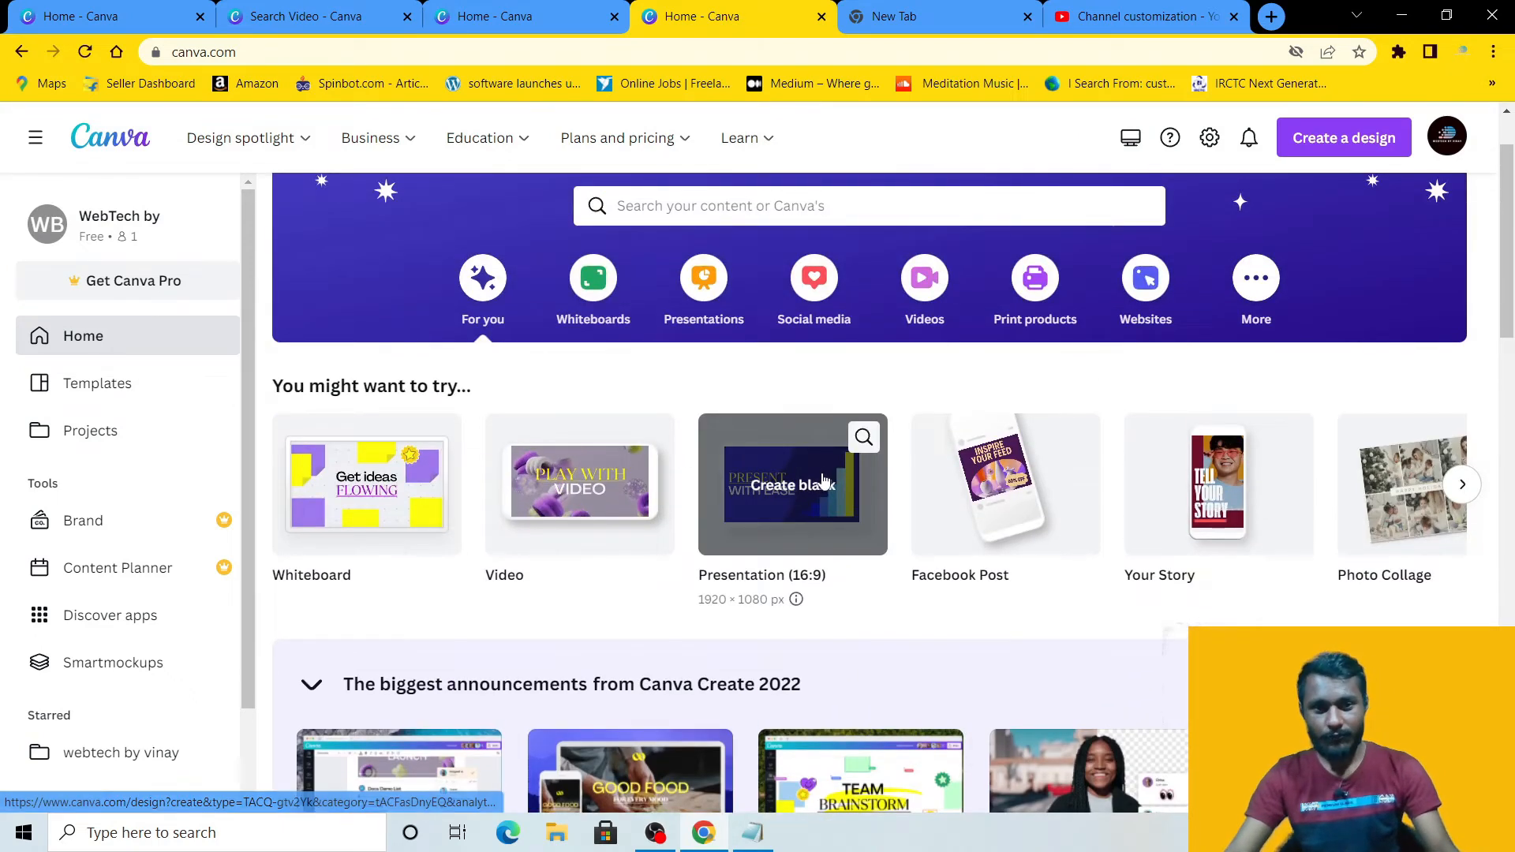
pyautogui.scroll(-1, 576, 433)
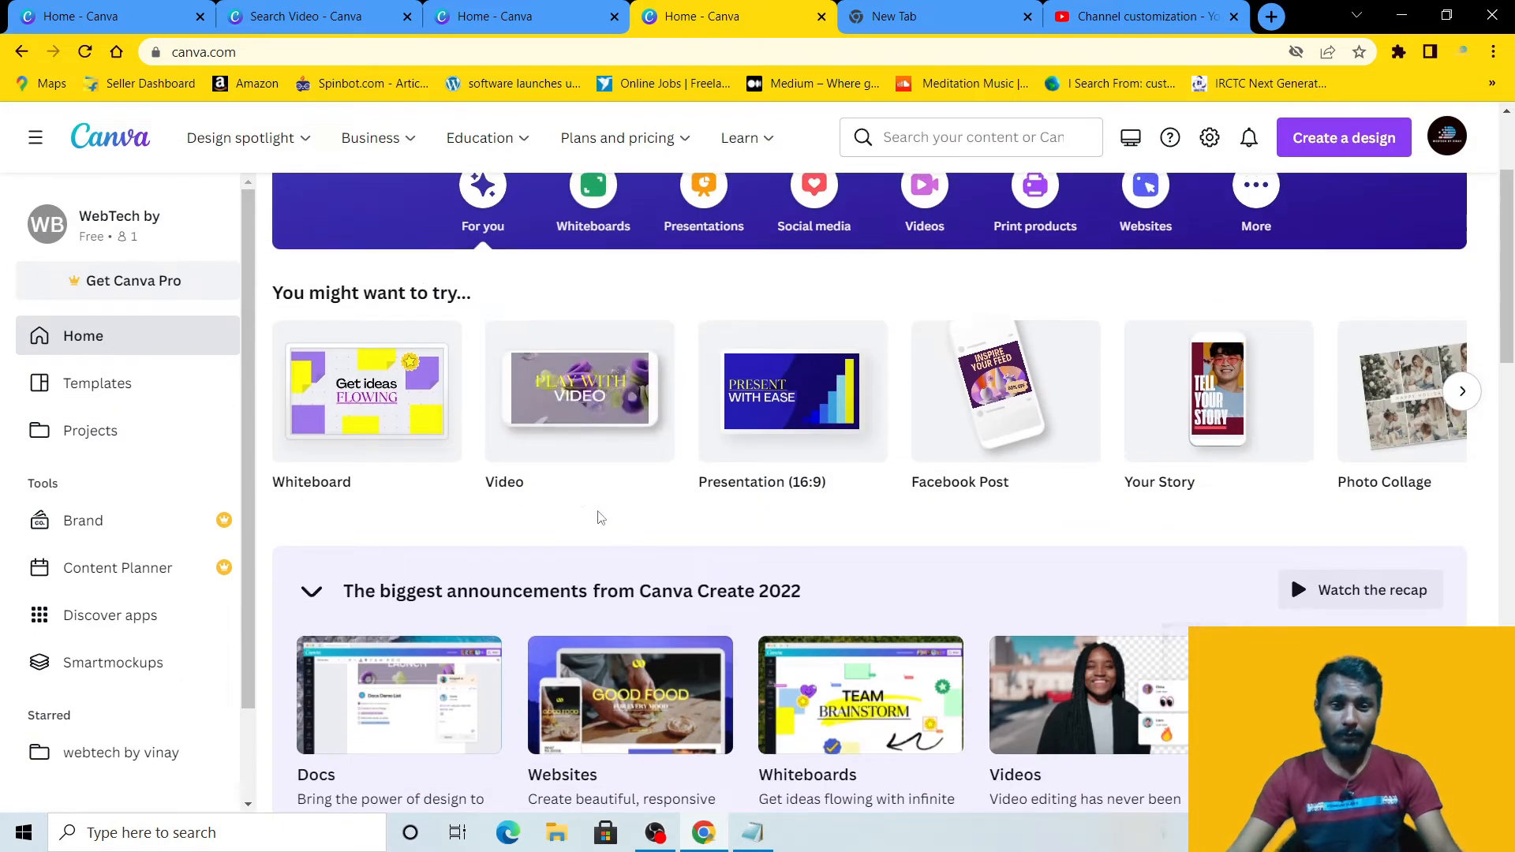
pyautogui.scroll(1, 624, 537)
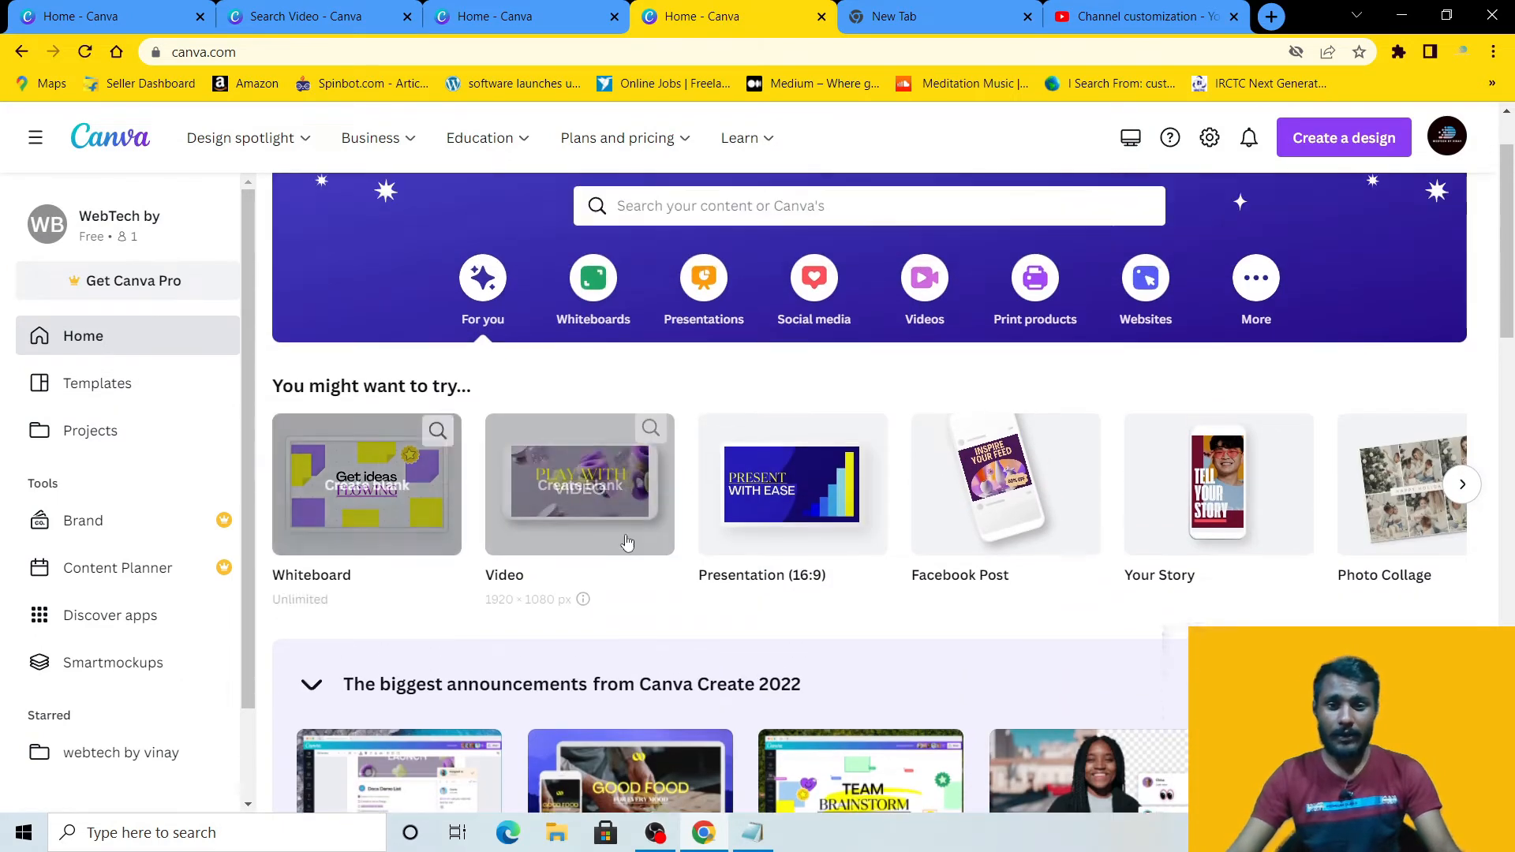
pyautogui.click(763, 517)
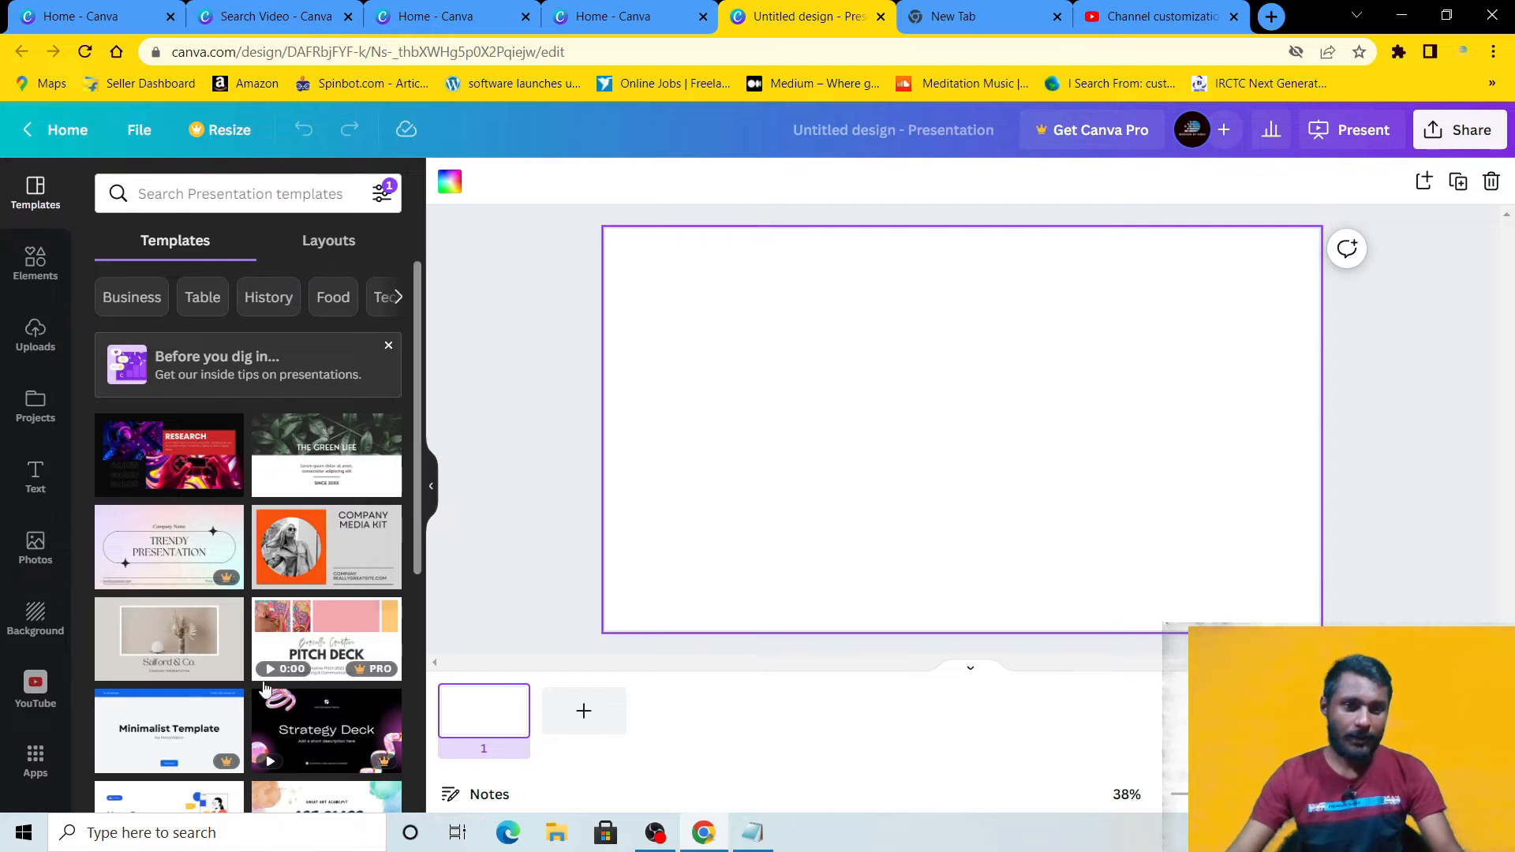
# Step: Search the presentation templates for "company"
pyautogui.click(201, 192)
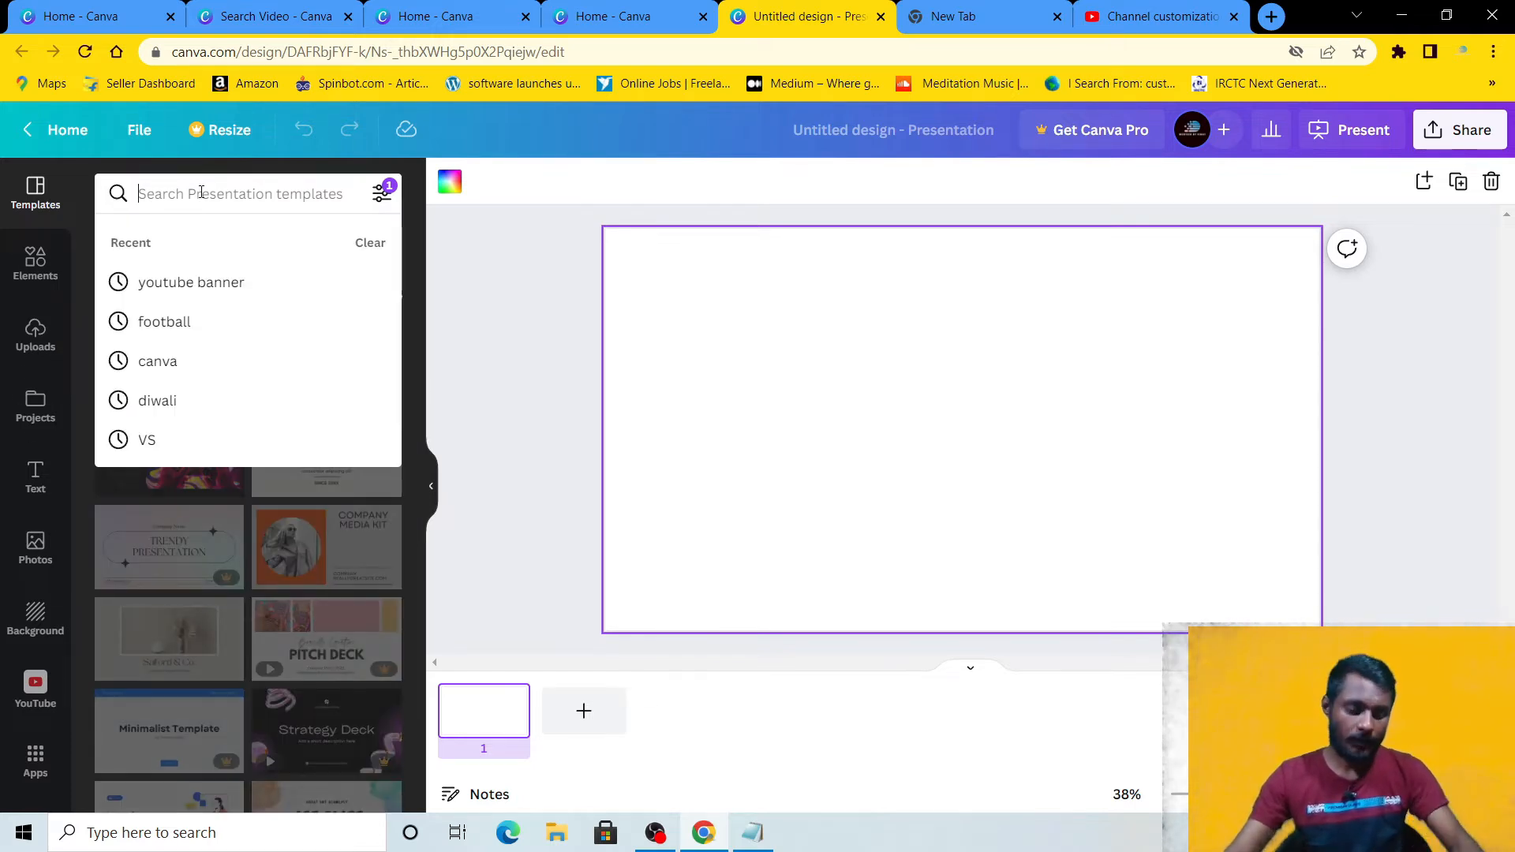
pyautogui.write('ca')
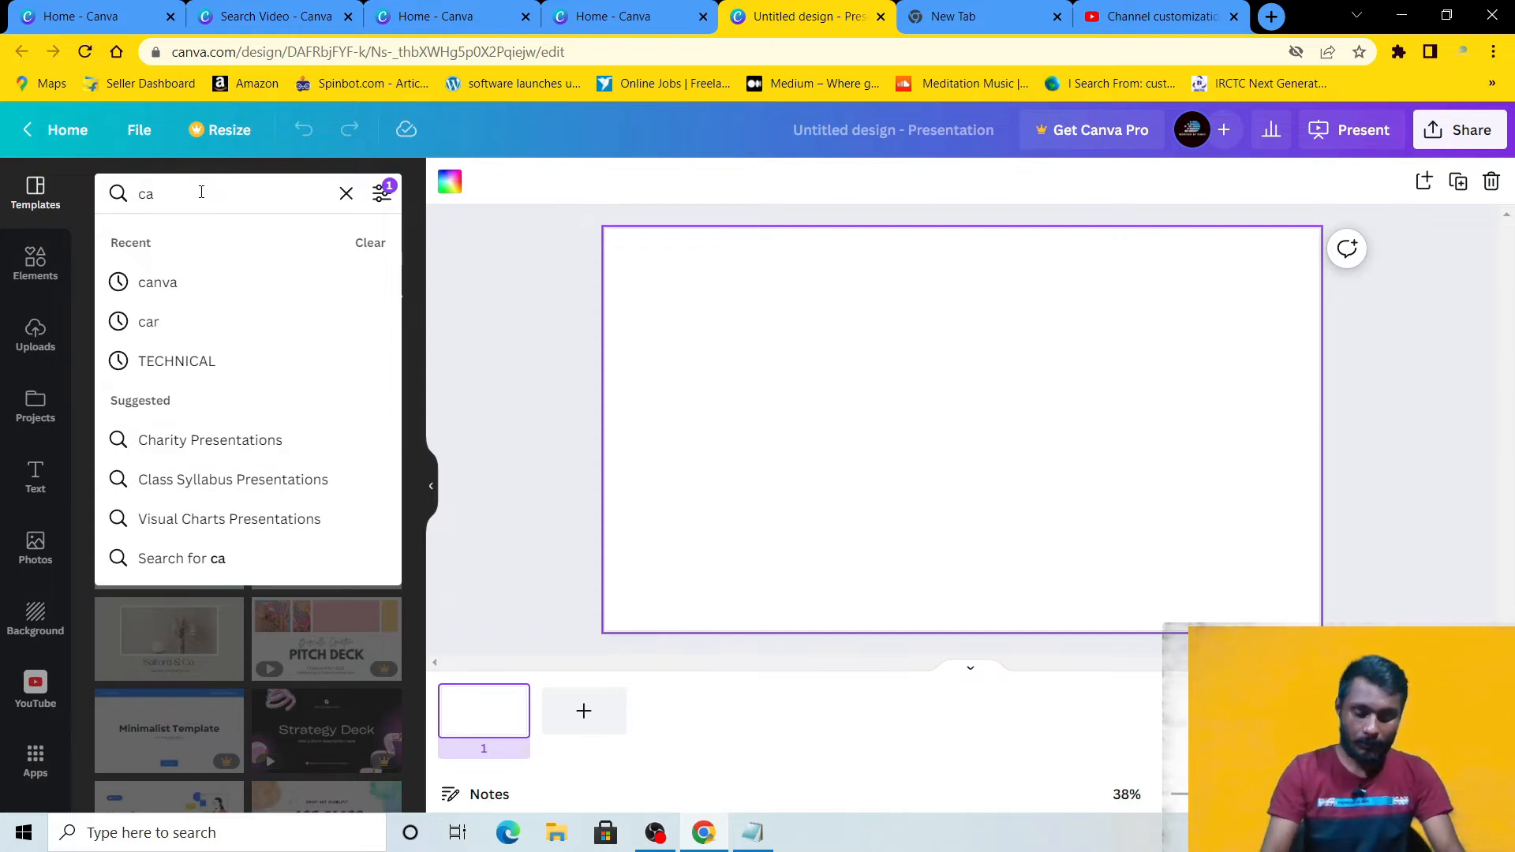
pyautogui.press('BackSpace')
pyautogui.write('ompany')
pyautogui.press('Return')
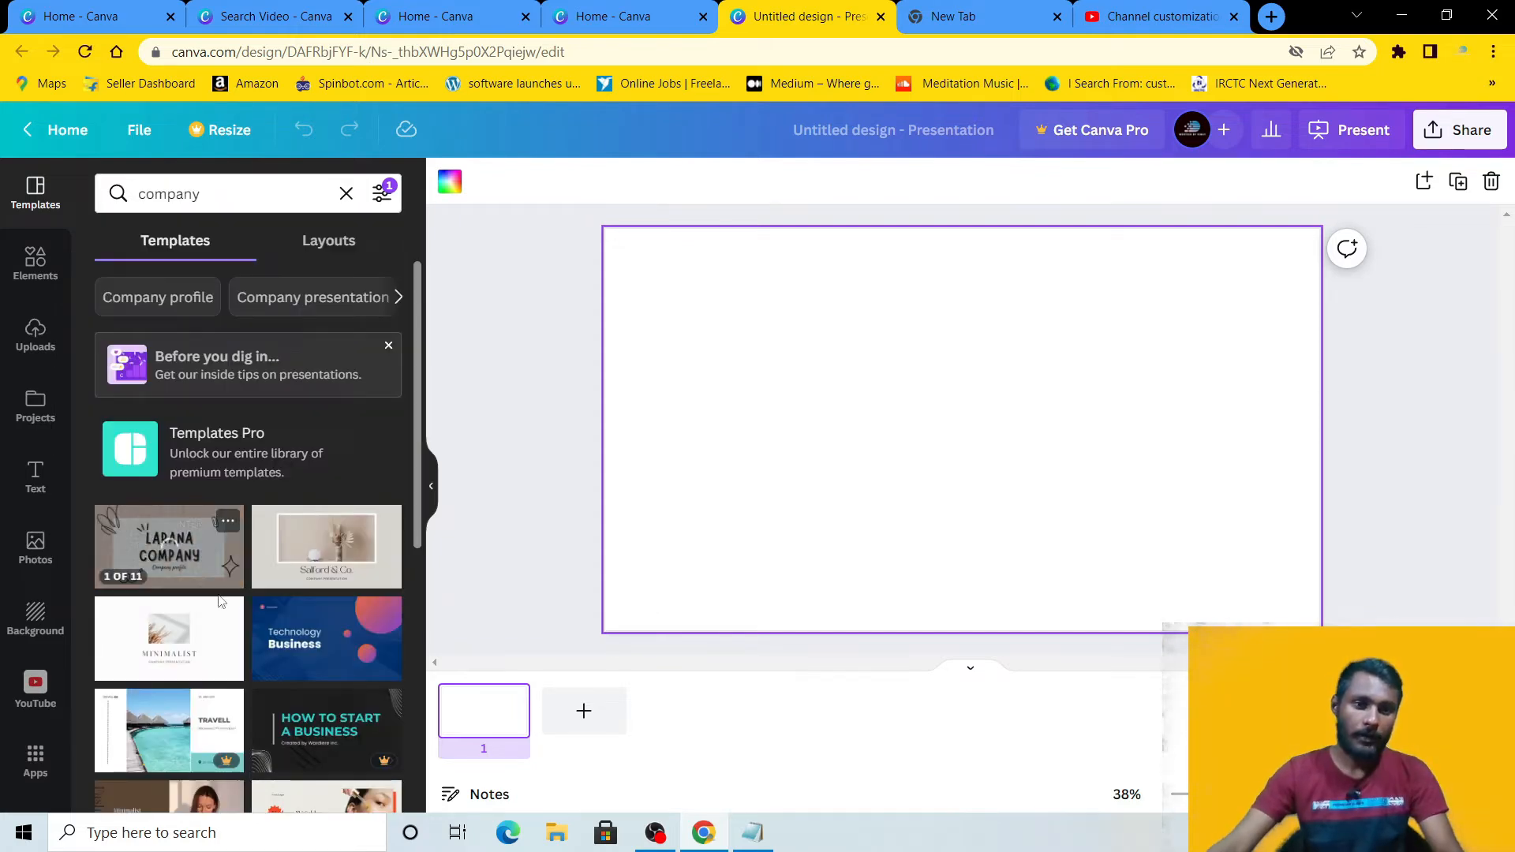
# Step: Browse the company templates and apply the "About Meeting" page of the Blue Modern Technology Business Presentation to the blank page
pyautogui.scroll(-3, 169, 558)
pyautogui.scroll(-4, 169, 558)
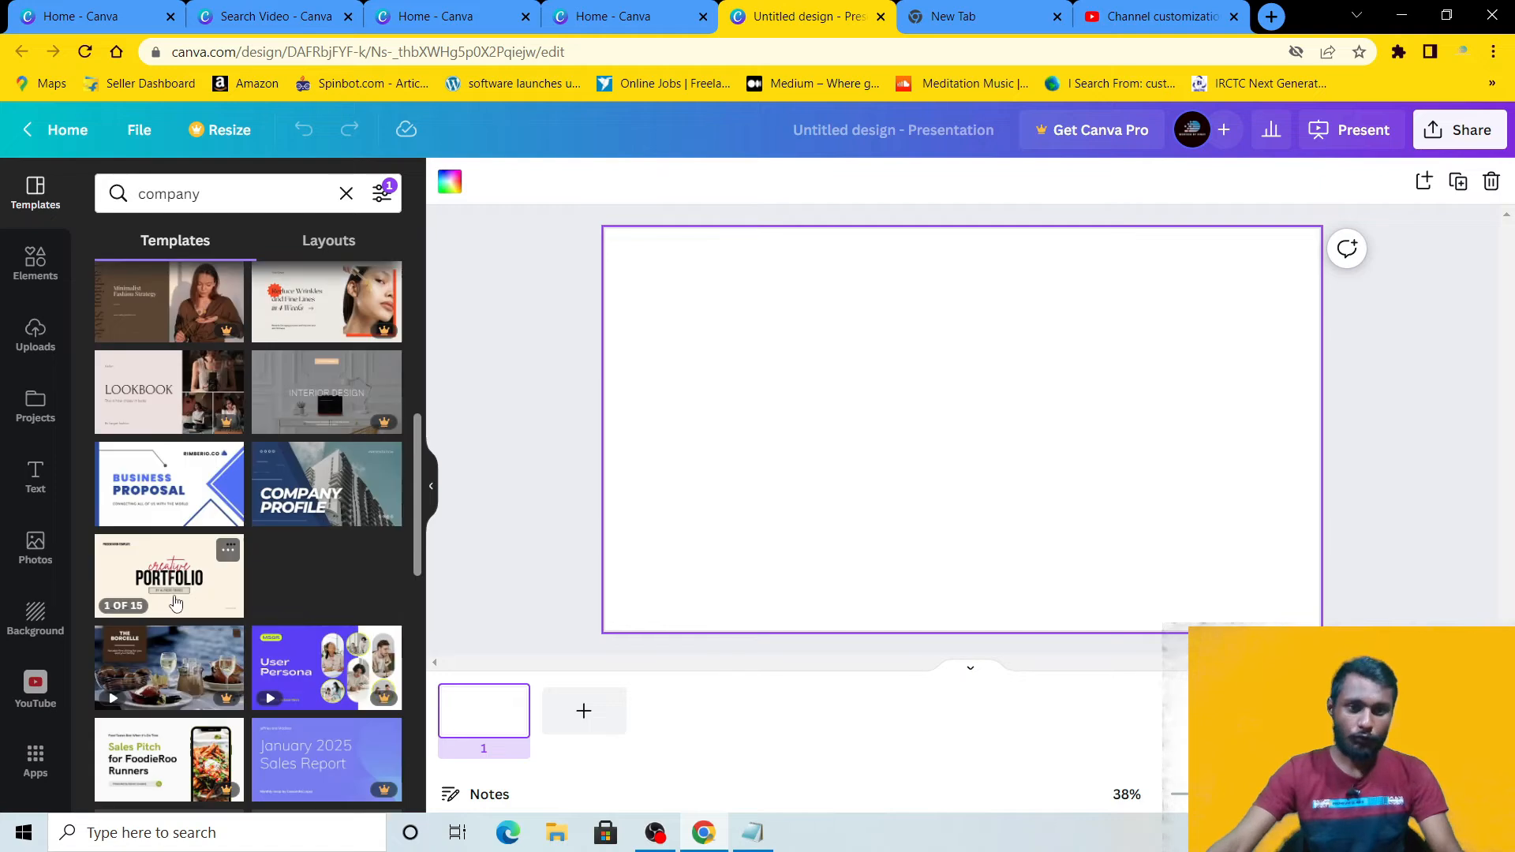
pyautogui.scroll(-4, 258, 550)
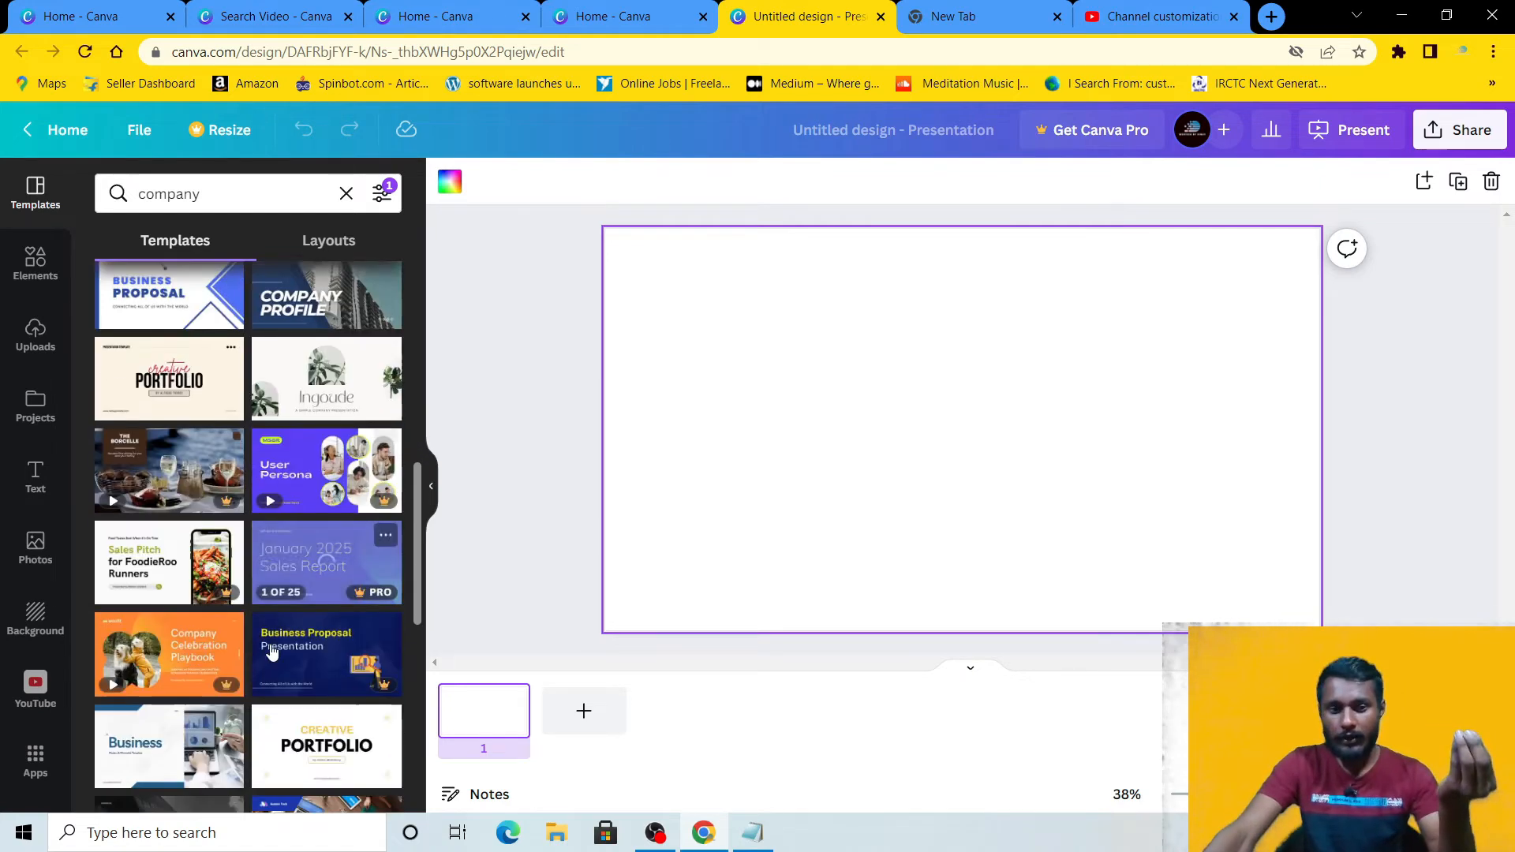
pyautogui.scroll(-3, 244, 521)
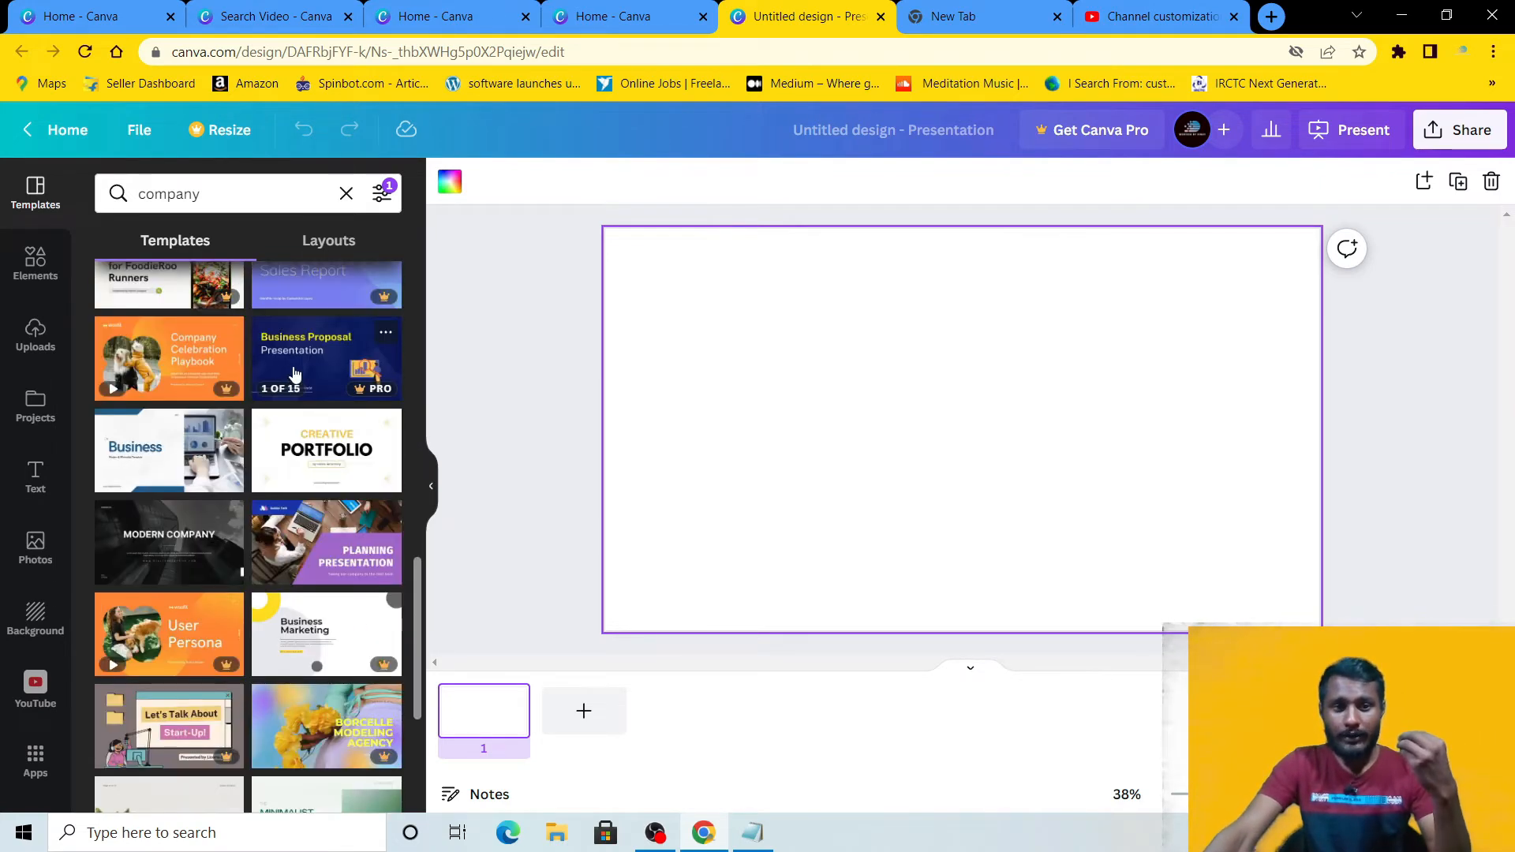
pyautogui.scroll(-1, 223, 484)
pyautogui.scroll(-1, 226, 486)
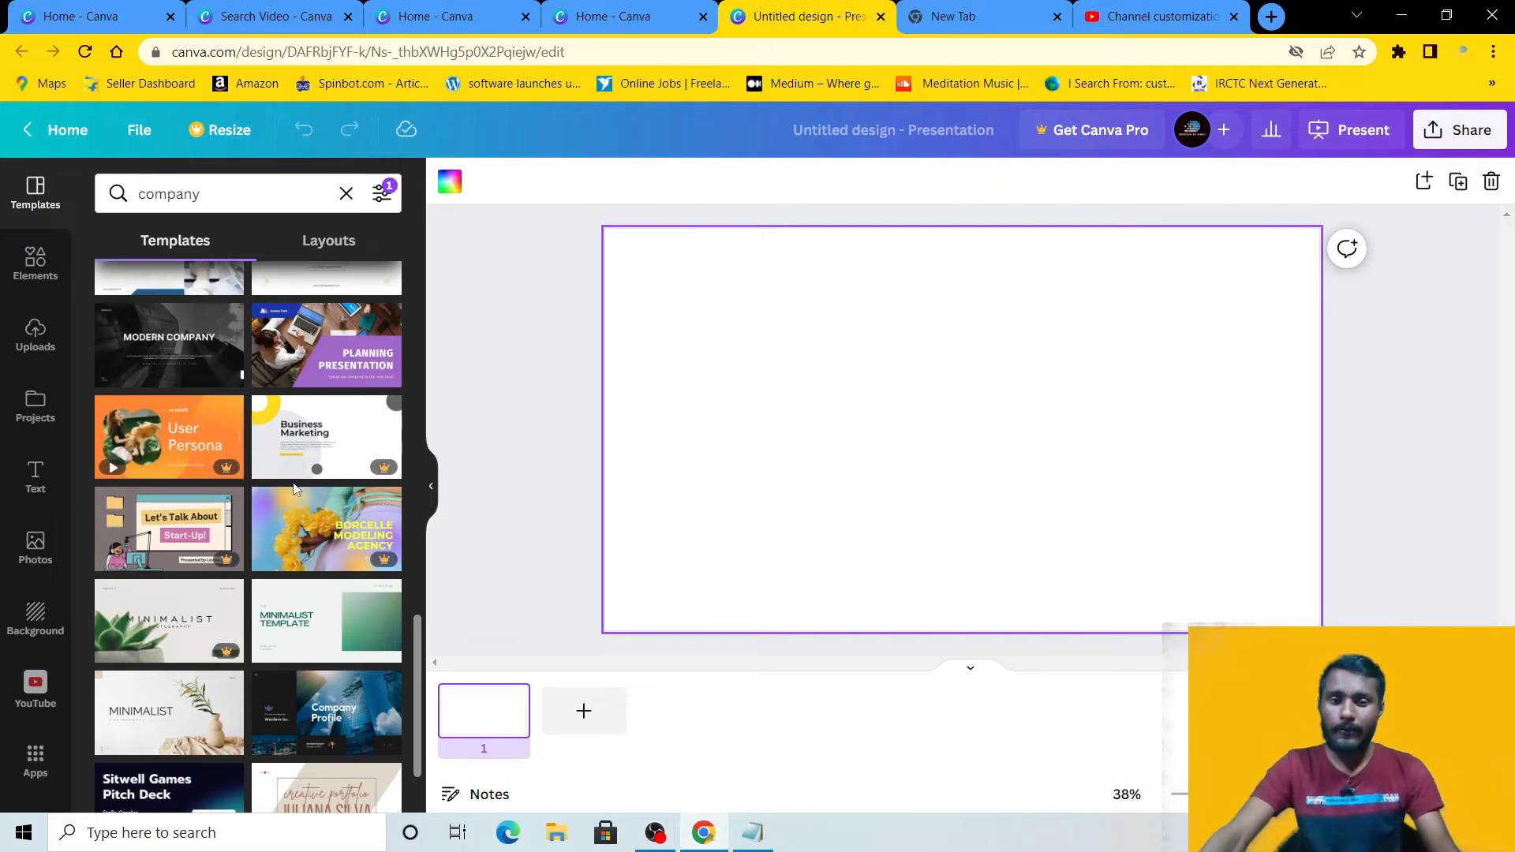
pyautogui.scroll(-3, 272, 488)
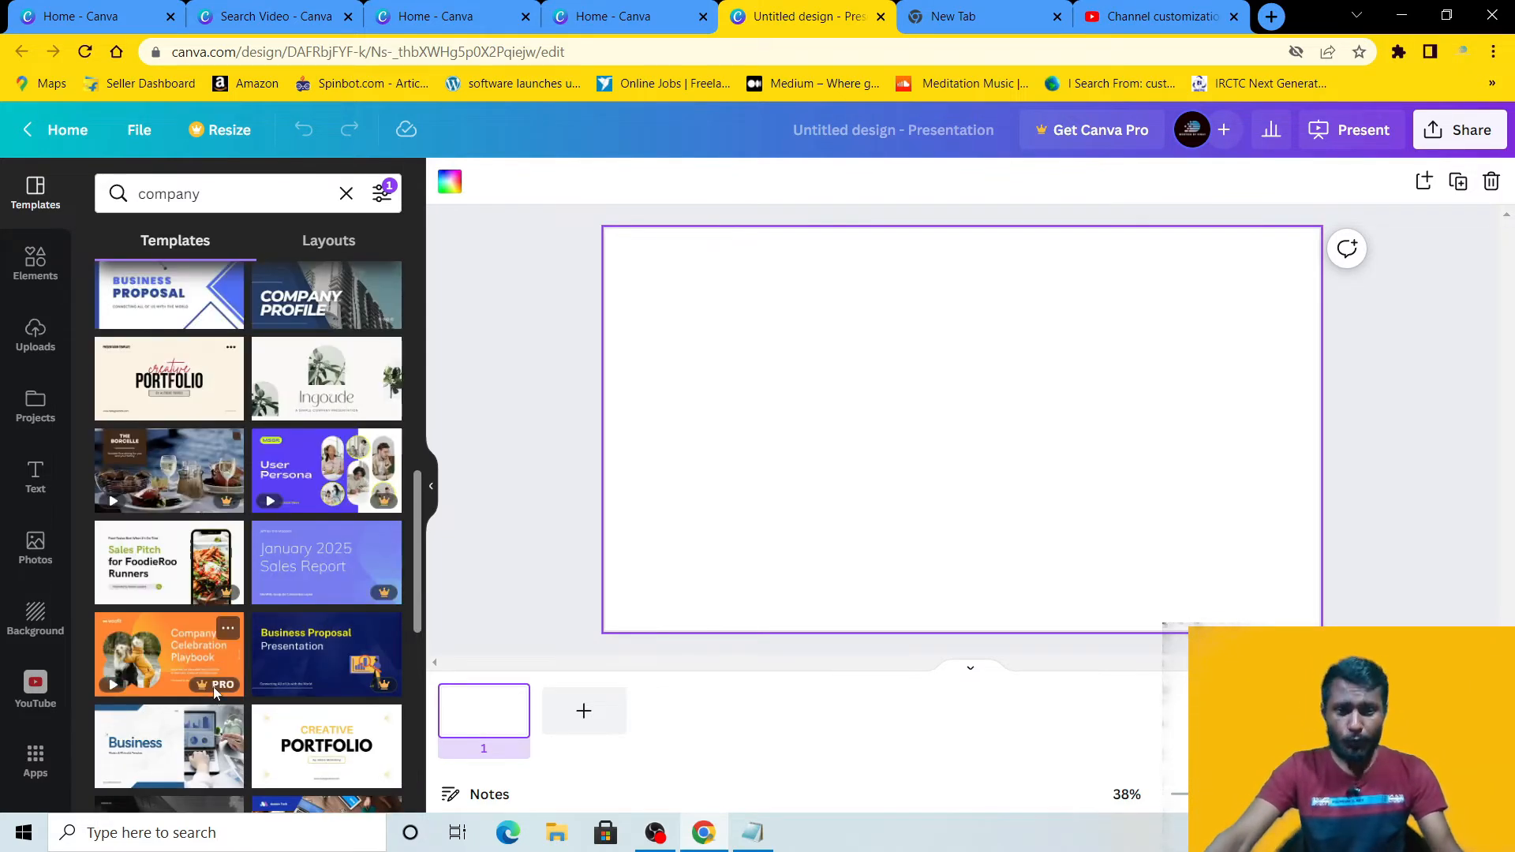
pyautogui.scroll(5, 237, 584)
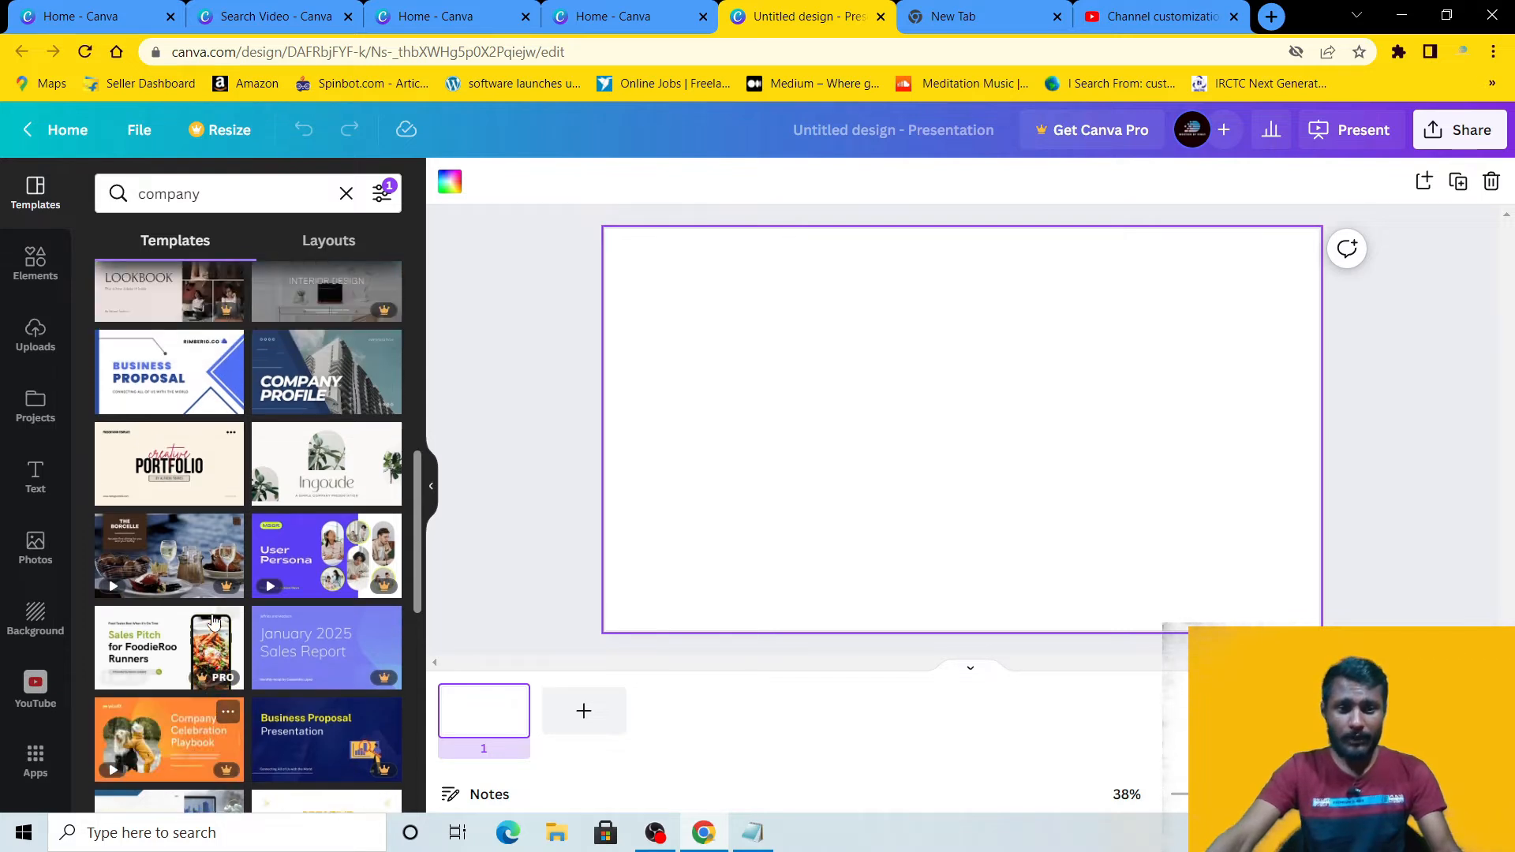
pyautogui.scroll(5, 209, 577)
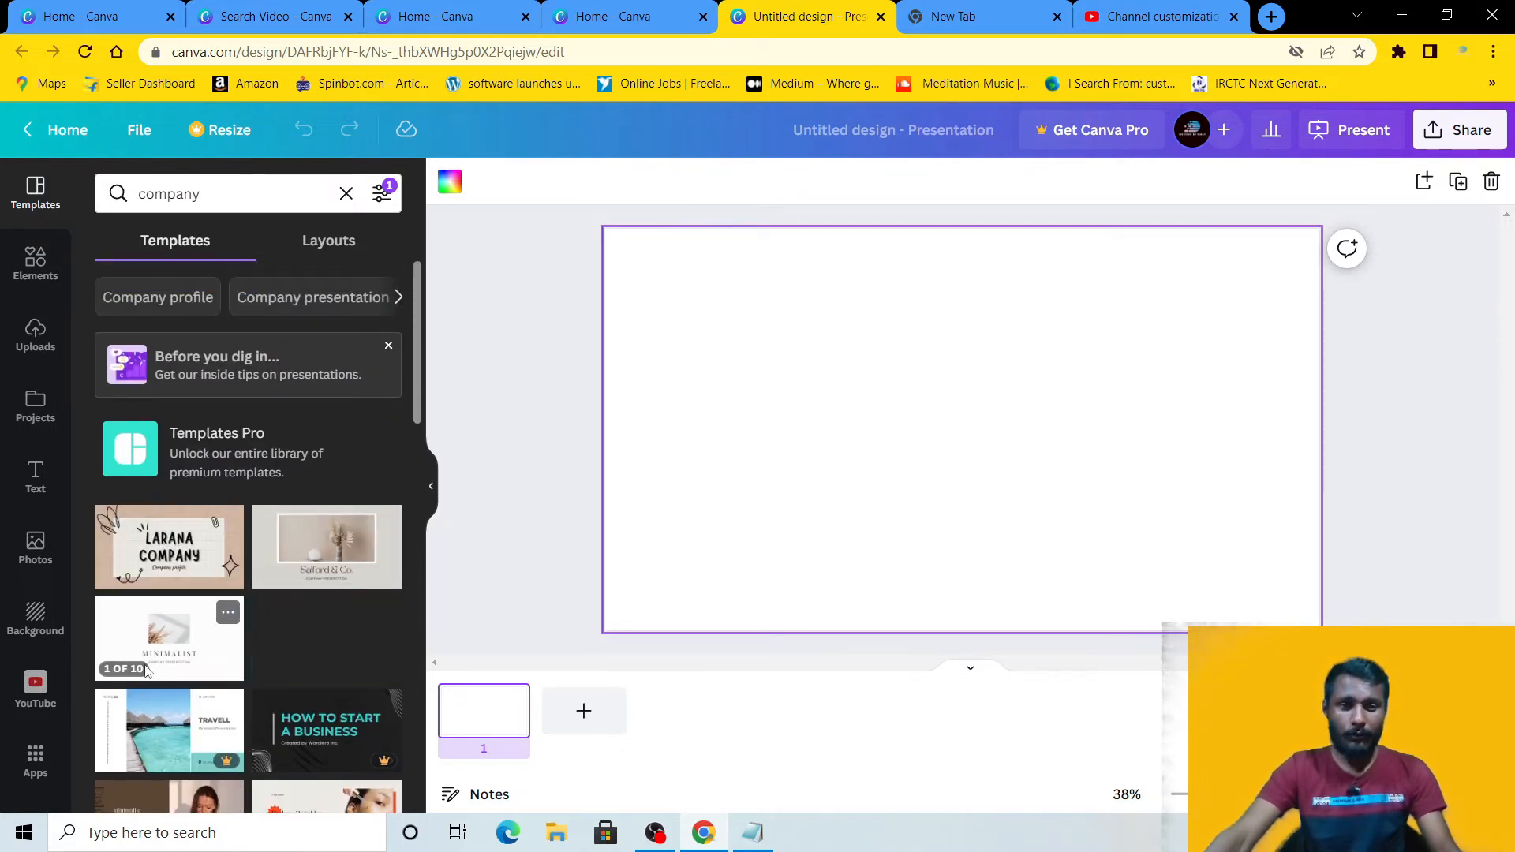
pyautogui.scroll(-1, 320, 645)
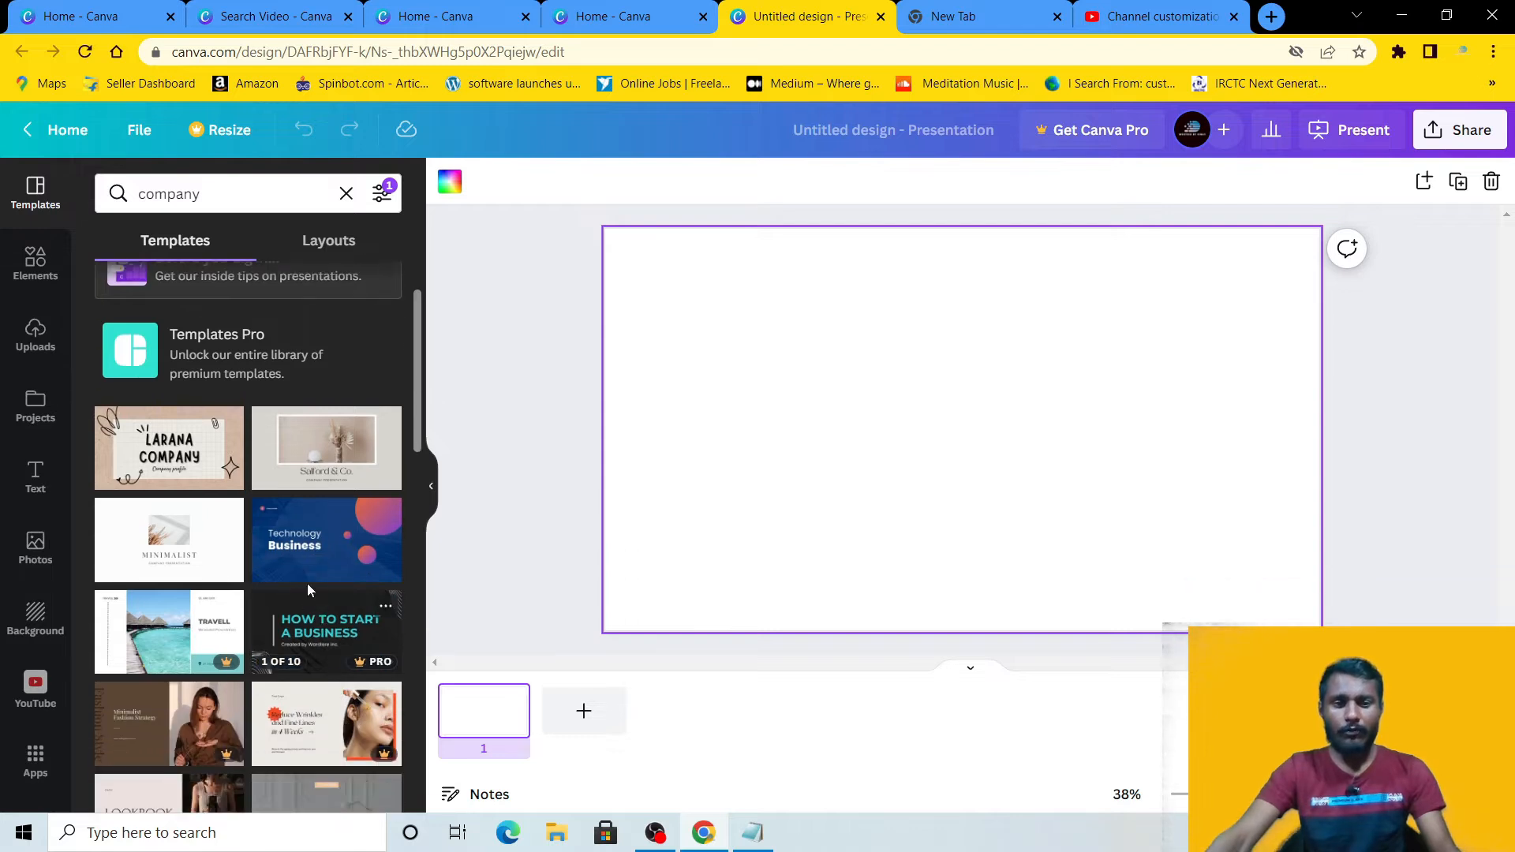
pyautogui.click(325, 562)
pyautogui.scroll(3, 330, 551)
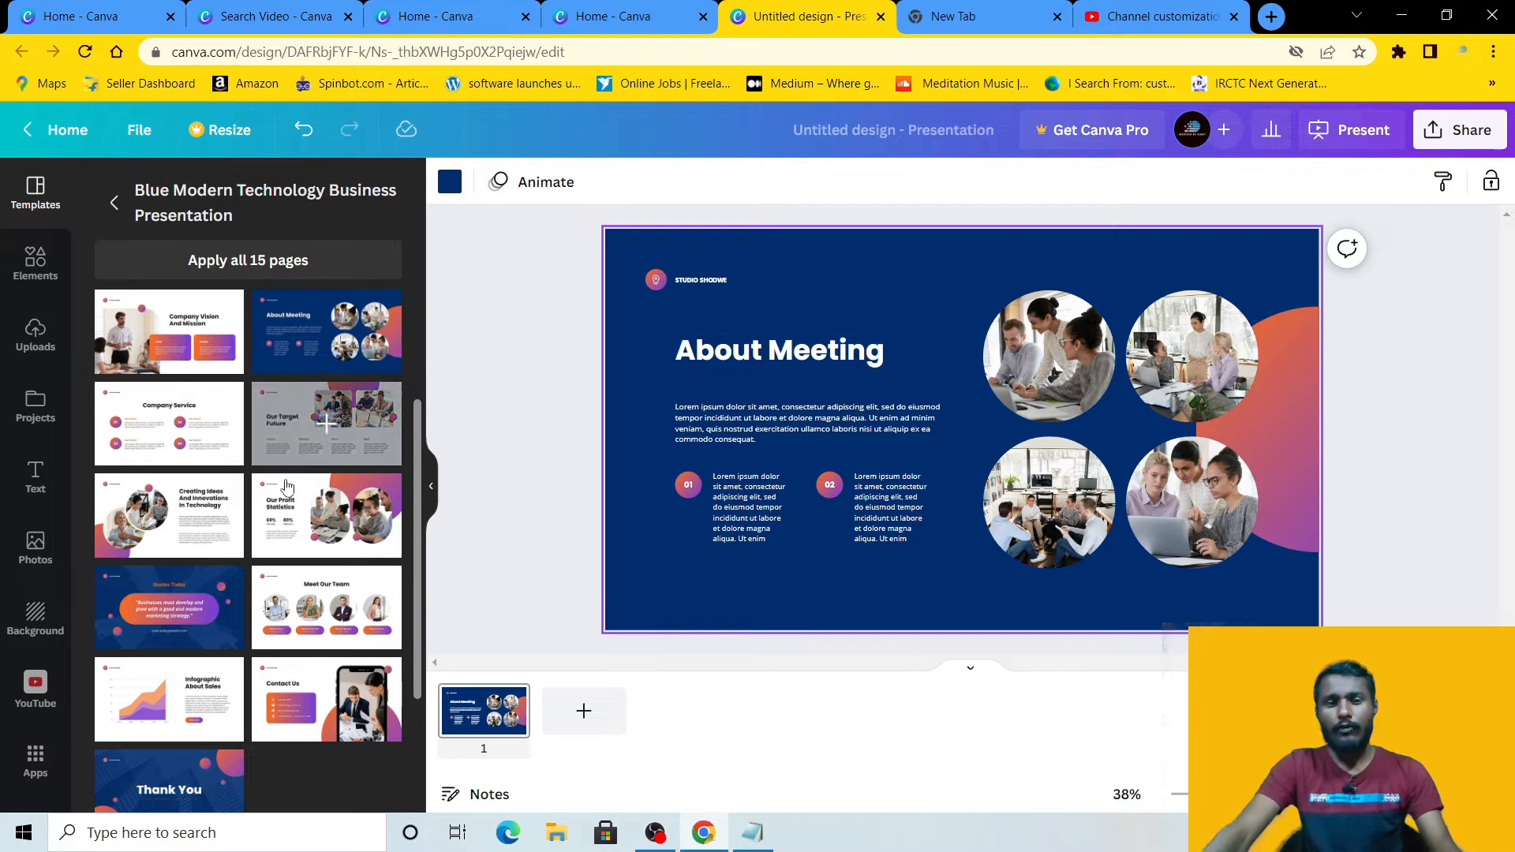
# Step: Add a second page and fill it with the "Creating Ideas And Innovations In Technology" layout from the same template
pyautogui.scroll(-3, 189, 584)
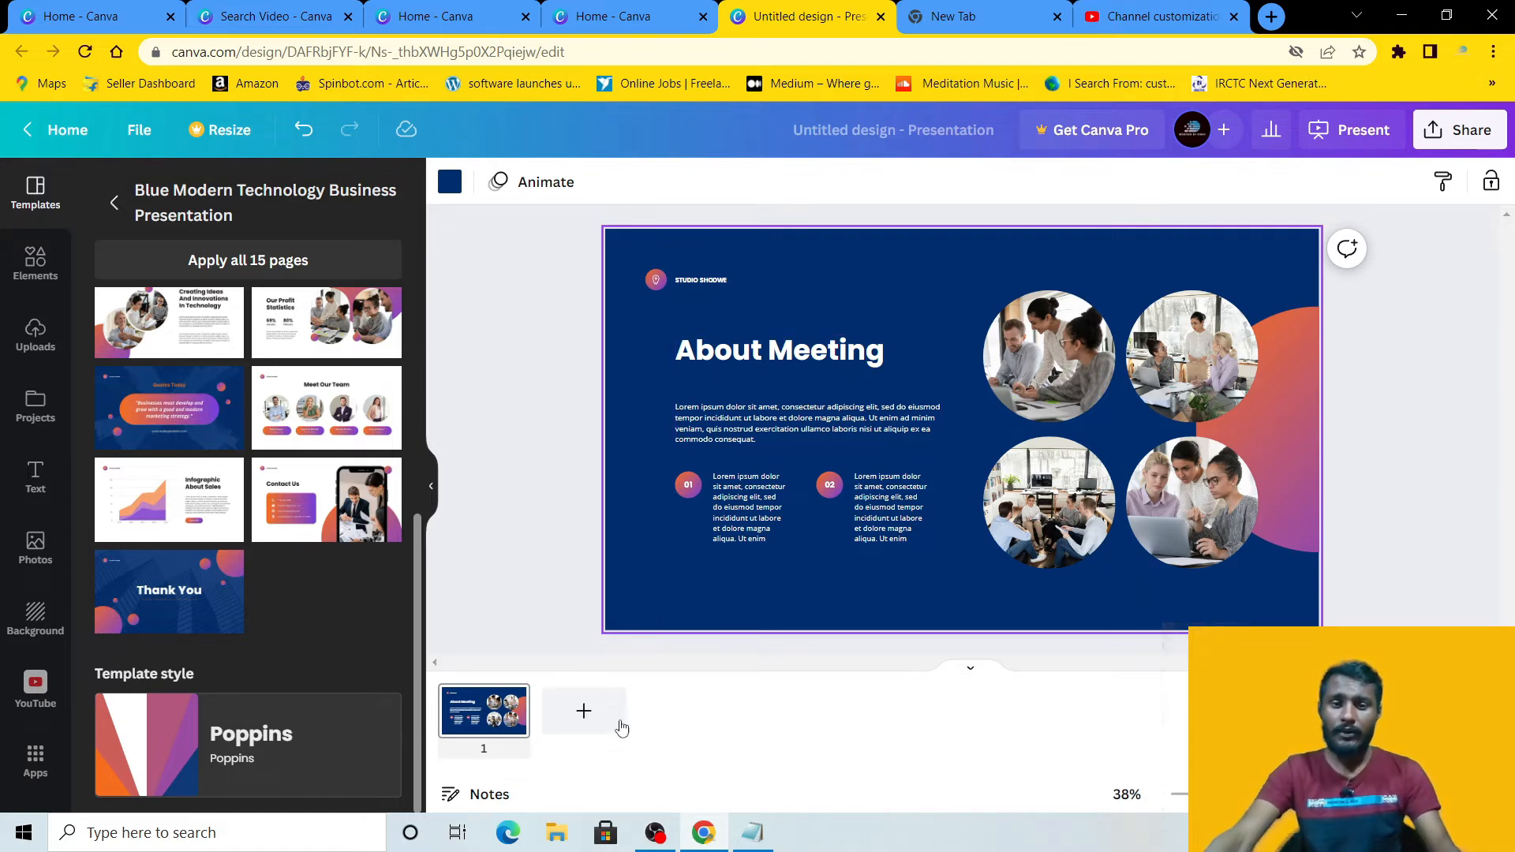
pyautogui.click(585, 711)
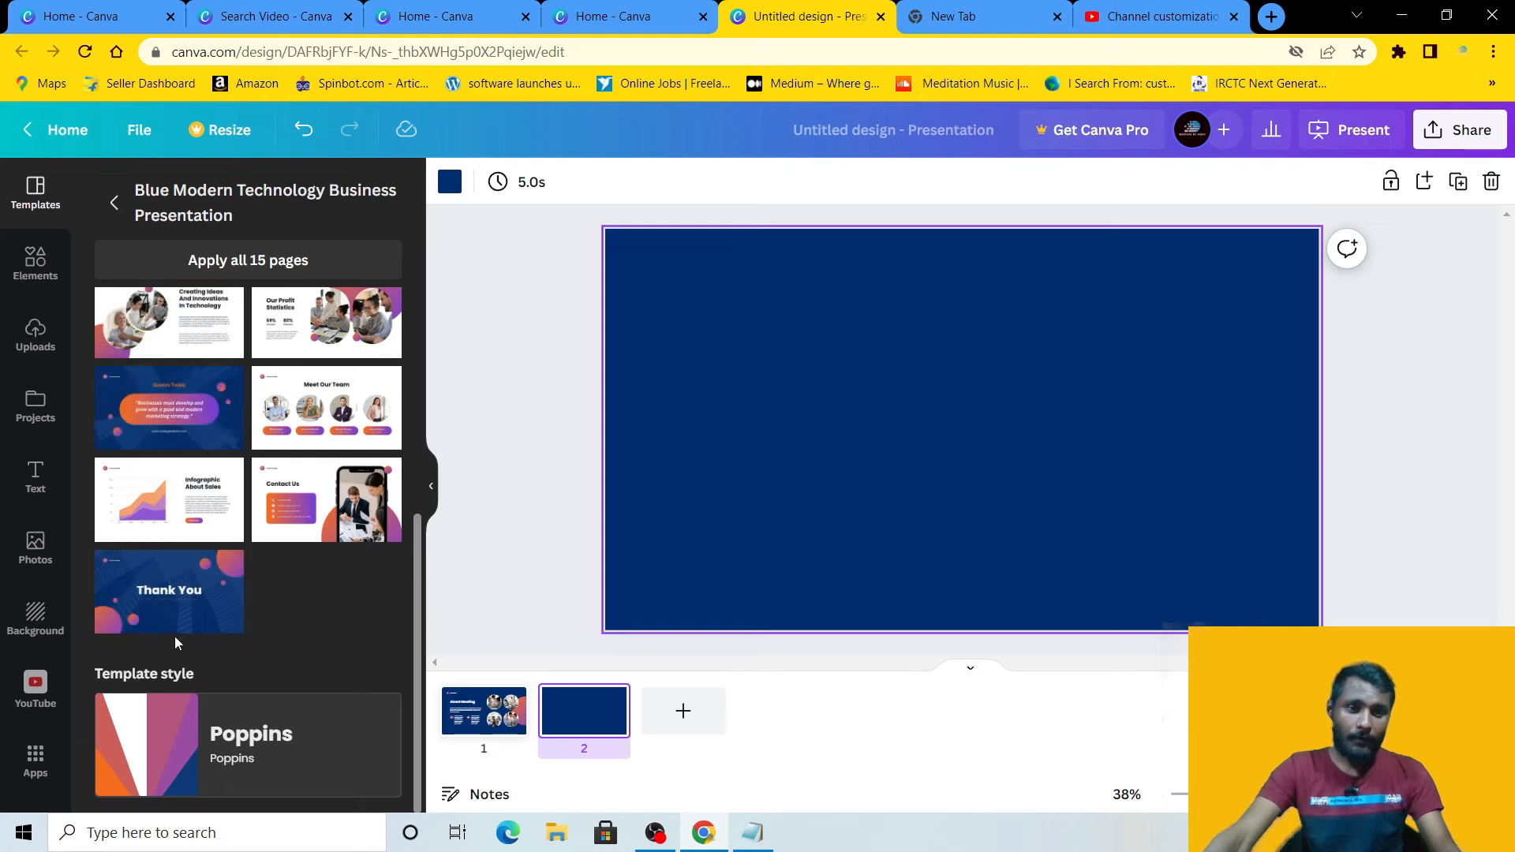
pyautogui.click(204, 324)
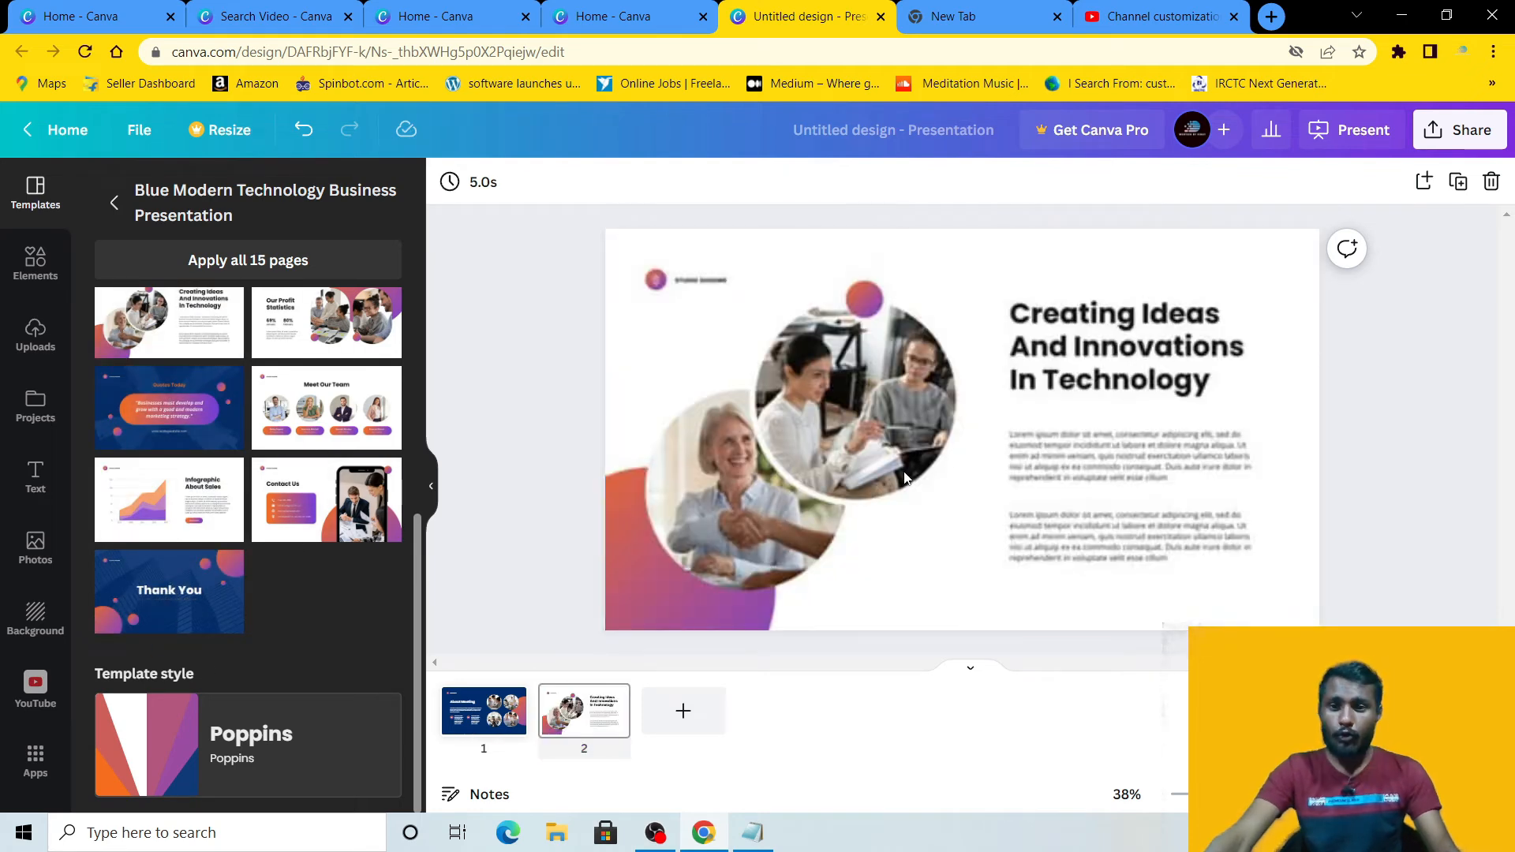
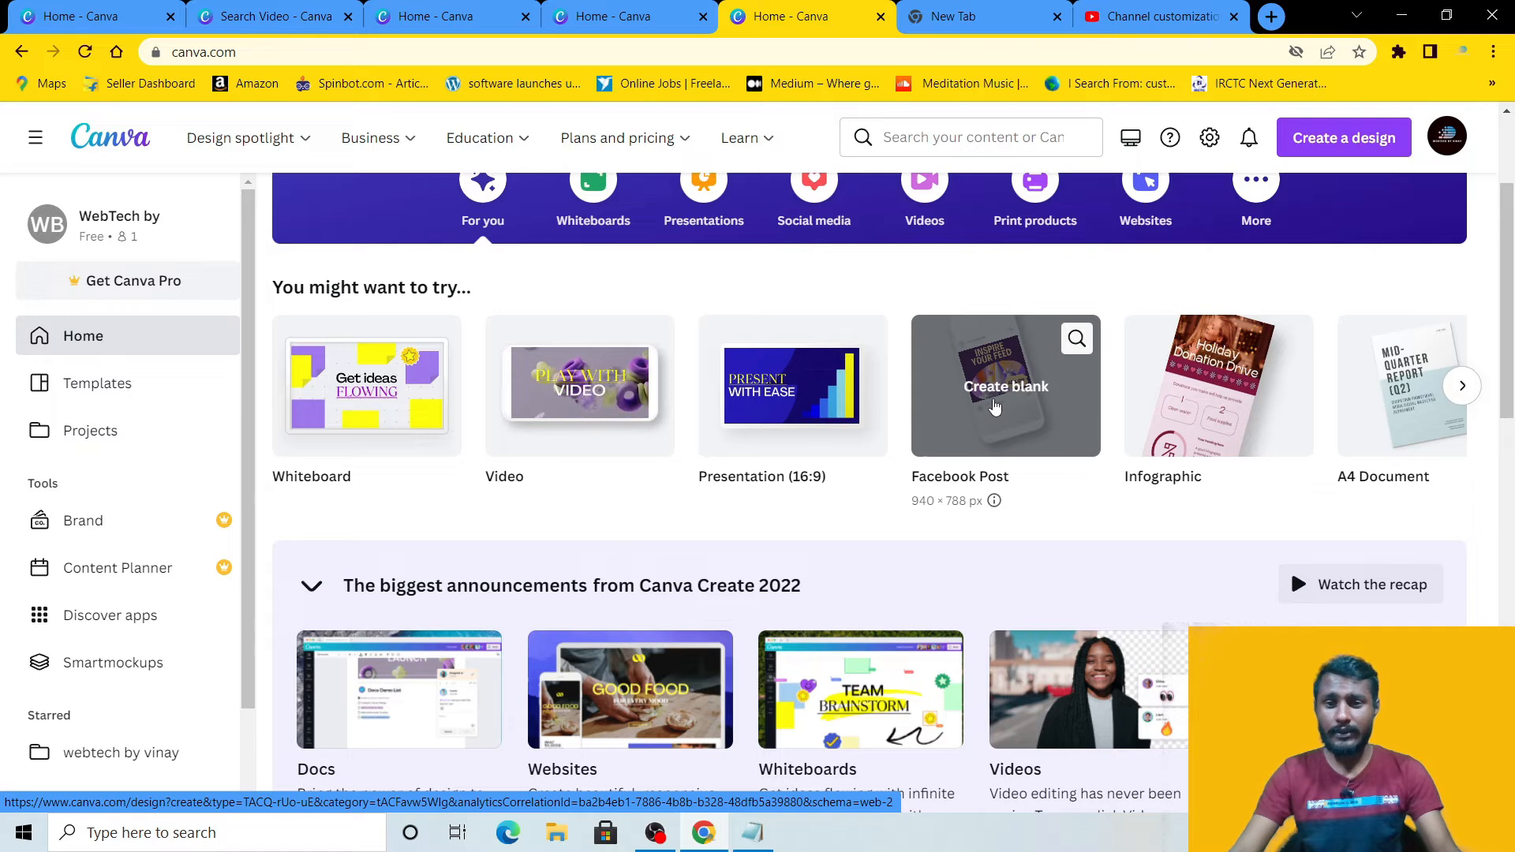
# Step: Search the design types for "face" and create a blank 940 × 788 px Facebook Post
pyautogui.scroll(3, 1065, 422)
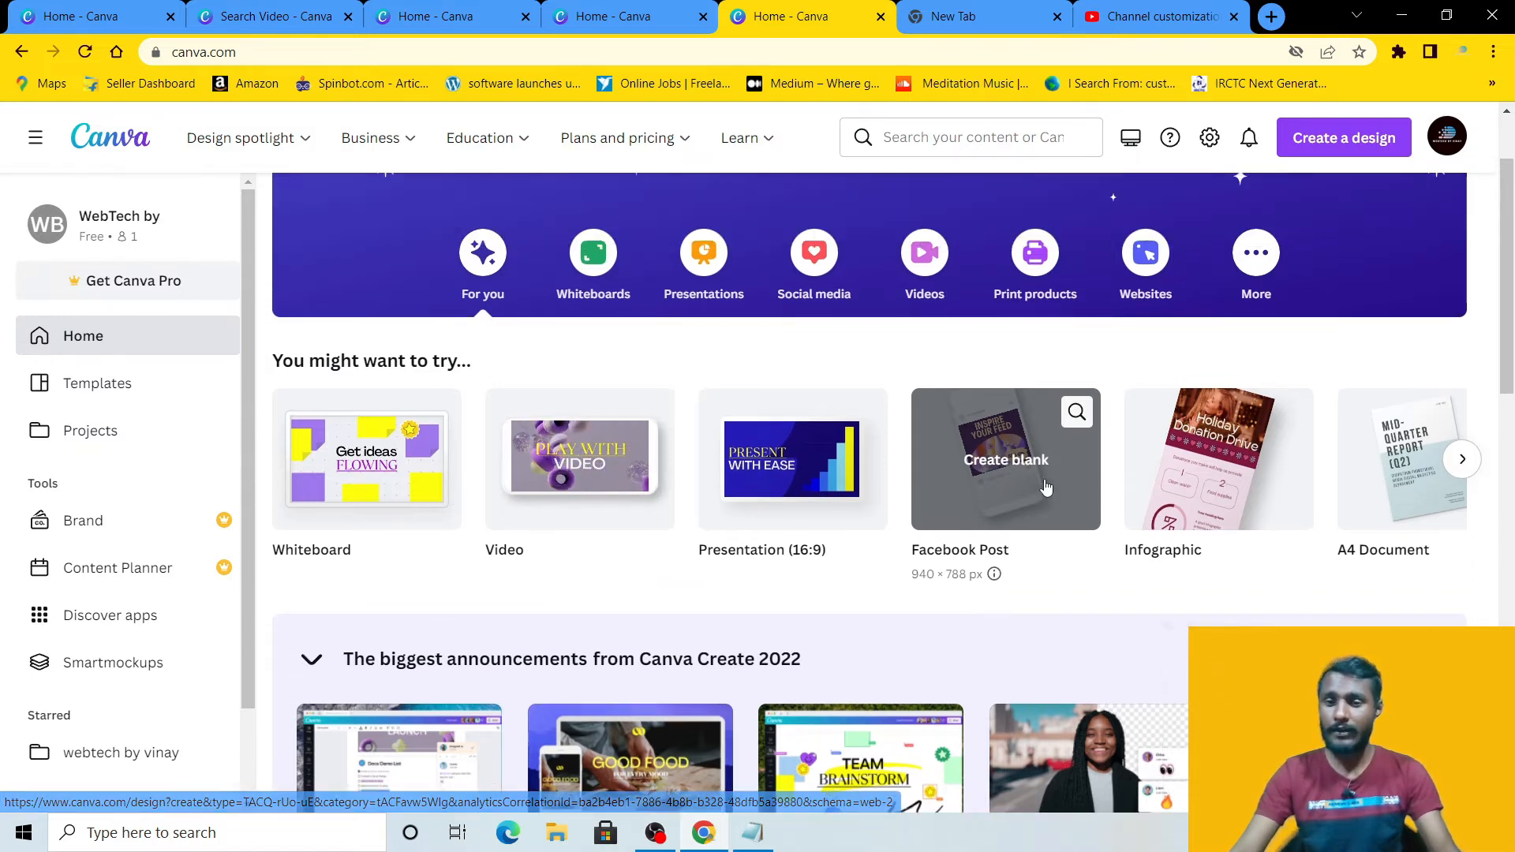
pyautogui.click(1305, 142)
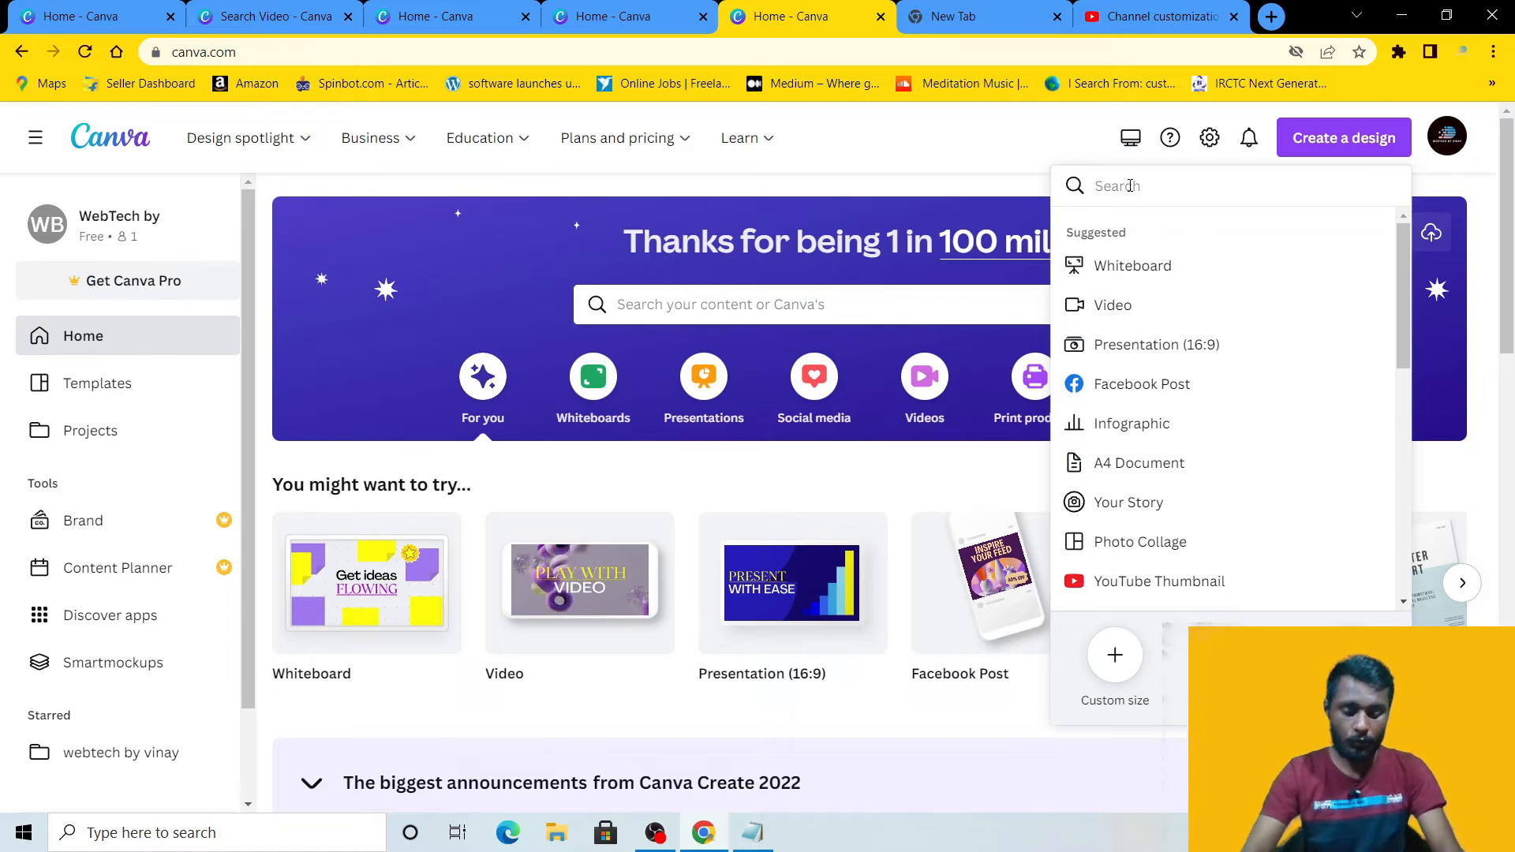
pyautogui.write('face')
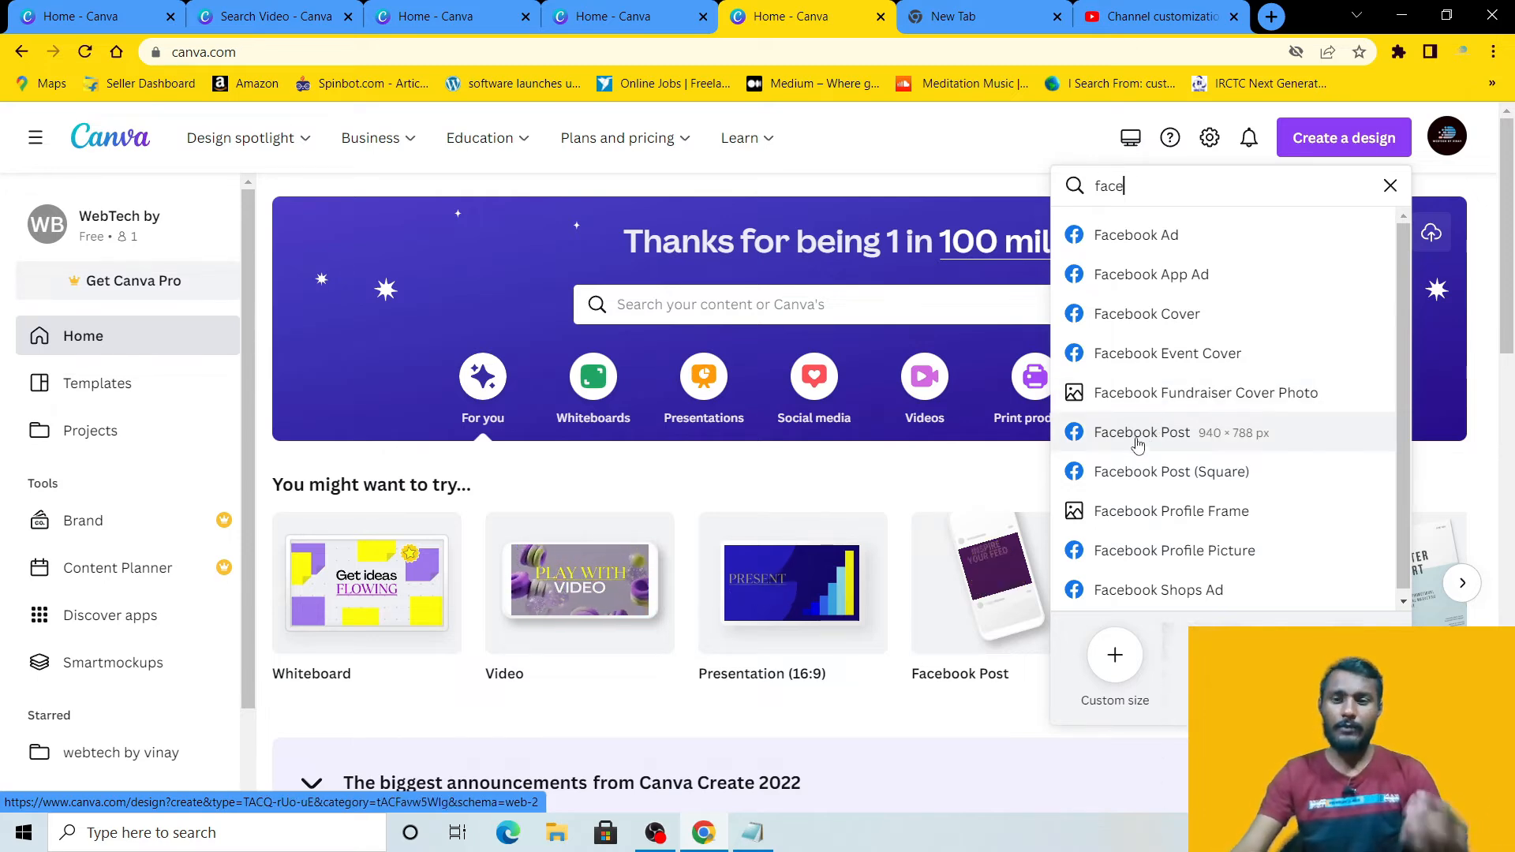
pyautogui.click(1140, 432)
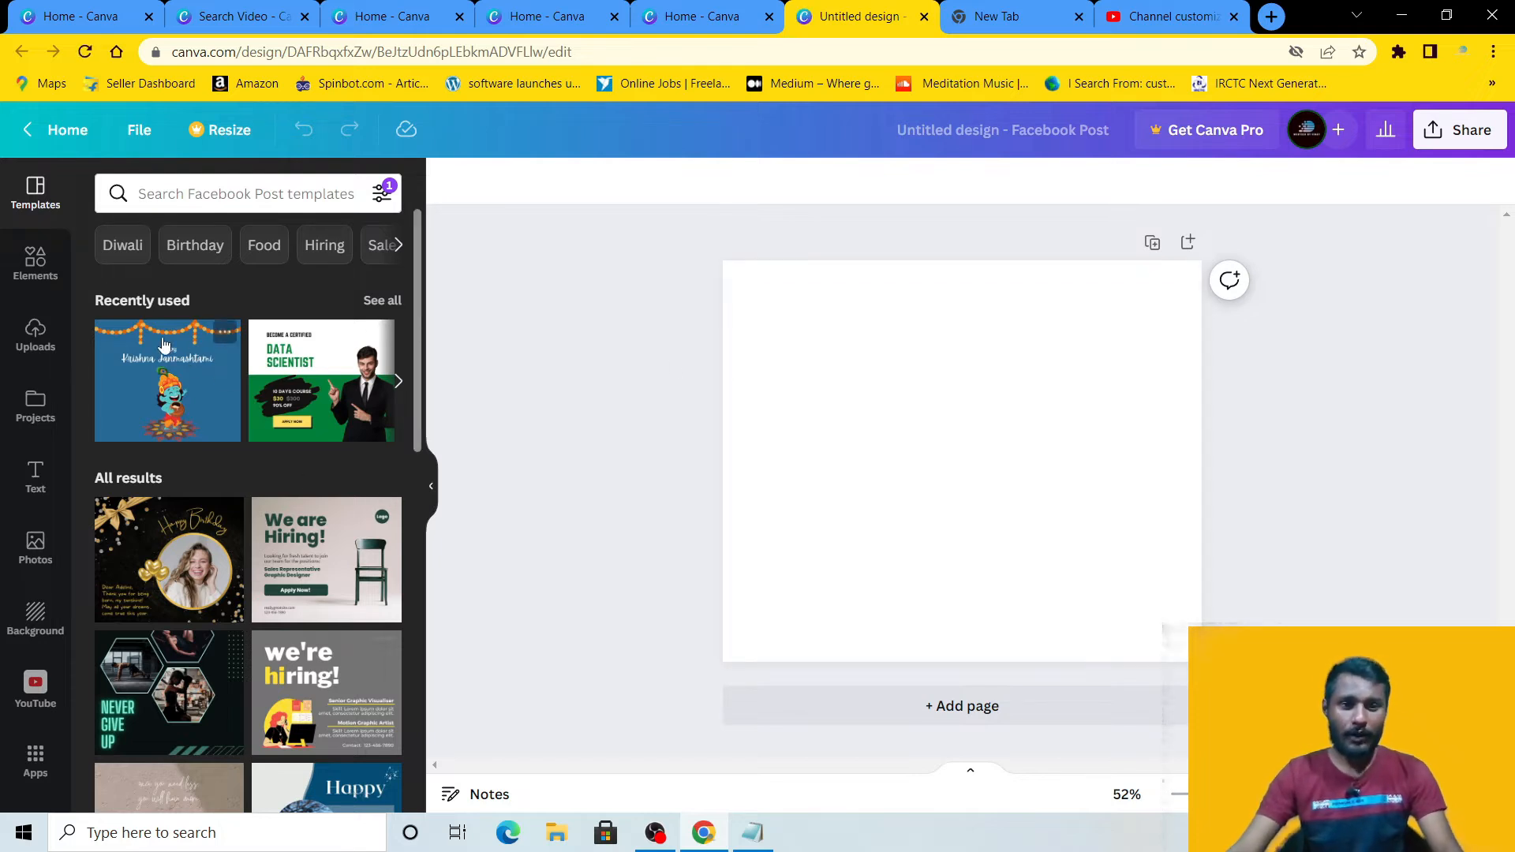
# Step: Search the Facebook Post templates for "gurunanak janti" and clear the search
pyautogui.scroll(-3, 364, 528)
pyautogui.scroll(3, 364, 527)
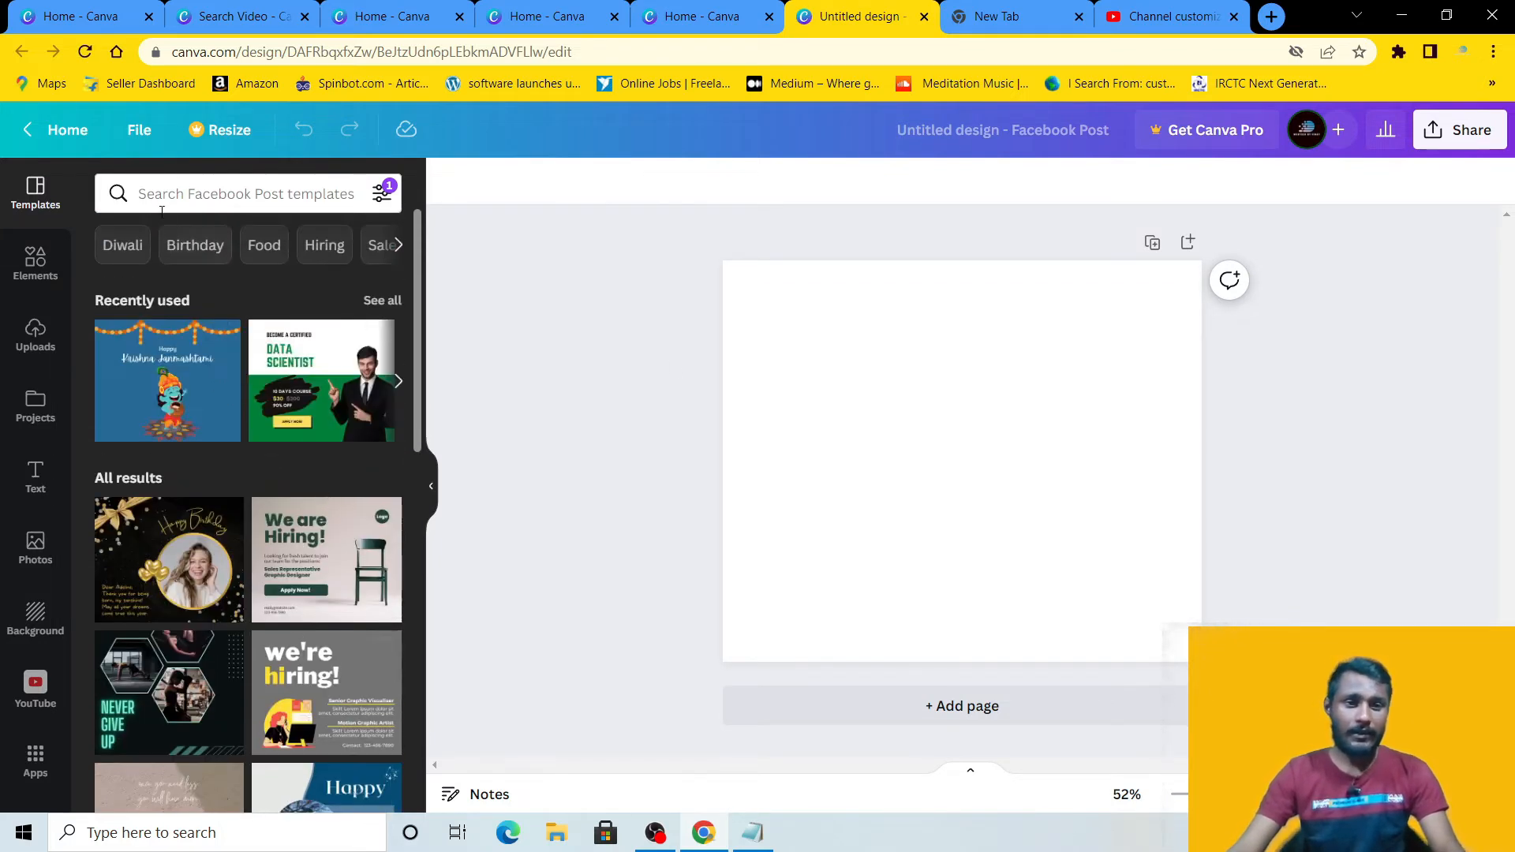
pyautogui.click(198, 199)
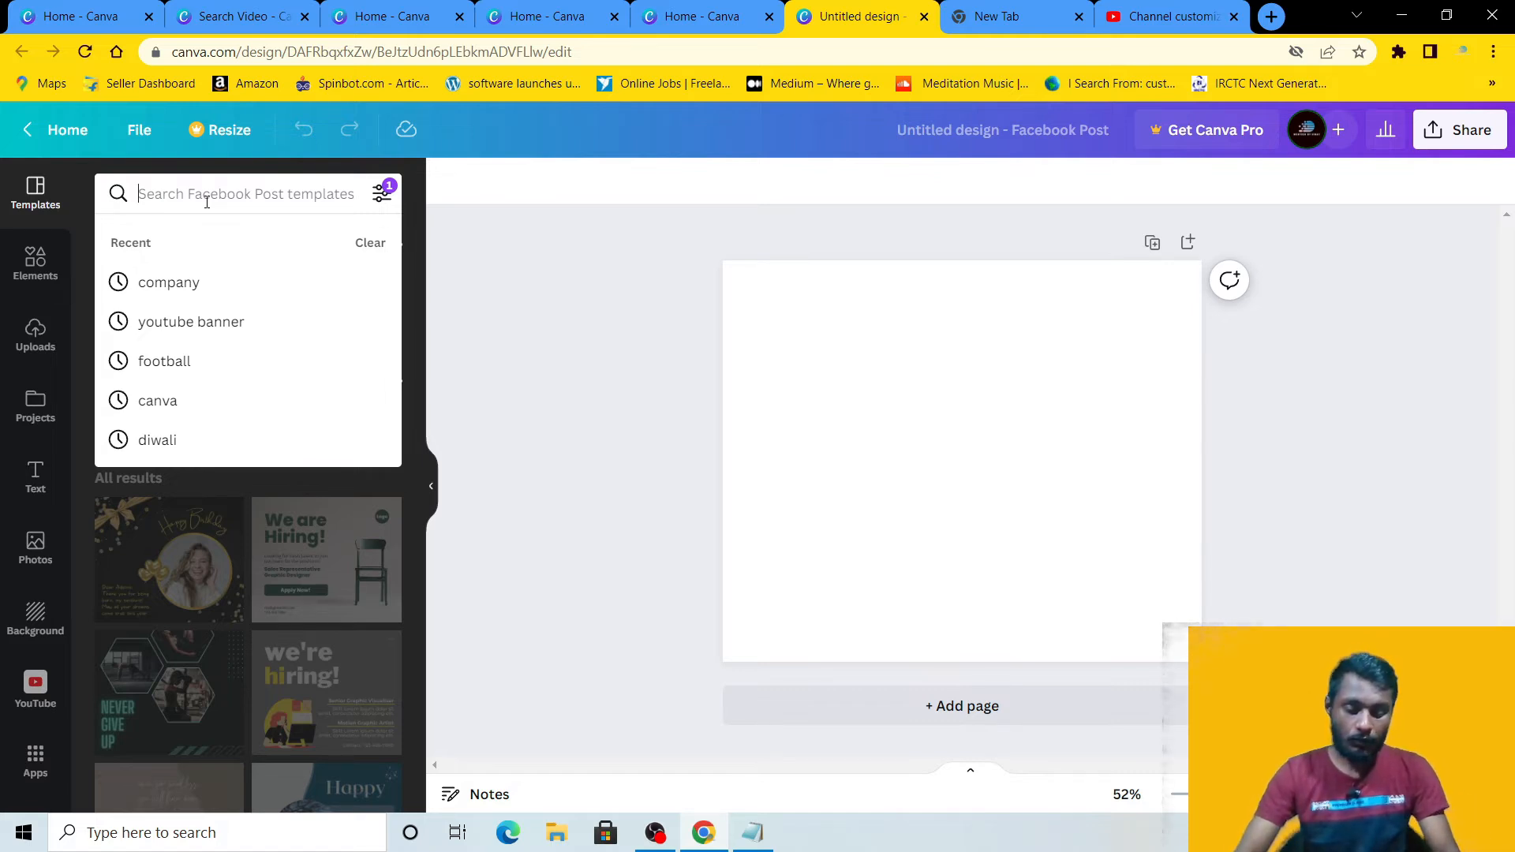
pyautogui.write('gurunanak janti')
pyautogui.press('Return')
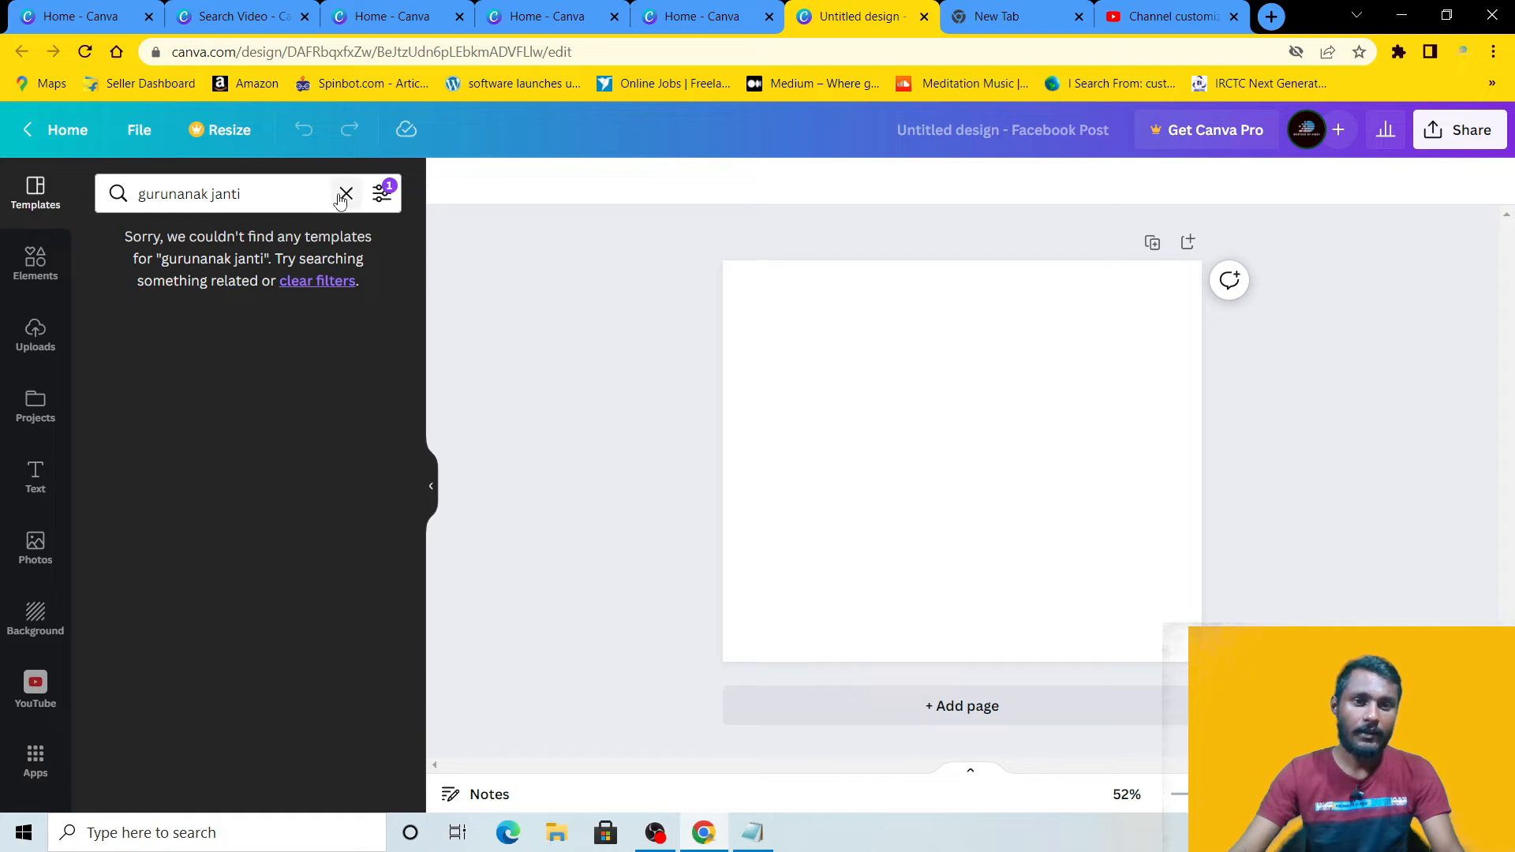
pyautogui.click(347, 194)
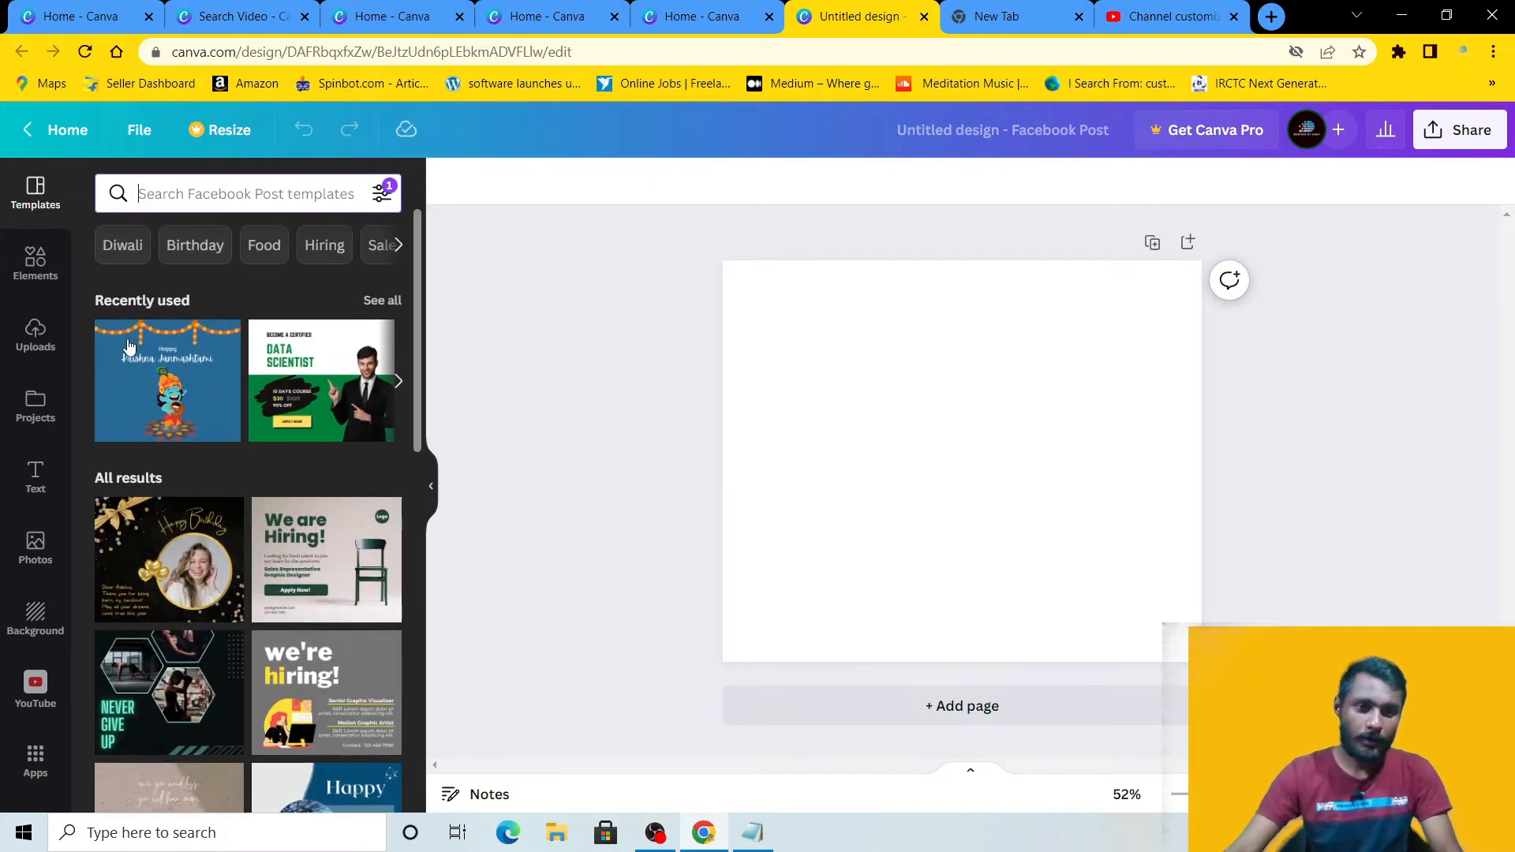
# Step: Apply the recently used blue "Happy Krishna Janmashtami" template to the blank page and select its heading text
pyautogui.click(162, 403)
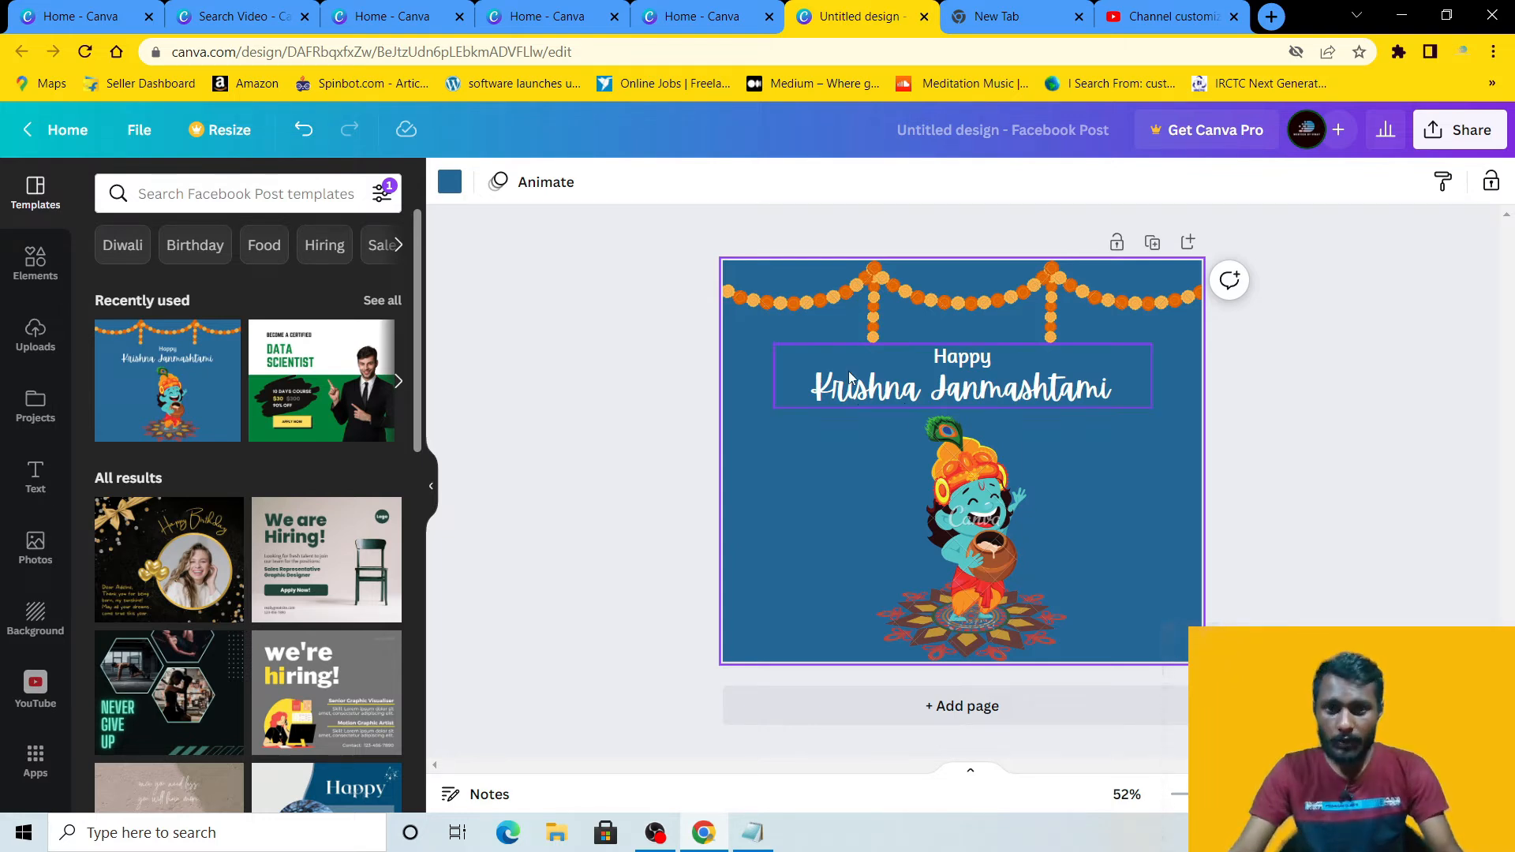
pyautogui.moveTo(799, 349)
pyautogui.mouseDown()
pyautogui.moveTo(863, 384)
pyautogui.moveTo(820, 356)
pyautogui.mouseUp()
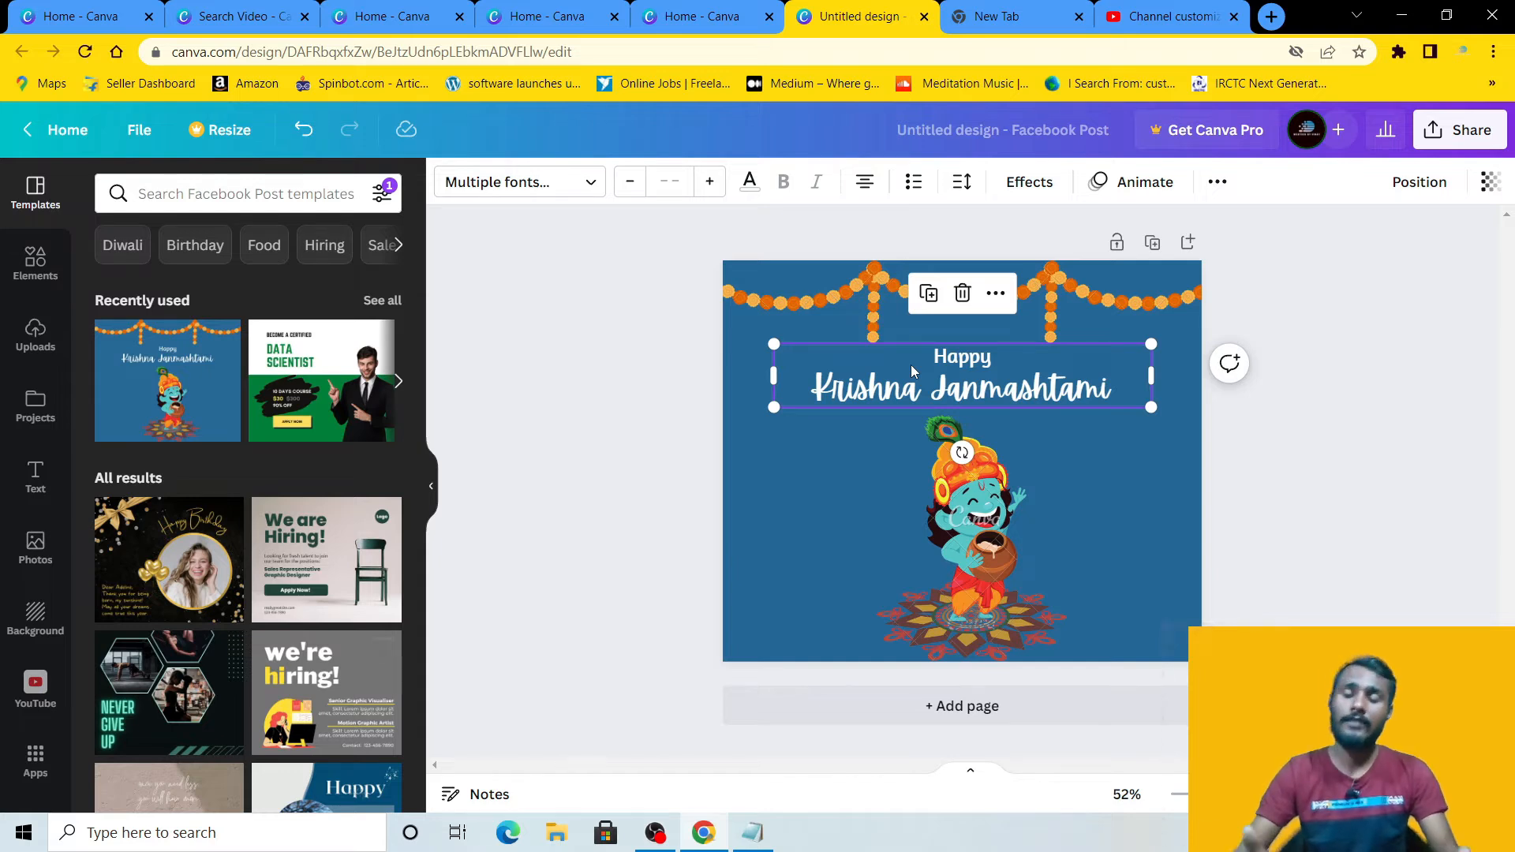
# Step: Shift the Krishna figure down and shrink it slightly, and open its watermark removal options
pyautogui.moveTo(957, 511); pyautogui.dragTo(962, 552)
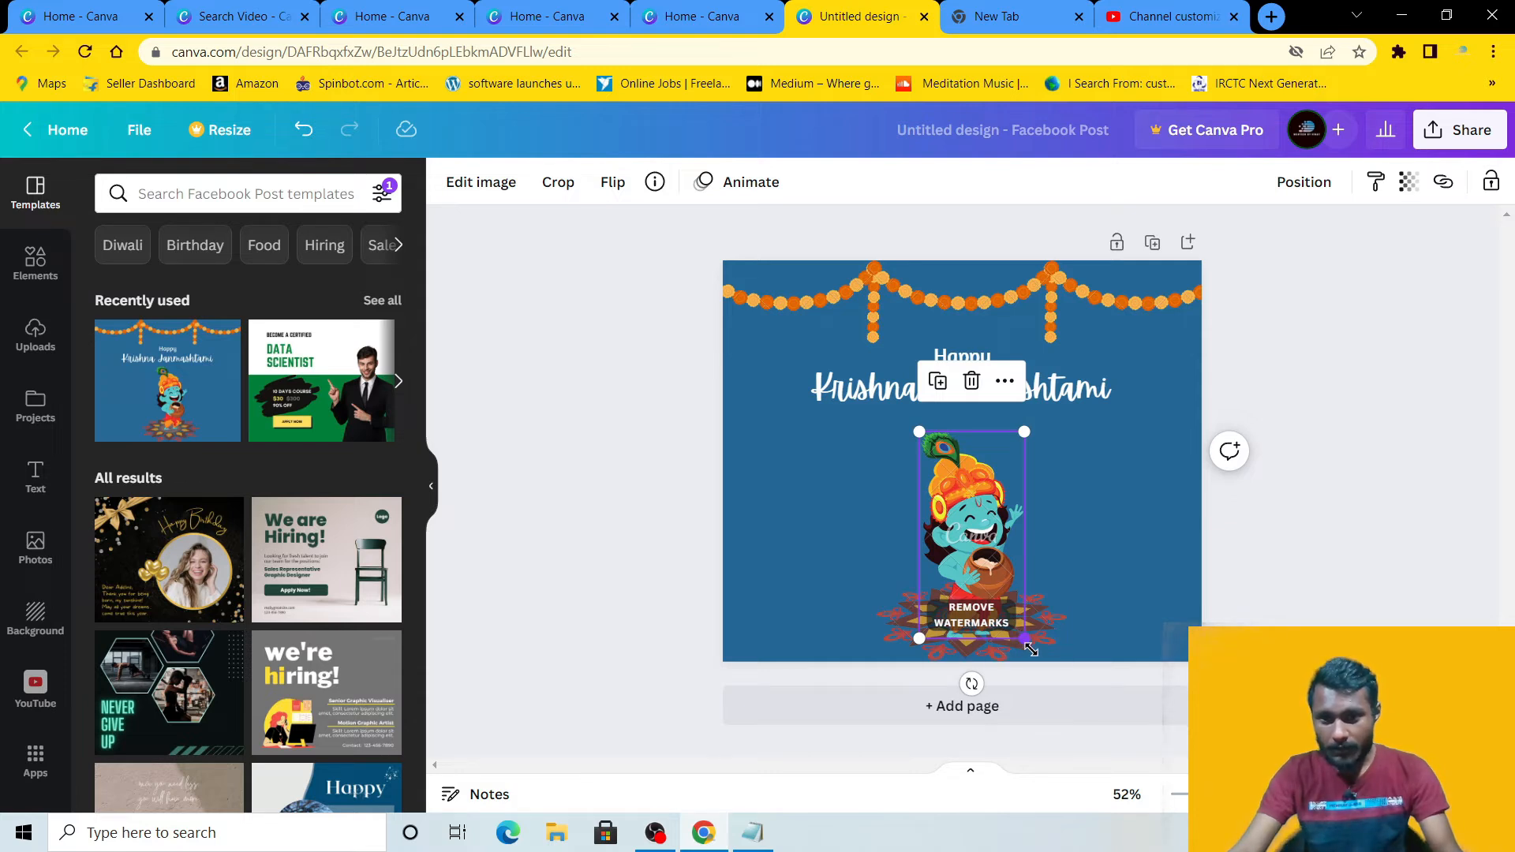
pyautogui.moveTo(1031, 649); pyautogui.dragTo(1028, 641)
pyautogui.click(963, 612)
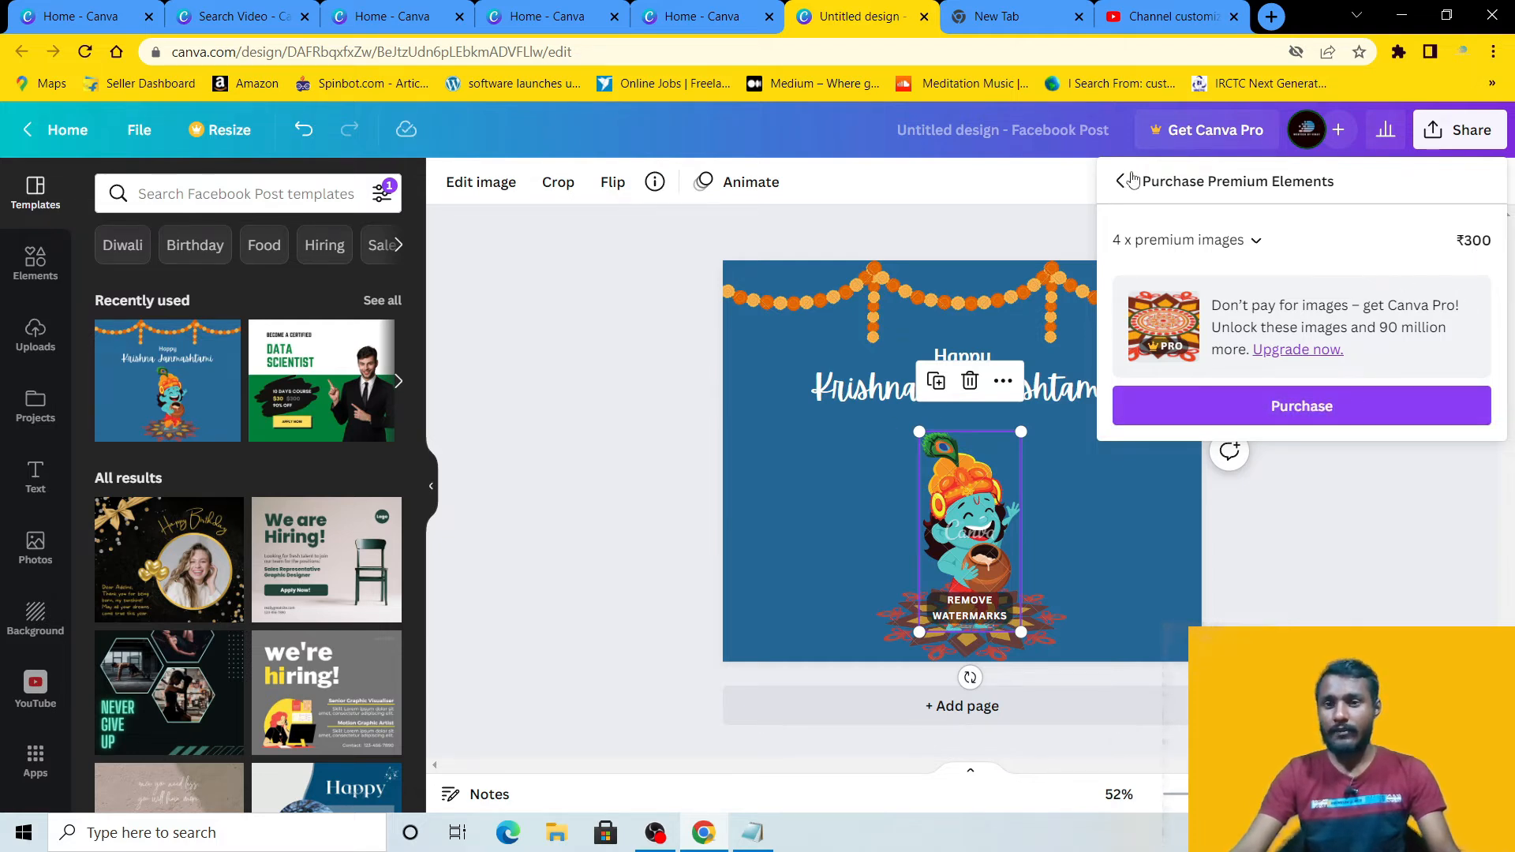
# Step: Leave the premium purchase options and delete the watermarked Krishna figure and the rangoli pattern beneath it
pyautogui.click(956, 536)
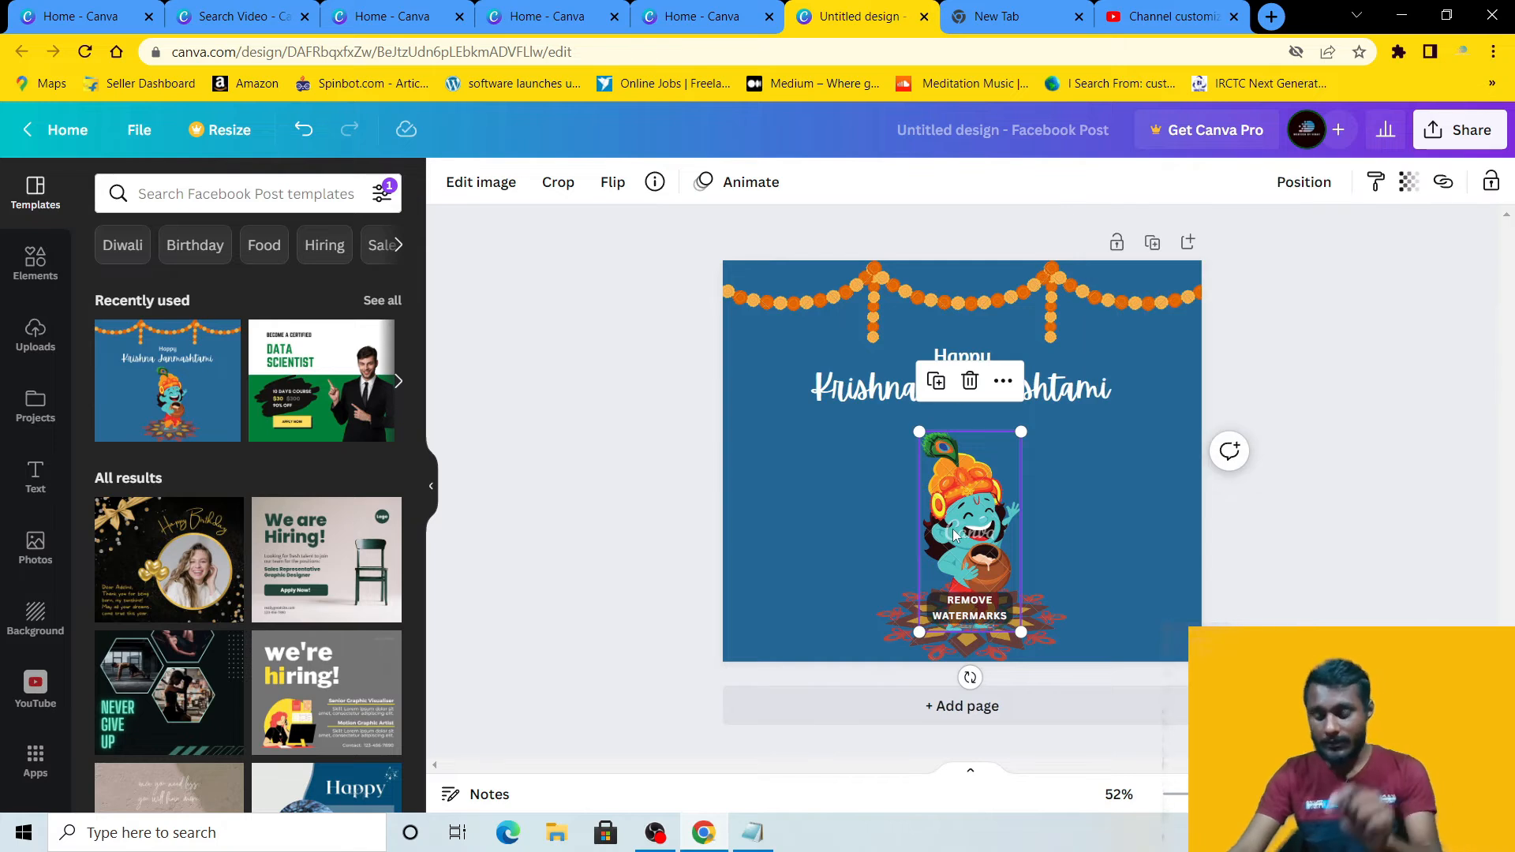
pyautogui.press('Delete')
pyautogui.click(949, 632)
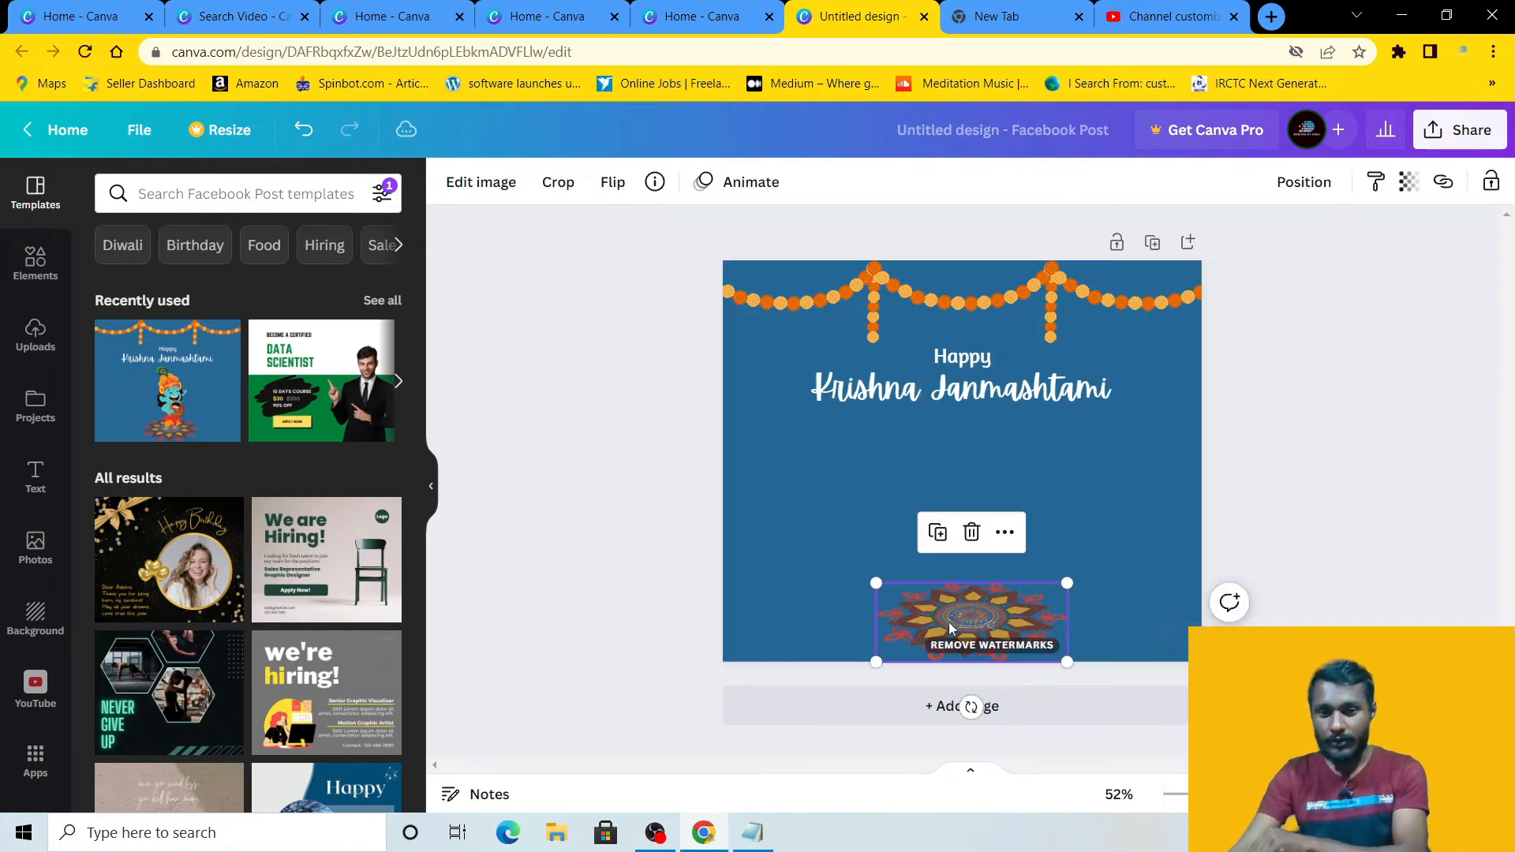
pyautogui.press('Delete')
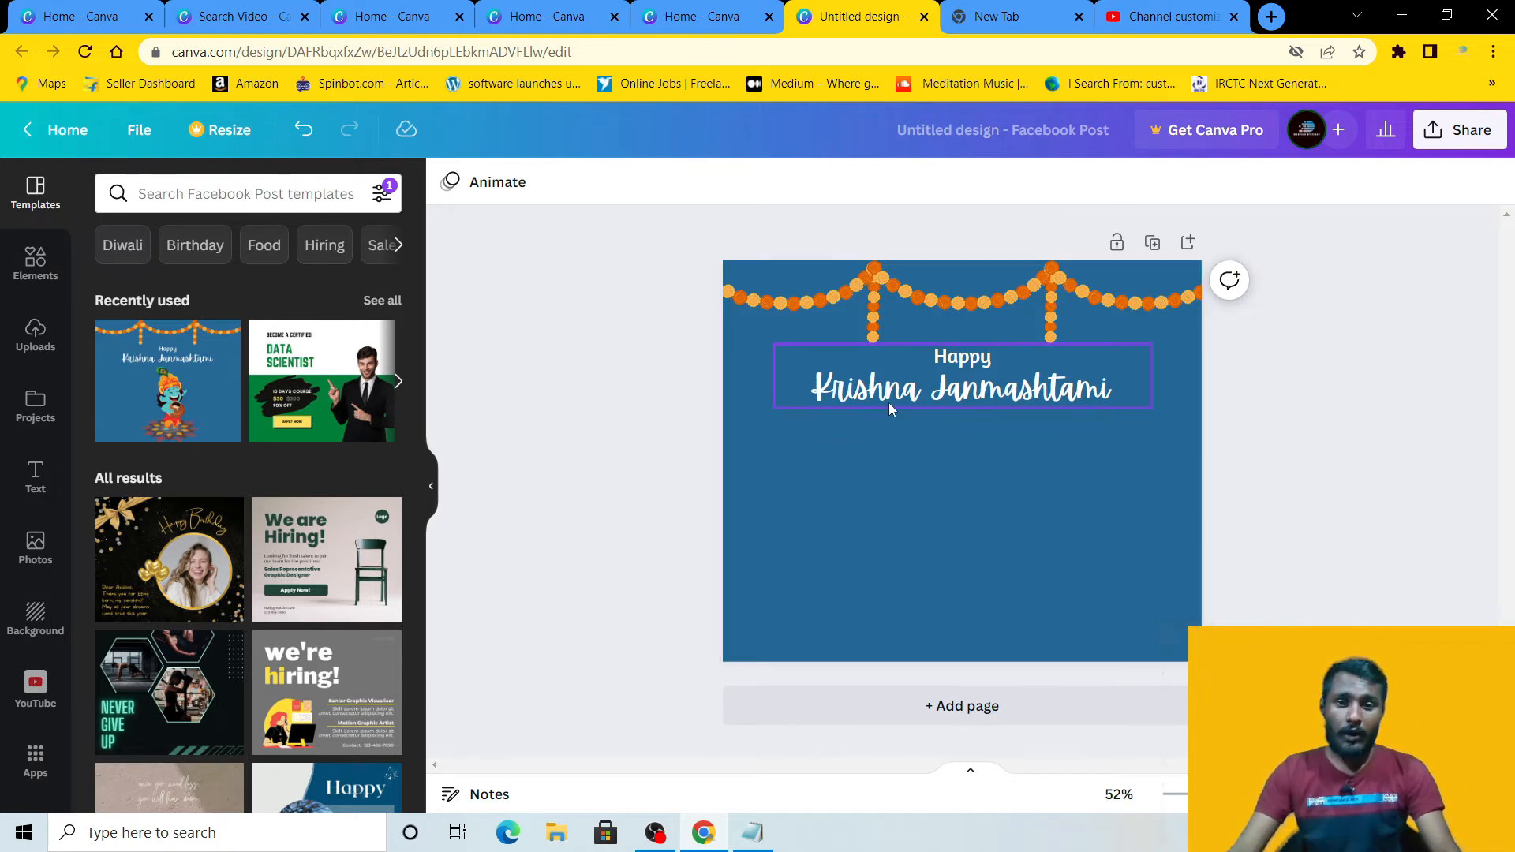
# Step: Search Google in a new browser tab for "gurunanak ji image" and browse the image results
pyautogui.click(1272, 17)
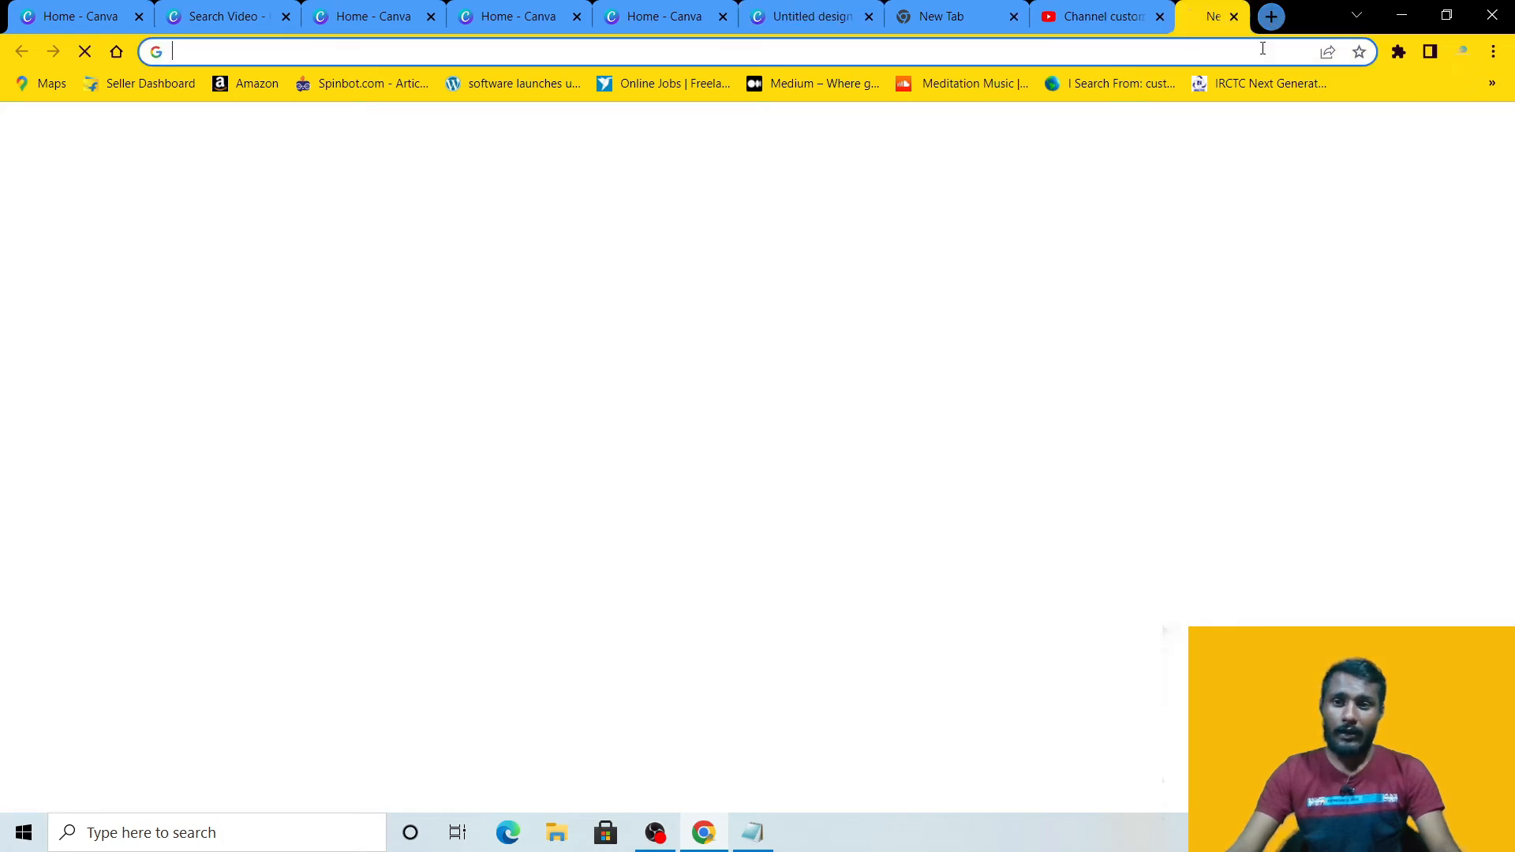
pyautogui.click(1183, 50)
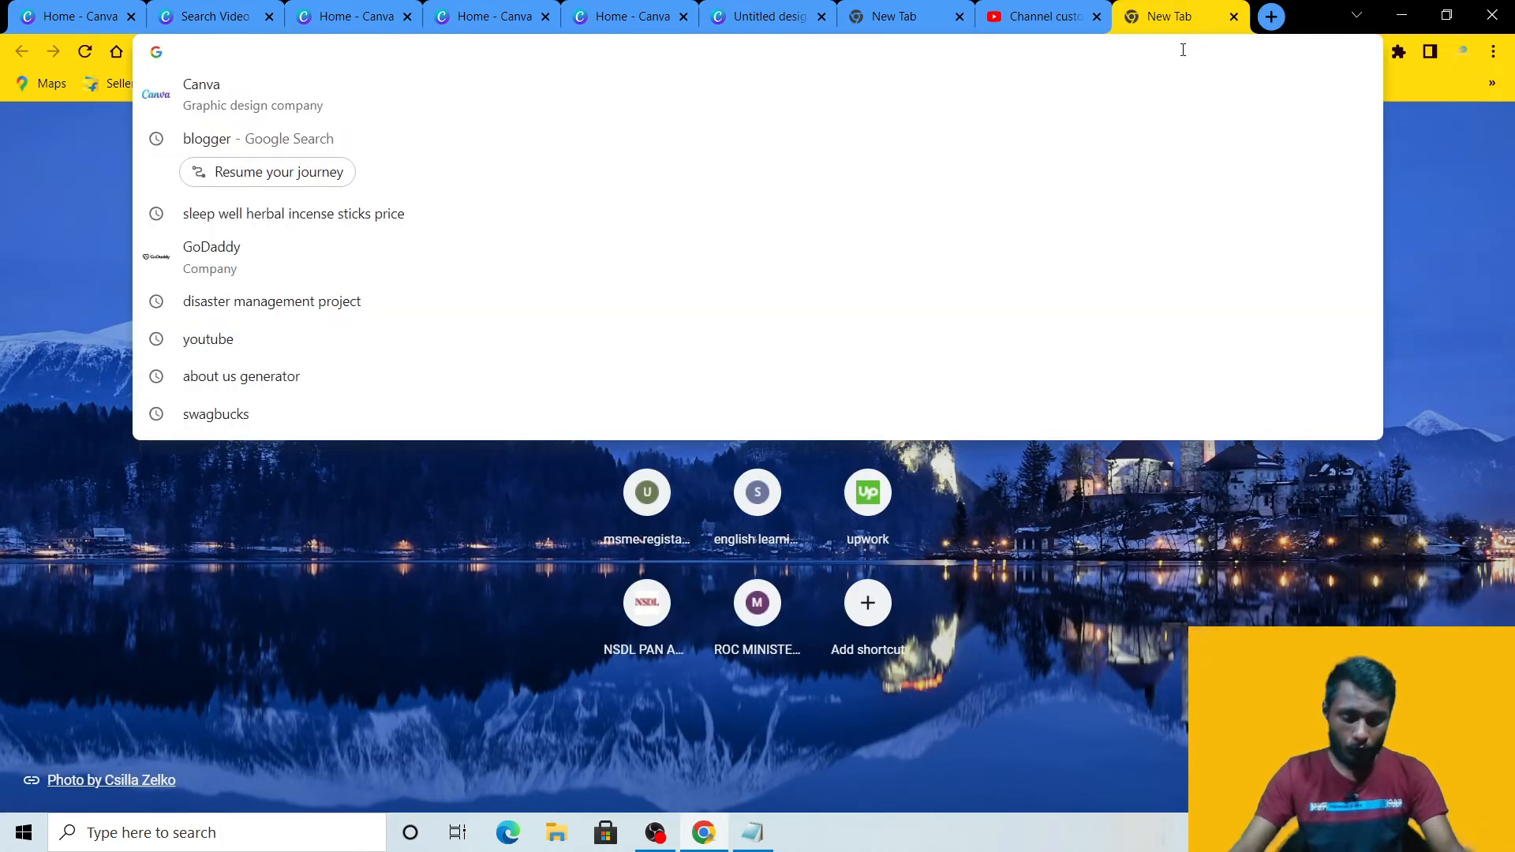
pyautogui.write('gurunanak ji image')
pyautogui.press('Return')
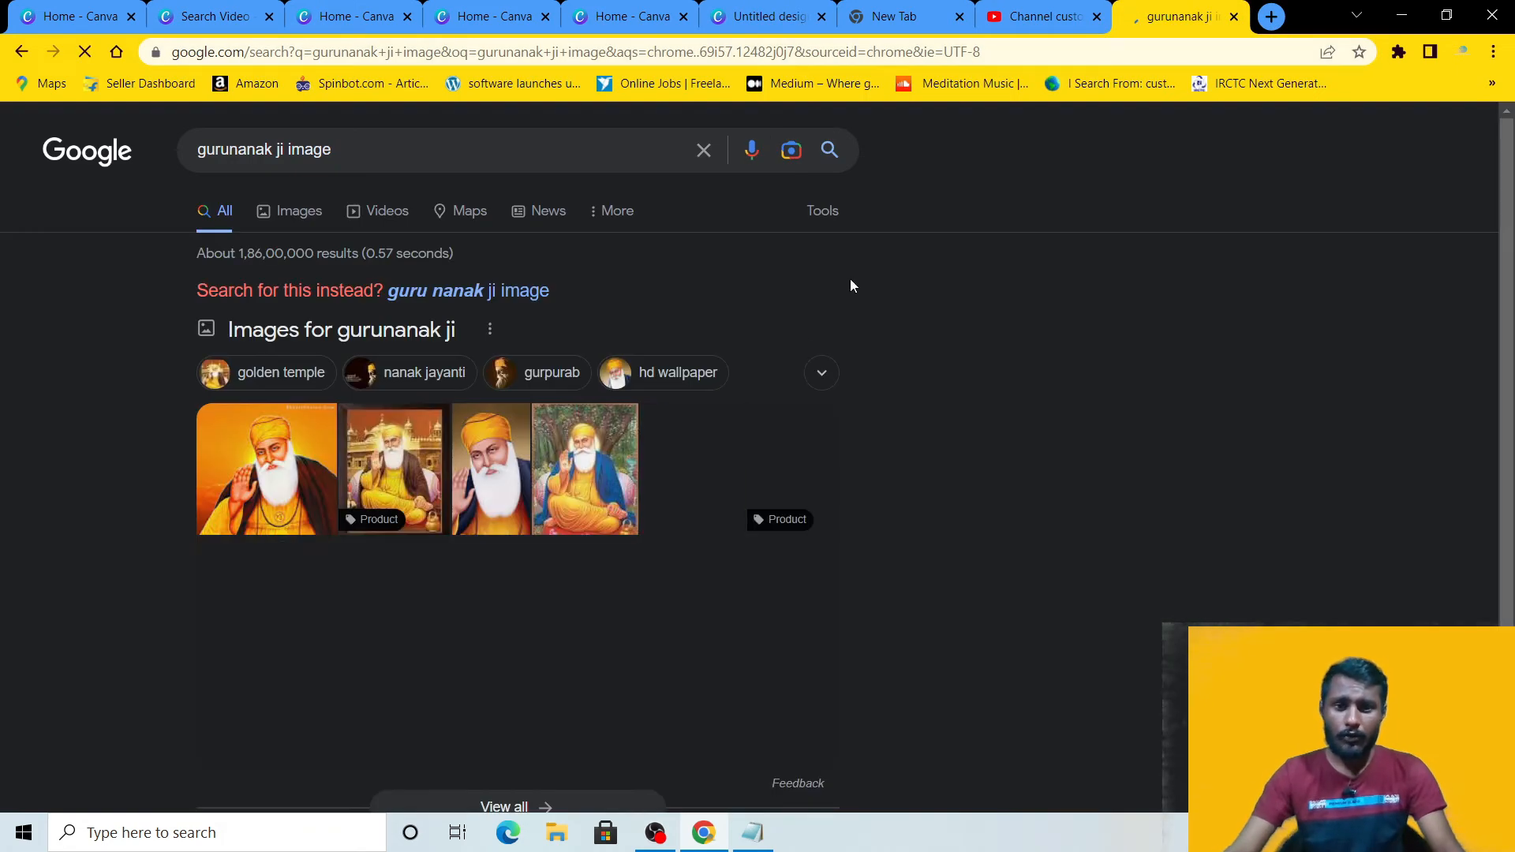
pyautogui.scroll(-2, 355, 481)
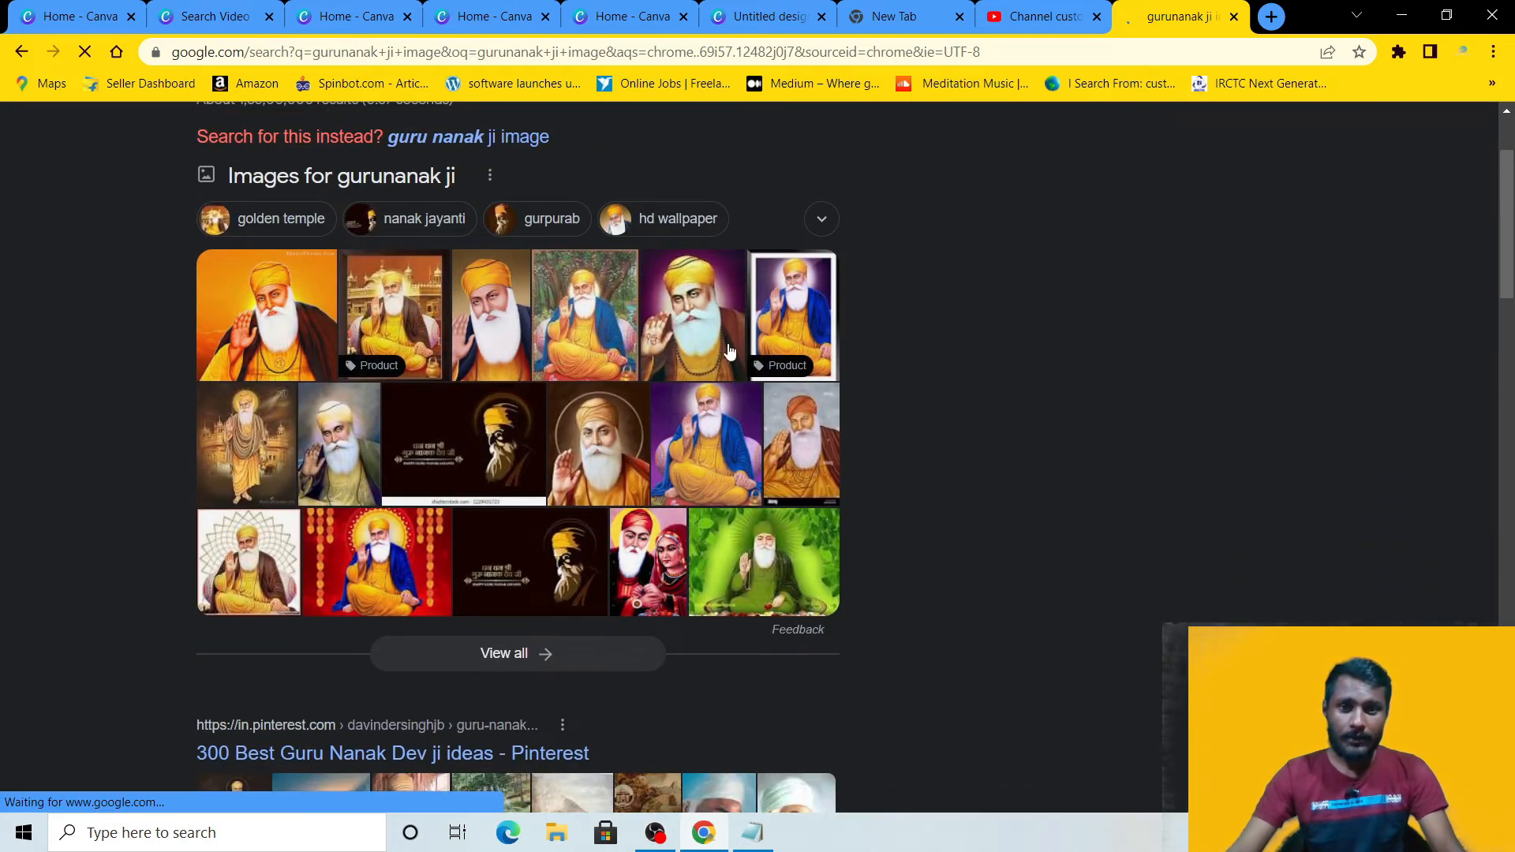
pyautogui.scroll(-1, 237, 469)
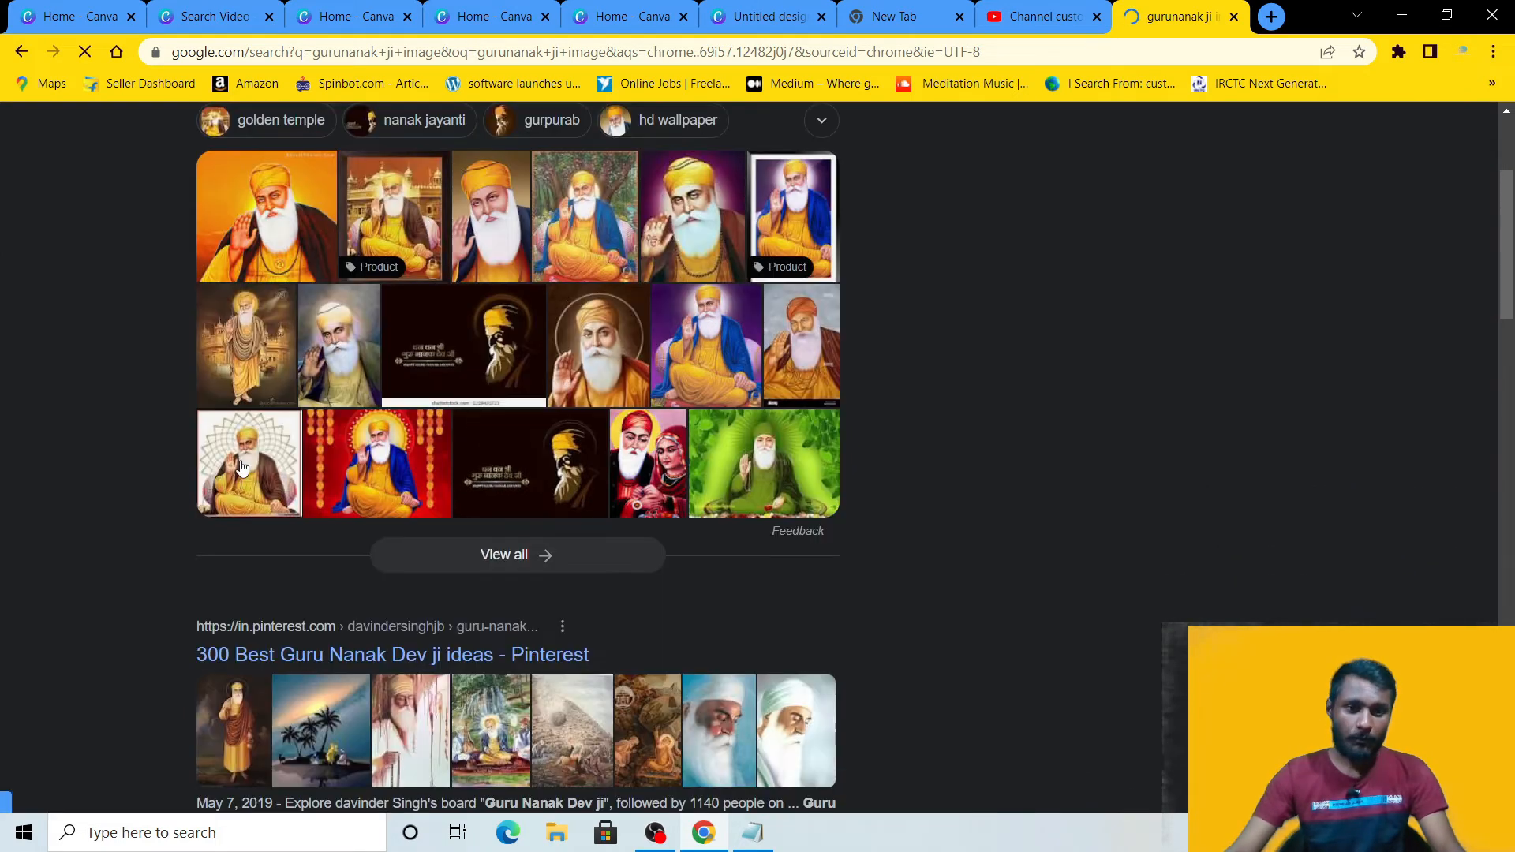
# Step: Open the picture of Guru Nanak seated before a white patterned backdrop and save it to the Downloads folder
pyautogui.click(232, 464)
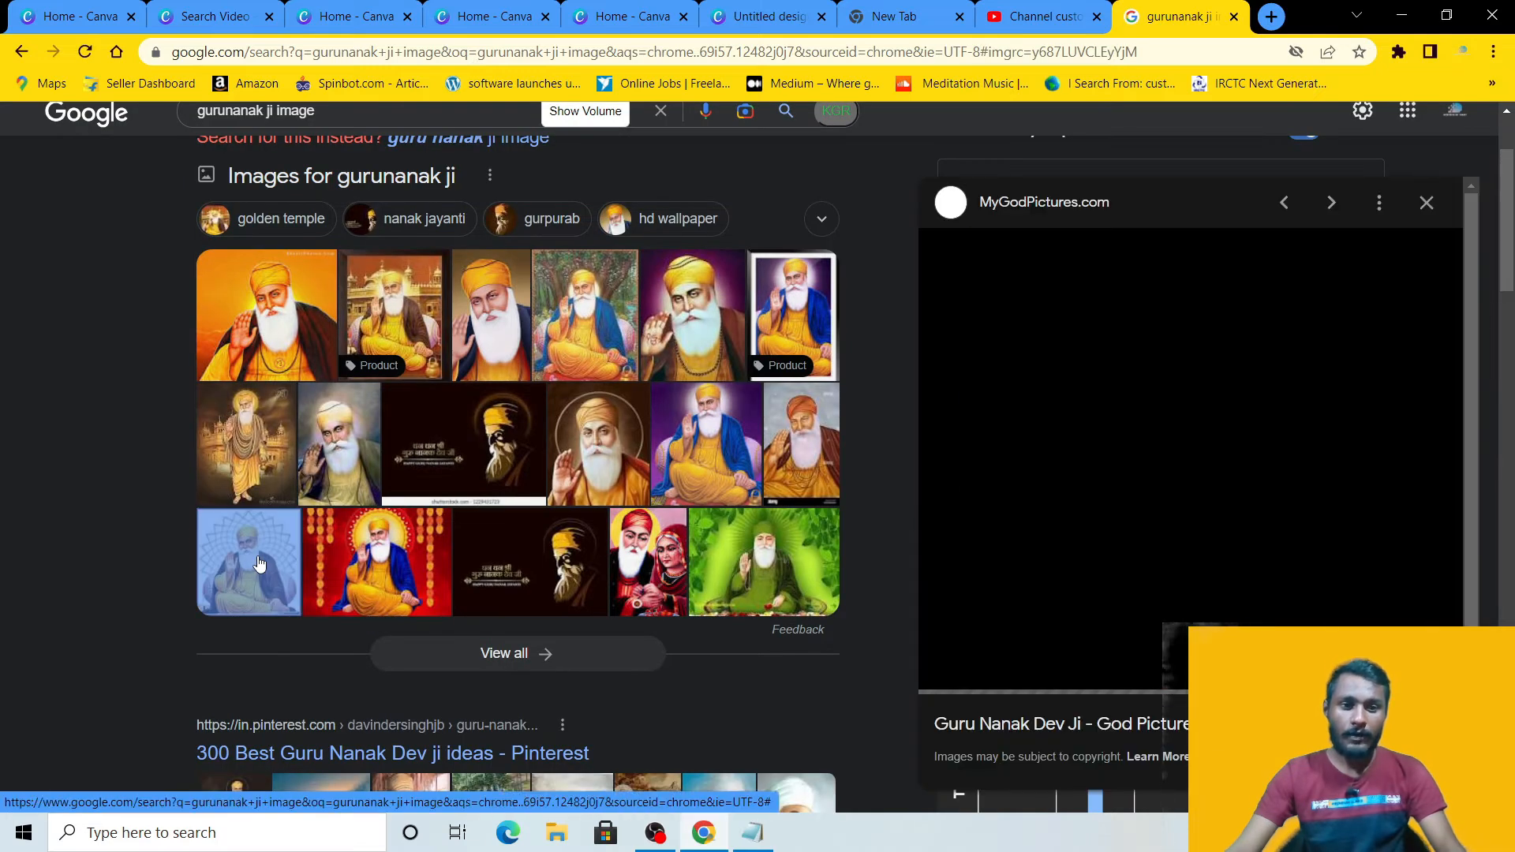
pyautogui.scroll(-1, 1200, 463)
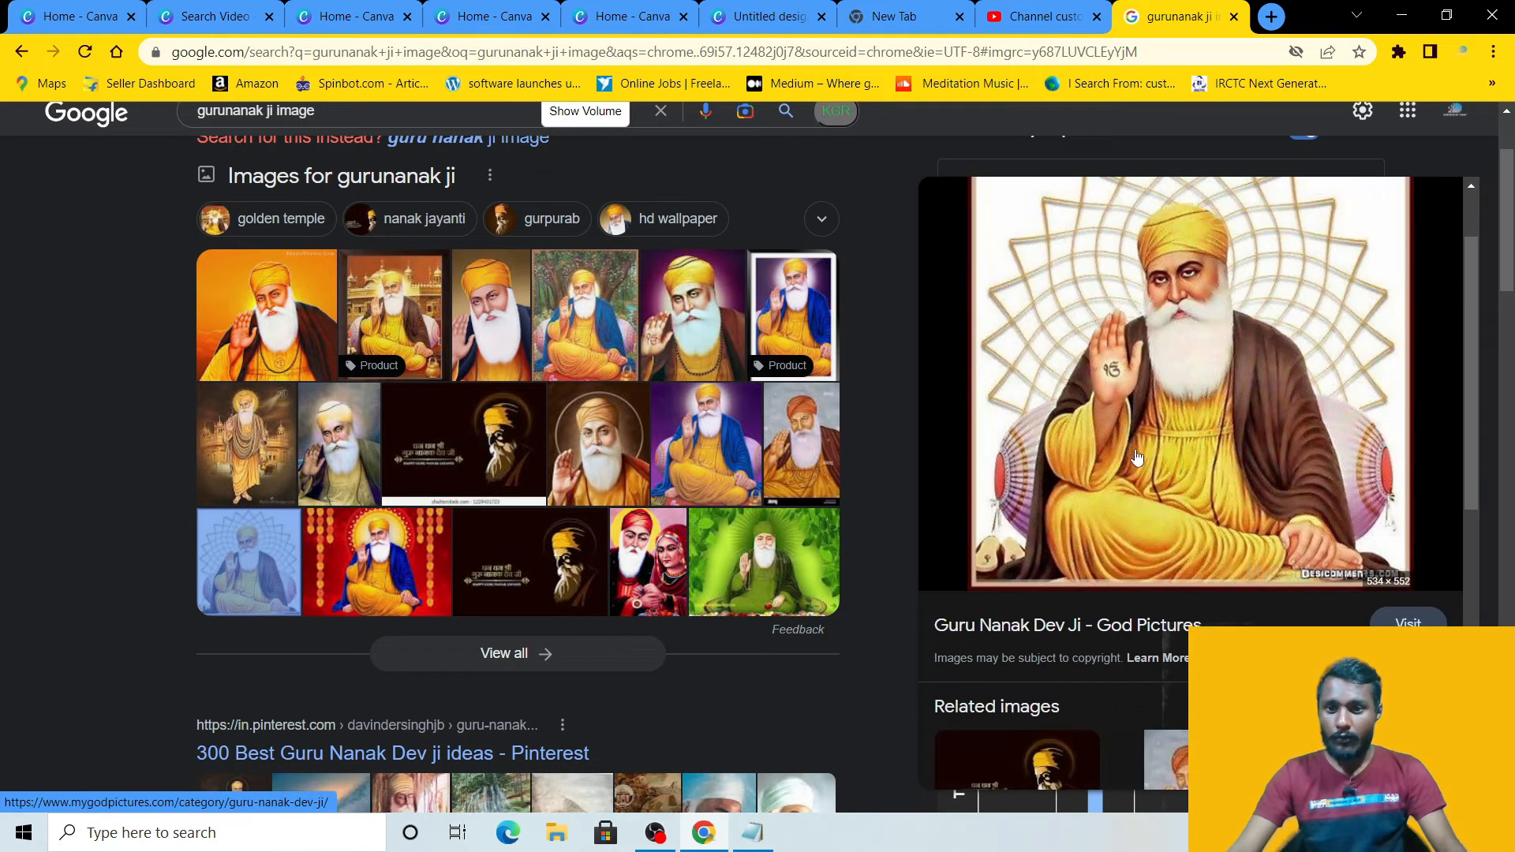
pyautogui.rightClick(1150, 387)
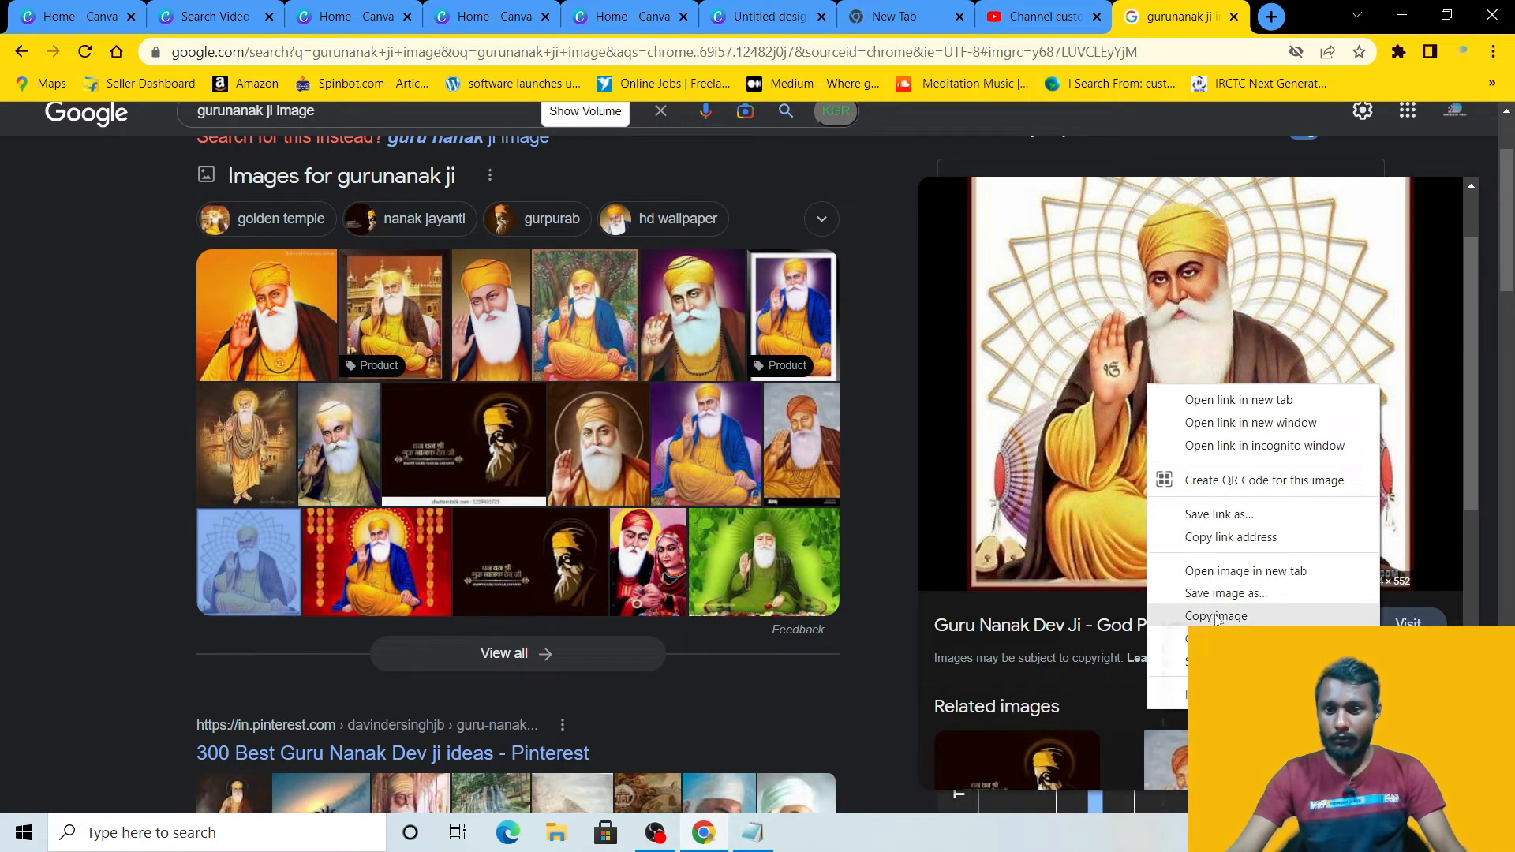
pyautogui.click(1225, 594)
pyautogui.click(588, 442)
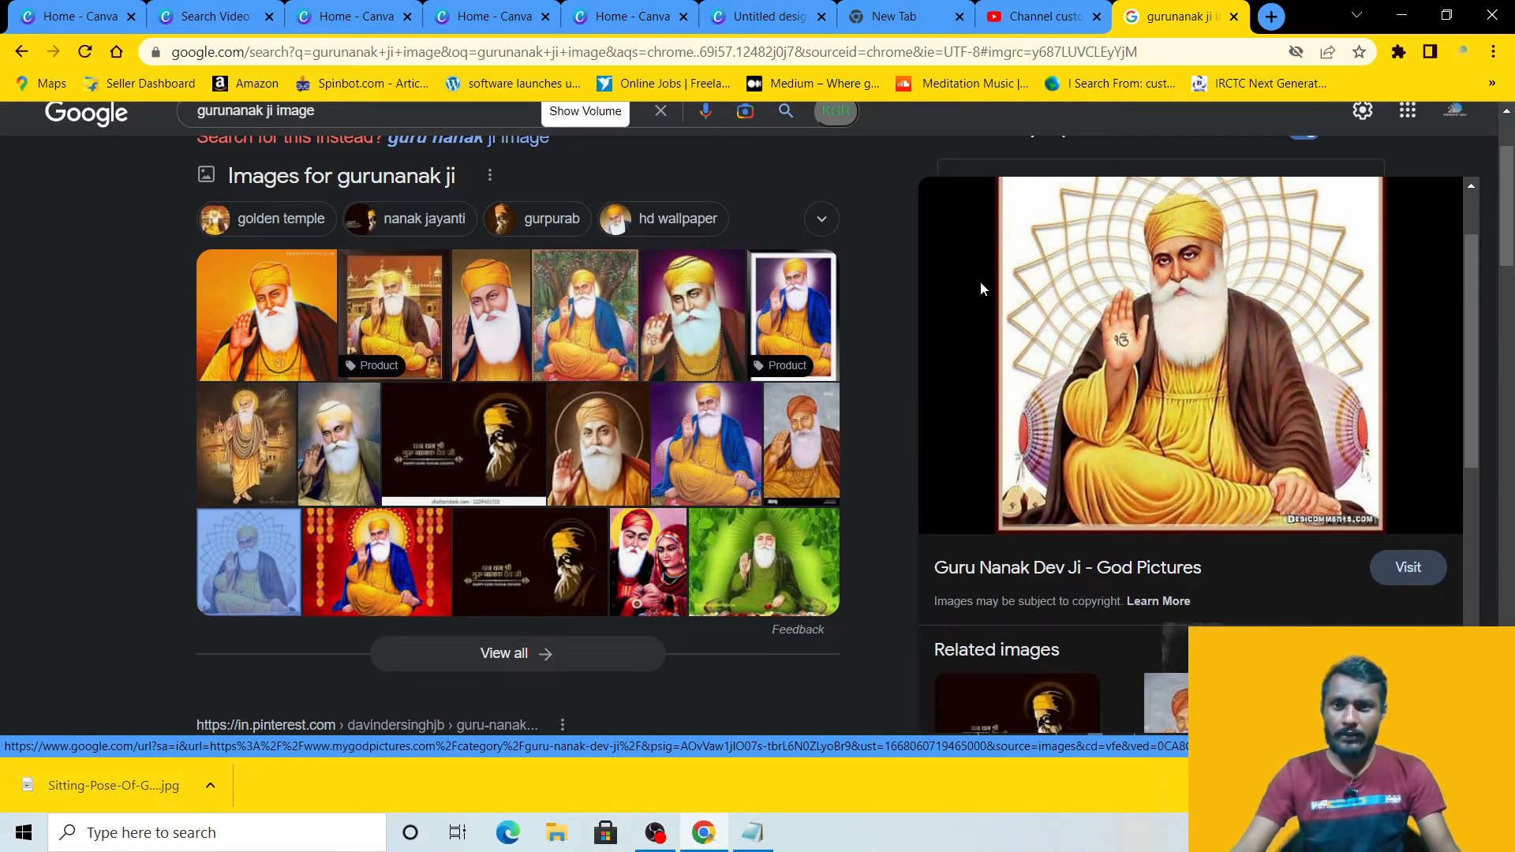
# Step: Back in the Canva Facebook post, upload Sitting-Pose-Of-Guru-Nanak-Dev-Ji1 and place it on the page below the heading
pyautogui.click(761, 17)
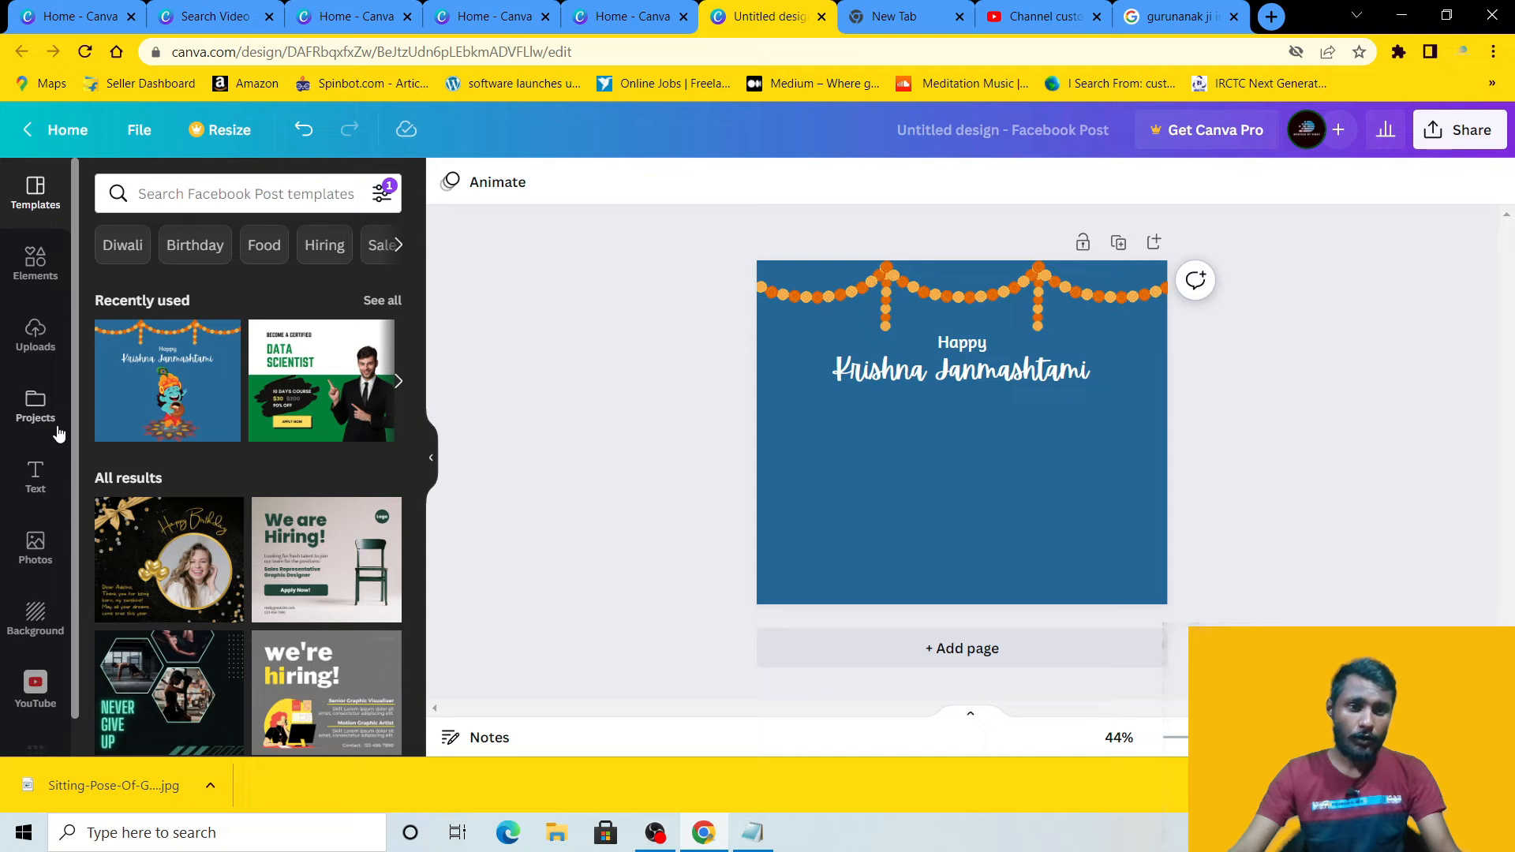
pyautogui.click(35, 335)
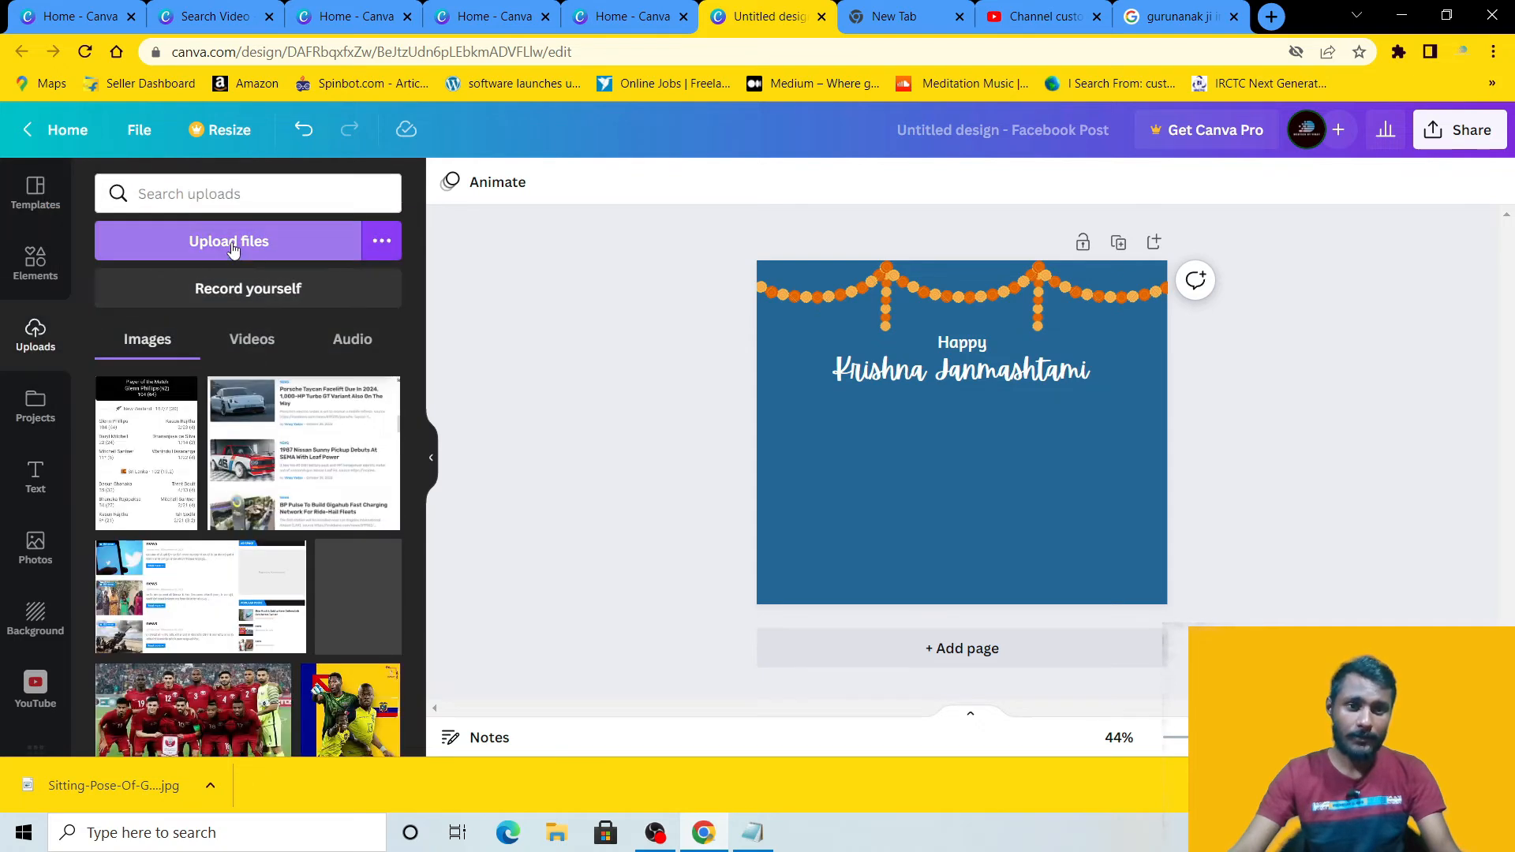
pyautogui.click(243, 241)
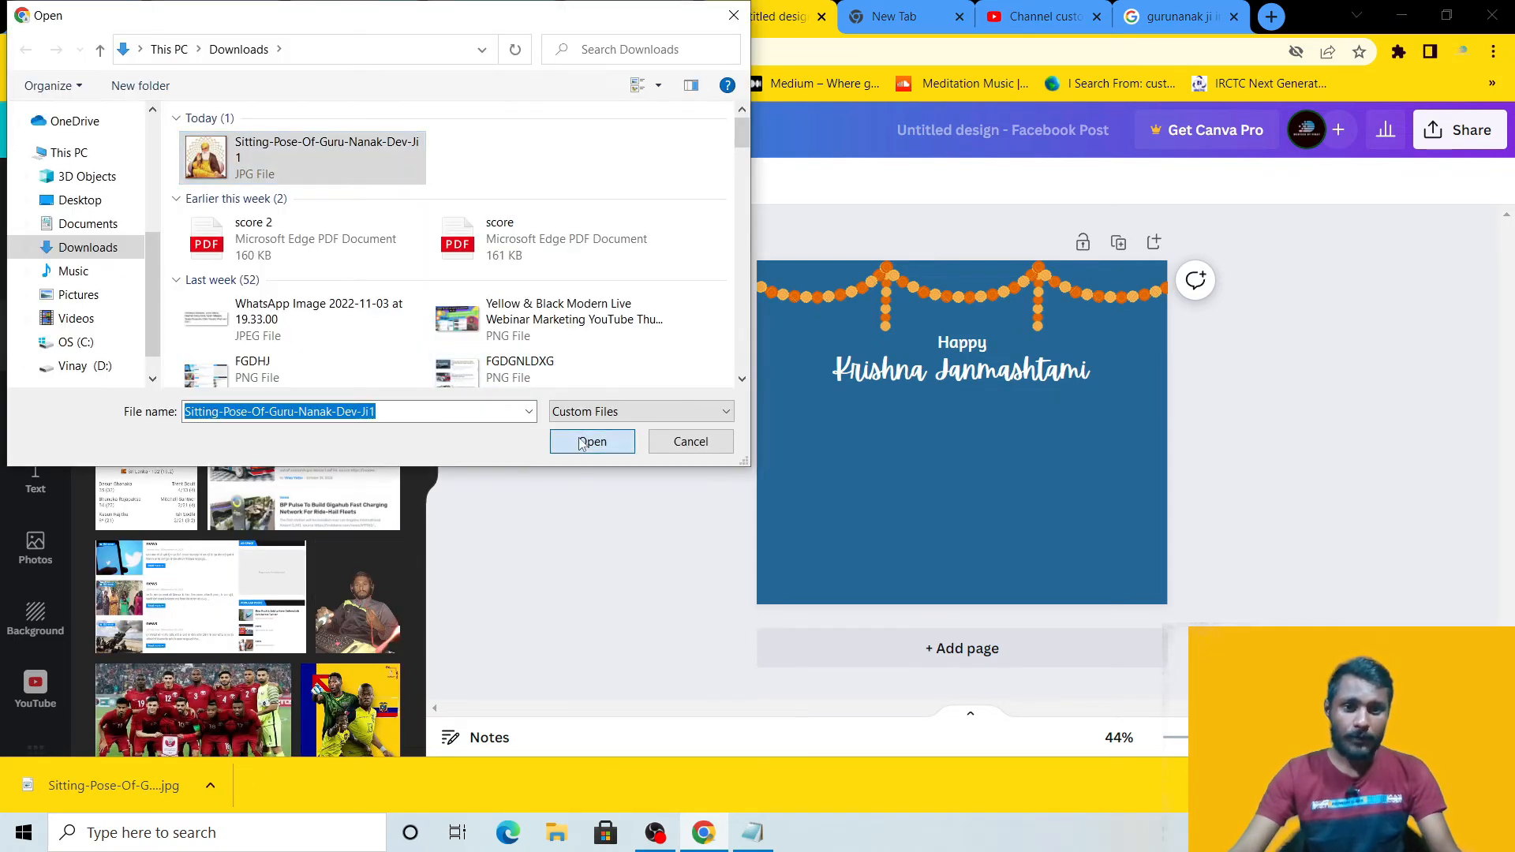
pyautogui.click(590, 440)
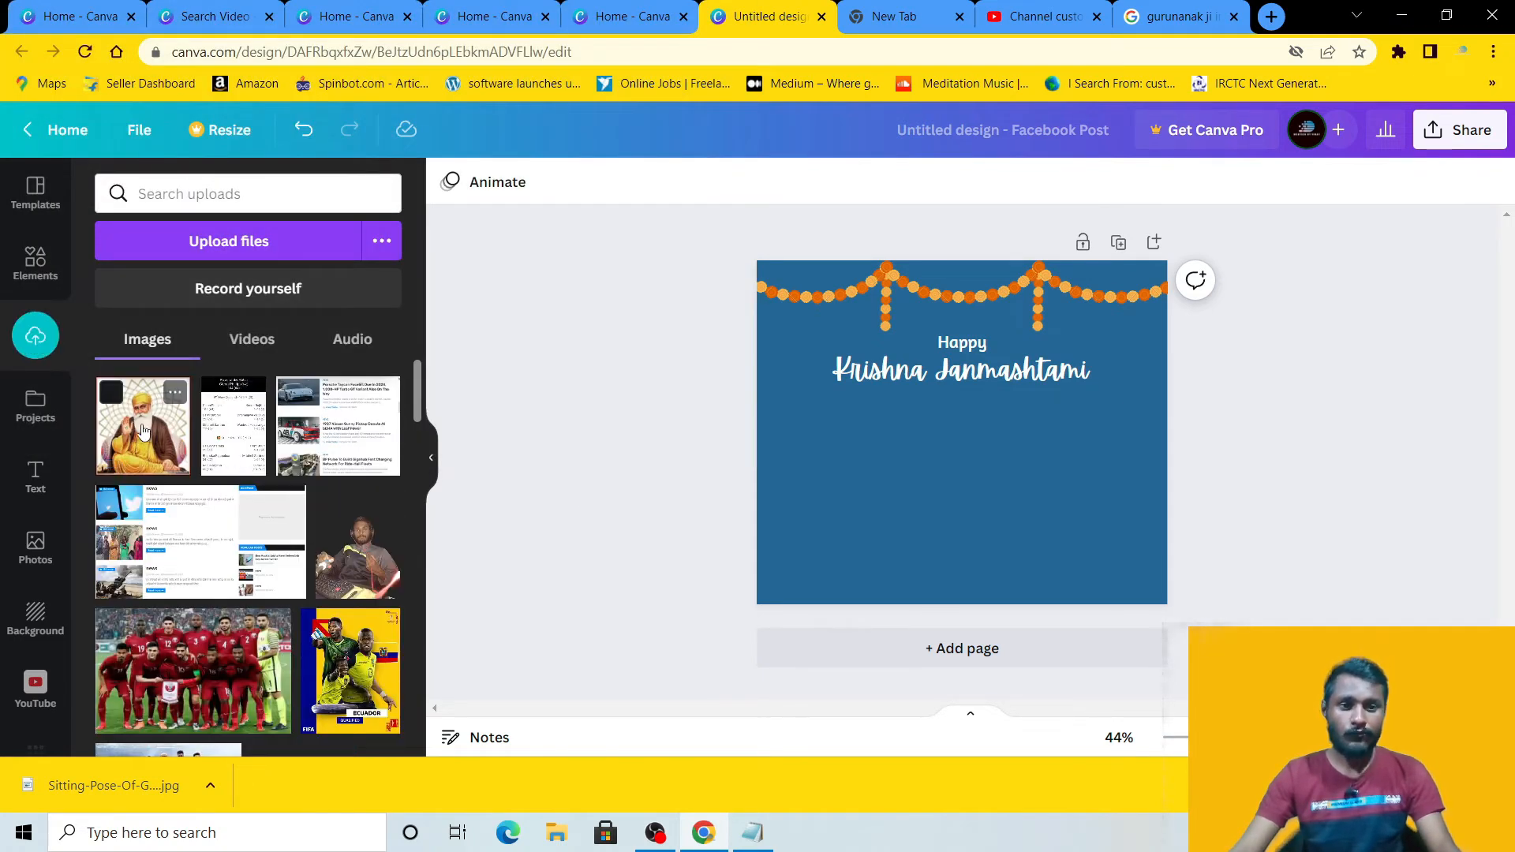
pyautogui.click(144, 437)
pyautogui.moveTo(979, 464); pyautogui.dragTo(978, 536)
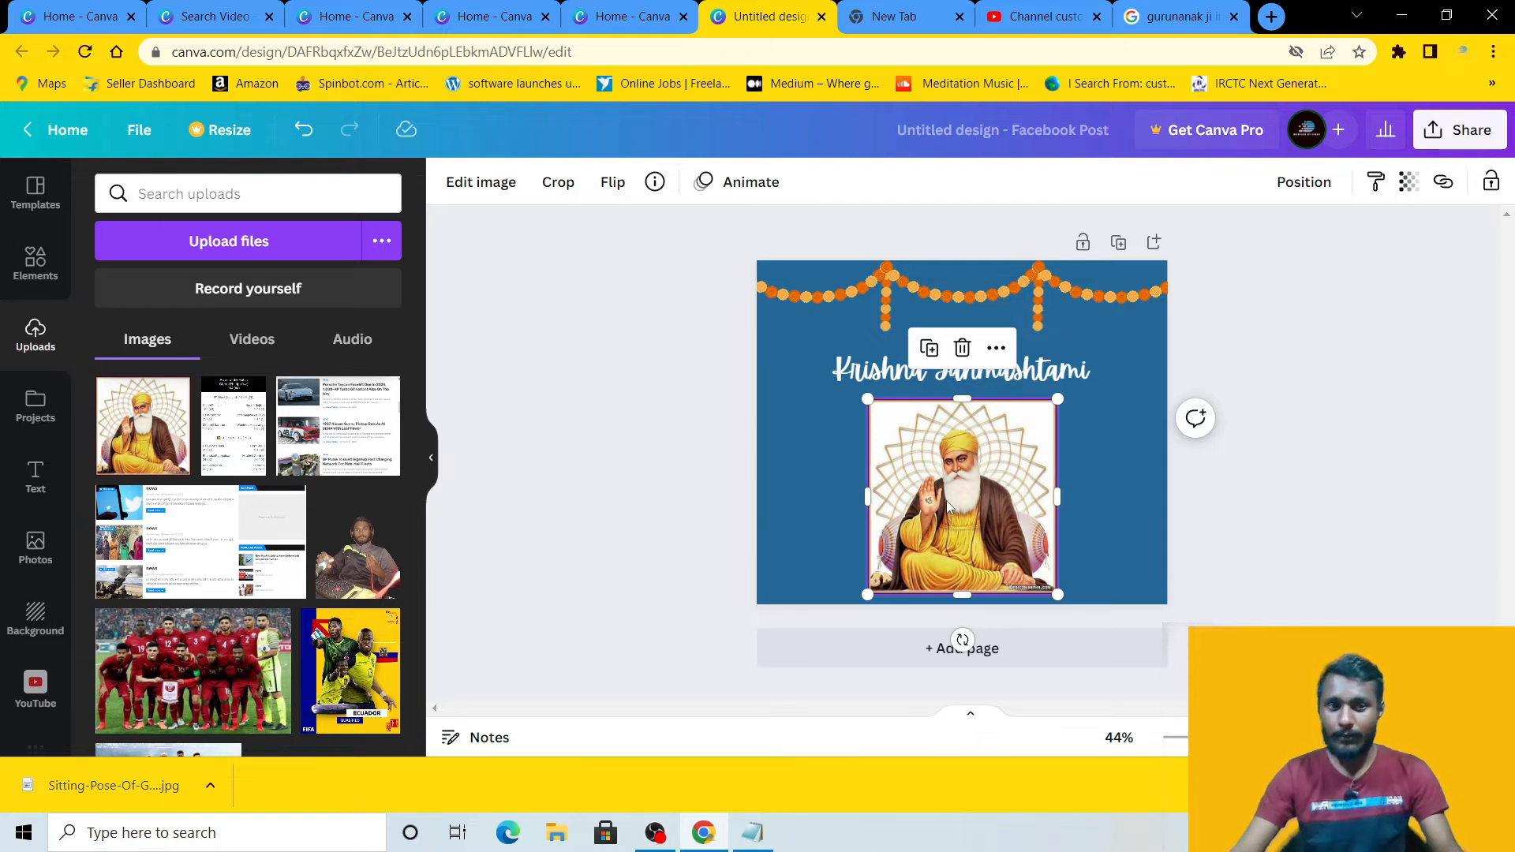
# Step: Remove the background of Sitting-Pose-Of-Guru-Nanak-Dev-Ji1 on remove.bg in a new tab and save the result as a PNG in Downloads
pyautogui.click(1272, 17)
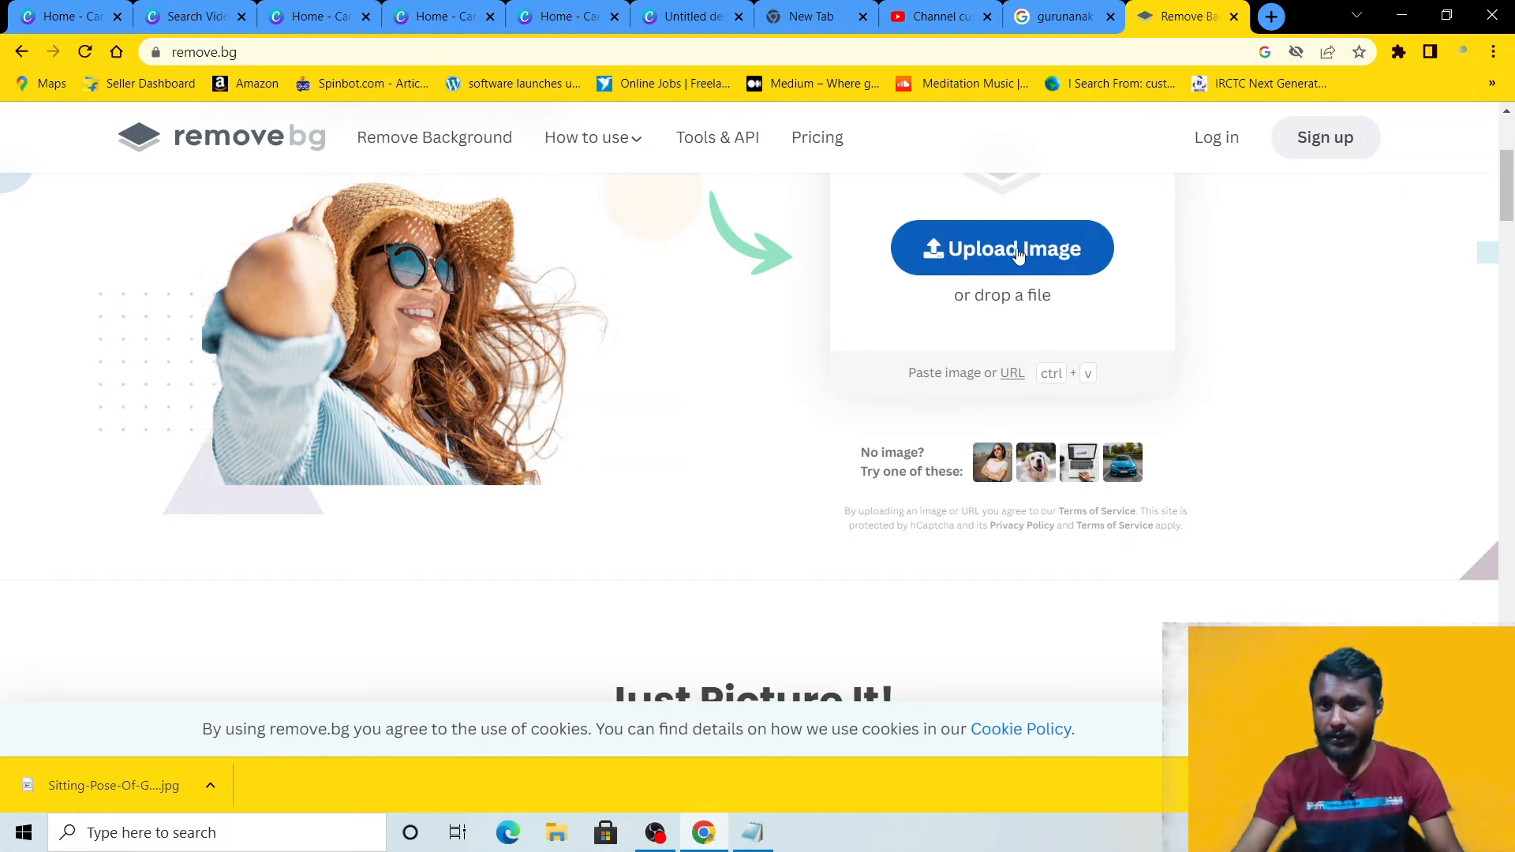
pyautogui.scroll(1, 979, 281)
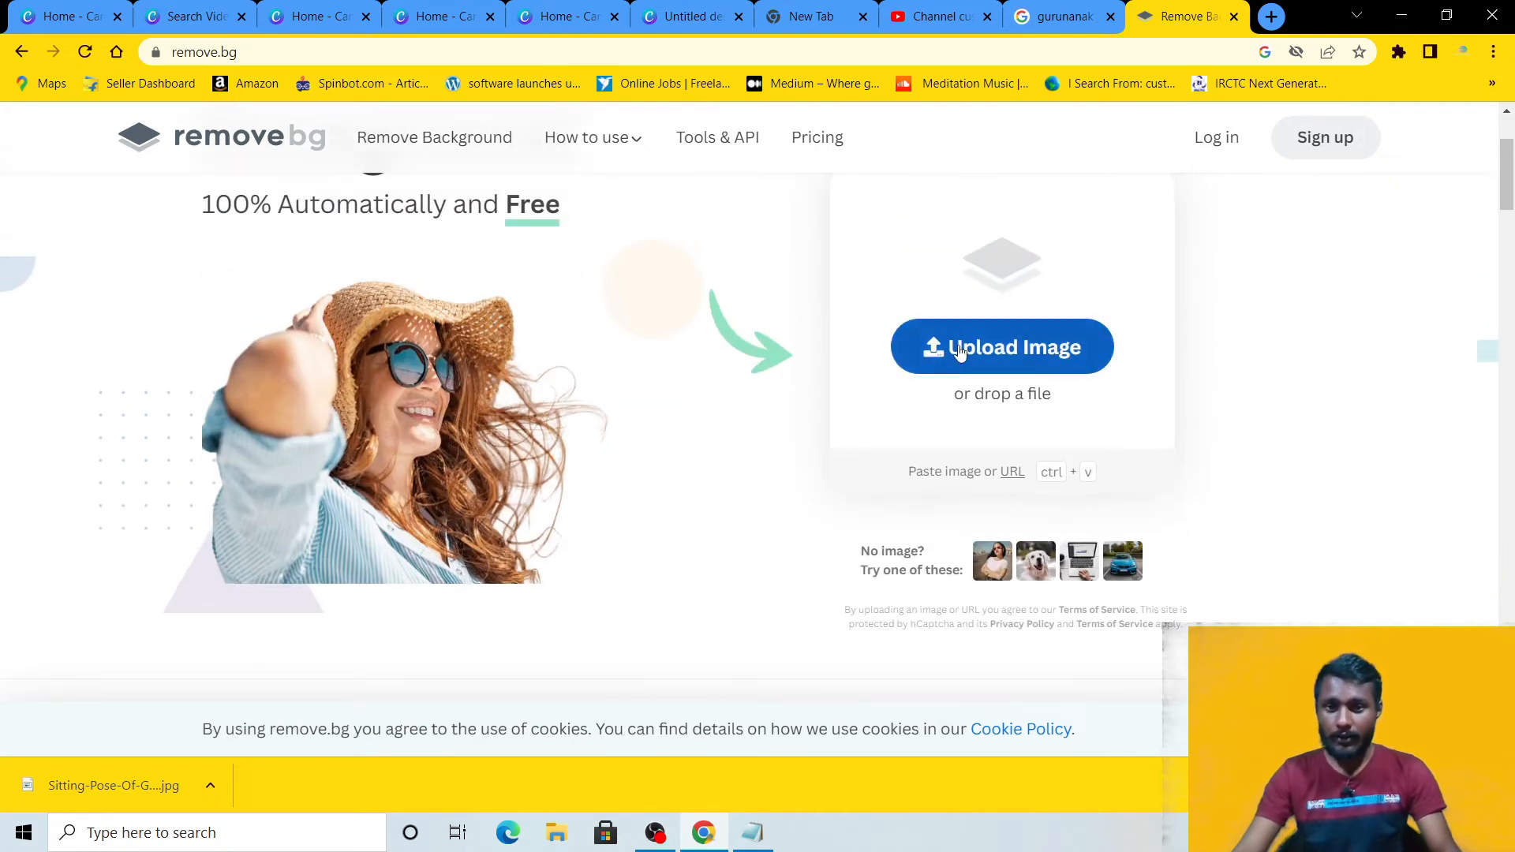
pyautogui.click(967, 345)
pyautogui.click(261, 141)
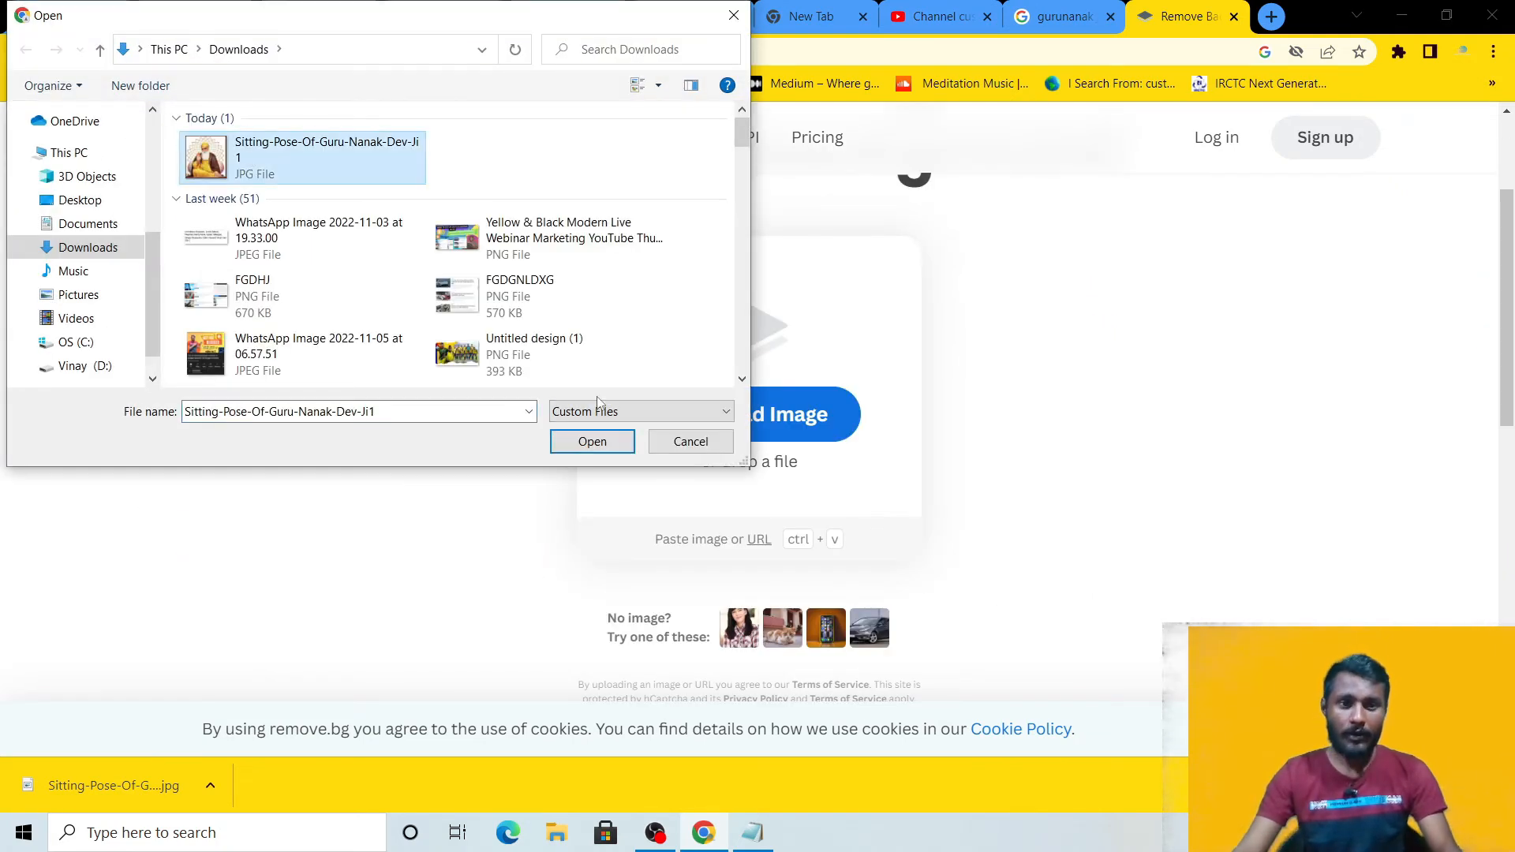
pyautogui.click(594, 442)
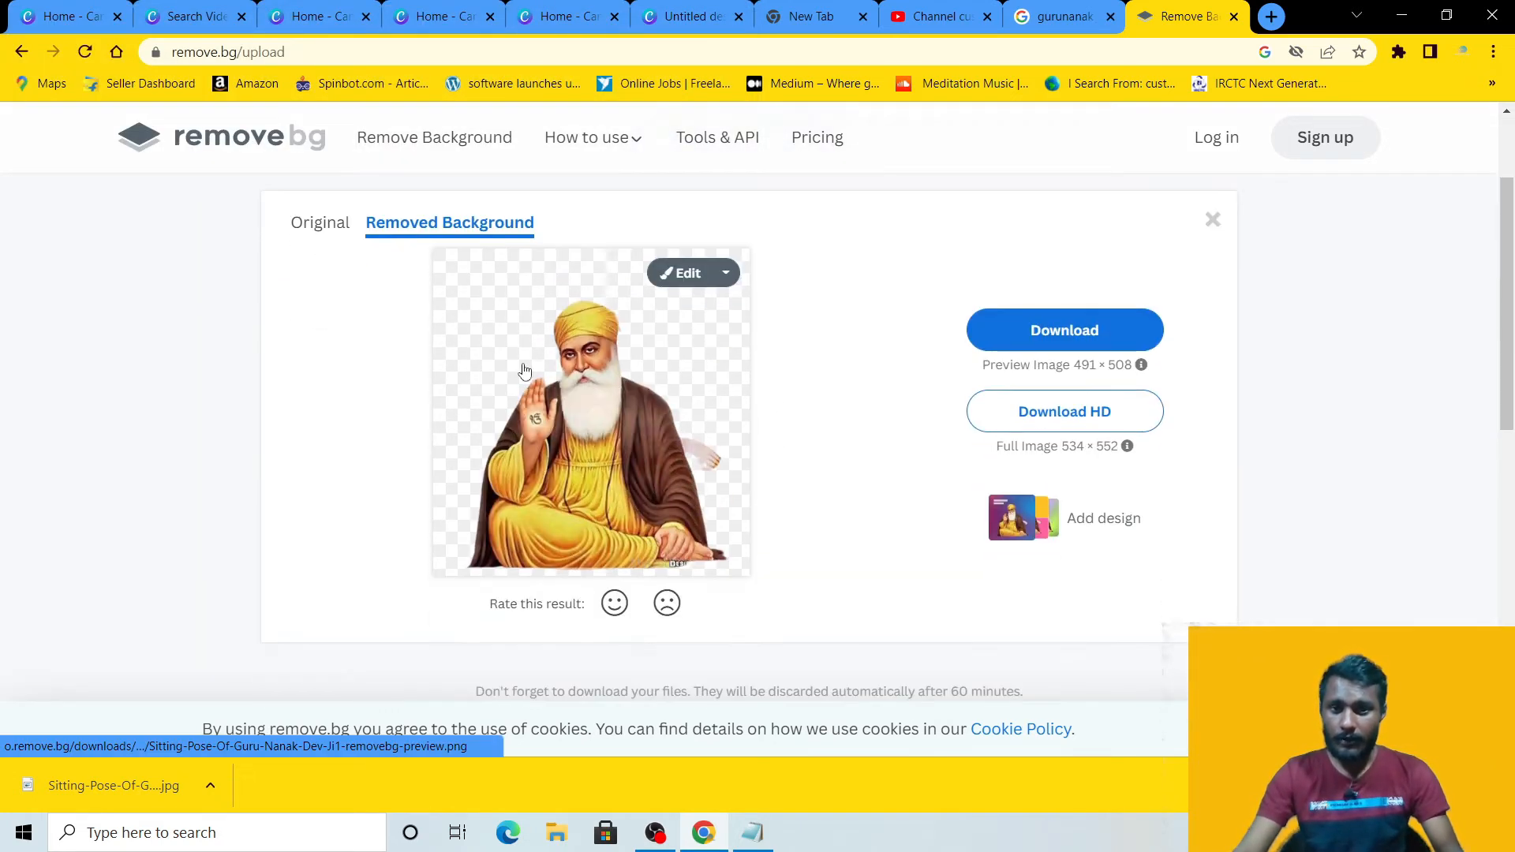
pyautogui.click(1058, 331)
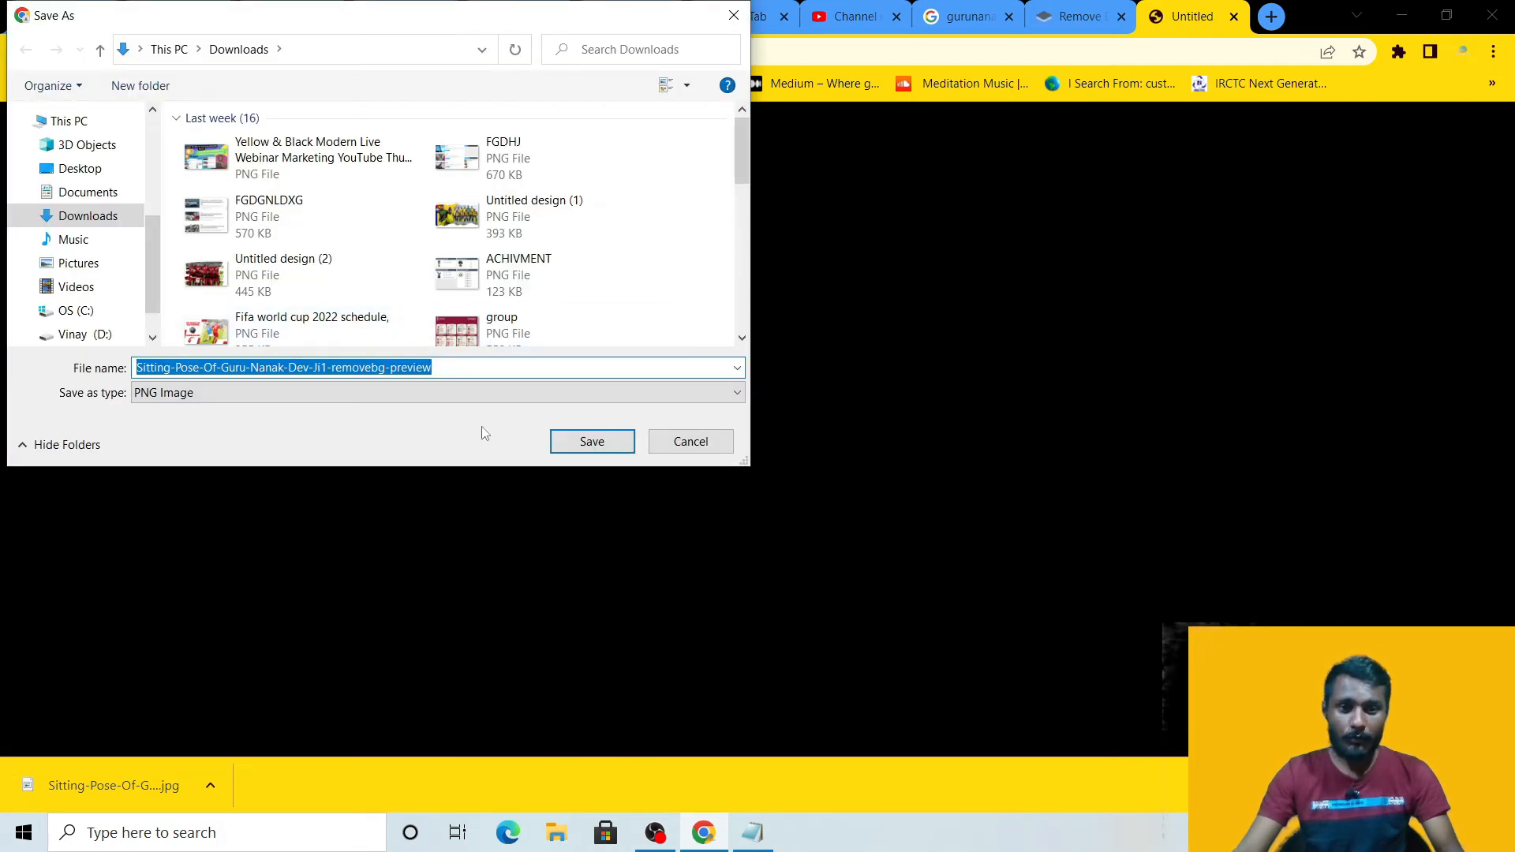
pyautogui.click(592, 442)
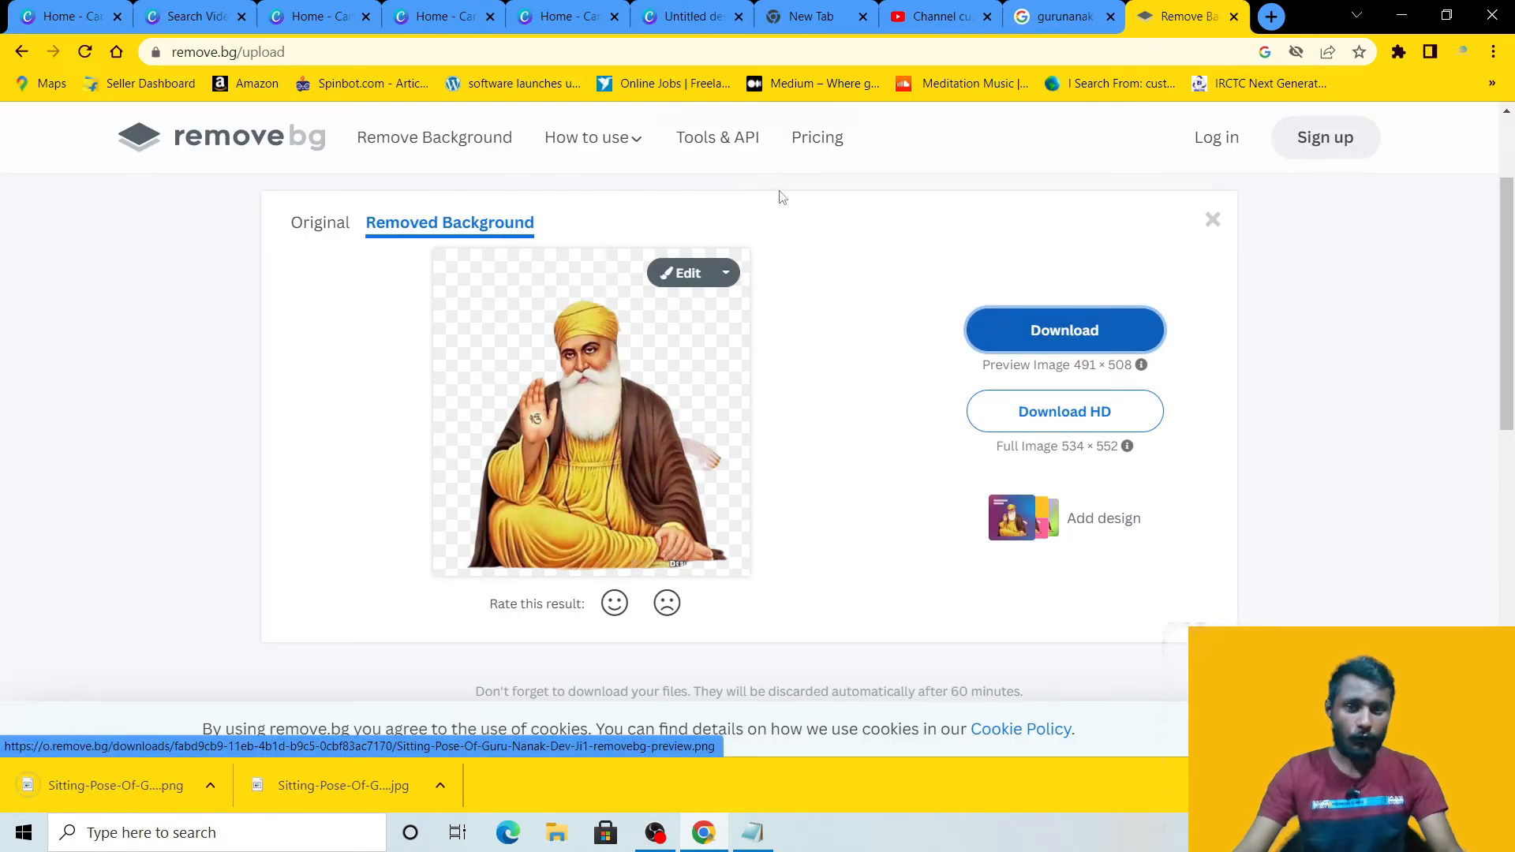
# Step: Return to the Canva Facebook post and upload the Sitting-Pose-Of-Guru-Nanak-Dev-Ji1-removebg-preview PNG
pyautogui.click(685, 17)
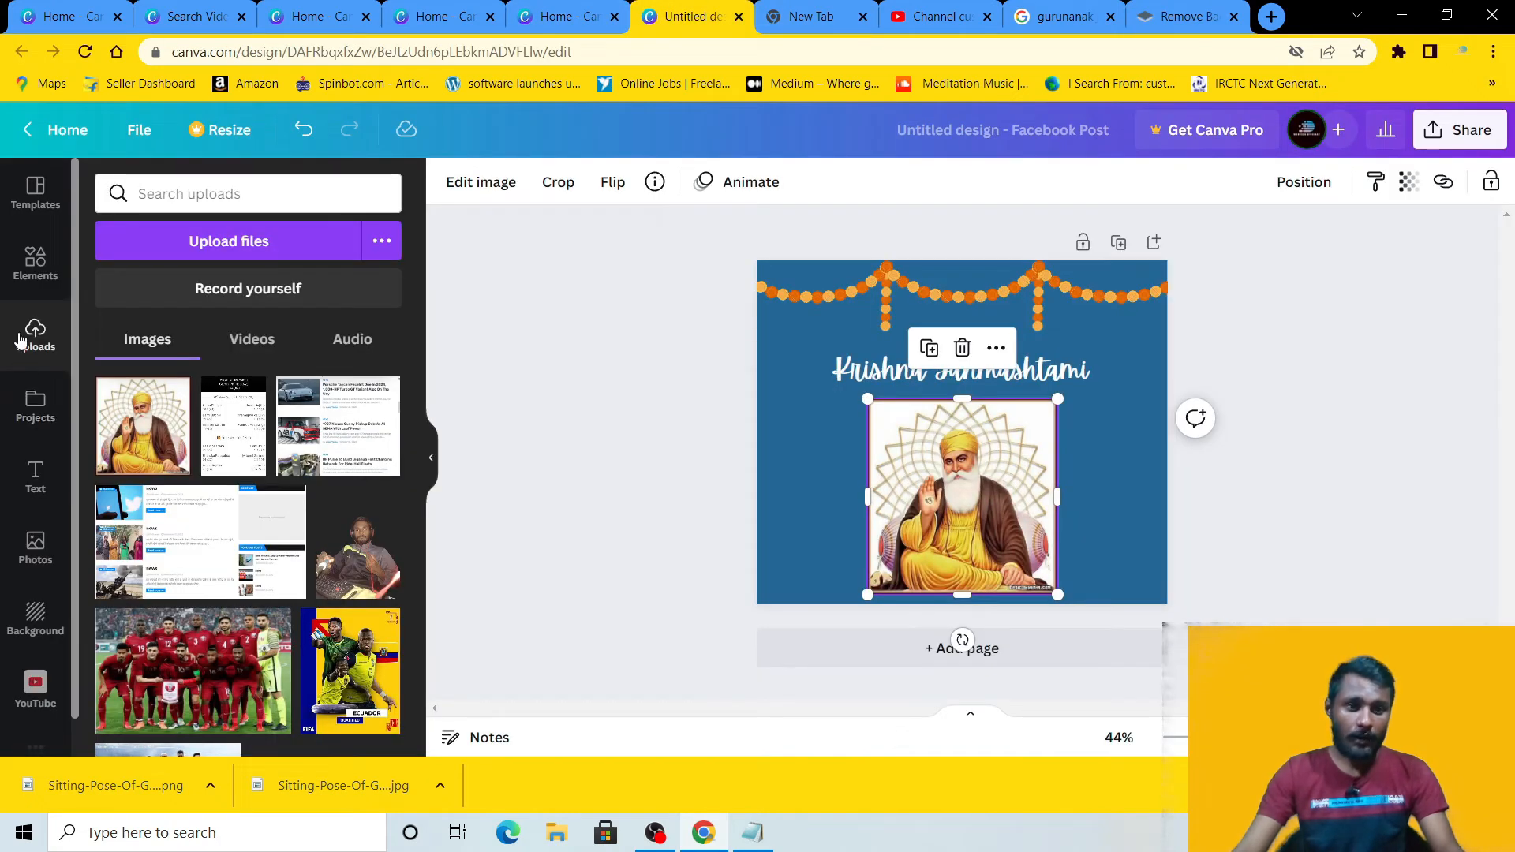
pyautogui.click(179, 244)
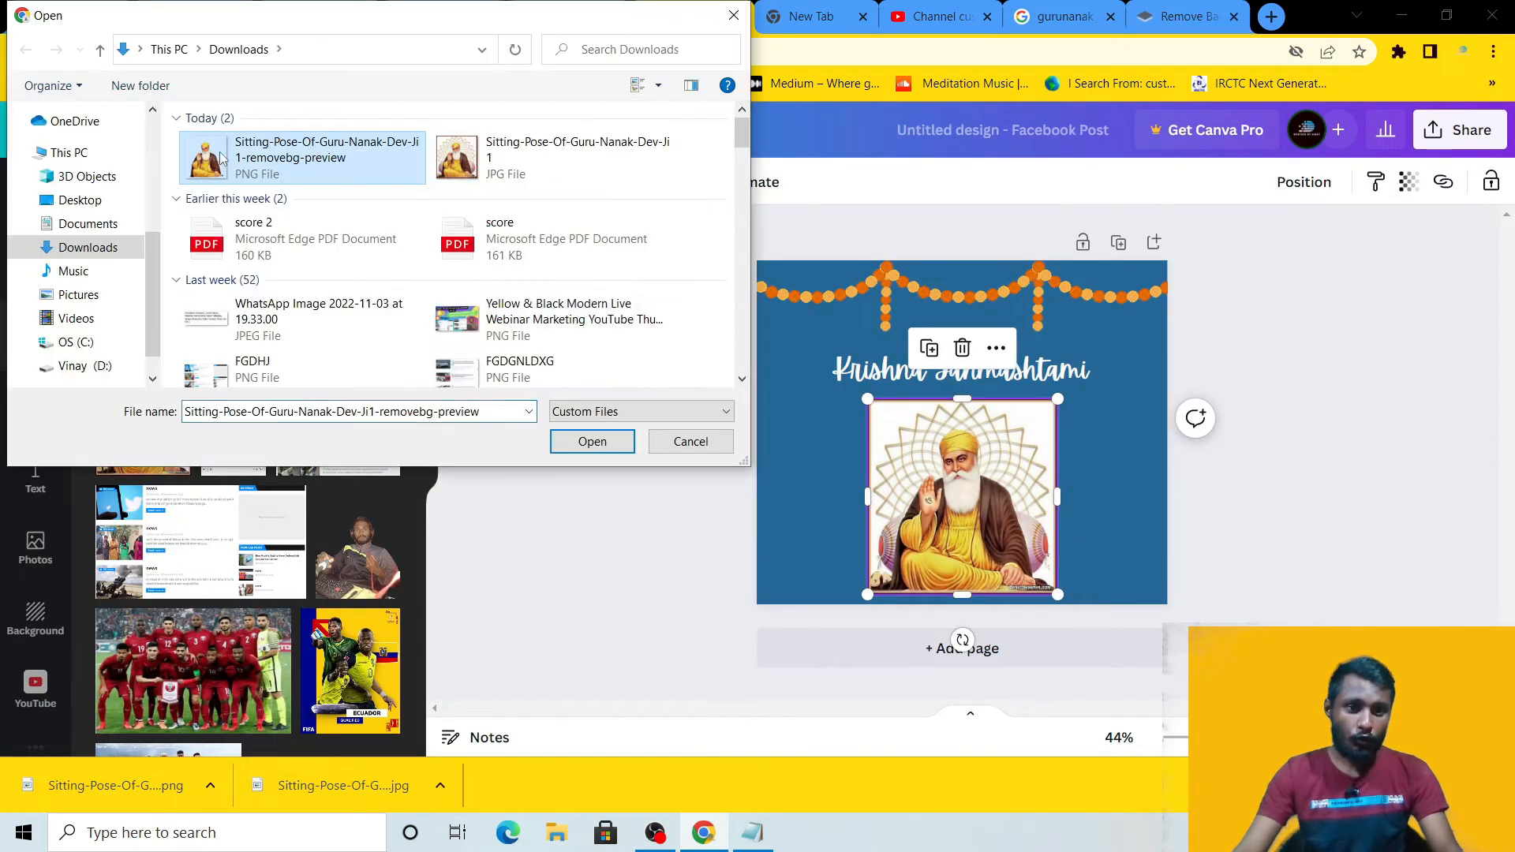
pyautogui.click(571, 442)
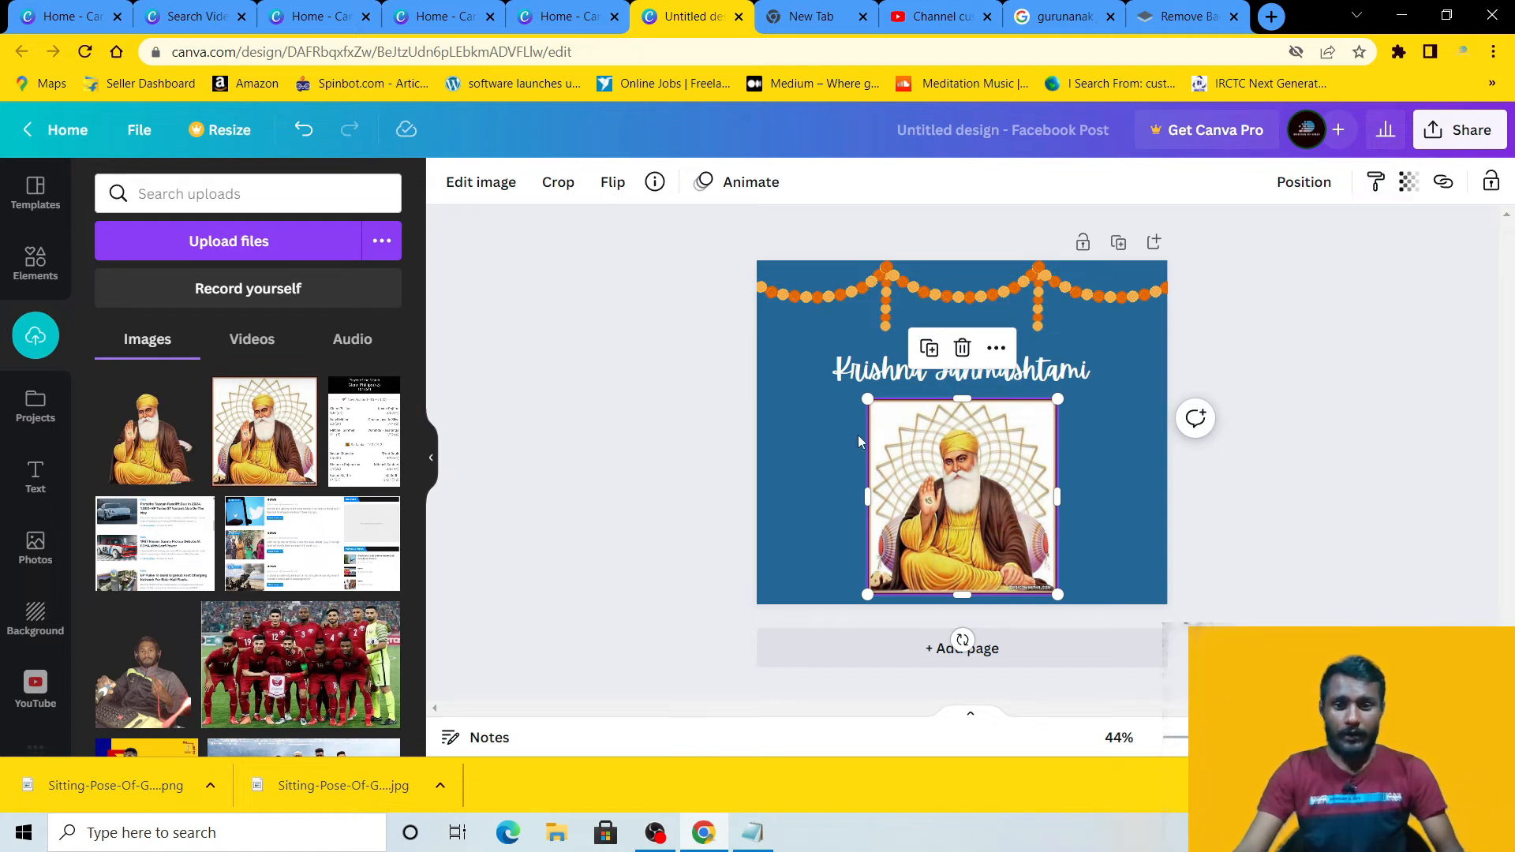
# Step: Replace the original picture on the page with the uploaded background-free Guru Nanak image, centred below the heading
pyautogui.press('Delete')
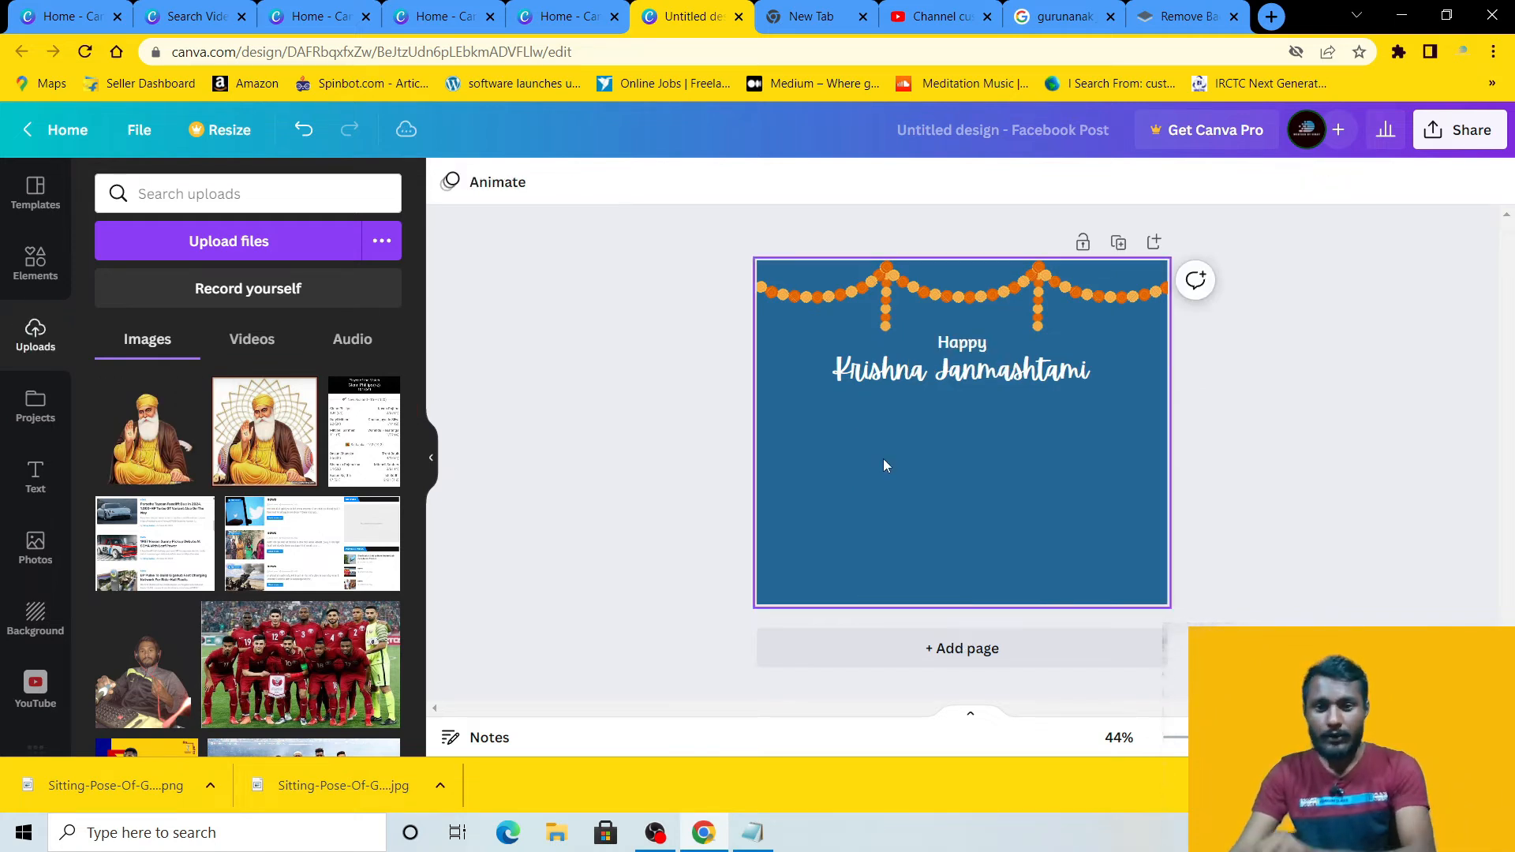
pyautogui.click(150, 446)
pyautogui.moveTo(943, 485)
pyautogui.mouseDown()
pyautogui.moveTo(950, 537)
pyautogui.moveTo(948, 506)
pyautogui.mouseUp()
pyautogui.click(824, 472)
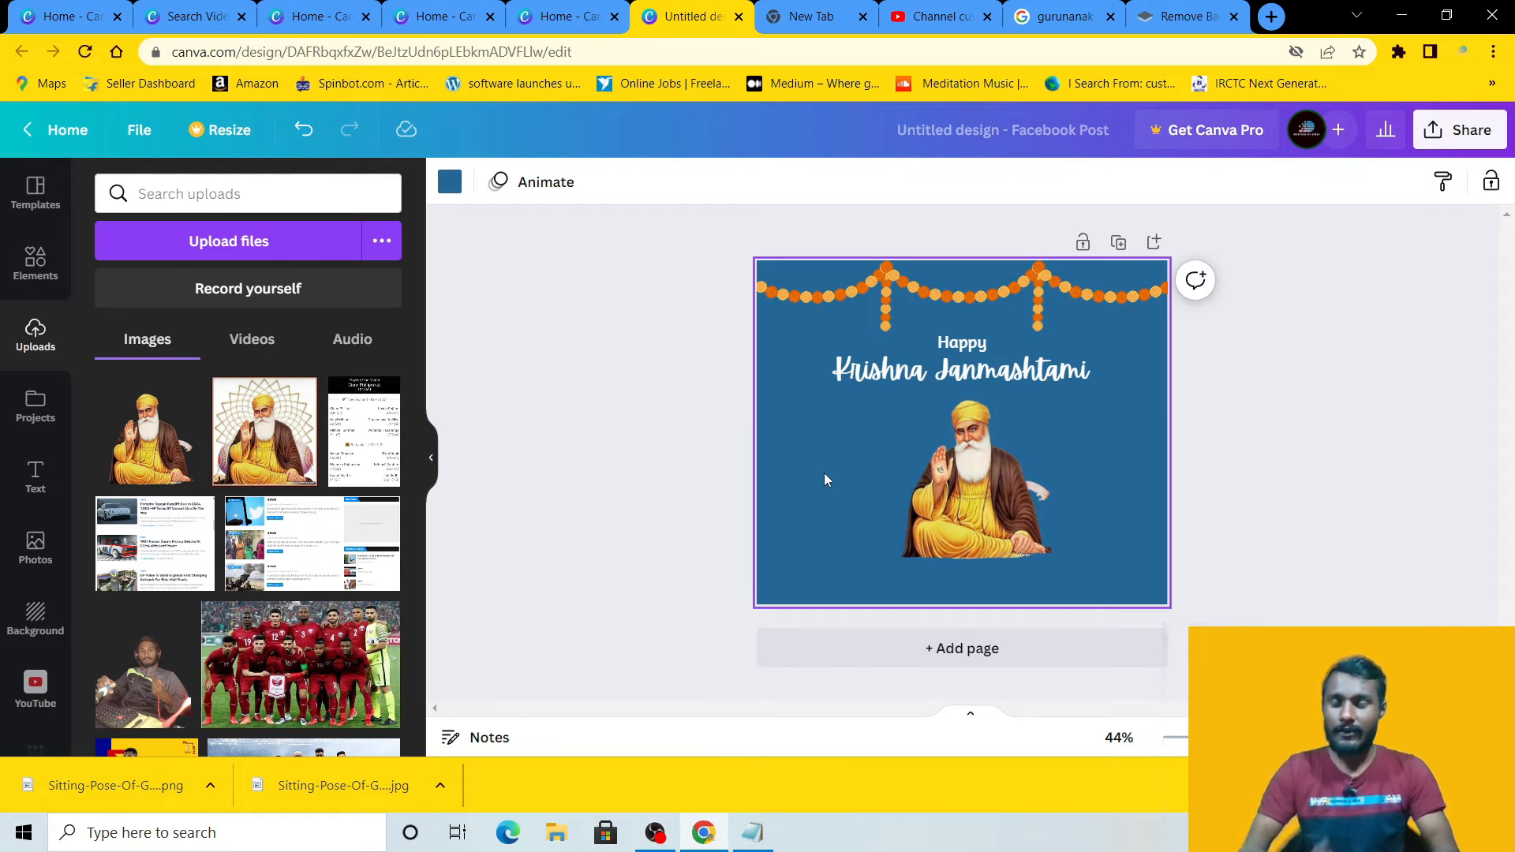
pyautogui.moveTo(992, 481); pyautogui.dragTo(969, 490)
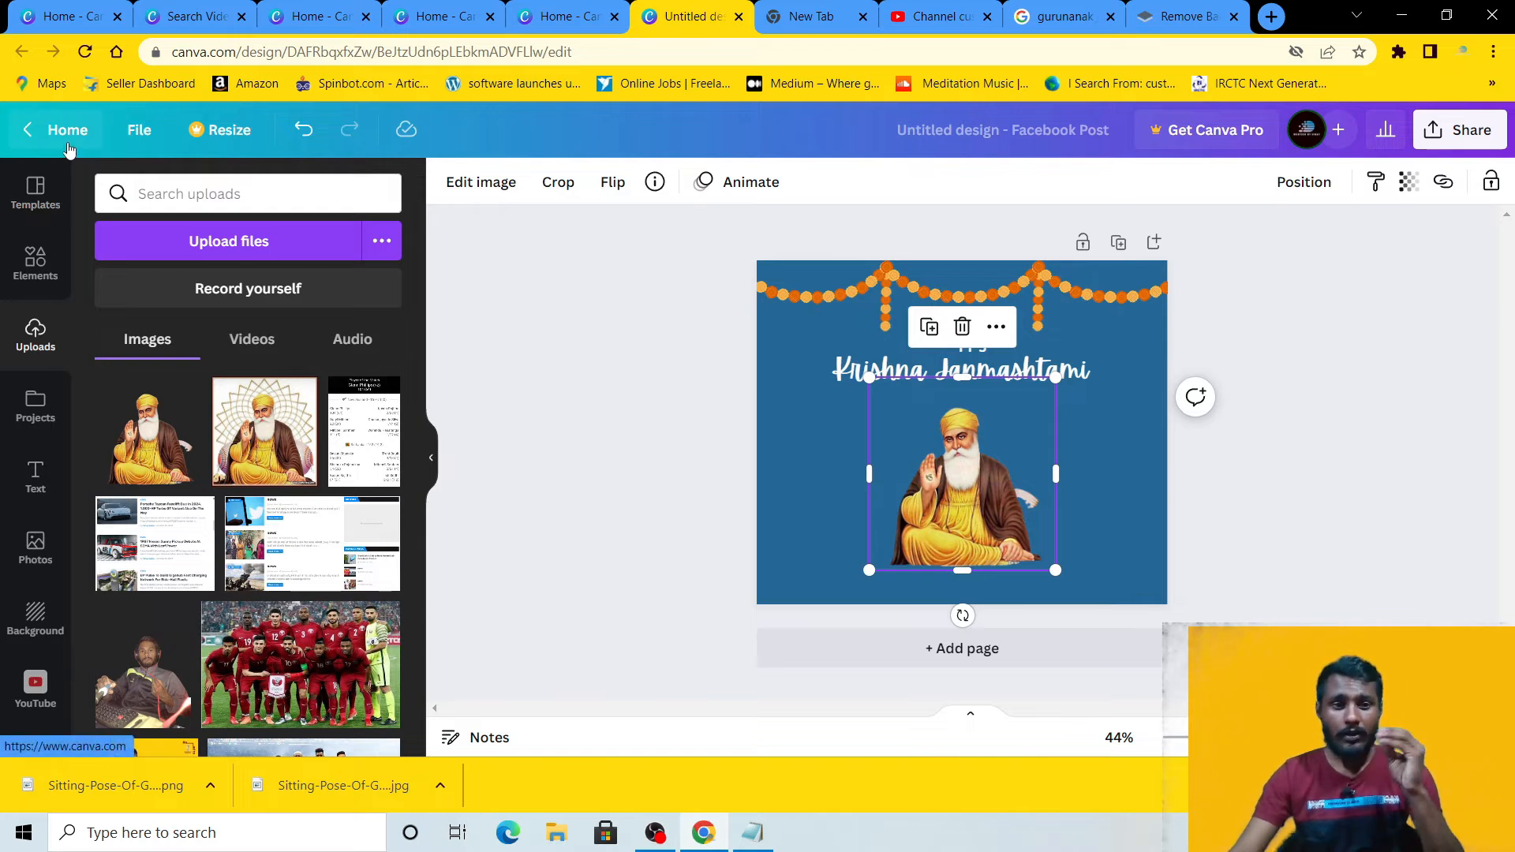
# Step: Go back to the Canva home page and create a blank Instagram Story design from the suggested design types
pyautogui.click(65, 133)
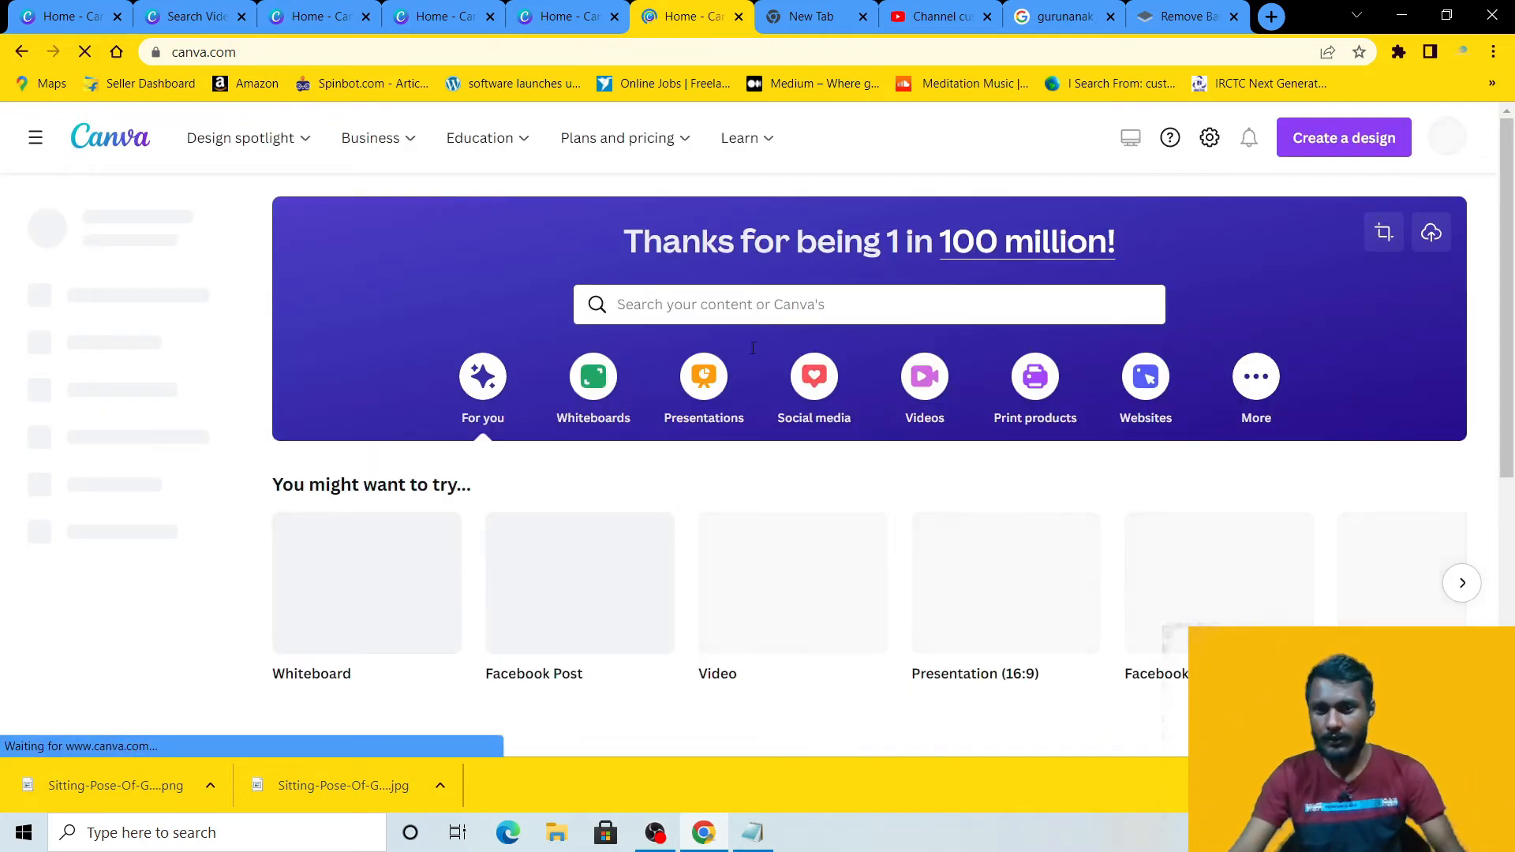
pyautogui.scroll(-3, 1316, 484)
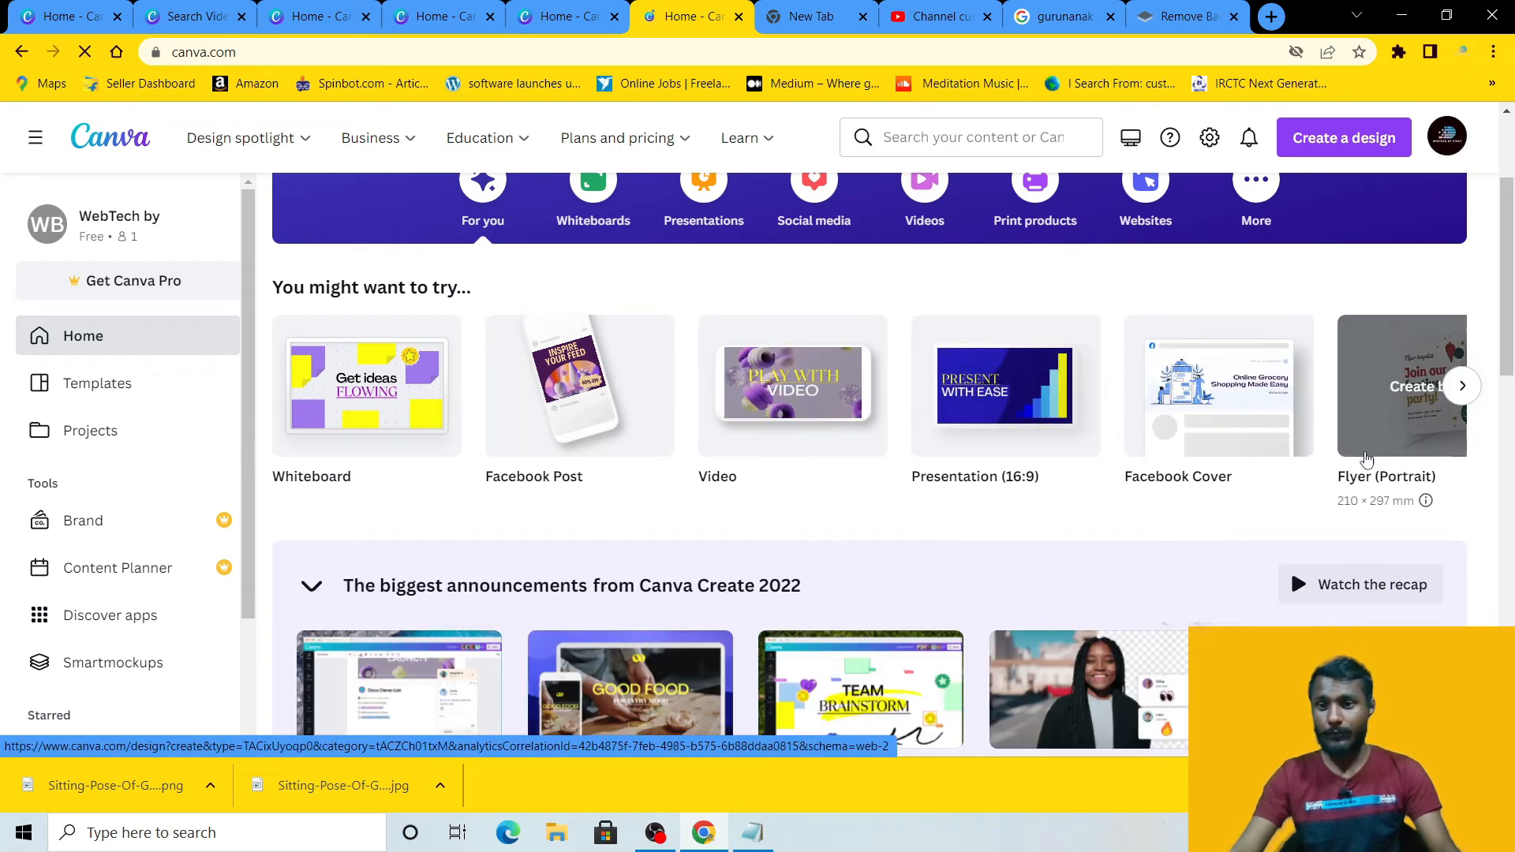
pyautogui.click(1463, 385)
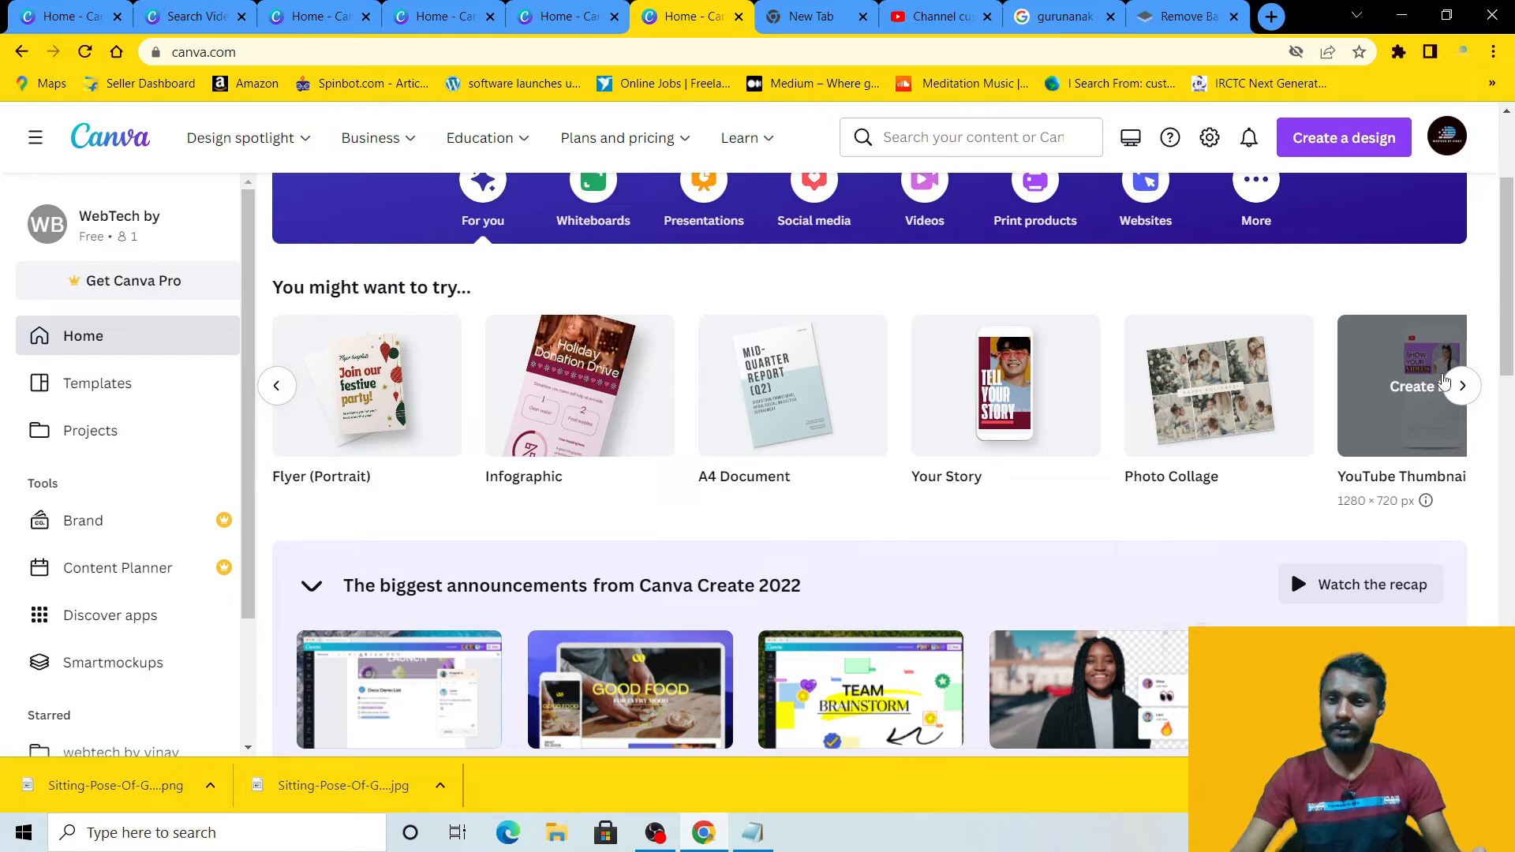
pyautogui.click(1462, 386)
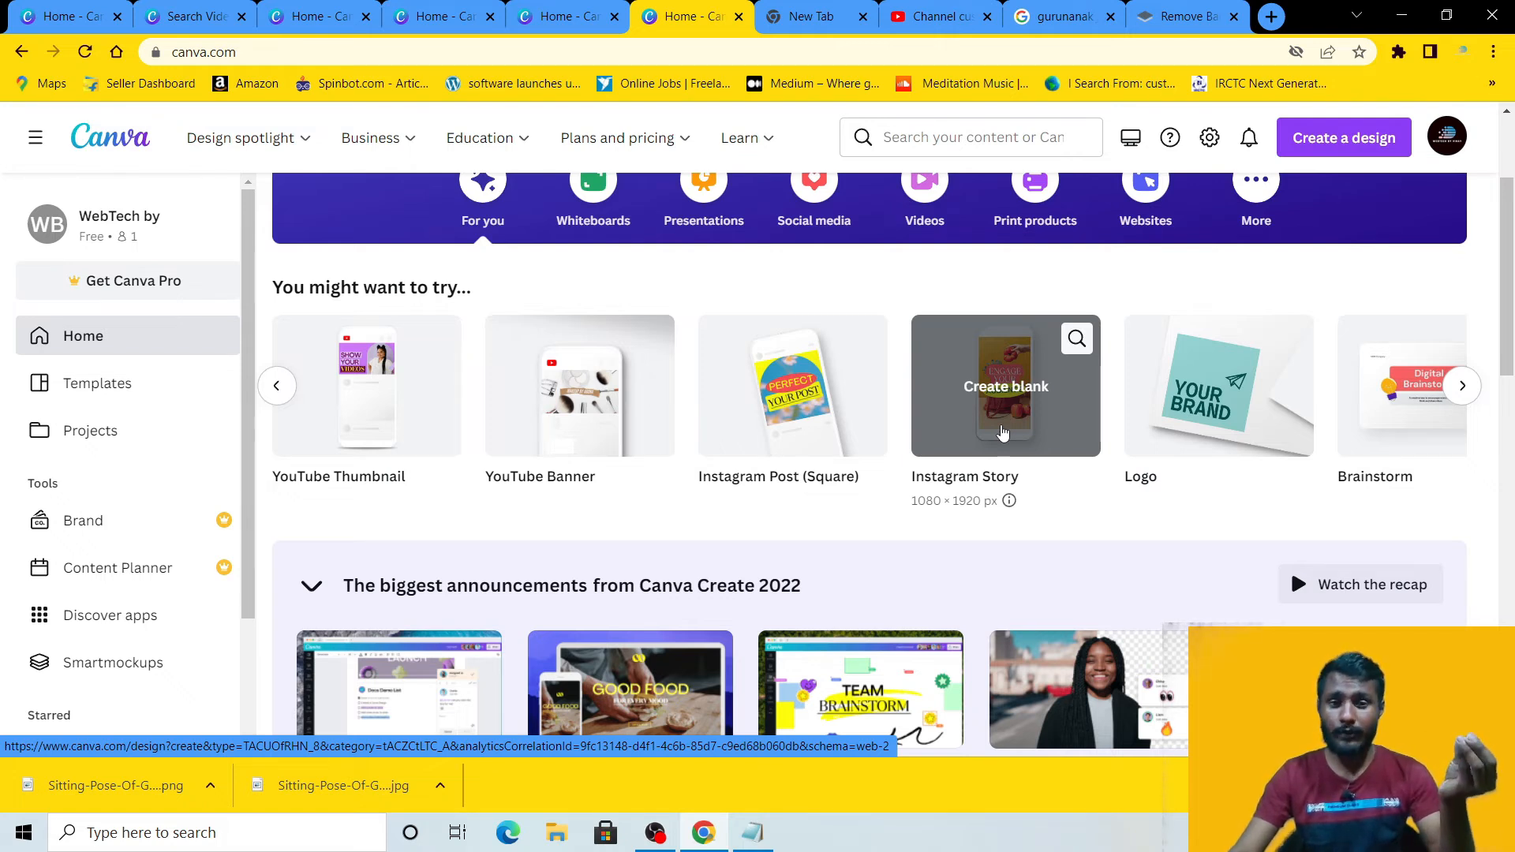
pyautogui.click(999, 424)
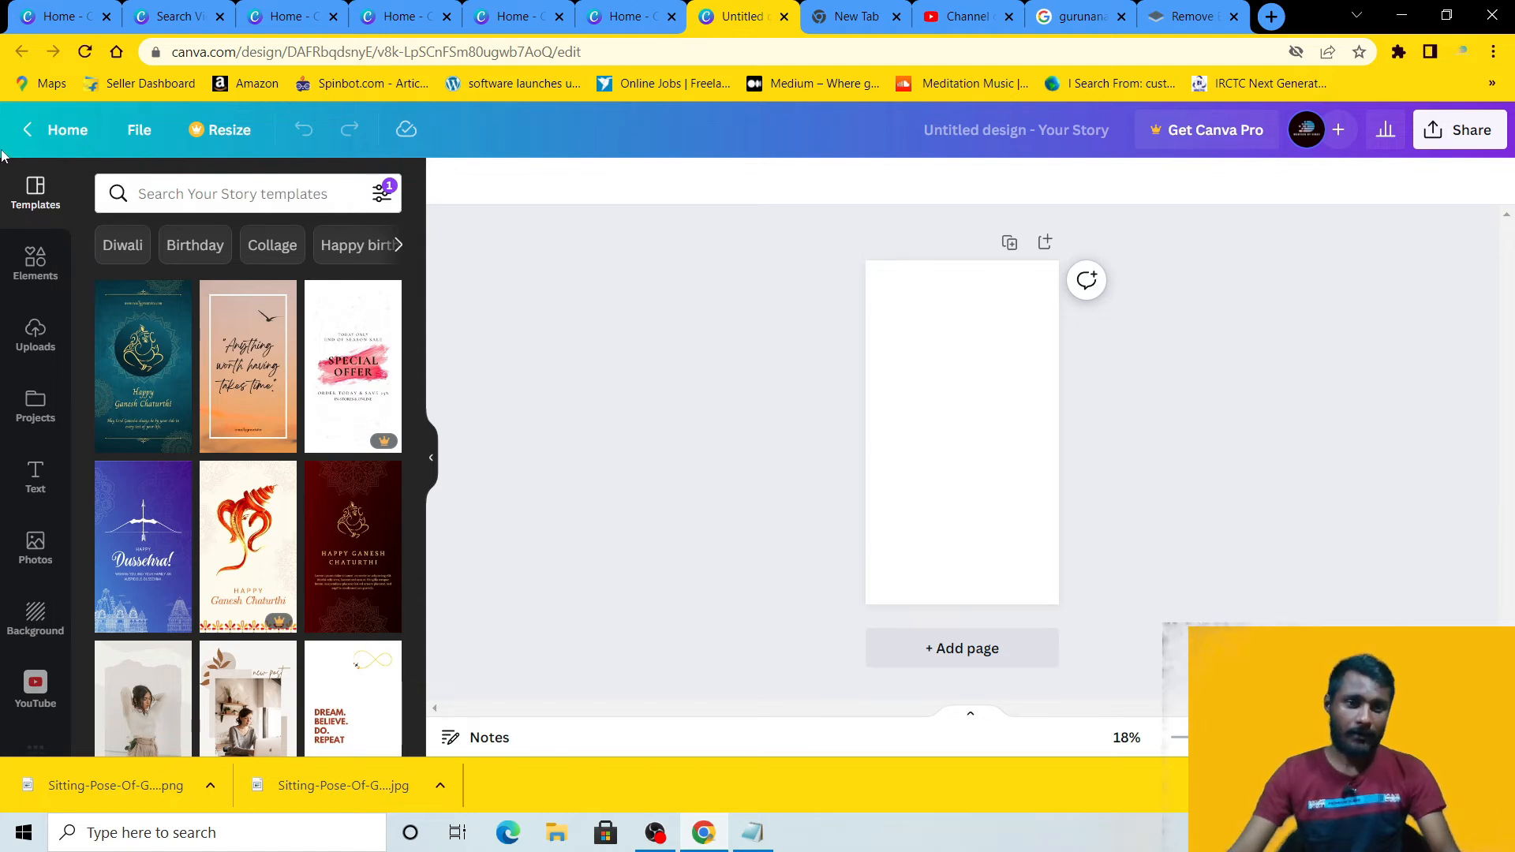
# Step: Browse the story templates and apply the dark "SALE UPTO 50% OFF" template to the blank page
pyautogui.click(158, 195)
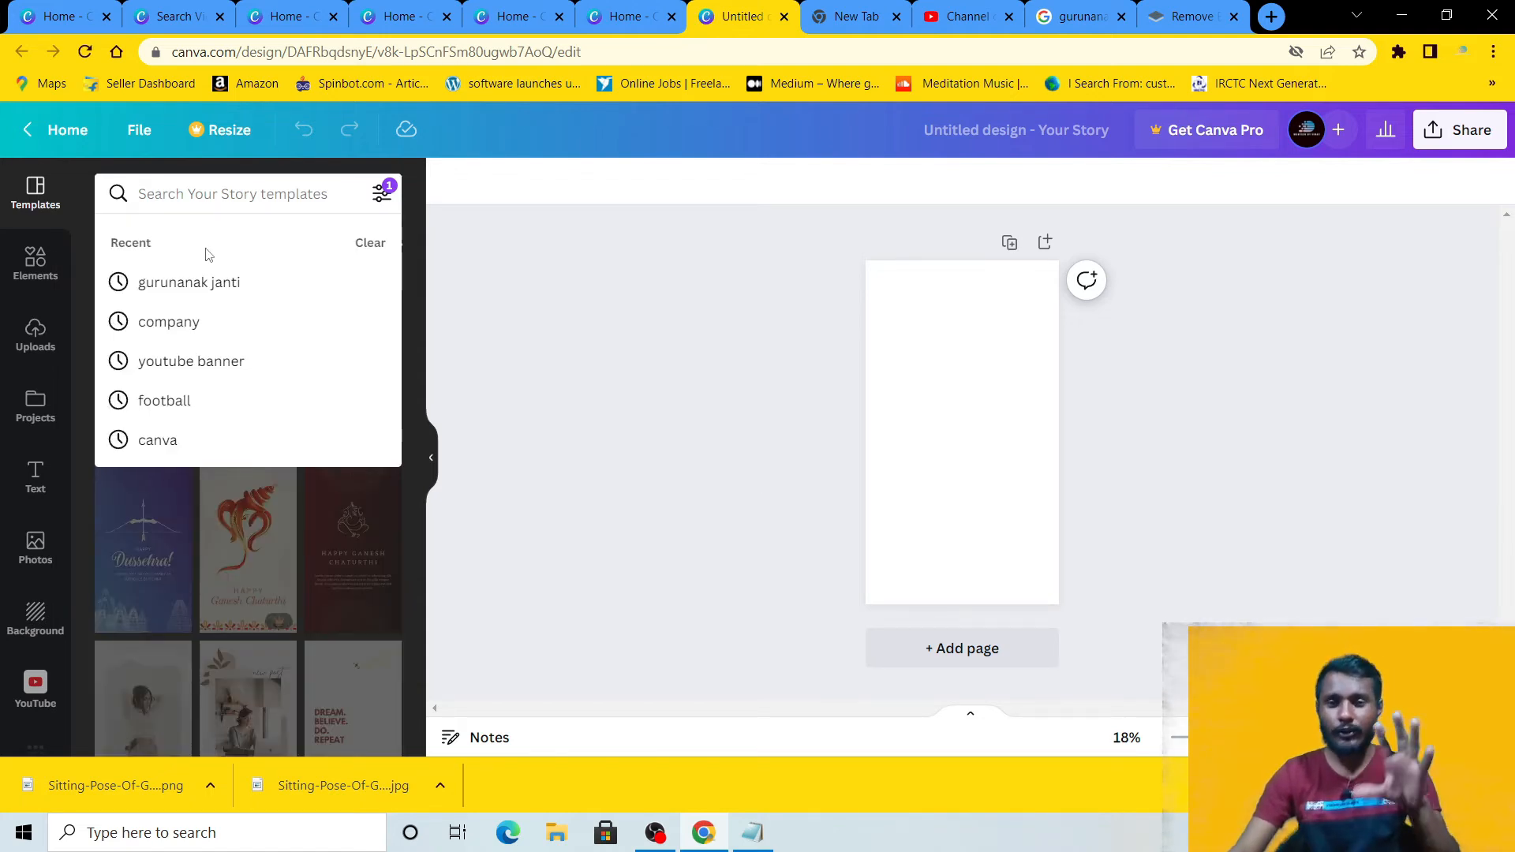
pyautogui.click(495, 371)
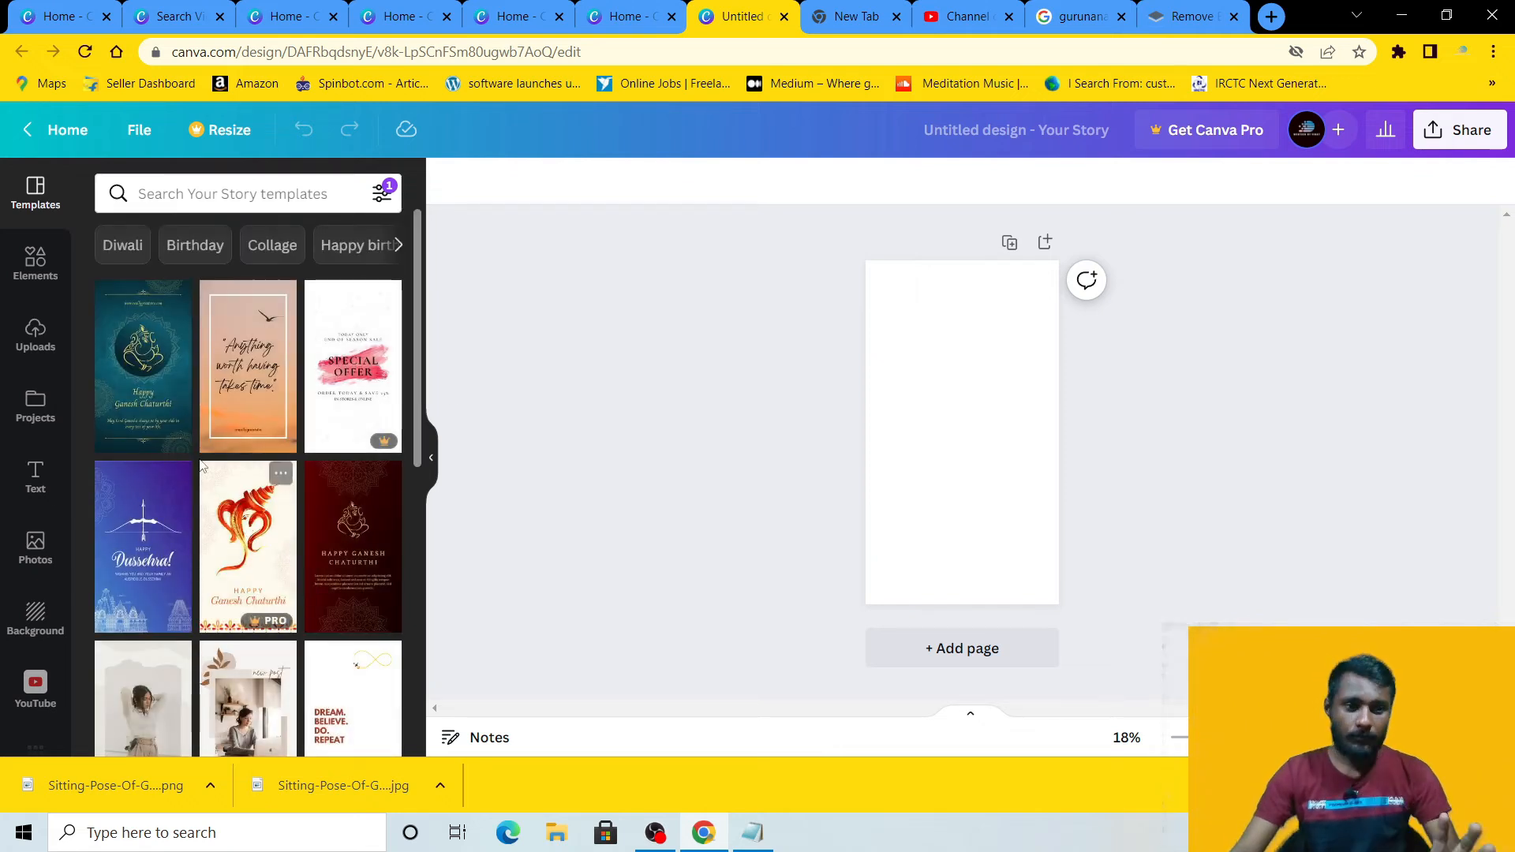
pyautogui.scroll(-3, 261, 513)
pyautogui.scroll(1, 219, 483)
pyautogui.scroll(2, 219, 483)
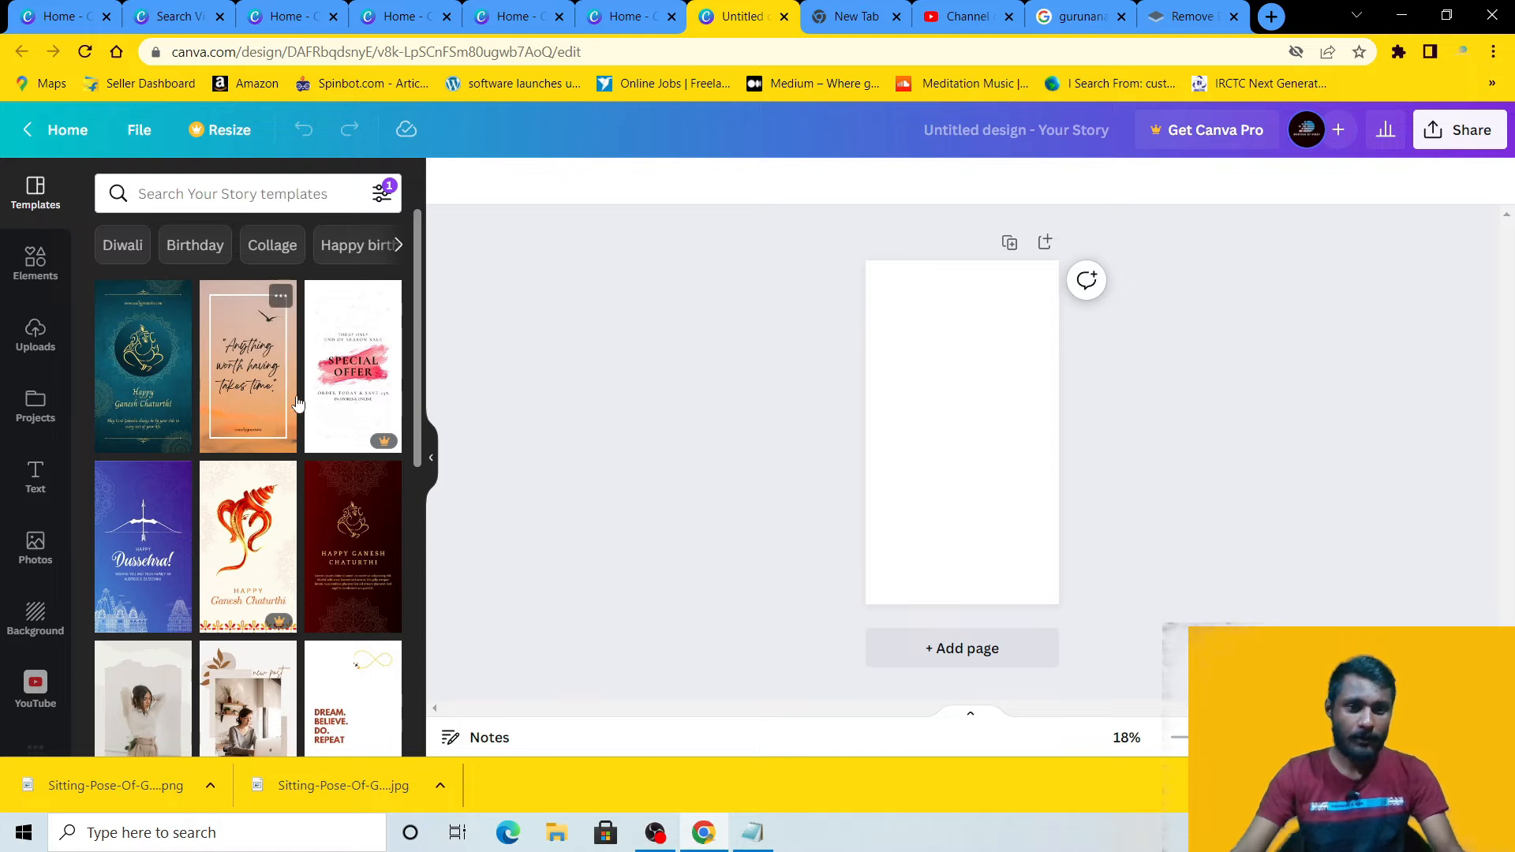
pyautogui.scroll(-3, 270, 402)
pyautogui.click(248, 600)
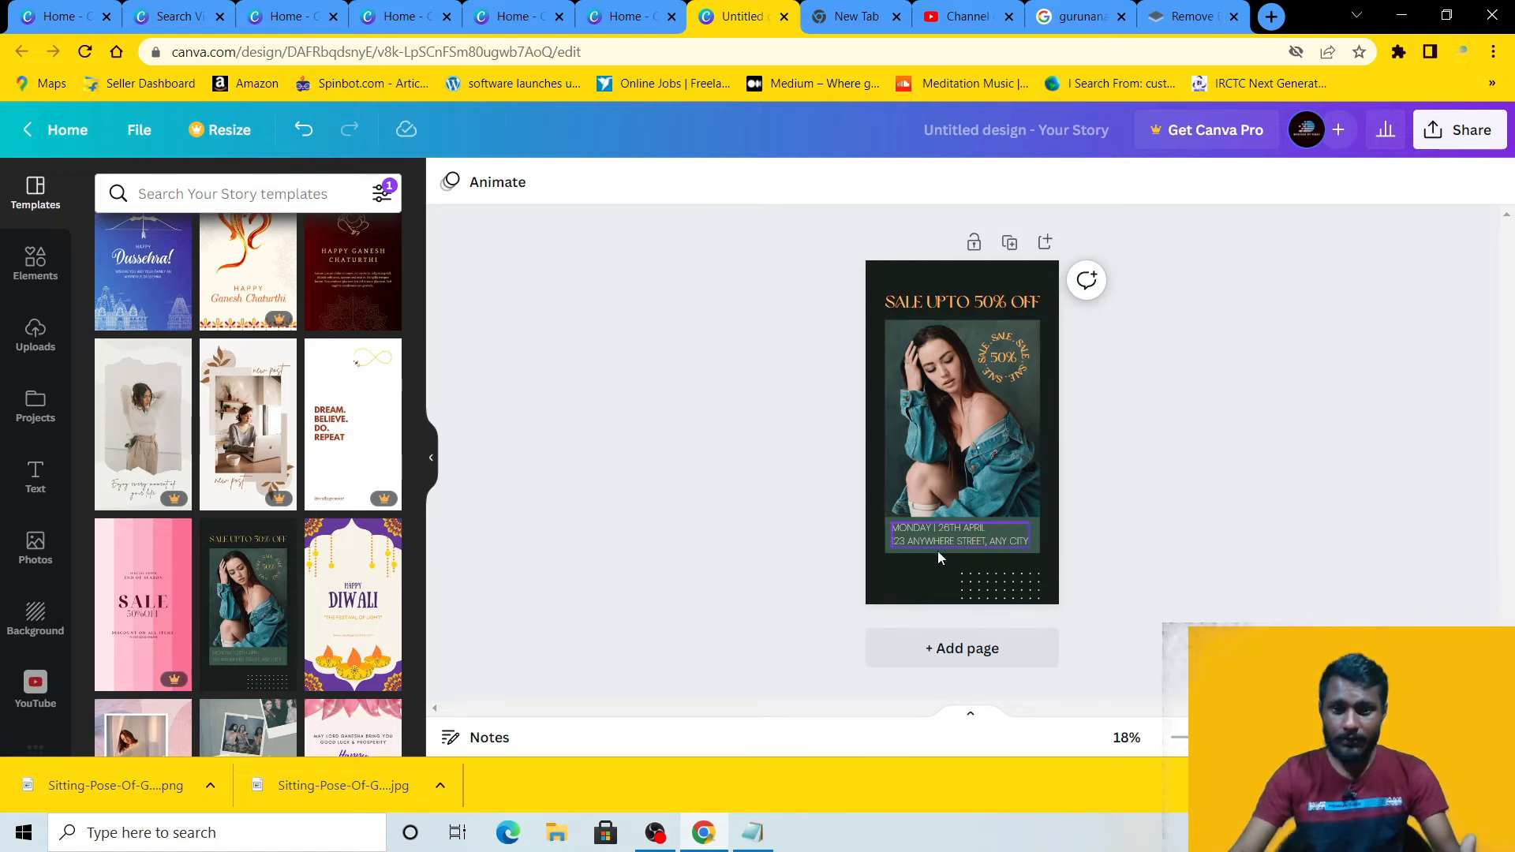
# Step: Add two more pages after the sale page so the story design has three pages
pyautogui.click(934, 653)
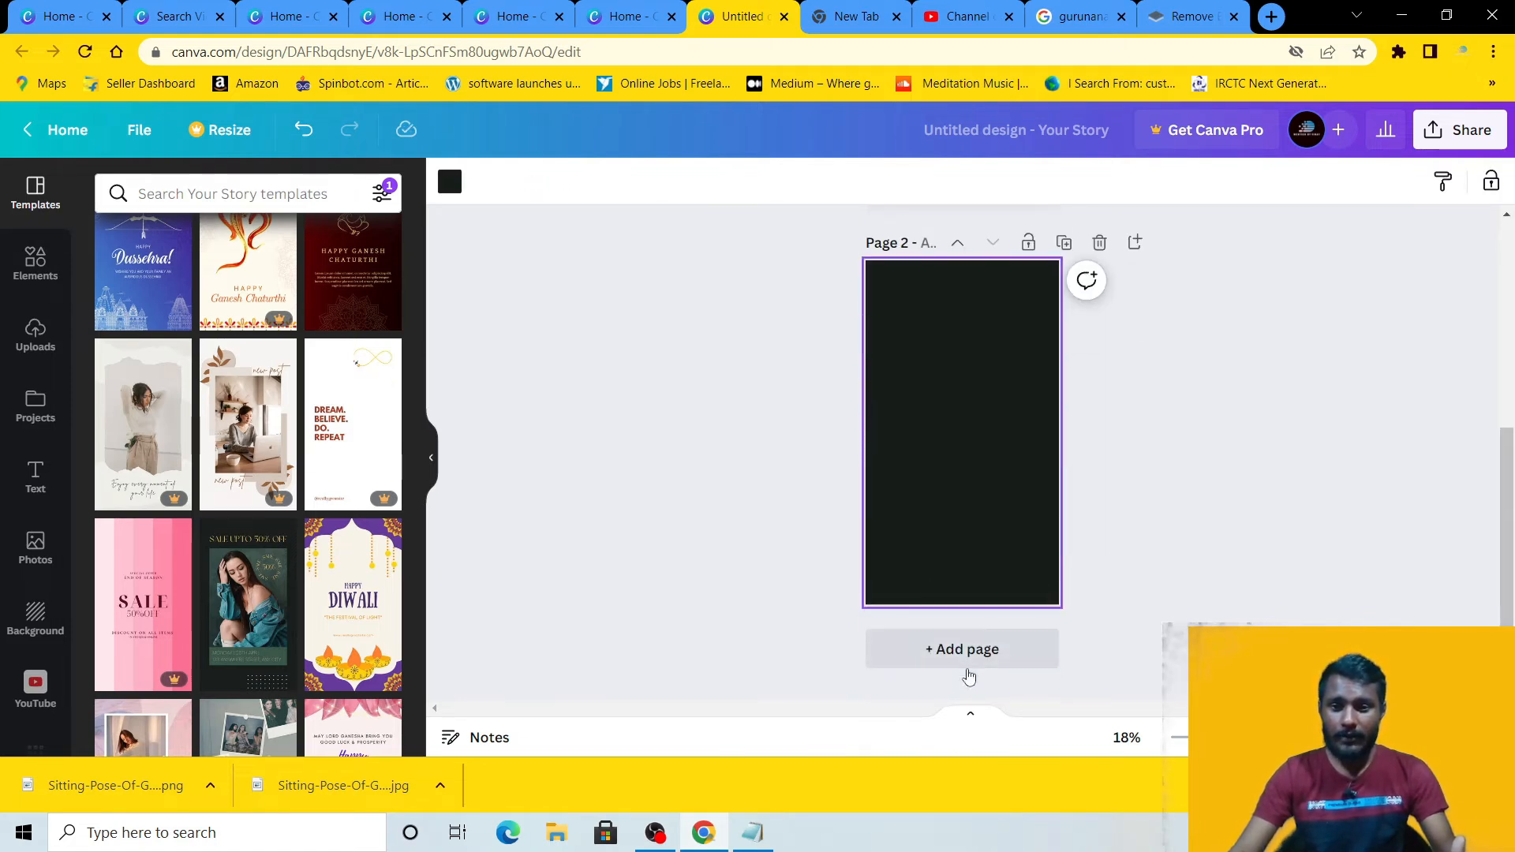
pyautogui.scroll(5, 933, 626)
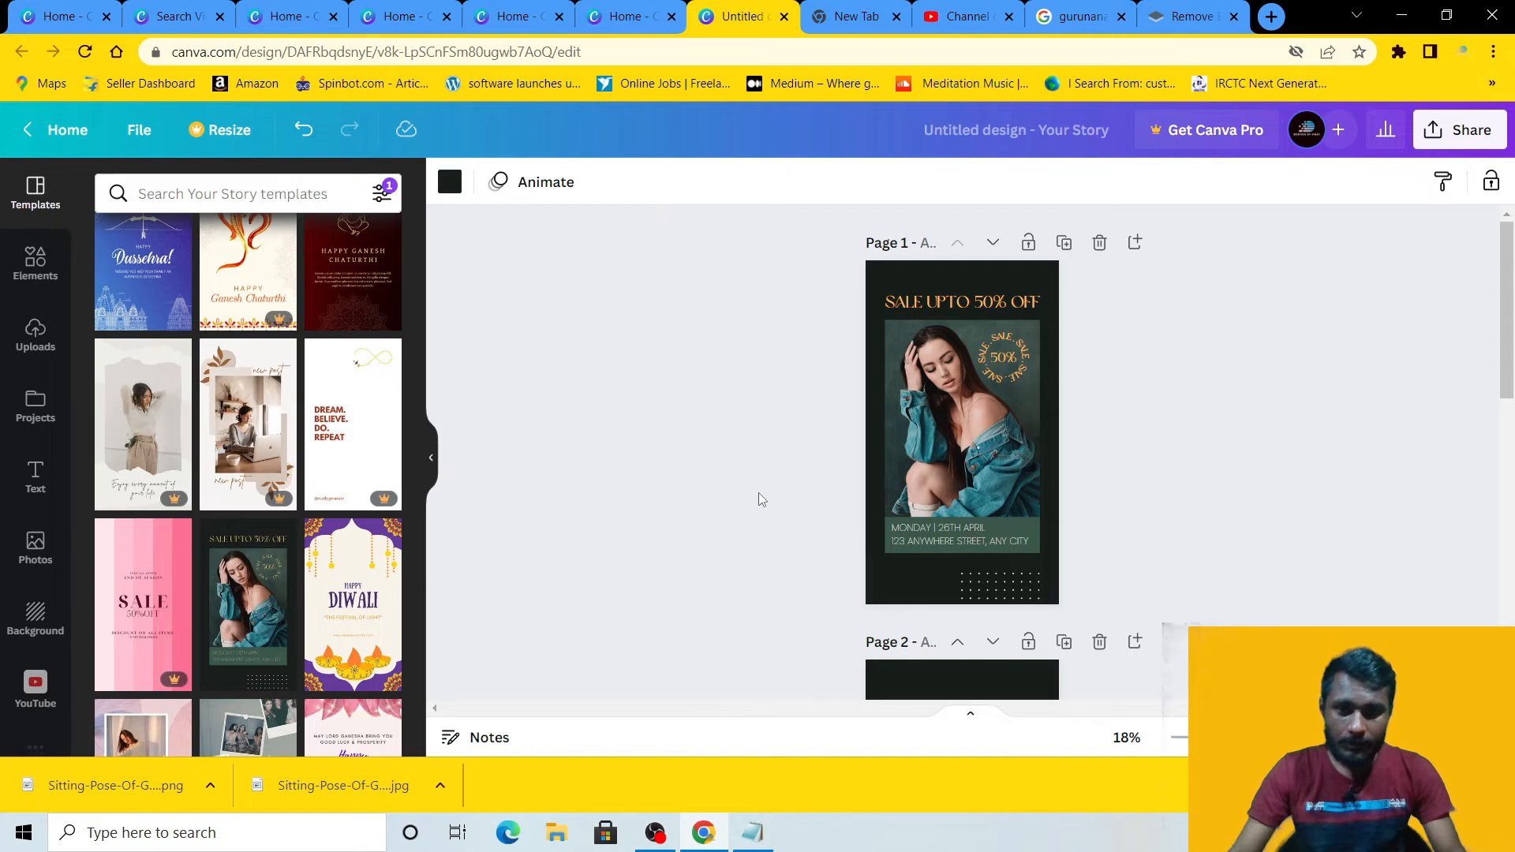
pyautogui.scroll(-5, 760, 492)
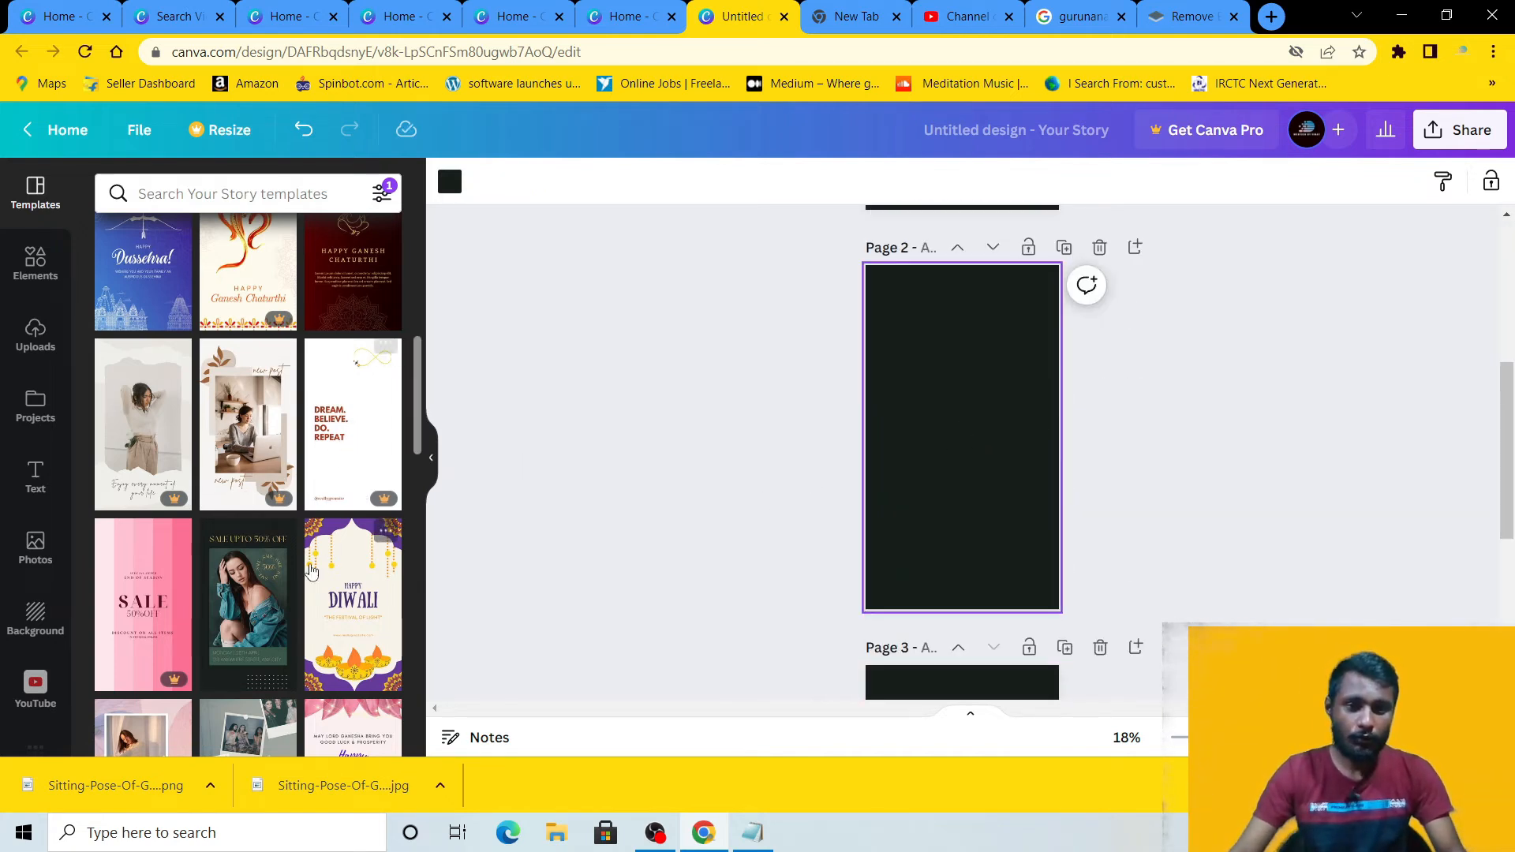
# Step: Apply the grey polaroid photo collage template to page 2 and the "Hello August" template to page 3
pyautogui.scroll(-5, 230, 484)
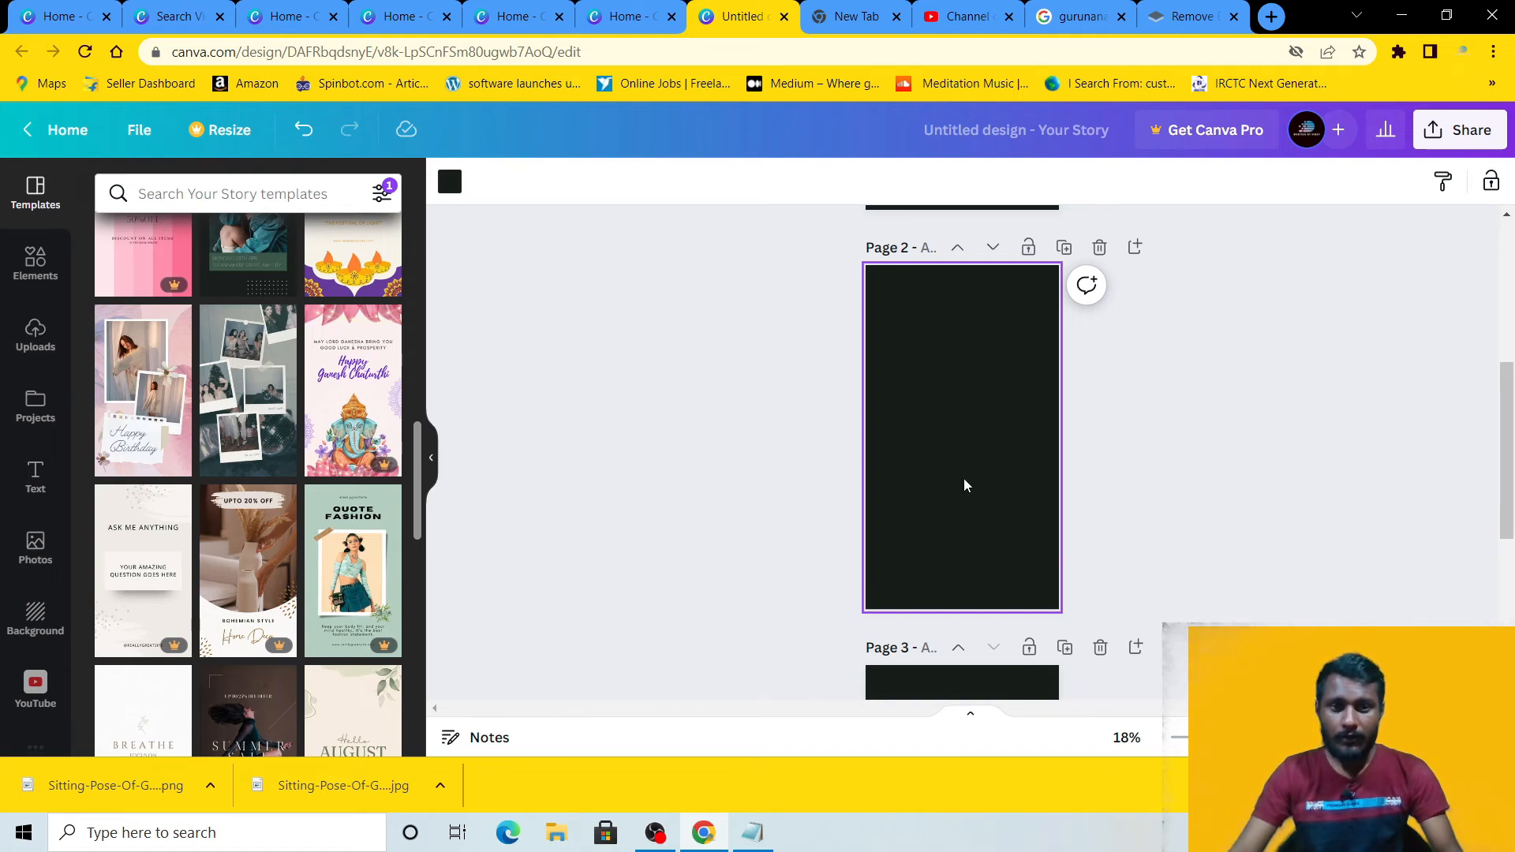
pyautogui.scroll(5, 811, 507)
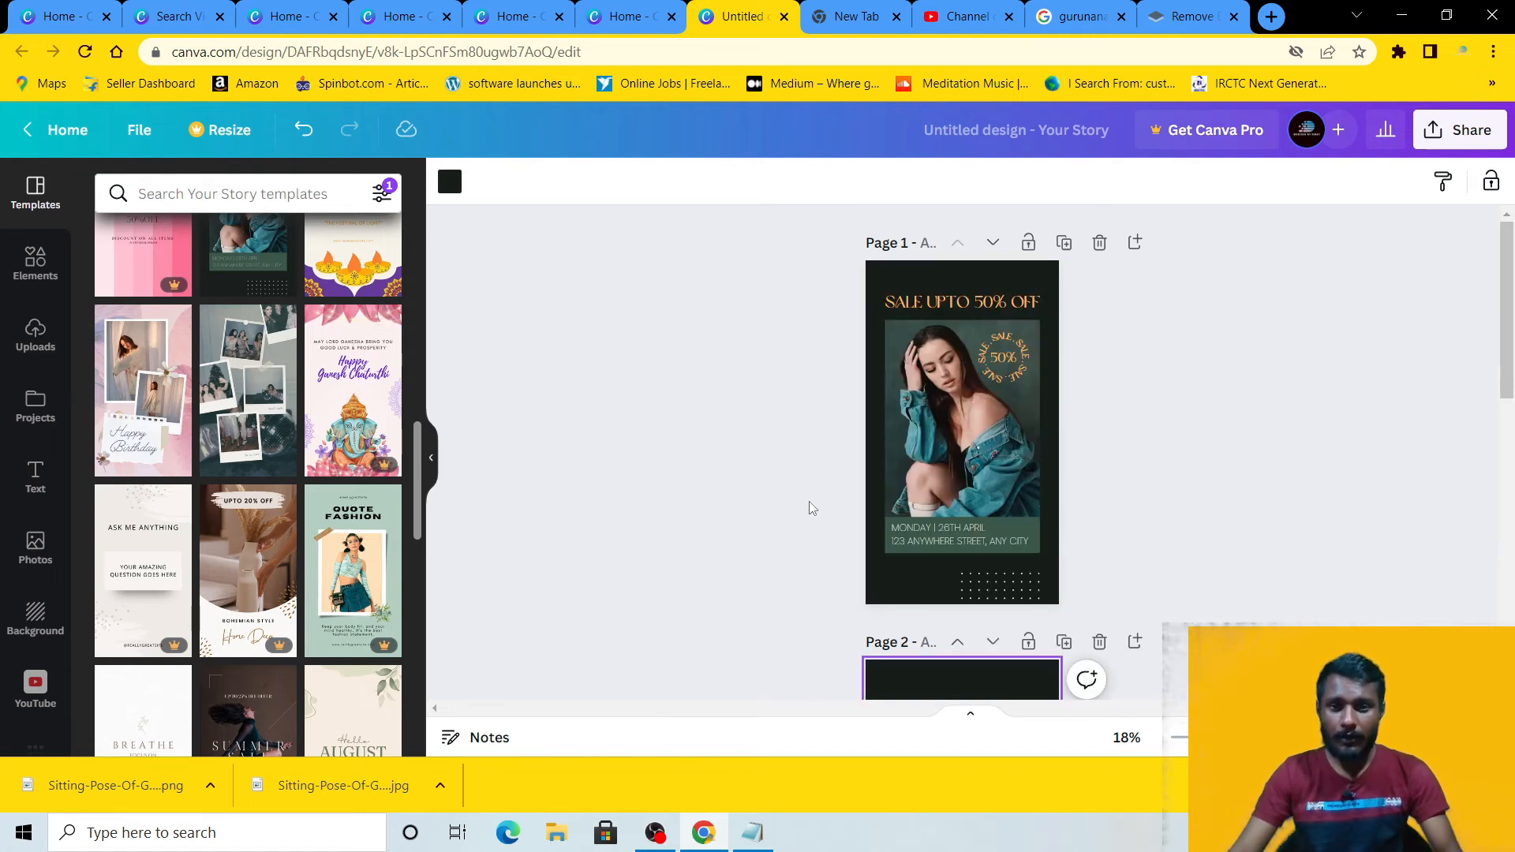
pyautogui.scroll(-10, 951, 441)
pyautogui.scroll(-4, 328, 525)
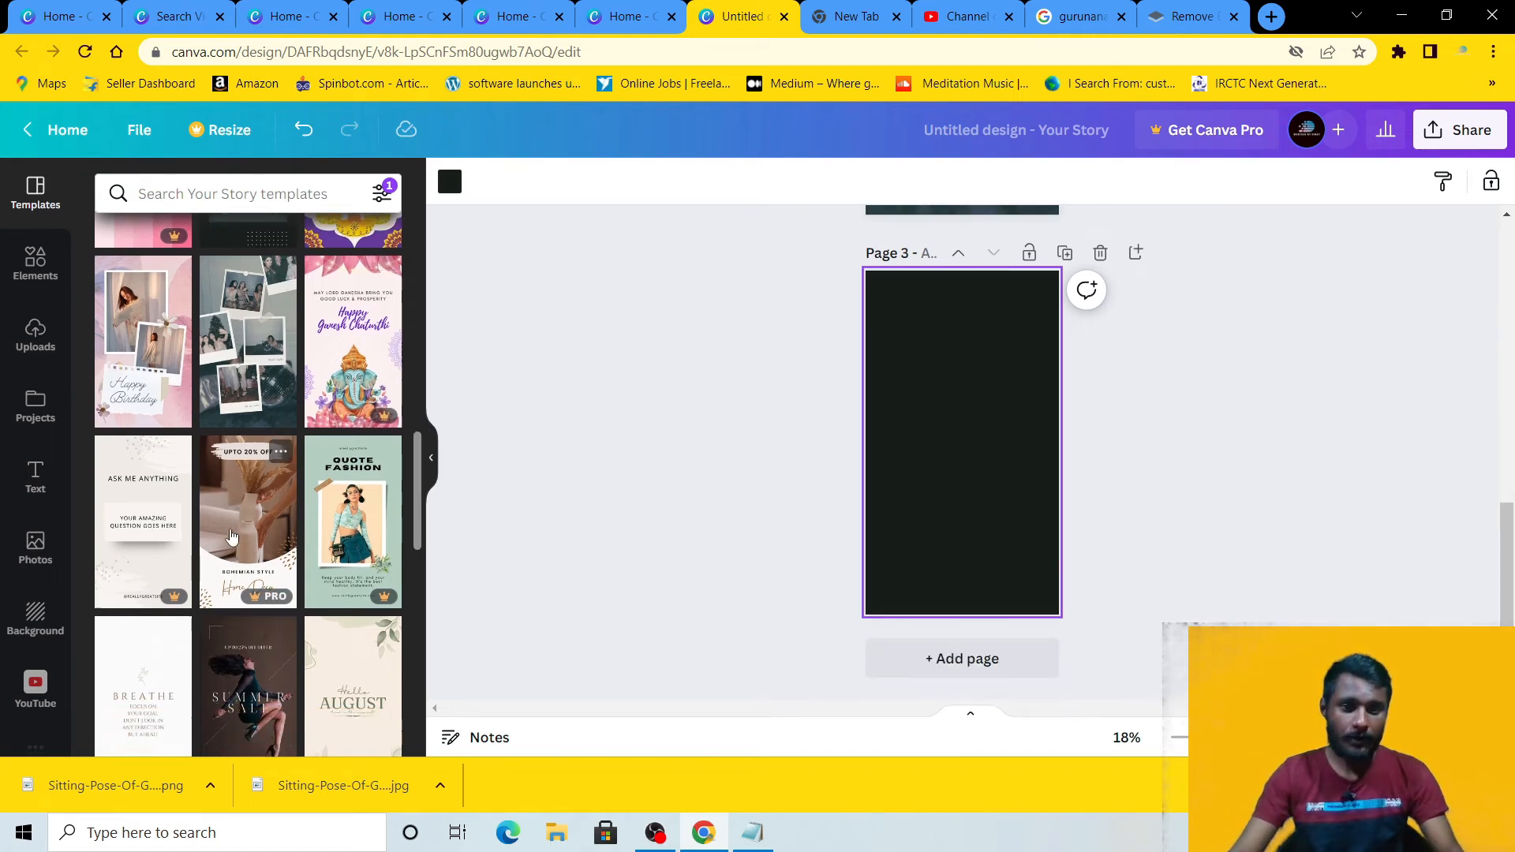
pyautogui.click(357, 496)
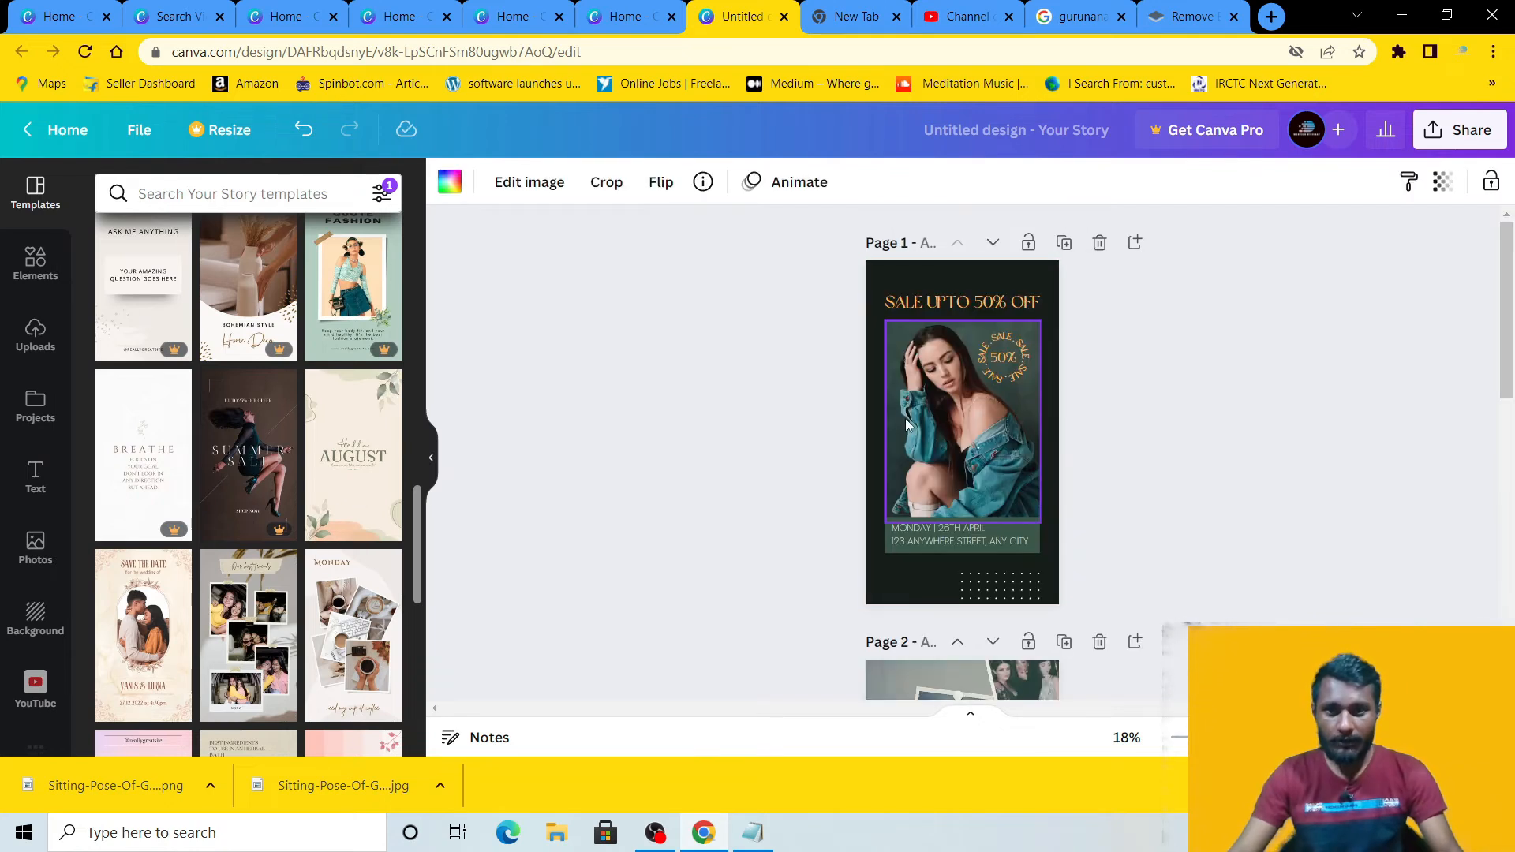
# Step: Review the sale, polaroid collage and "Hello August" pages of the story design
pyautogui.scroll(-6, 906, 418)
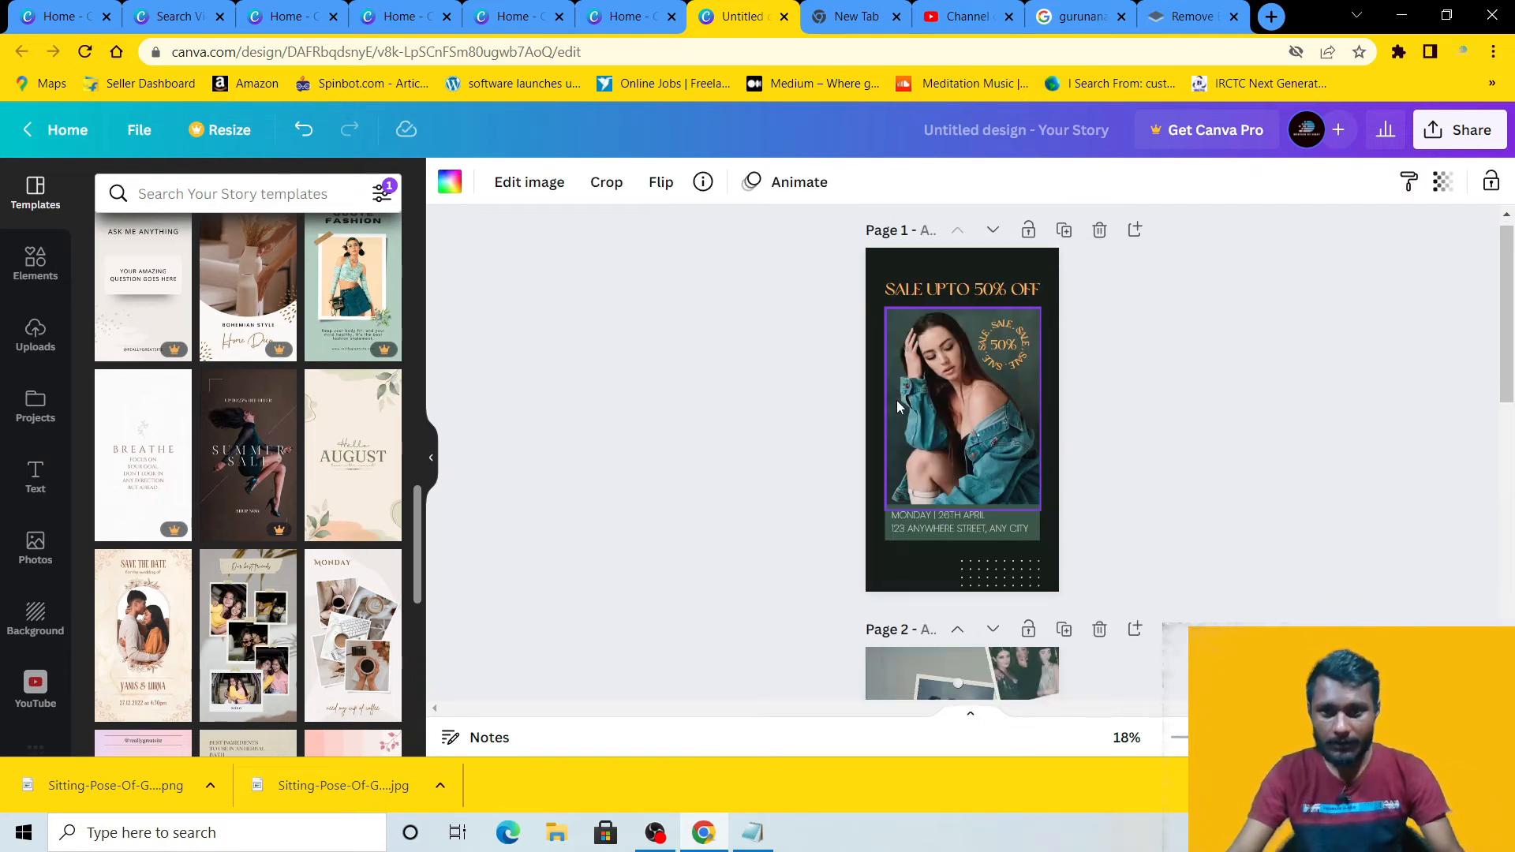
pyautogui.scroll(3, 904, 400)
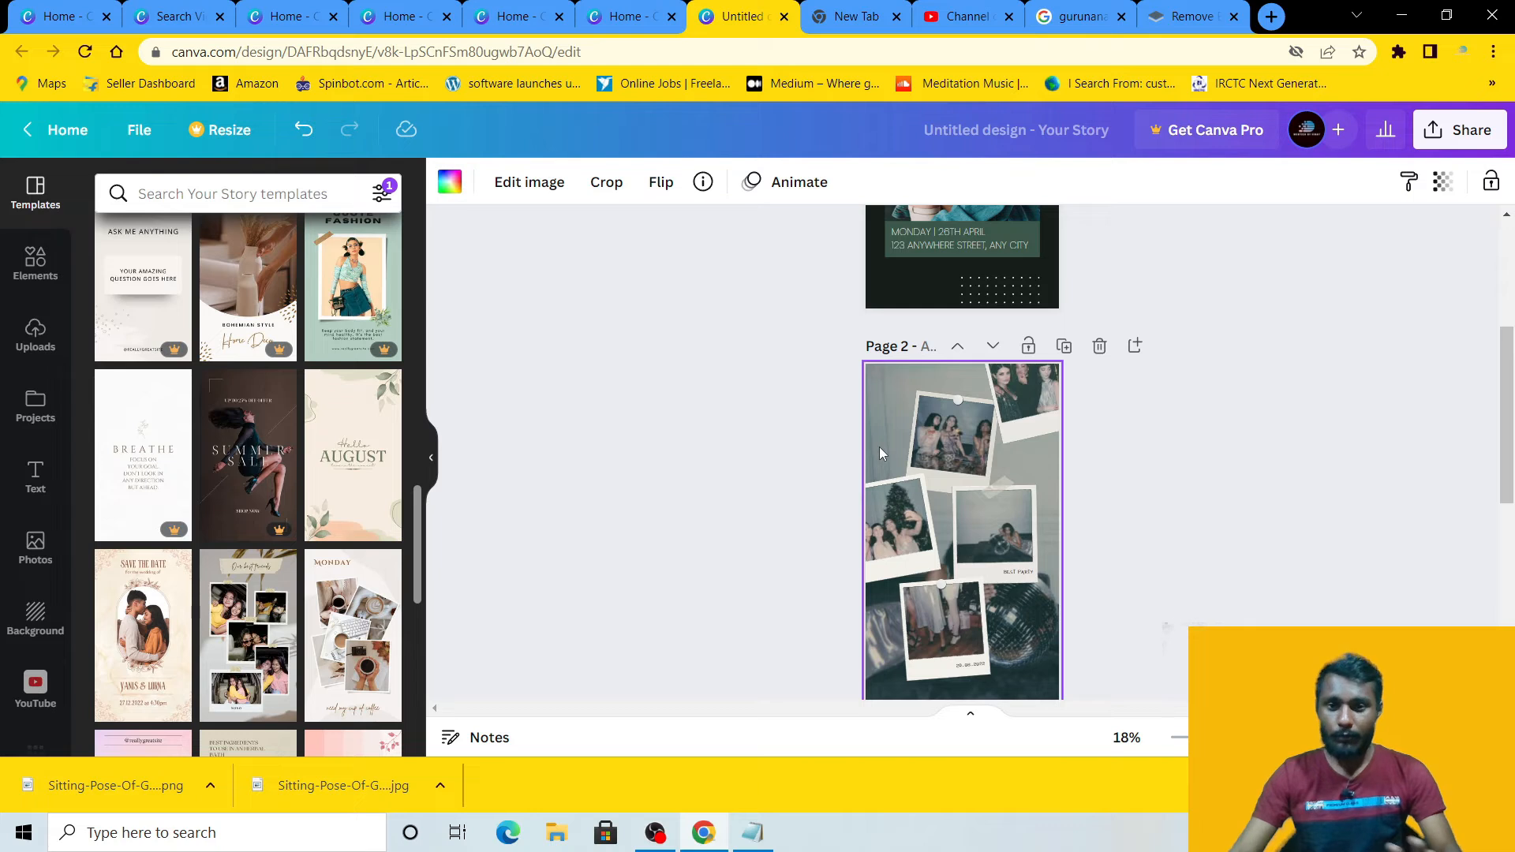
pyautogui.scroll(2, 933, 463)
pyautogui.scroll(4, 932, 463)
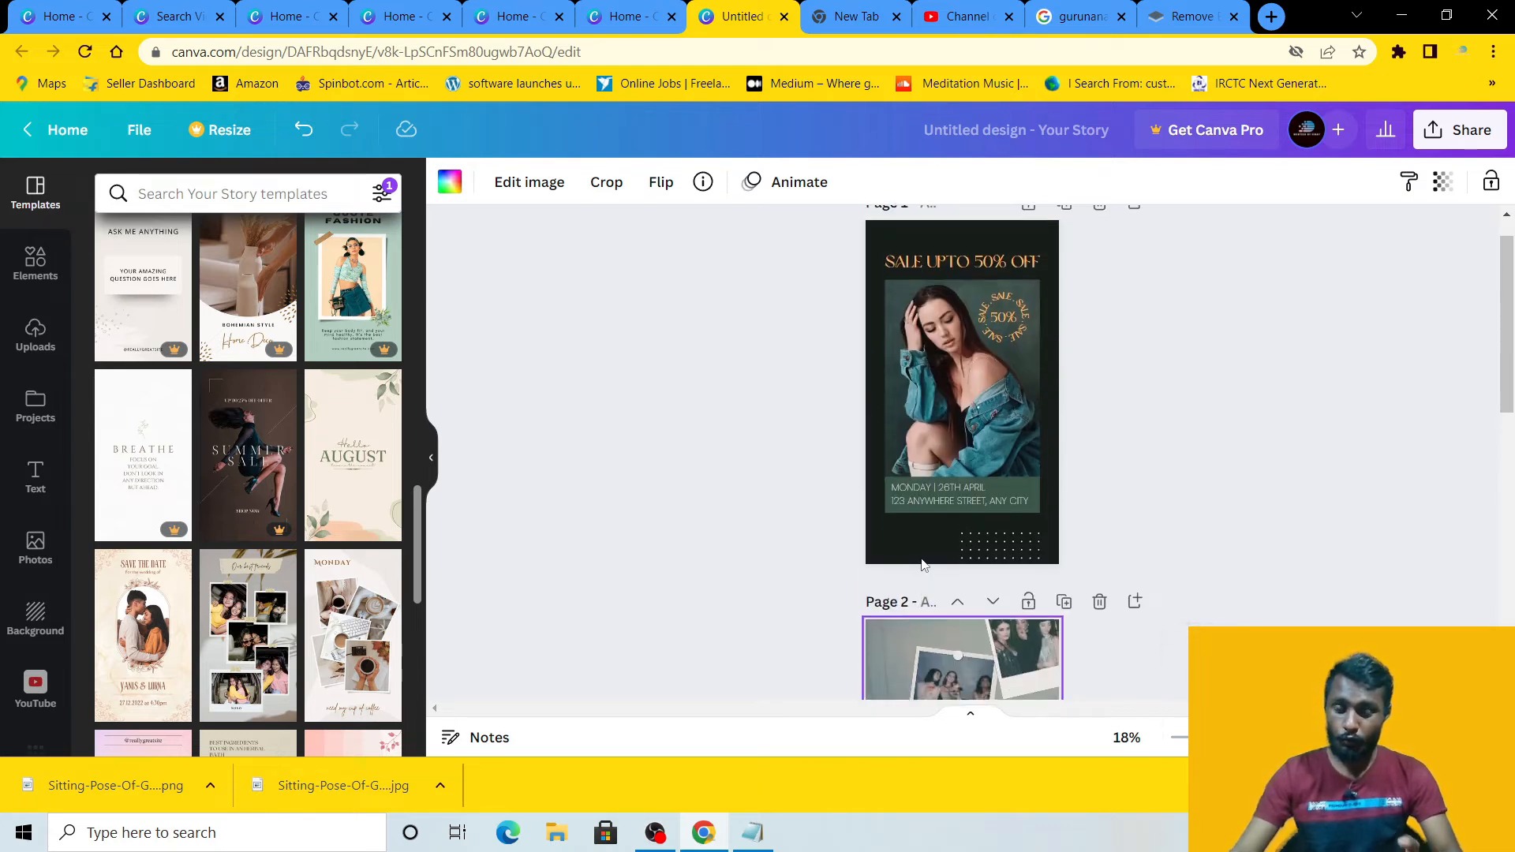
pyautogui.scroll(-5, 927, 458)
pyautogui.scroll(-7, 929, 472)
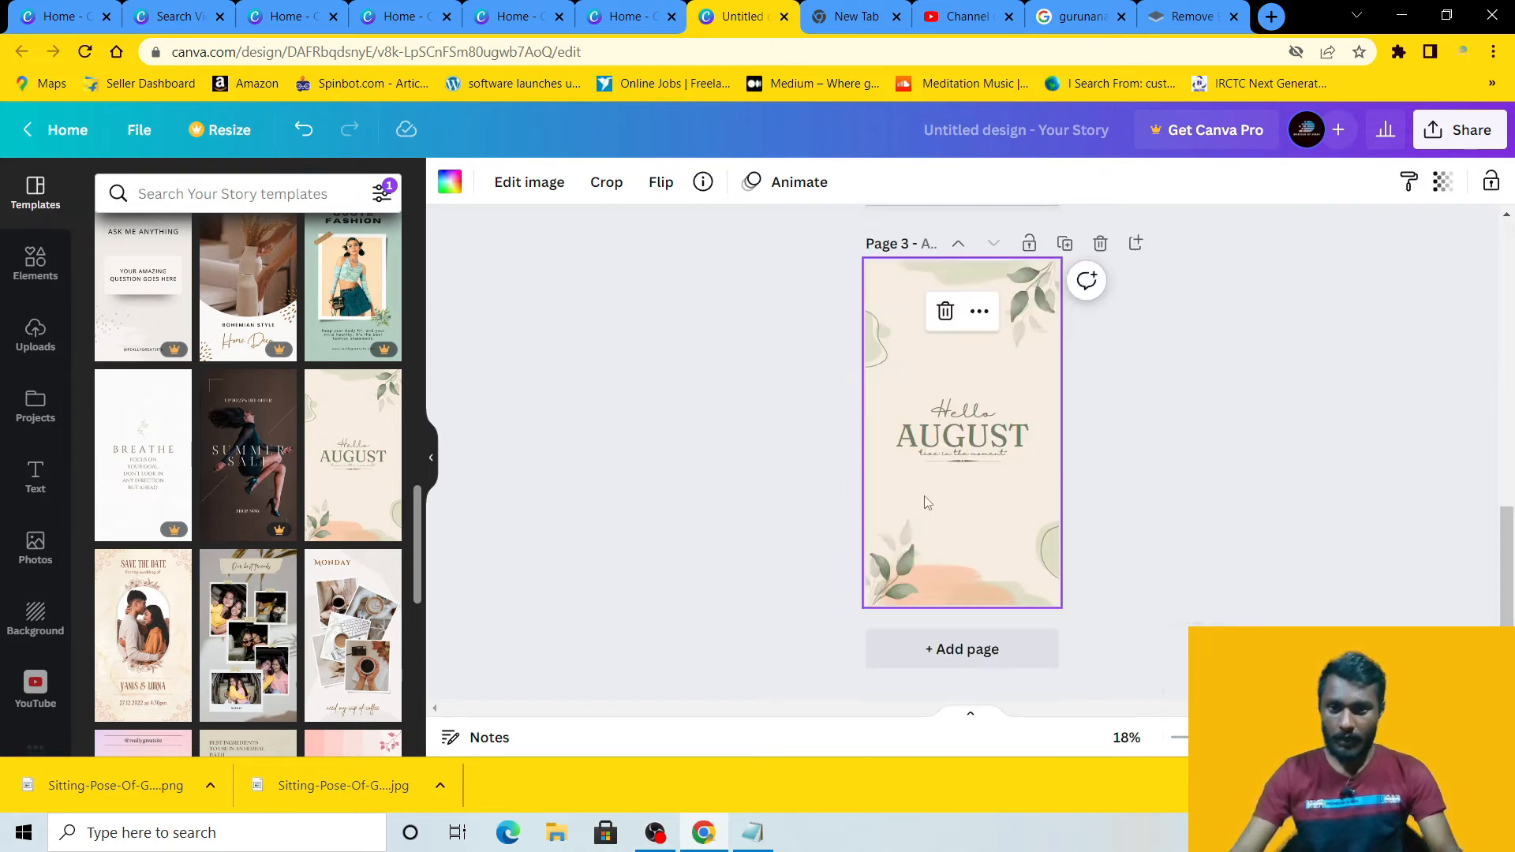
pyautogui.scroll(8, 952, 507)
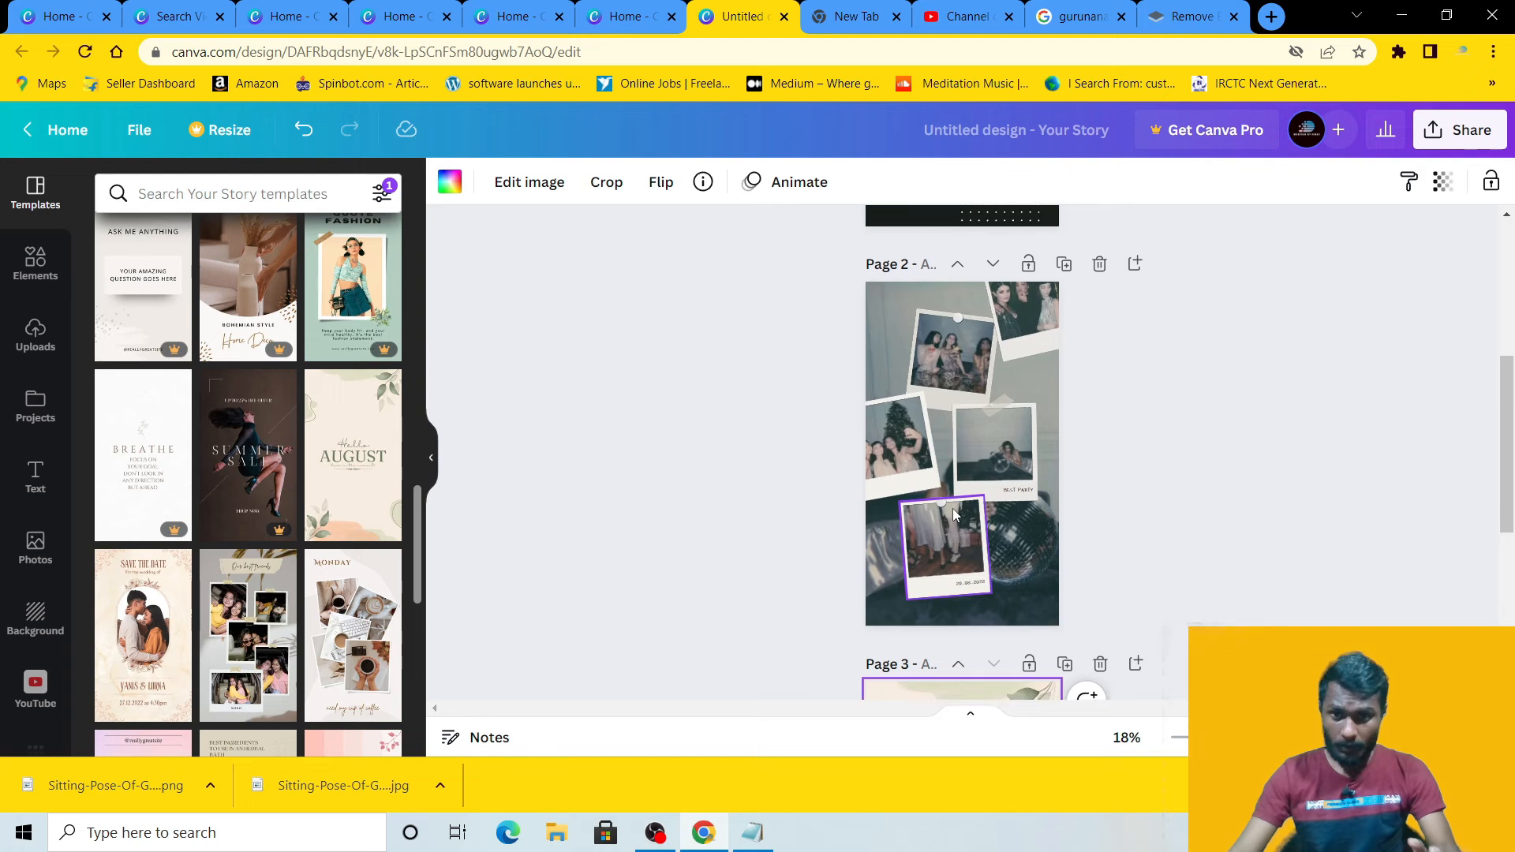
pyautogui.scroll(-8, 908, 458)
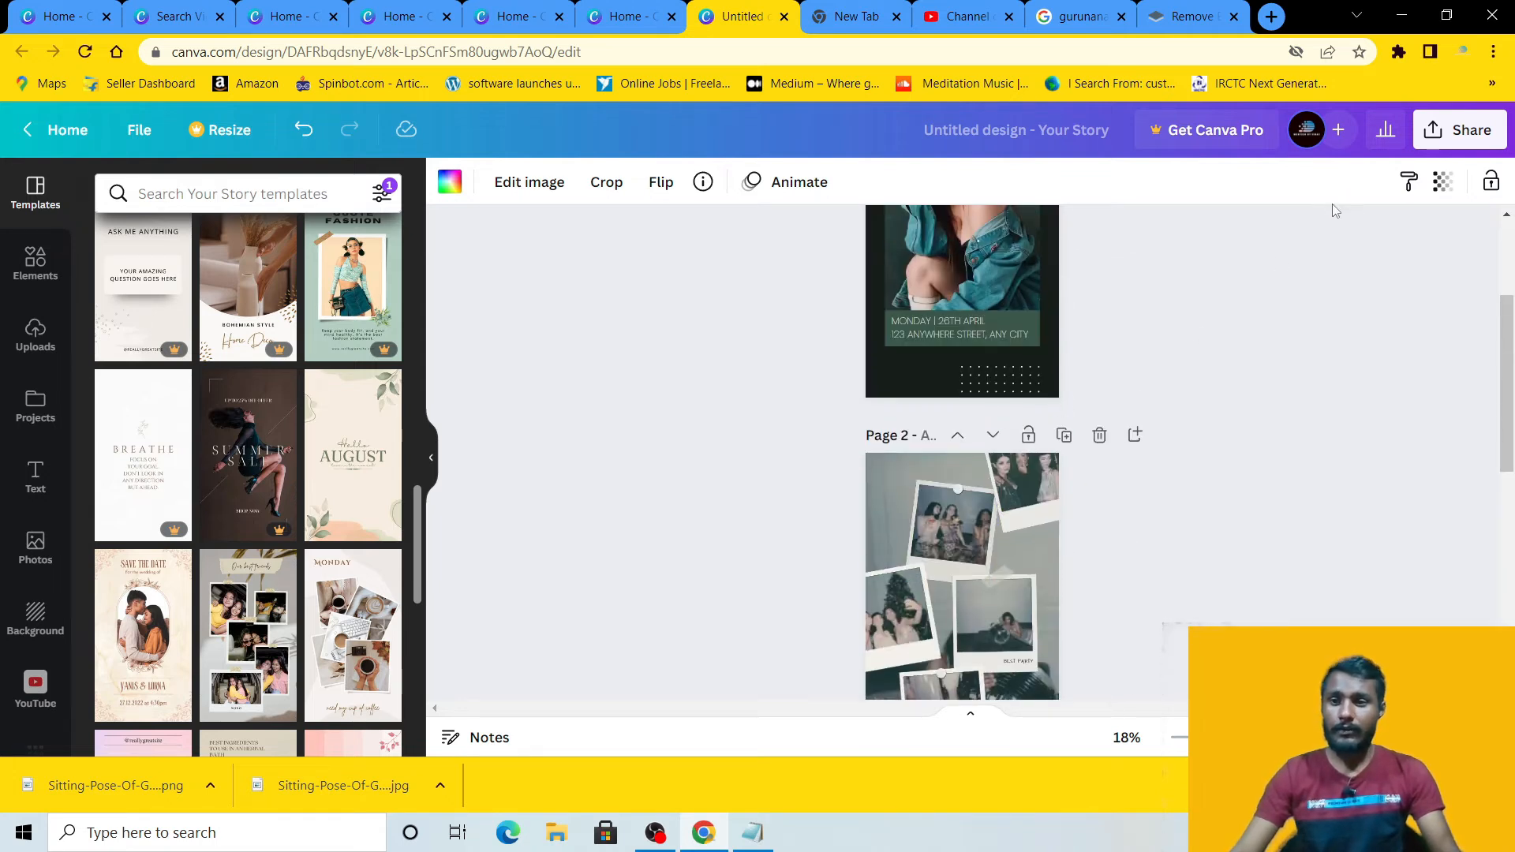
# Step: Open the download settings from the design's sharing options and keep PNG as the file type
pyautogui.click(1457, 130)
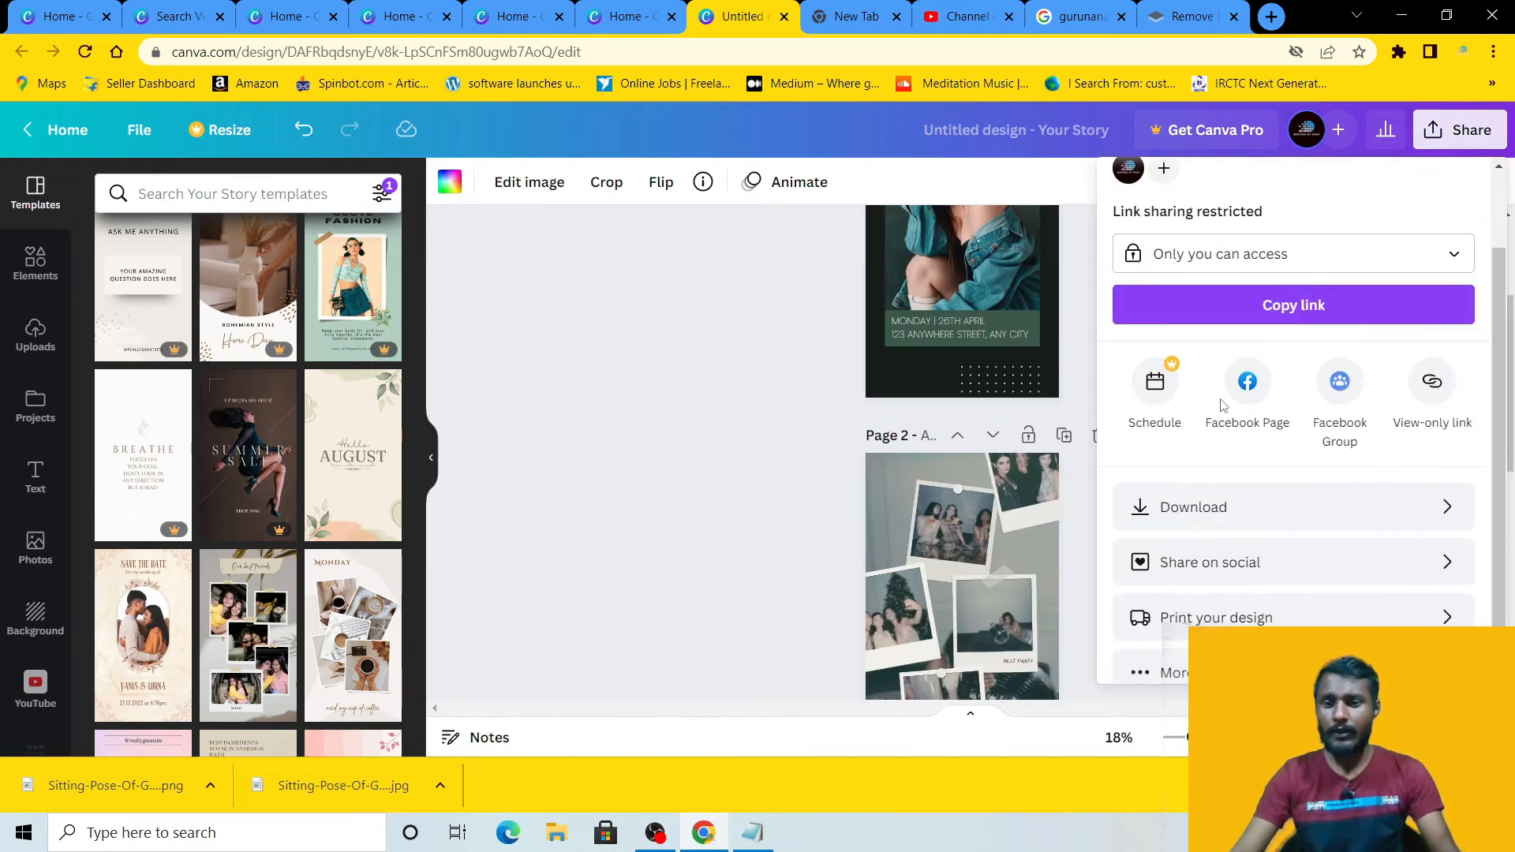
pyautogui.scroll(2, 1216, 411)
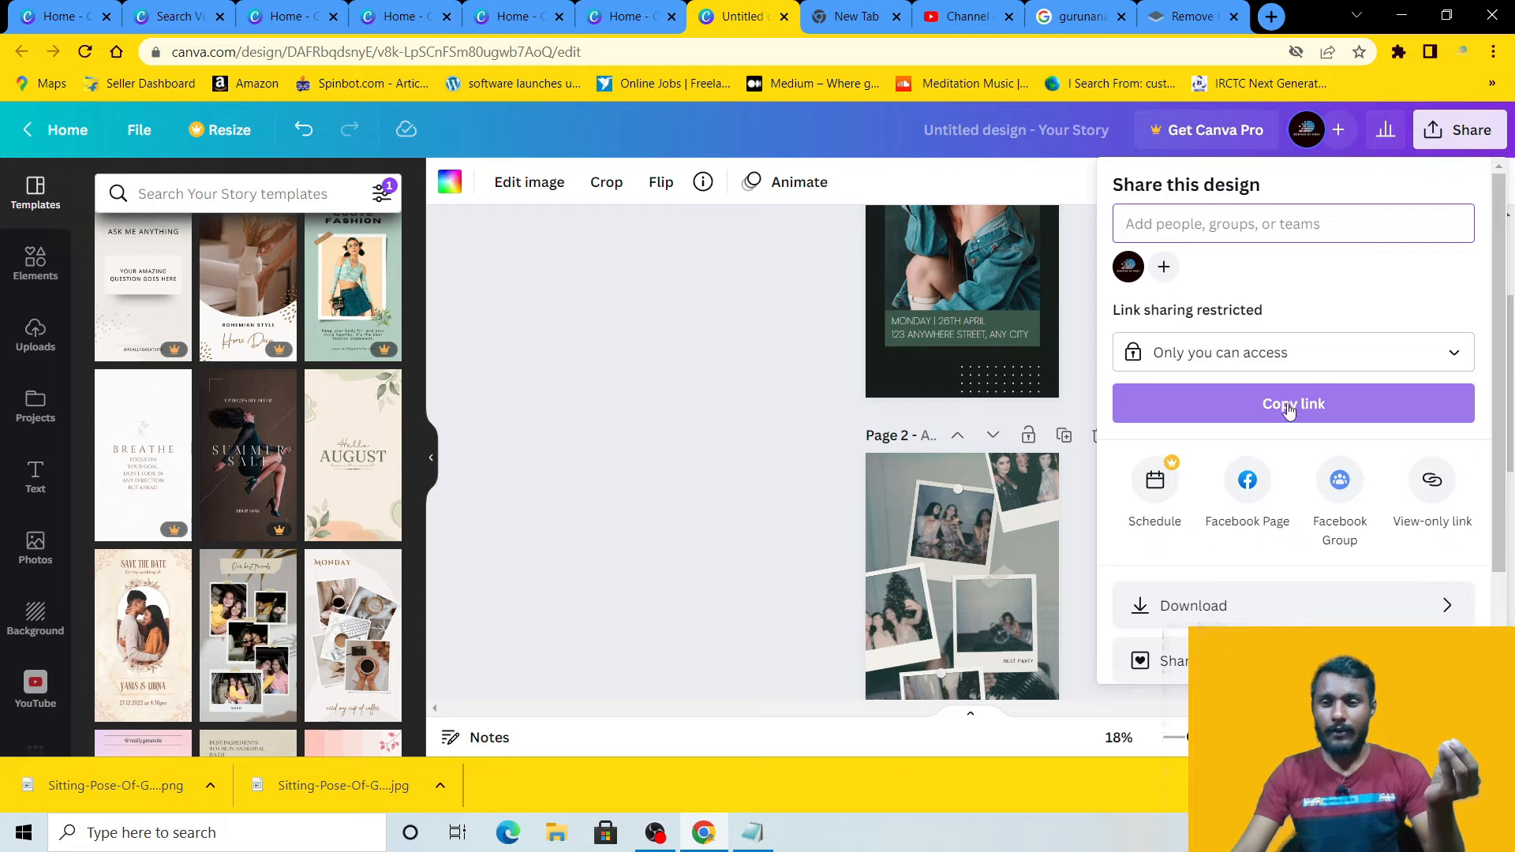
pyautogui.scroll(-1, 1263, 506)
pyautogui.scroll(-2, 1262, 506)
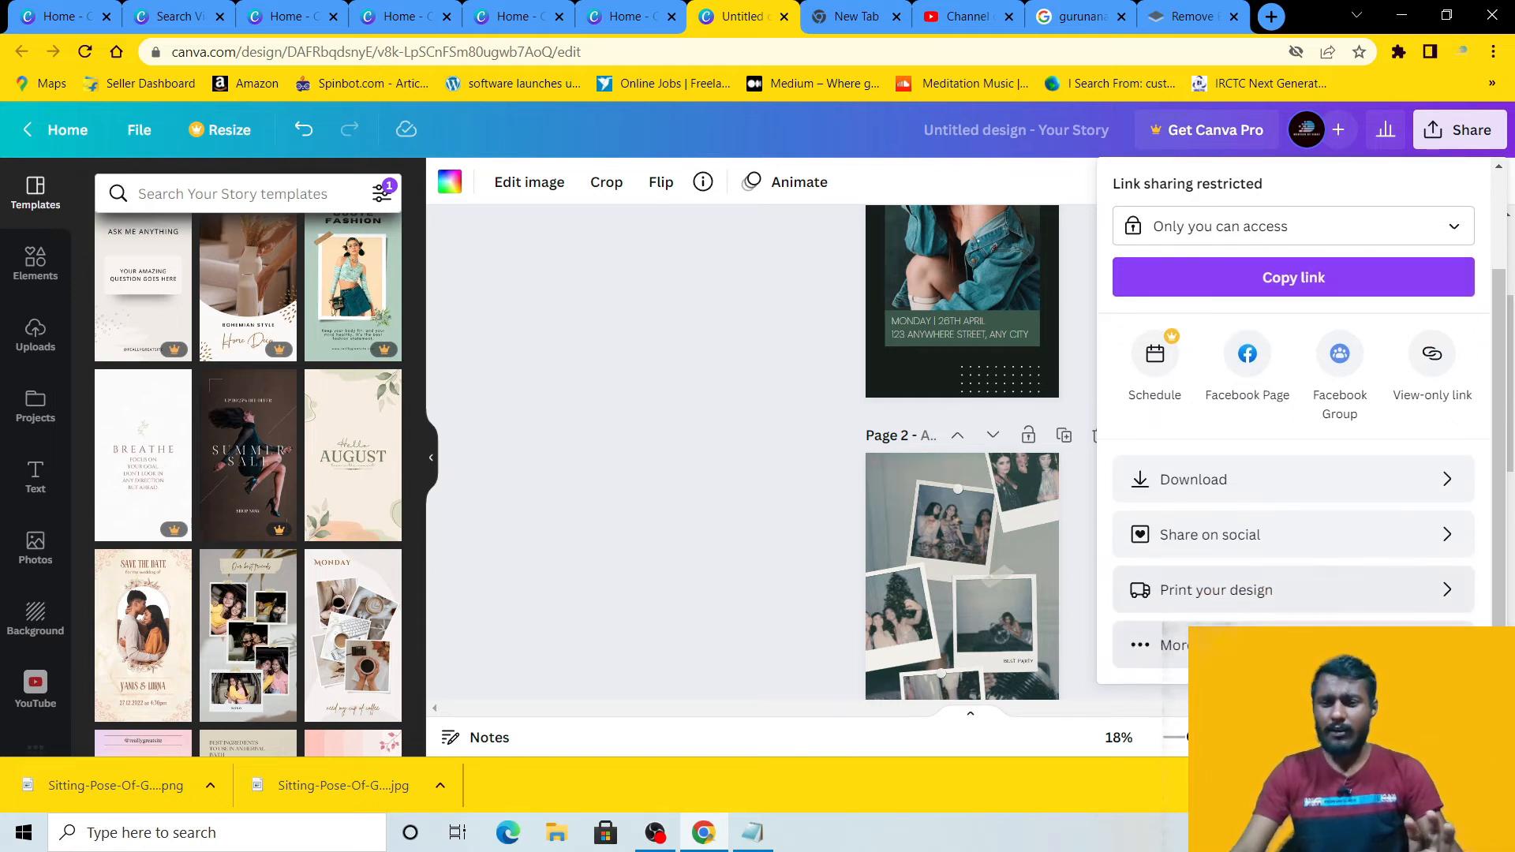
pyautogui.click(1252, 484)
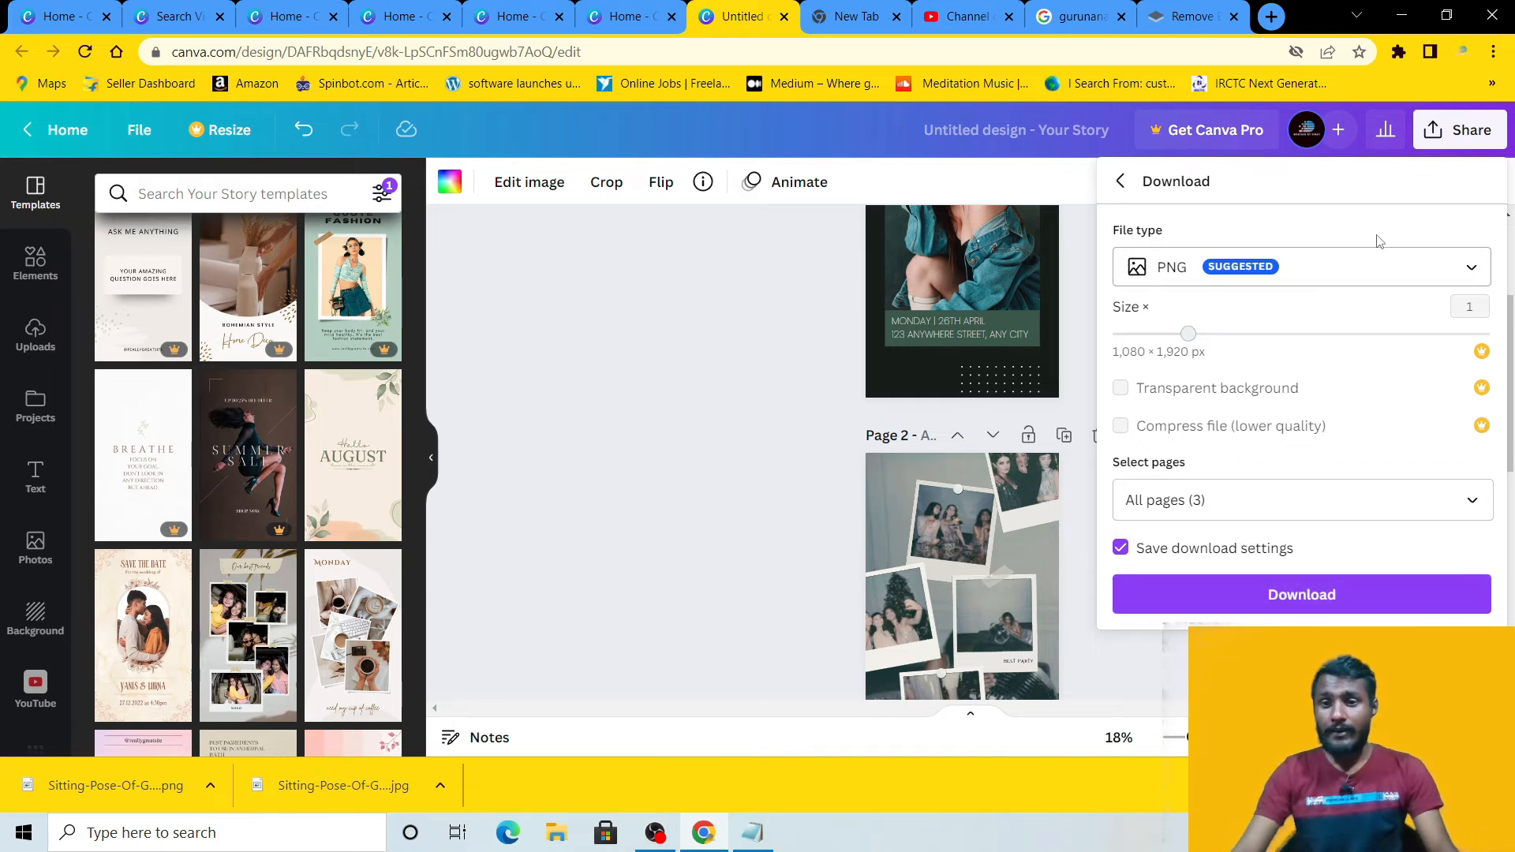
pyautogui.click(1410, 272)
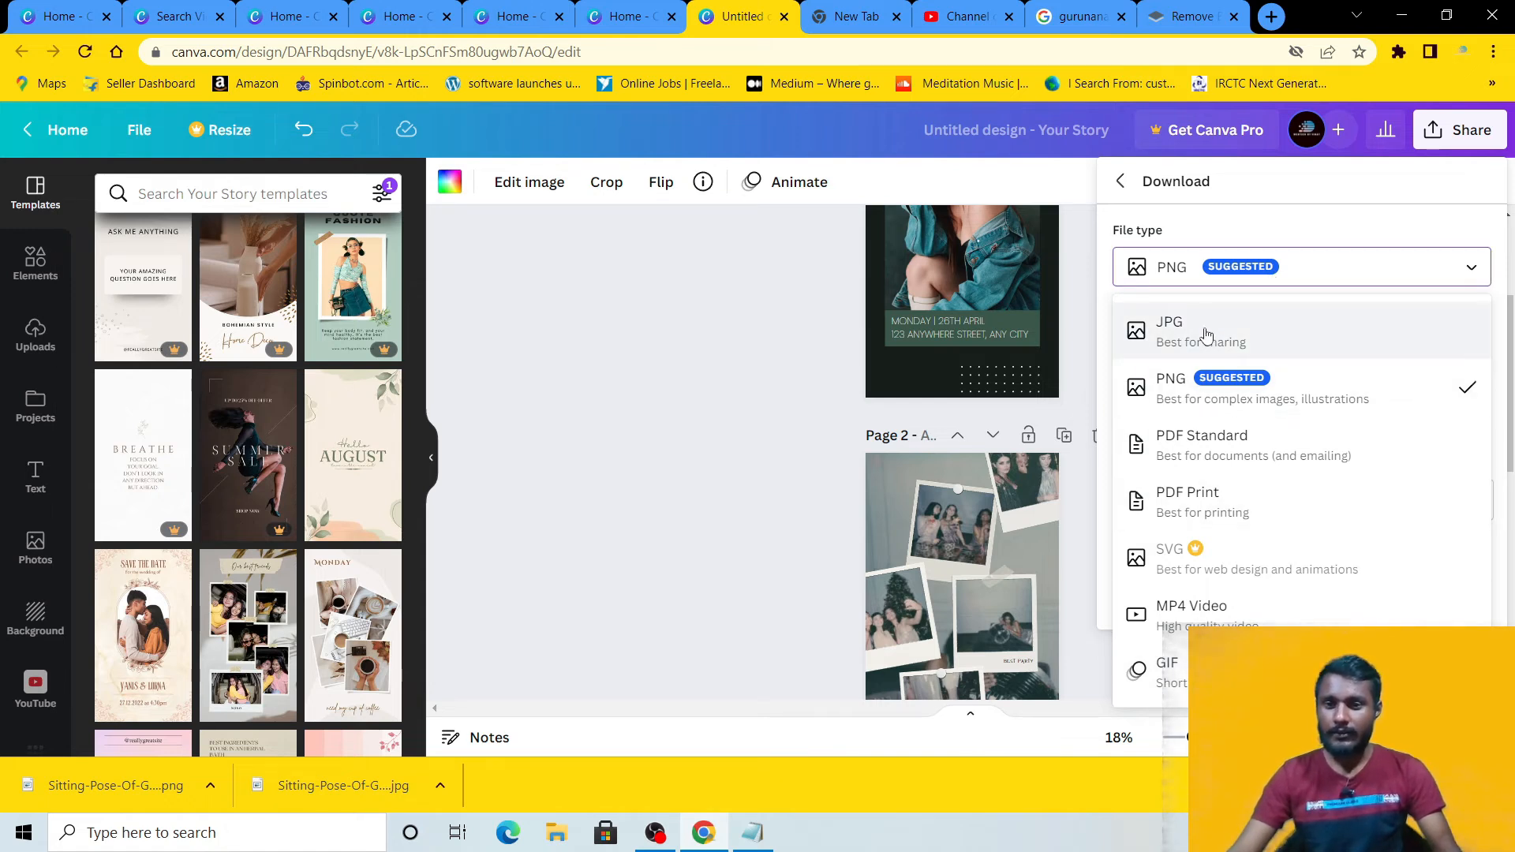
pyautogui.click(1349, 402)
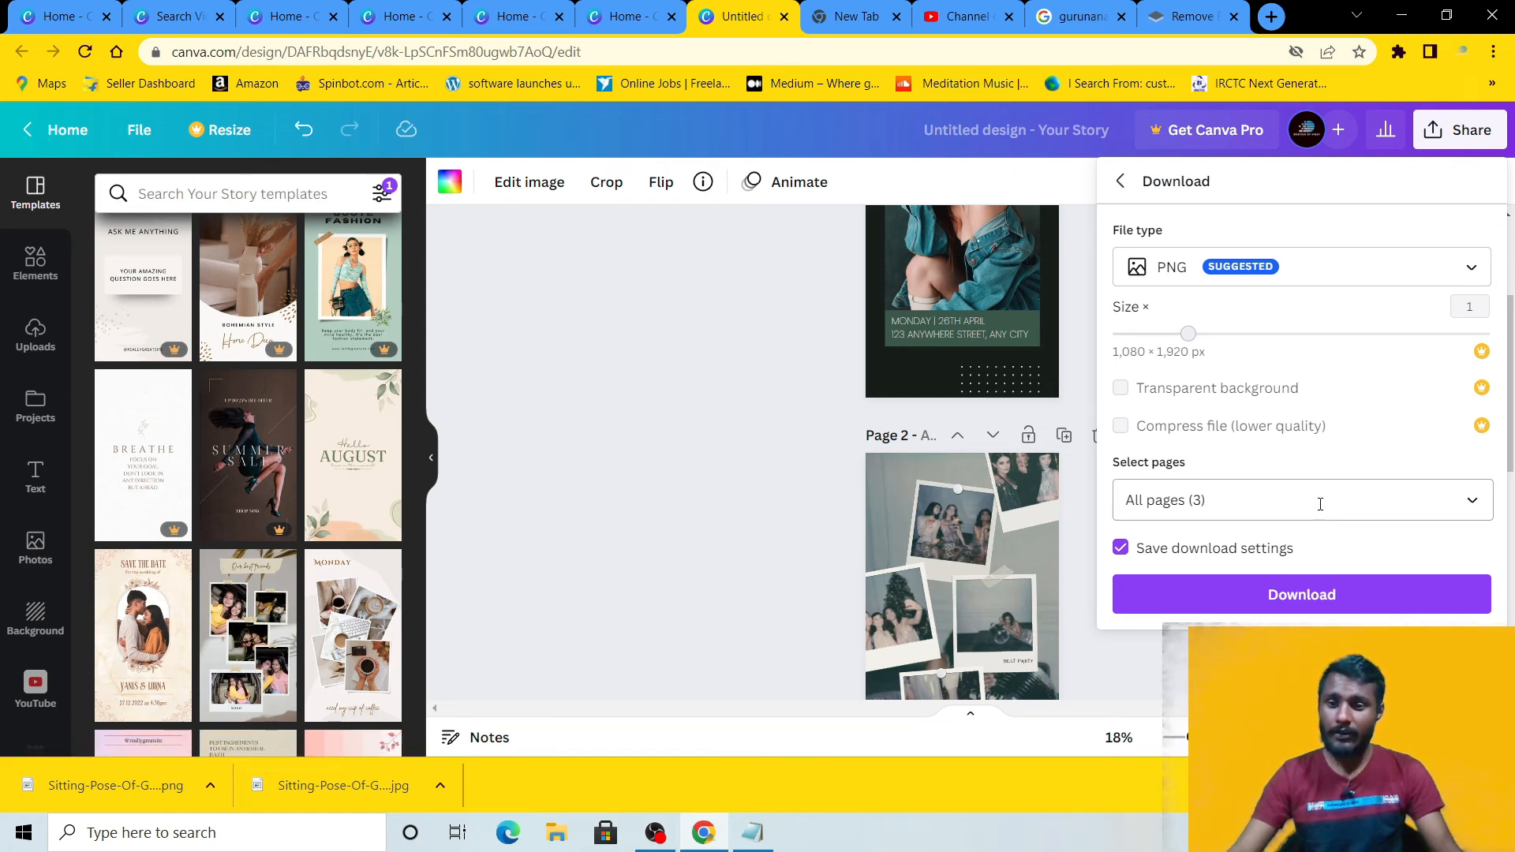
# Step: Keep all three pages selected for export and start the download
pyautogui.click(1227, 508)
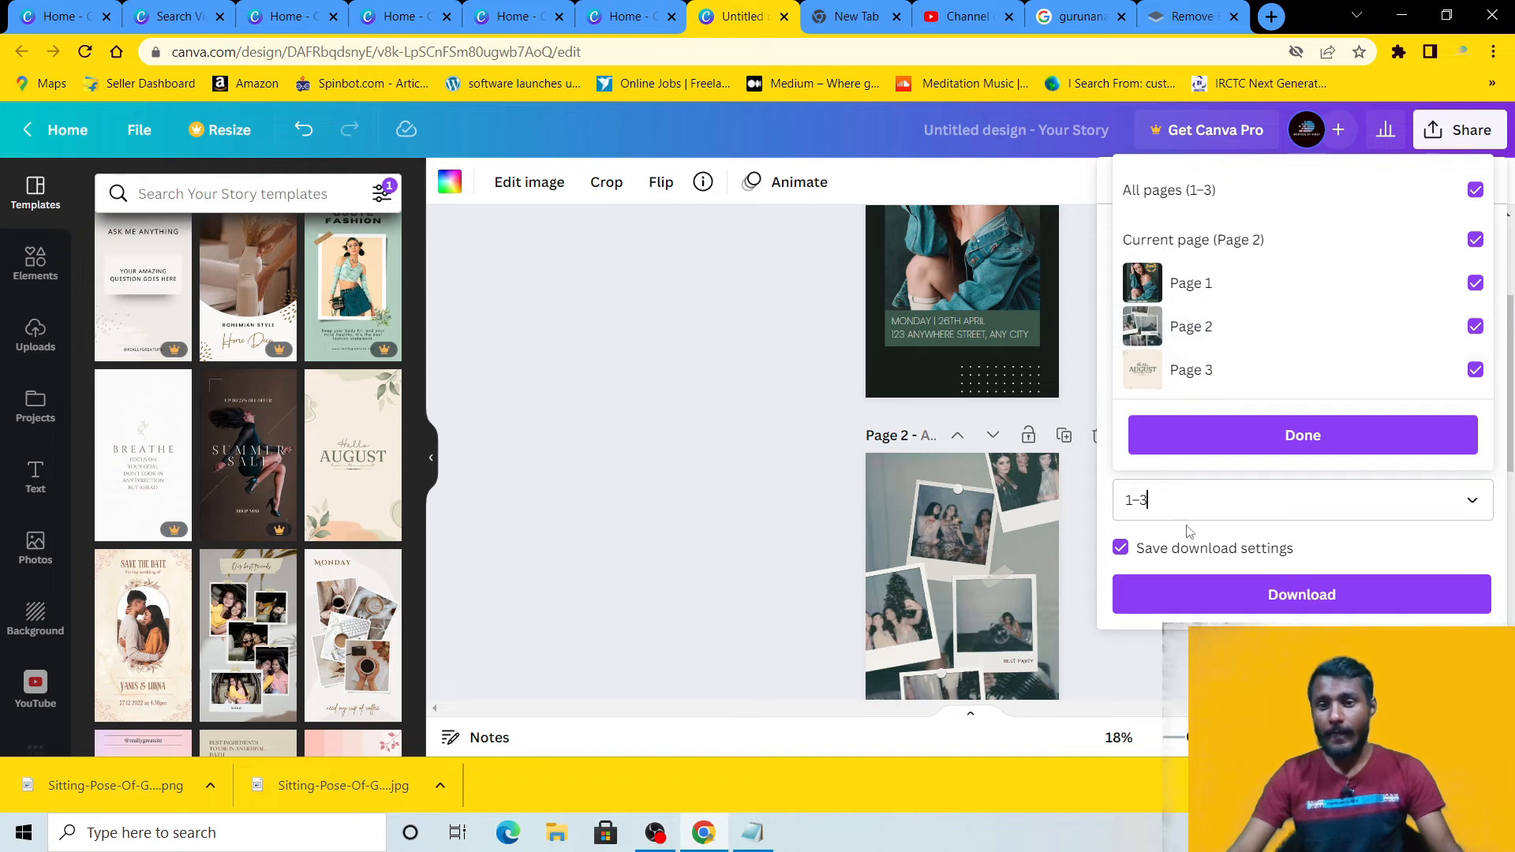
pyautogui.click(1473, 504)
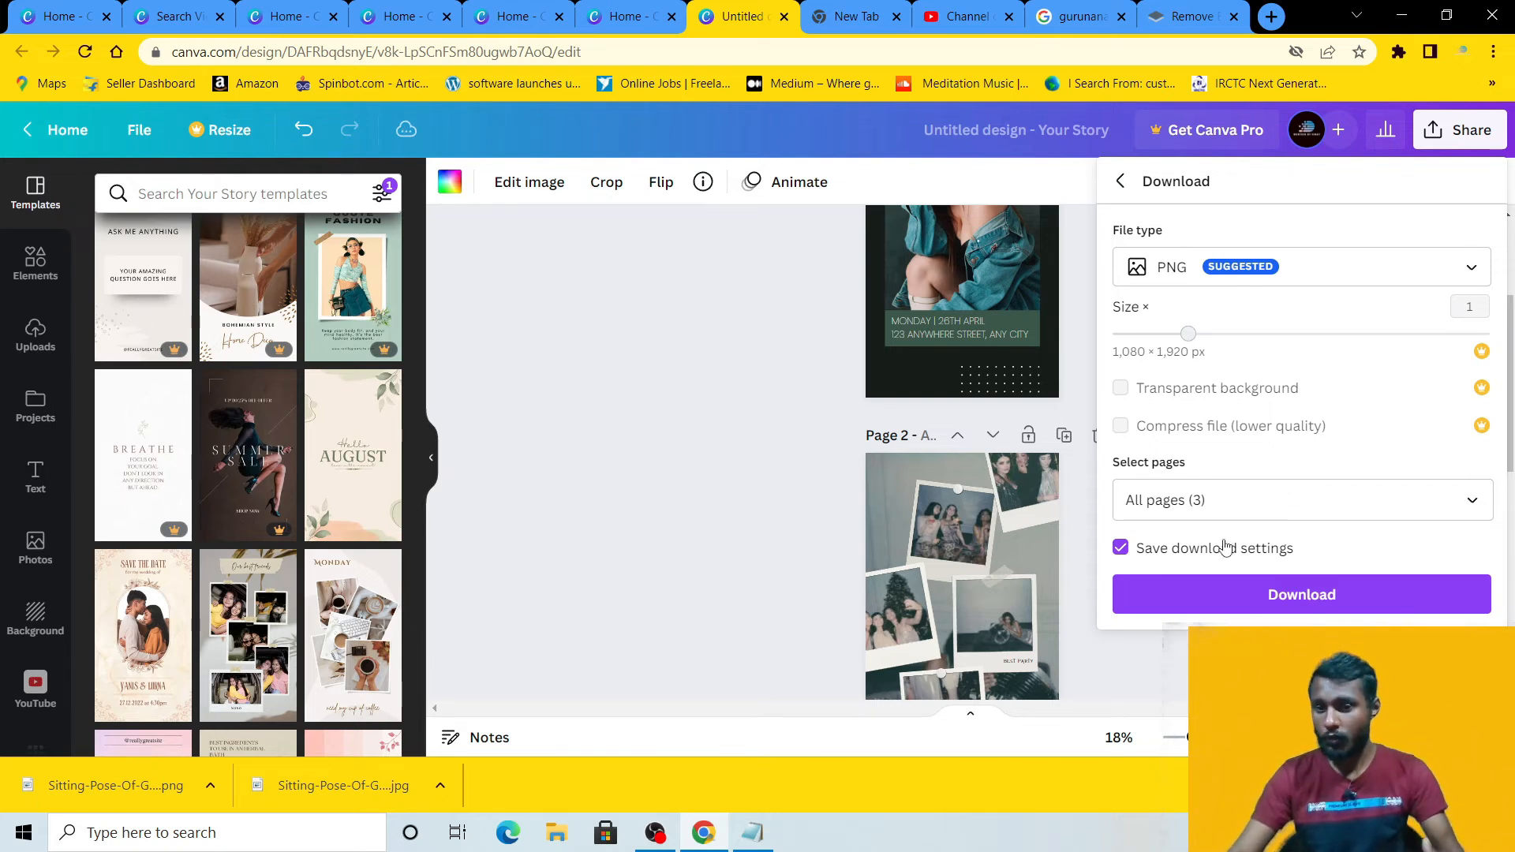
pyautogui.click(1346, 594)
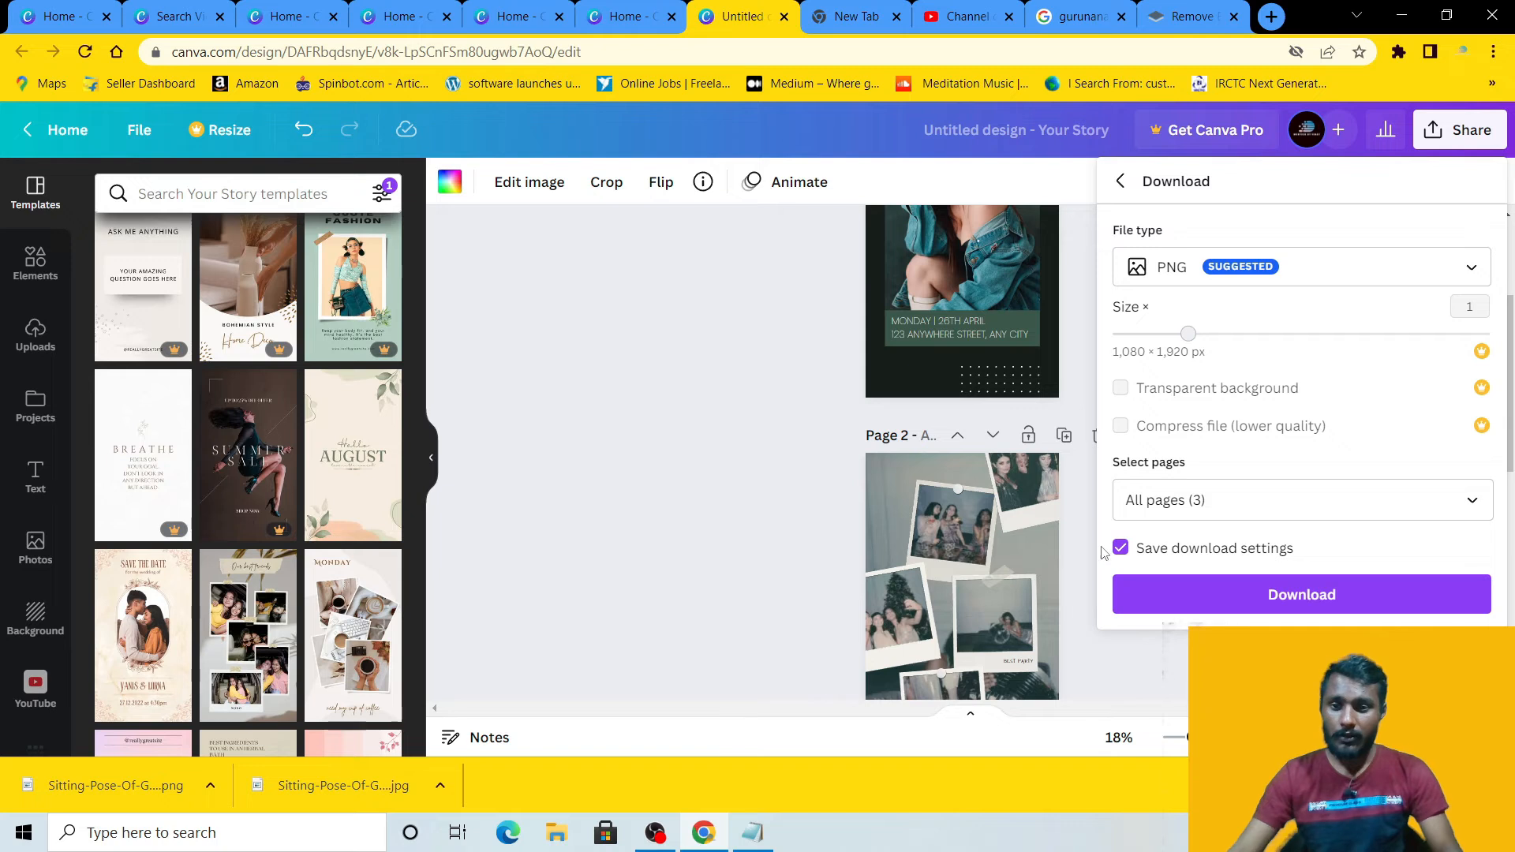
pyautogui.click(1291, 597)
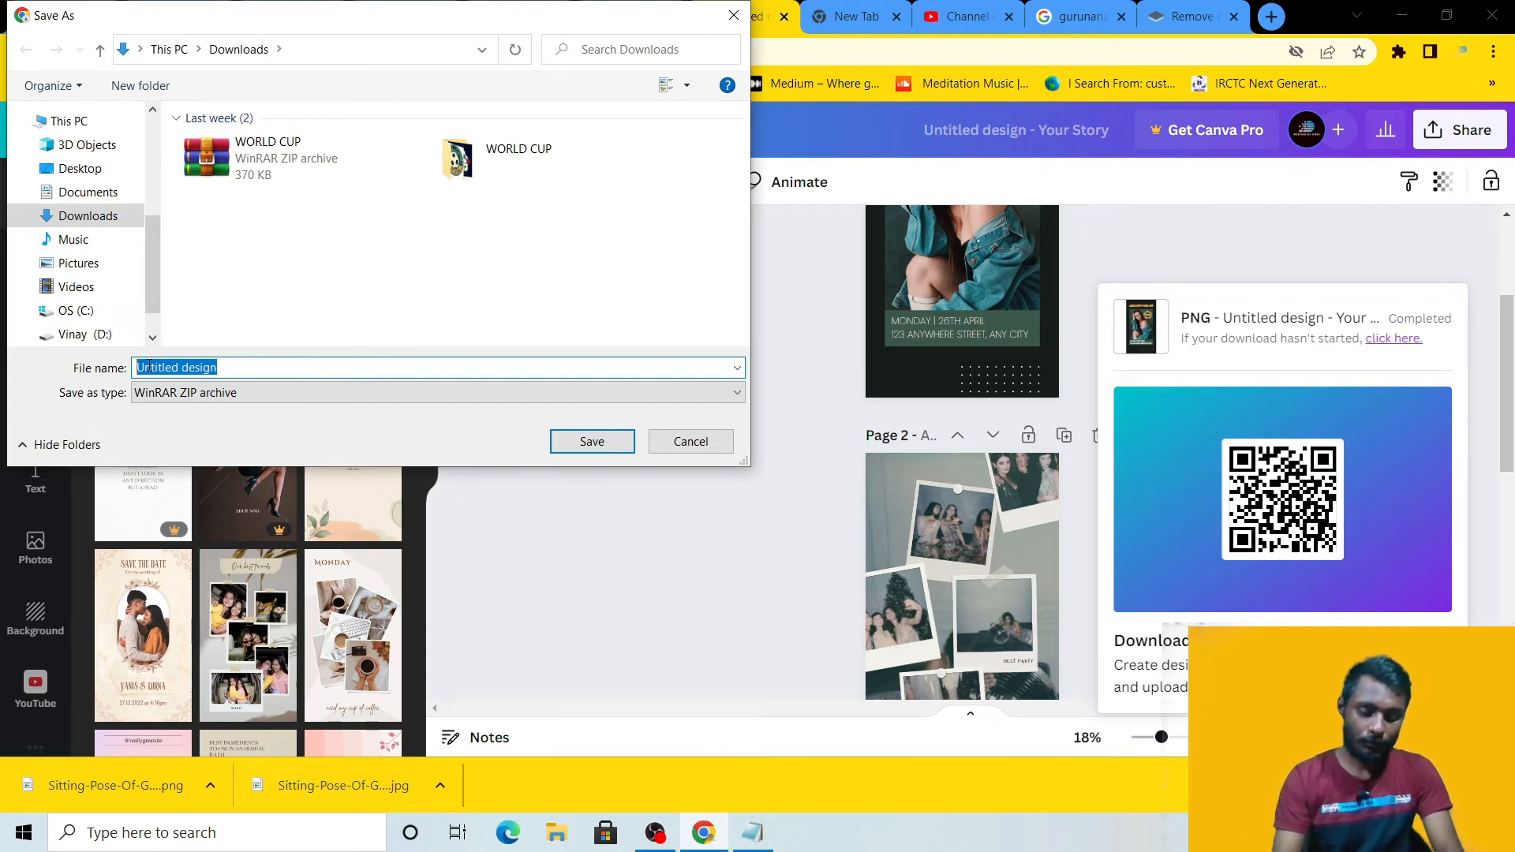
# Step: Save the exported ZIP archive in the Downloads folder as "instgram story" and dismiss the download notice
pyautogui.write('instgram story')
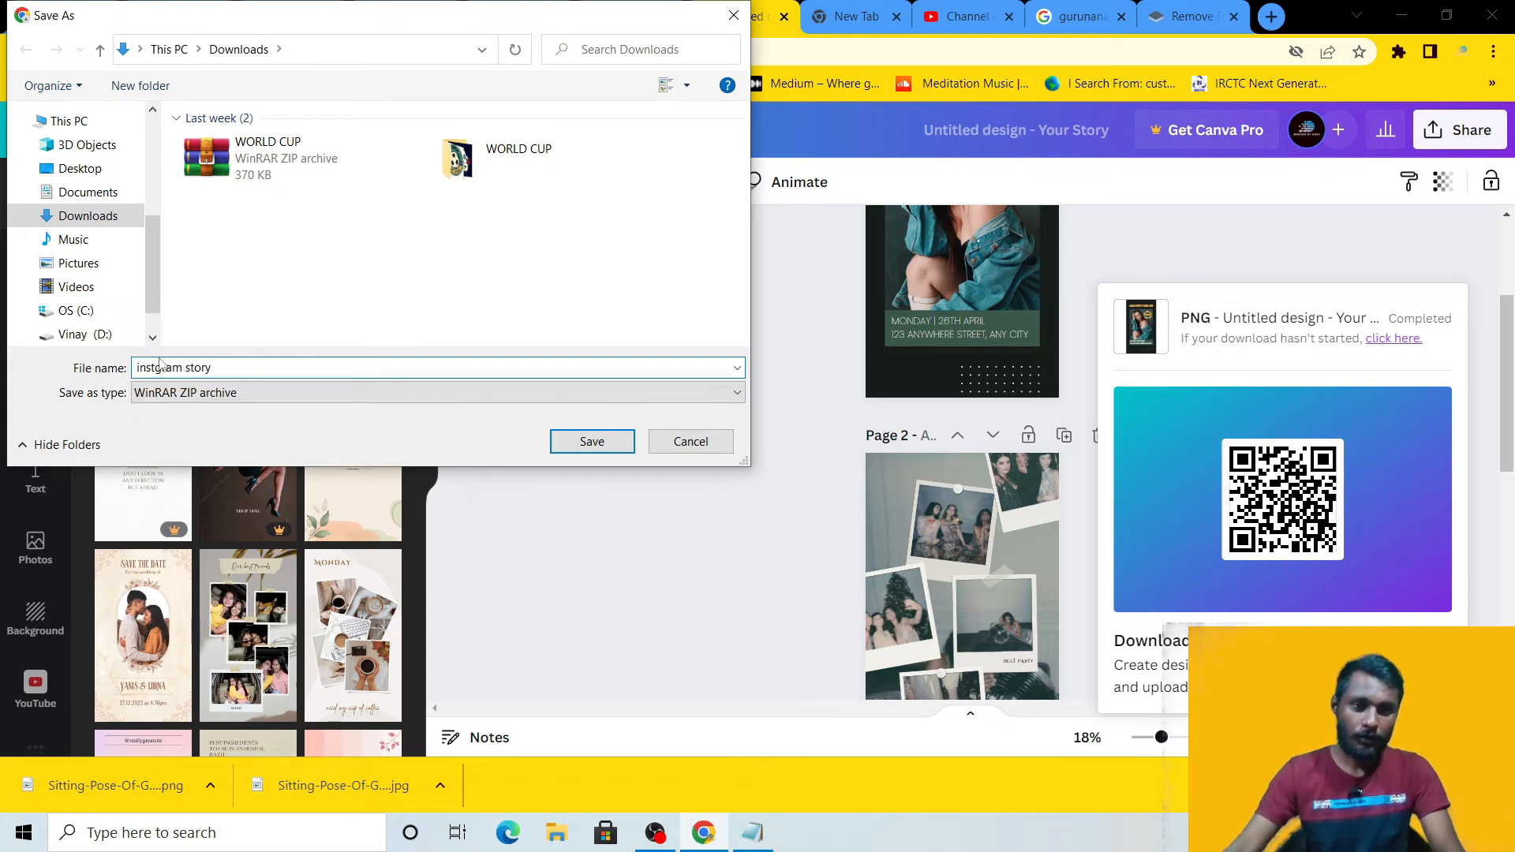
pyautogui.click(581, 438)
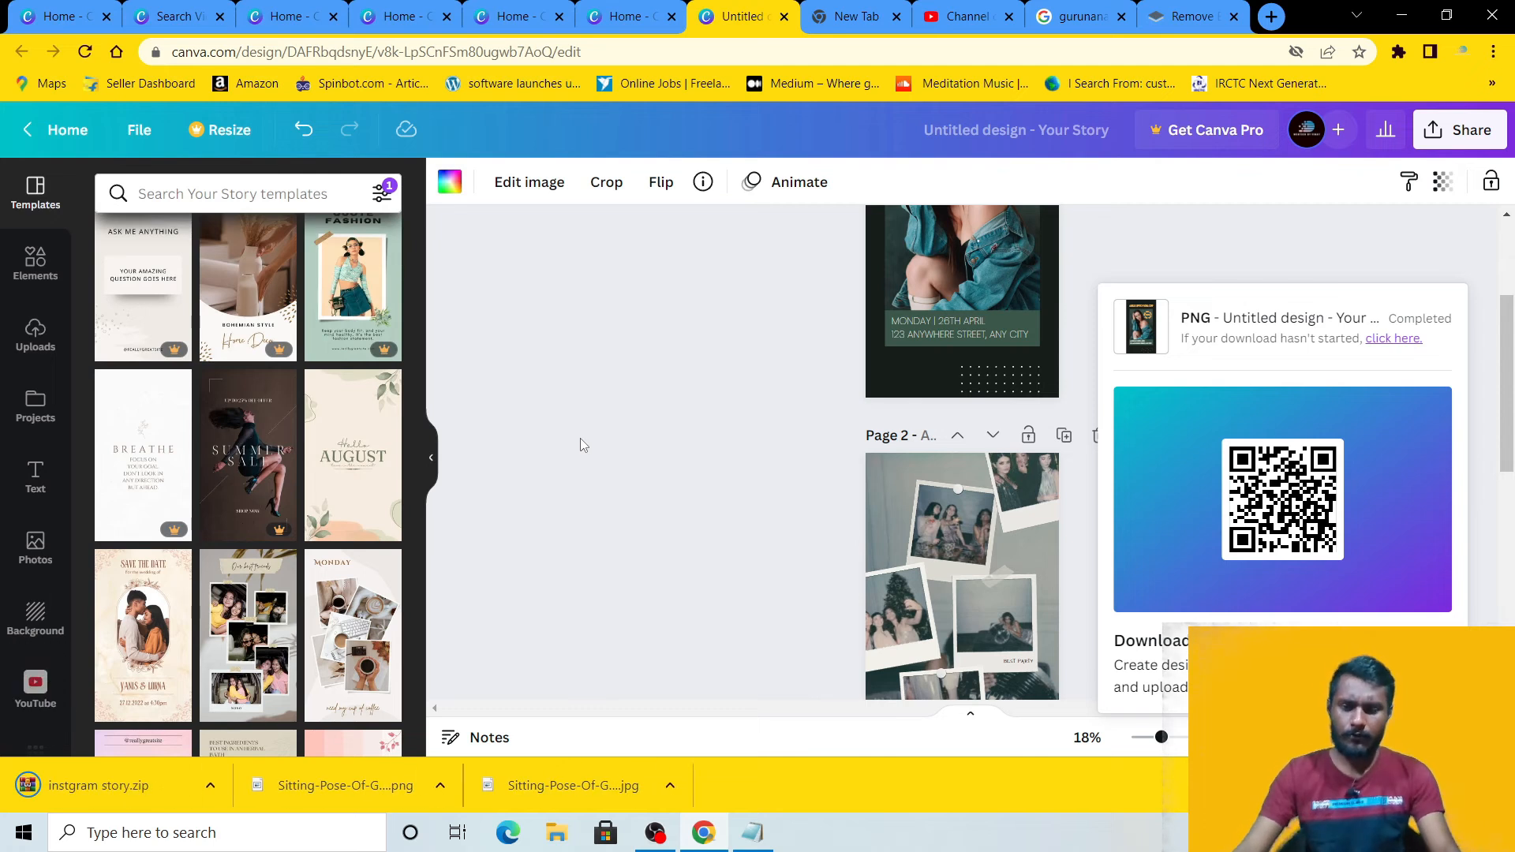
pyautogui.scroll(-5, 671, 396)
pyautogui.scroll(10, 671, 397)
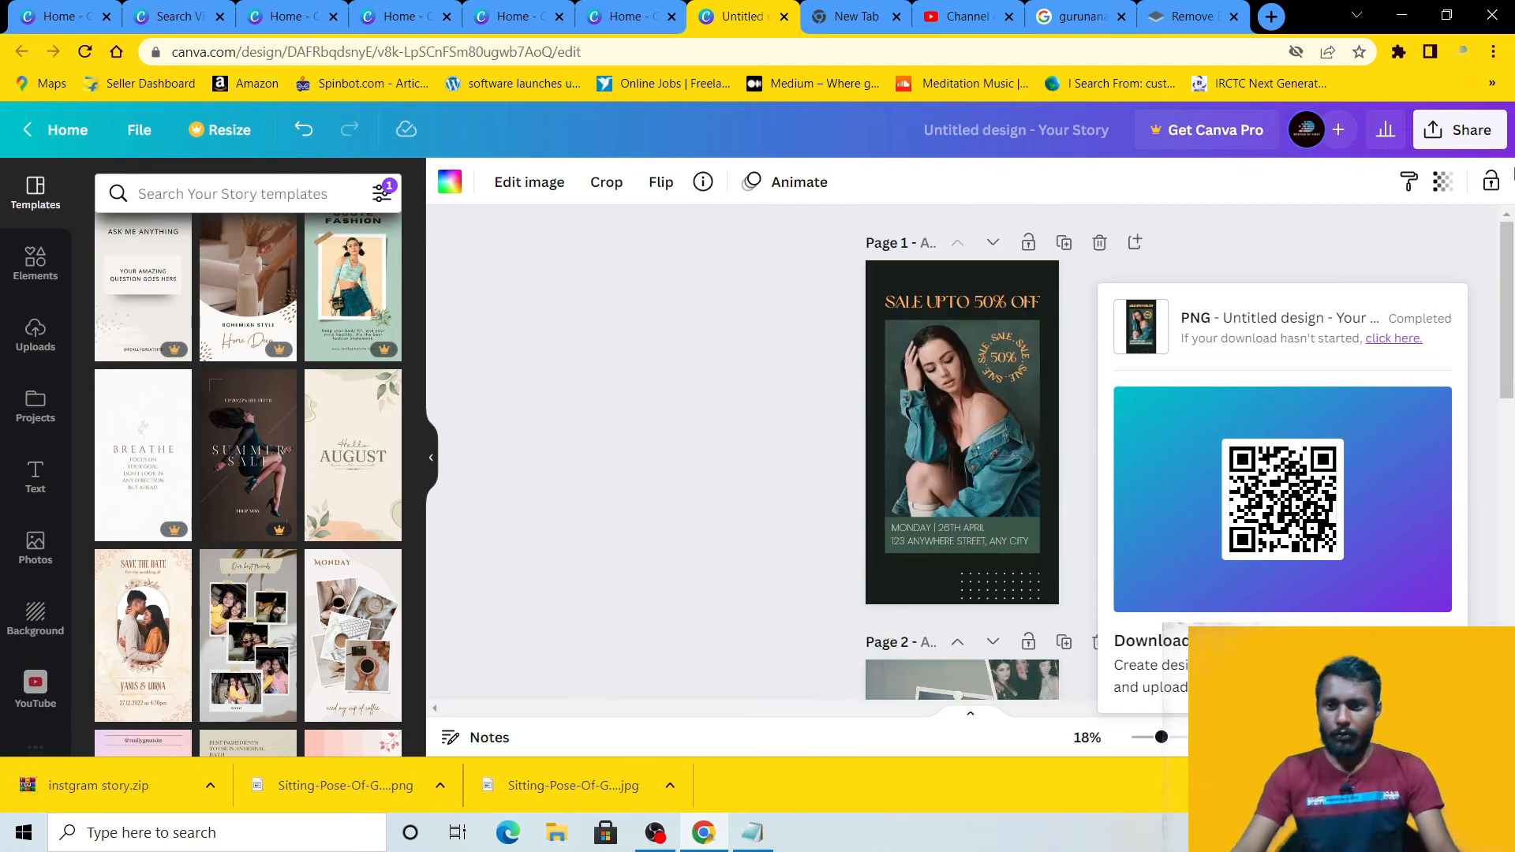
pyautogui.click(691, 400)
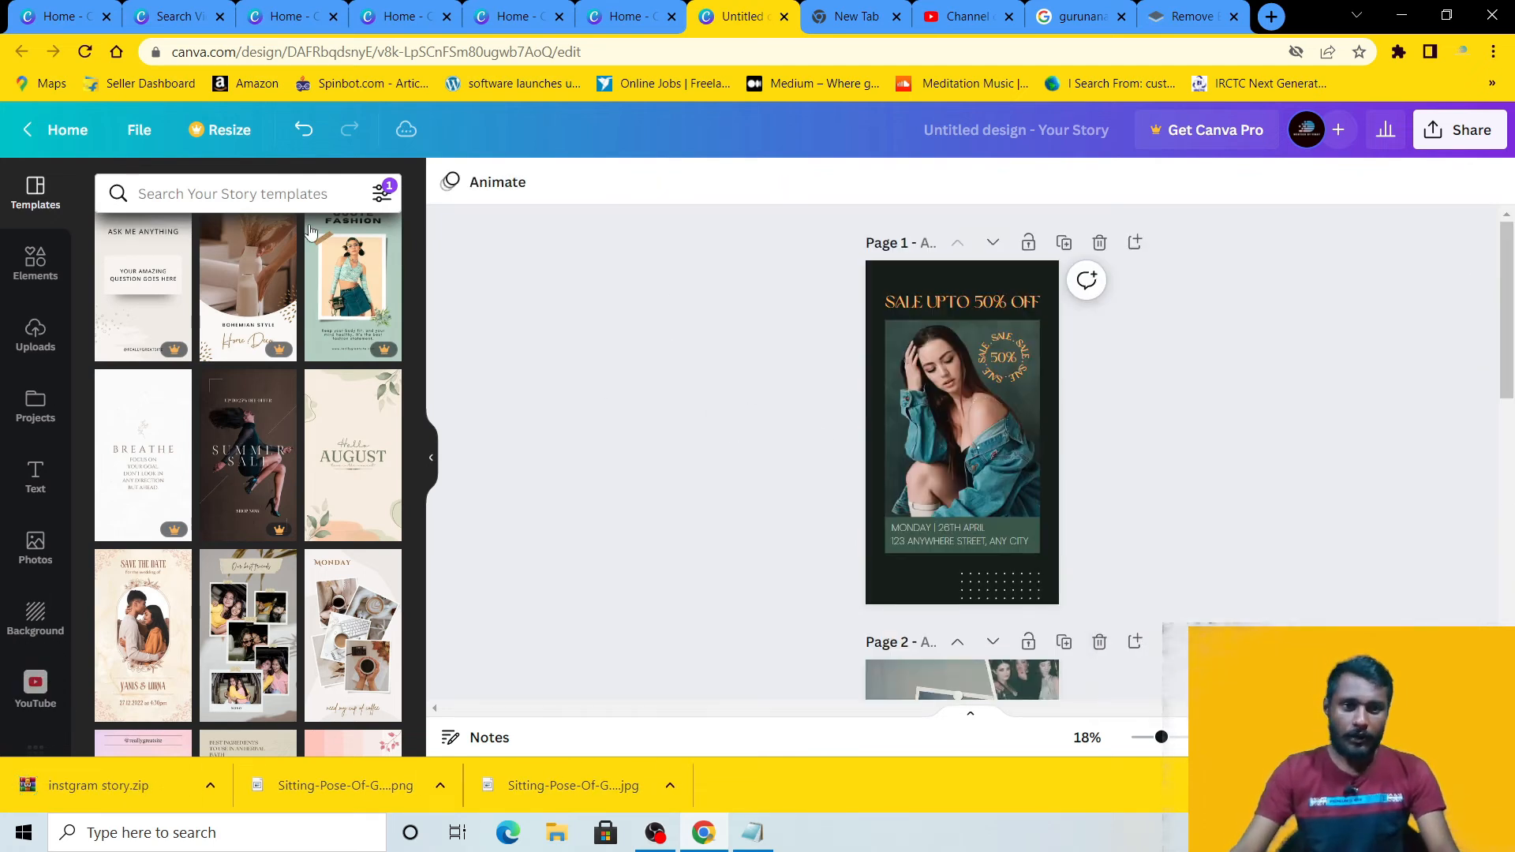
# Step: Return to the Canva home page and look through the social media design types and templates
pyautogui.click(55, 131)
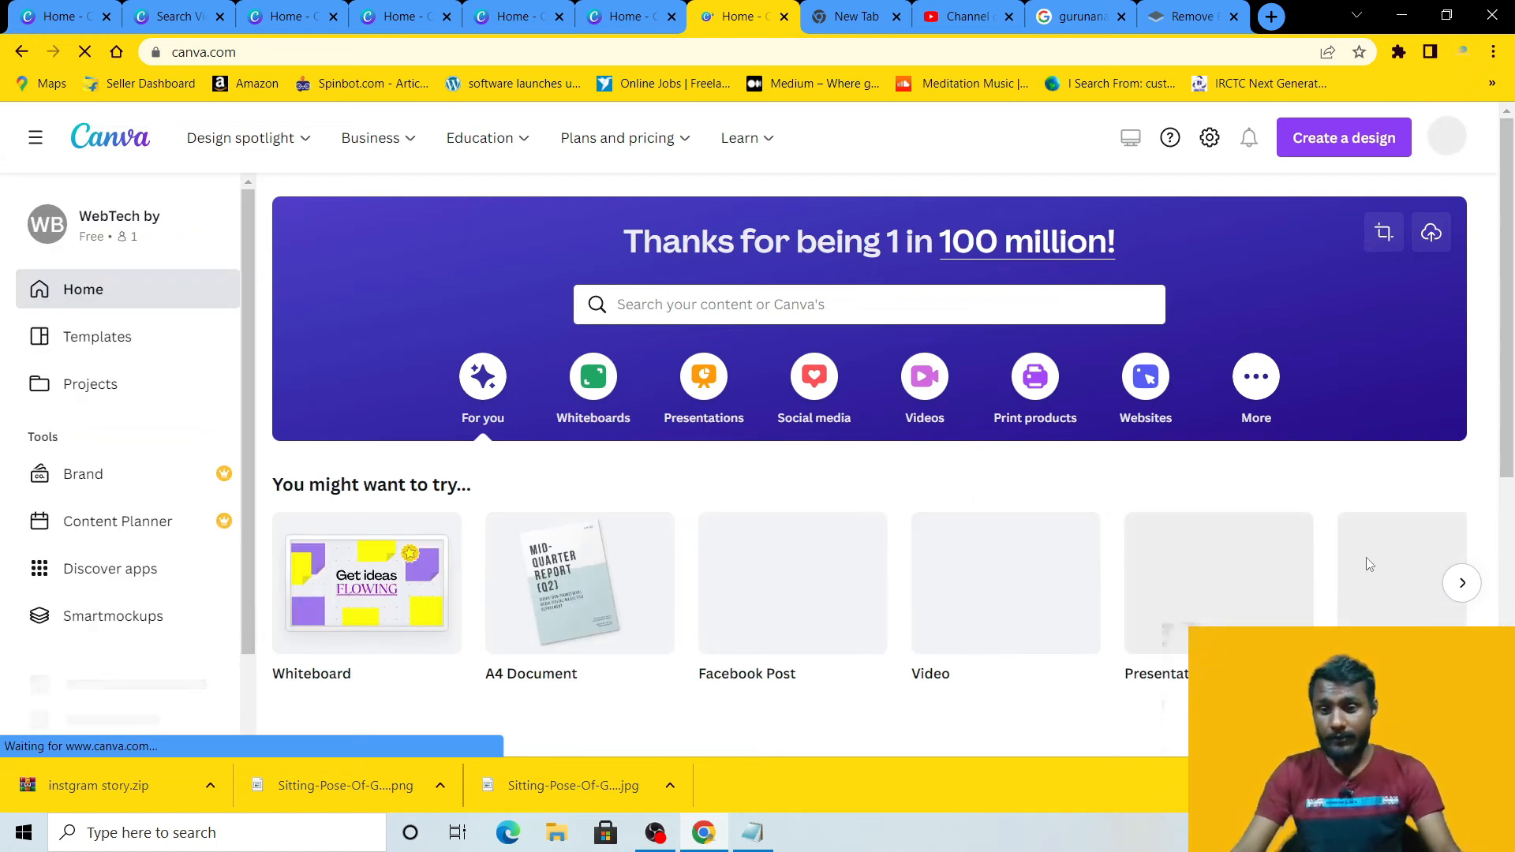
pyautogui.scroll(-1, 916, 490)
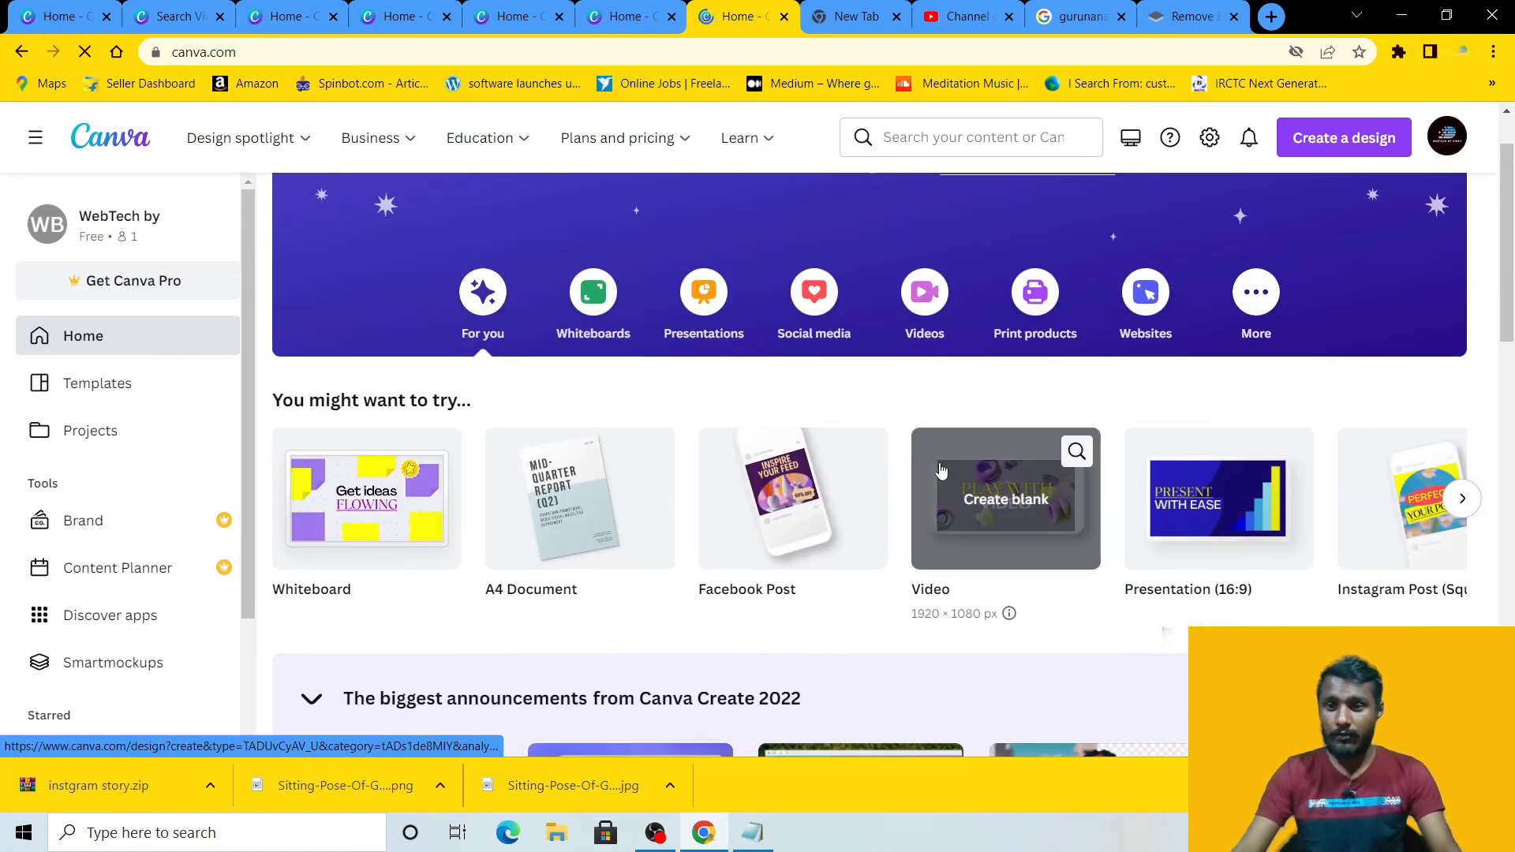
pyautogui.scroll(1, 941, 471)
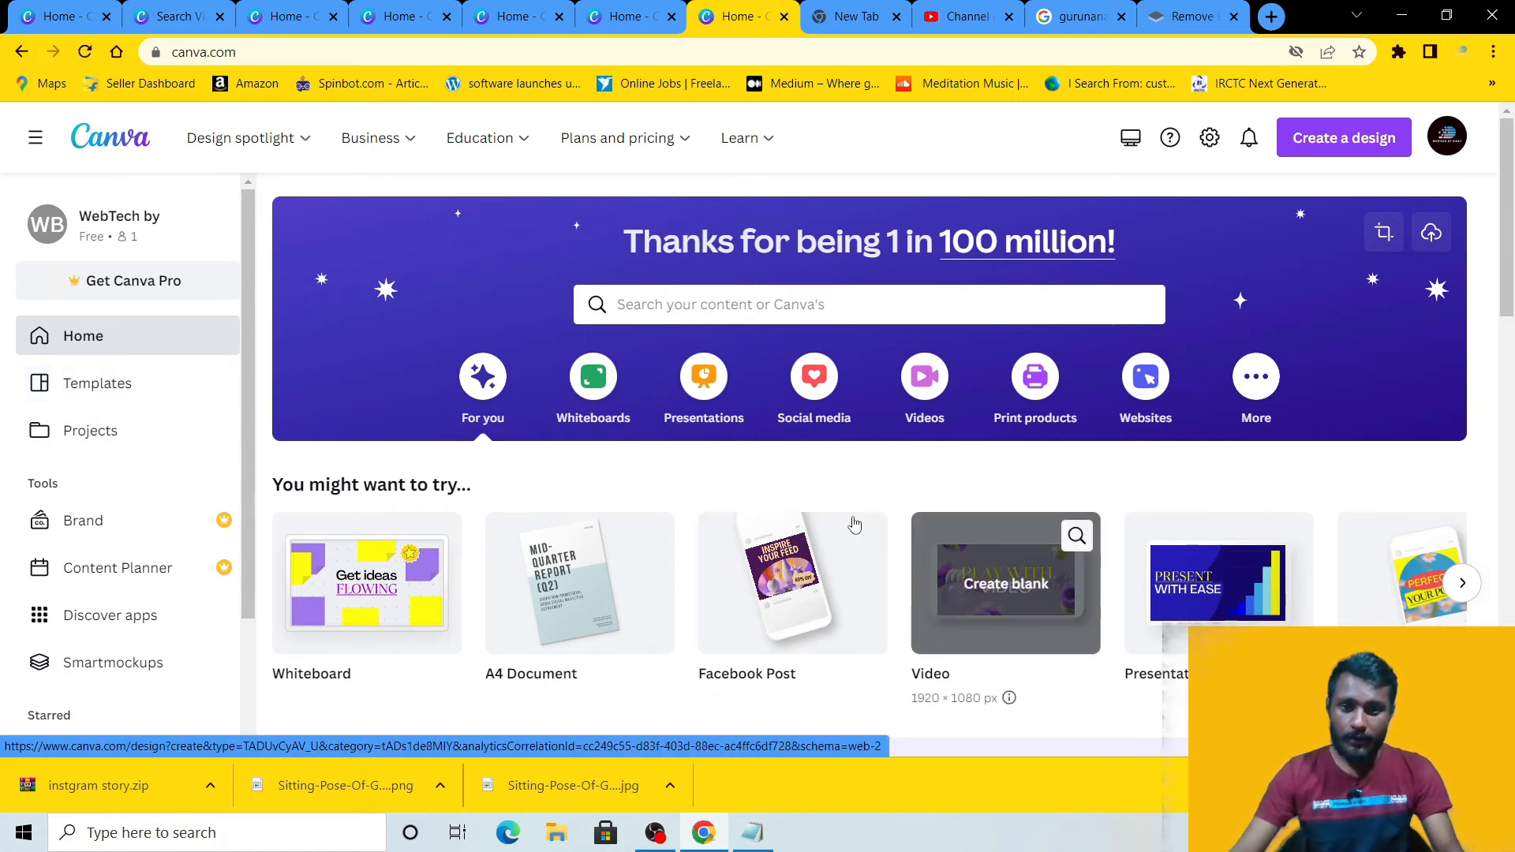
pyautogui.click(811, 409)
pyautogui.scroll(-5, 793, 395)
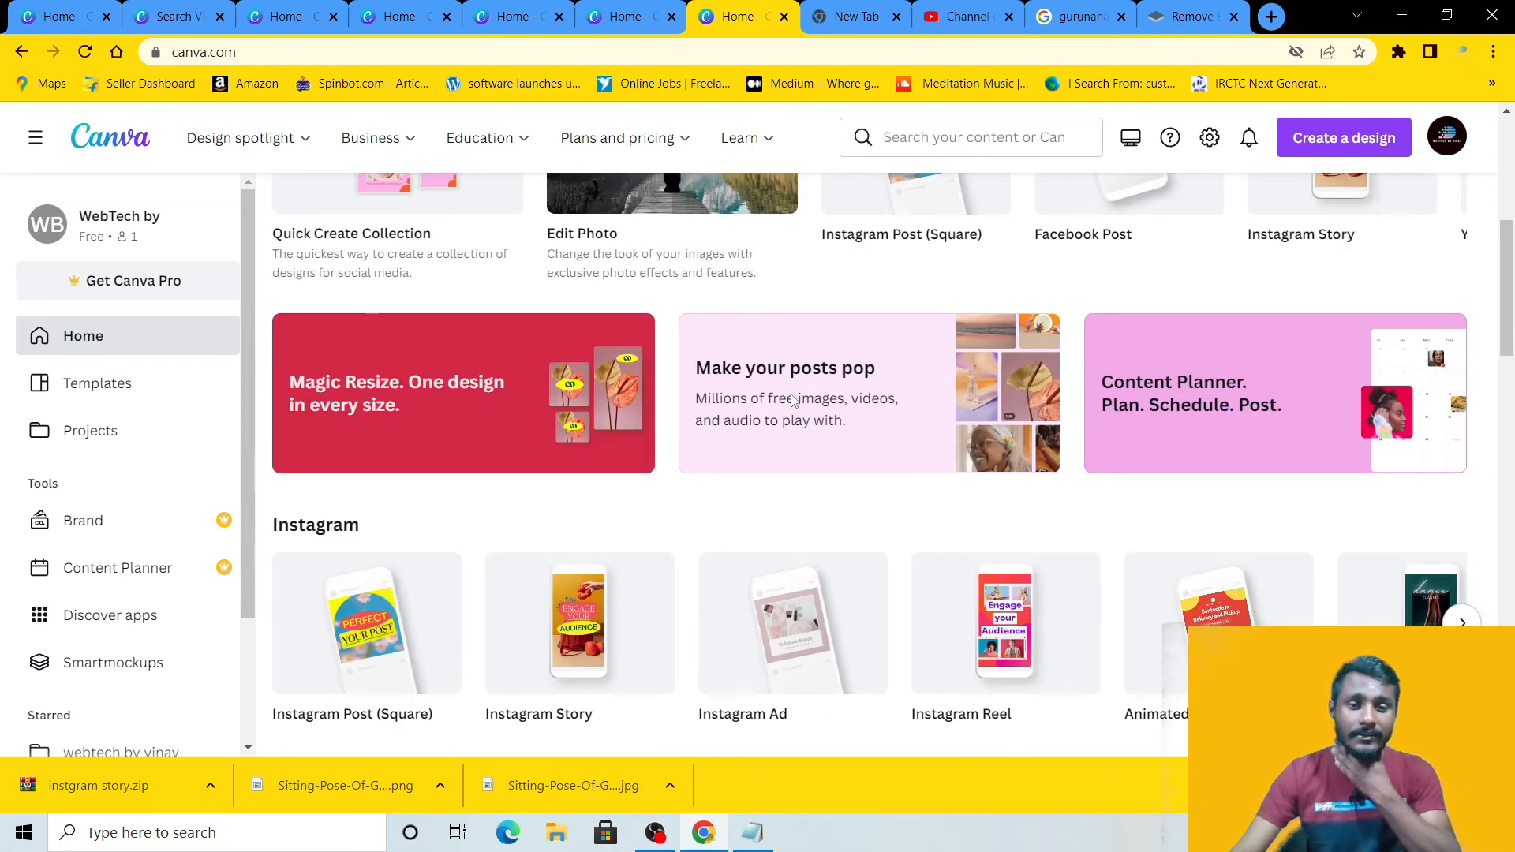
pyautogui.scroll(-7, 793, 401)
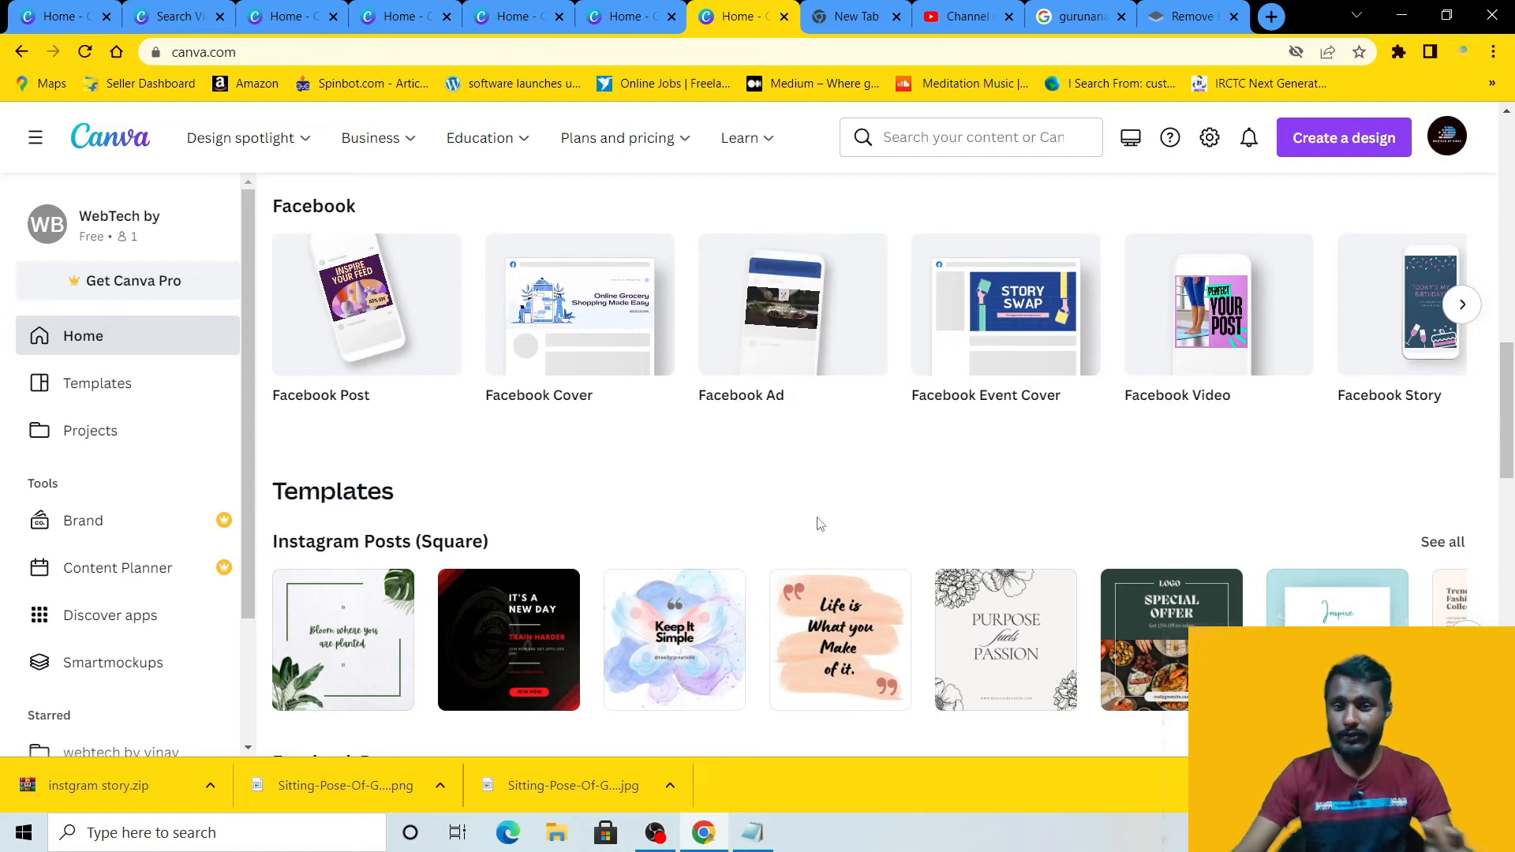
pyautogui.scroll(-10, 820, 524)
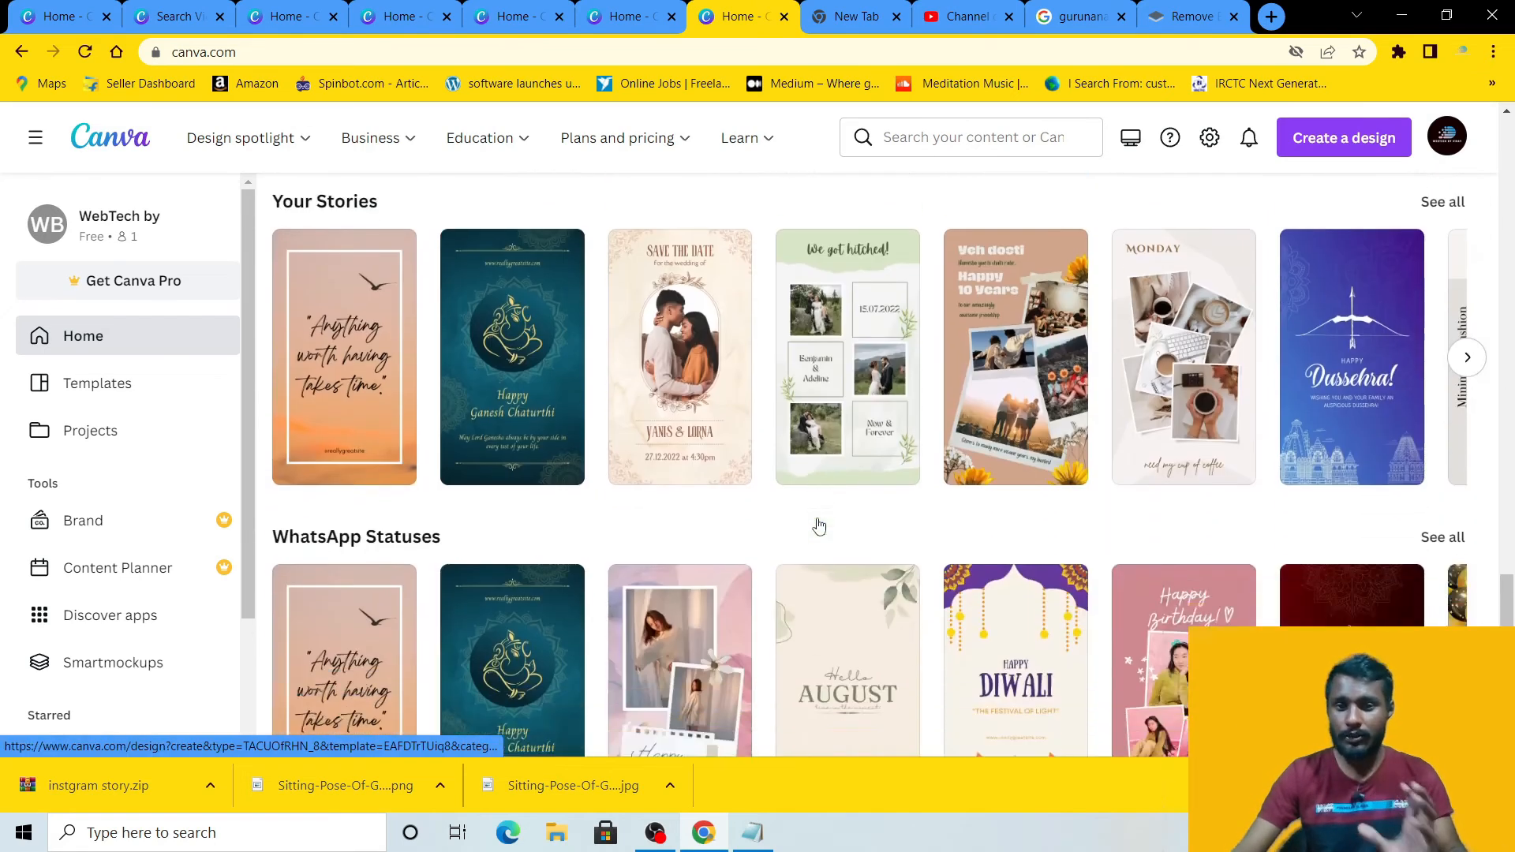
pyautogui.scroll(20, 821, 524)
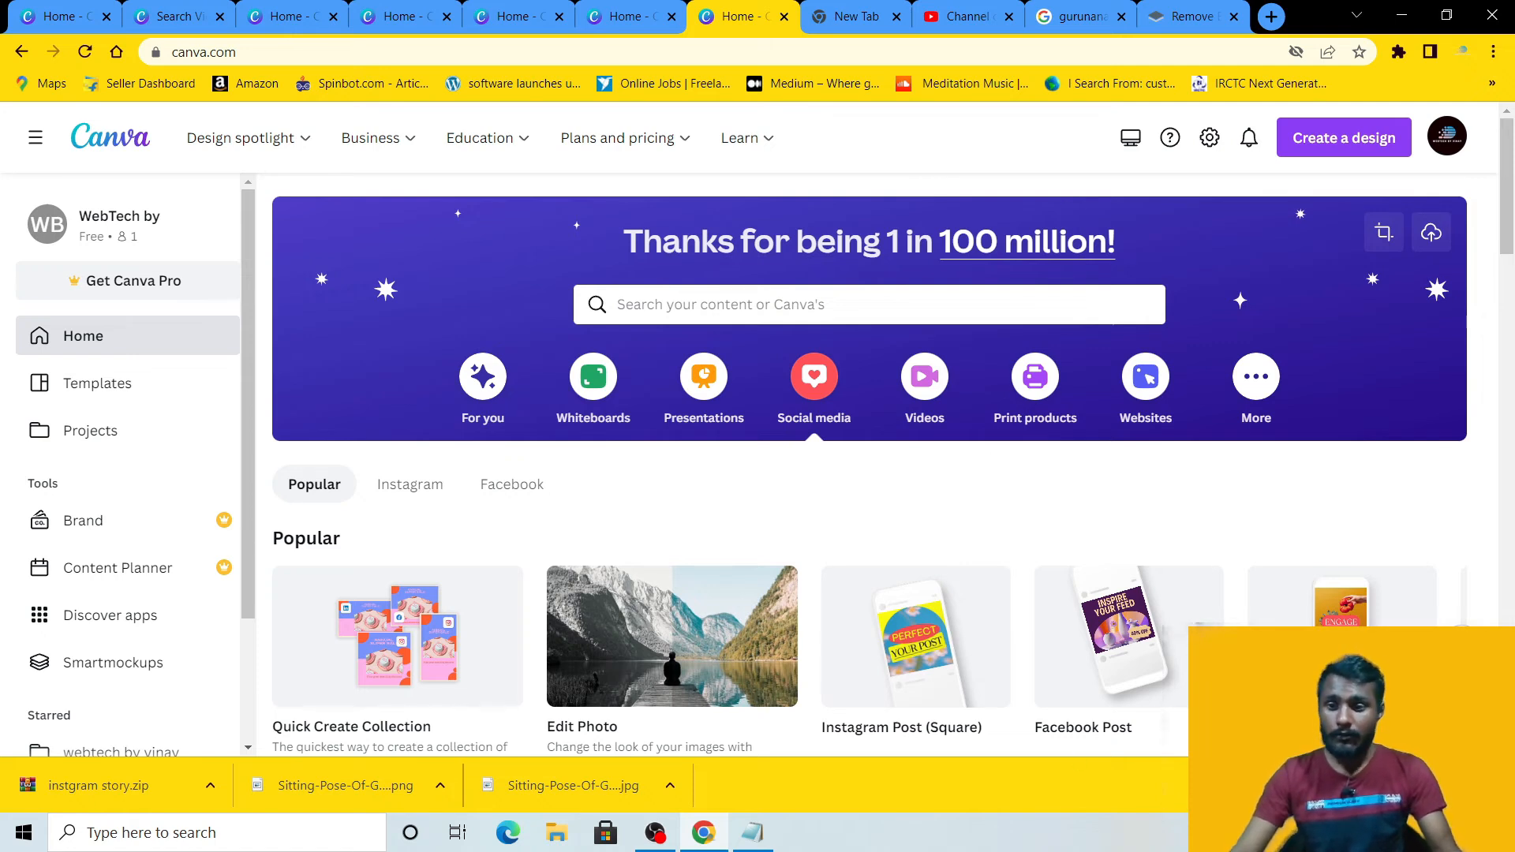
# Step: Open the Projects page with the recently created designs
pyautogui.click(93, 433)
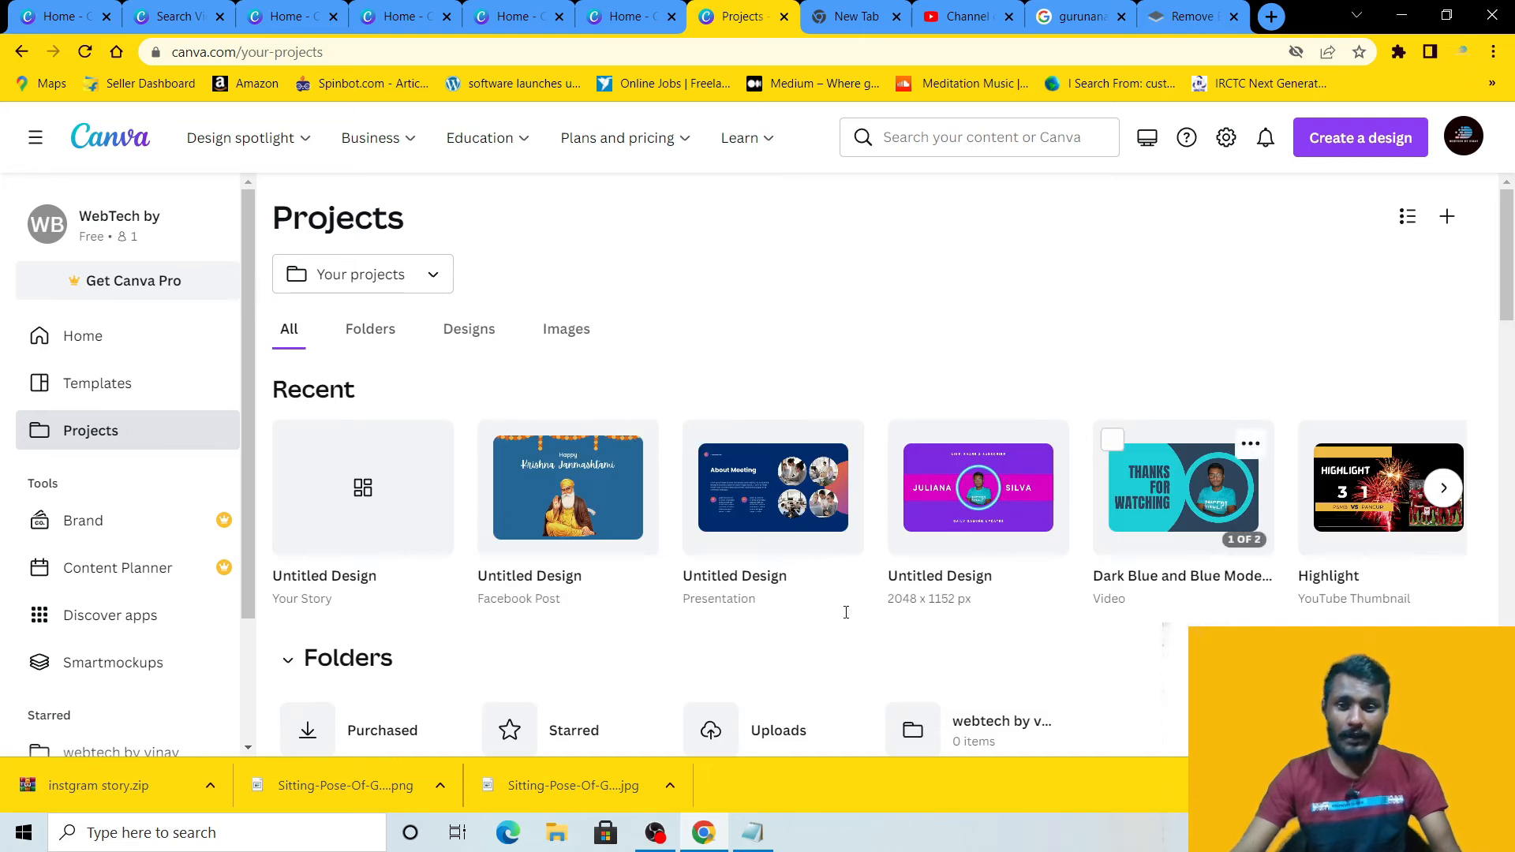
# Step: Look through the folders, designs and uploaded images stored on the Projects page
pyautogui.scroll(-1, 447, 665)
pyautogui.scroll(-2, 448, 665)
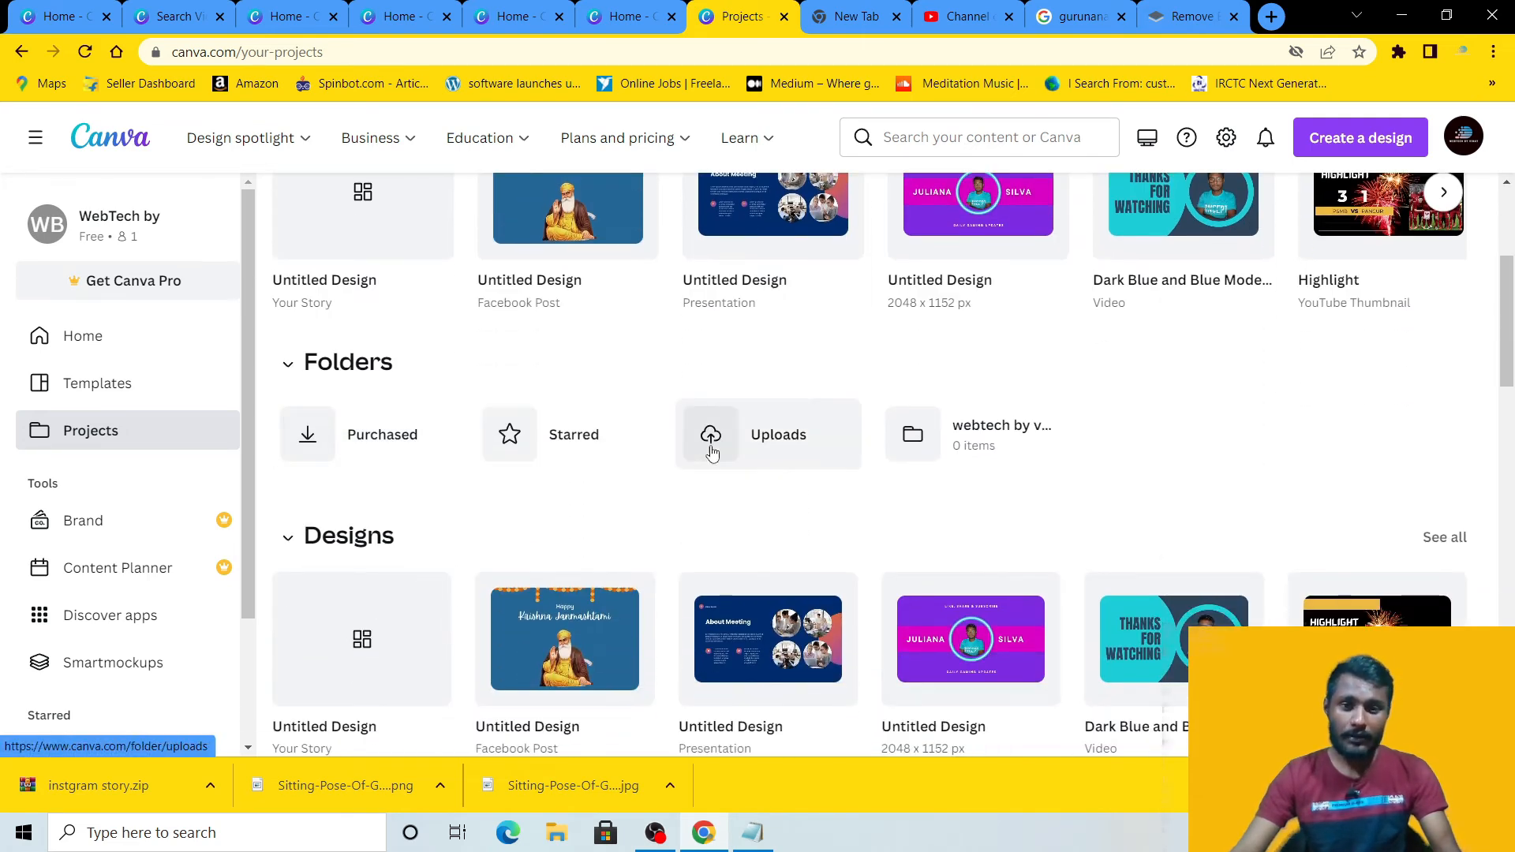
pyautogui.scroll(-5, 724, 528)
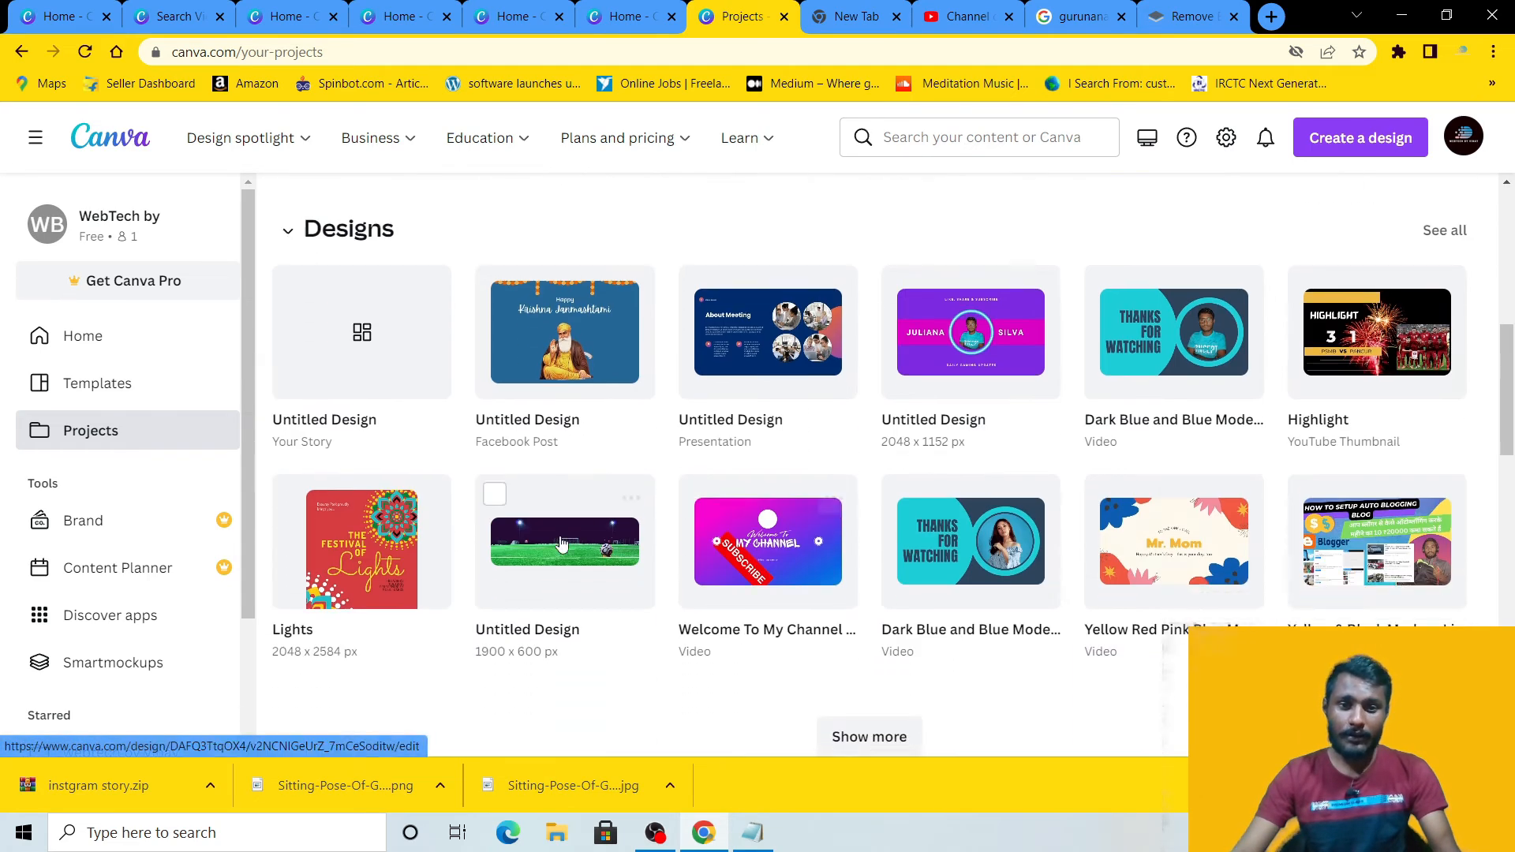
pyautogui.scroll(-6, 629, 484)
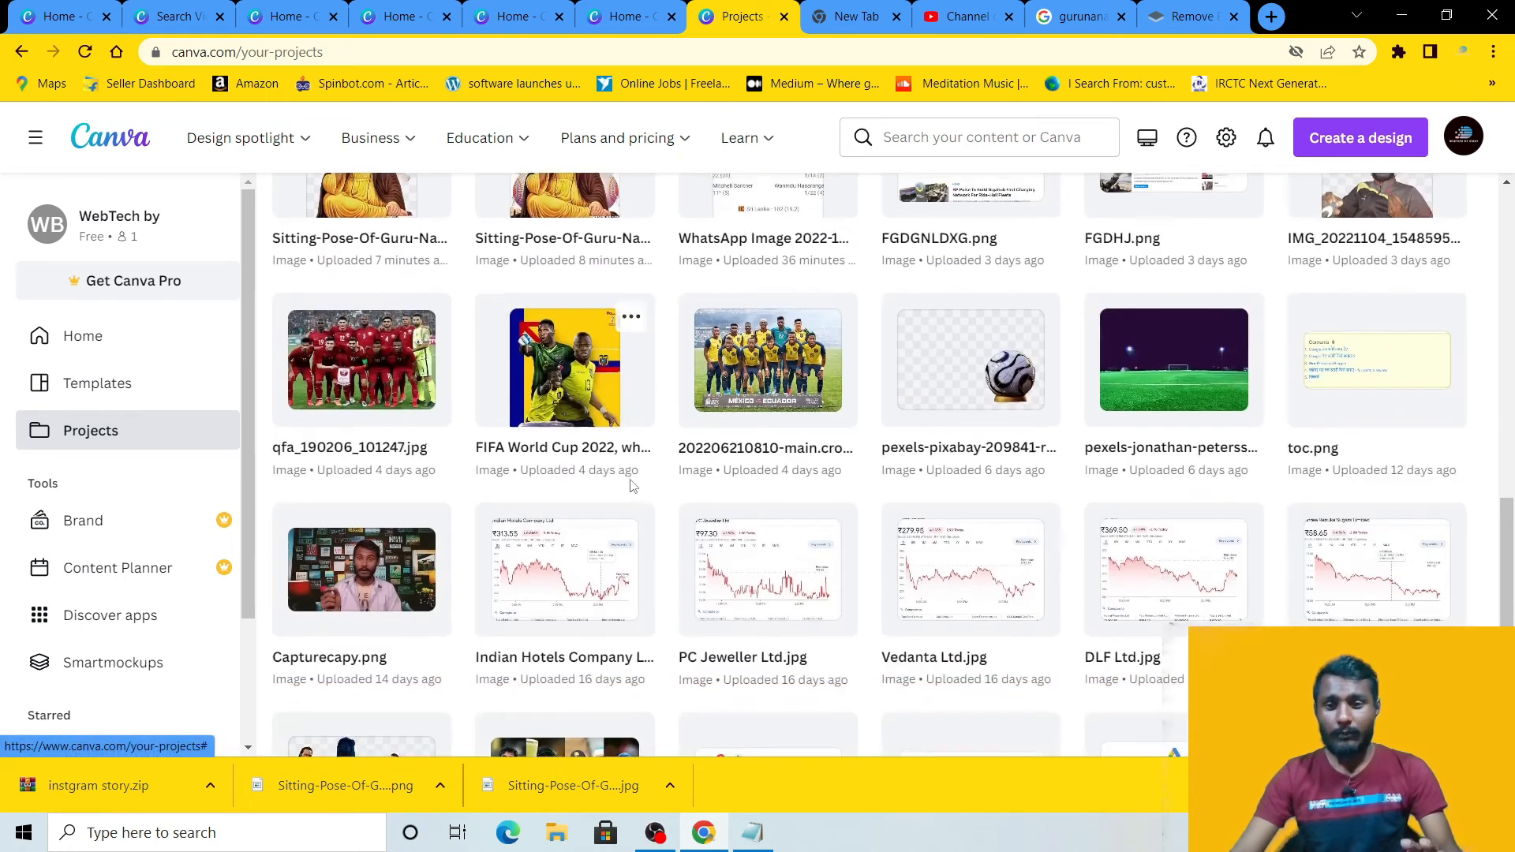
pyautogui.scroll(-5, 629, 484)
pyautogui.scroll(20, 629, 483)
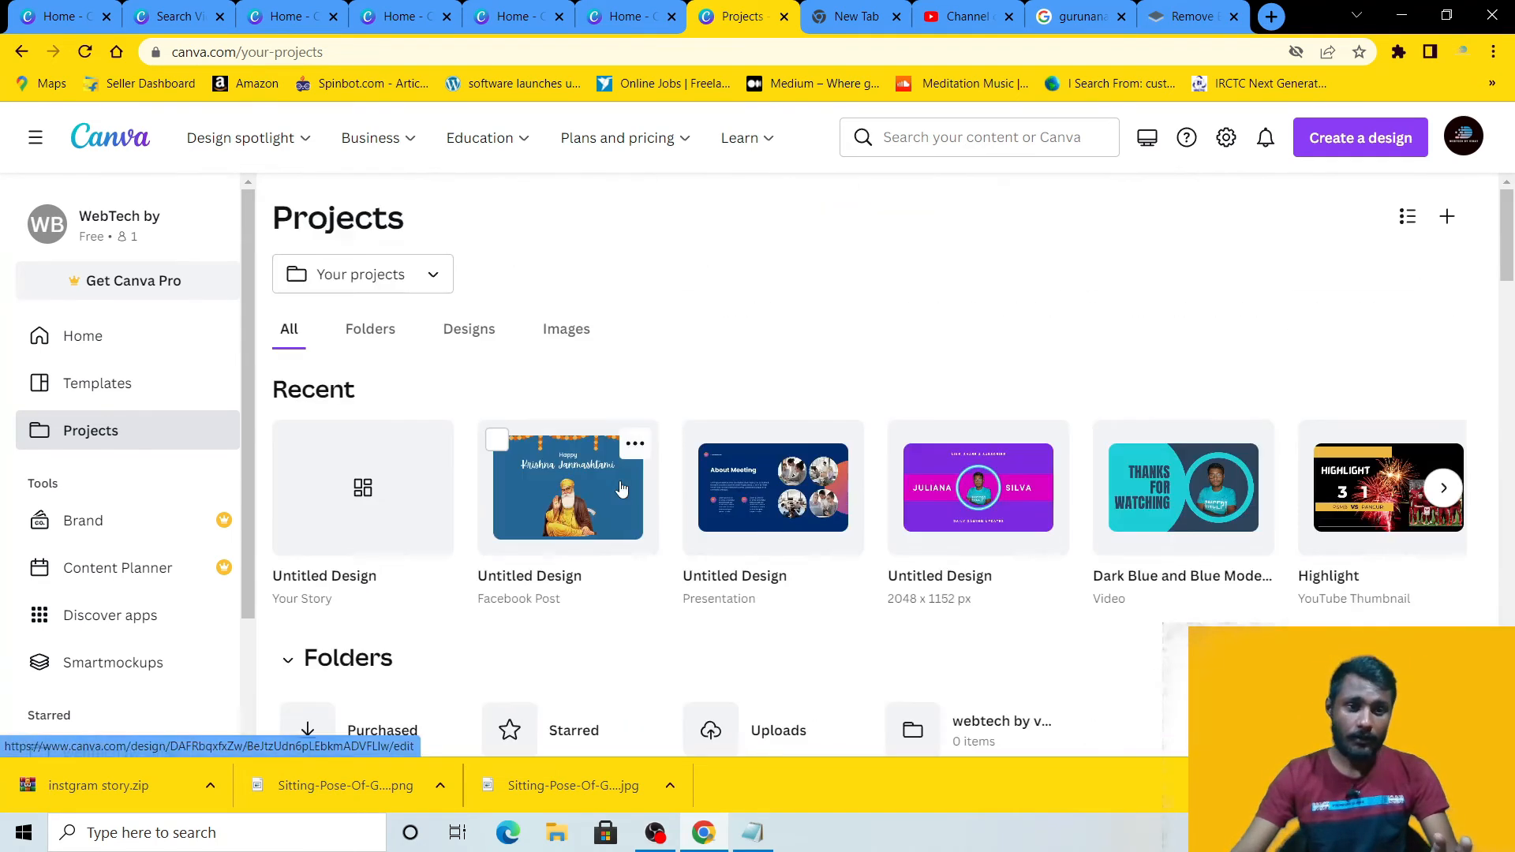
# Step: Open the Templates page and browse its subjects, classroom decor kits, popular topics and suggested designs down to the resumes
pyautogui.click(98, 390)
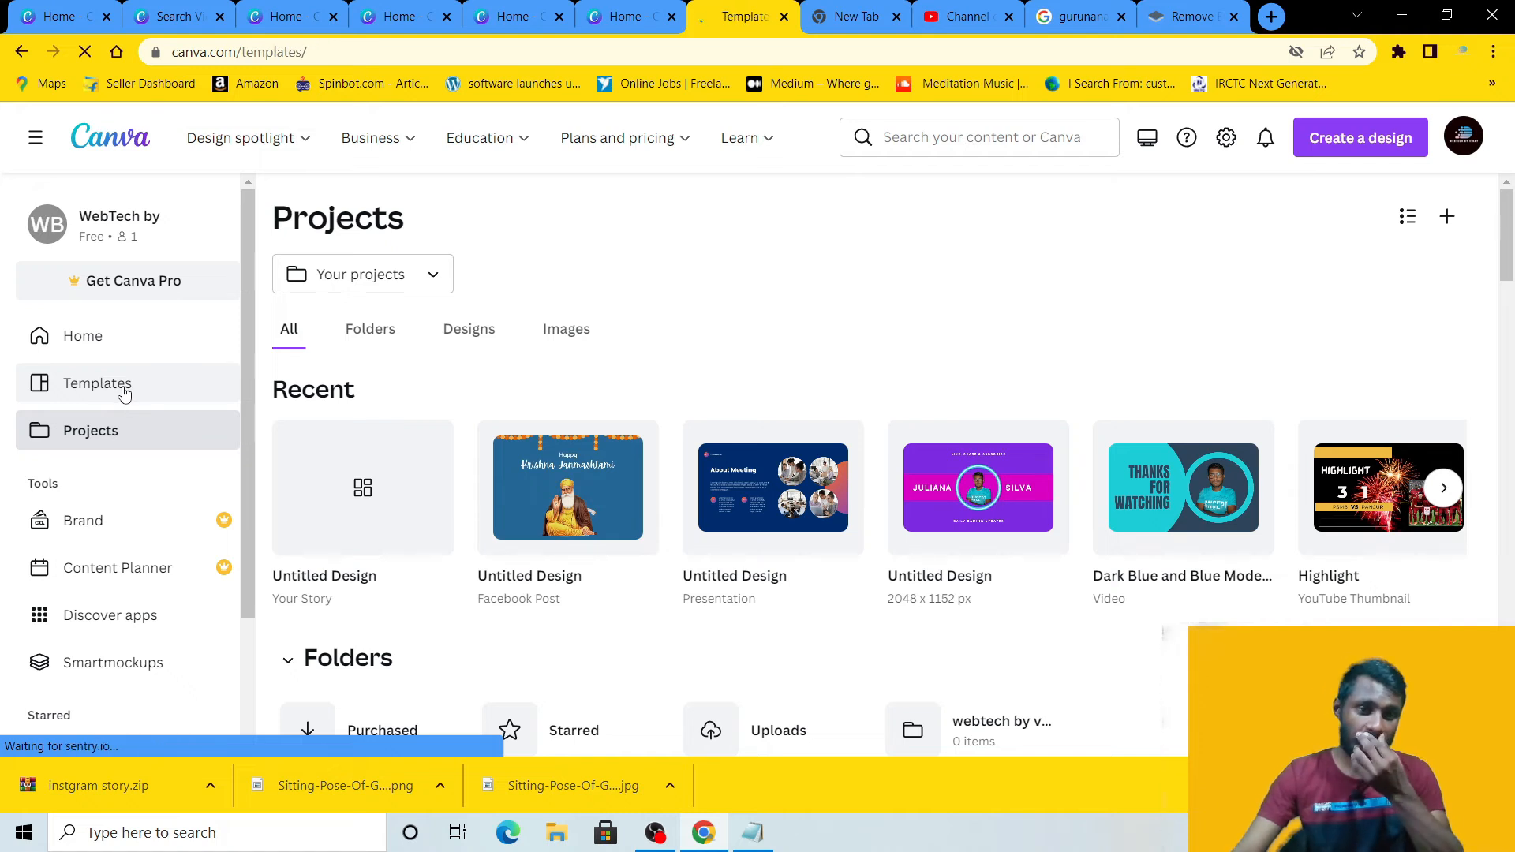
pyautogui.scroll(-10, 525, 444)
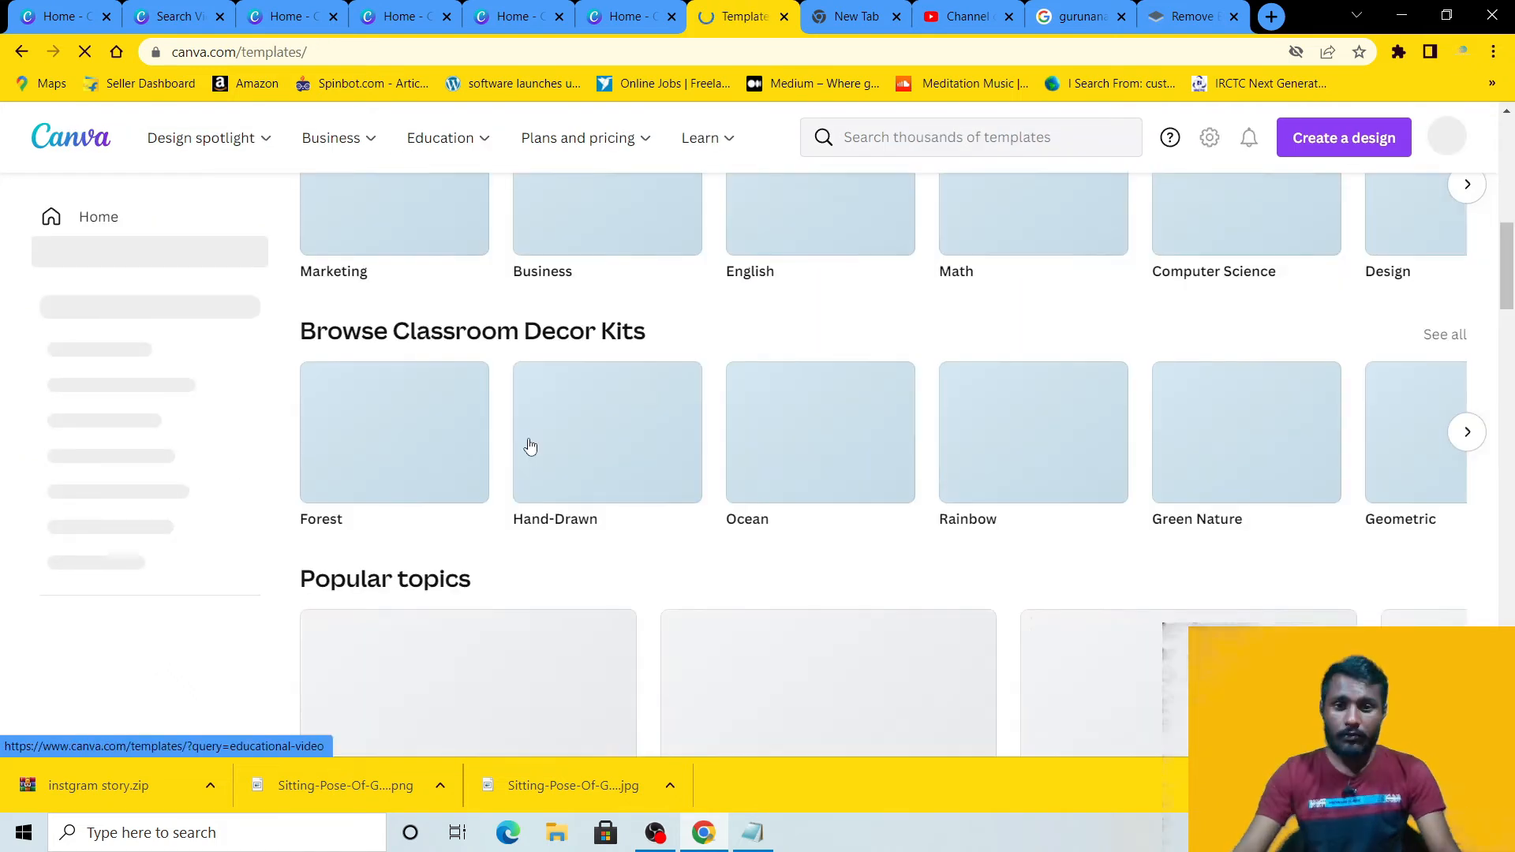
pyautogui.scroll(3, 528, 442)
pyautogui.scroll(2, 533, 442)
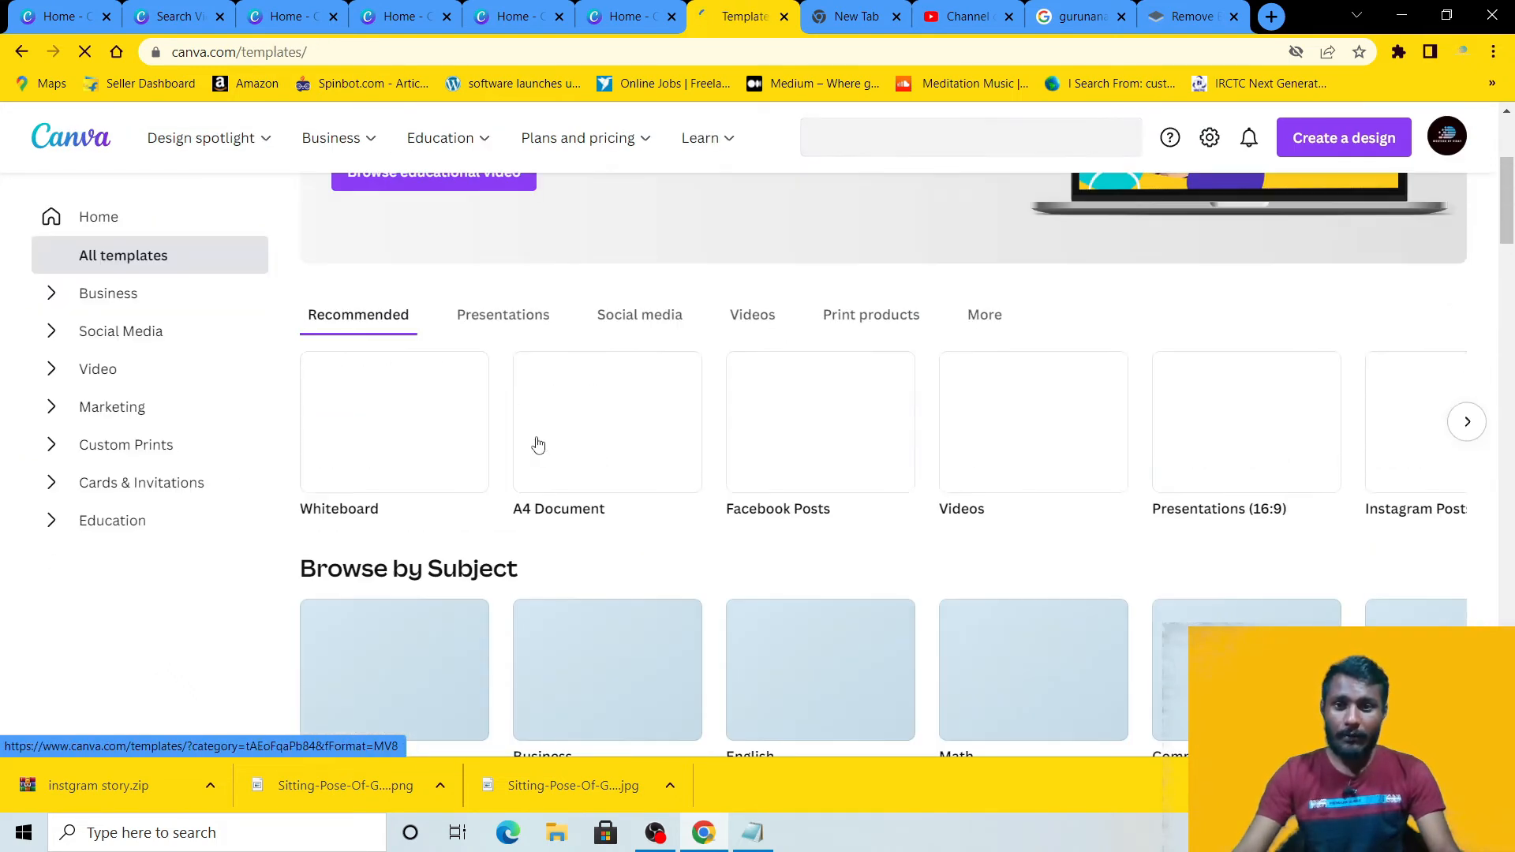
pyautogui.scroll(-3, 567, 531)
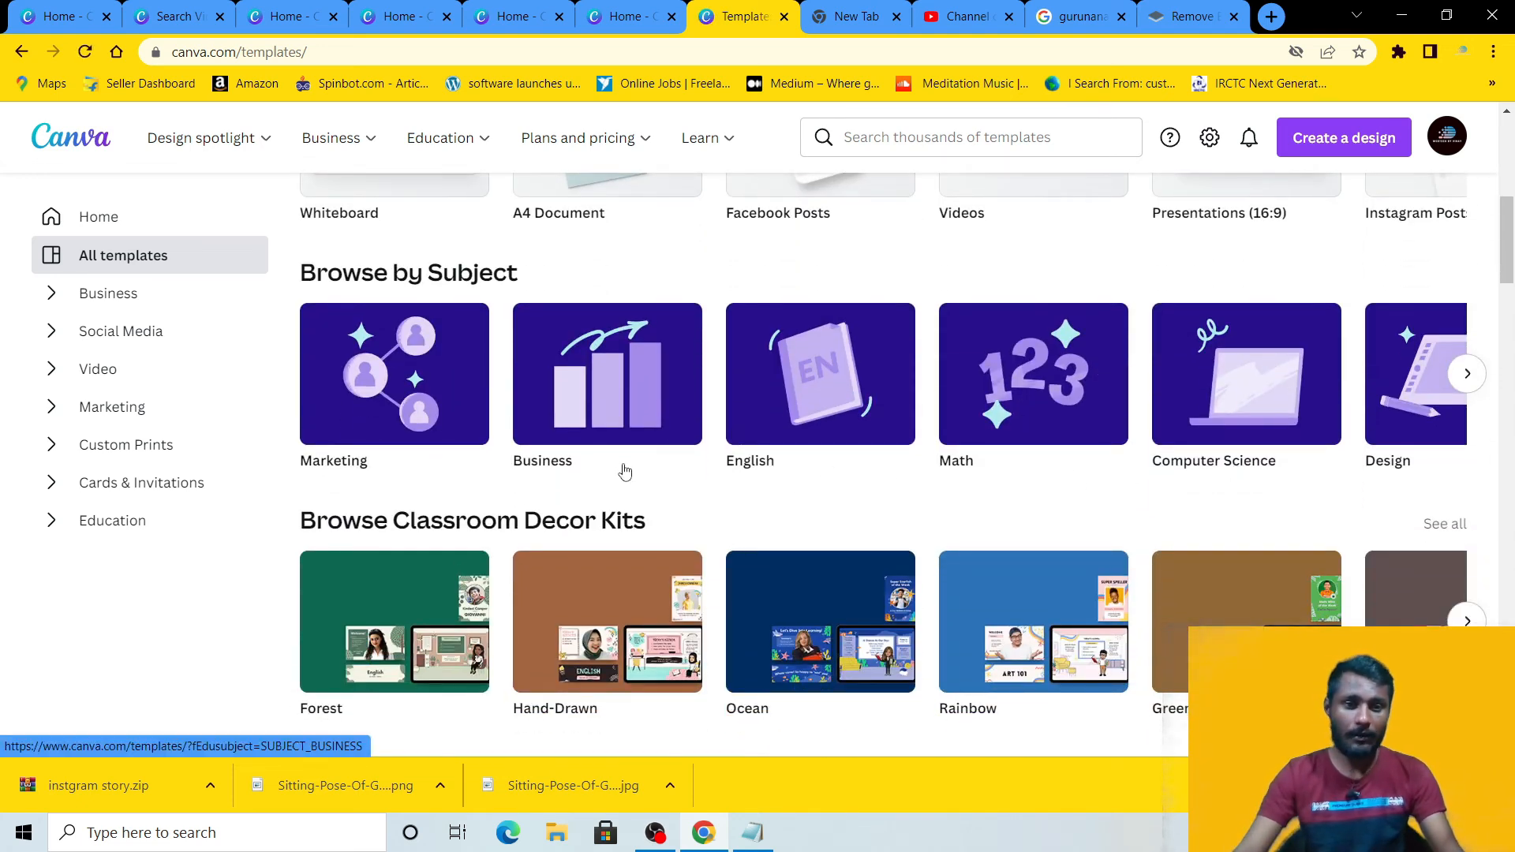
pyautogui.click(1467, 373)
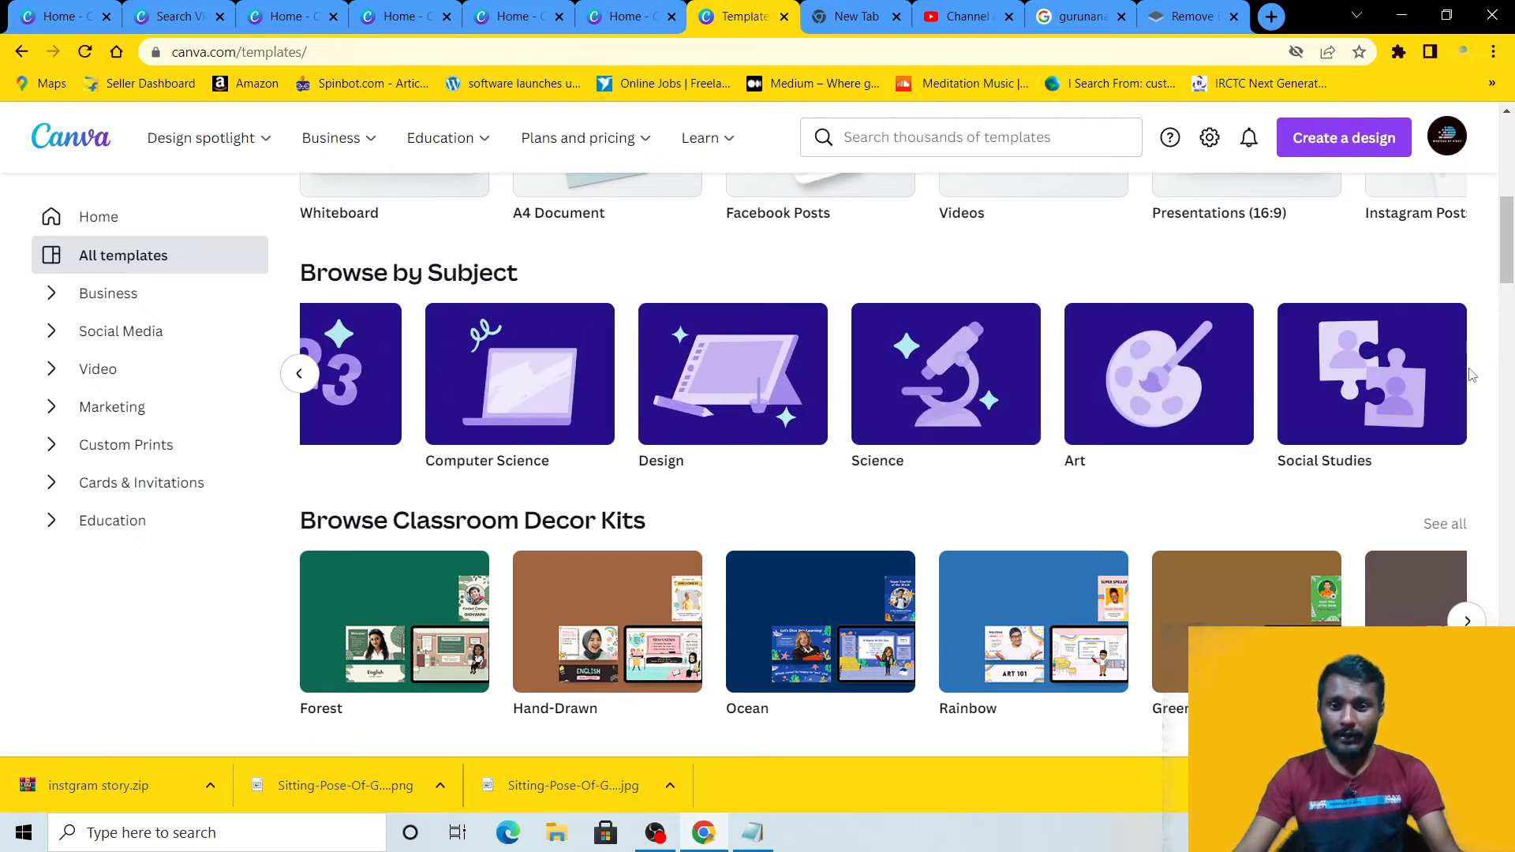
pyautogui.scroll(-5, 1436, 493)
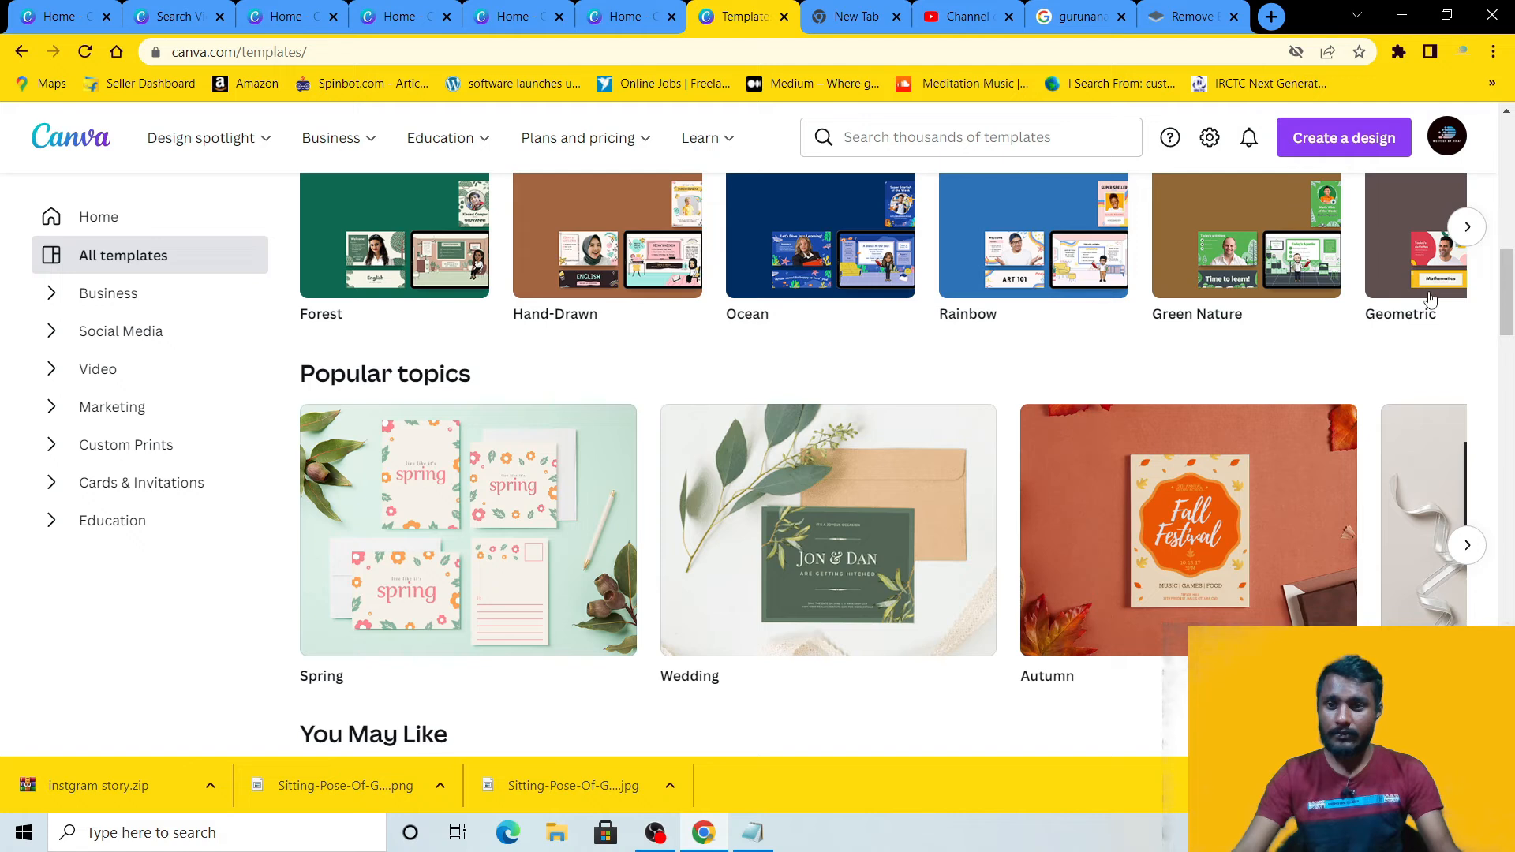
pyautogui.scroll(-4, 678, 602)
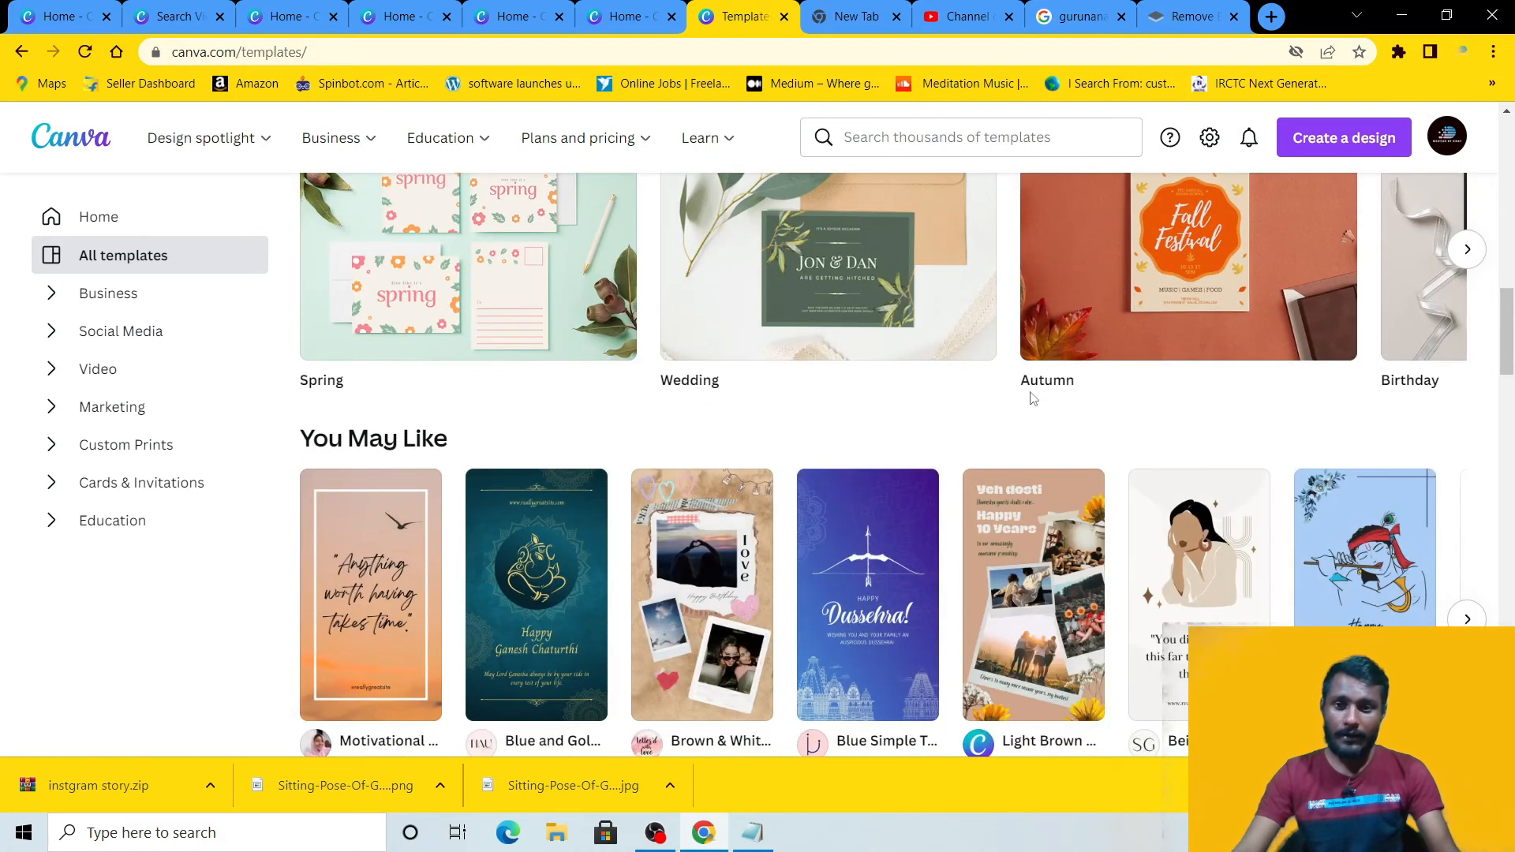
pyautogui.scroll(-8, 871, 514)
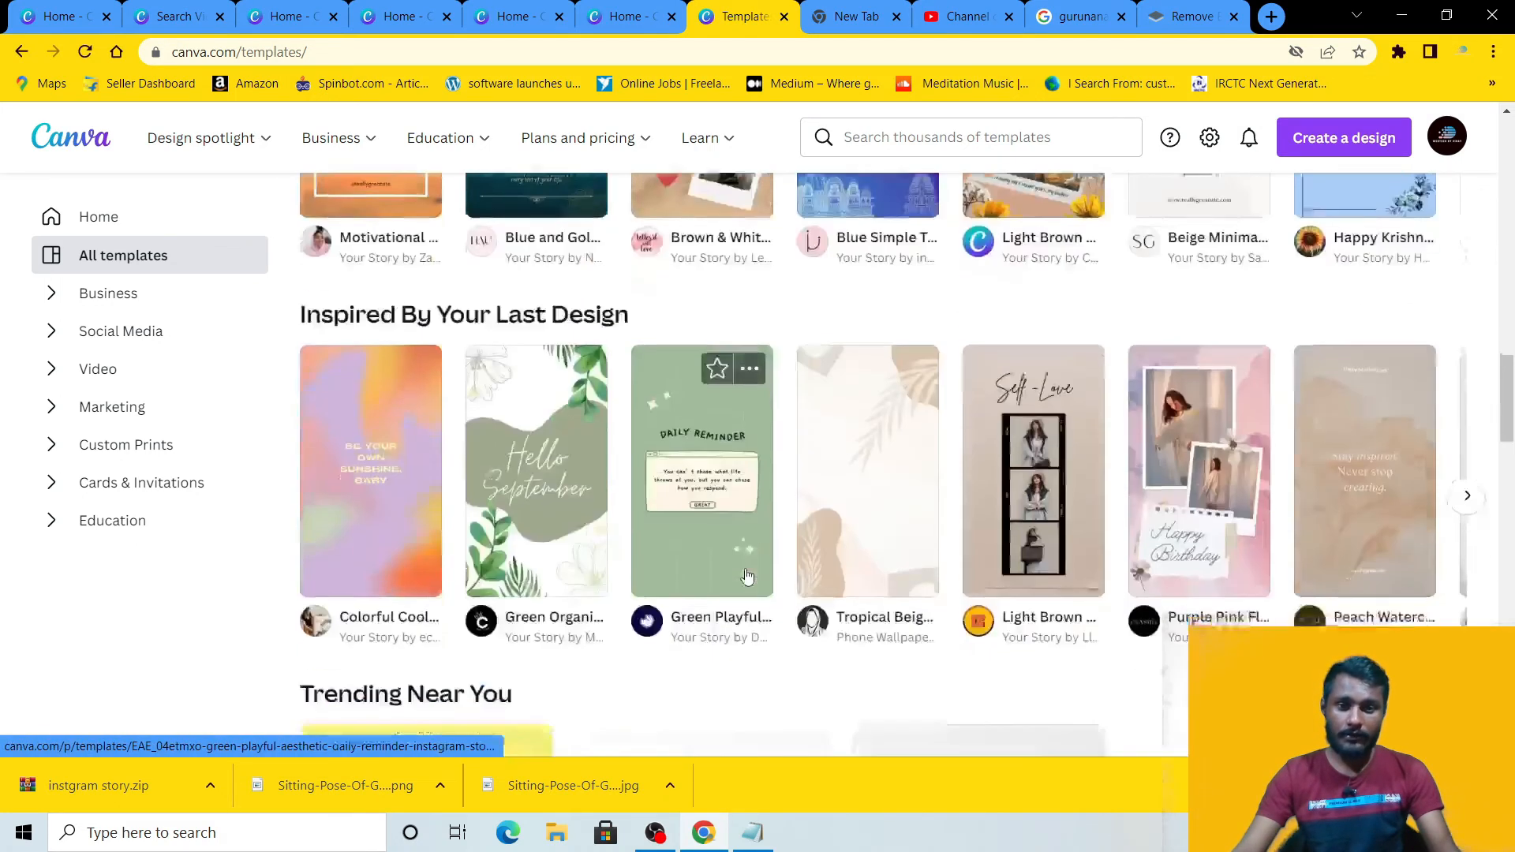
pyautogui.scroll(-20, 724, 569)
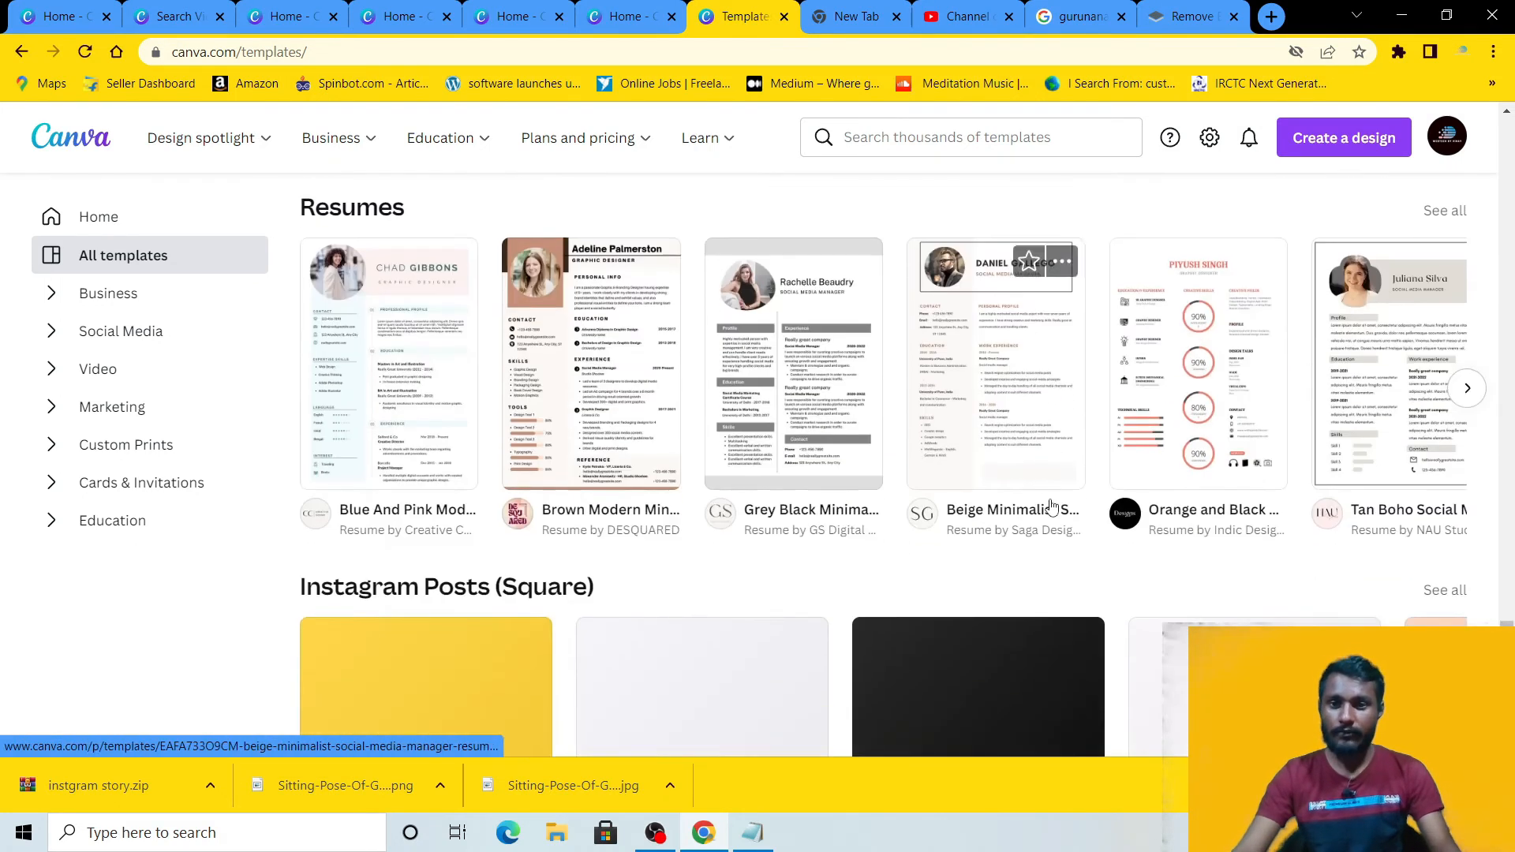
# Step: Open the Blue And Pink Modern Graphic Designer Resume template from the Resumes section for customising
pyautogui.scroll(5, 1048, 509)
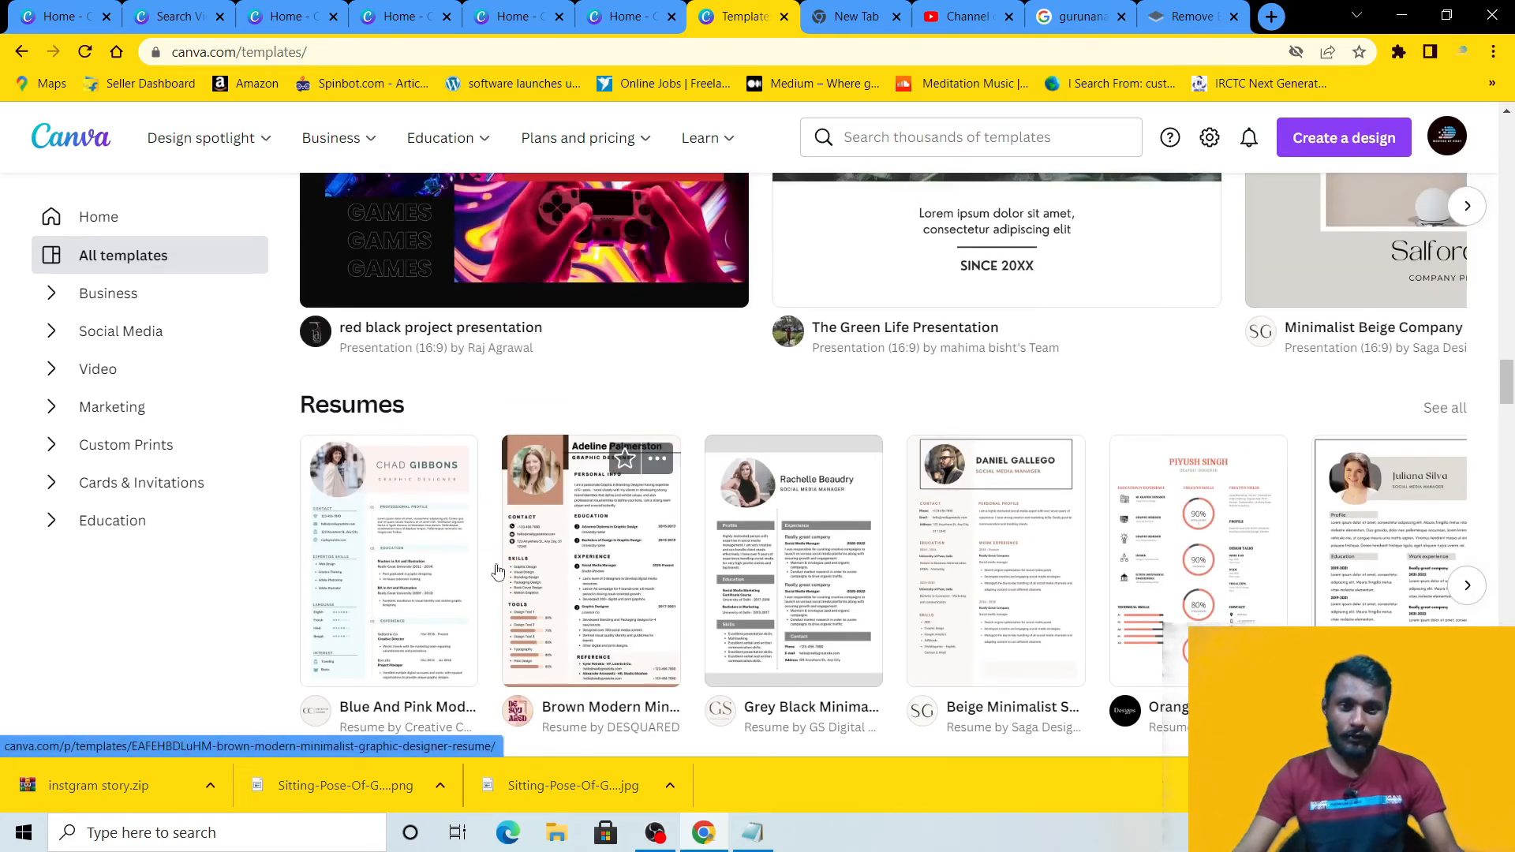
pyautogui.click(397, 550)
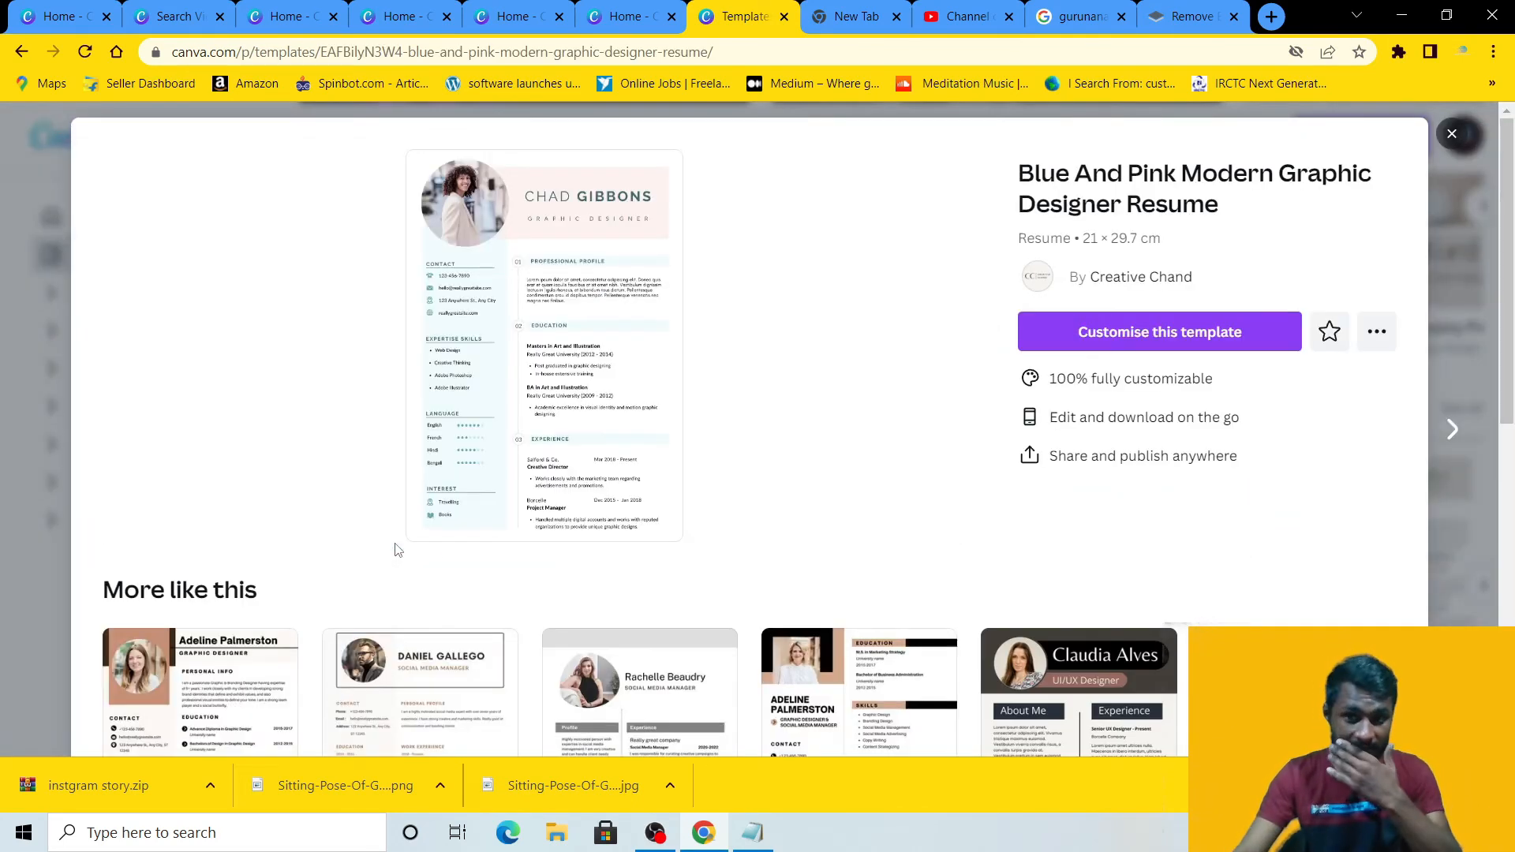
pyautogui.click(1149, 333)
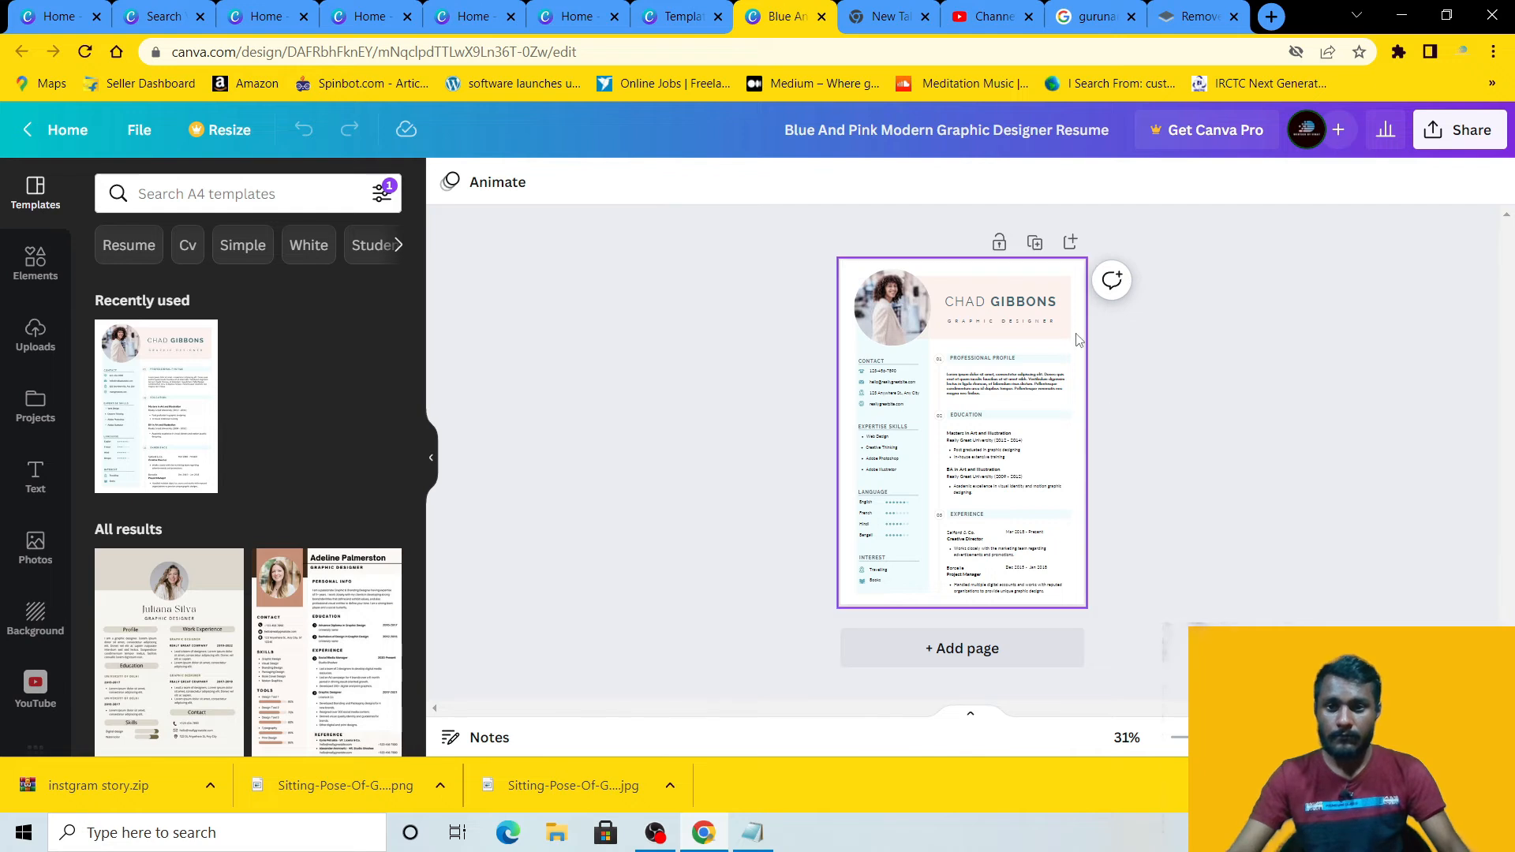
# Step: Examine the resume's photo, header, contact, skills, profile and education sections at a larger zoom
pyautogui.keyDown('ctrl'); pyautogui.scroll(2, 1077, 360); pyautogui.keyUp('ctrl')
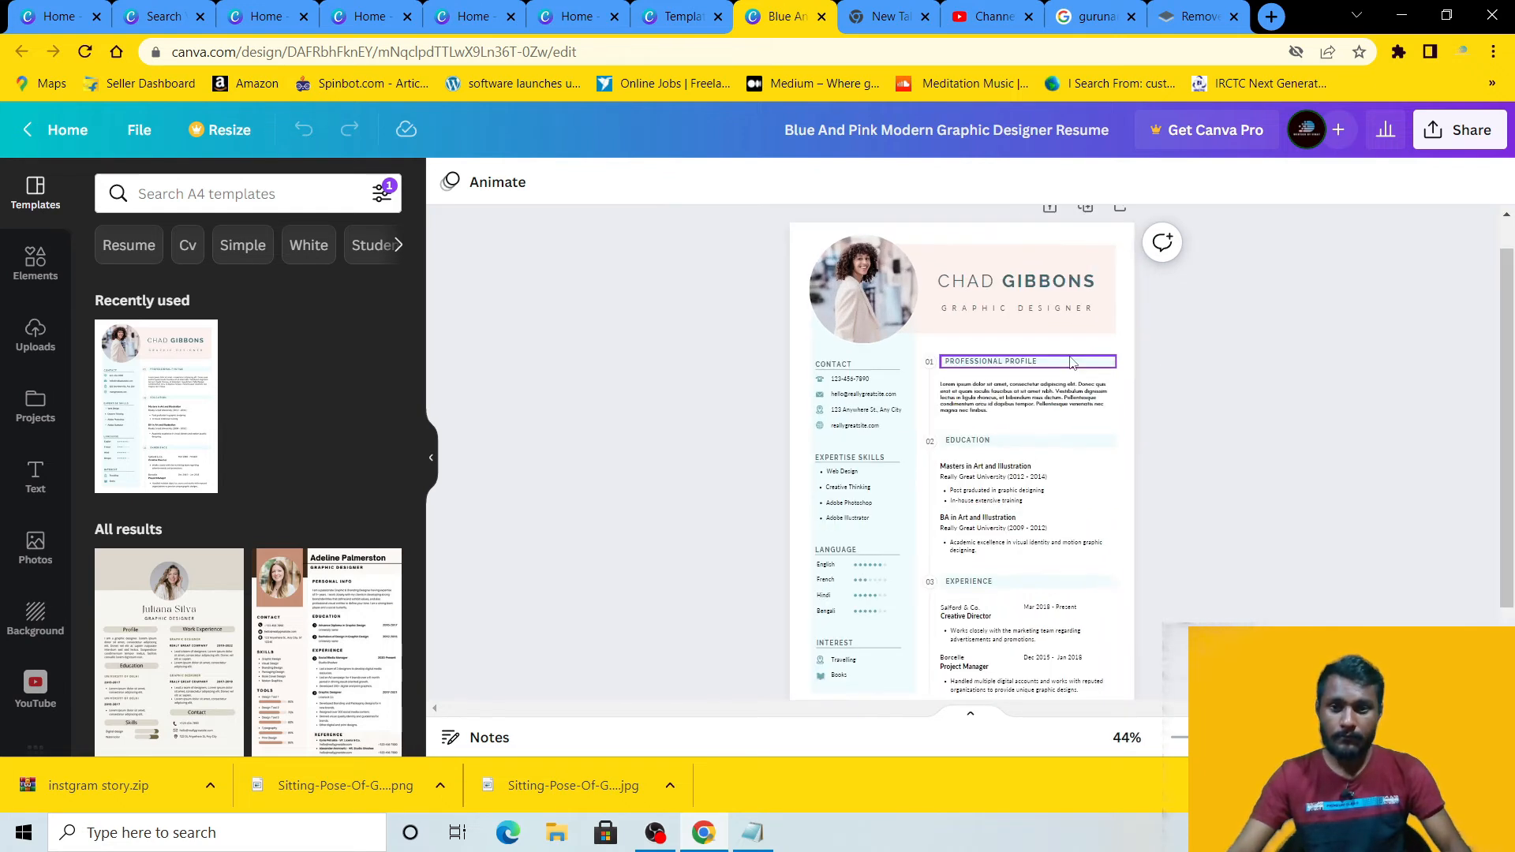
pyautogui.keyDown('ctrl'); pyautogui.scroll(2, 1072, 363); pyautogui.keyUp('ctrl')
pyautogui.keyDown('ctrl'); pyautogui.scroll(1, 1072, 362); pyautogui.keyUp('ctrl')
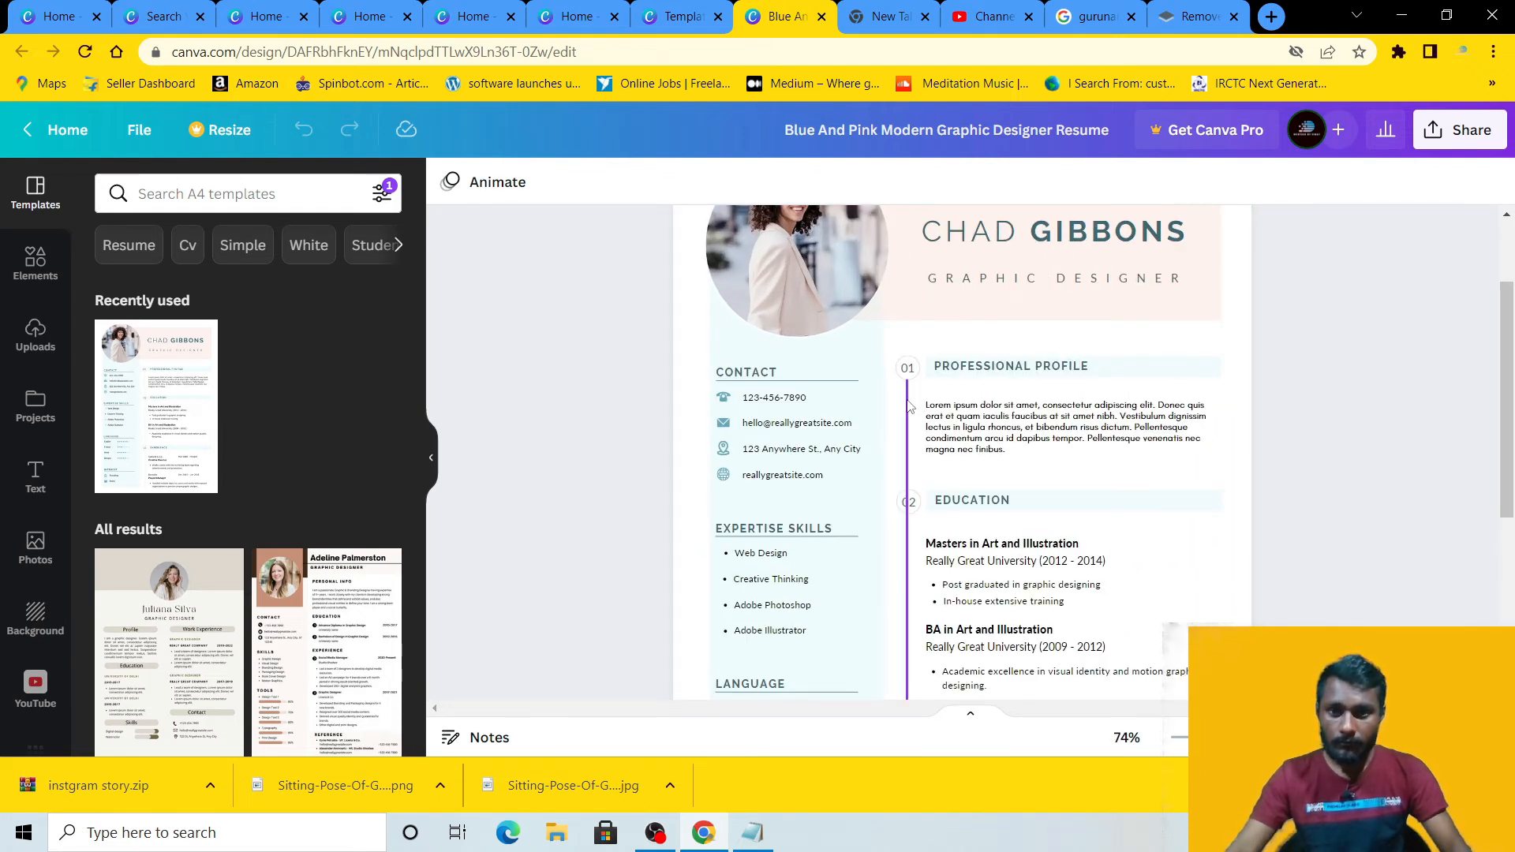
pyautogui.scroll(2, 1036, 395)
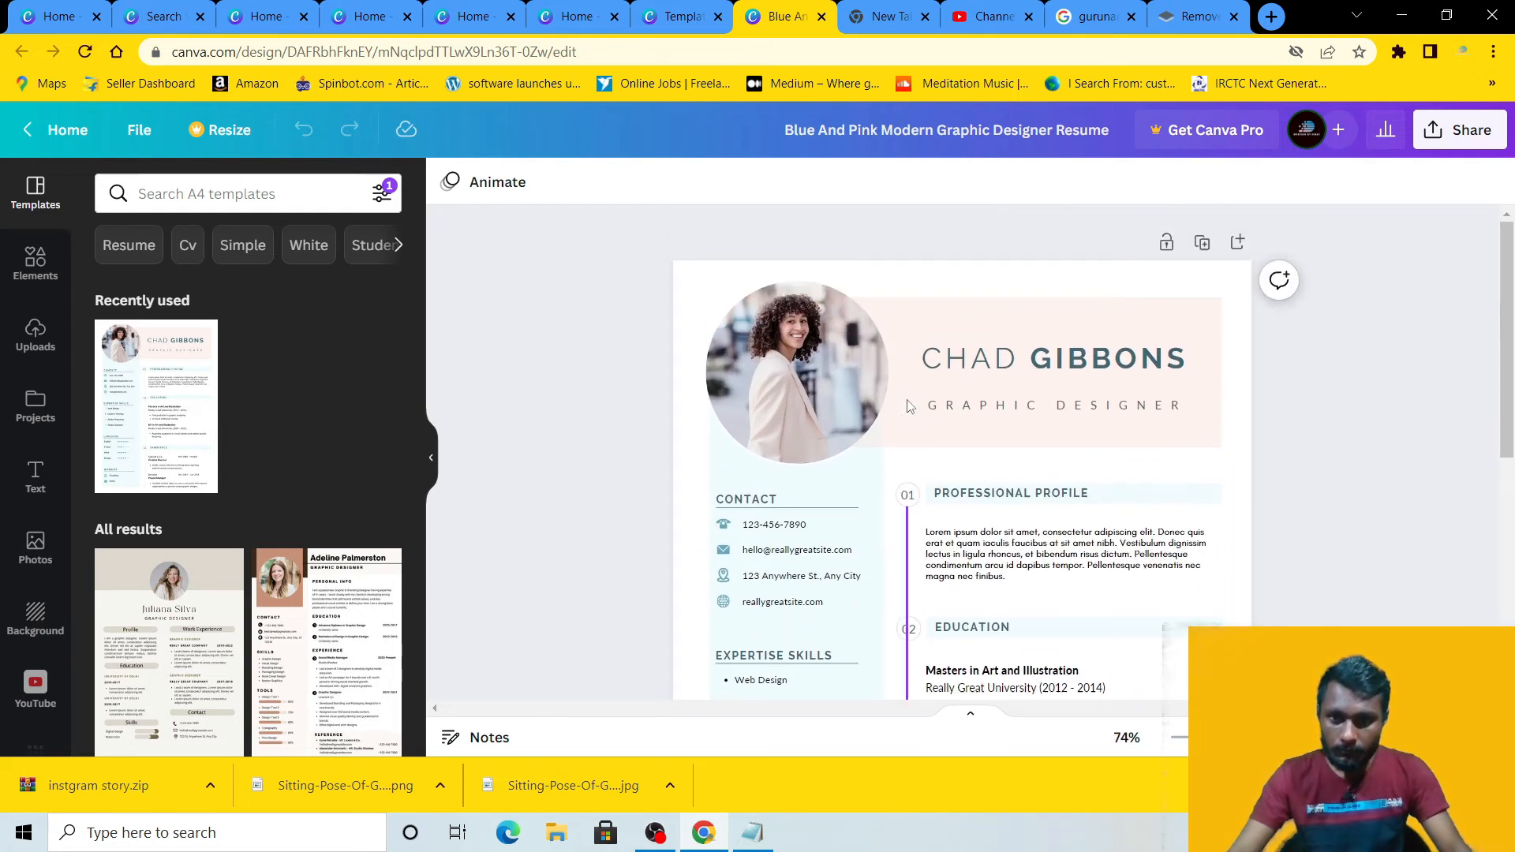
pyautogui.click(766, 351)
pyautogui.scroll(-1, 850, 604)
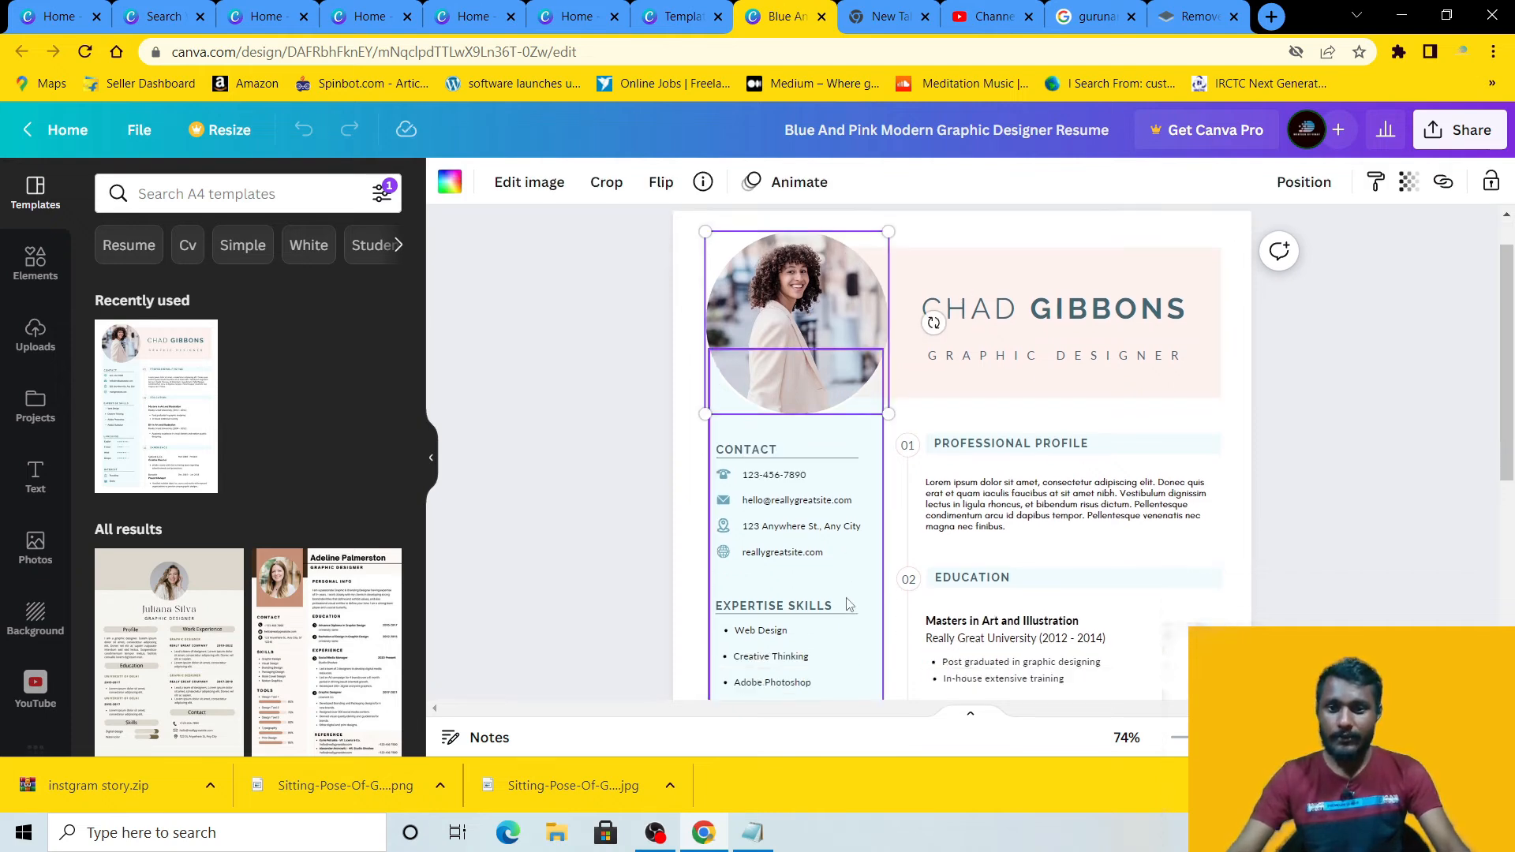
pyautogui.scroll(-3, 849, 604)
pyautogui.scroll(3, 996, 448)
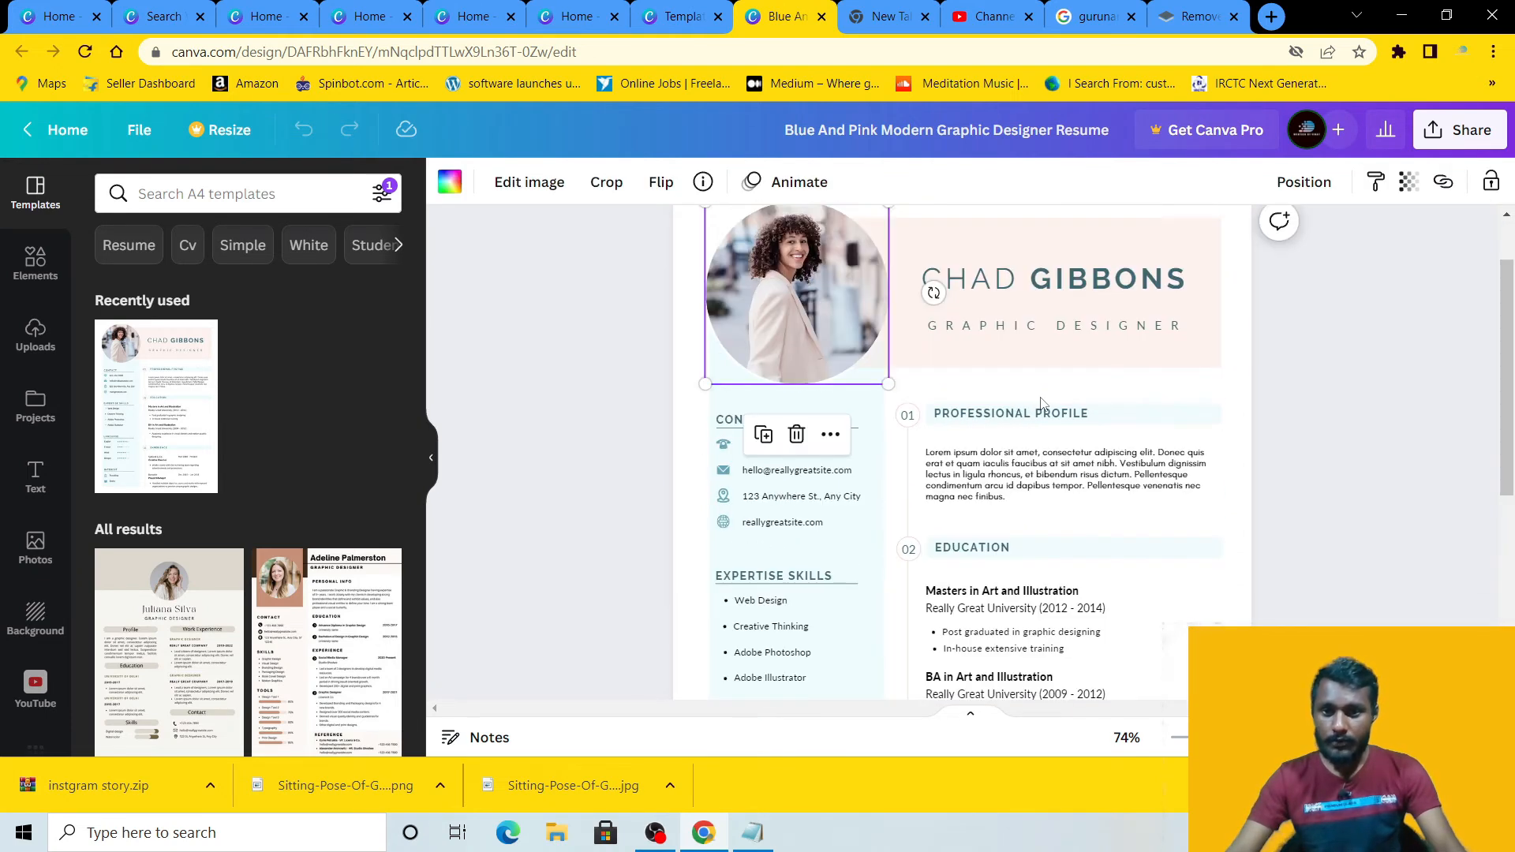
pyautogui.scroll(-1, 965, 362)
pyautogui.scroll(-1, 959, 371)
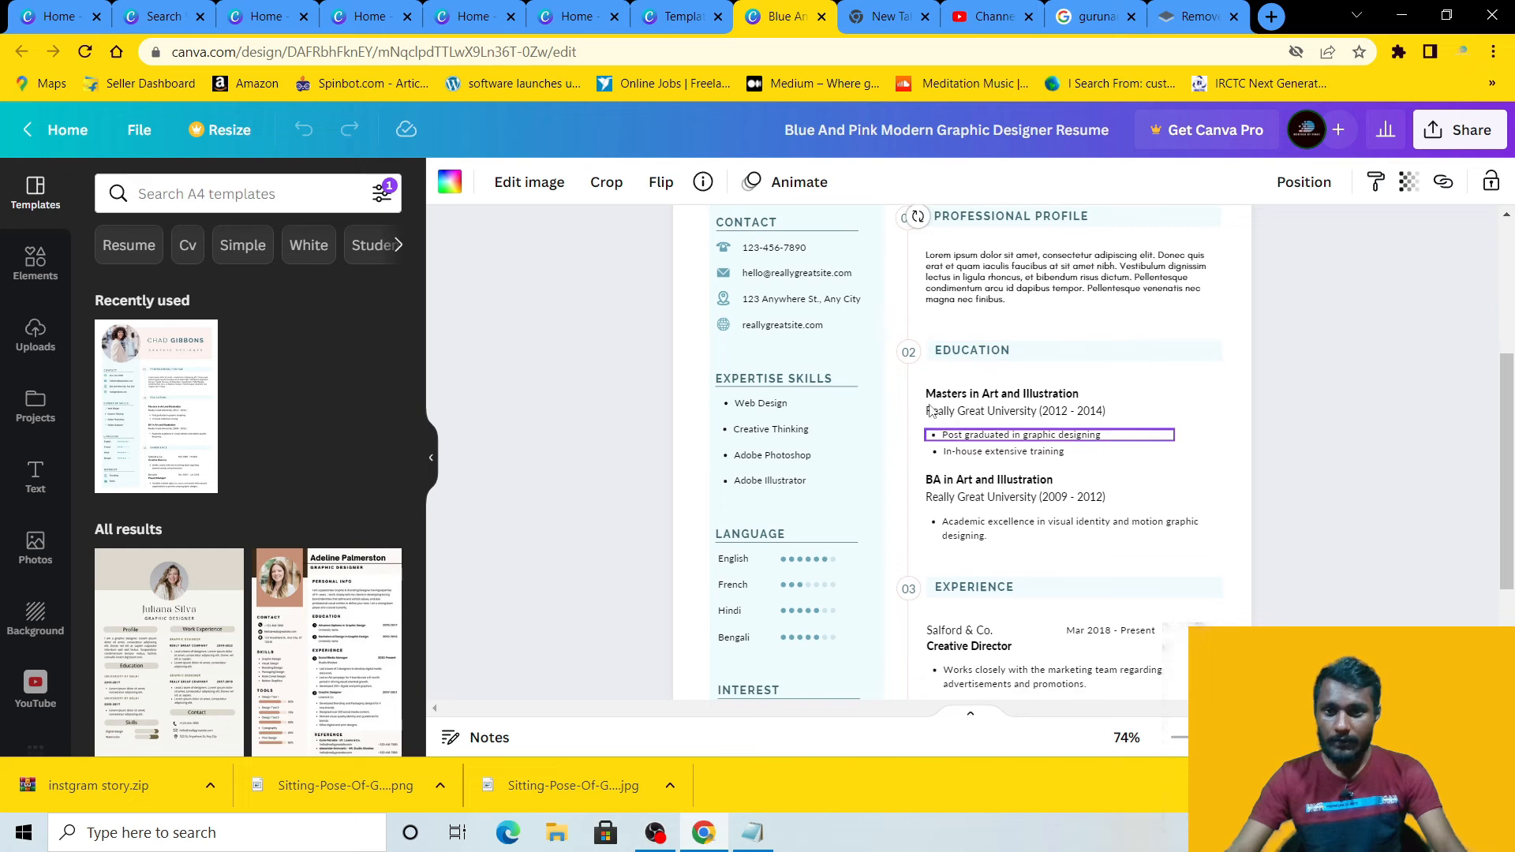
# Step: Select the Education entries, shift the resume's vertical divider line, select the Experience entries and clear the selection
pyautogui.moveTo(928, 378); pyautogui.dragTo(1050, 477)
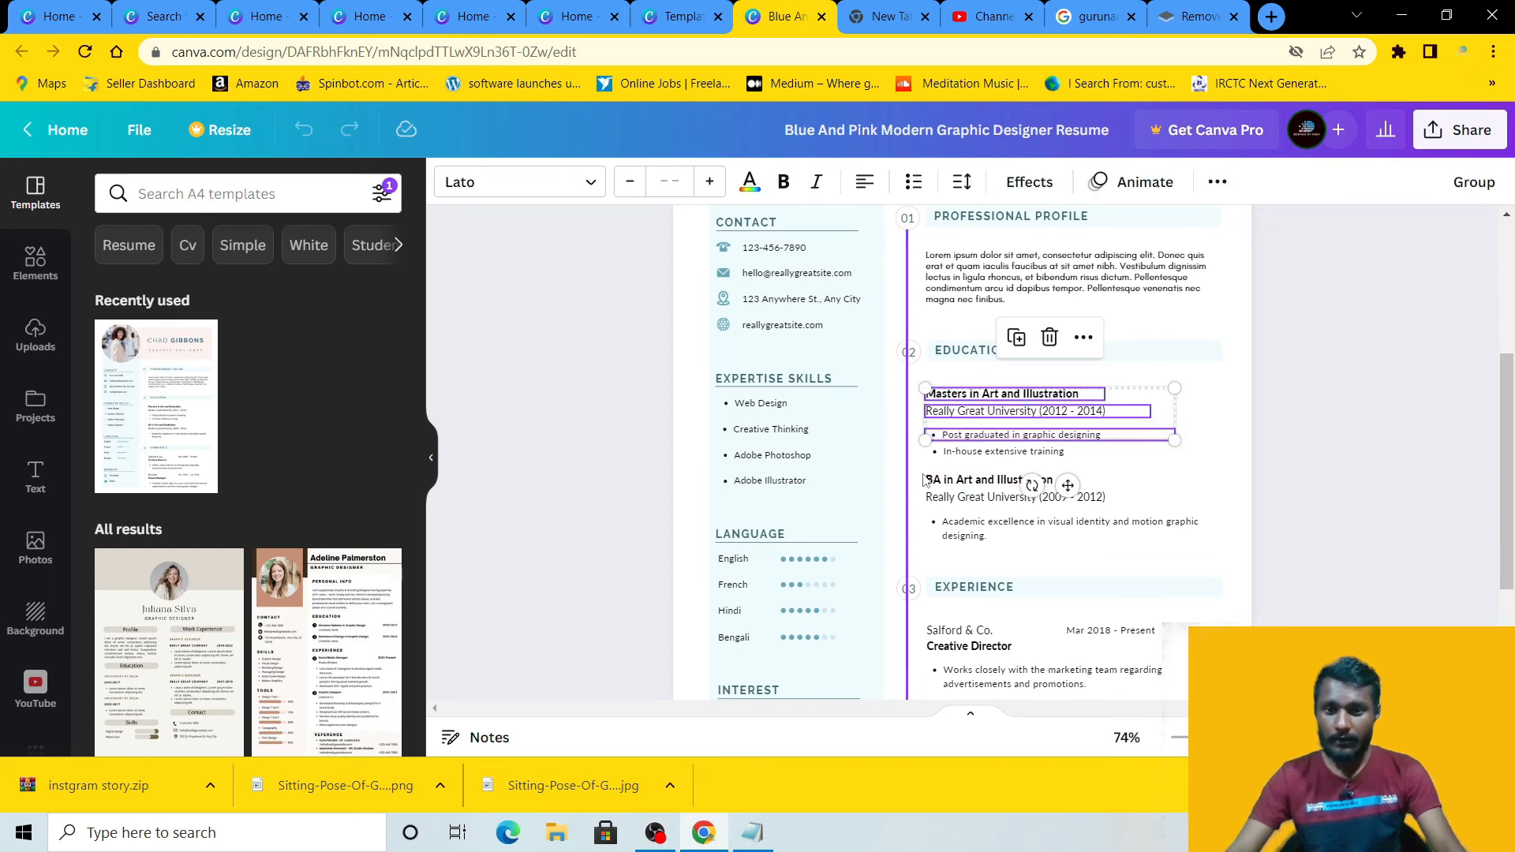
pyautogui.scroll(-2, 941, 406)
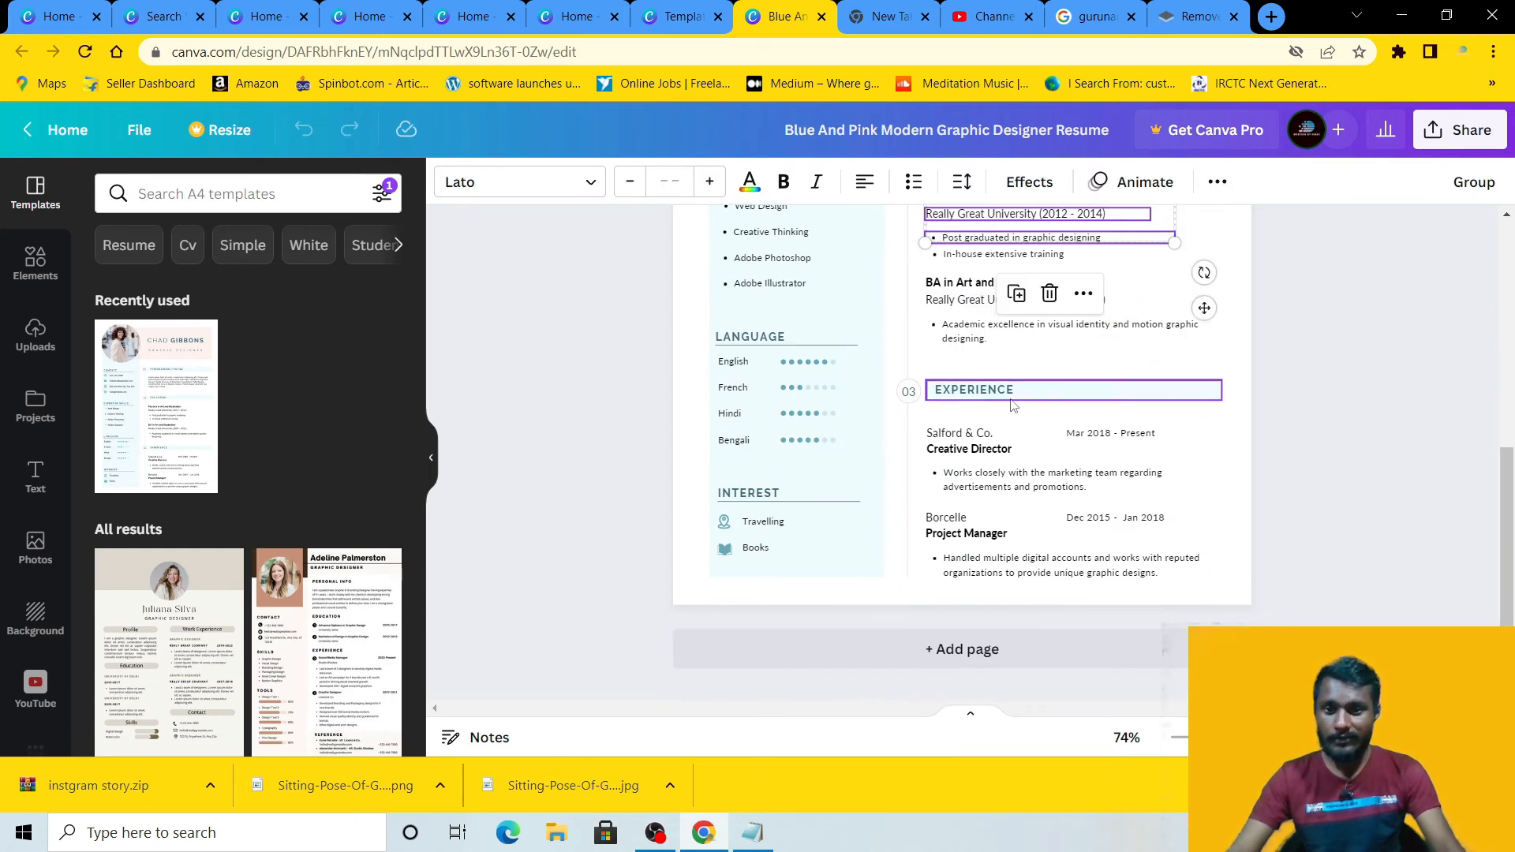
pyautogui.moveTo(921, 270); pyautogui.dragTo(951, 434)
pyautogui.moveTo(922, 379); pyautogui.dragTo(1015, 467)
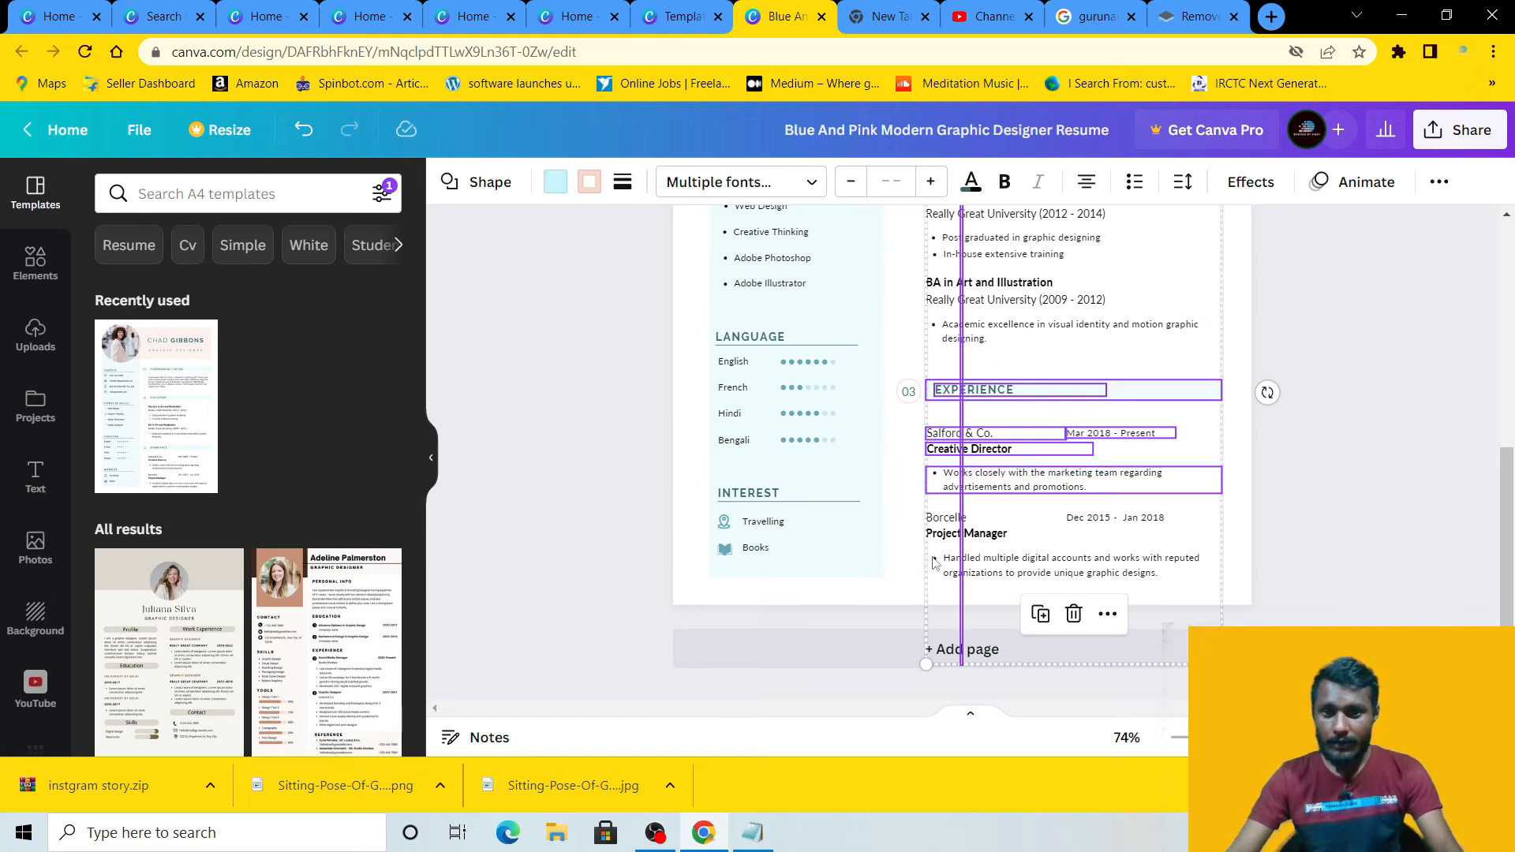
pyautogui.click(979, 521)
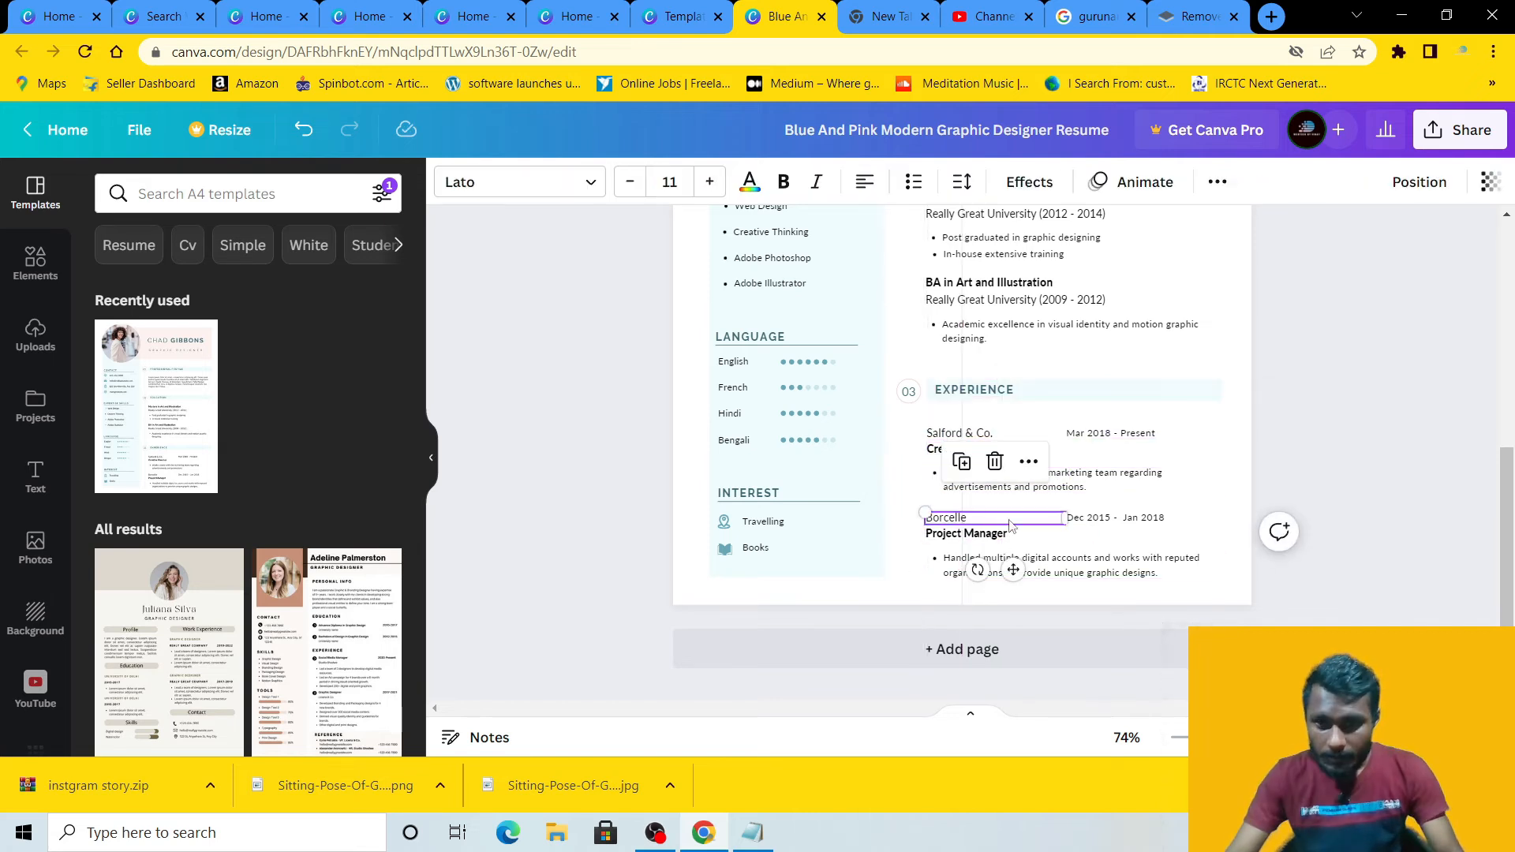
pyautogui.click(1206, 510)
pyautogui.scroll(2, 754, 533)
pyautogui.scroll(2, 769, 553)
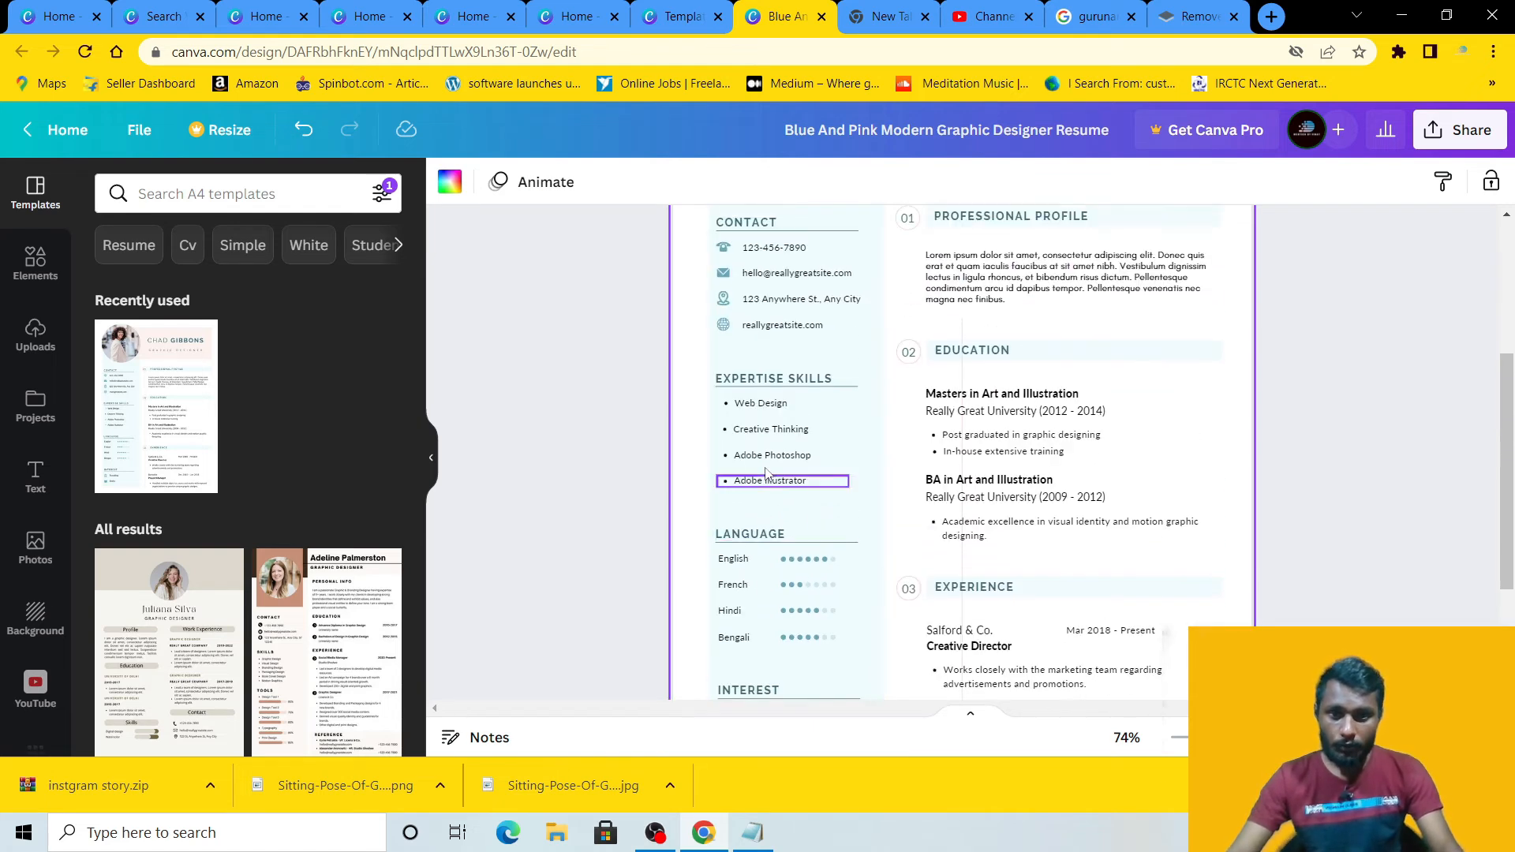
pyautogui.scroll(2, 750, 458)
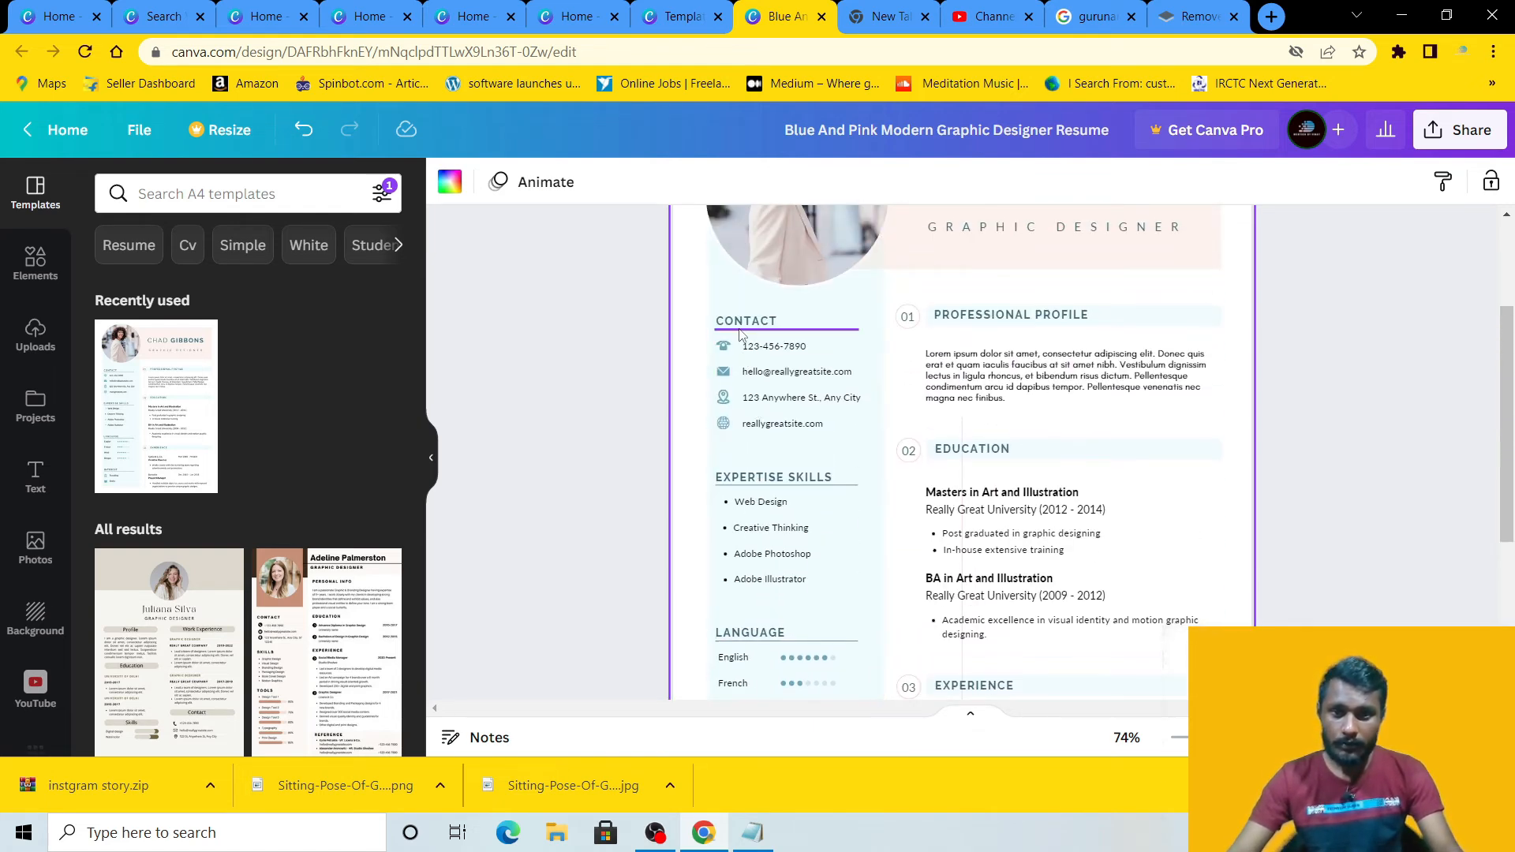
pyautogui.scroll(2, 750, 371)
pyautogui.scroll(2, 803, 454)
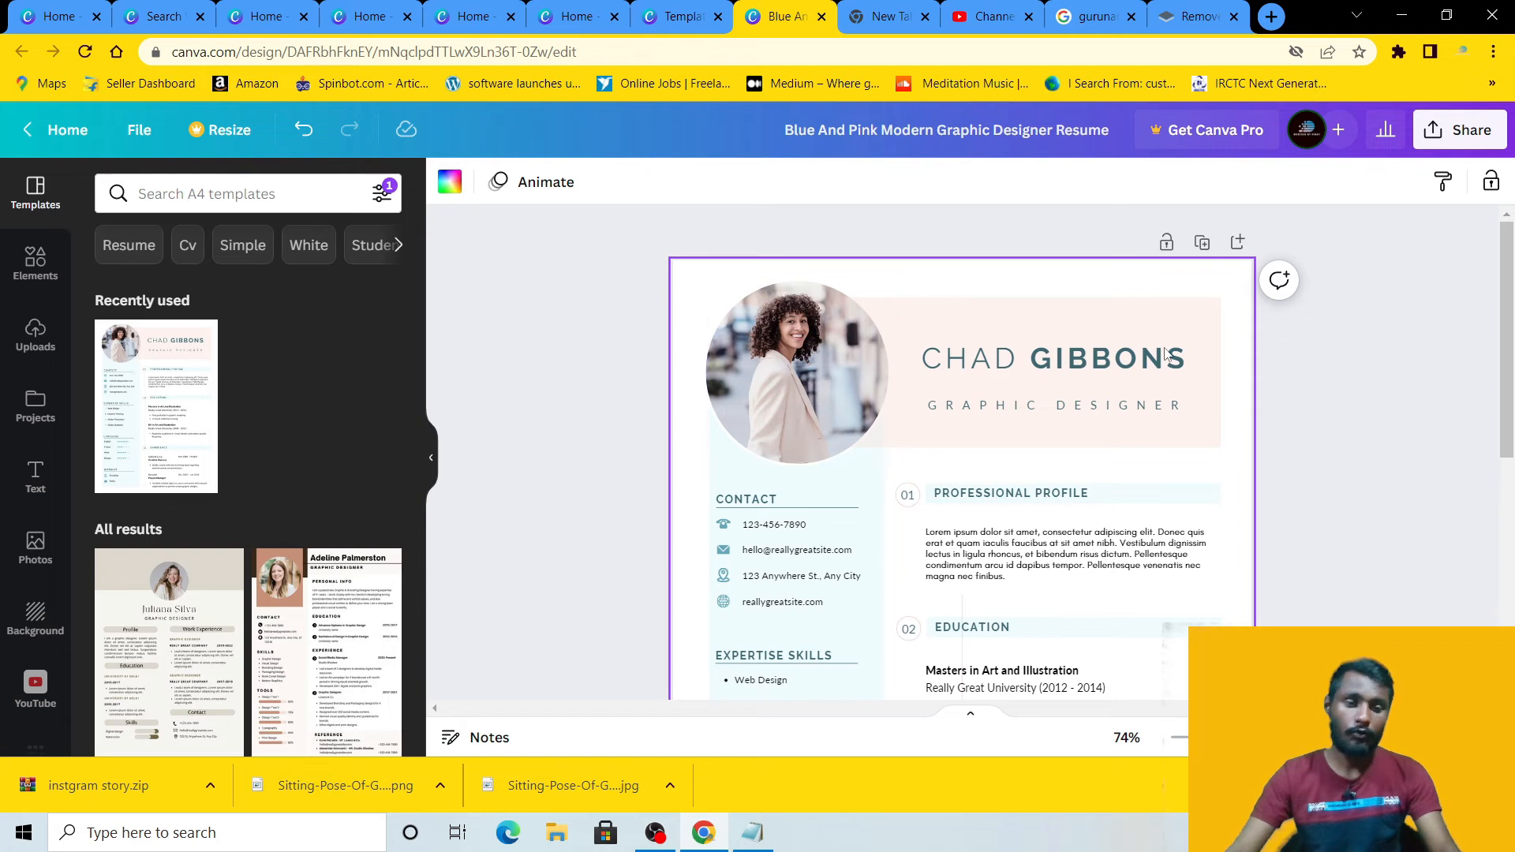
# Step: Browse the alternative resume templates, try to apply the blue Pro graphic designer resume and dismiss the upgrade offer
pyautogui.scroll(-5, 246, 627)
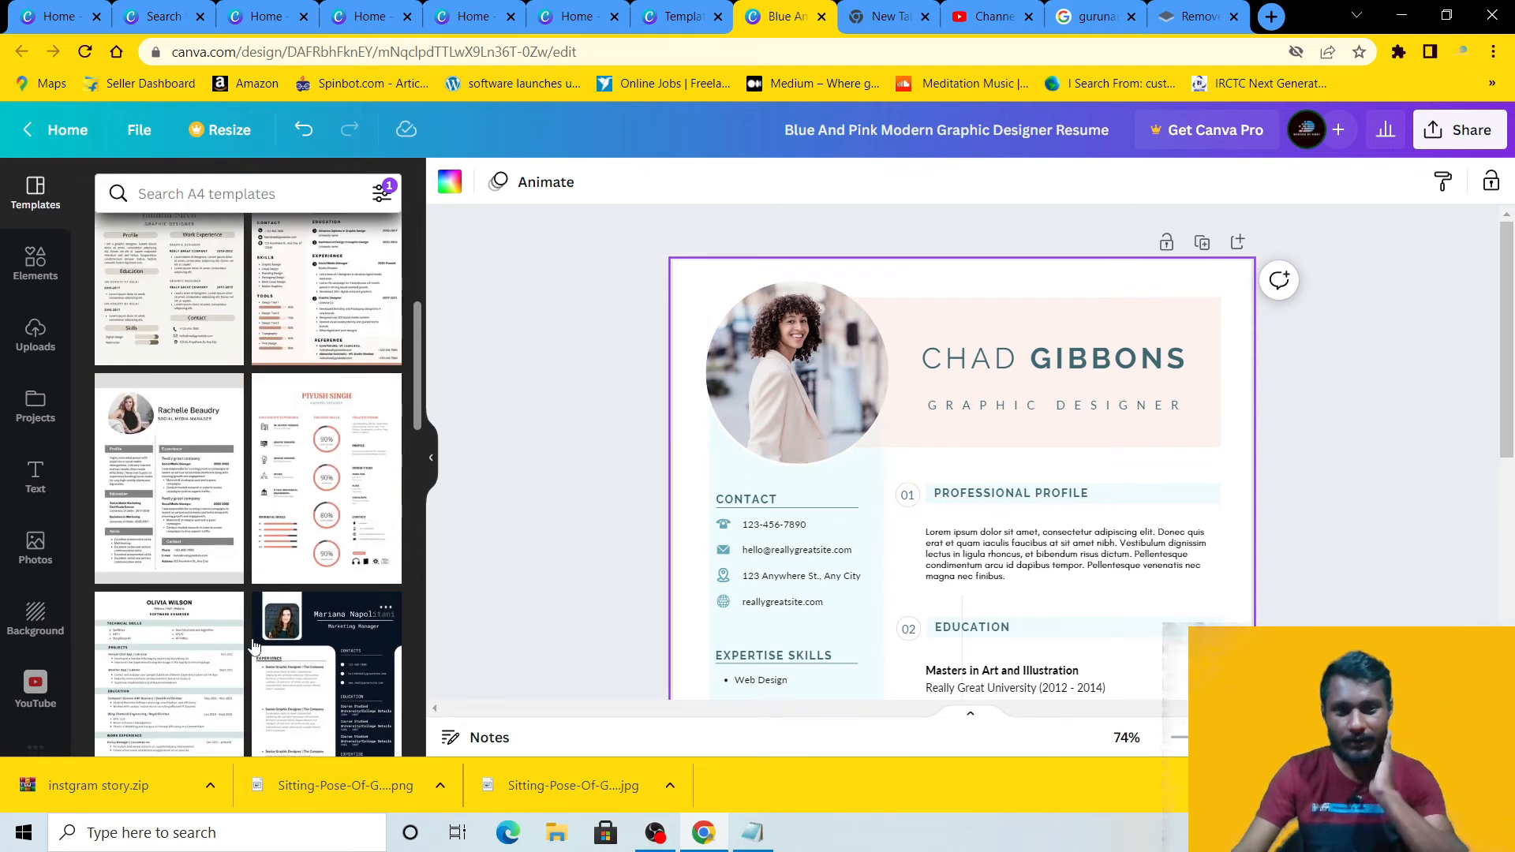
pyautogui.scroll(-5, 261, 648)
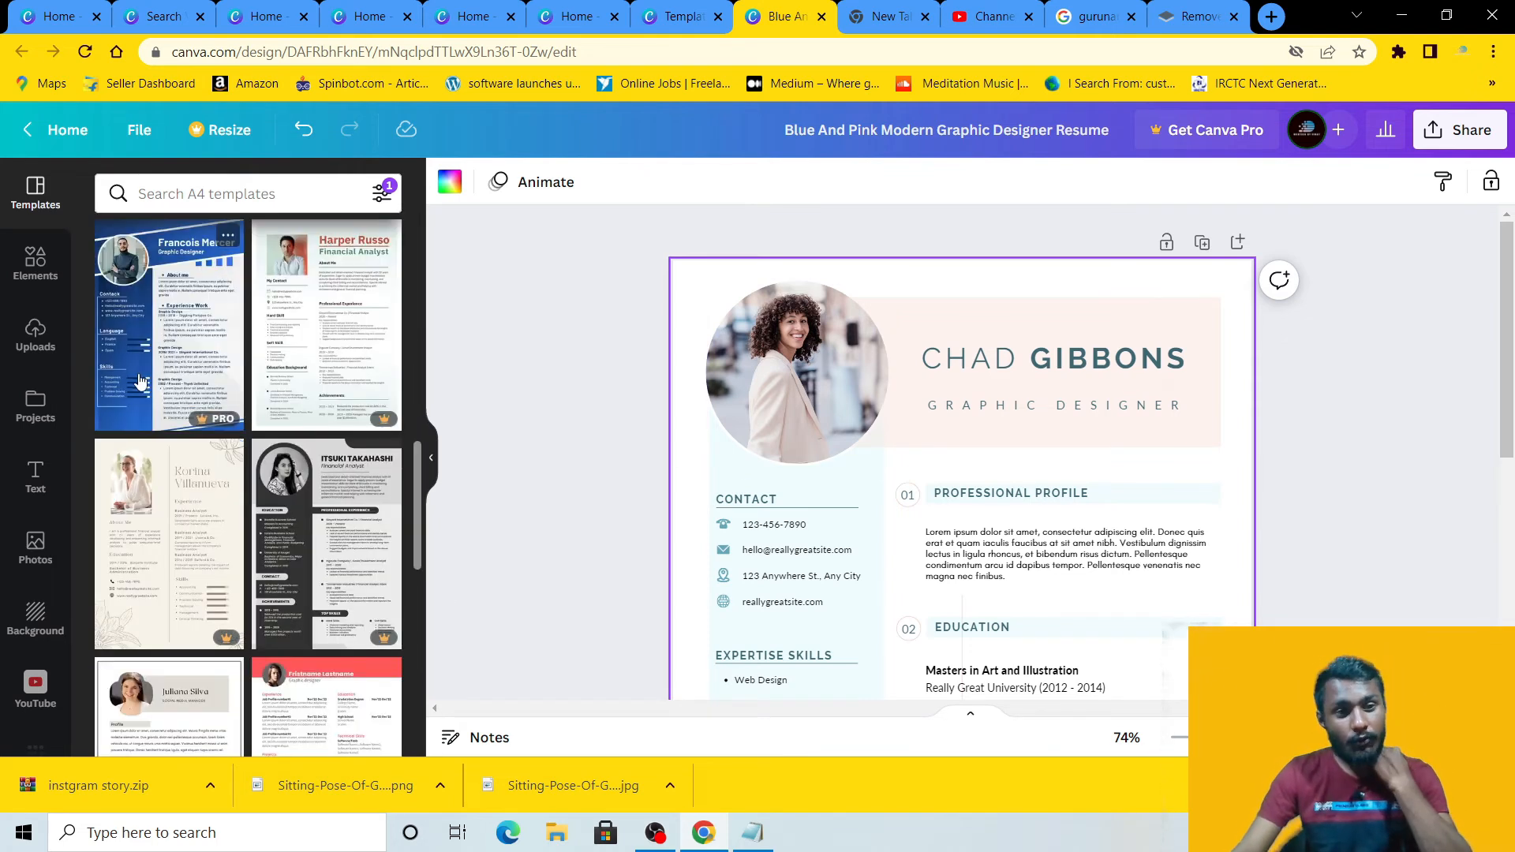
pyautogui.scroll(-1, 138, 382)
pyautogui.click(133, 433)
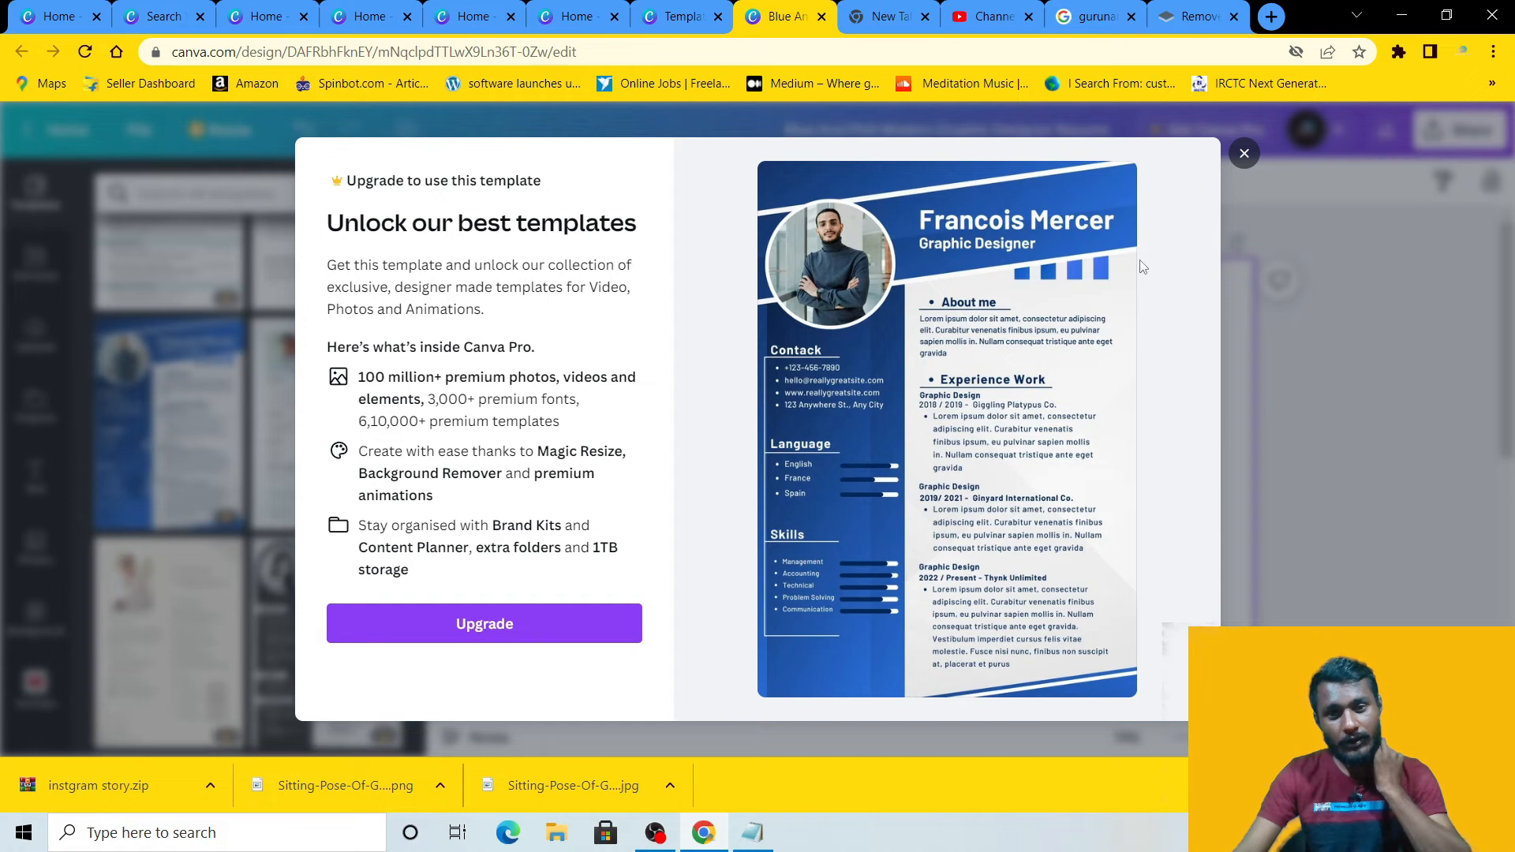
pyautogui.click(1245, 154)
# Step: Look over the remaining resume templates and leave the resume design for the Canva home page
pyautogui.scroll(-2, 479, 493)
pyautogui.scroll(-1, 479, 493)
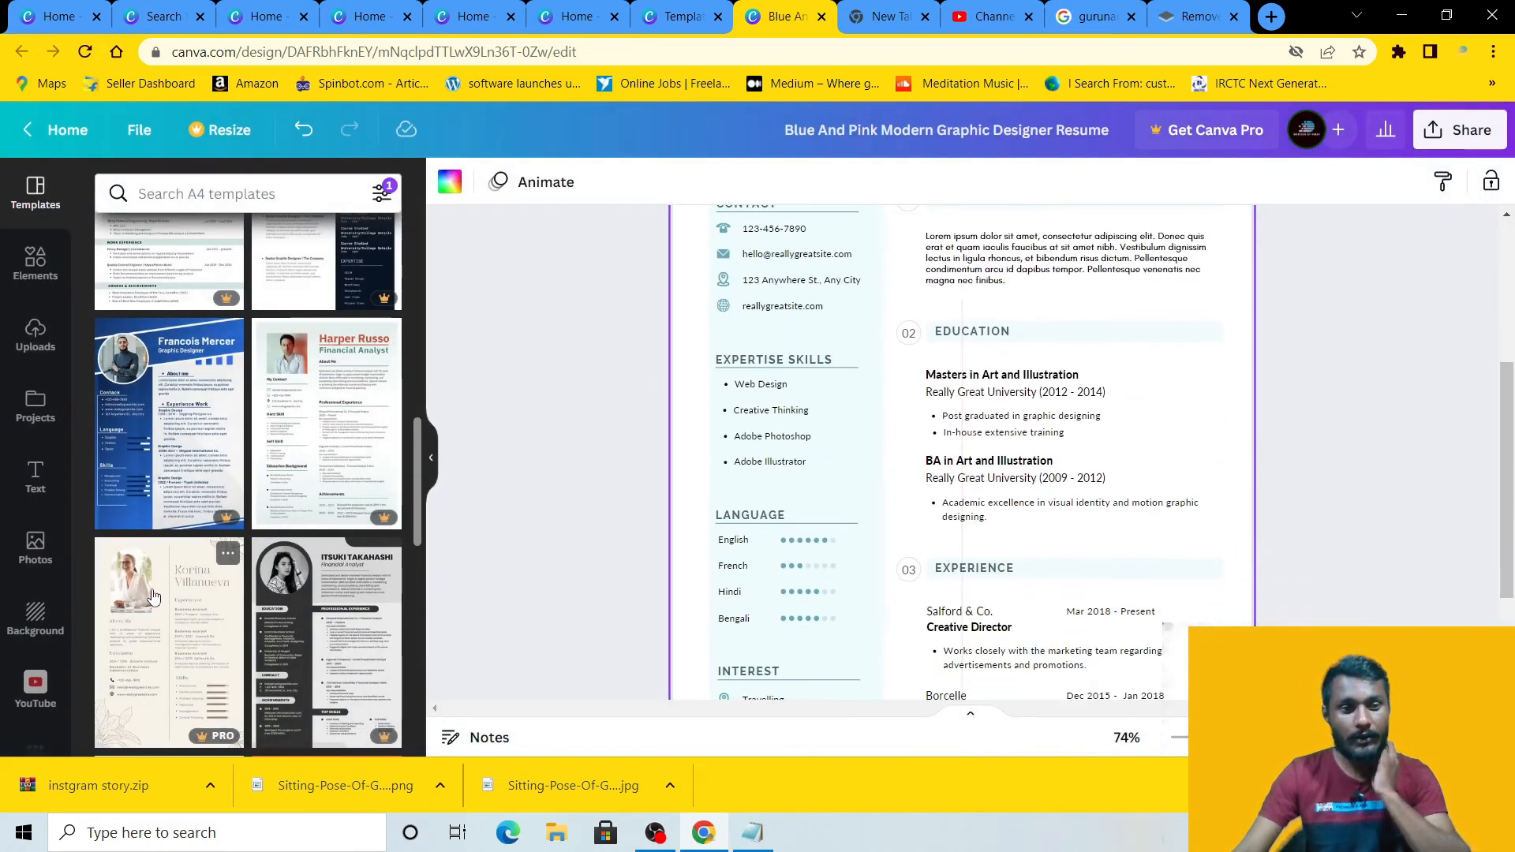
pyautogui.scroll(10, 196, 541)
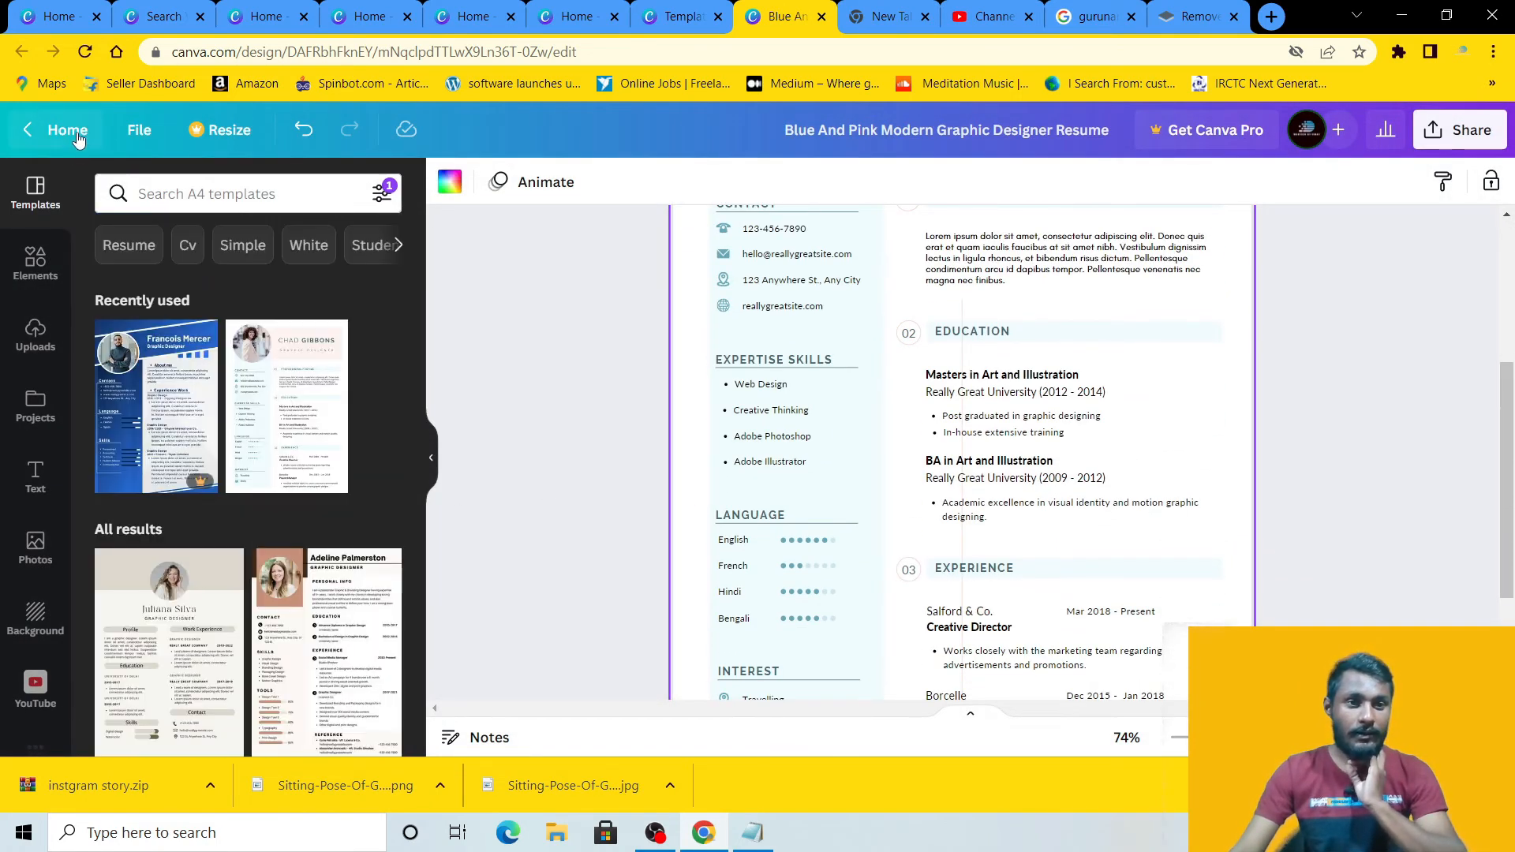
pyautogui.click(68, 130)
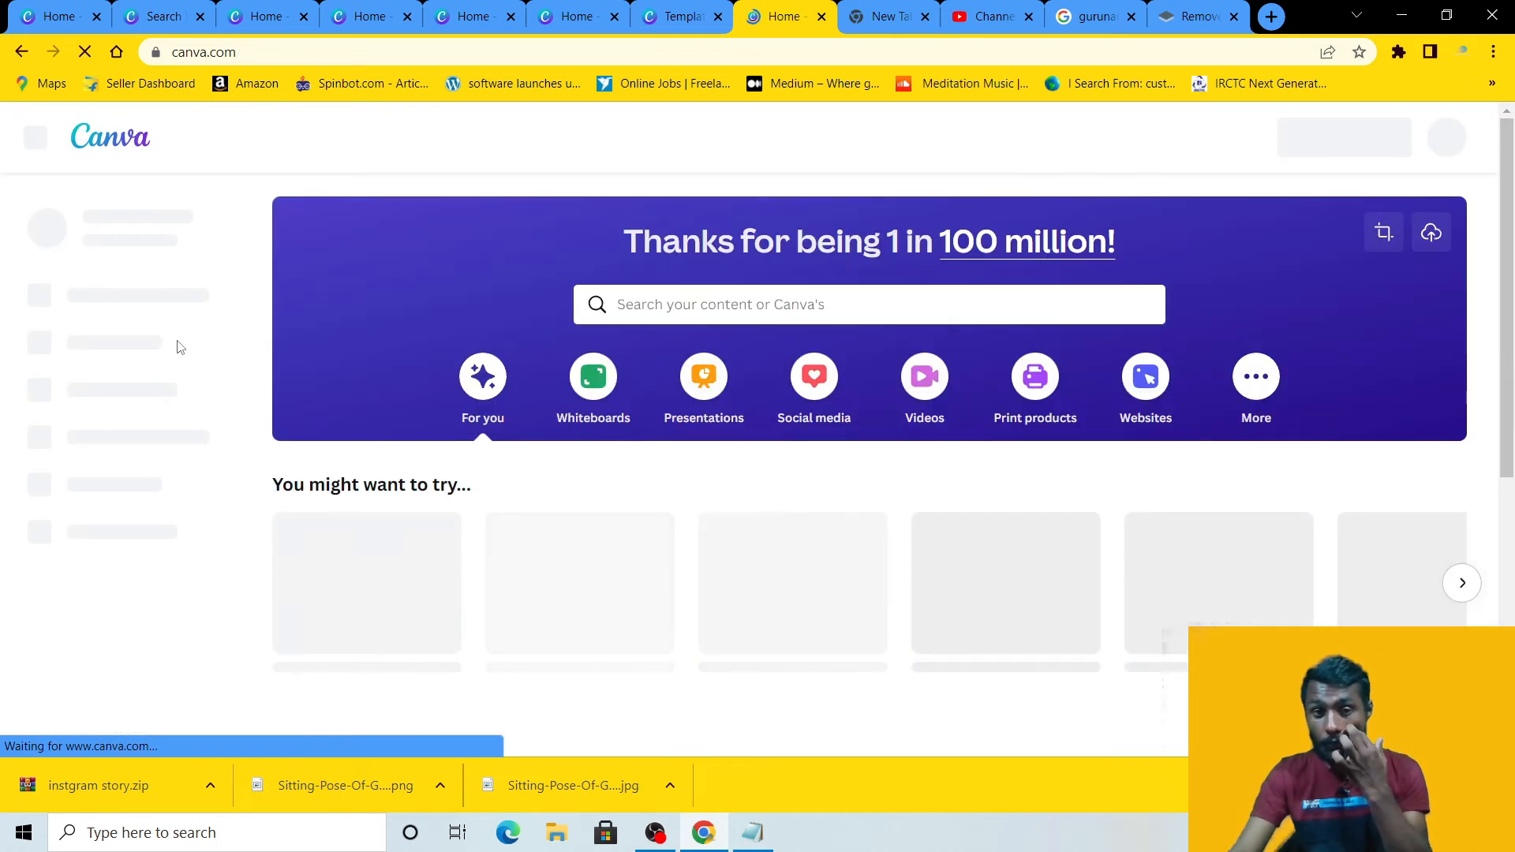
# Step: Look through the Business and Education offerings on the home page and open the Free teacher resources
pyautogui.click(373, 140)
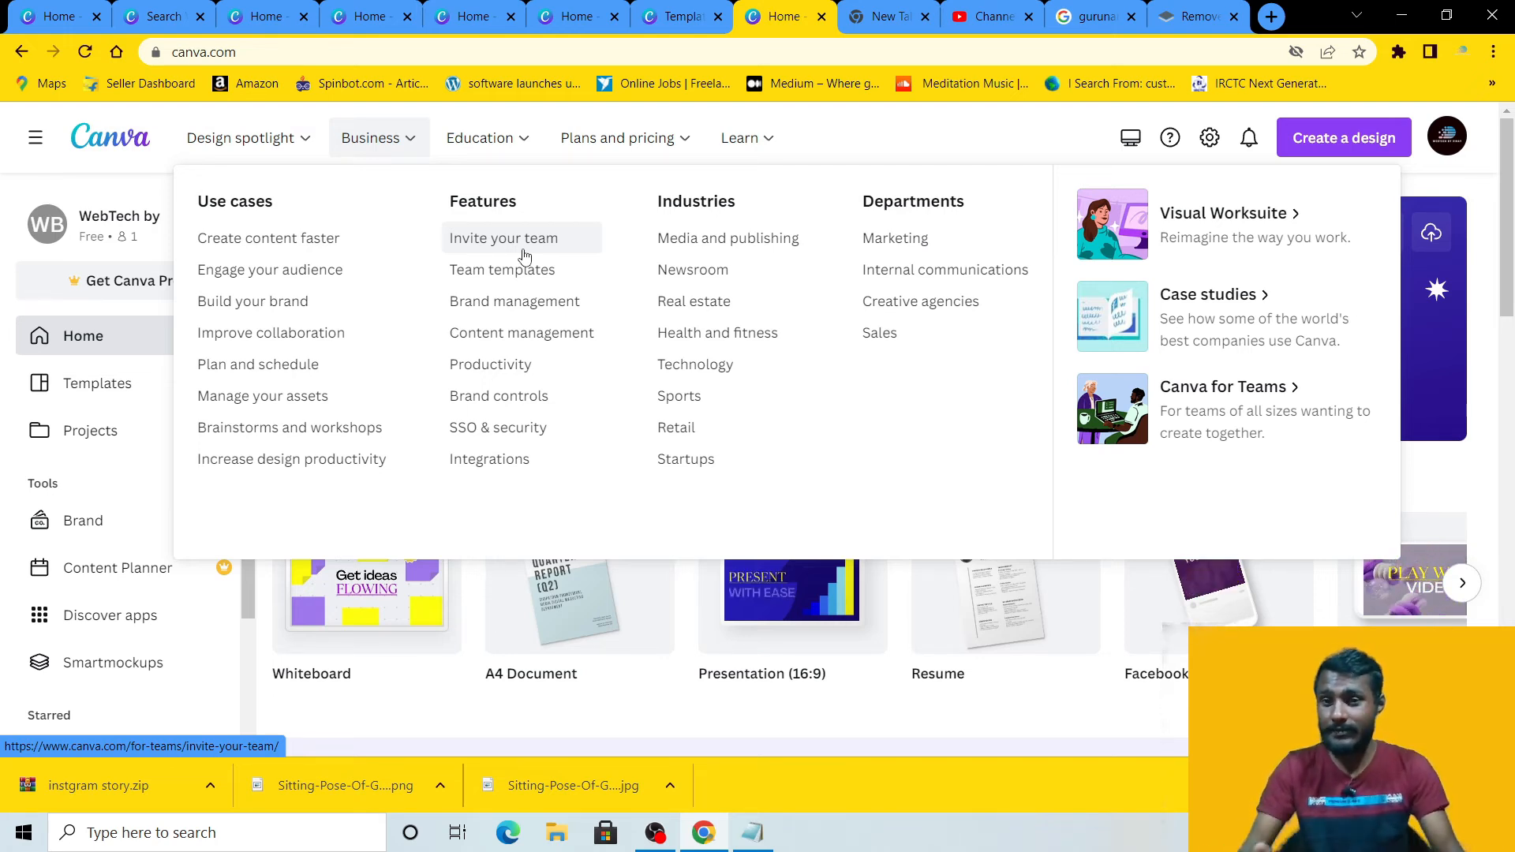
pyautogui.click(469, 138)
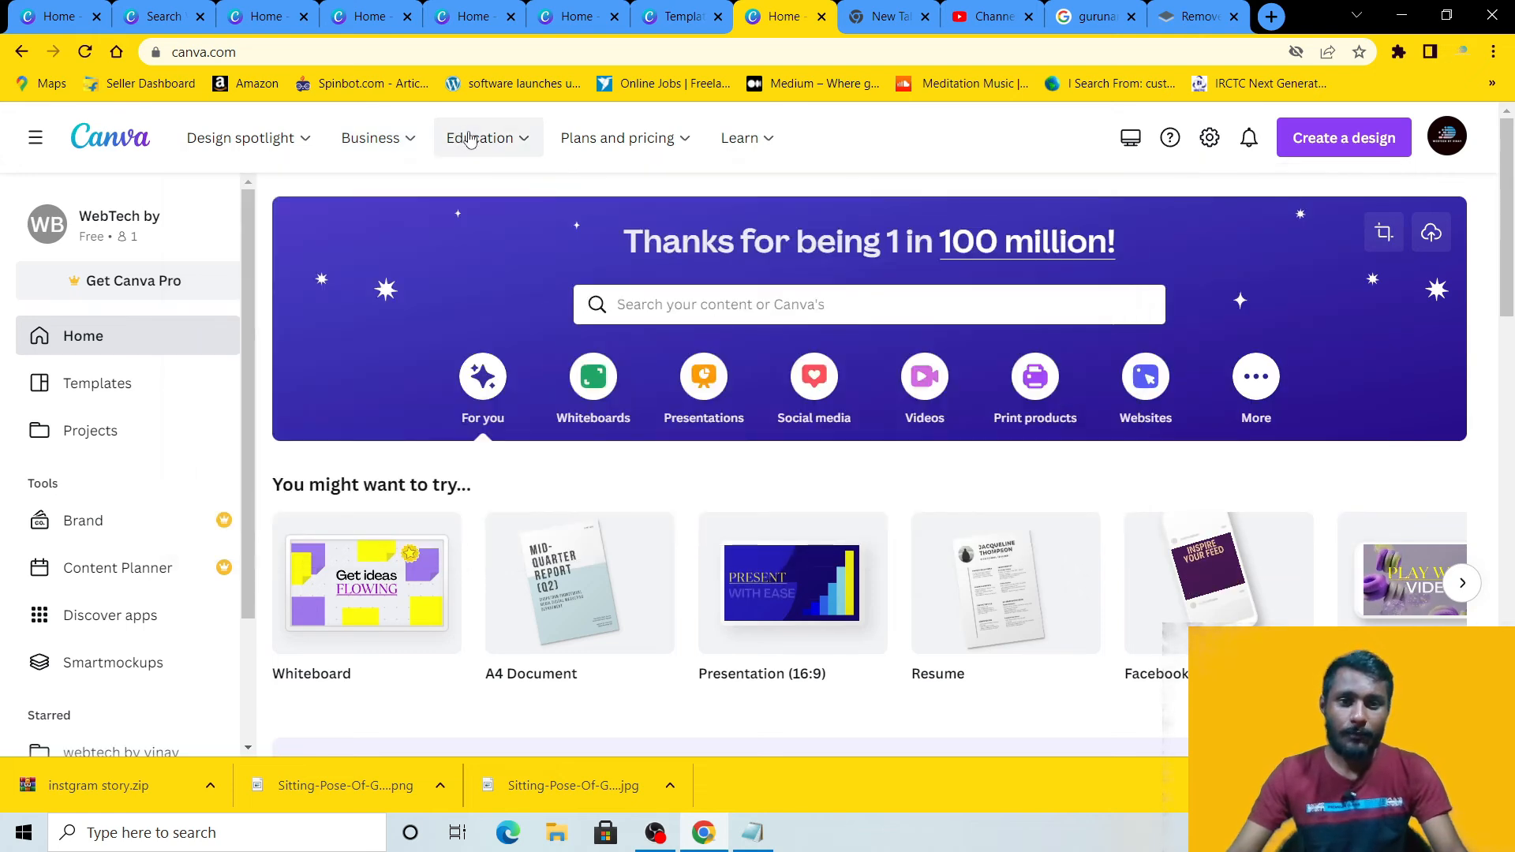
pyautogui.click(468, 138)
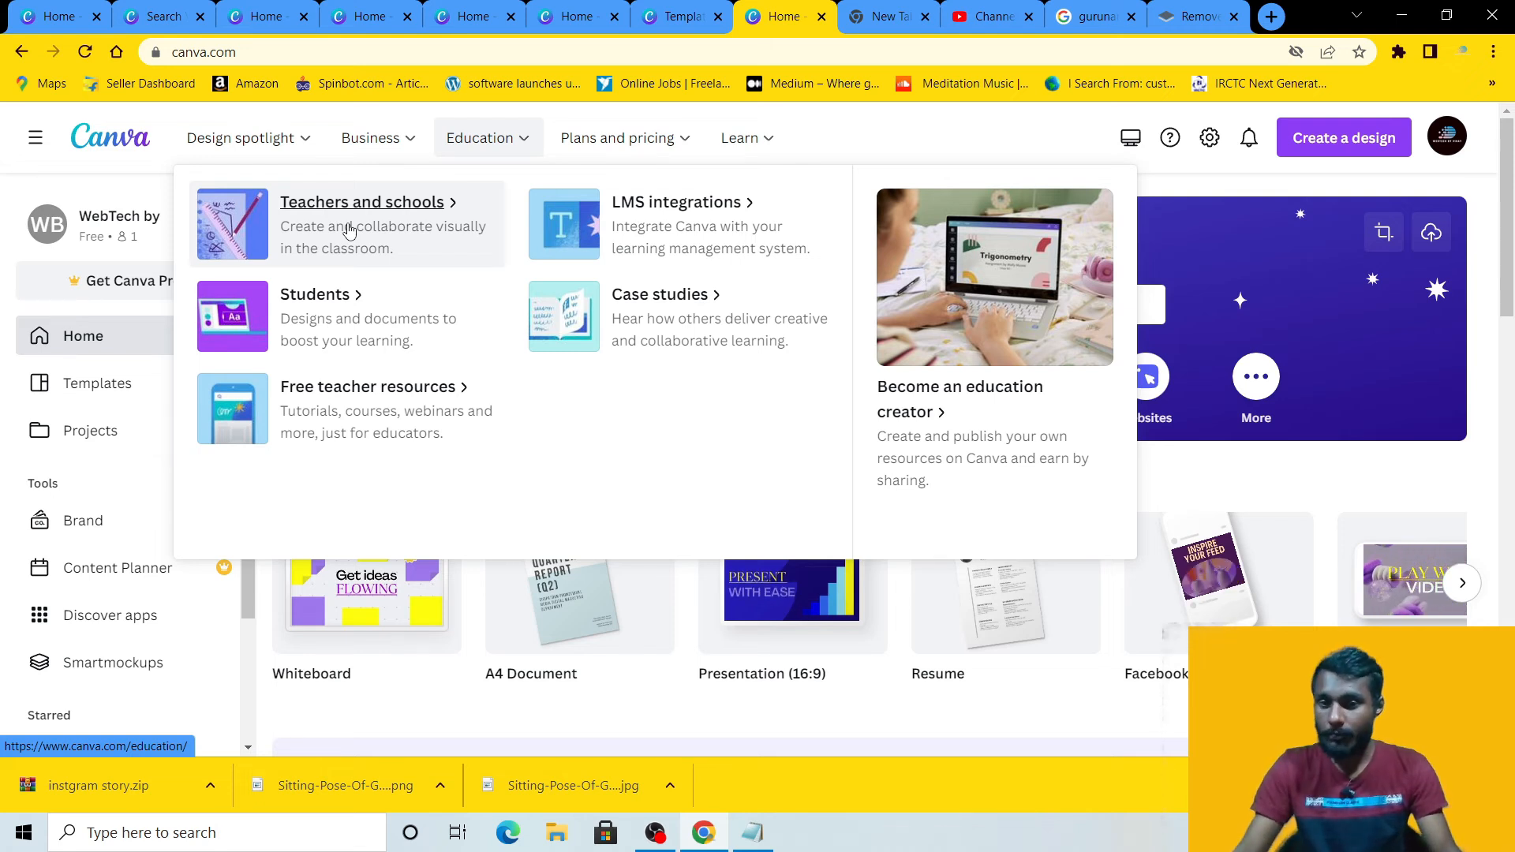
pyautogui.click(348, 393)
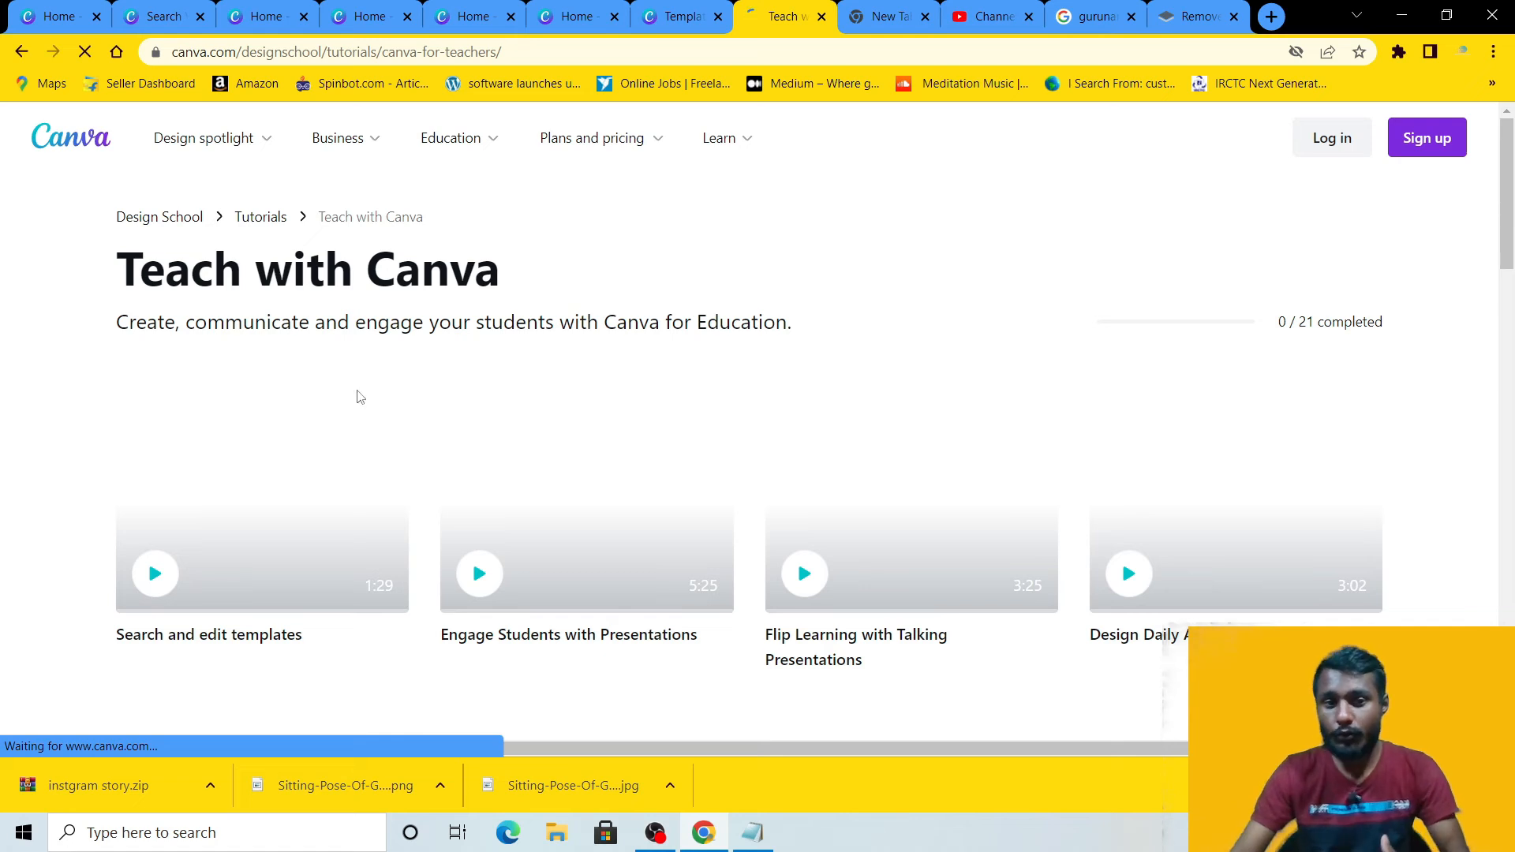
# Step: Examine the Teach with Canva tutorial videos from the first lessons down to the page's footer and back up
pyautogui.scroll(-4, 556, 442)
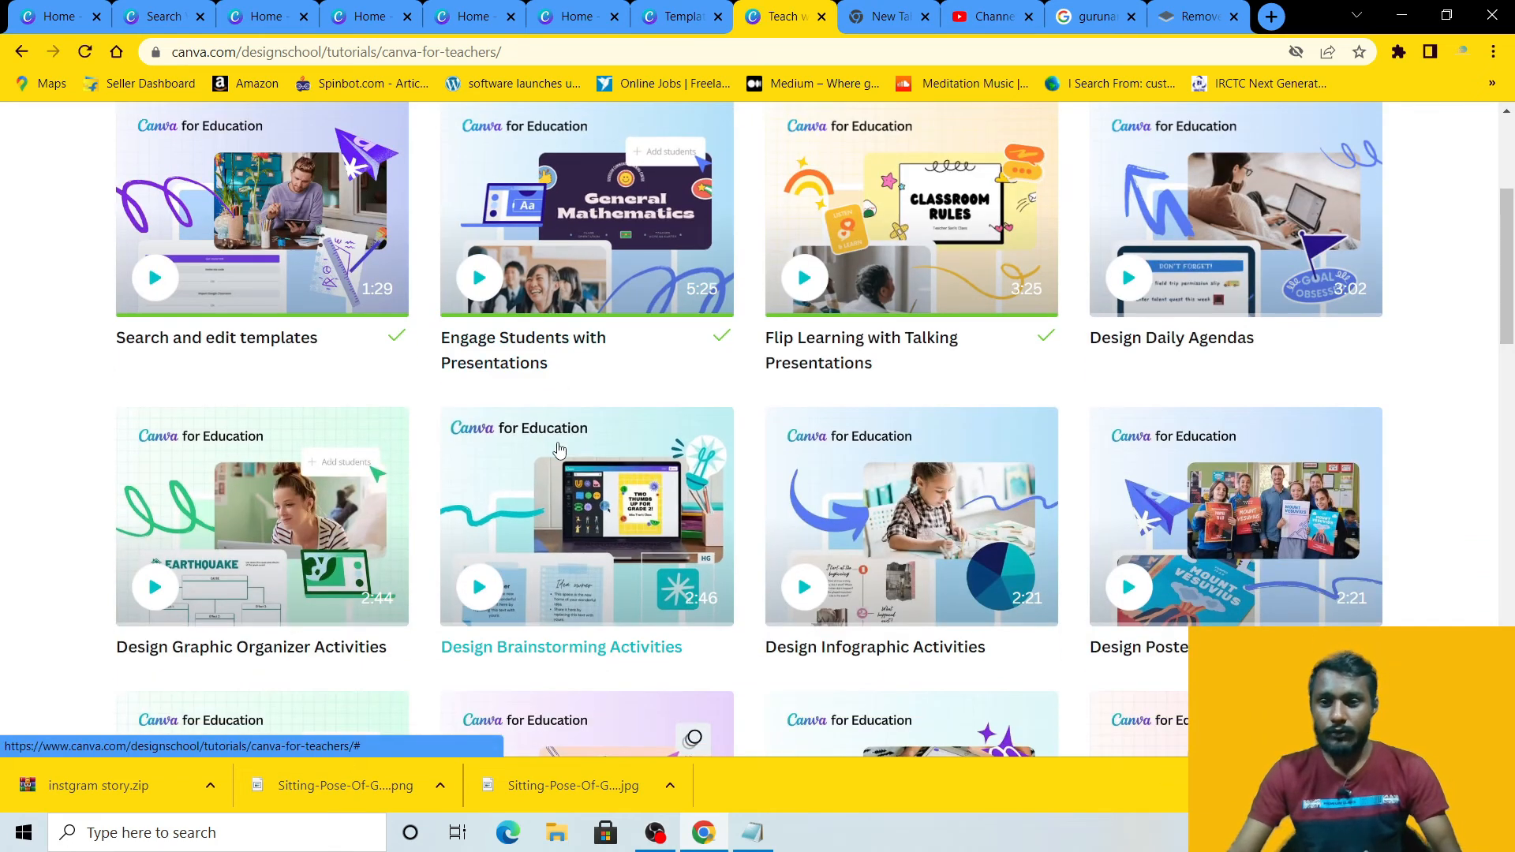
pyautogui.scroll(-5, 559, 450)
pyautogui.scroll(-5, 559, 446)
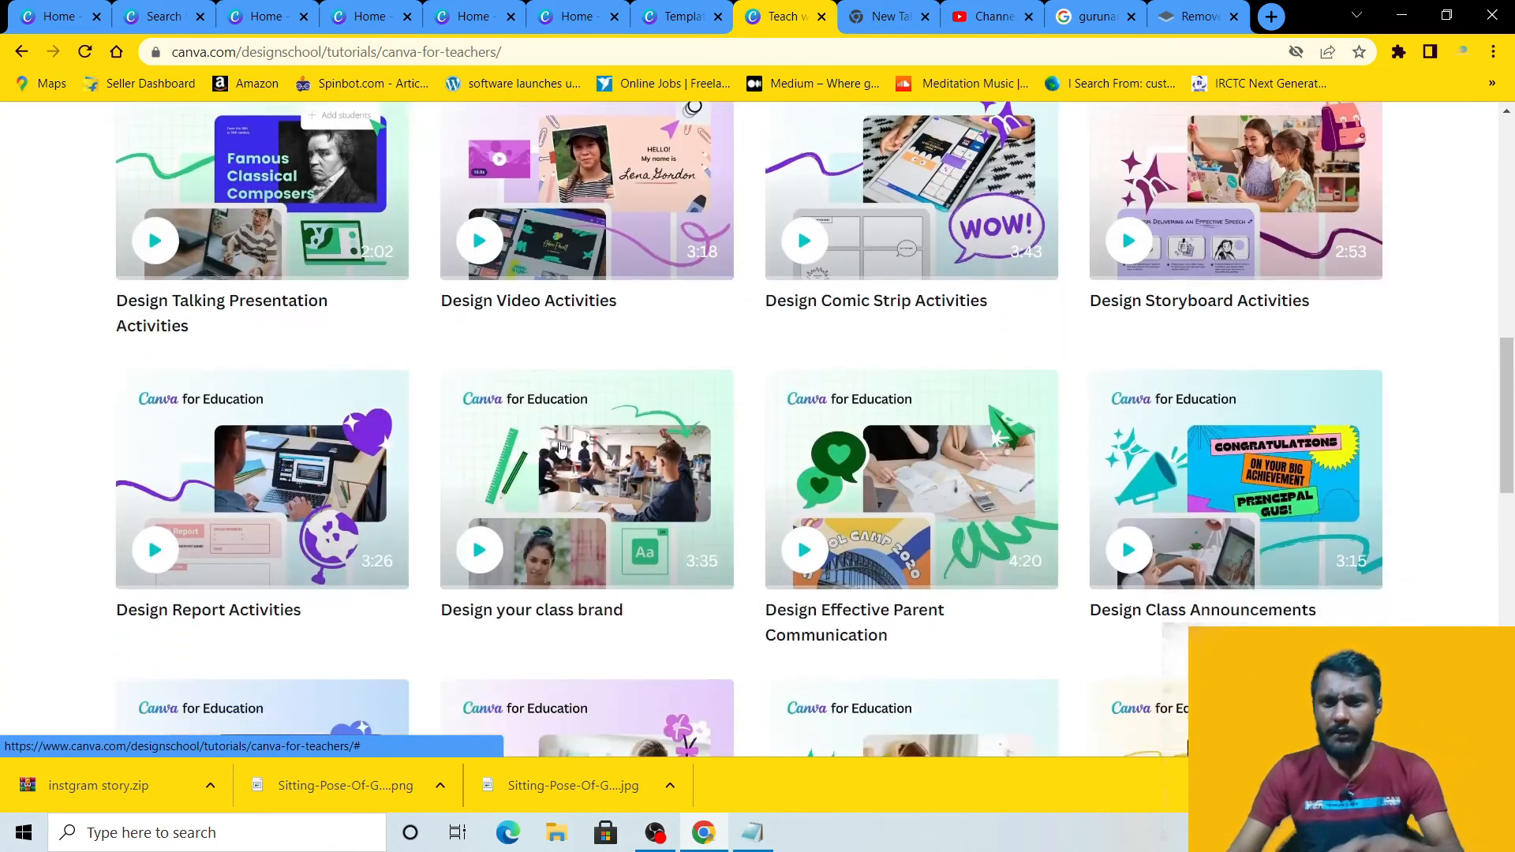
pyautogui.scroll(-10, 606, 436)
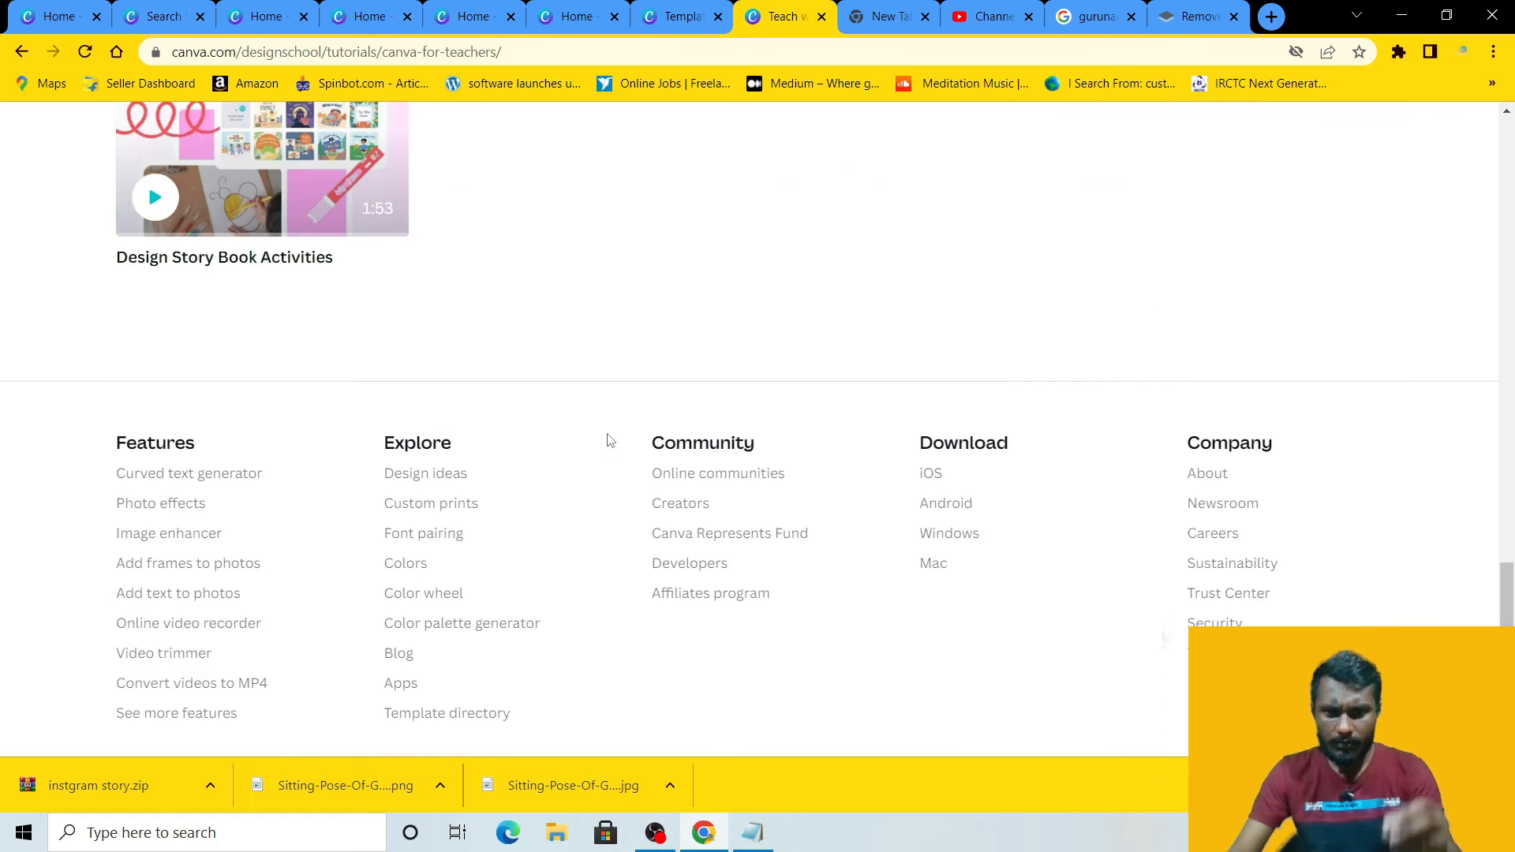
pyautogui.scroll(8, 608, 439)
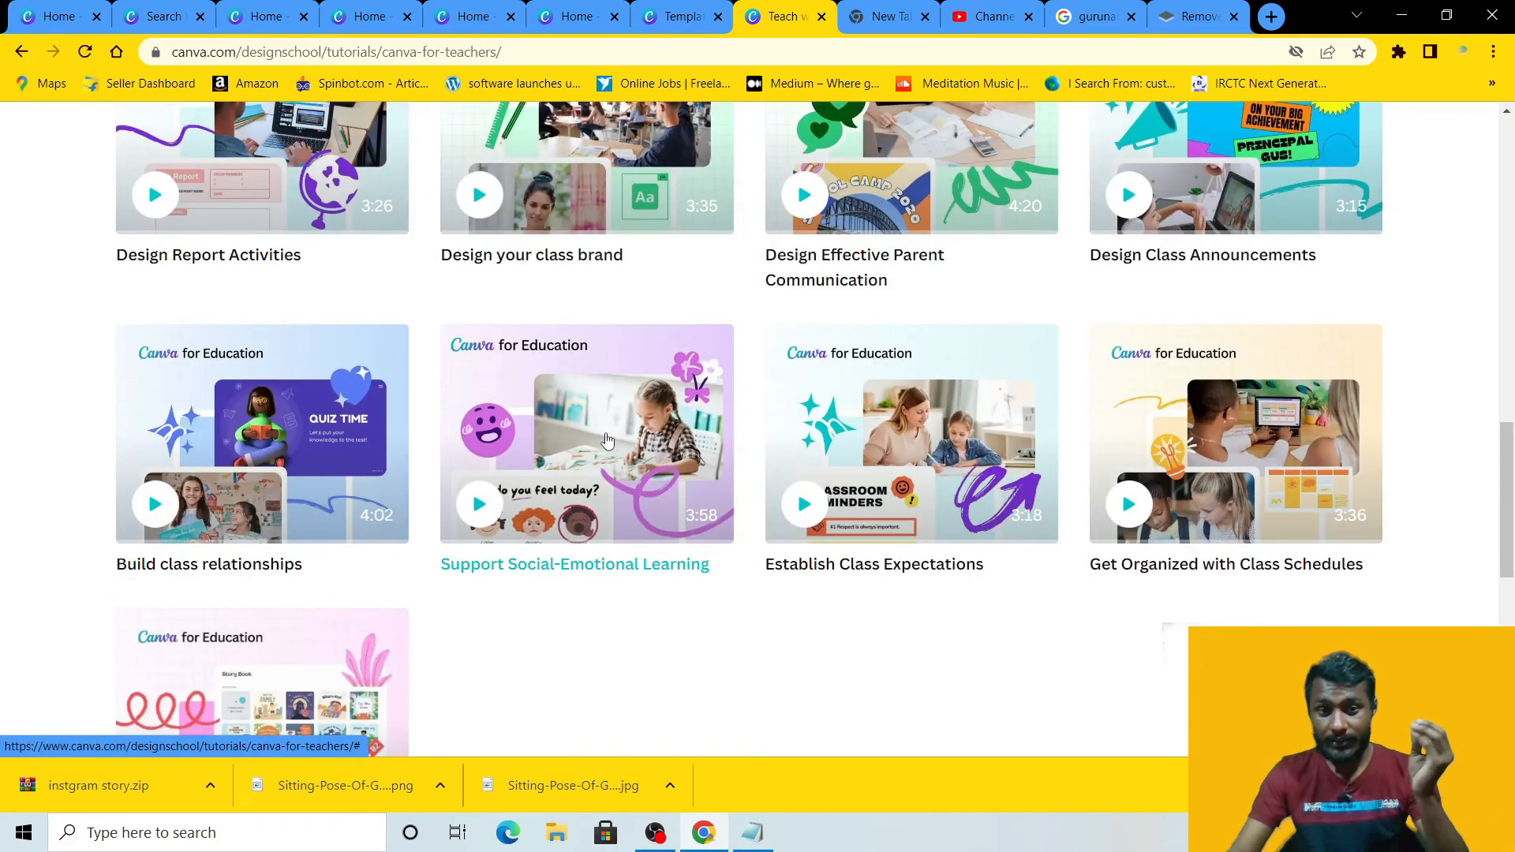
pyautogui.scroll(1, 606, 441)
pyautogui.scroll(3, 606, 441)
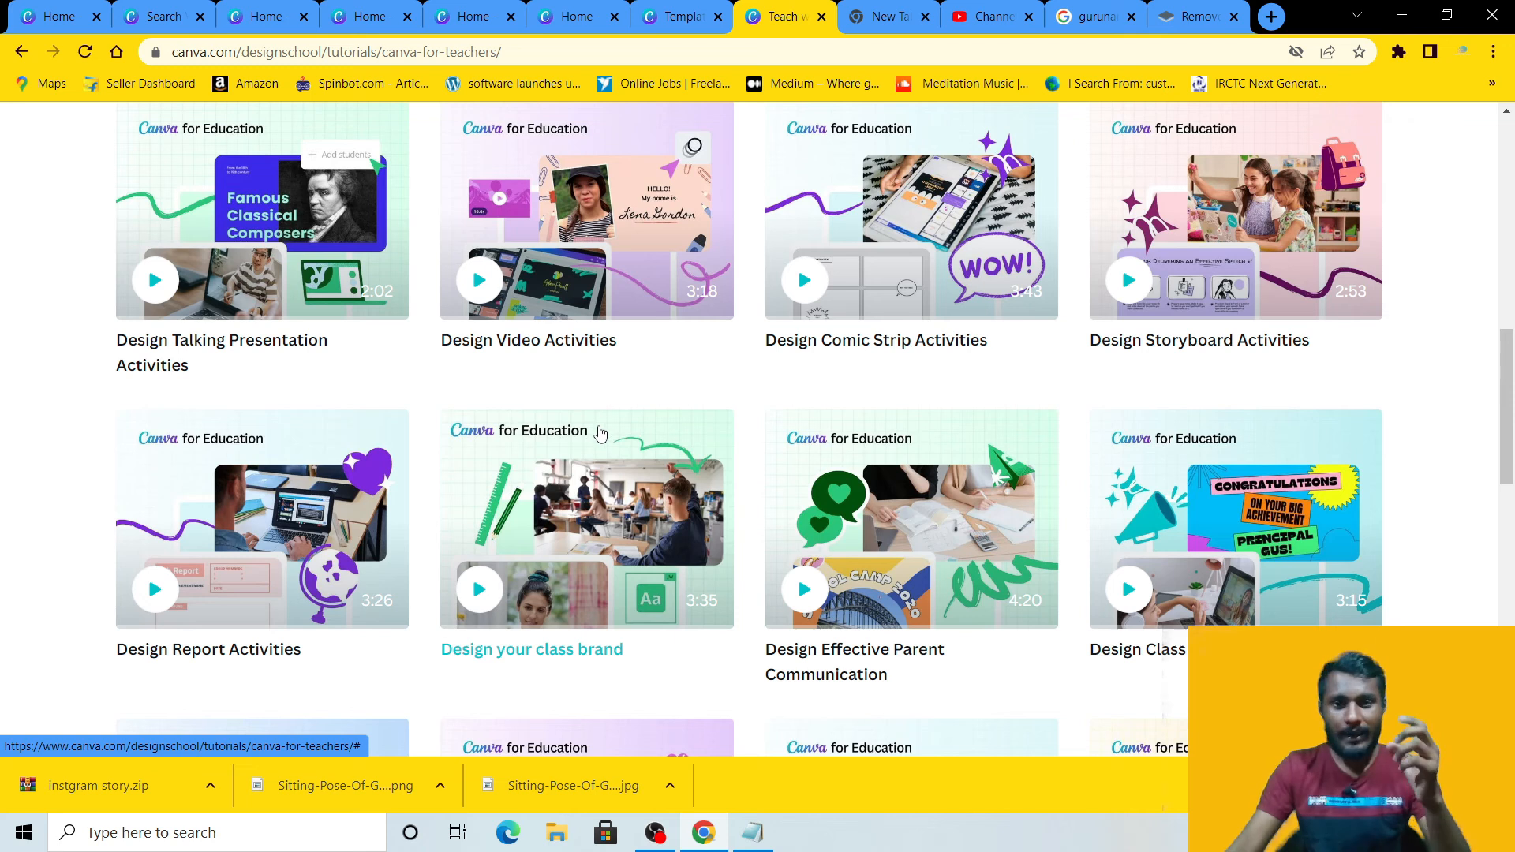
pyautogui.scroll(5, 580, 434)
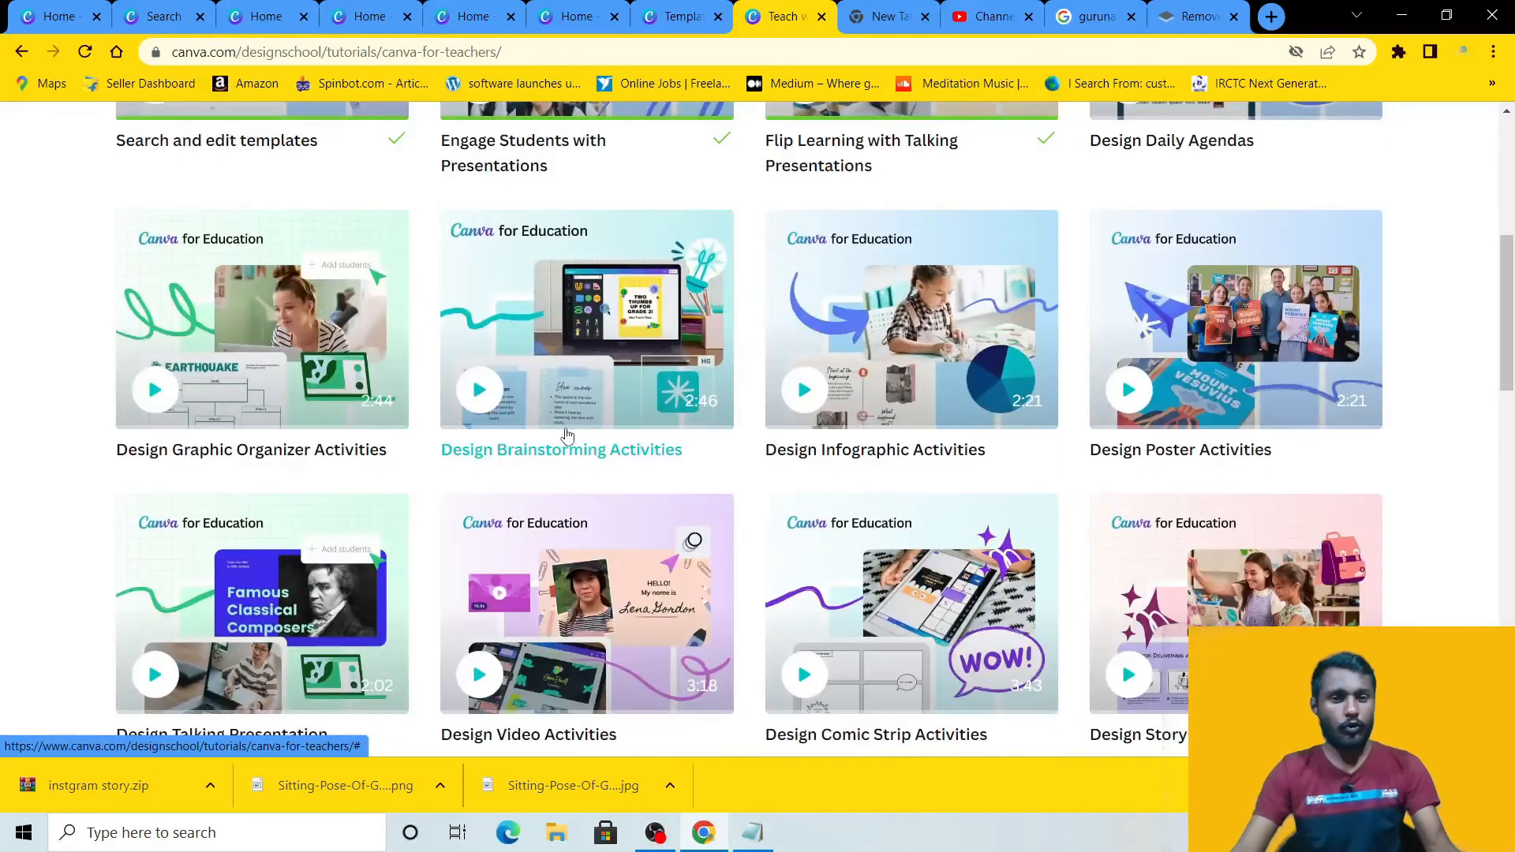
pyautogui.scroll(3, 568, 433)
pyautogui.scroll(3, 539, 427)
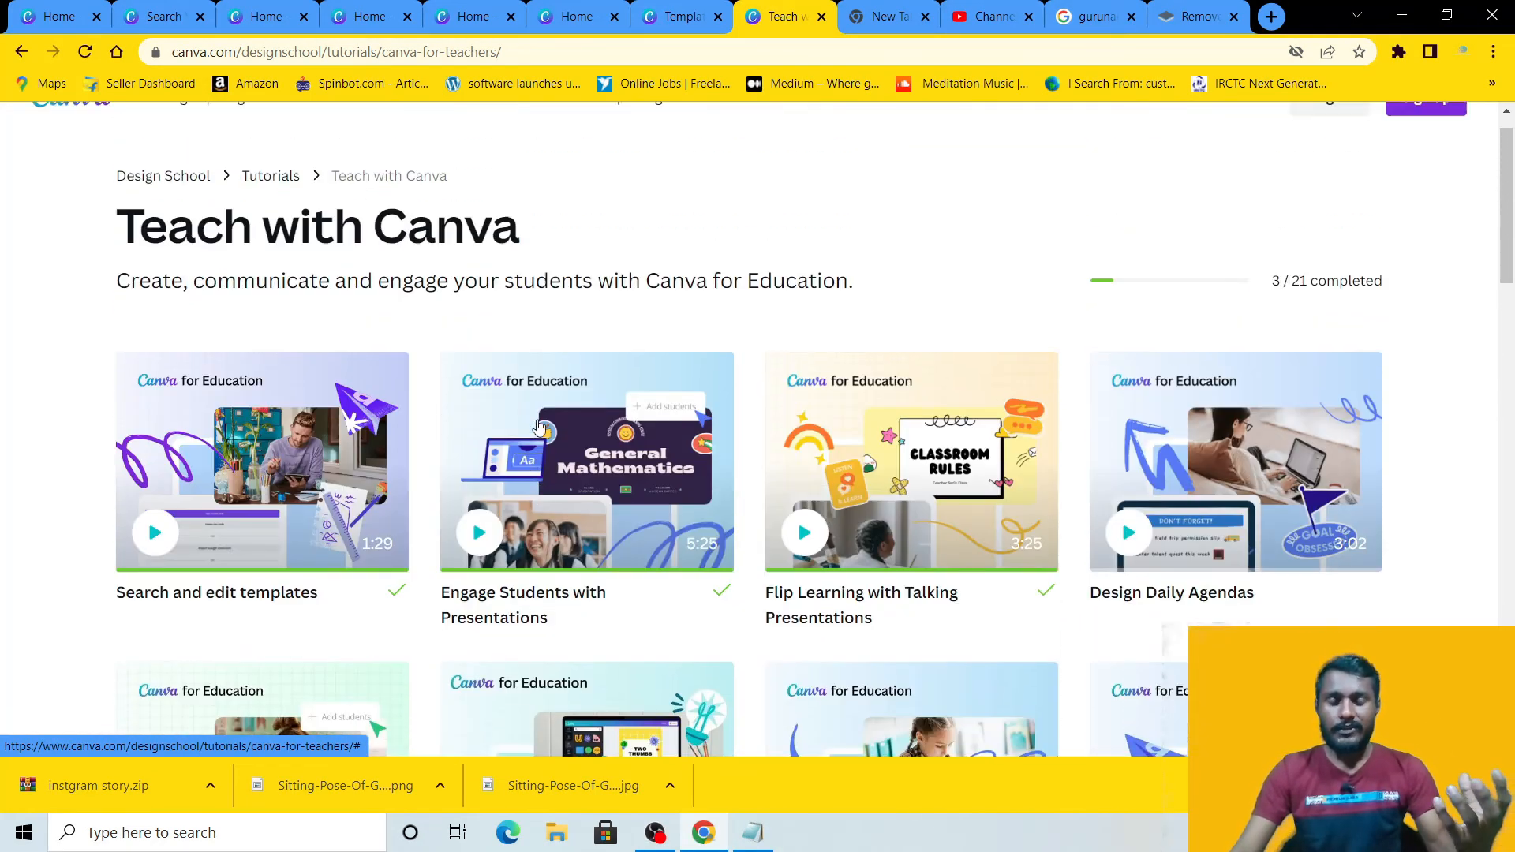
pyautogui.scroll(-1, 536, 426)
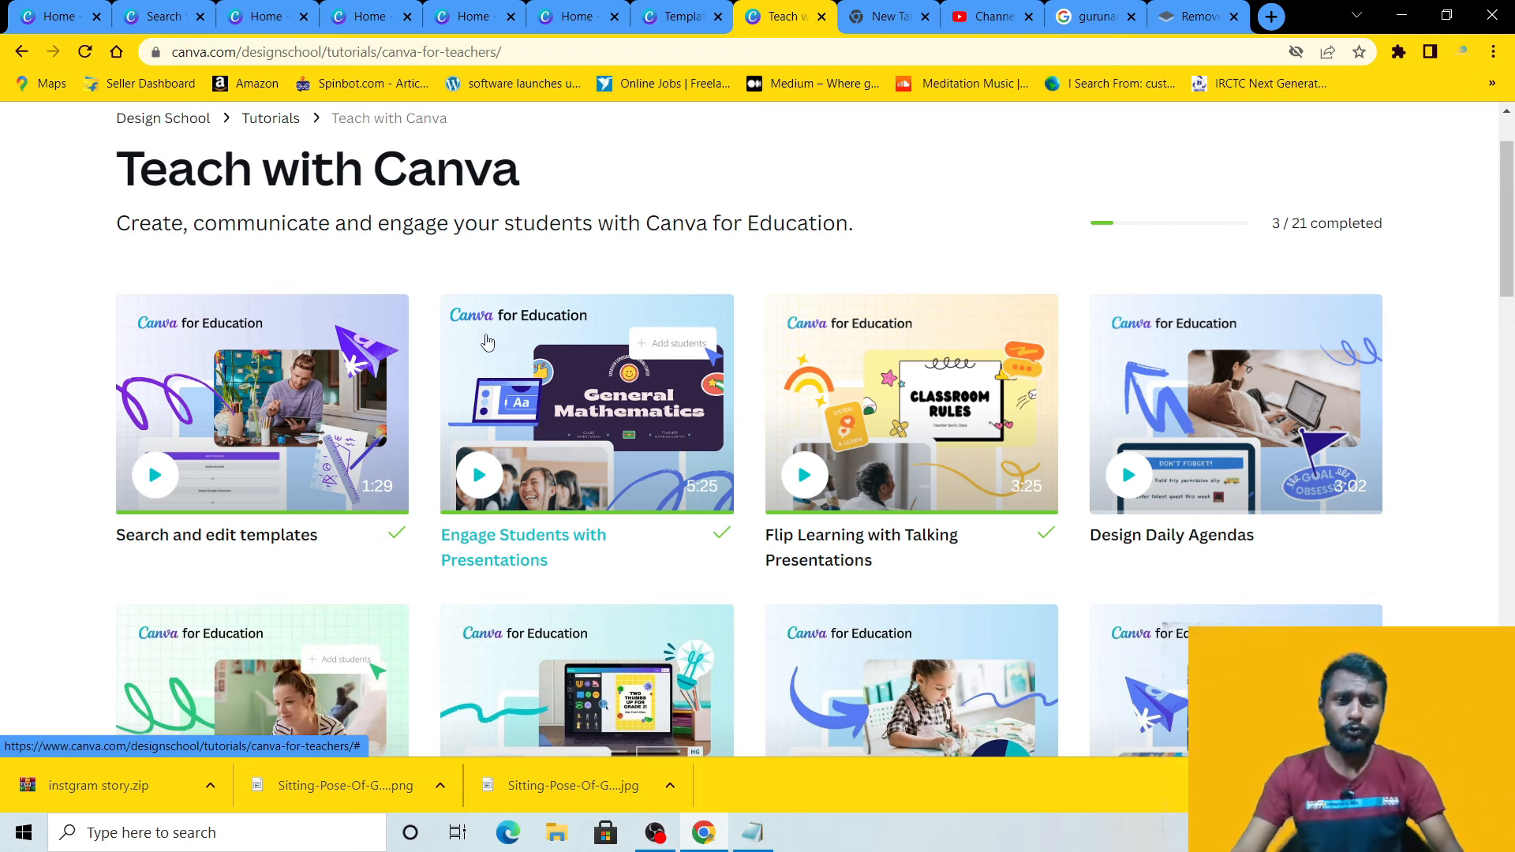
pyautogui.scroll(2, 485, 343)
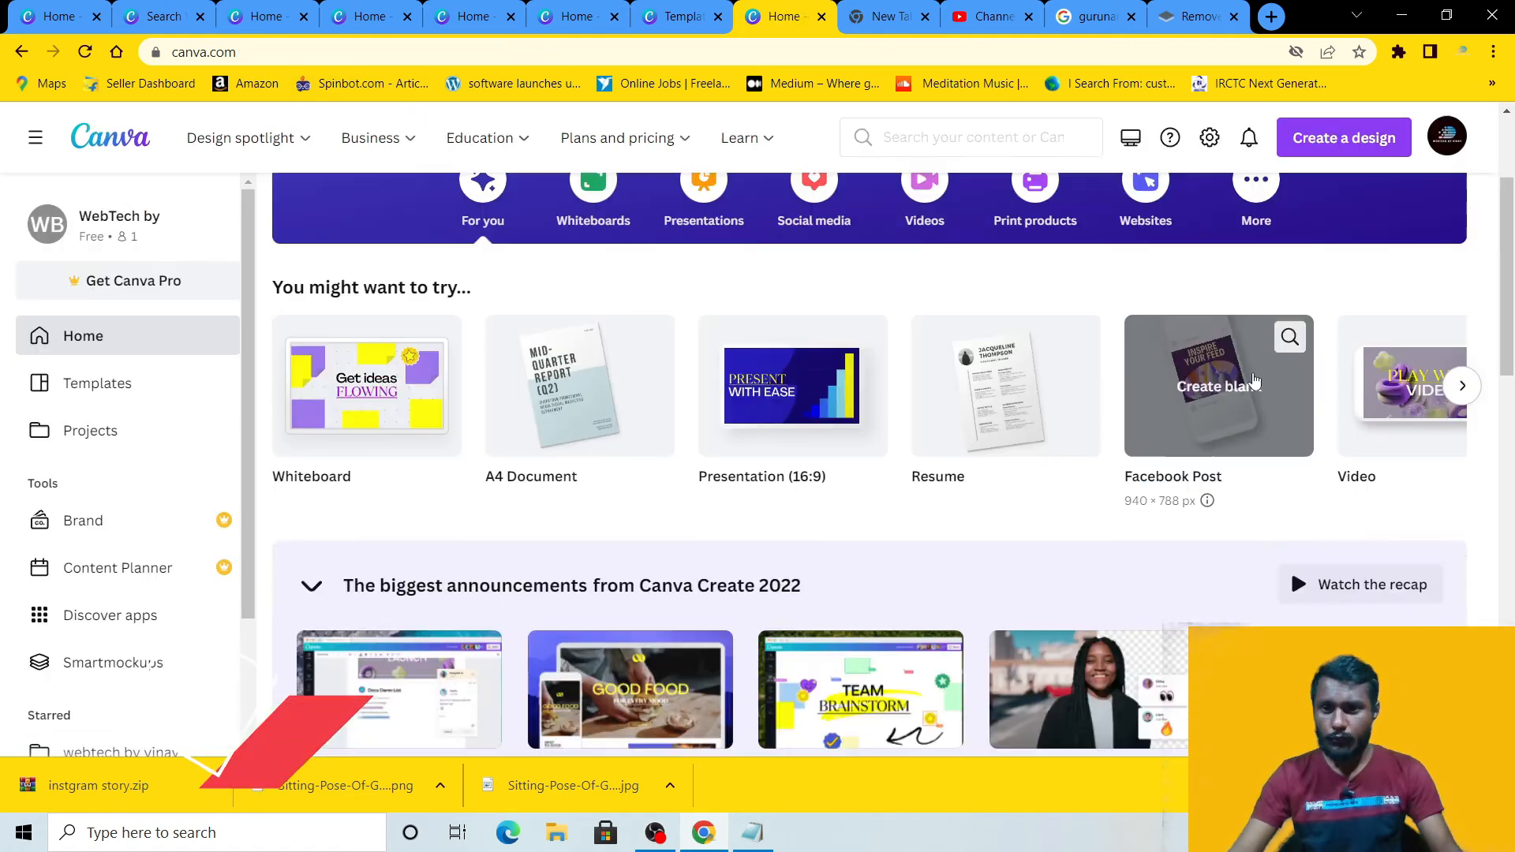
# Step: Show the More design types on the Canva home page and create a blank Infographic design
pyautogui.scroll(2, 1255, 382)
pyautogui.click(1256, 284)
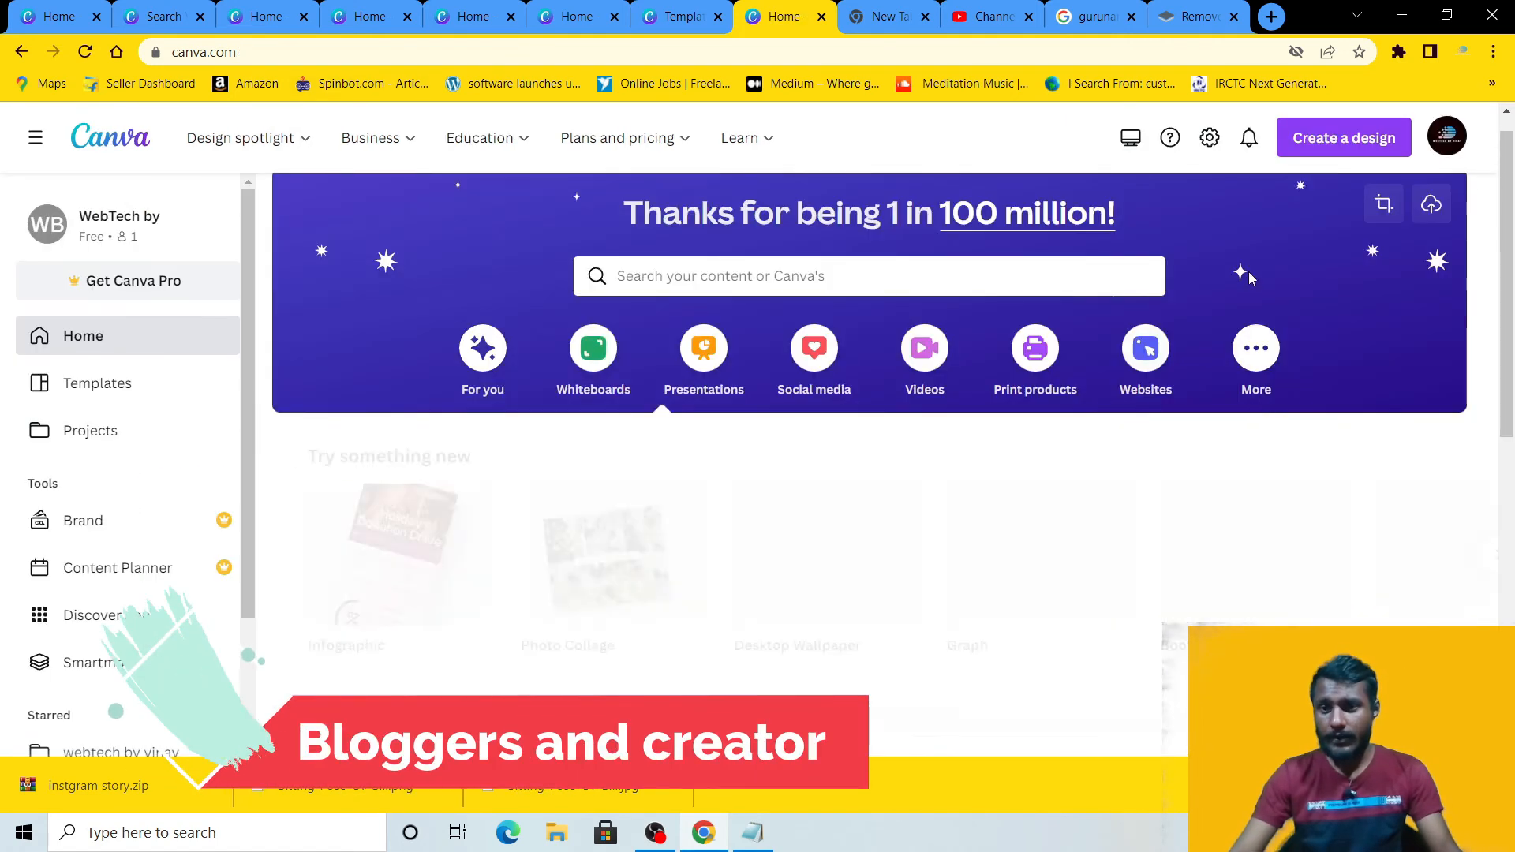
pyautogui.scroll(-1, 102, 706)
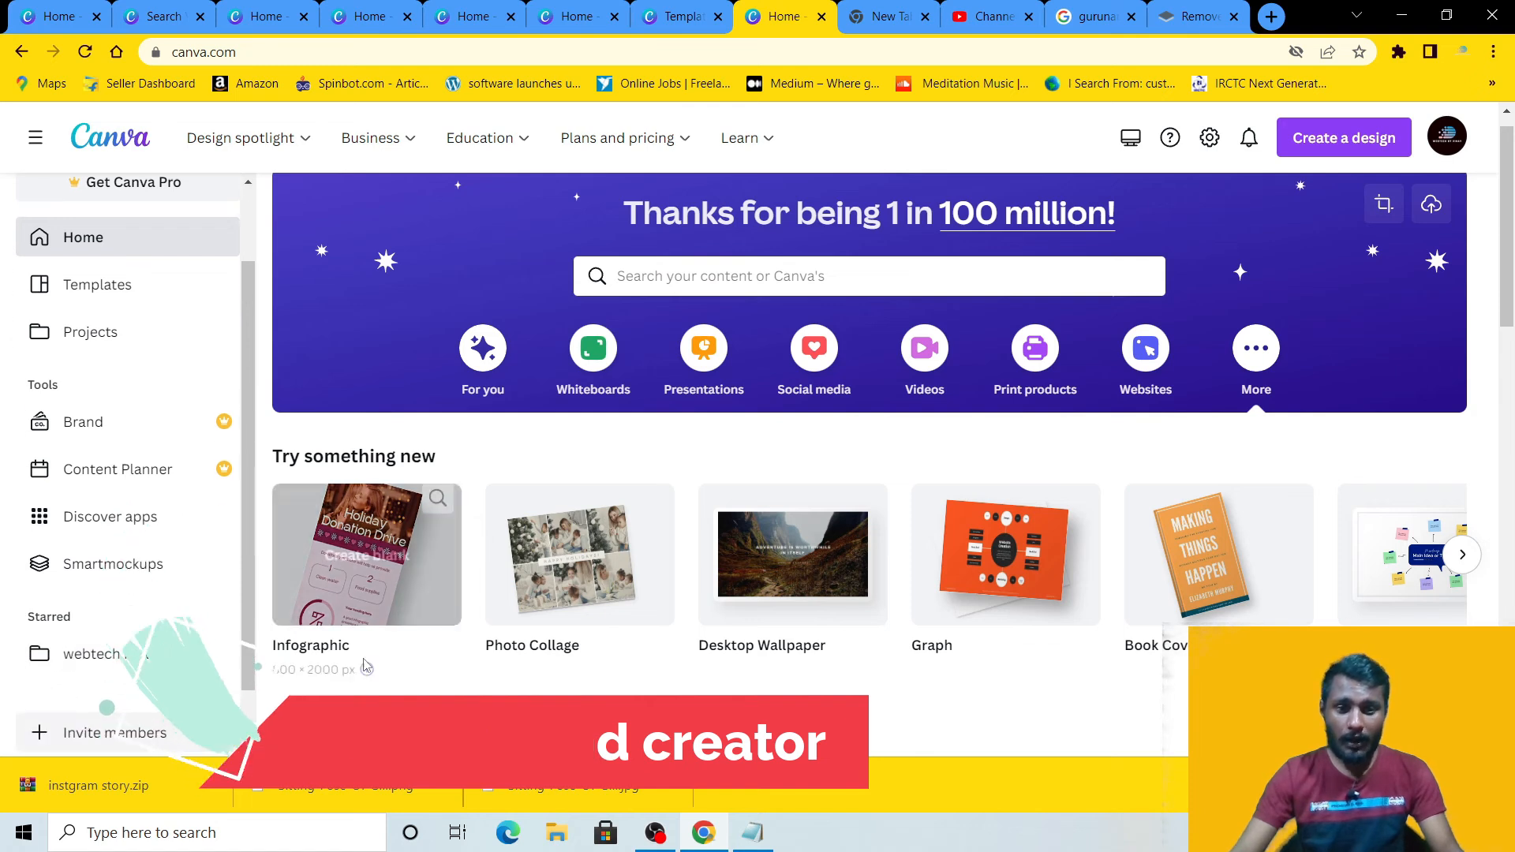
pyautogui.scroll(-1, 365, 665)
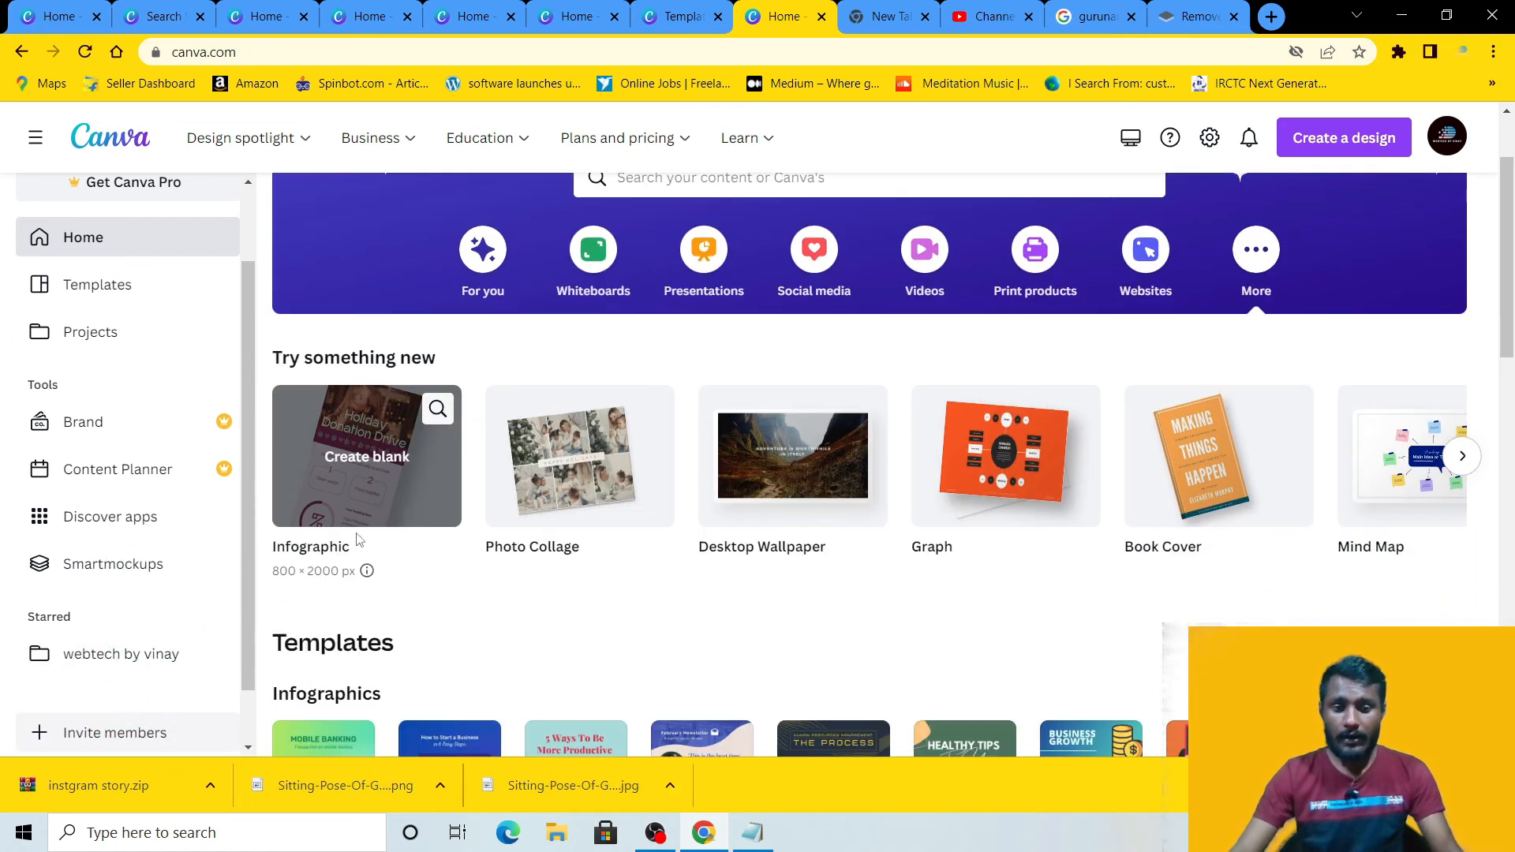
pyautogui.scroll(2, 358, 537)
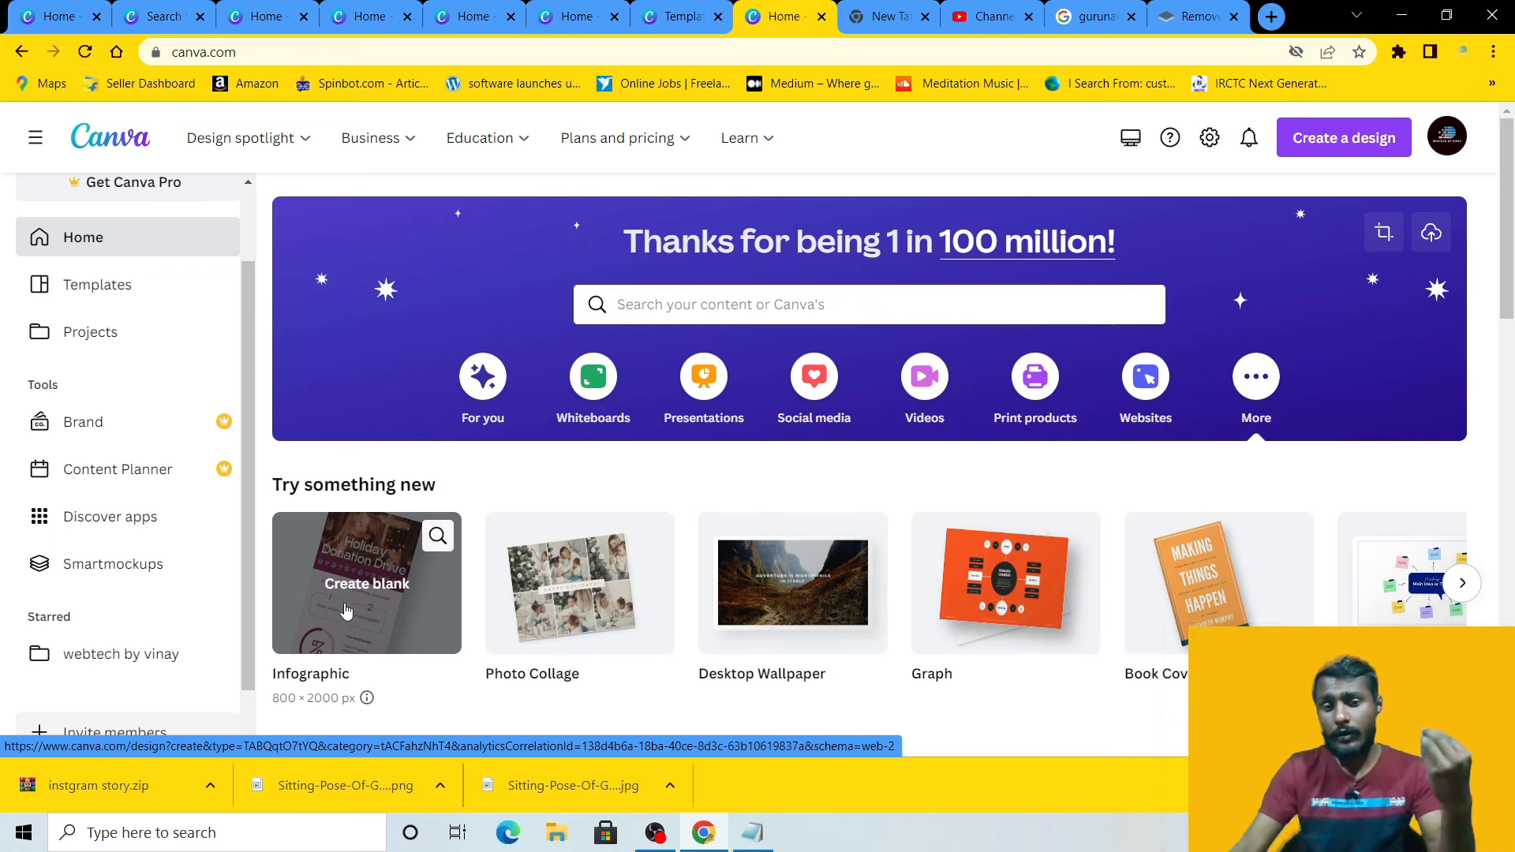
pyautogui.scroll(-1, 481, 710)
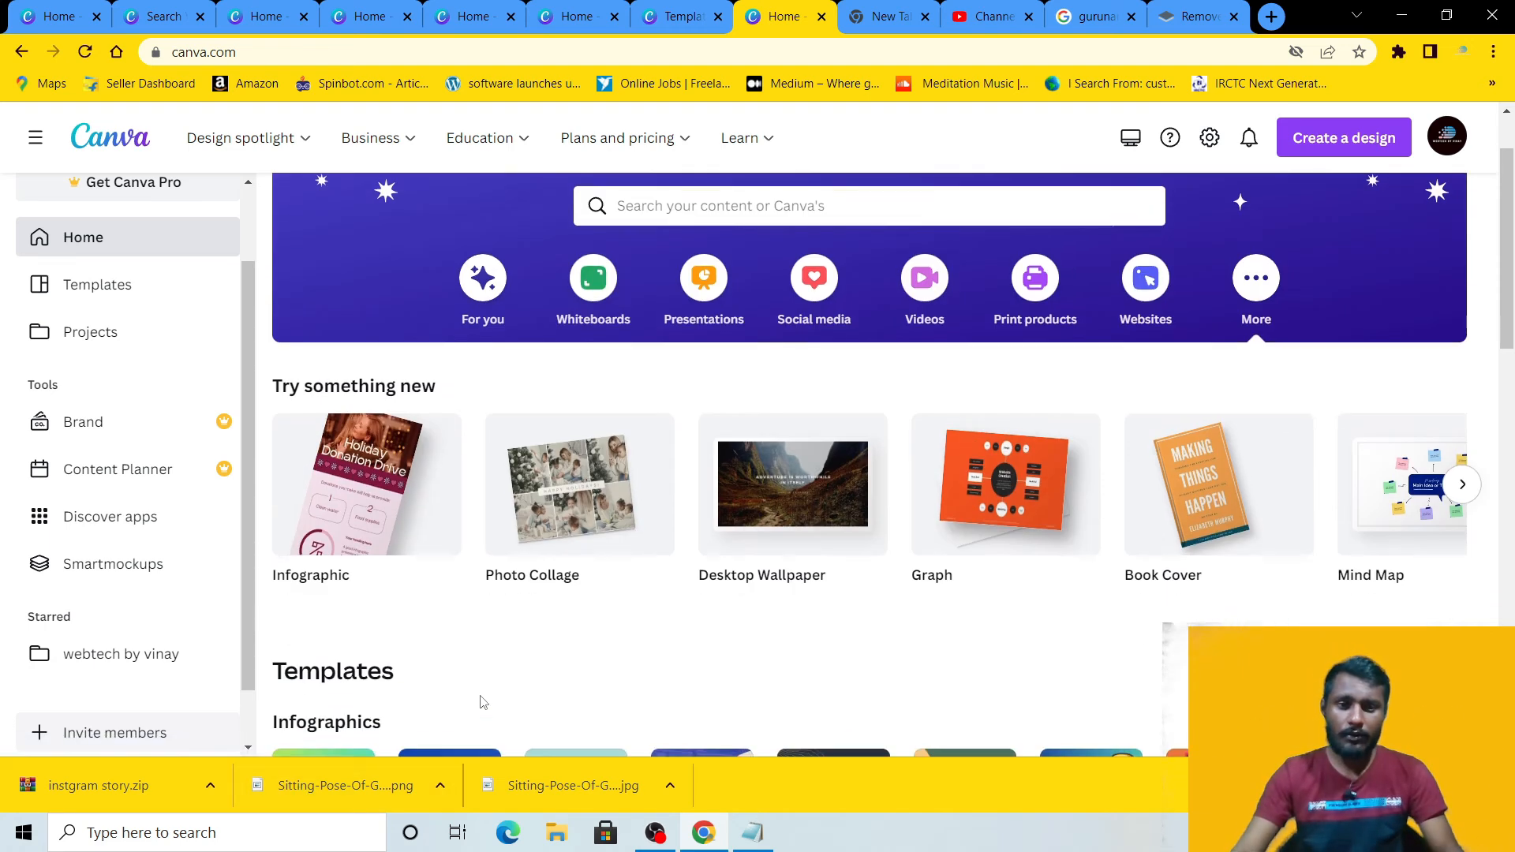
pyautogui.click(341, 512)
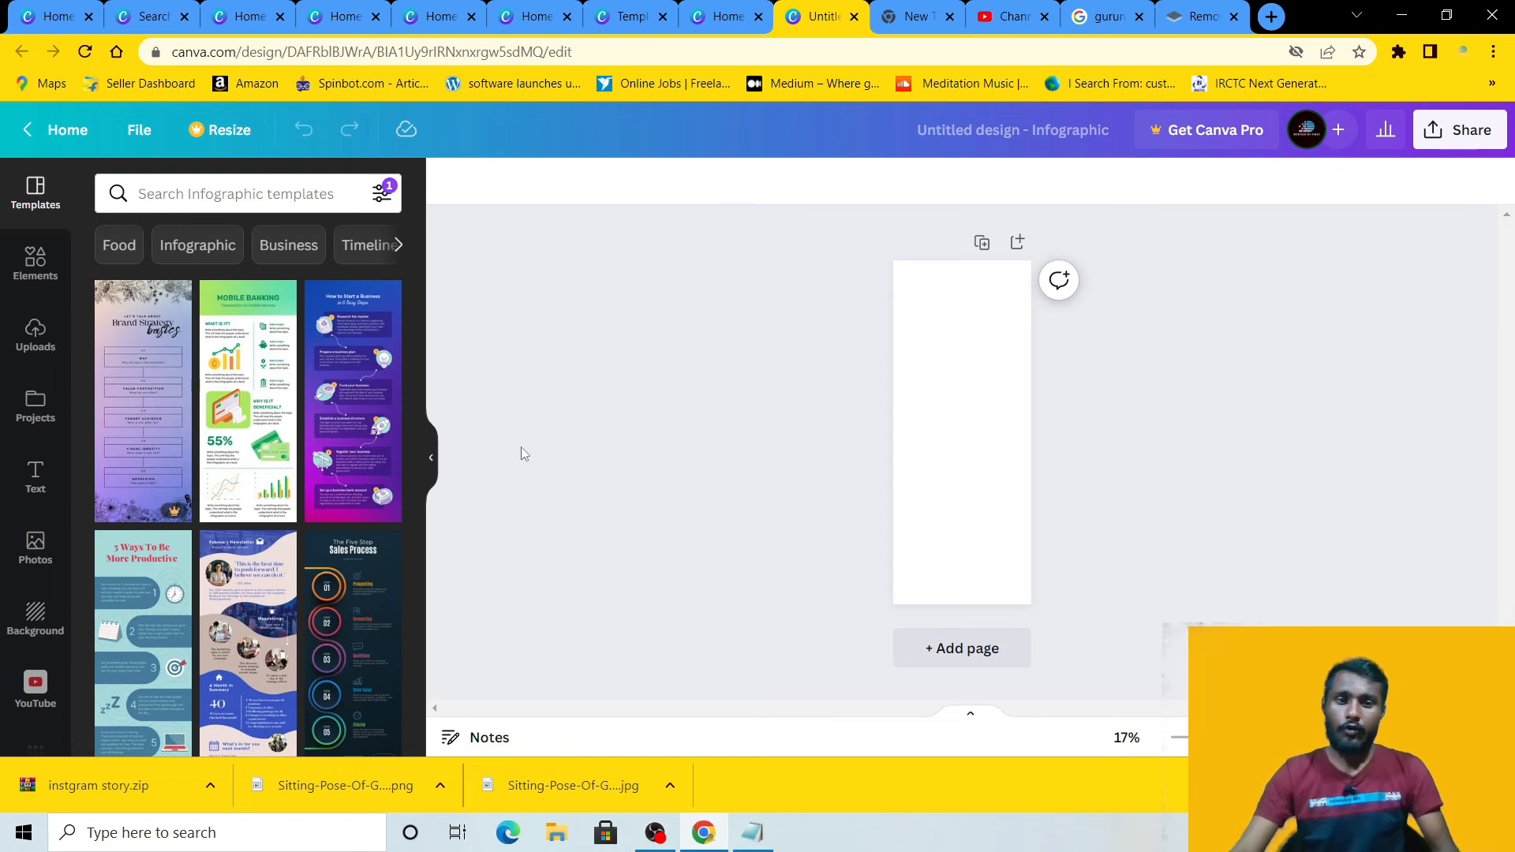
# Step: Apply the "How to Start a Business in 6 Easy Steps" infographic template, select its background and enlarge the page
pyautogui.click(349, 407)
pyautogui.click(977, 434)
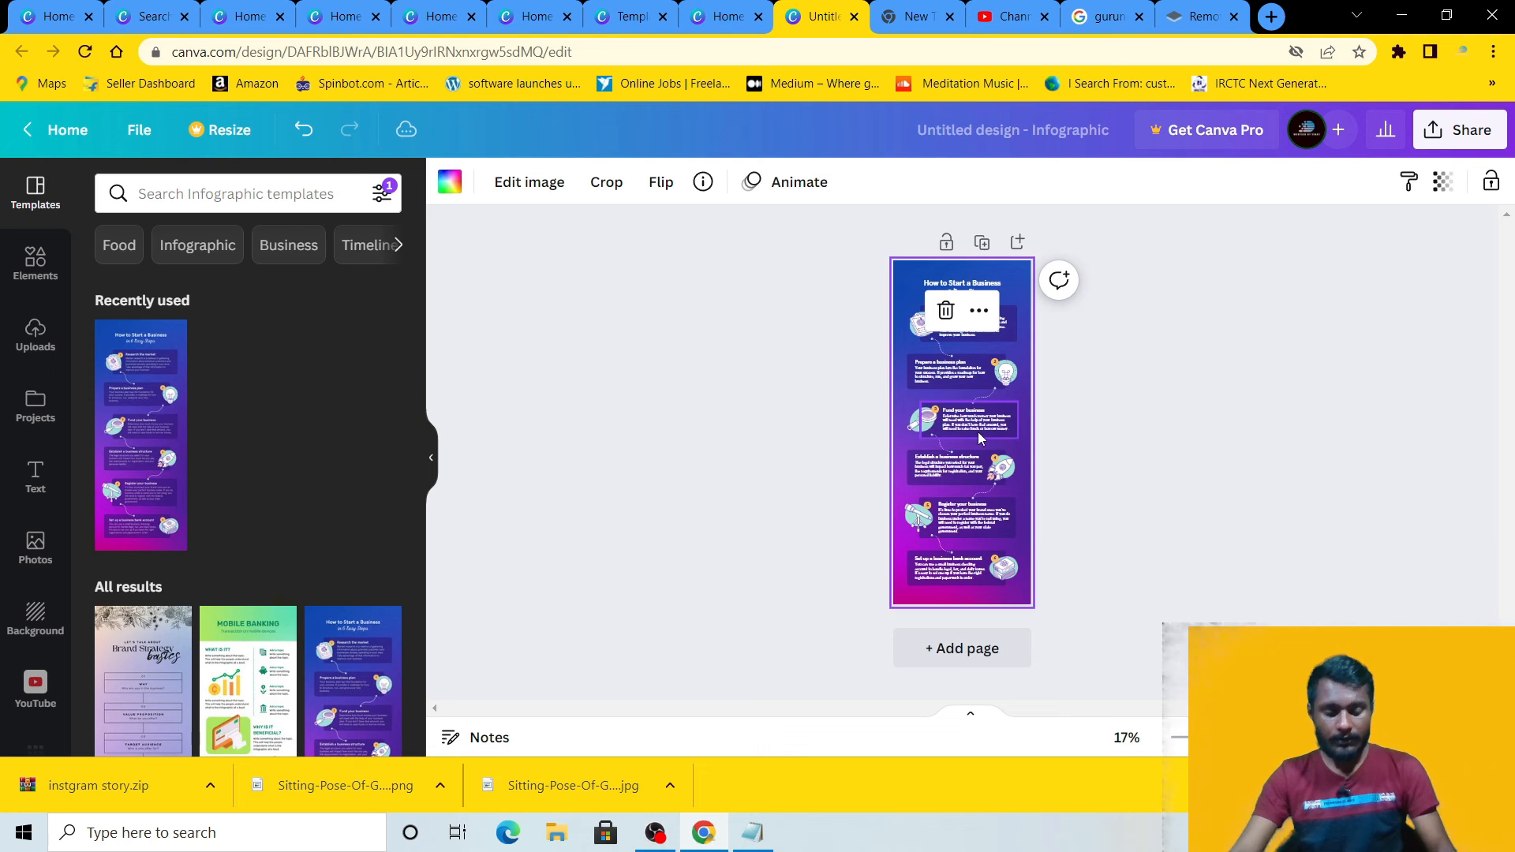
pyautogui.scroll(5, 751, 382)
# Step: Examine the business infographic's title and its six numbered sections, from market research to the business bank account
pyautogui.scroll(-3, 957, 462)
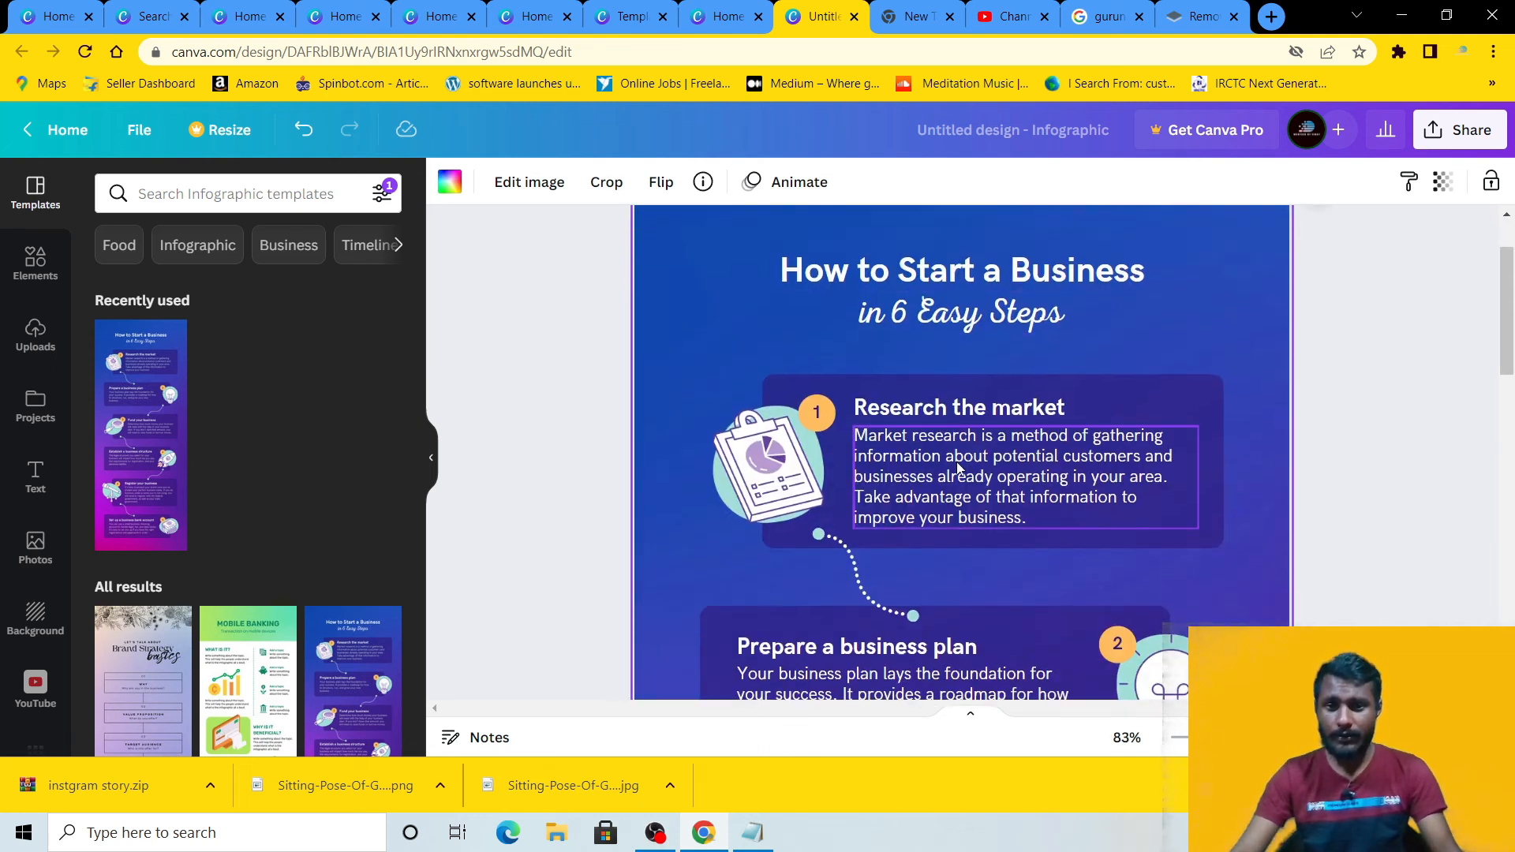
pyautogui.scroll(-3, 955, 440)
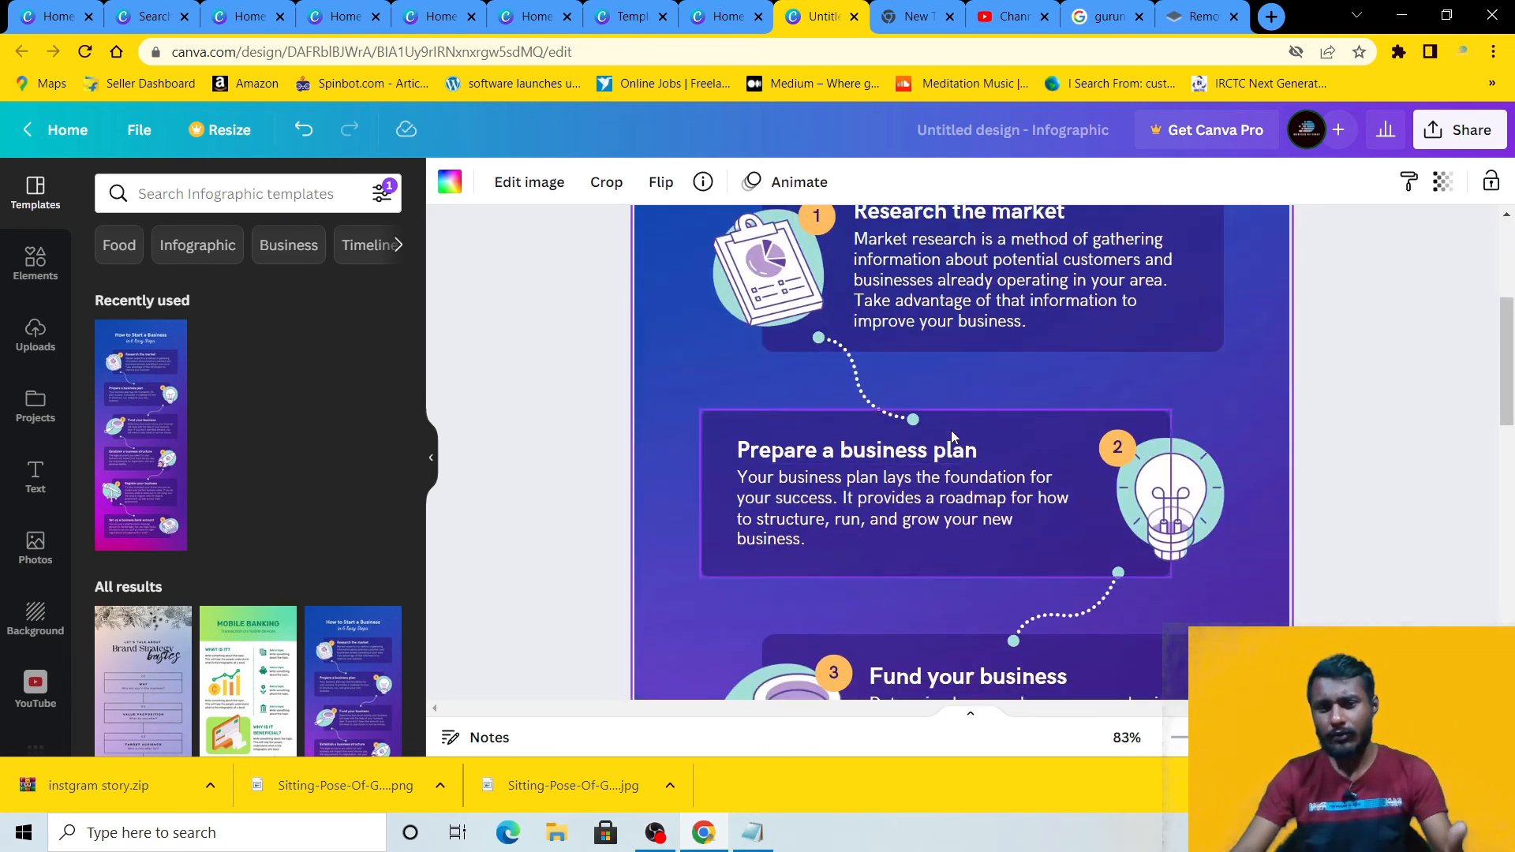
pyautogui.scroll(-12, 900, 319)
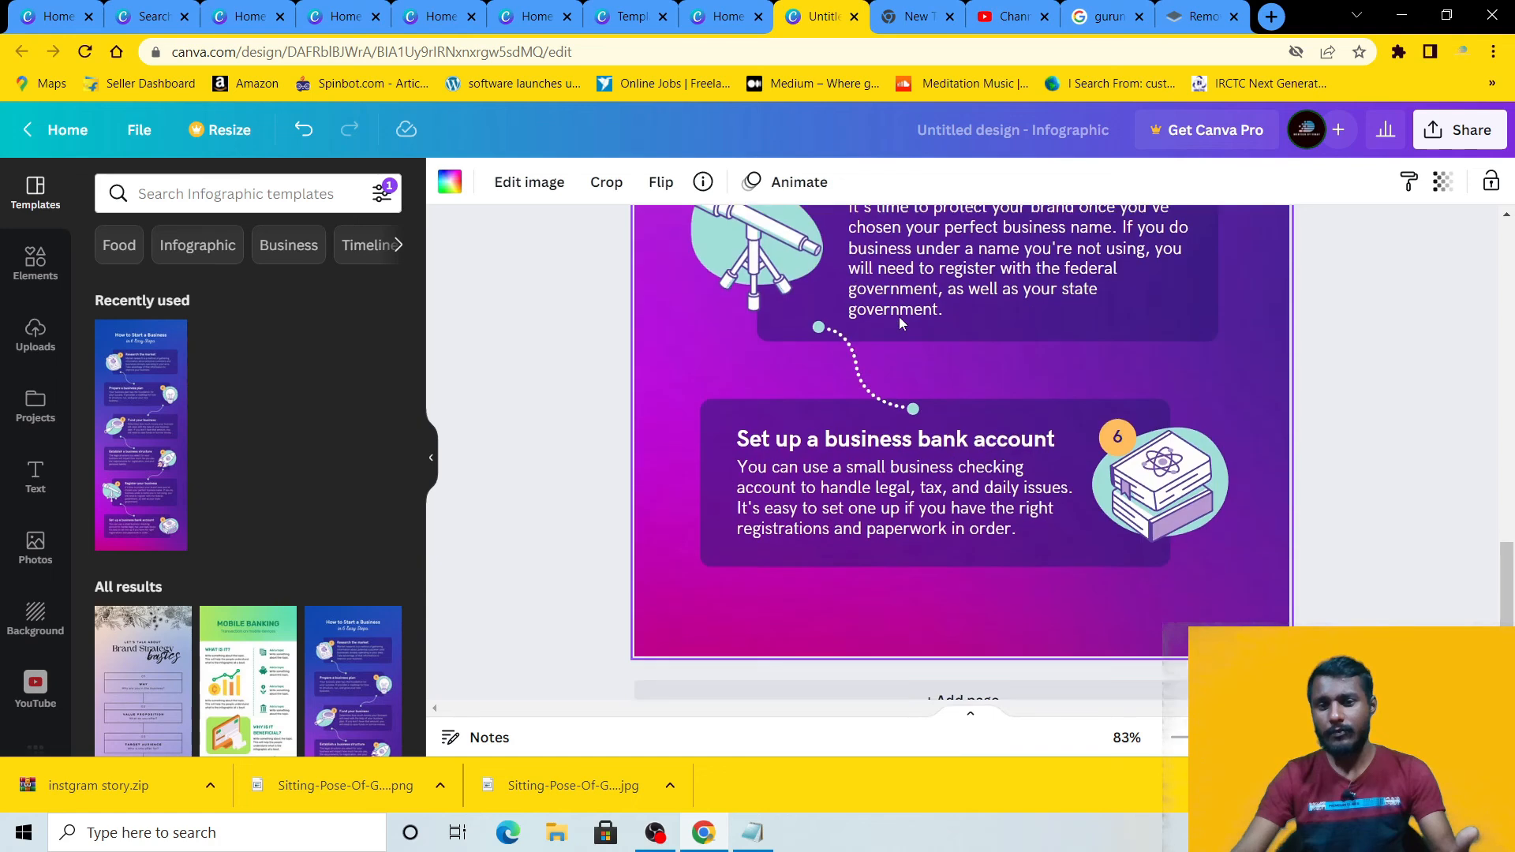
pyautogui.scroll(20, 900, 320)
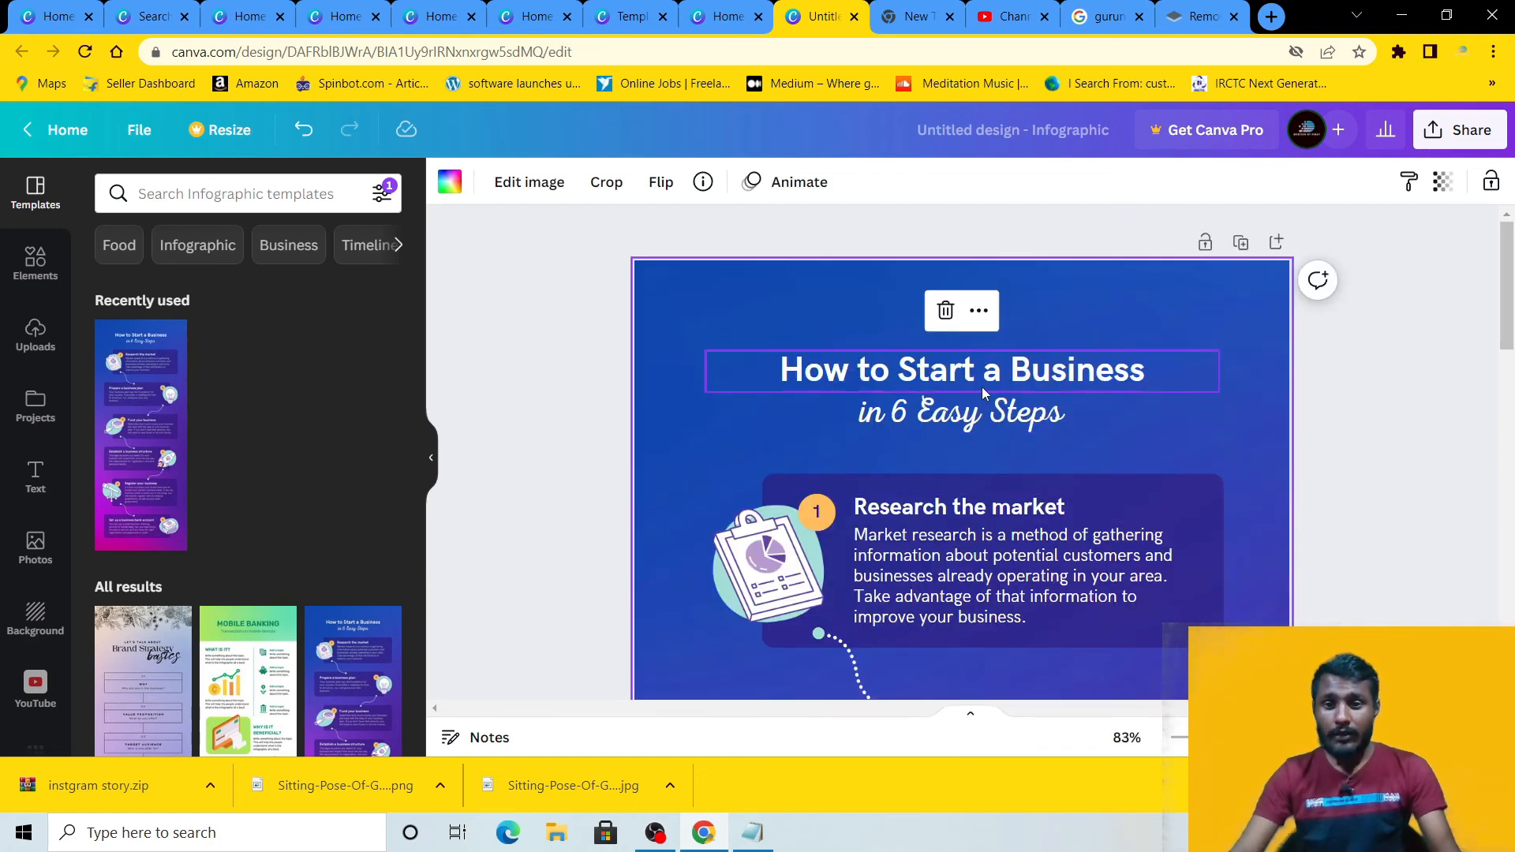
pyautogui.scroll(-3, 848, 457)
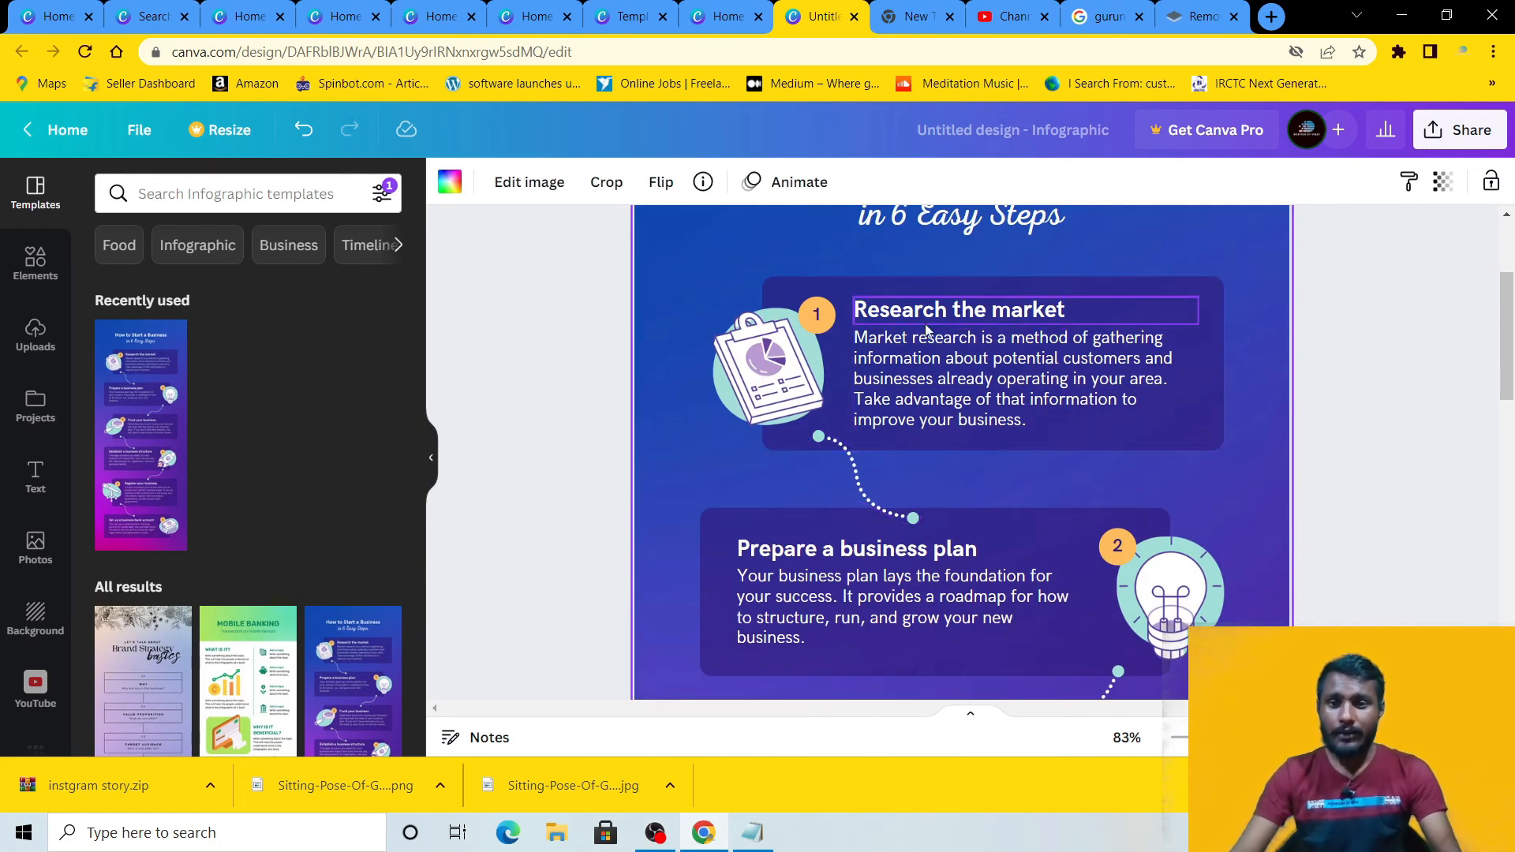
pyautogui.scroll(-3, 915, 424)
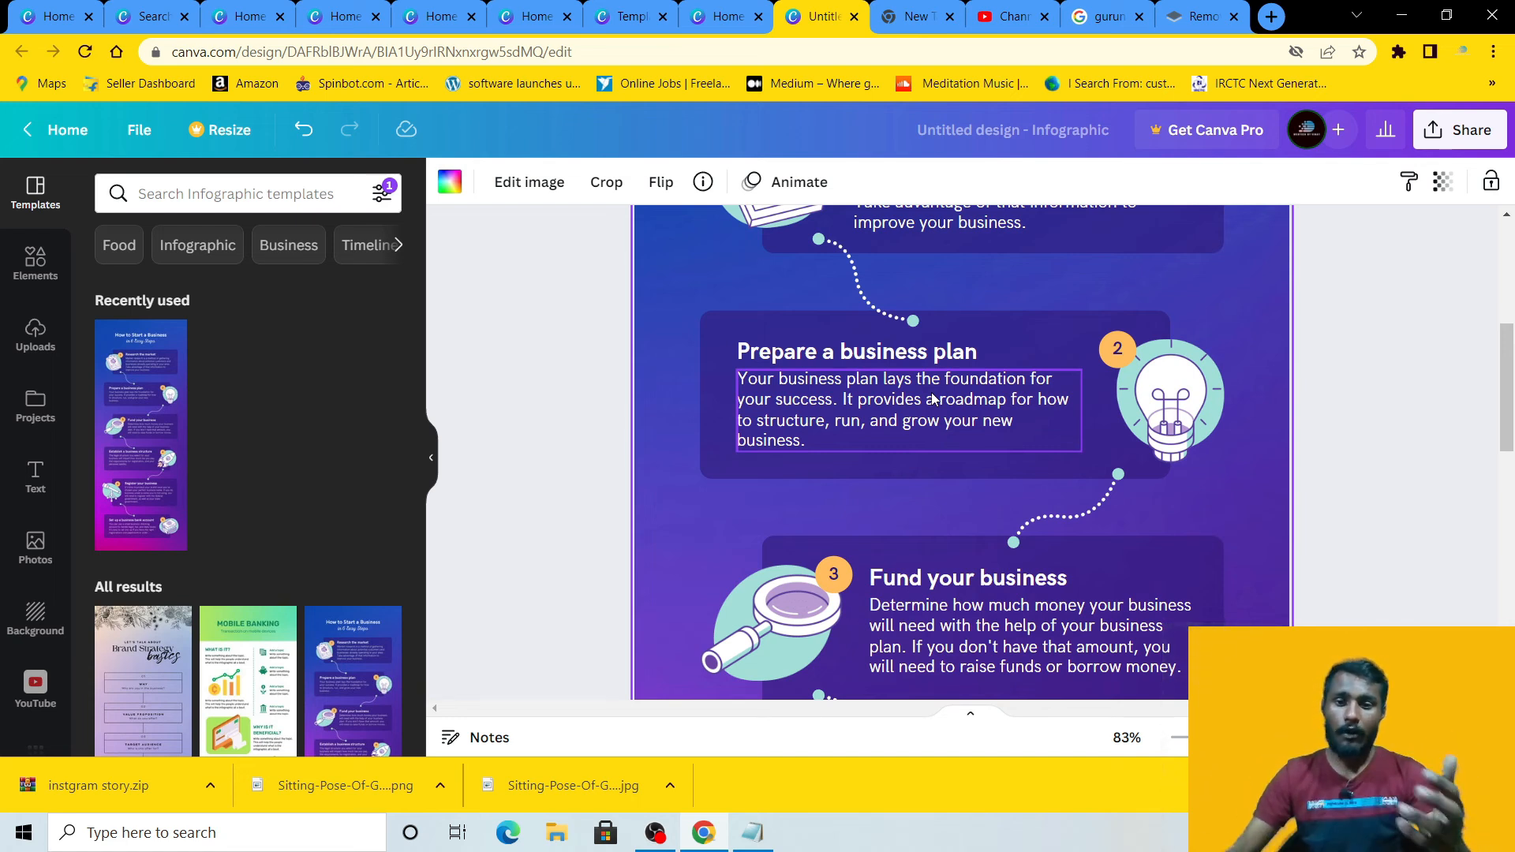
pyautogui.scroll(-3, 908, 498)
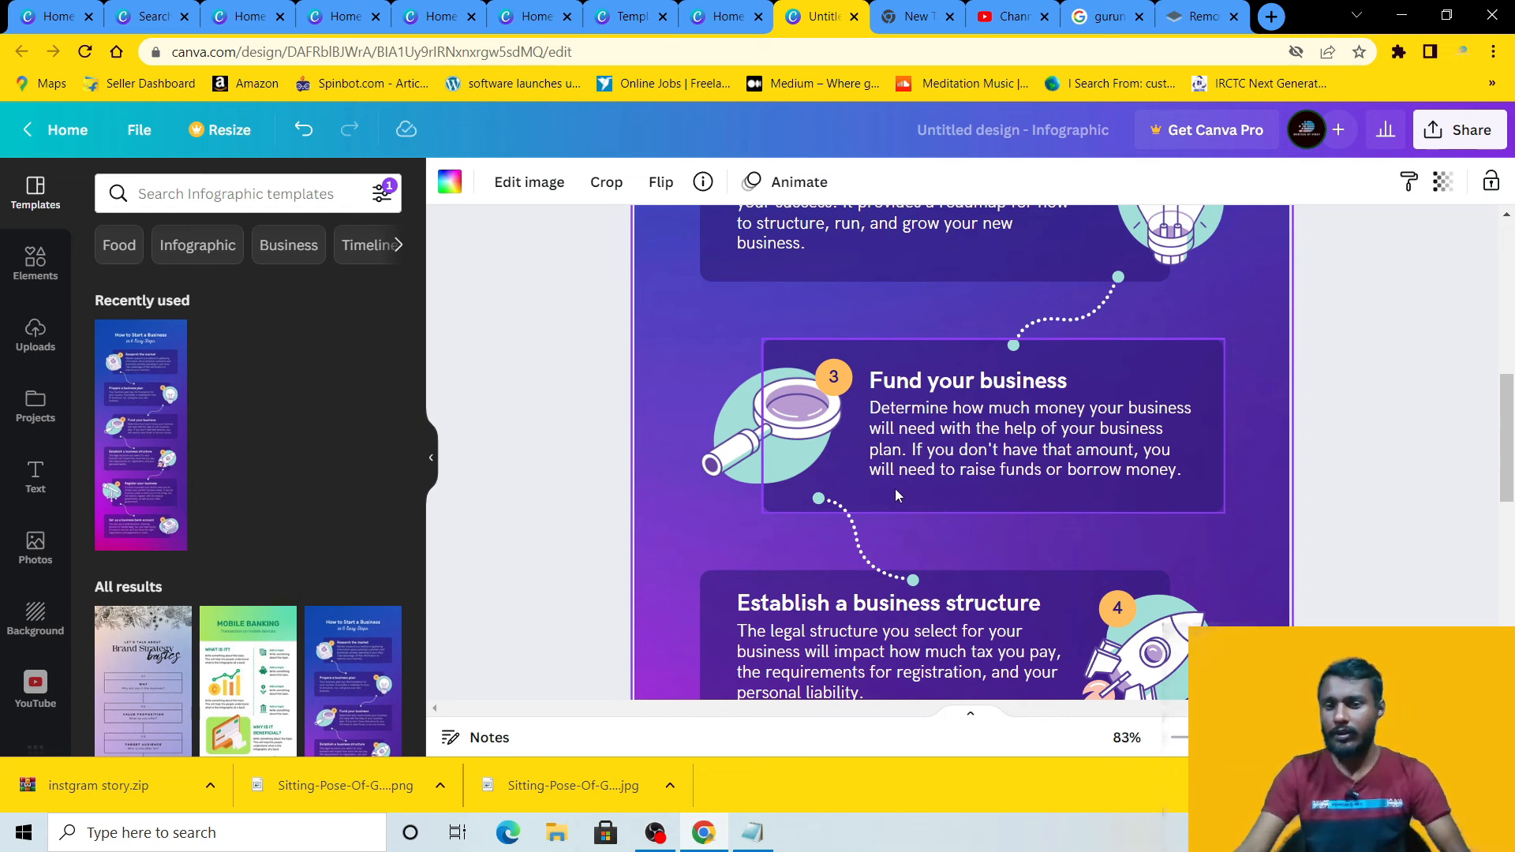
pyautogui.scroll(-3, 906, 498)
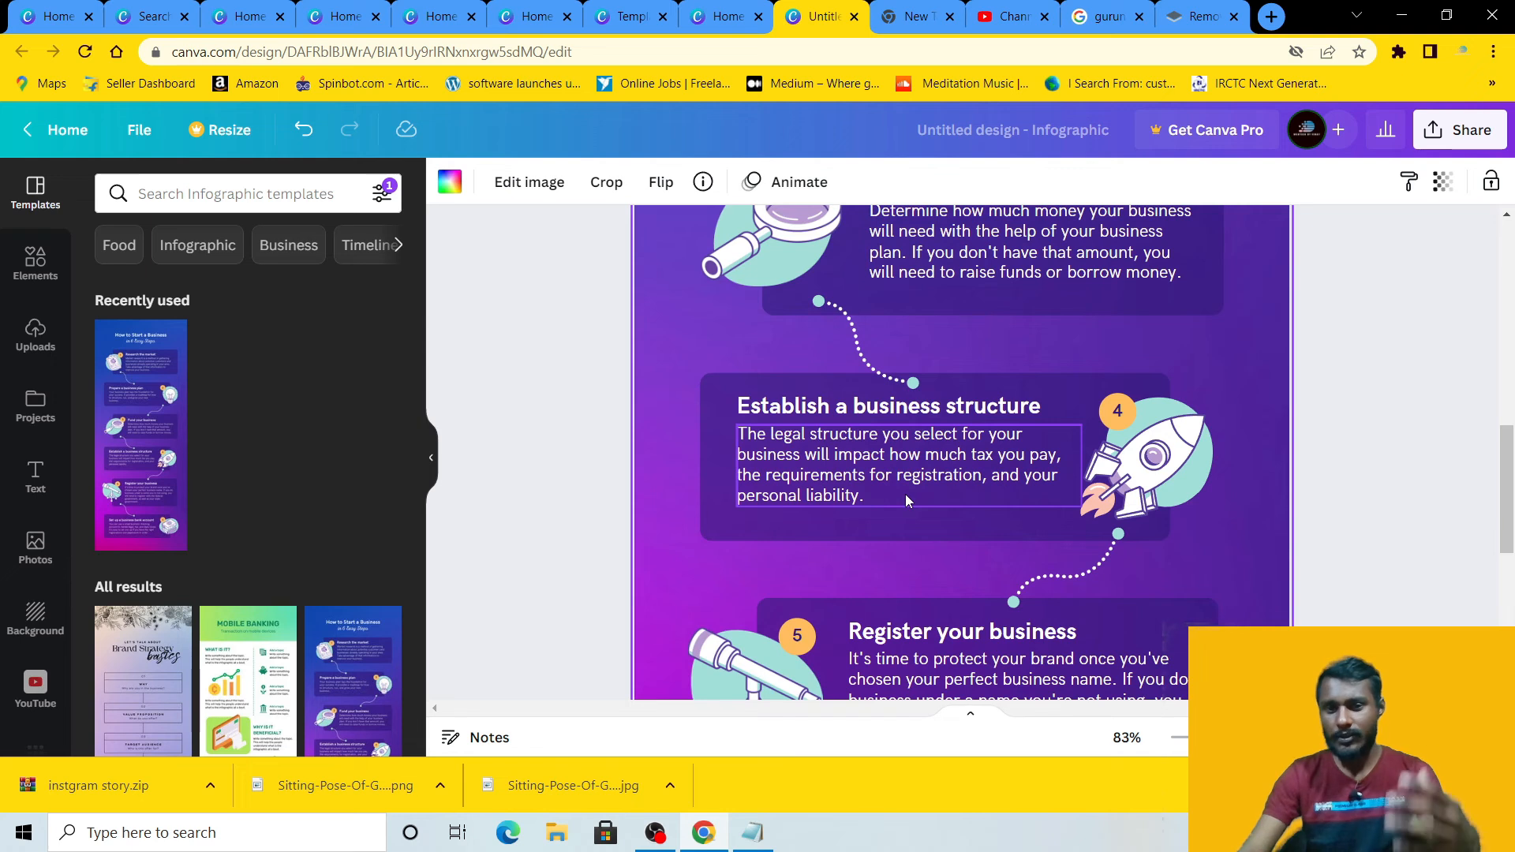
pyautogui.scroll(-2, 884, 494)
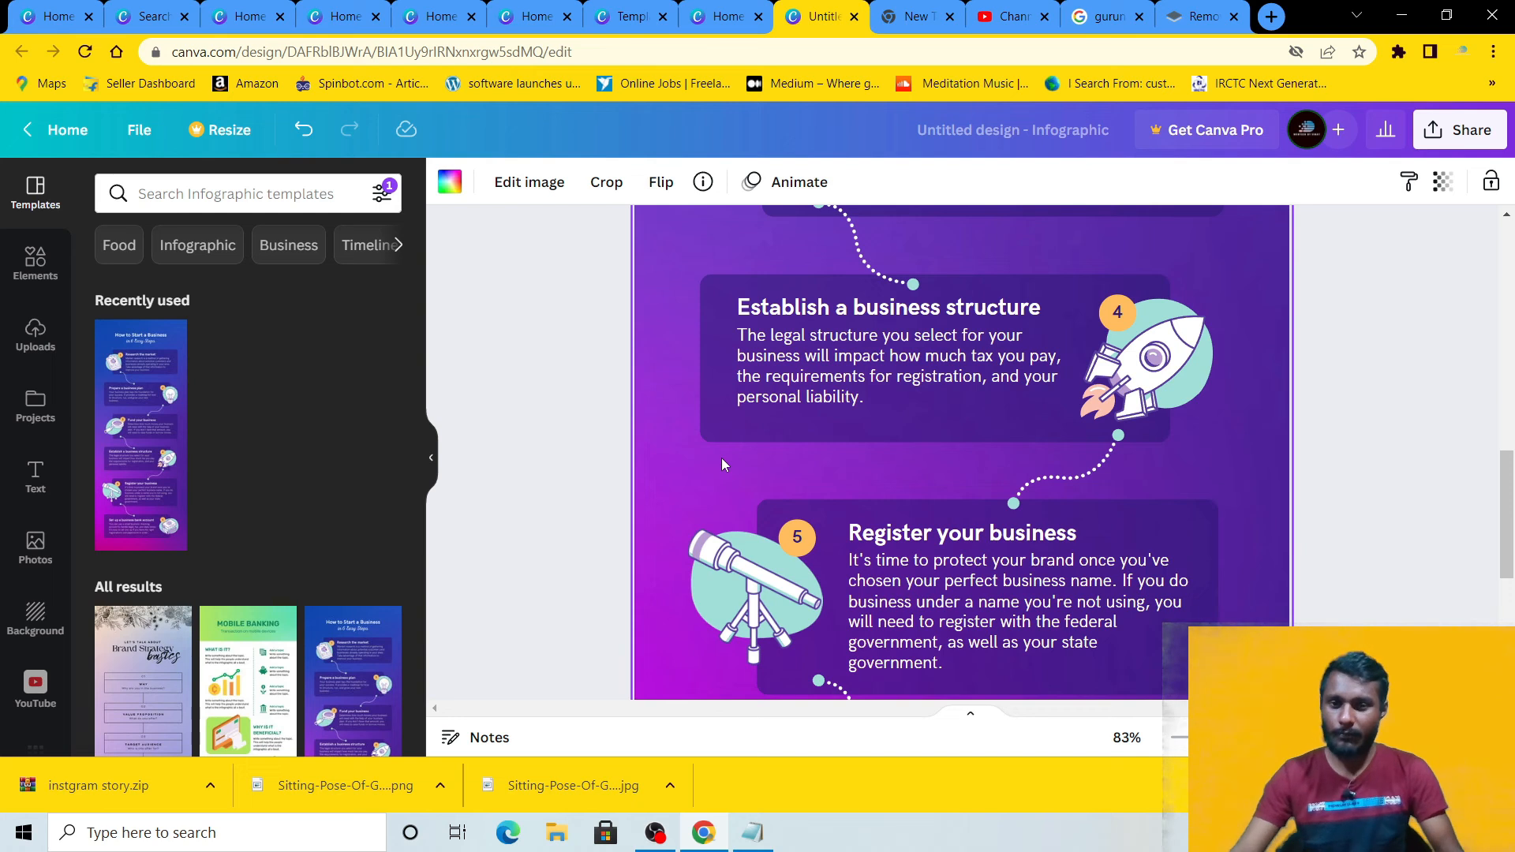
# Step: Apply the green Mobile Banking infographic template and review its heading, "What is it?" section, chart and topic list
pyautogui.click(248, 671)
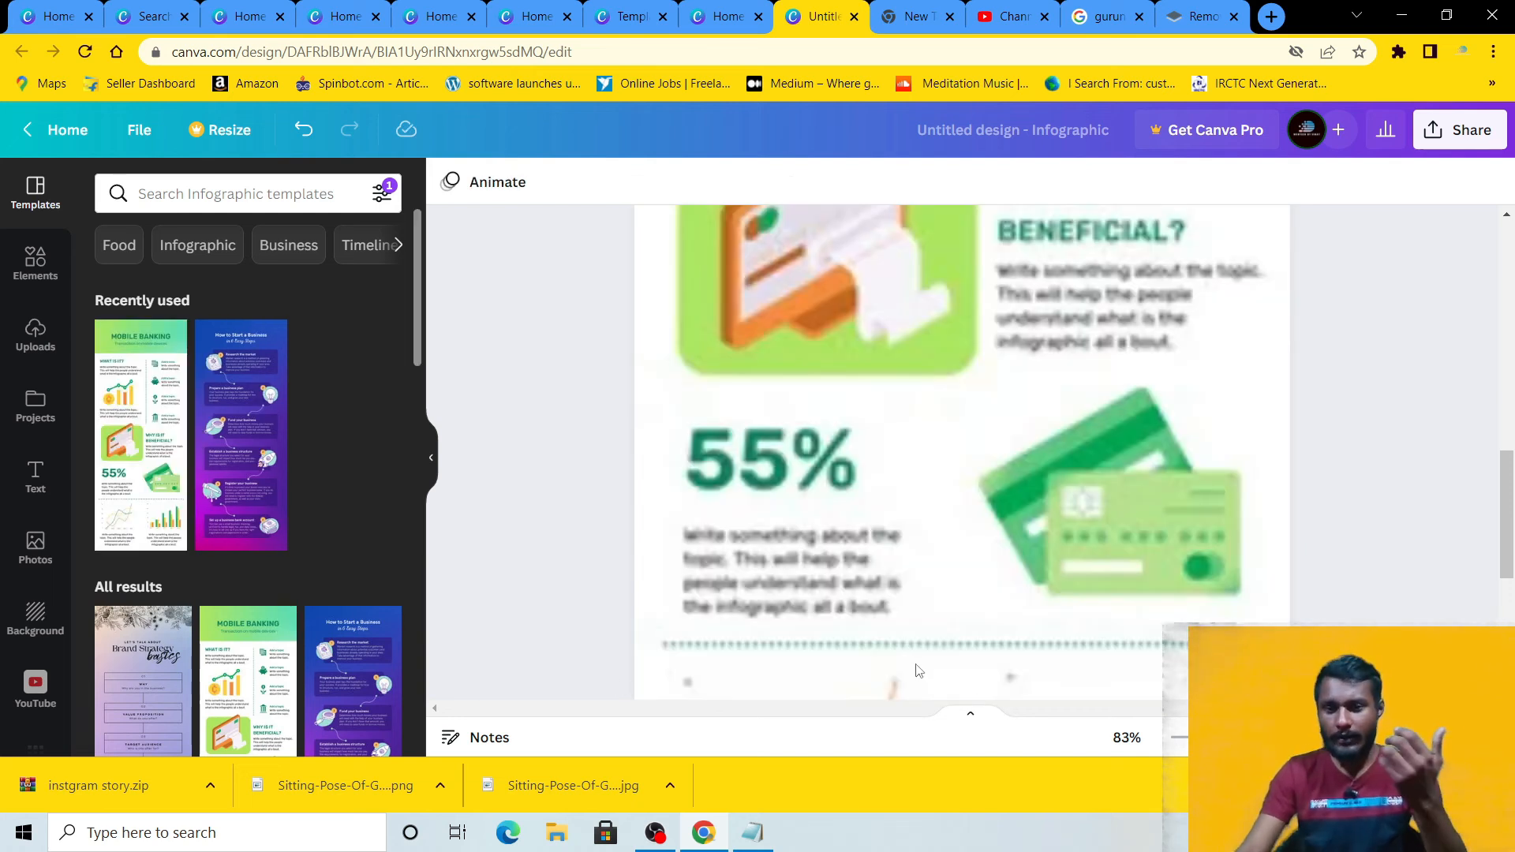
pyautogui.click(851, 440)
pyautogui.scroll(11, 852, 439)
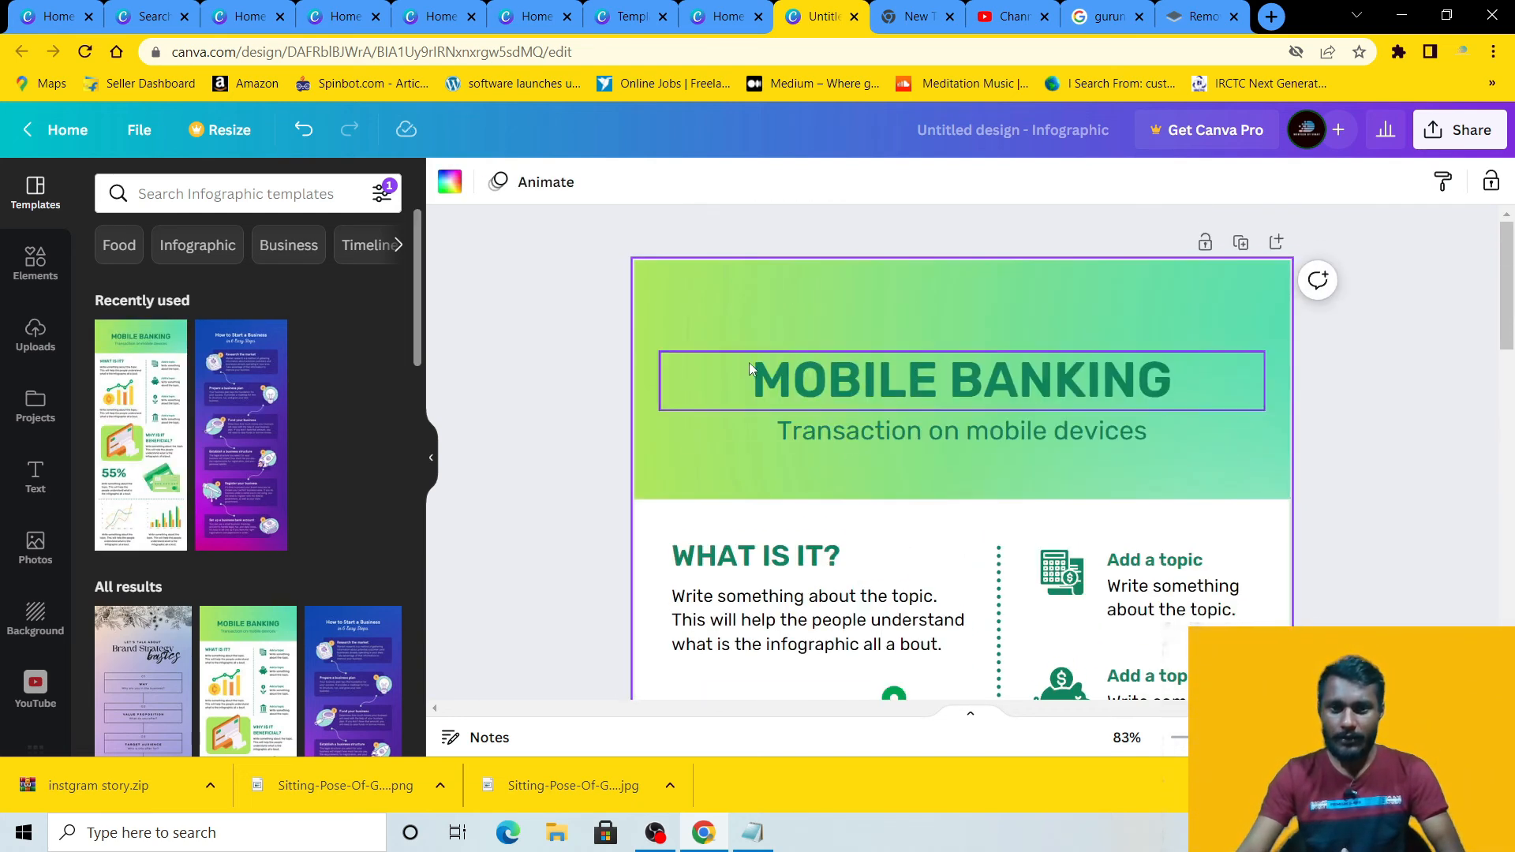
pyautogui.scroll(-1, 902, 484)
pyautogui.scroll(-3, 900, 480)
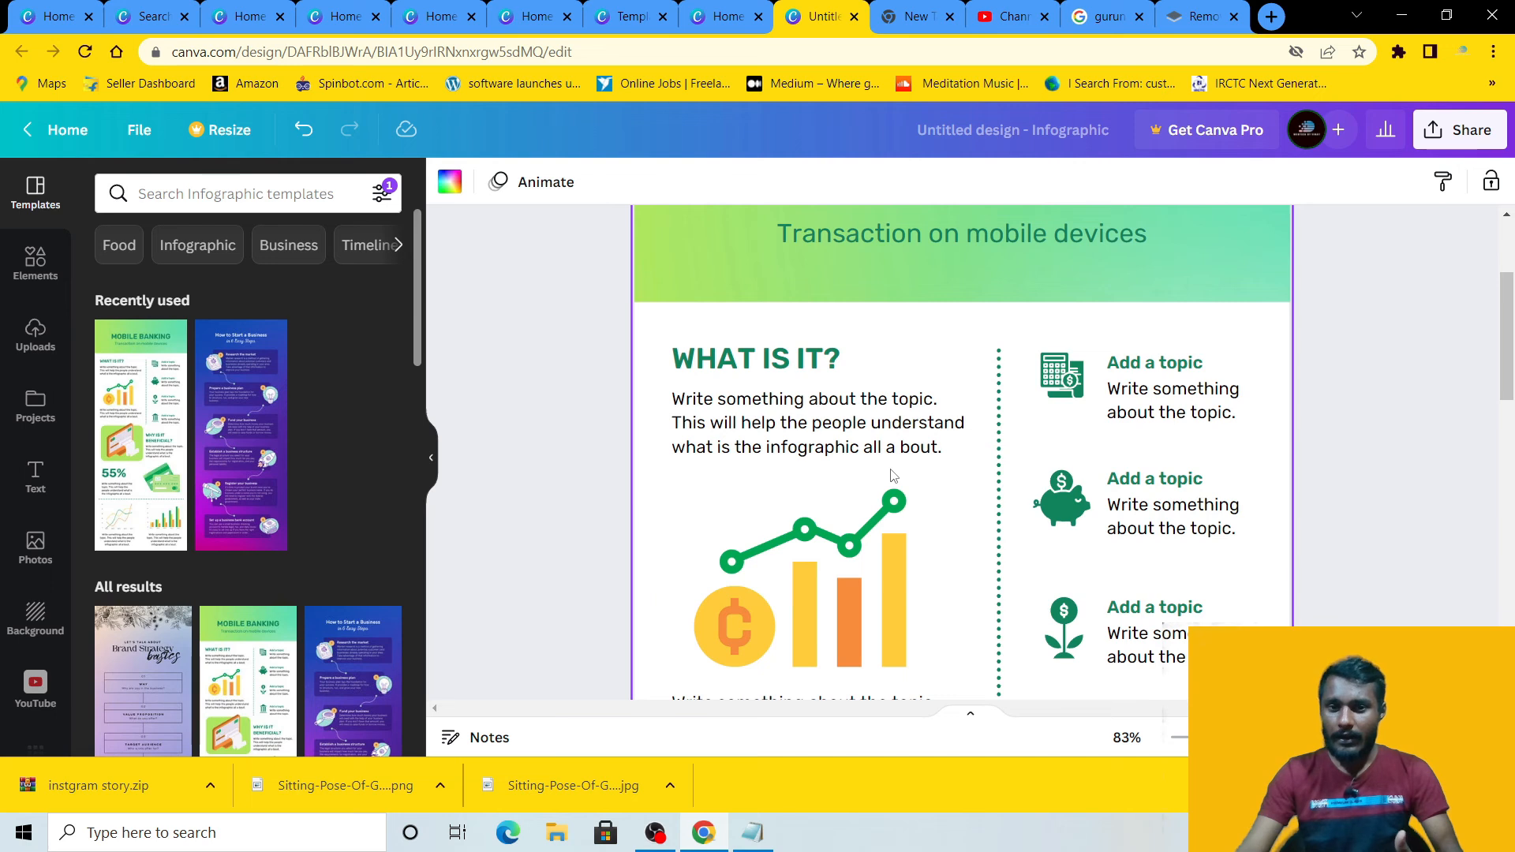
pyautogui.scroll(-1, 895, 476)
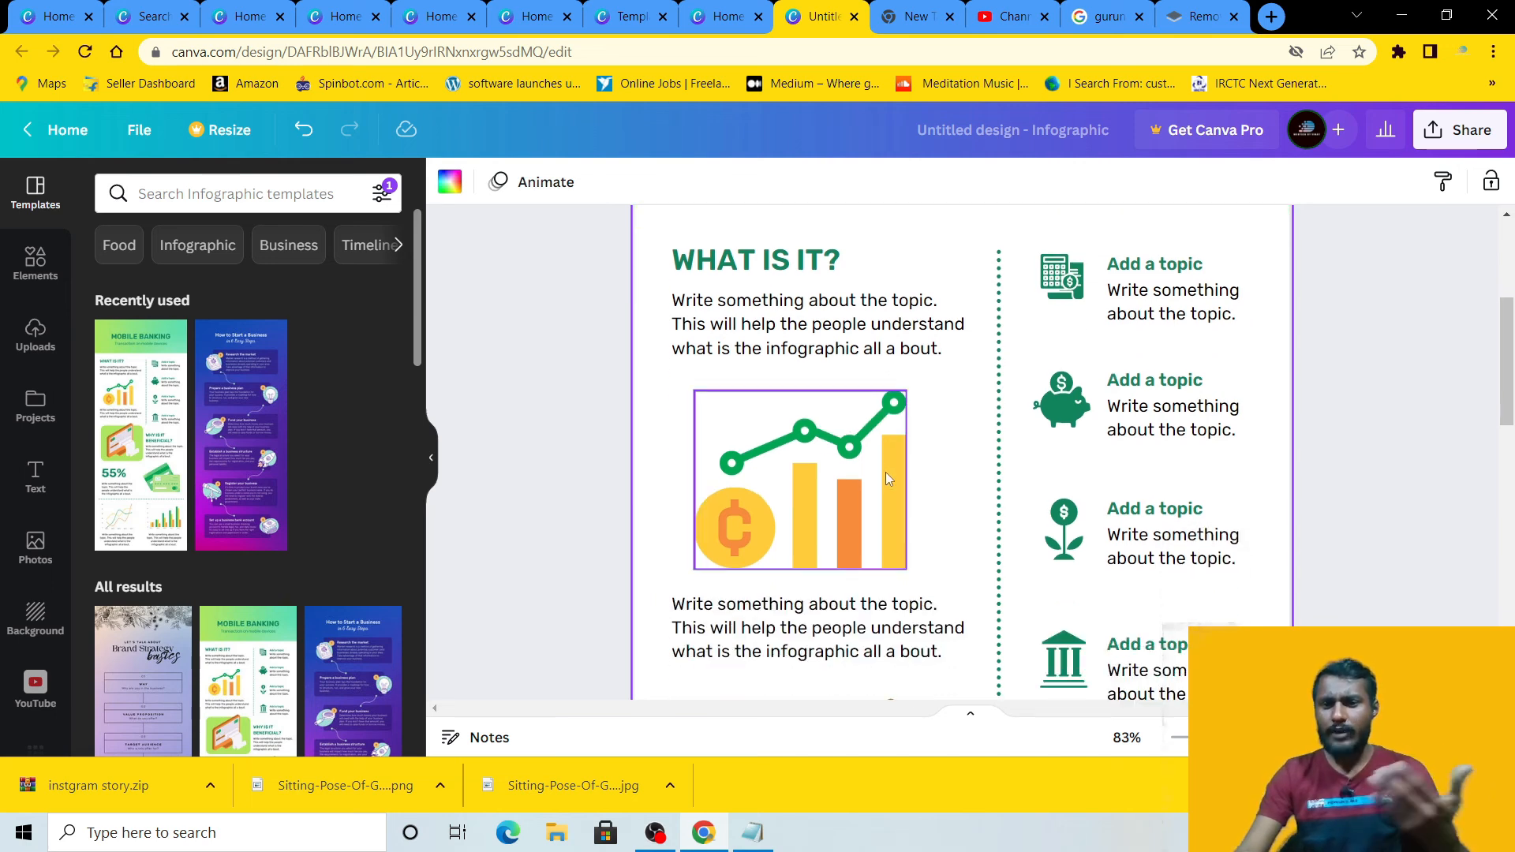
pyautogui.scroll(2, 892, 478)
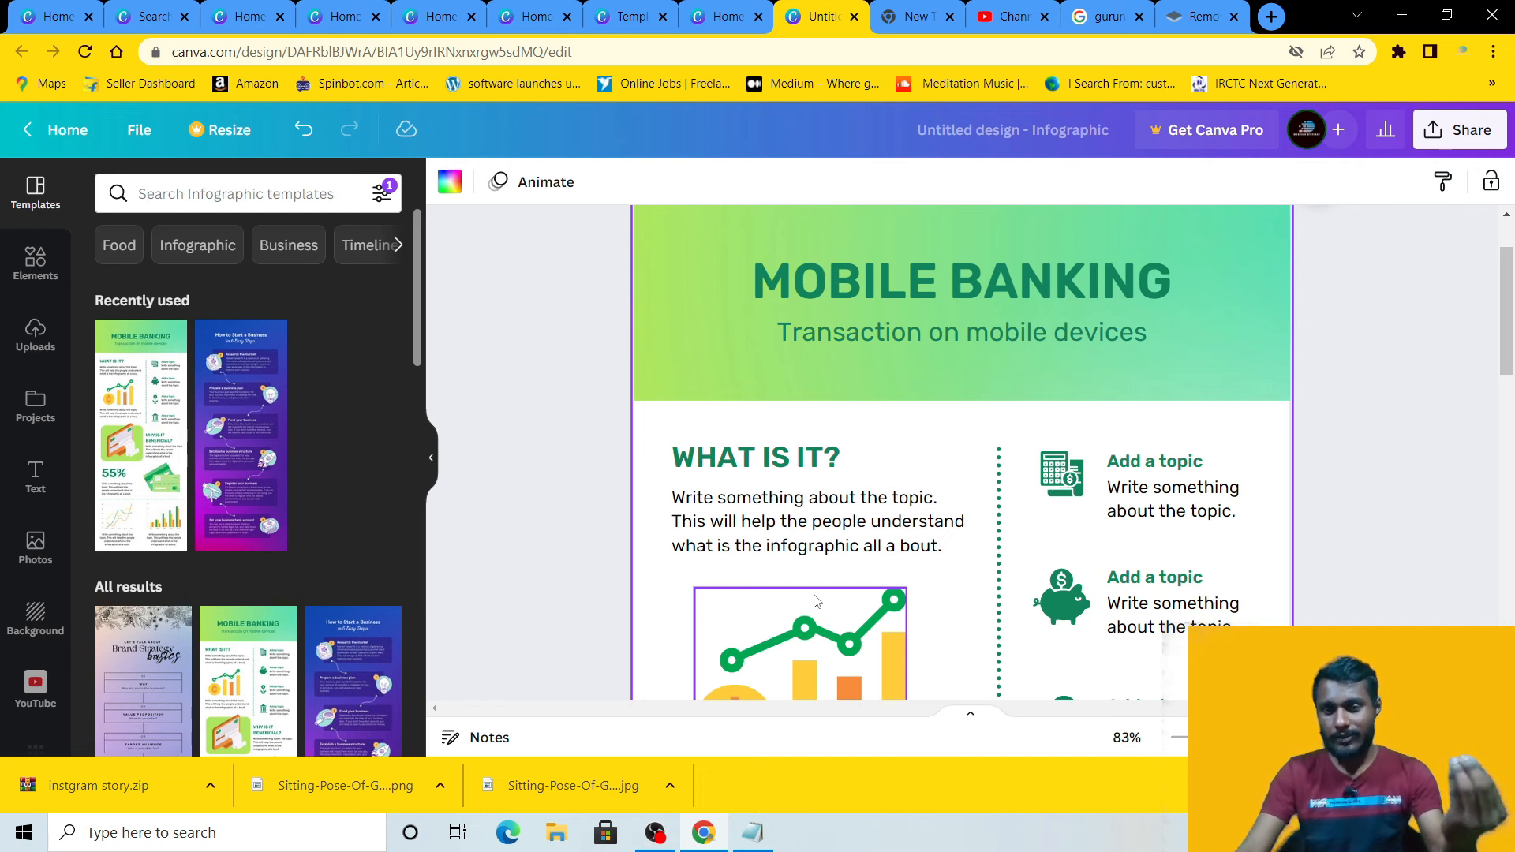
pyautogui.scroll(-2, 818, 606)
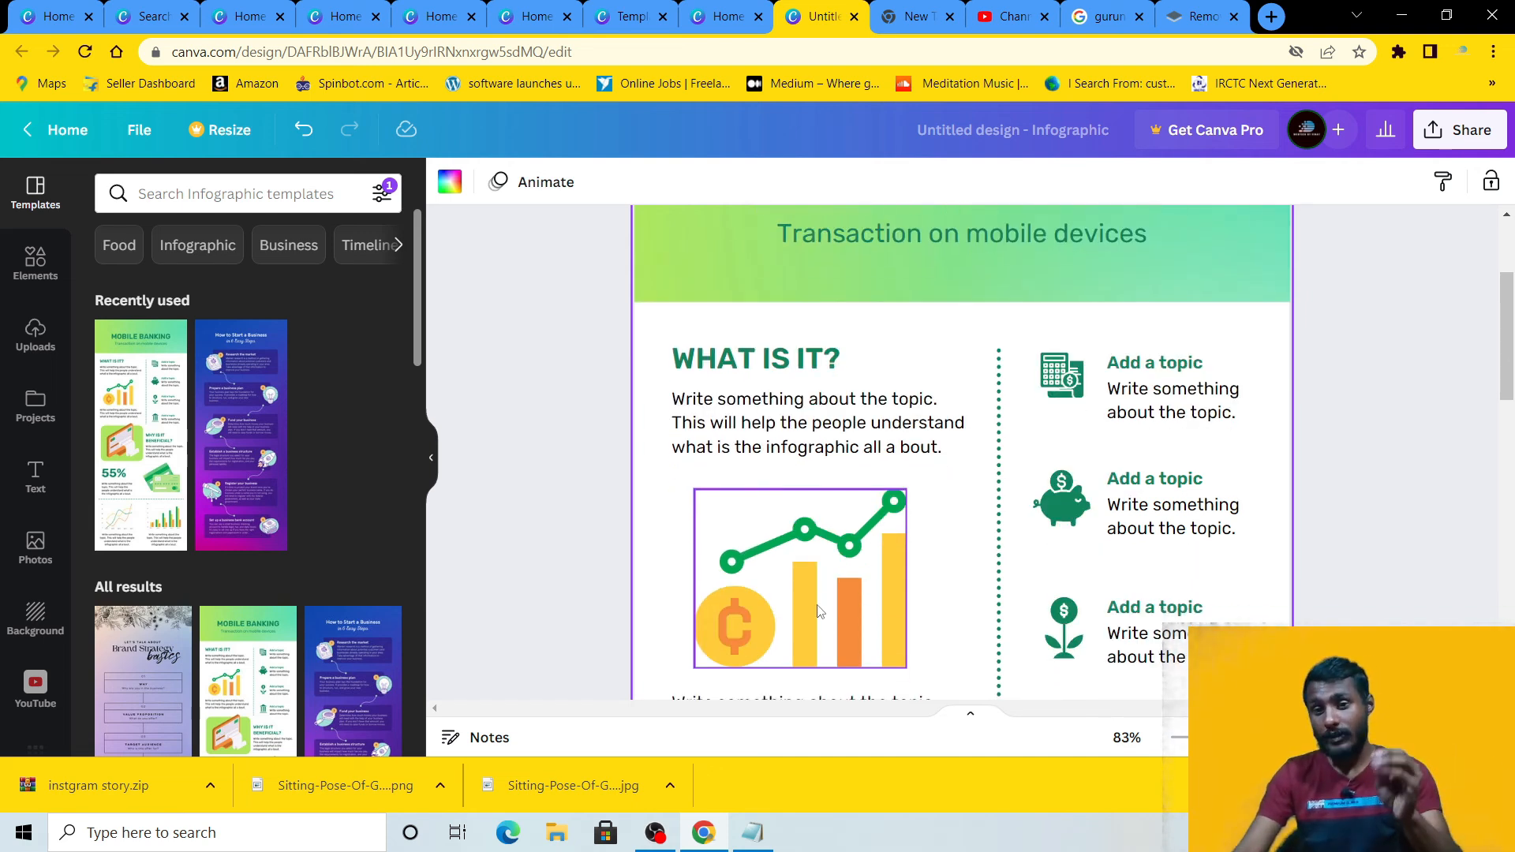
# Step: Examine the Mobile Banking infographic from its heading and topic list through the "Why is it beneficial?" and 55% sections to the charts
pyautogui.scroll(-2, 818, 610)
pyautogui.scroll(4, 771, 477)
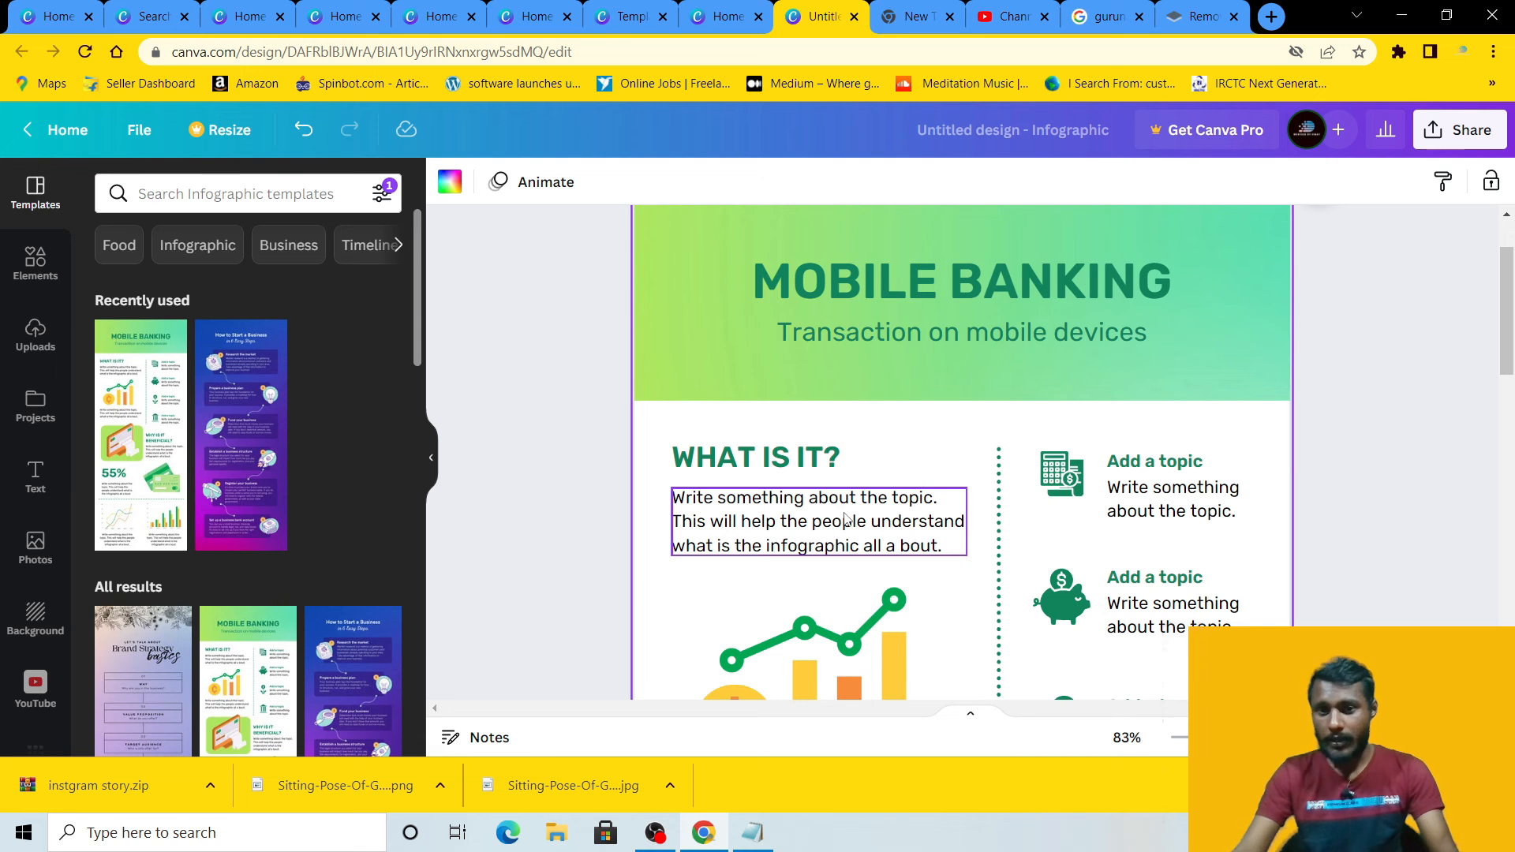
pyautogui.scroll(-4, 844, 519)
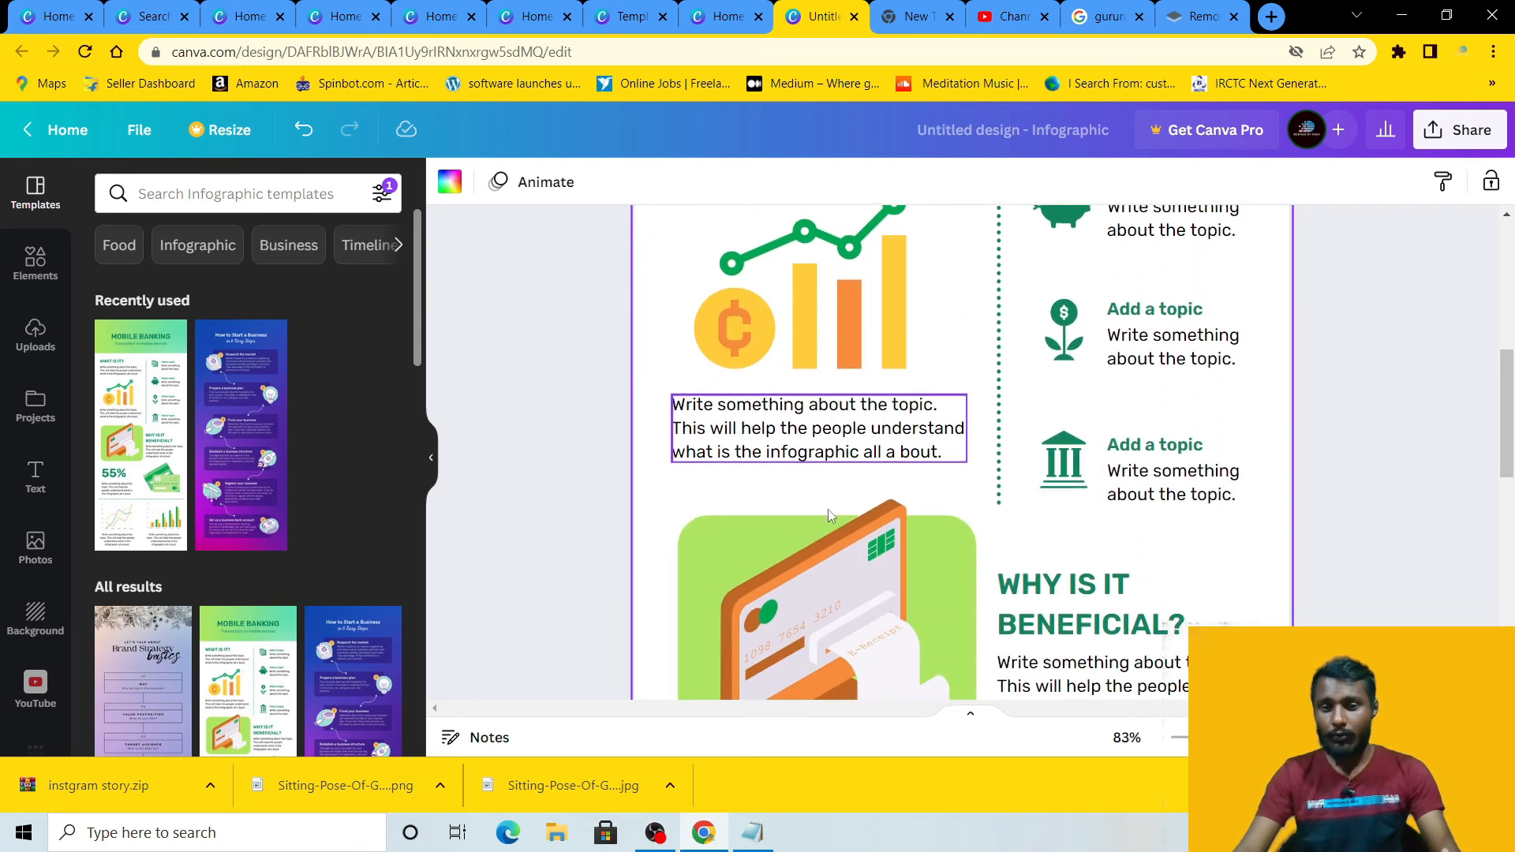
pyautogui.scroll(-3, 827, 509)
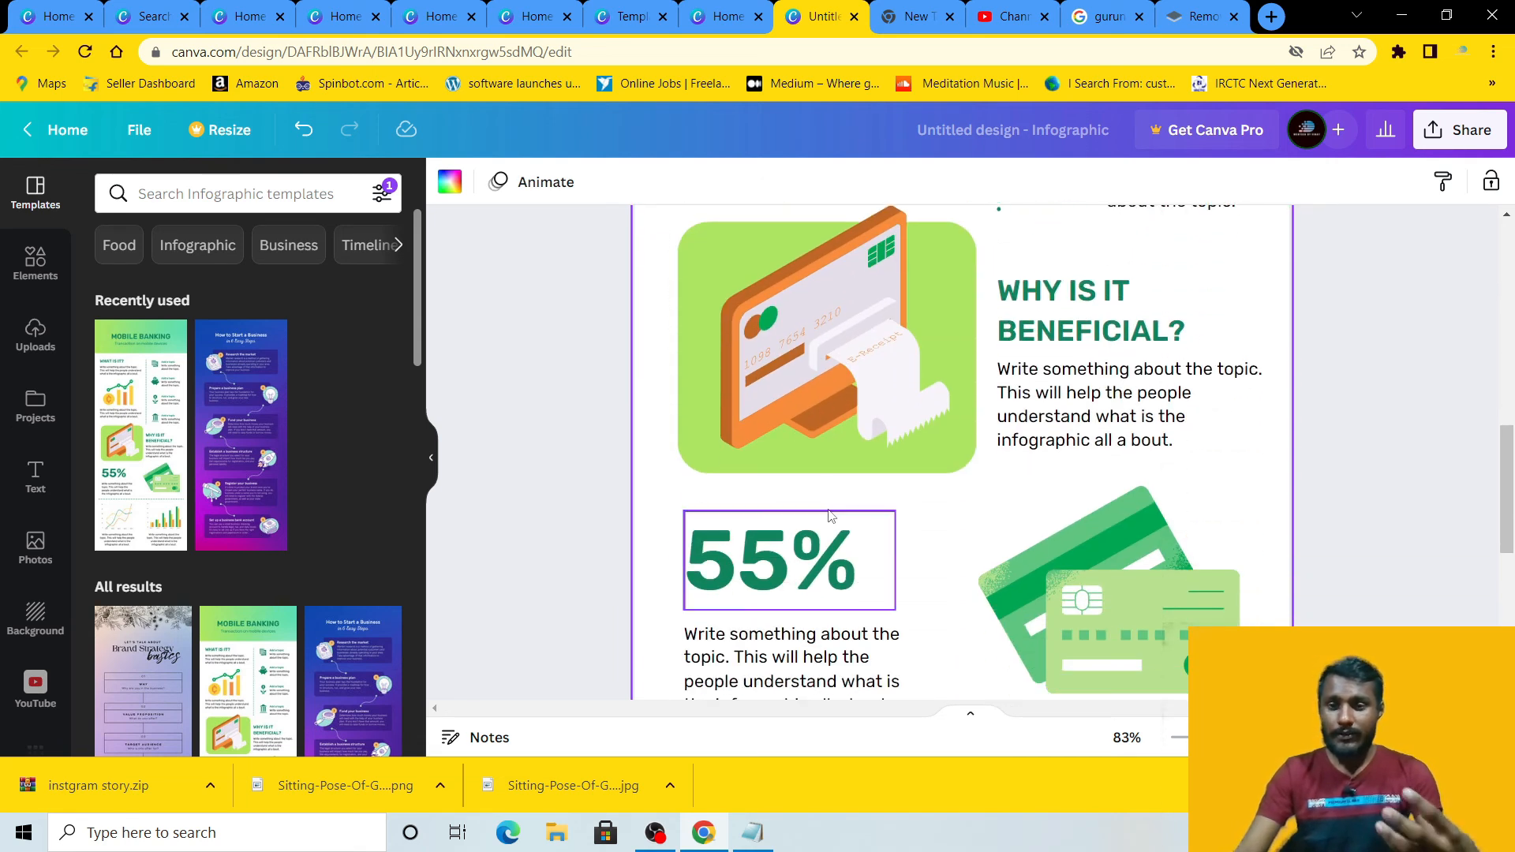
pyautogui.scroll(6, 829, 511)
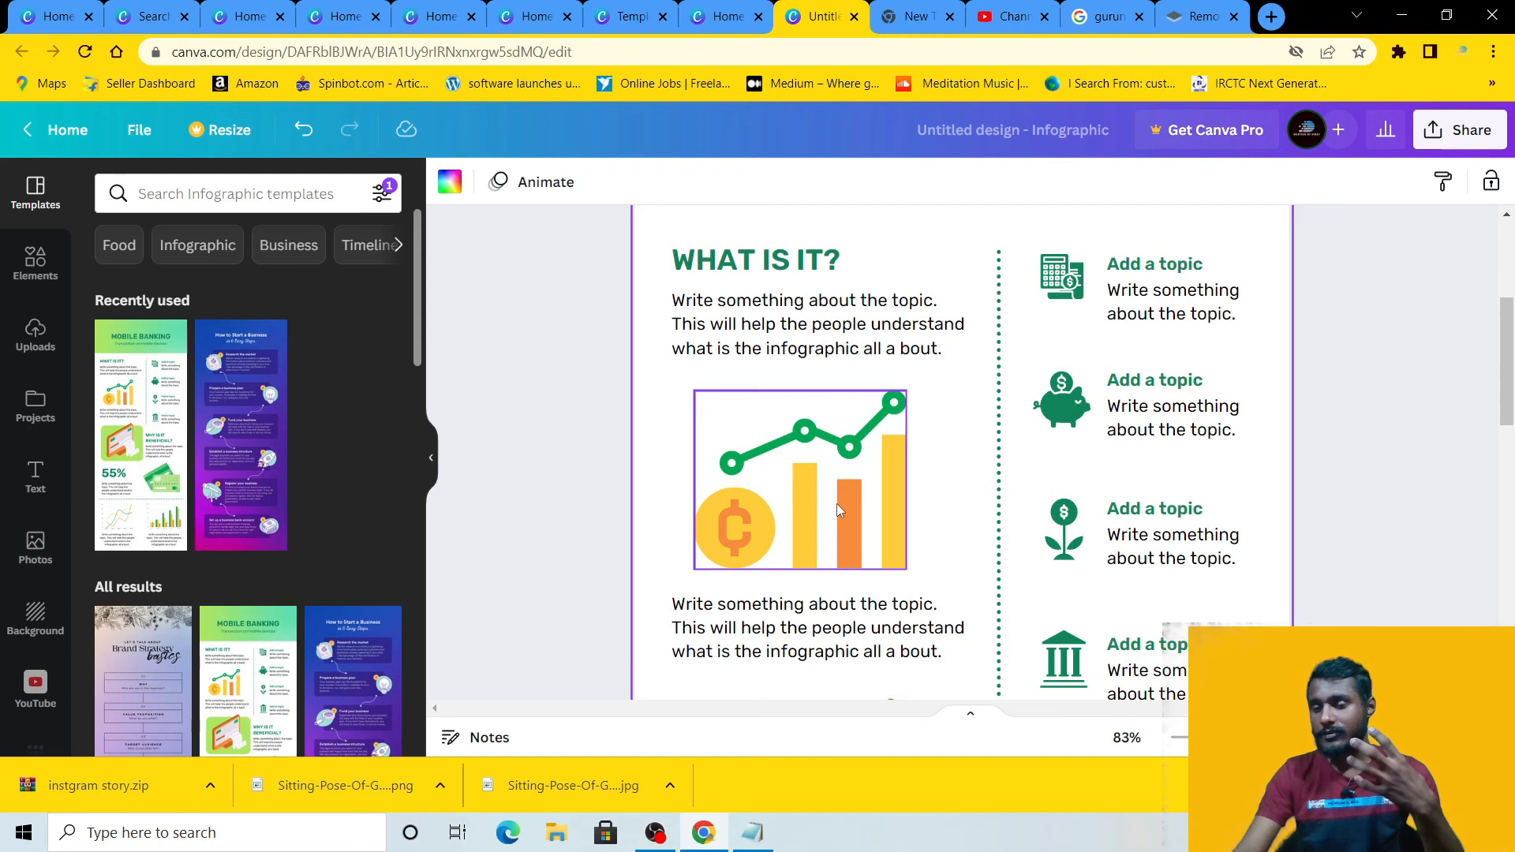
pyautogui.scroll(2, 836, 504)
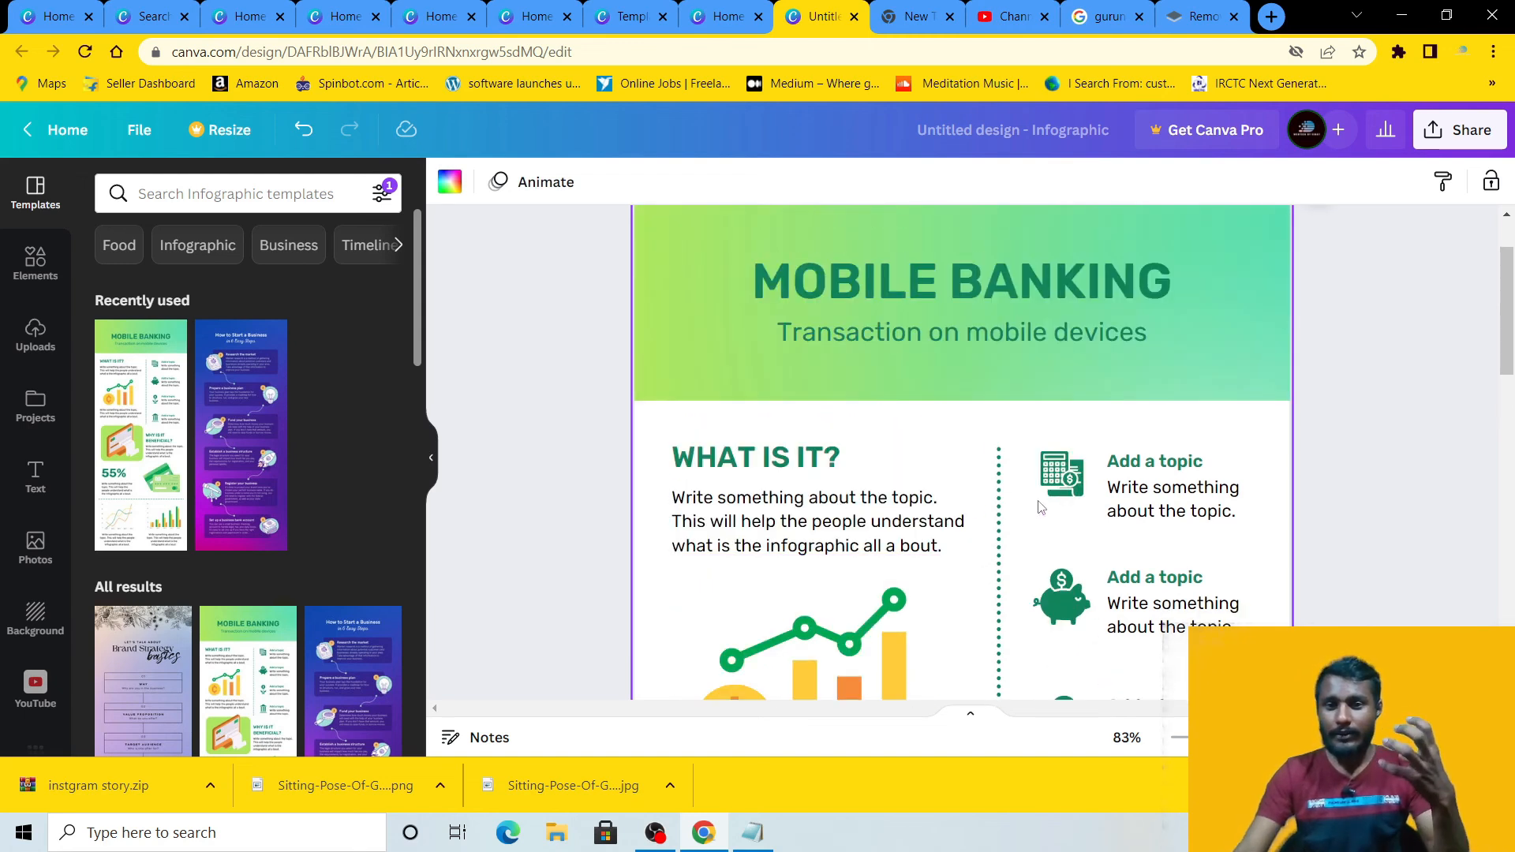
pyautogui.scroll(-5, 1039, 508)
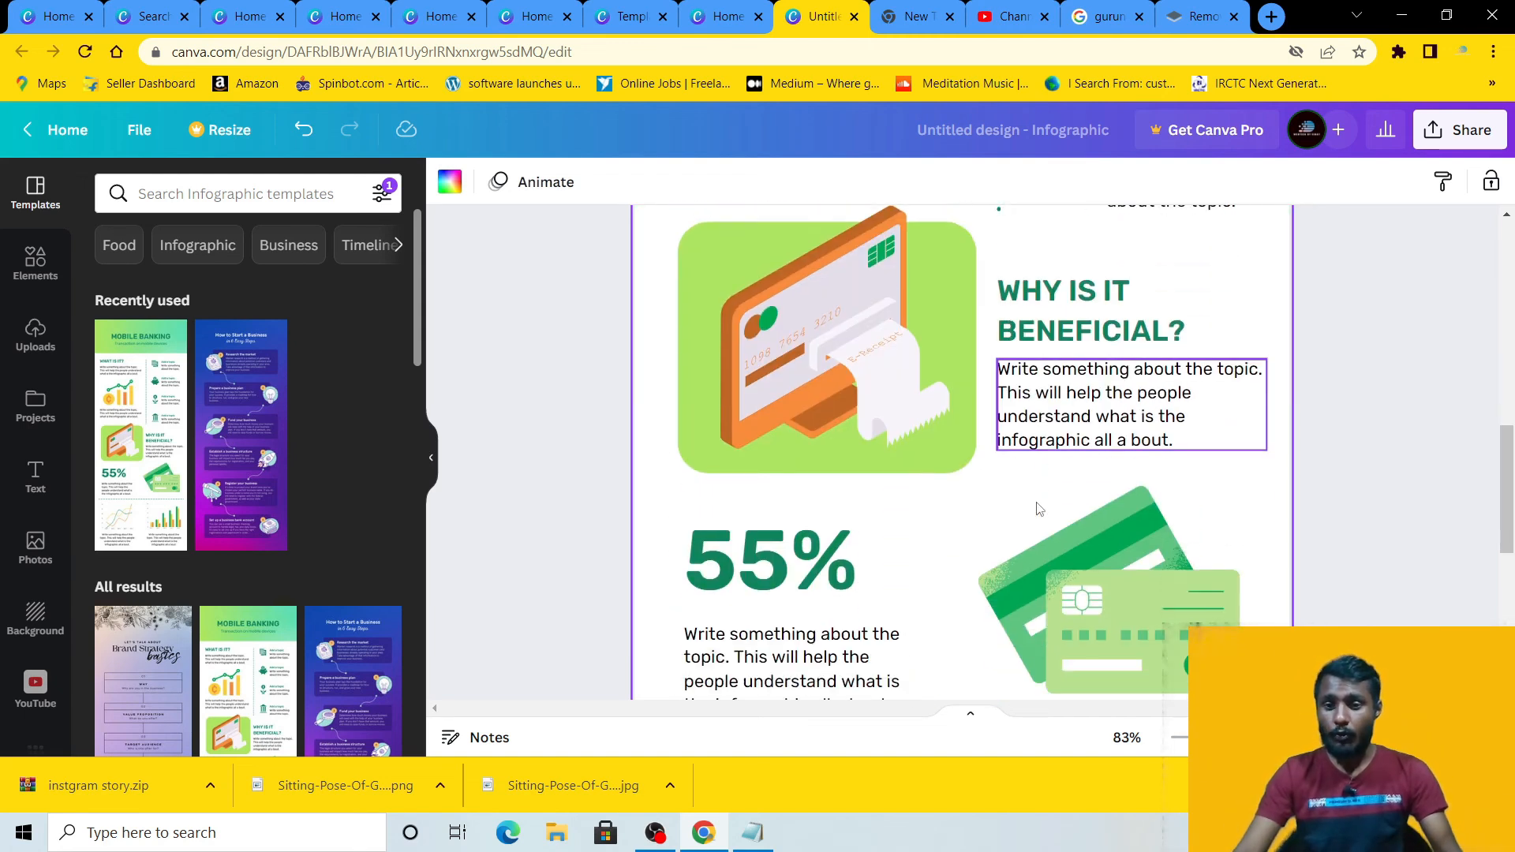
pyautogui.scroll(-3, 1037, 509)
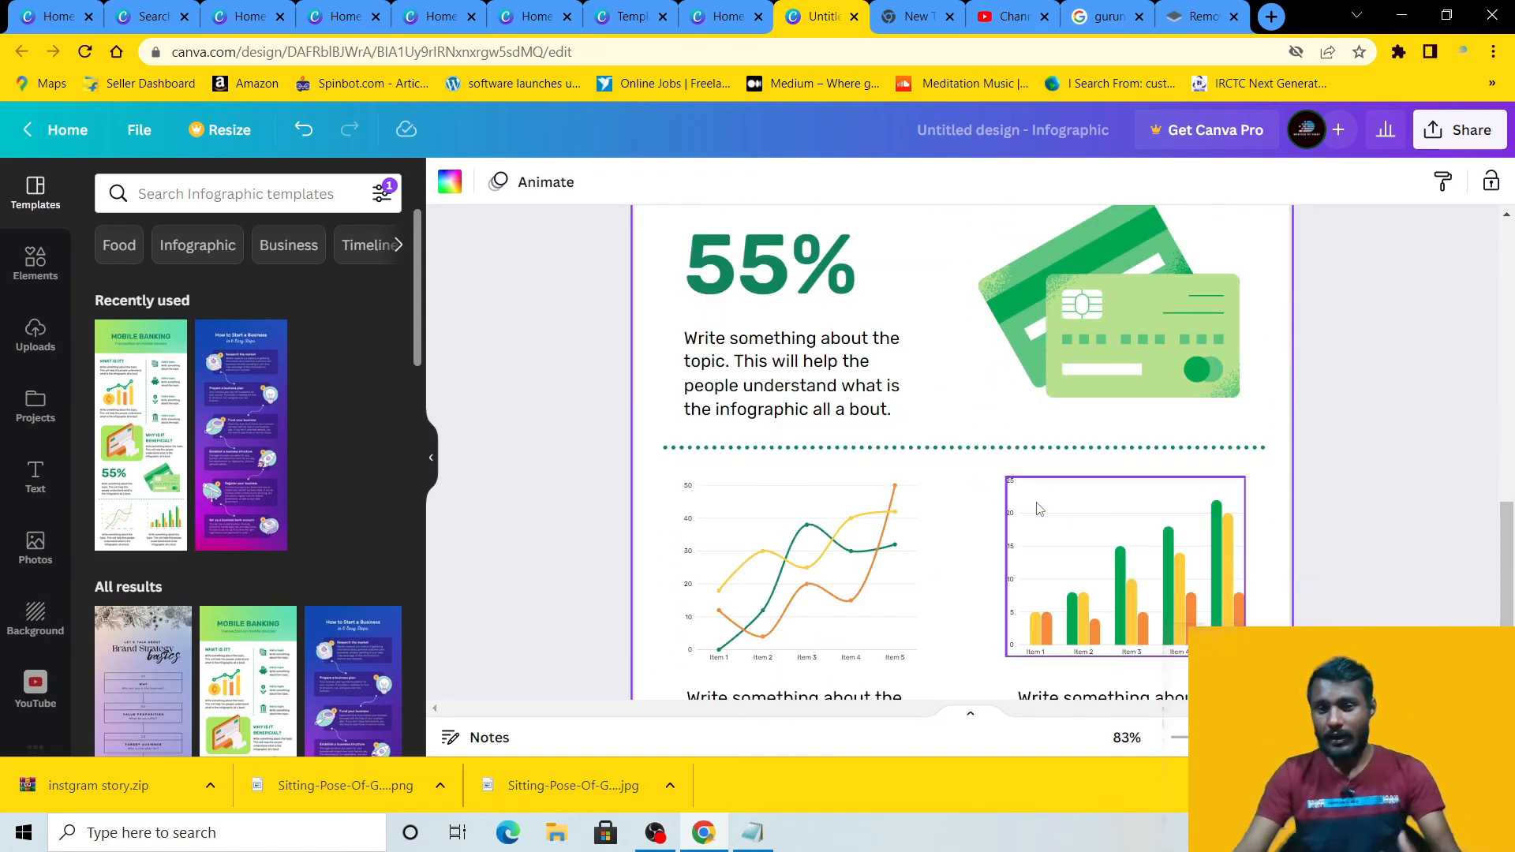
pyautogui.scroll(-3, 1039, 509)
pyautogui.scroll(10, 937, 509)
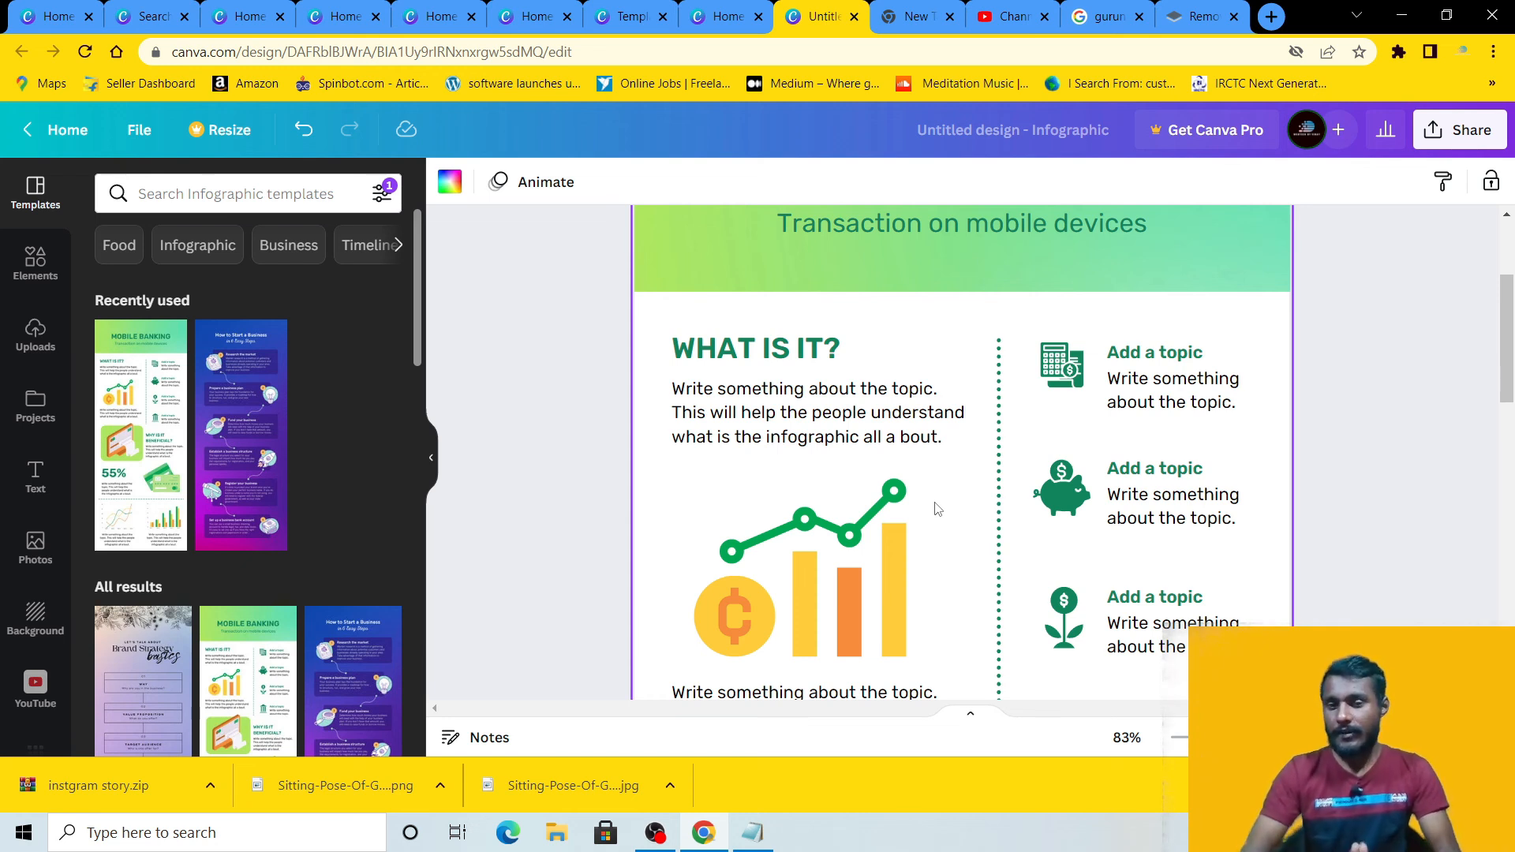
pyautogui.scroll(3, 938, 509)
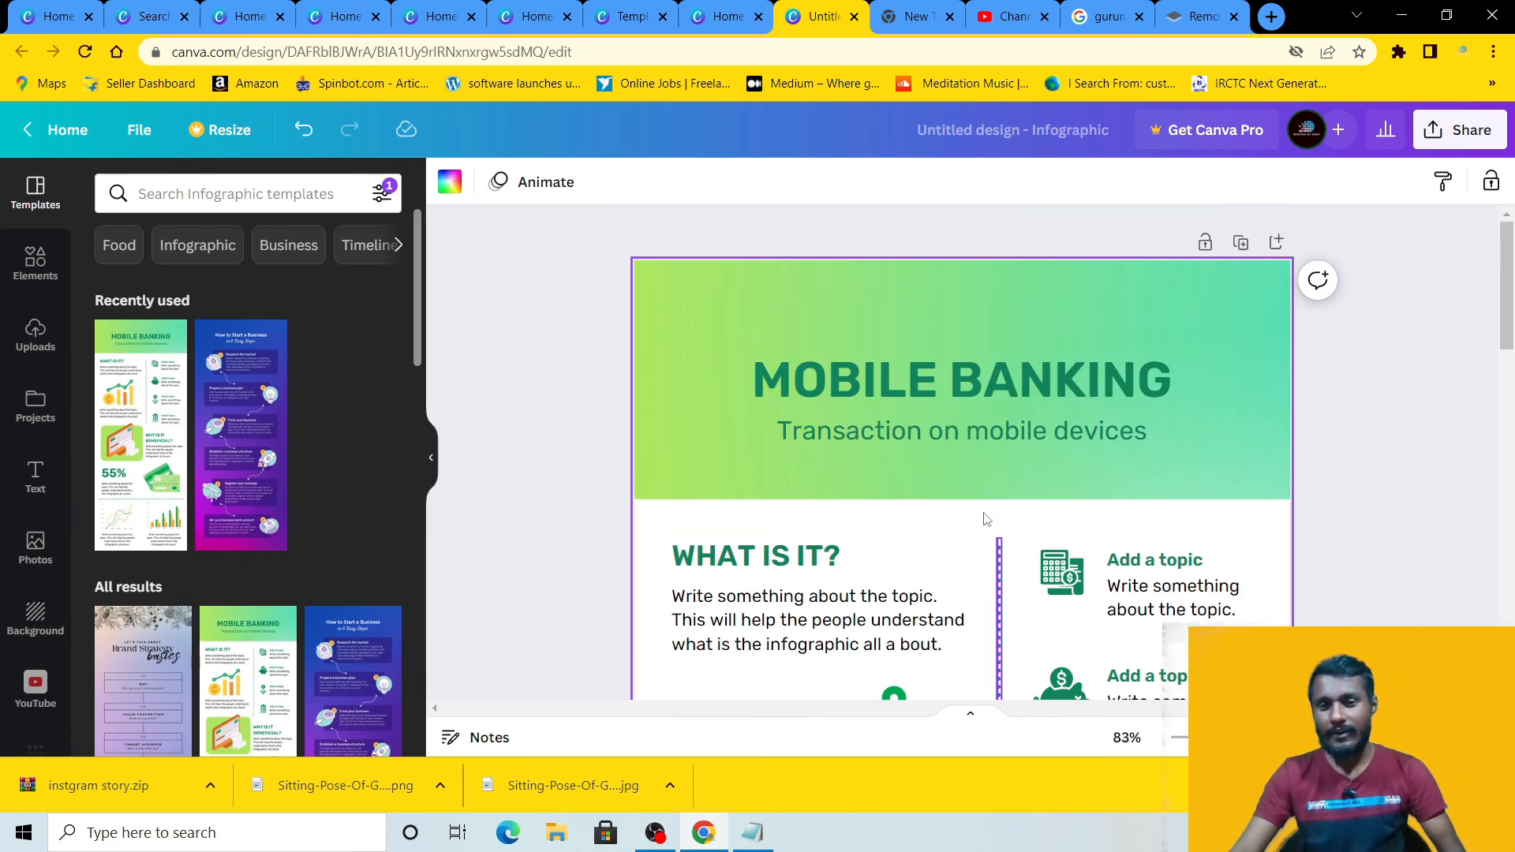
pyautogui.scroll(-1, 932, 505)
pyautogui.scroll(-15, 931, 506)
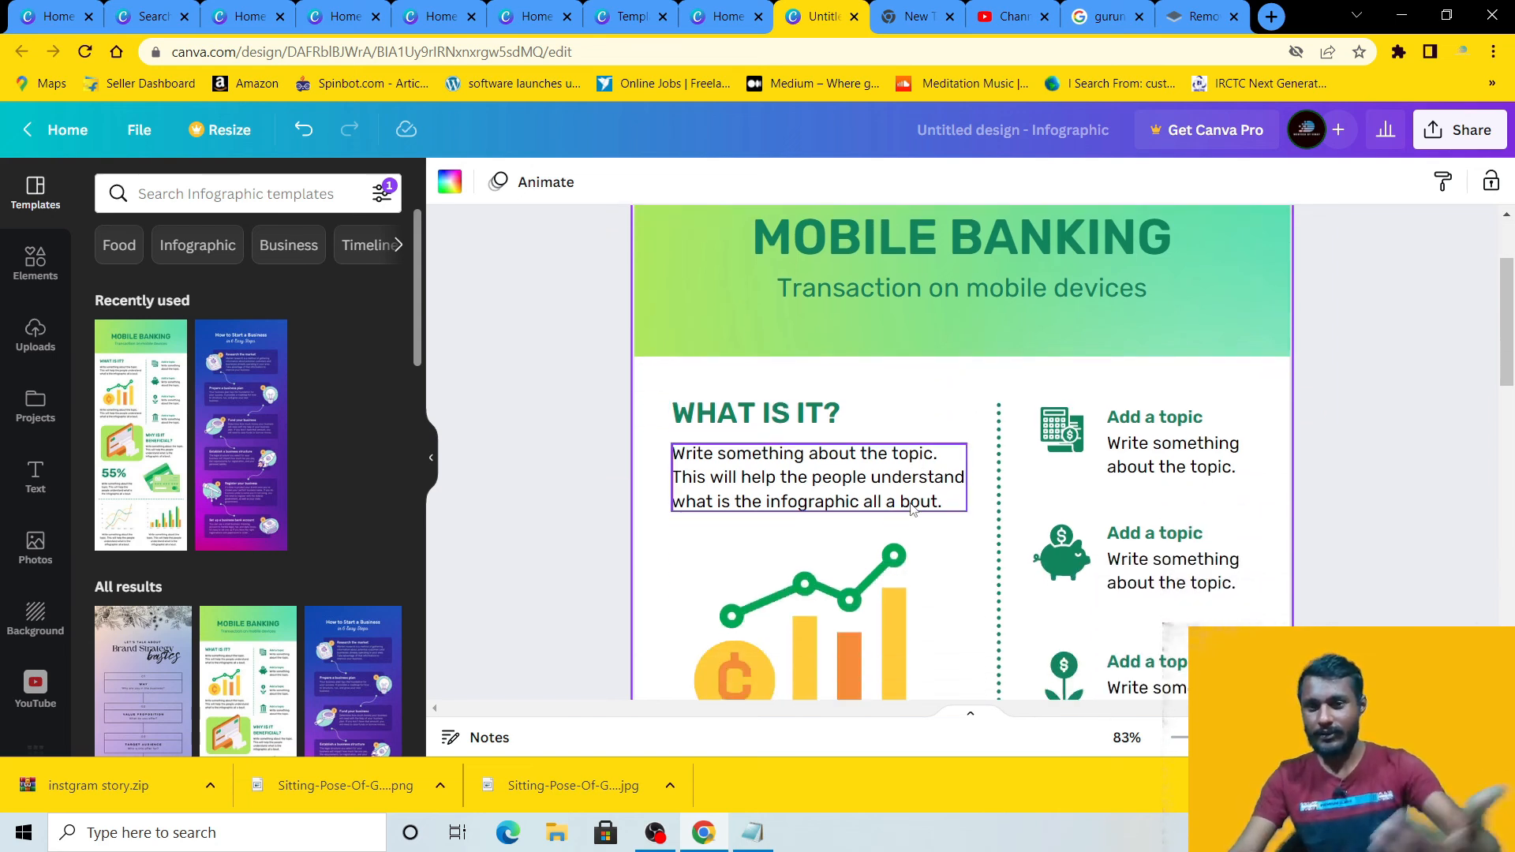
pyautogui.scroll(12, 882, 506)
pyautogui.scroll(6, 881, 506)
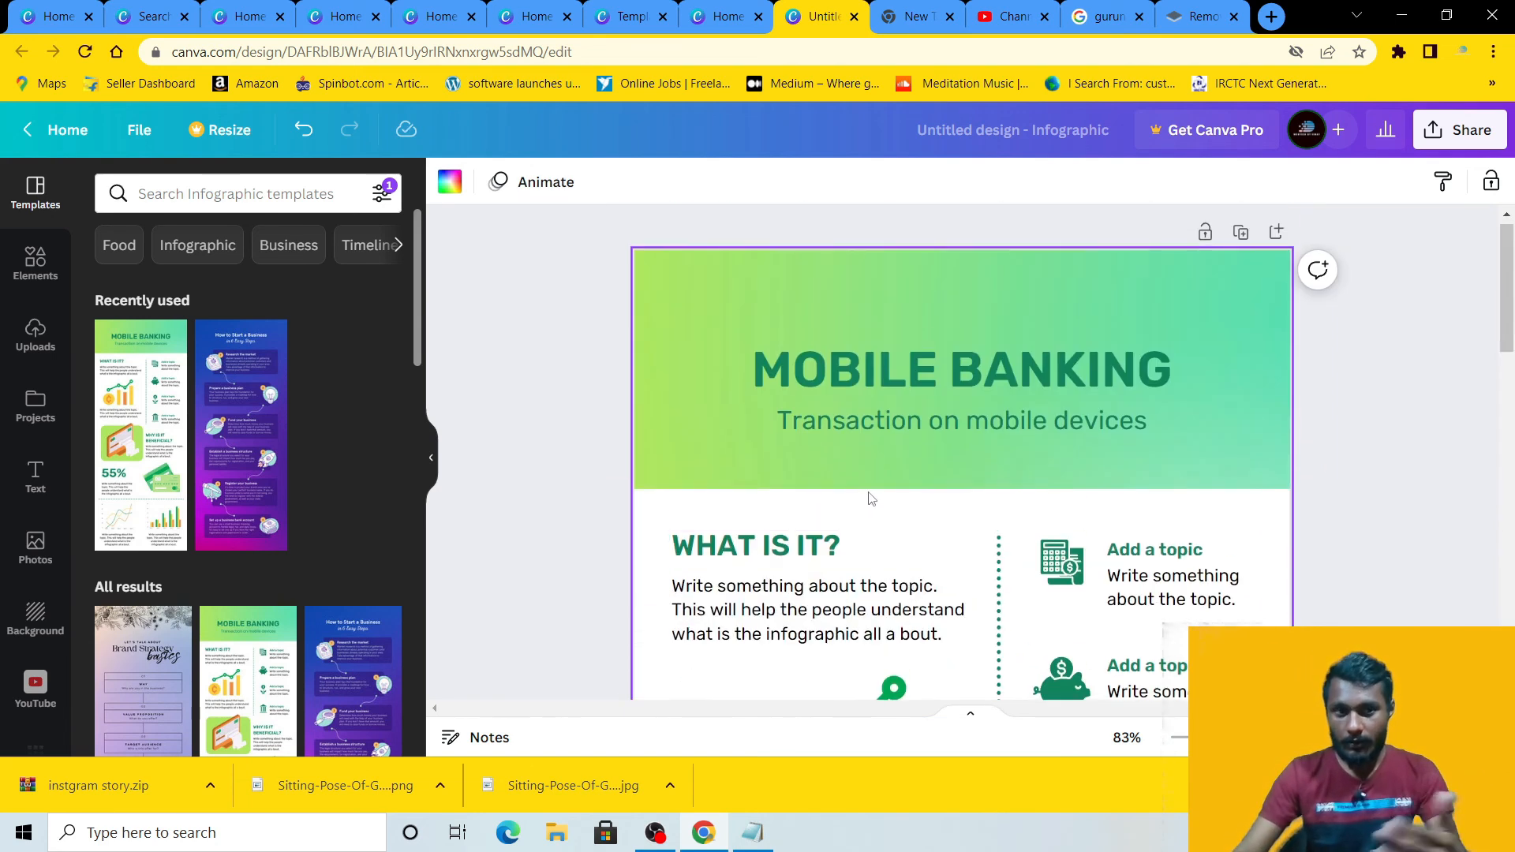
# Step: Return to the home page and create a blank Mind Map design from the More design types
pyautogui.click(75, 133)
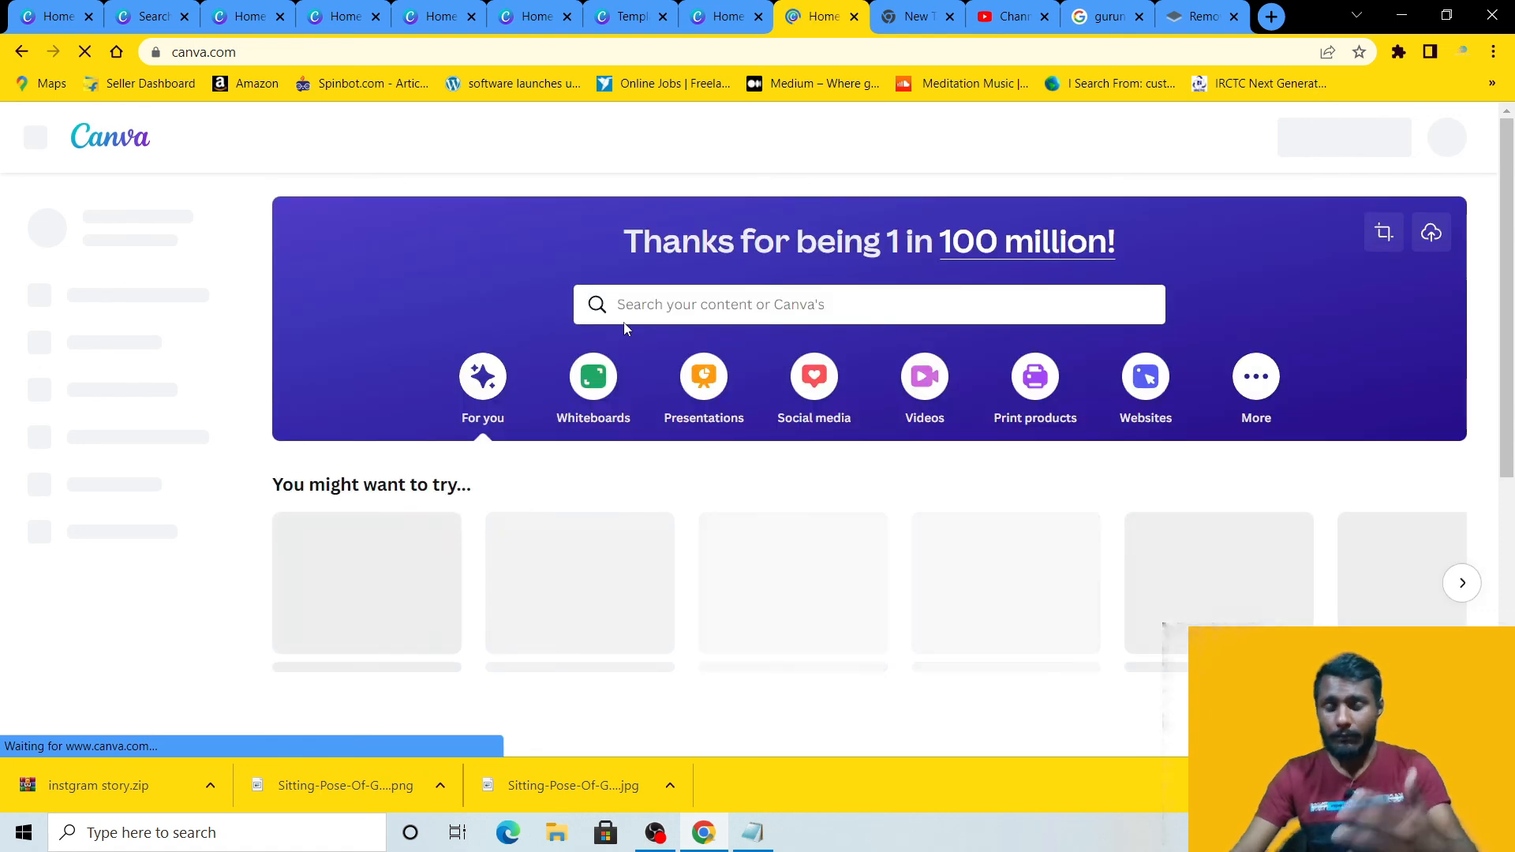
pyautogui.scroll(-4, 651, 482)
pyautogui.scroll(-1, 644, 446)
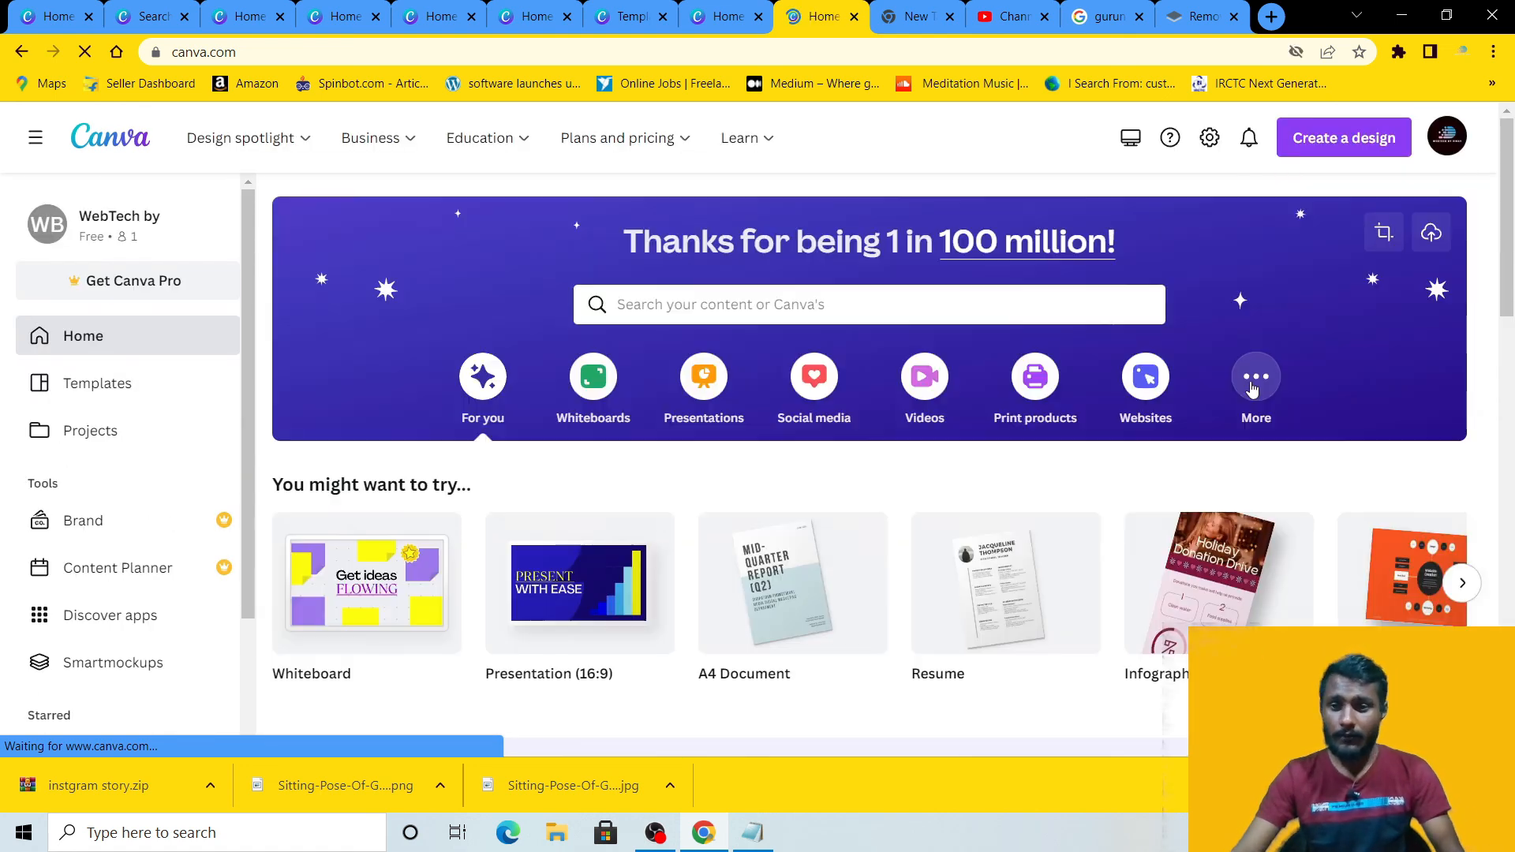
pyautogui.scroll(-4, 567, 559)
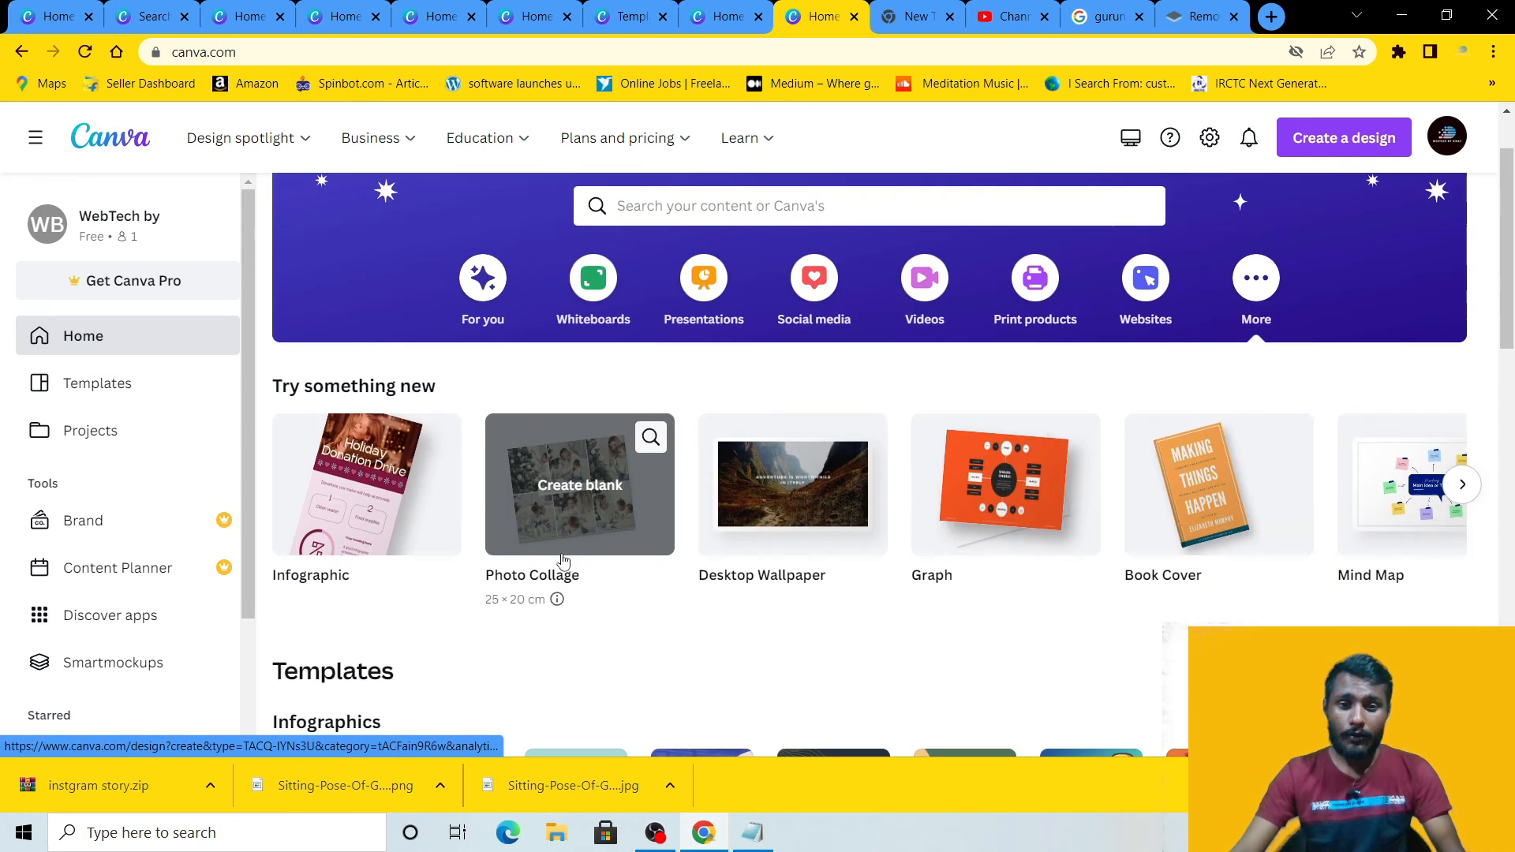
pyautogui.scroll(1, 378, 421)
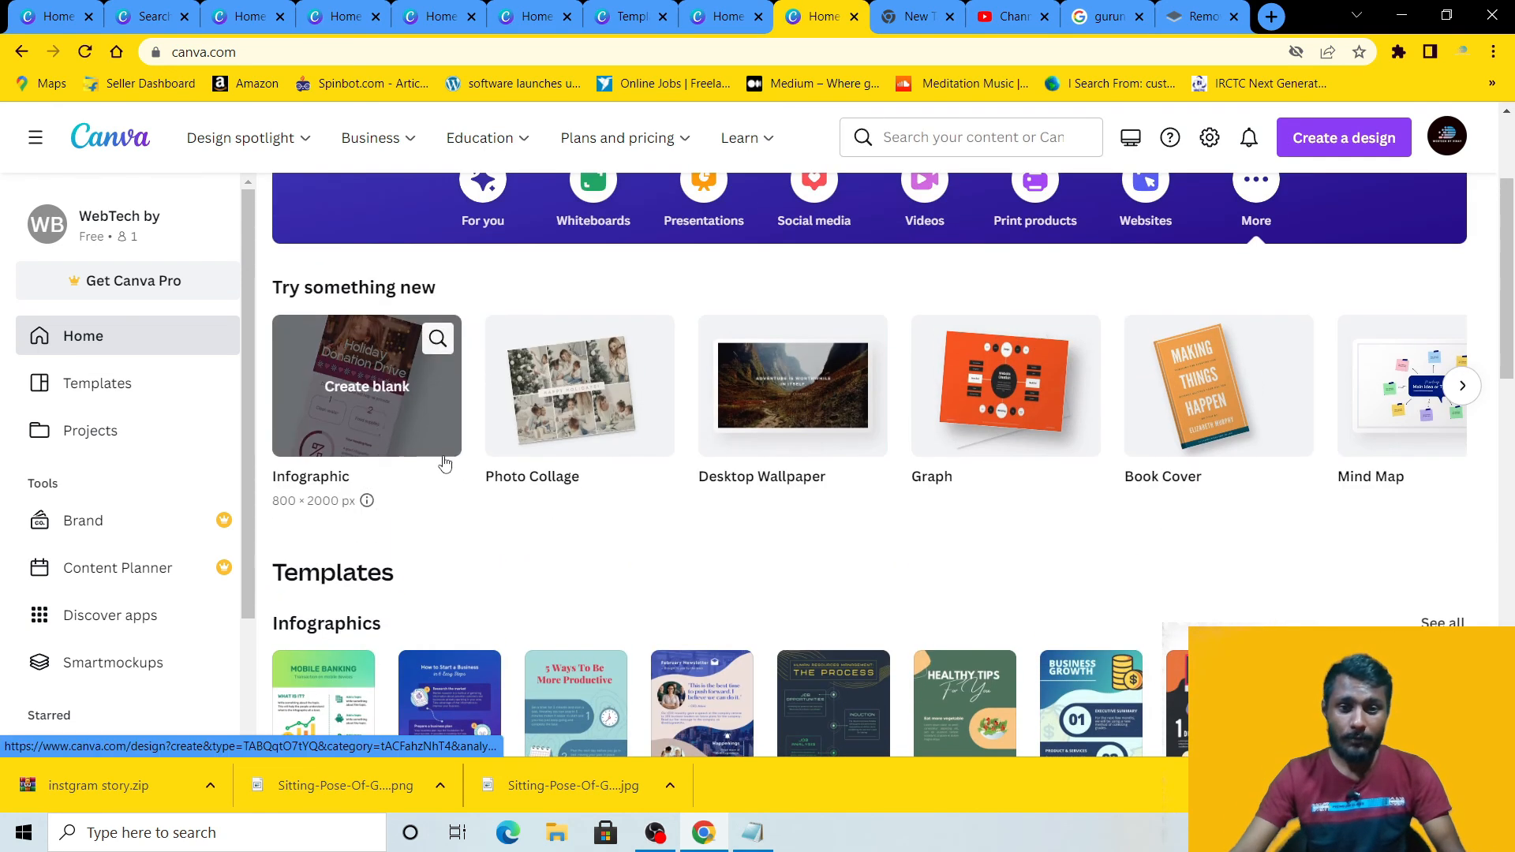
pyautogui.scroll(1, 860, 527)
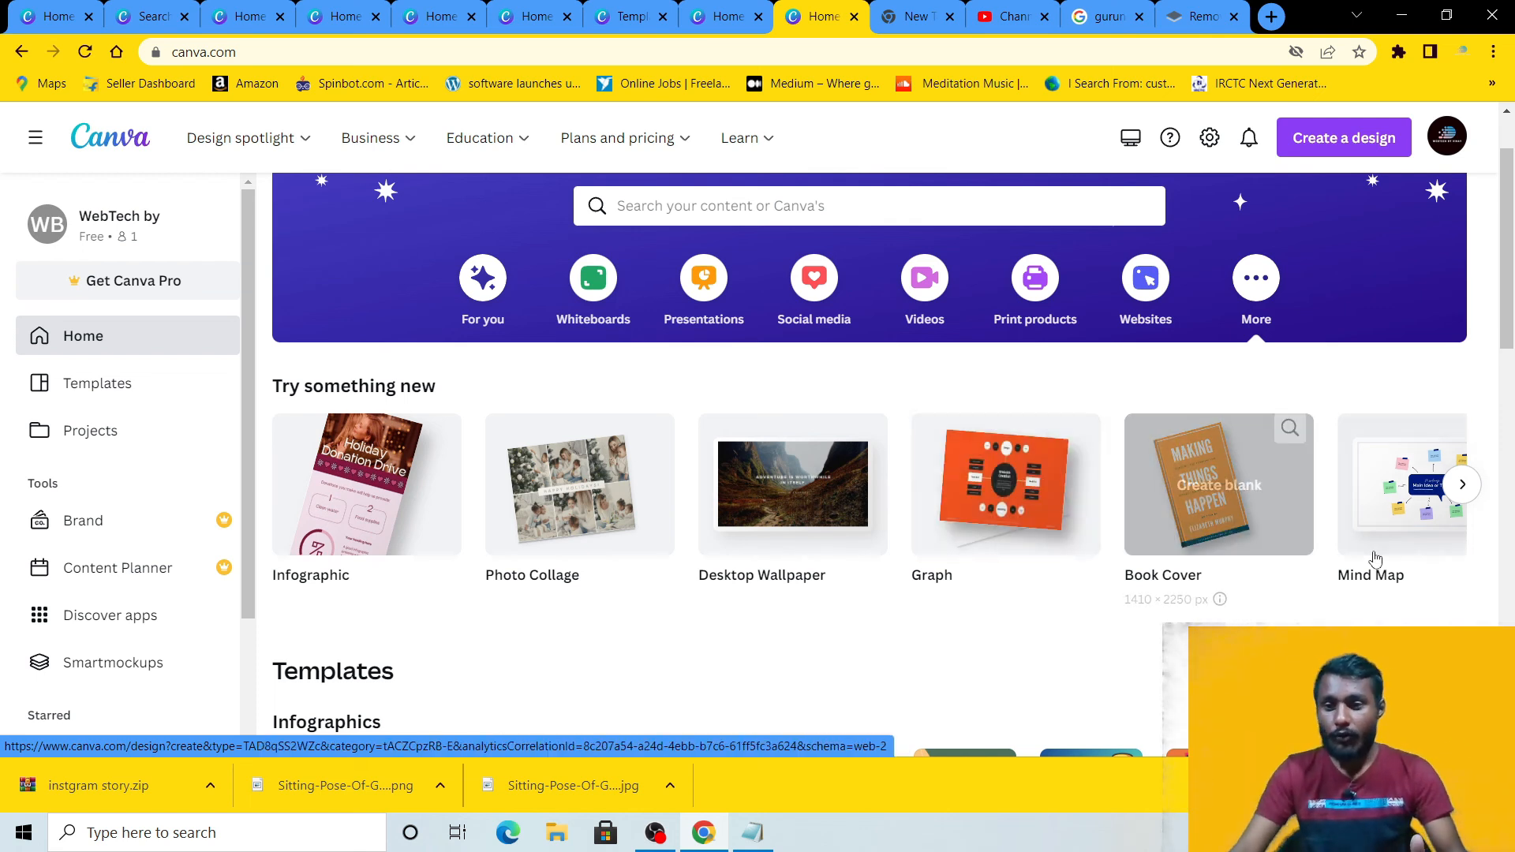
pyautogui.click(1464, 487)
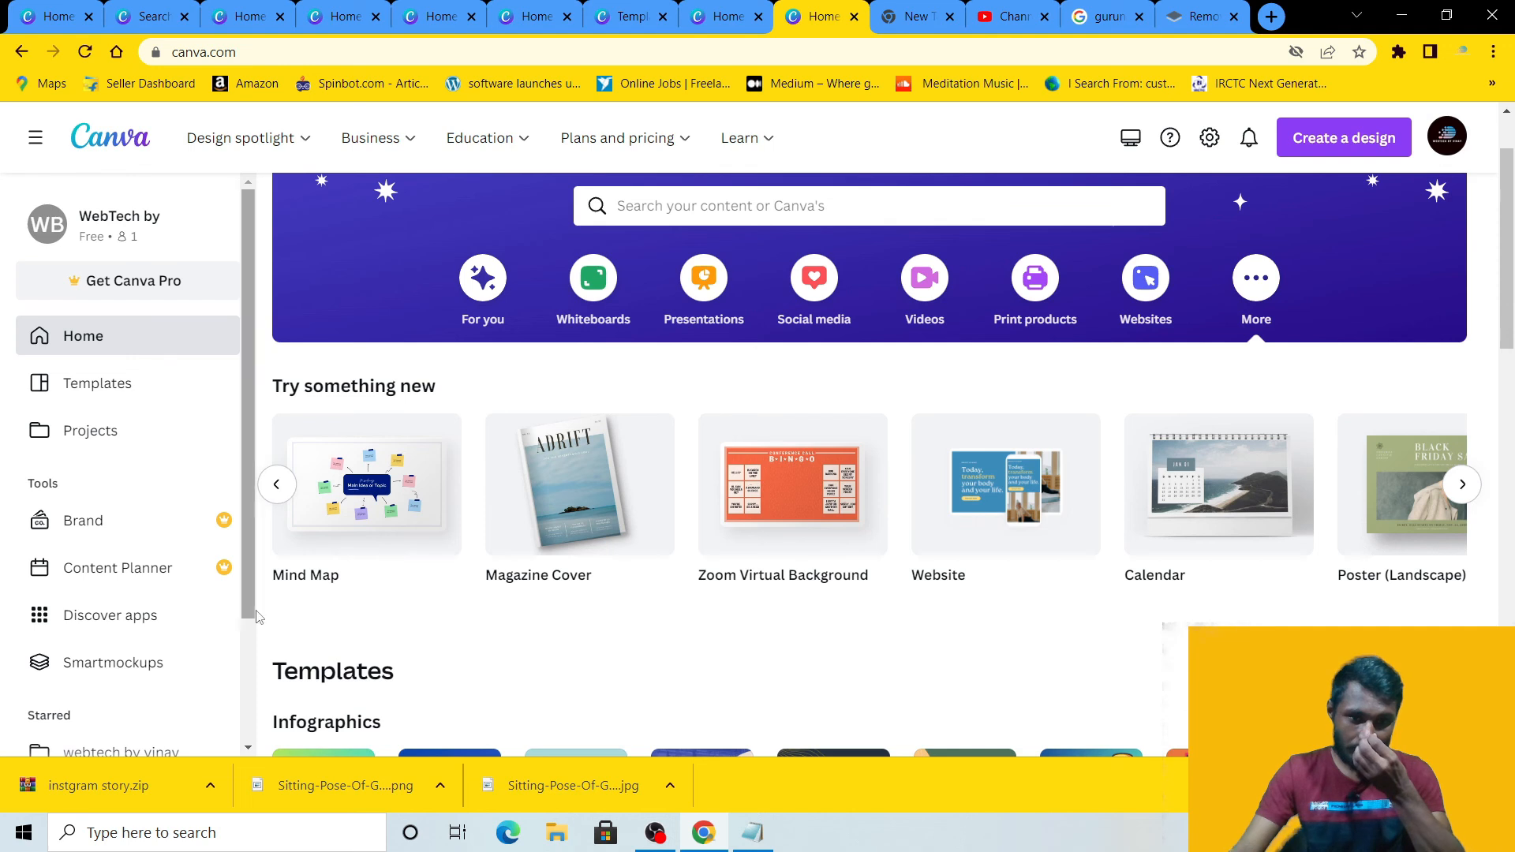
pyautogui.click(374, 511)
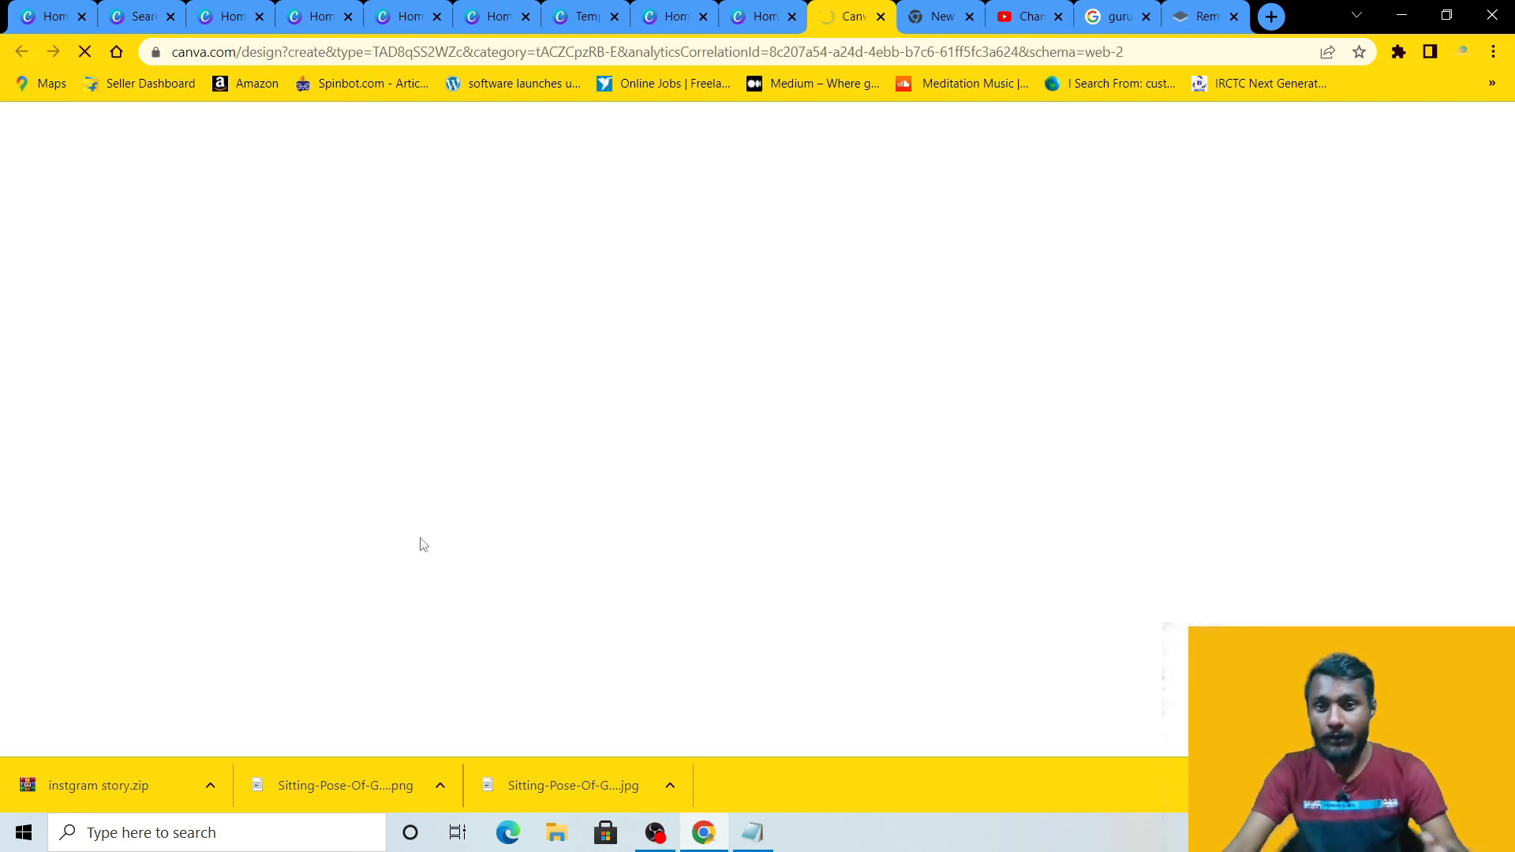